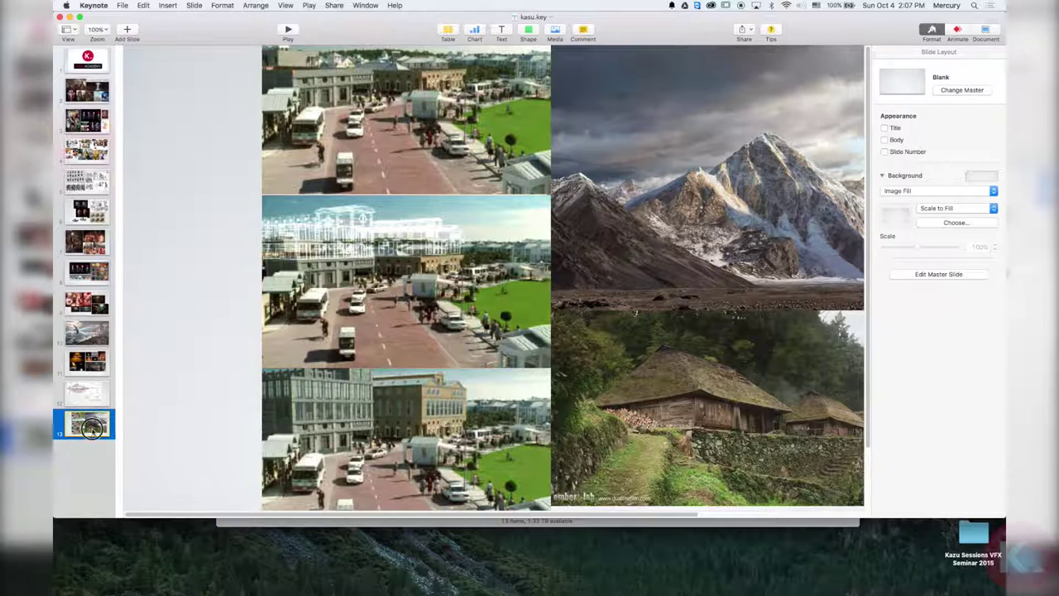
Step: Browse the concept art and character design slides in the kasu.key presentation
{"action": "left_click", "coordinate": [82, 92]}
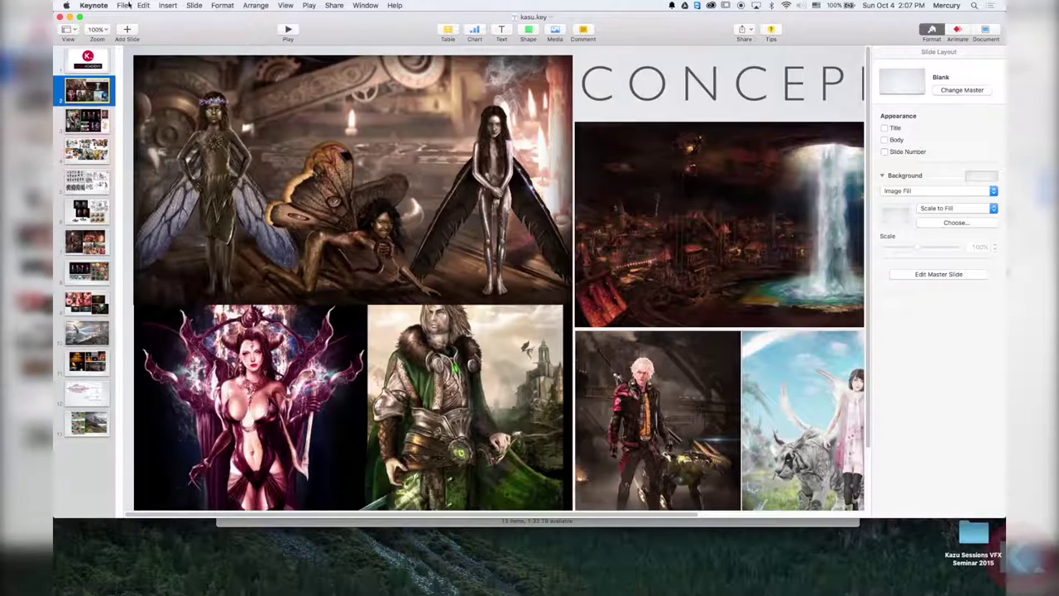
{"action": "left_click", "coordinate": [88, 124]}
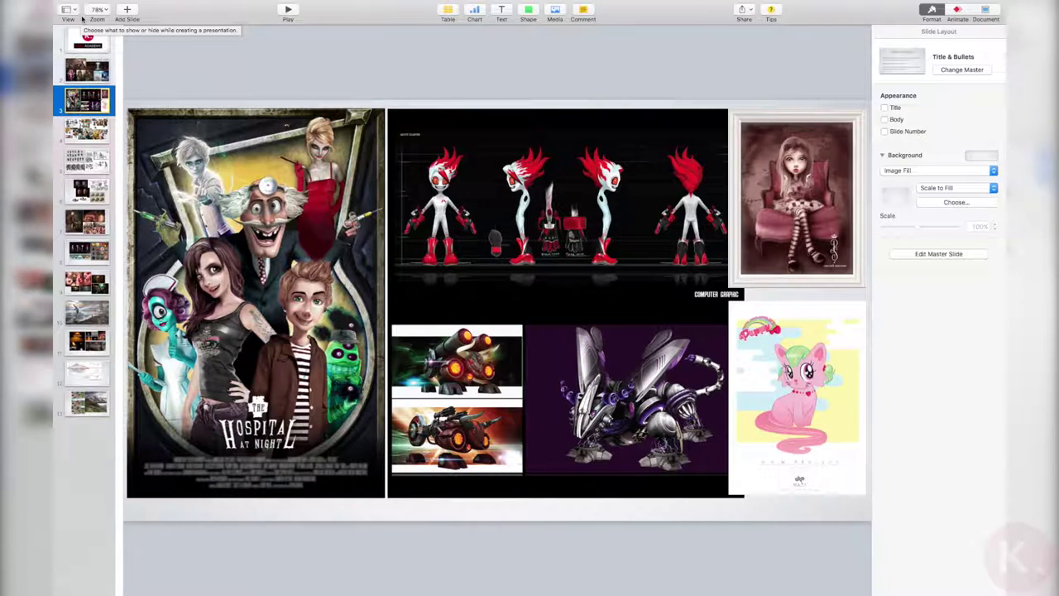
{"action": "key", "text": "Up"}
{"action": "key", "text": "Down"}
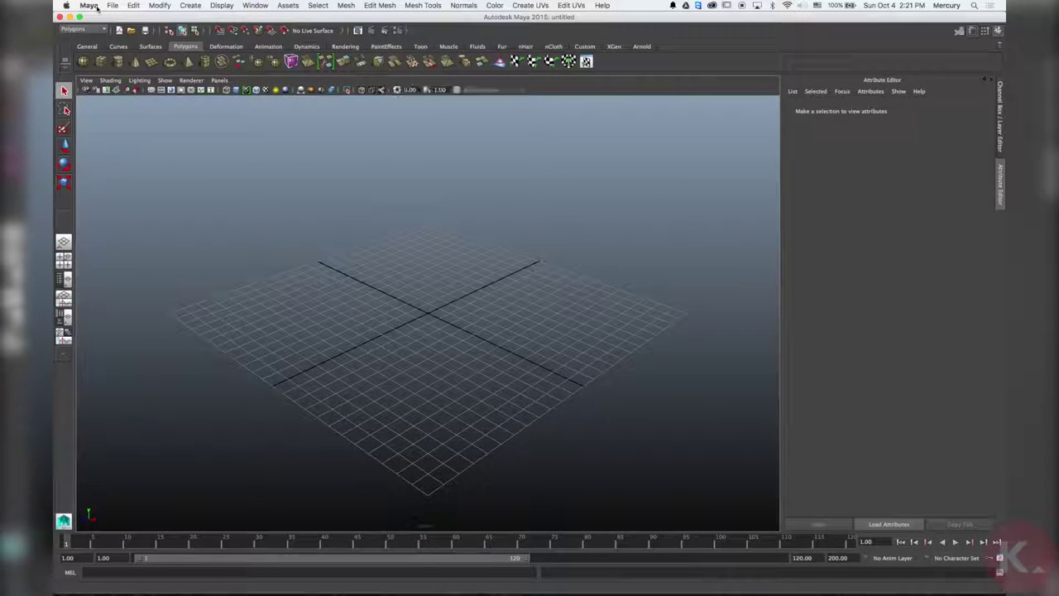
Step: Switch to Maya and open the recent scene Maya_Scene_v06.mb
{"action": "left_click", "coordinate": [89, 5]}
{"action": "left_click", "coordinate": [113, 6]}
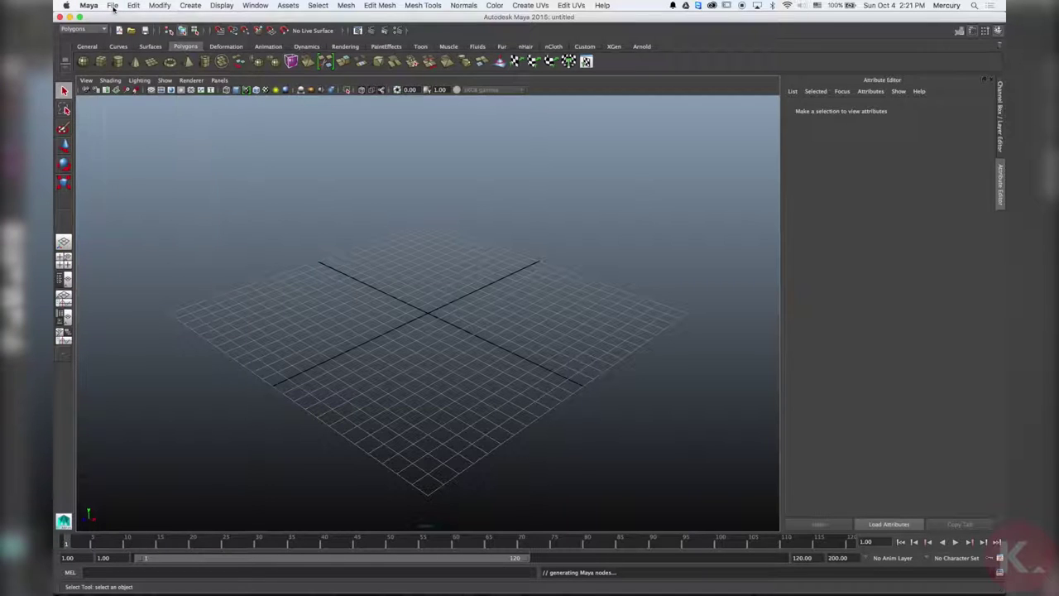
{"action": "left_click", "coordinate": [113, 6]}
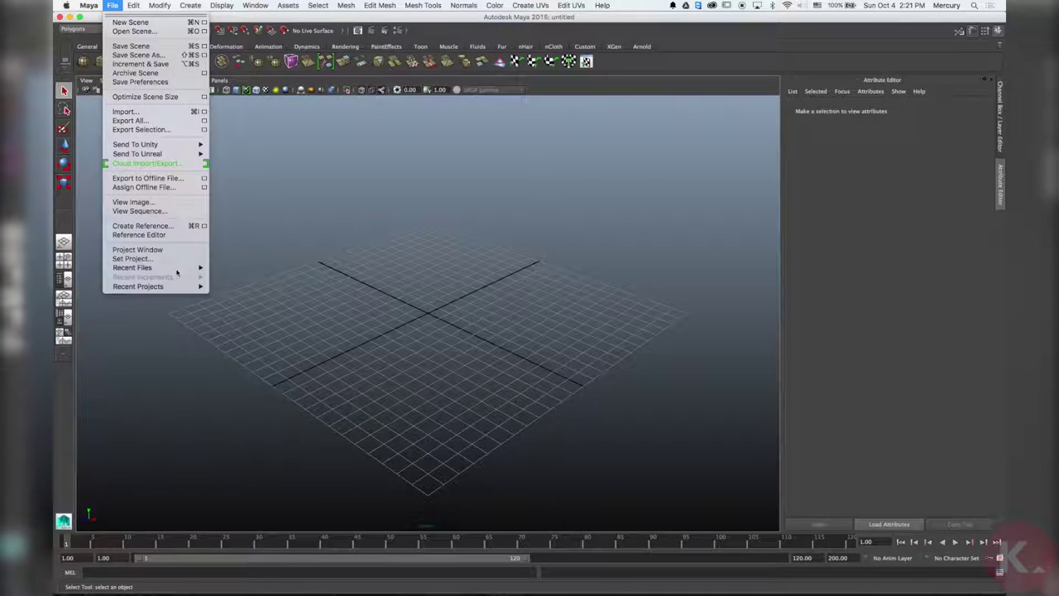
{"action": "mouse_move", "coordinate": [177, 268]}
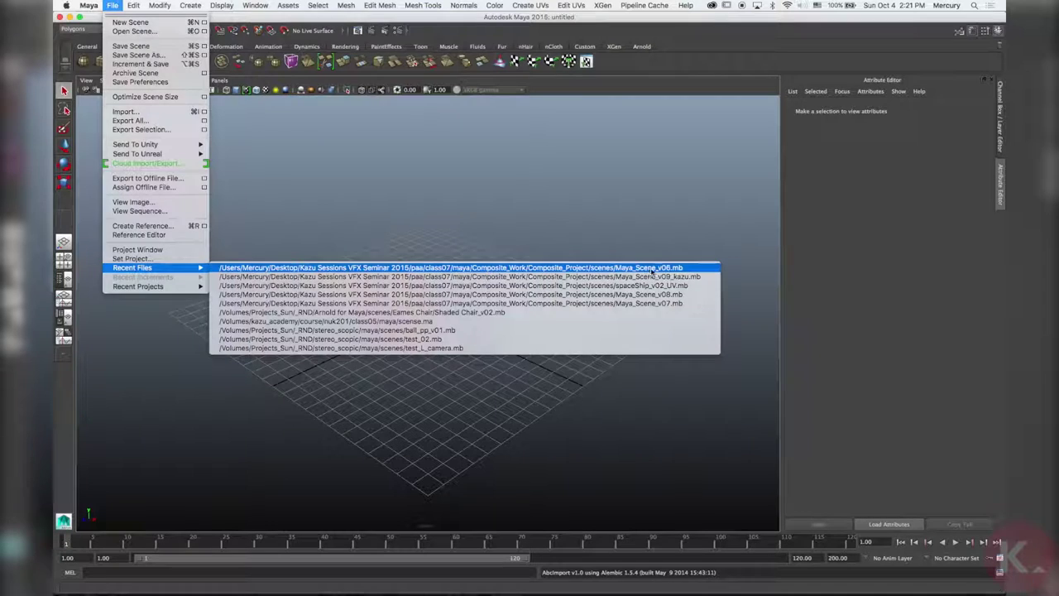
{"action": "left_click", "coordinate": [654, 268]}
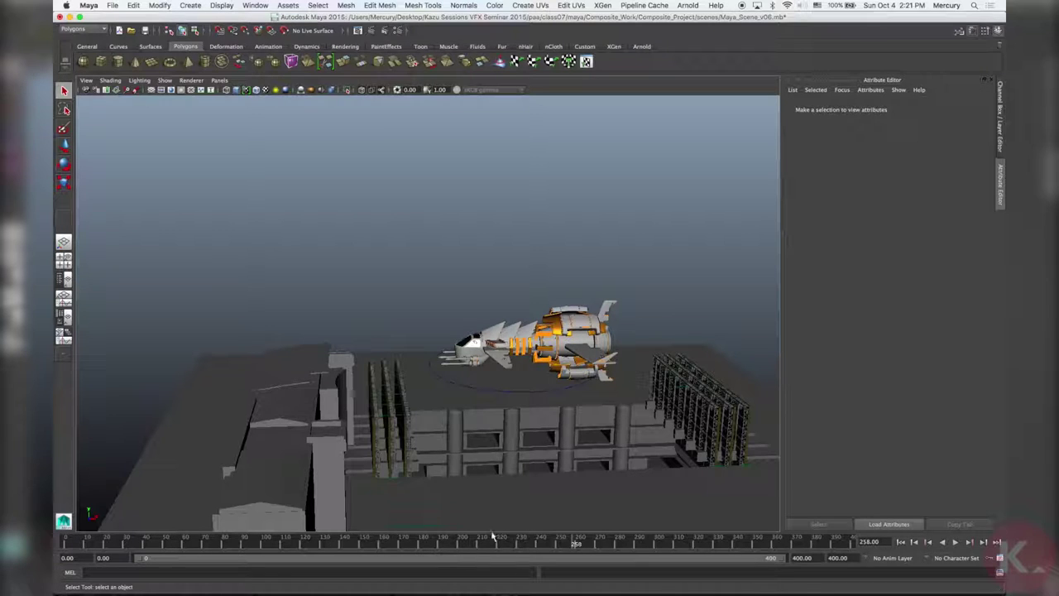
Step: Play back the spaceship animation over the building in the scene
{"action": "mouse_move", "coordinate": [536, 589]}
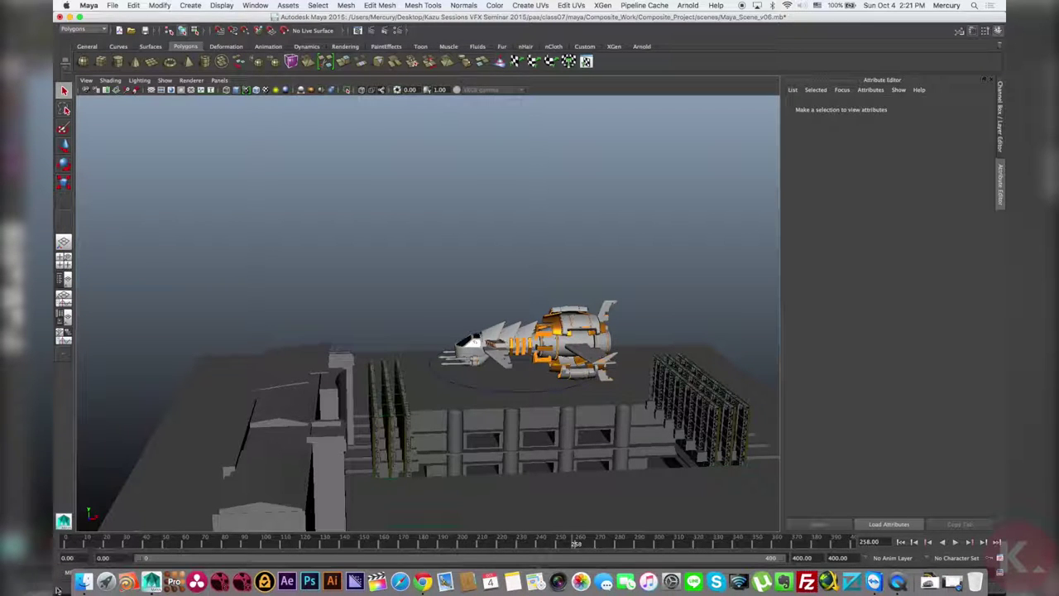
{"action": "left_click", "coordinate": [84, 581]}
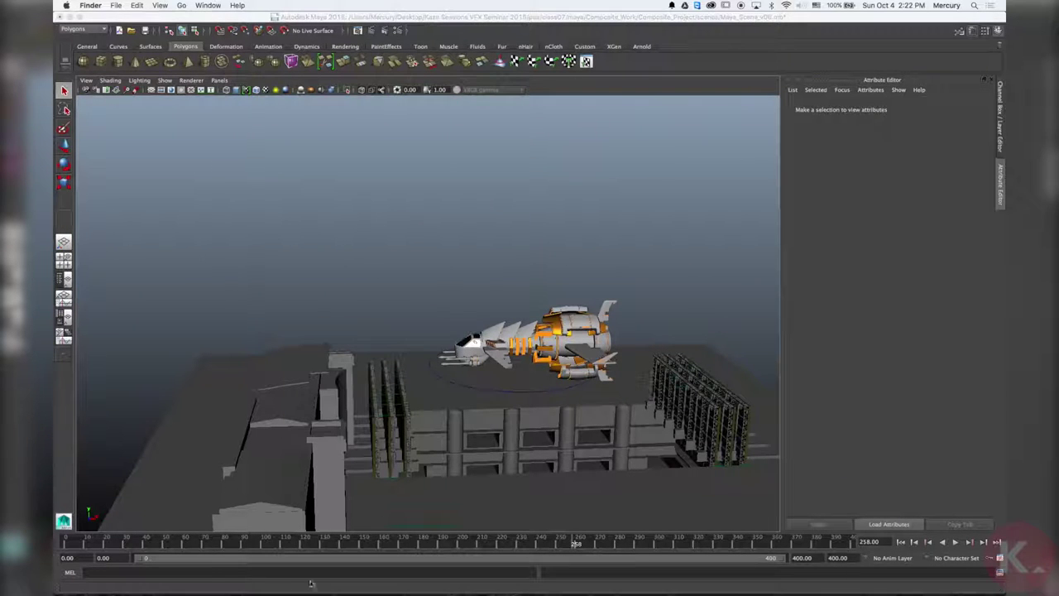
{"action": "mouse_move", "coordinate": [97, 546]}
{"action": "left_mouse_down"}
{"action": "mouse_move", "coordinate": [71, 546]}
{"action": "mouse_move", "coordinate": [114, 547]}
{"action": "left_mouse_up"}
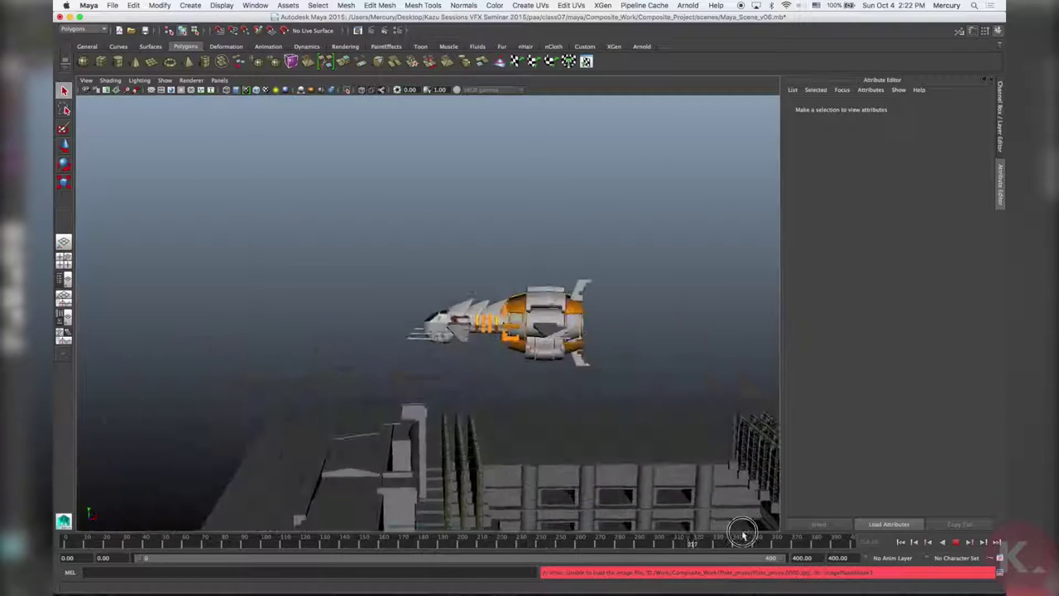
{"action": "key", "text": "alt+v"}
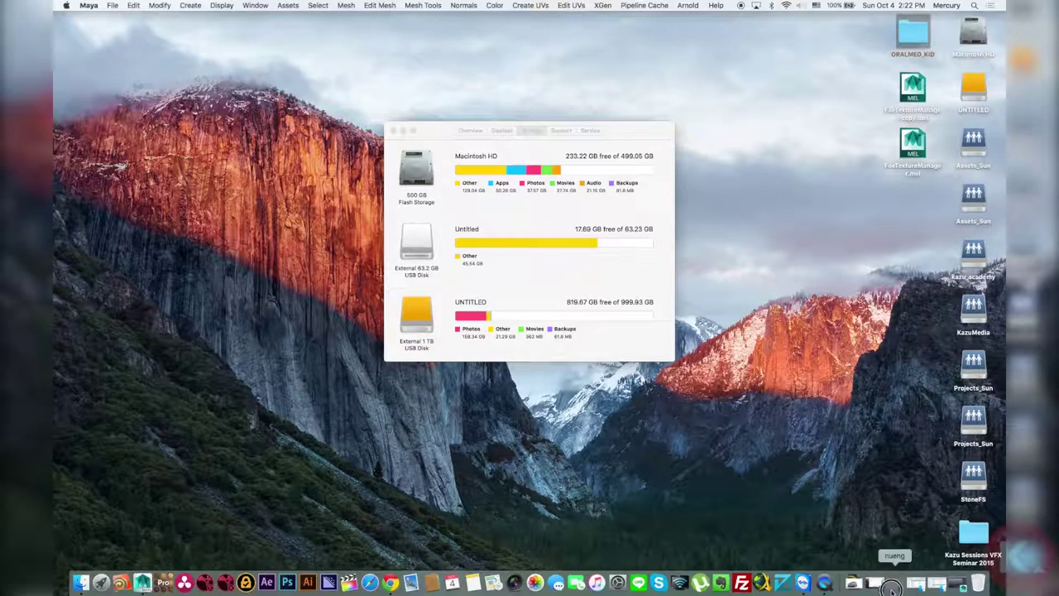
Step: Switch to Finder and open the class07 project folder within Kazu Sessions VFX Seminar 2015 on the Desktop
{"action": "left_click", "coordinate": [895, 584]}
{"action": "left_click", "coordinate": [263, 178]}
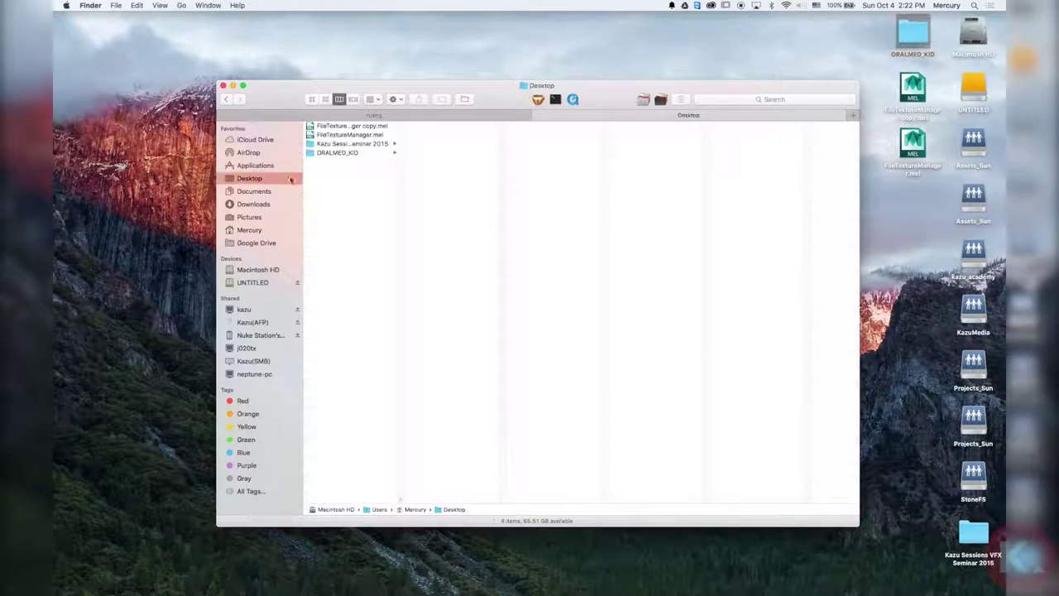
{"action": "left_click", "coordinate": [360, 145]}
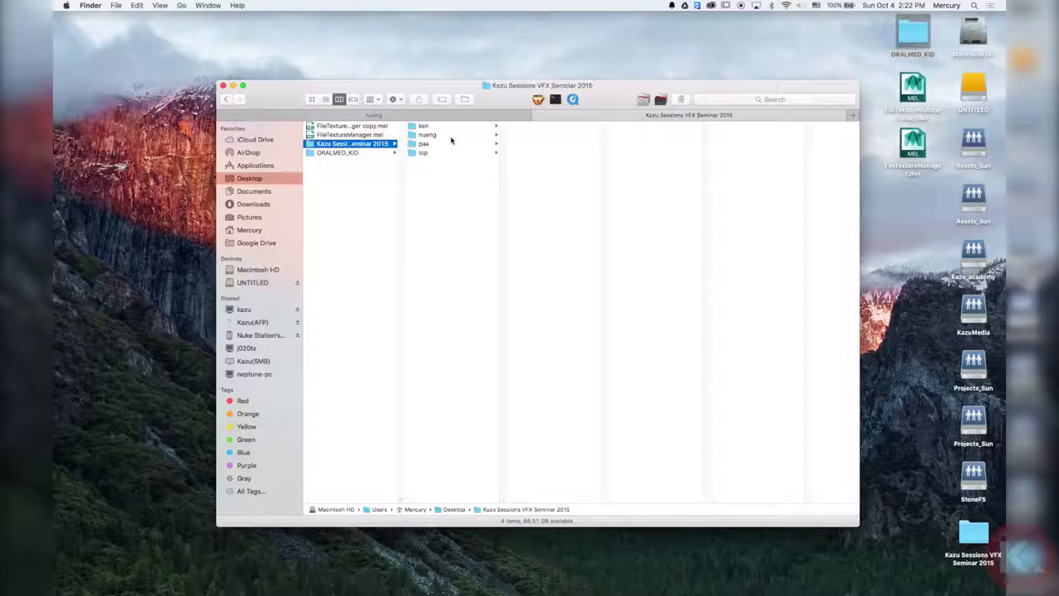
{"action": "left_click", "coordinate": [465, 144]}
{"action": "left_click", "coordinate": [530, 126]}
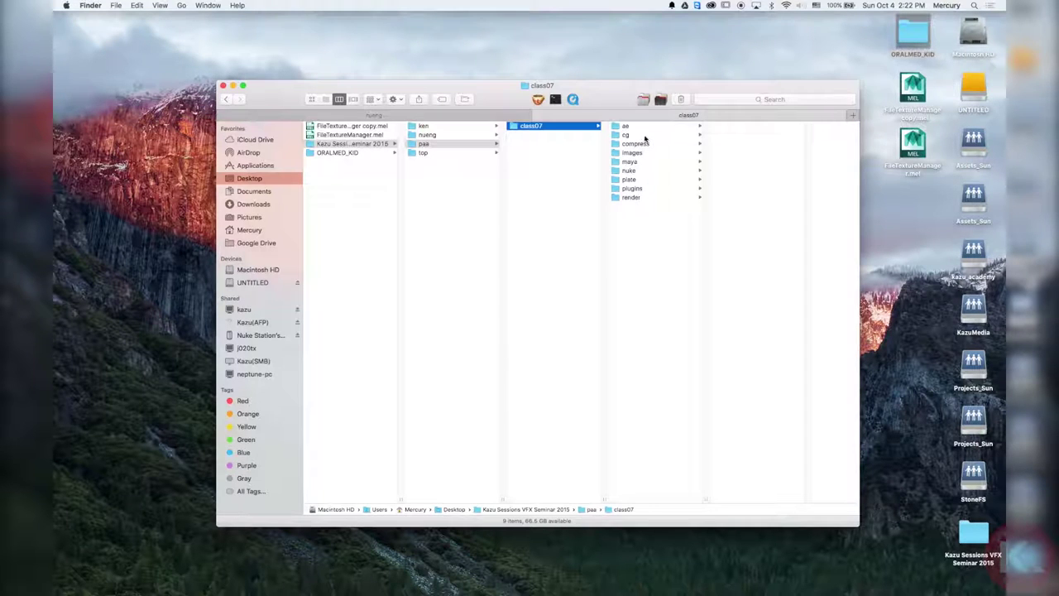
Step: Look through the contents of the cg, images, maya and plate folders in class07
{"action": "left_click", "coordinate": [644, 136]}
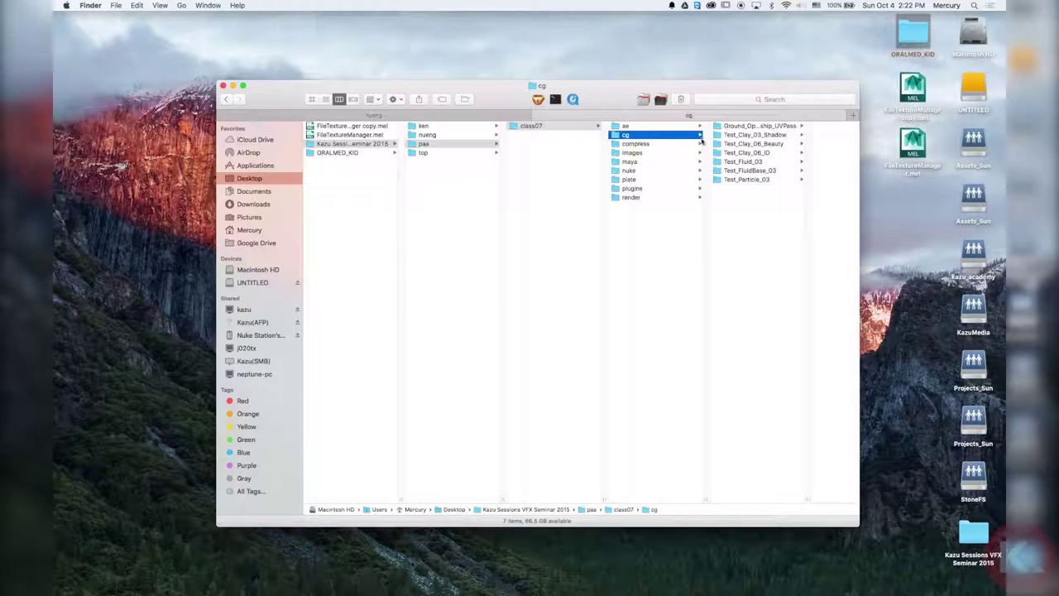
{"action": "left_click", "coordinate": [652, 154]}
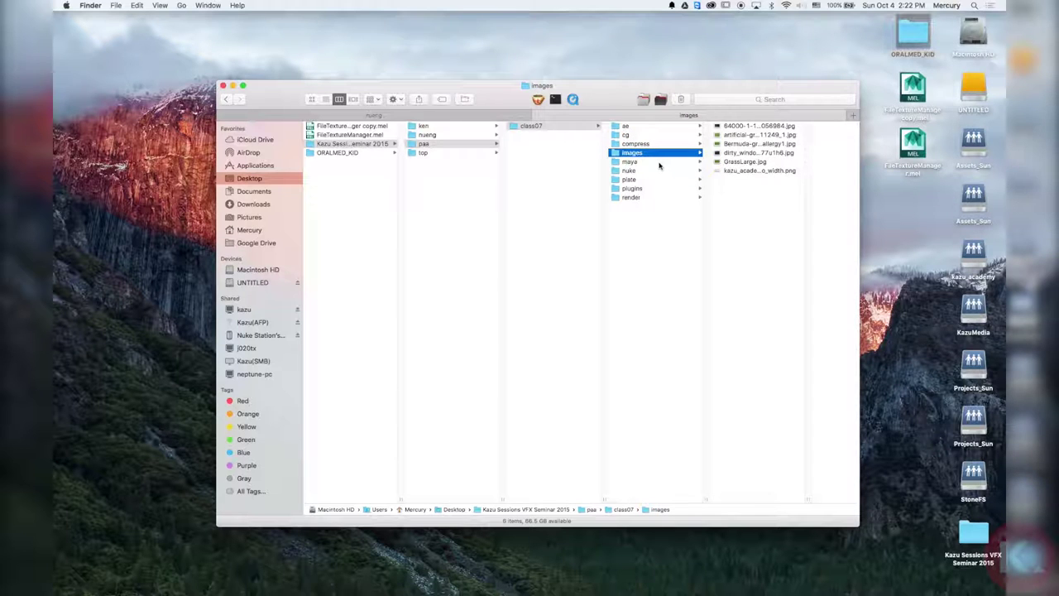
{"action": "left_click", "coordinate": [659, 164]}
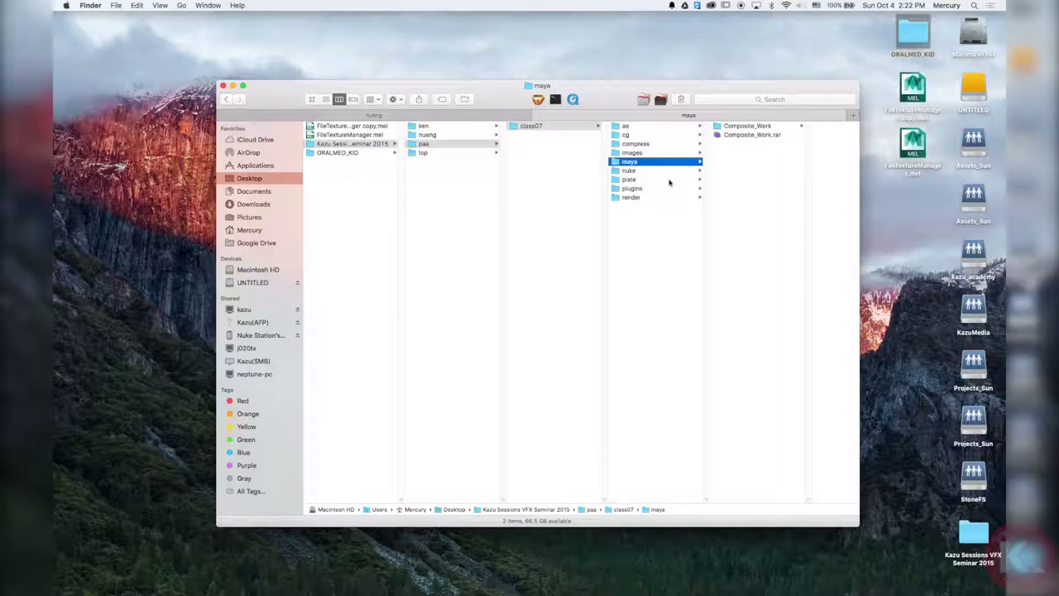
{"action": "left_click", "coordinate": [670, 180]}
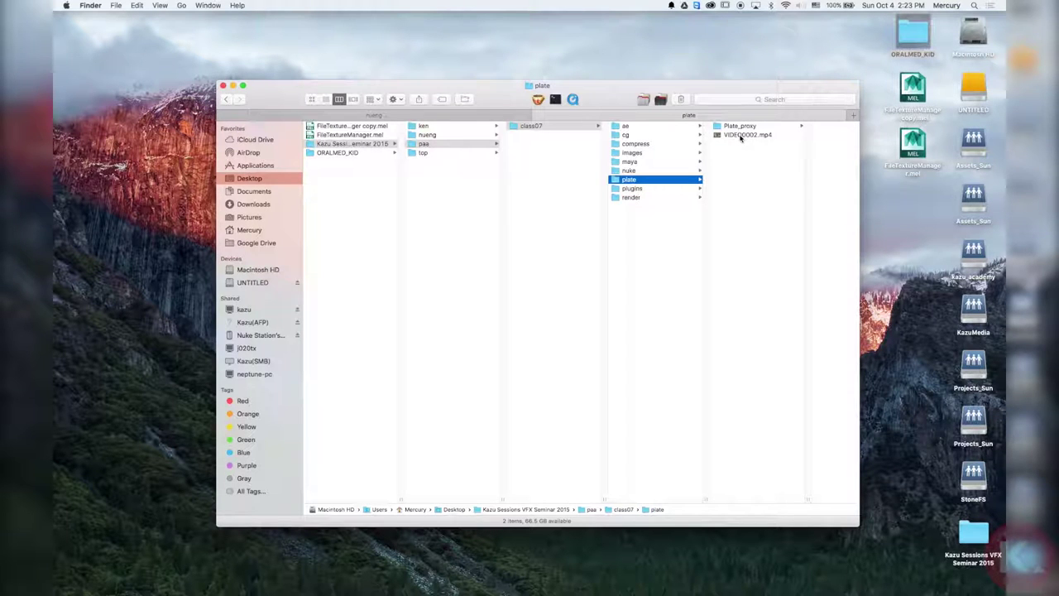
Step: Open the plate video VIDEO0002.mp4 in QuickTime Player to view the aerial footage
{"action": "right_click", "coordinate": [740, 136]}
{"action": "mouse_move", "coordinate": [842, 150]}
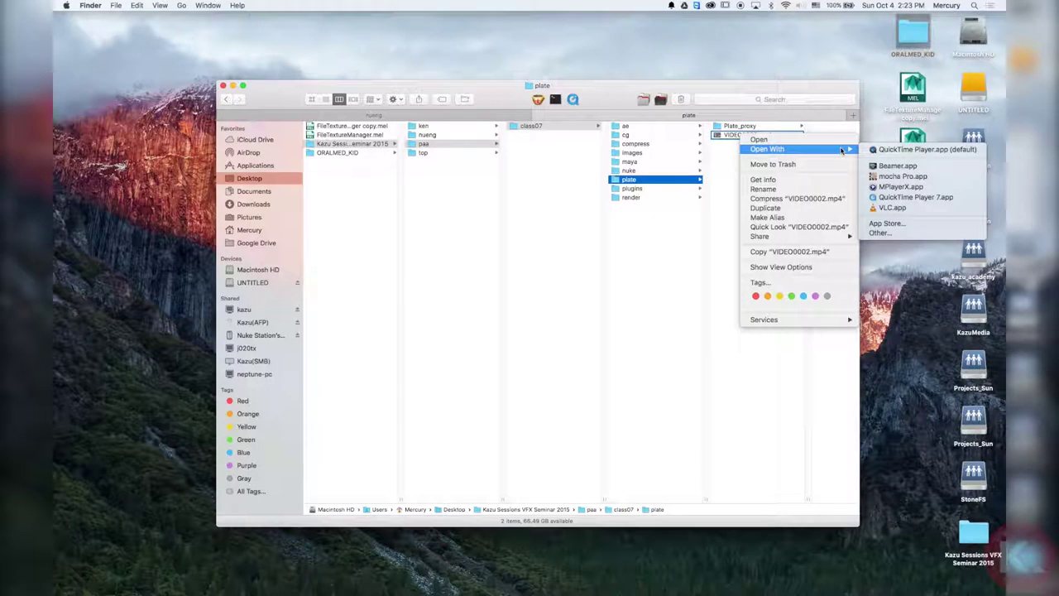
{"action": "left_click", "coordinate": [805, 141]}
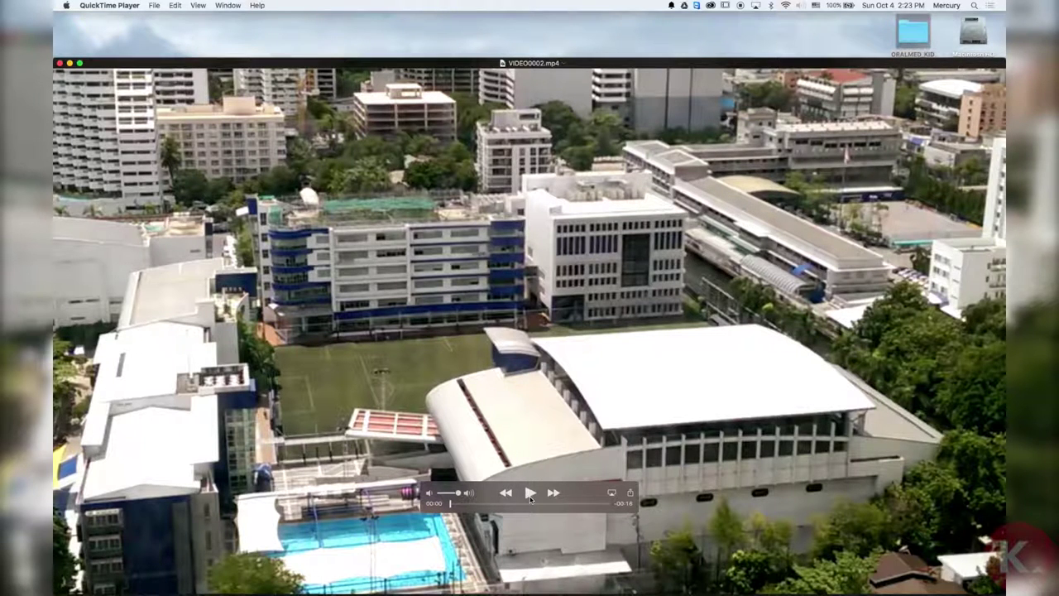
{"action": "left_click_drag", "start_coordinate": [541, 63], "coordinate": [544, 25]}
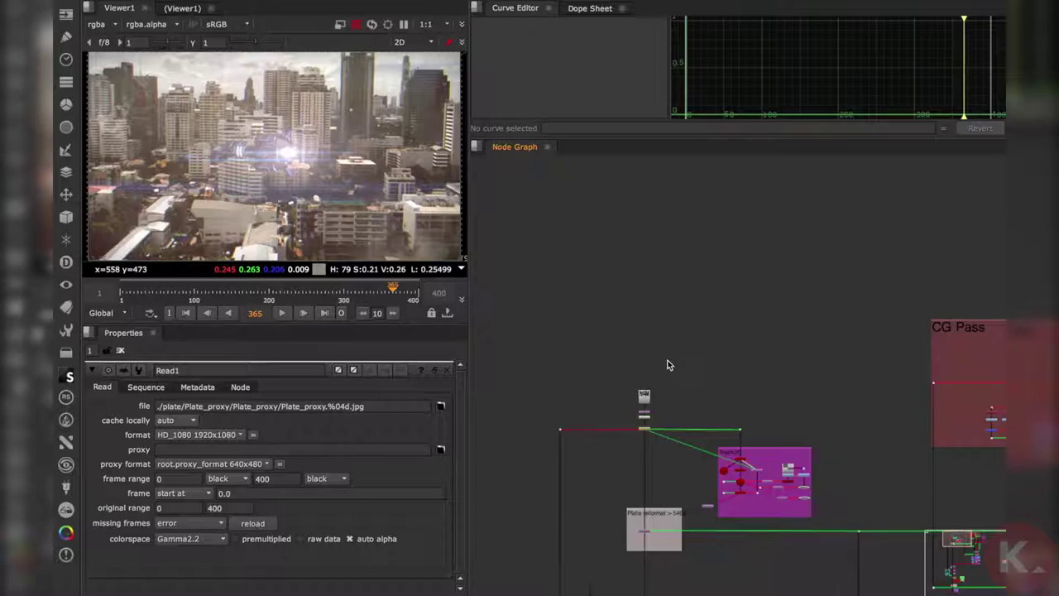
Step: Switch to Nuke, show the Read1 plate in the viewer and play back the footage
{"action": "key", "text": "1"}
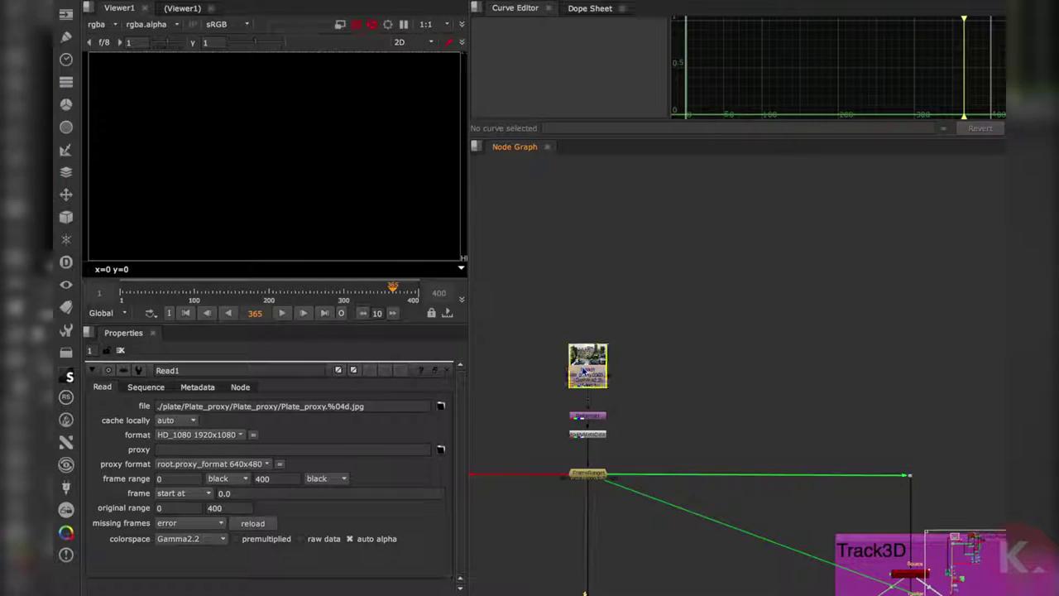
{"action": "mouse_move", "coordinate": [282, 287]}
{"action": "left_mouse_down"}
{"action": "mouse_move", "coordinate": [338, 287]}
{"action": "mouse_move", "coordinate": [207, 287]}
{"action": "mouse_move", "coordinate": [262, 287]}
{"action": "left_mouse_up"}
{"action": "left_click", "coordinate": [303, 313]}
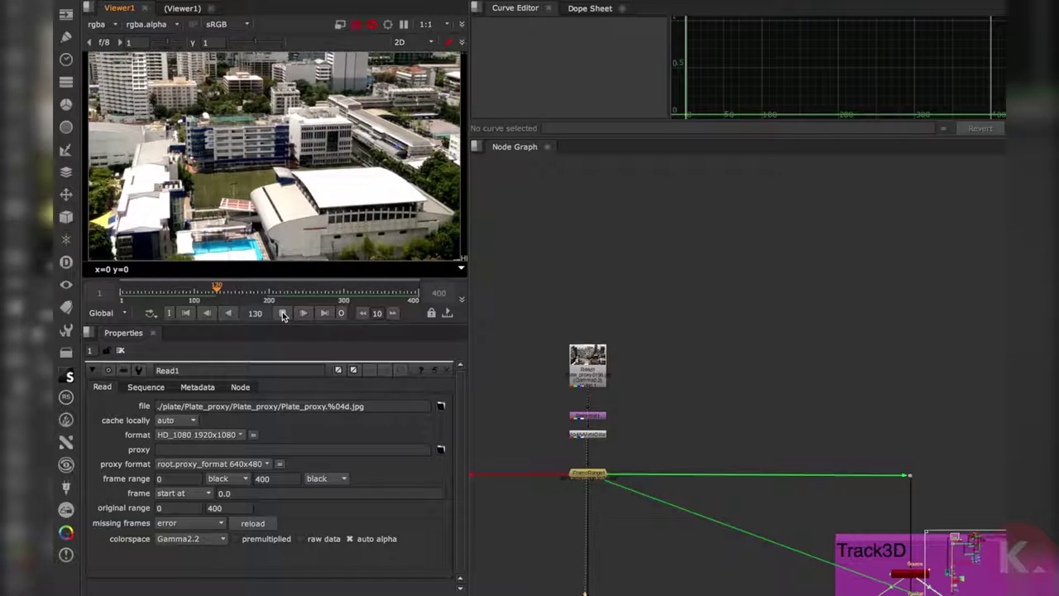
{"action": "left_click", "coordinate": [283, 315]}
Step: View the Track3D render node's scene in 3D, examine the point cloud and select the tracked camera
{"action": "scroll", "coordinate": [756, 381], "scroll_direction": "down", "scroll_amount": 3}
{"action": "middle_click_drag", "start_coordinate": [760, 446], "coordinate": [623, 237]}
{"action": "scroll", "coordinate": [680, 322], "scroll_direction": "up", "scroll_amount": 2}
{"action": "scroll", "coordinate": [680, 323], "scroll_direction": "up", "scroll_amount": 3}
{"action": "left_click", "coordinate": [701, 320]}
{"action": "key", "text": "1"}
{"action": "key", "text": "Tab"}
{"action": "scroll", "coordinate": [267, 182], "scroll_direction": "down", "scroll_amount": 5}
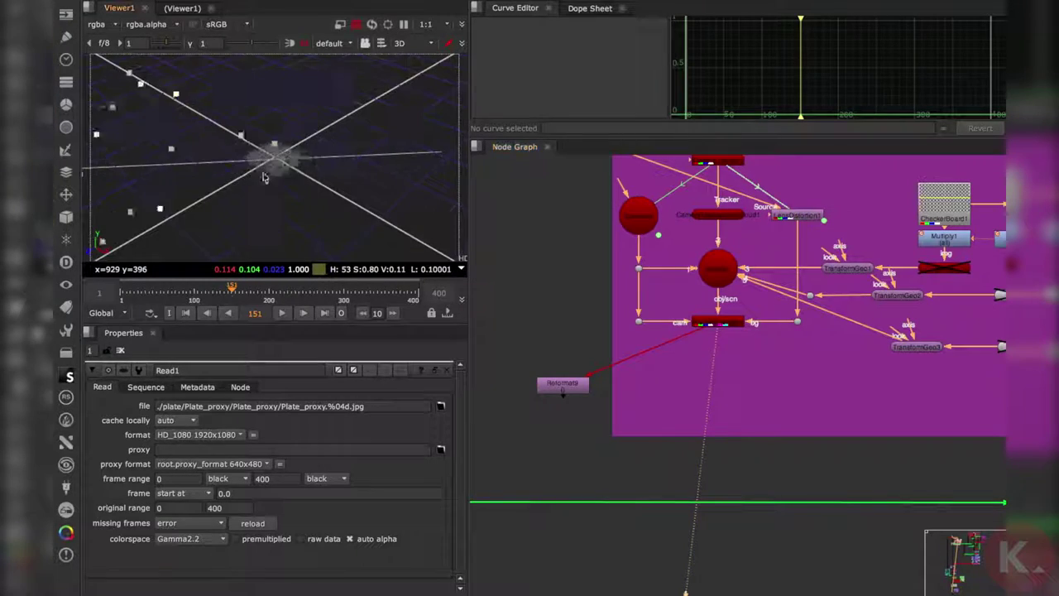
{"action": "middle_click_drag", "start_coordinate": [312, 182], "coordinate": [268, 193], "text": "alt"}
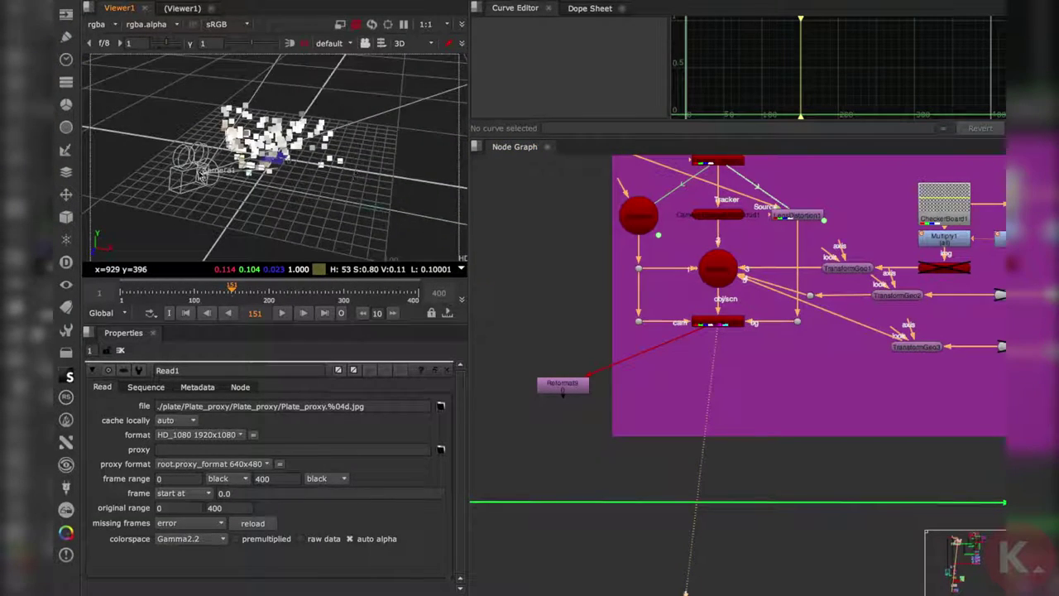
{"action": "left_click", "coordinate": [200, 175]}
Step: Enable the disabled Cube1 and Cube2 nodes in the Track3D group
{"action": "middle_click_drag", "start_coordinate": [581, 297], "coordinate": [551, 324]}
{"action": "middle_click_drag", "start_coordinate": [709, 353], "coordinate": [695, 329]}
{"action": "scroll", "coordinate": [646, 382], "scroll_direction": "down", "scroll_amount": 5}
{"action": "scroll", "coordinate": [674, 323], "scroll_direction": "up", "scroll_amount": 5}
{"action": "middle_click_drag", "start_coordinate": [803, 374], "coordinate": [737, 357]}
{"action": "middle_click_drag", "start_coordinate": [757, 391], "coordinate": [736, 414]}
{"action": "middle_click_drag", "start_coordinate": [858, 429], "coordinate": [781, 415]}
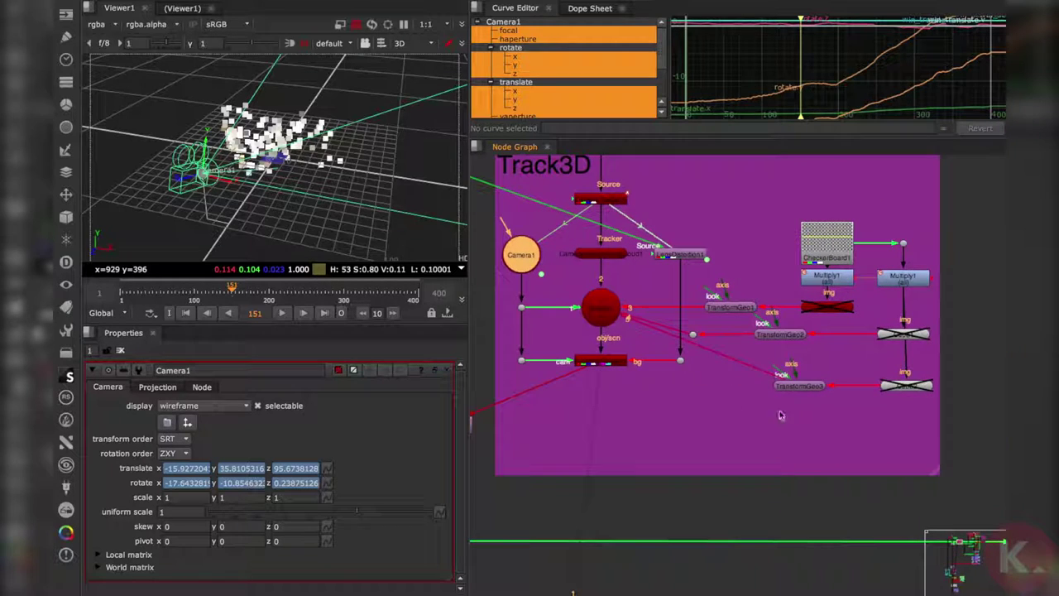
{"action": "left_click_drag", "start_coordinate": [939, 418], "coordinate": [867, 288]}
{"action": "key", "text": "d"}
{"action": "left_click", "coordinate": [809, 419]}
{"action": "scroll", "coordinate": [184, 157], "scroll_direction": "up", "scroll_amount": 8}
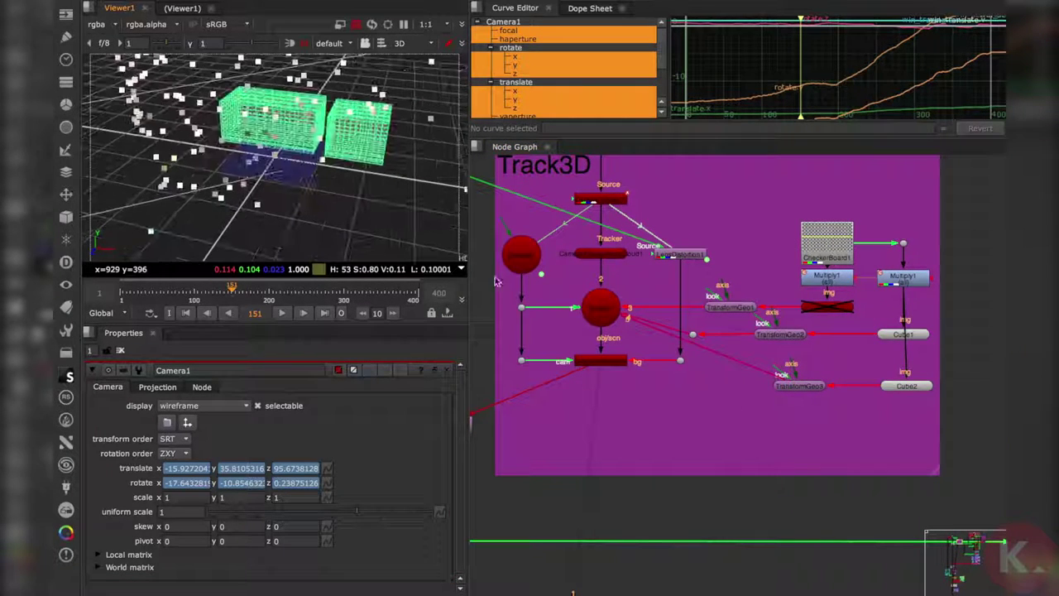
Step: Disable the camera tracker point cloud node and return the viewer to the 2D render of the cubes
{"action": "left_click", "coordinate": [595, 256]}
{"action": "key", "text": "d"}
{"action": "scroll", "coordinate": [323, 164], "scroll_direction": "down", "scroll_amount": 8}
{"action": "mouse_move", "coordinate": [295, 182]}
{"action": "left_mouse_down", "text": "ctrl"}
{"action": "mouse_move", "coordinate": [378, 161]}
{"action": "mouse_move", "coordinate": [315, 178]}
{"action": "left_mouse_up", "text": "ctrl"}
{"action": "middle_click_drag", "start_coordinate": [684, 341], "coordinate": [747, 409]}
{"action": "scroll", "coordinate": [374, 169], "scroll_direction": "down", "scroll_amount": 2}
{"action": "left_click_drag", "start_coordinate": [369, 174], "coordinate": [303, 163], "text": "ctrl"}
{"action": "middle_click_drag", "start_coordinate": [676, 380], "coordinate": [703, 338]}
{"action": "key", "text": "Tab"}
{"action": "key", "text": "Tab"}
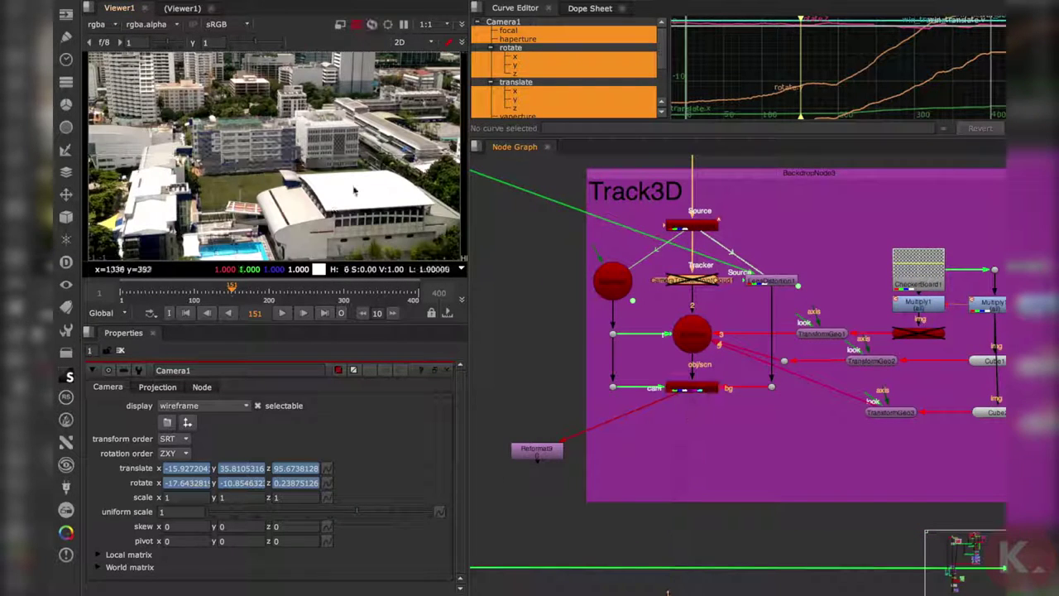
Step: Set the Multiply1 value of the checkerboard to 1 and check the cubes at frame 311
{"action": "middle_click_drag", "start_coordinate": [930, 338], "coordinate": [824, 293]}
{"action": "left_click", "coordinate": [812, 266]}
{"action": "double_click", "coordinate": [800, 263]}
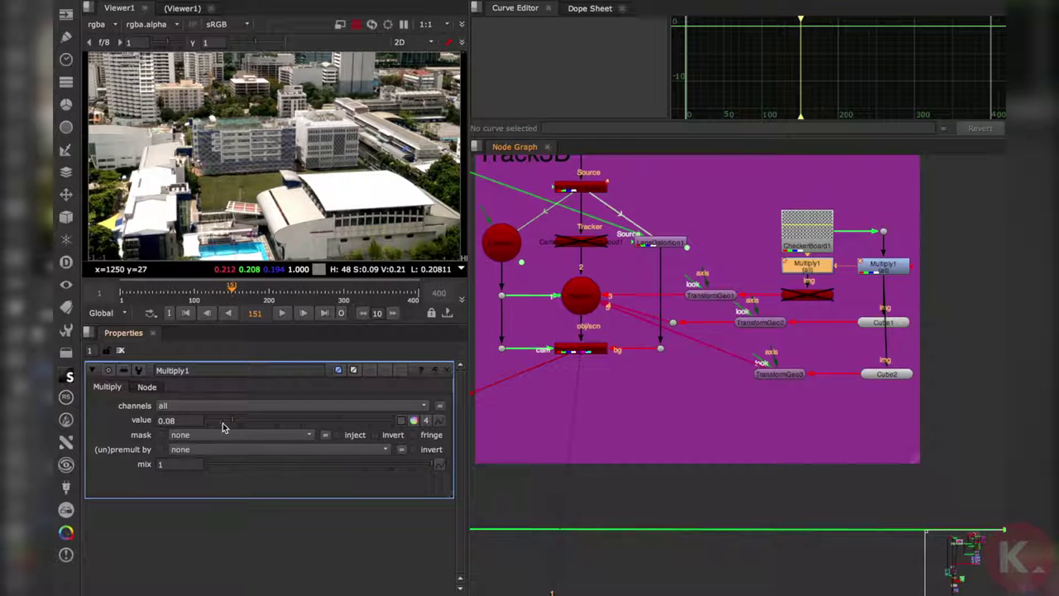
{"action": "left_click", "coordinate": [297, 423]}
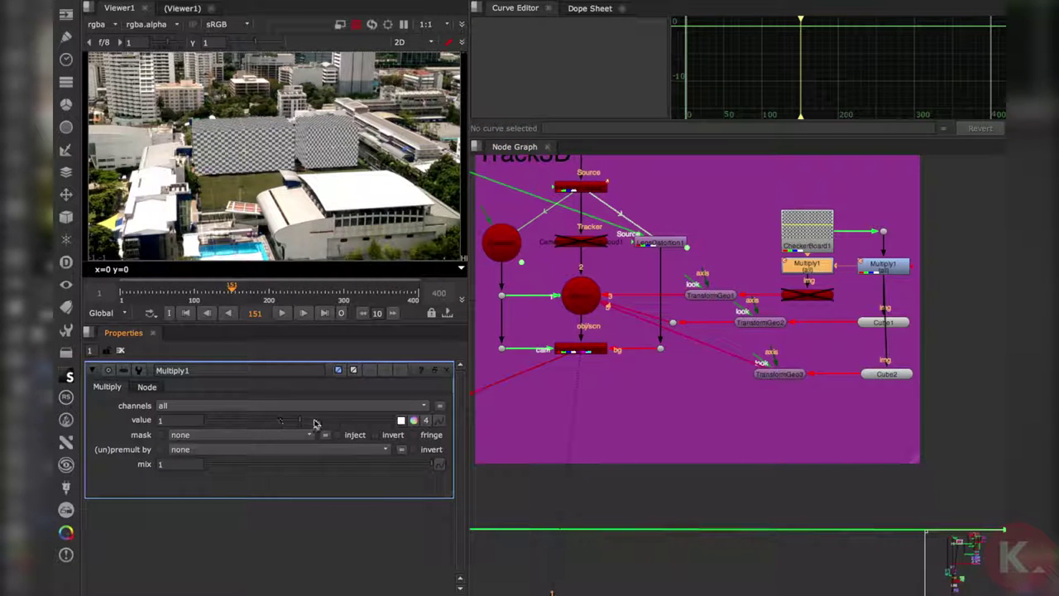
{"action": "left_click_drag", "start_coordinate": [279, 290], "coordinate": [352, 290]}
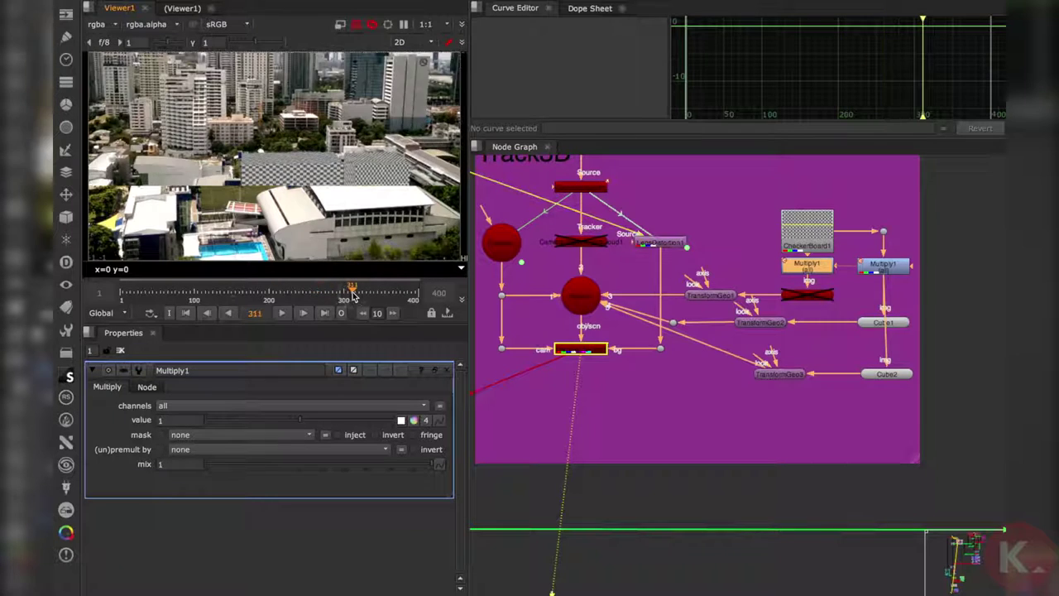
Step: Set the Multiply1 value to 0.28 and scrub through the shot to check how the cubes track the buildings
{"action": "left_click", "coordinate": [243, 424]}
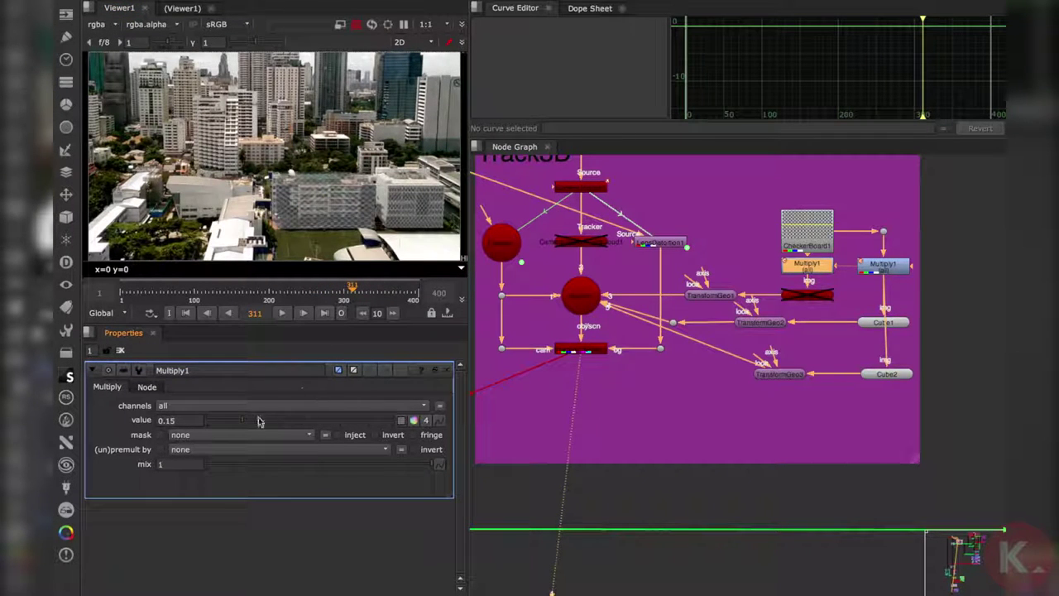
{"action": "left_click_drag", "start_coordinate": [317, 290], "coordinate": [217, 289]}
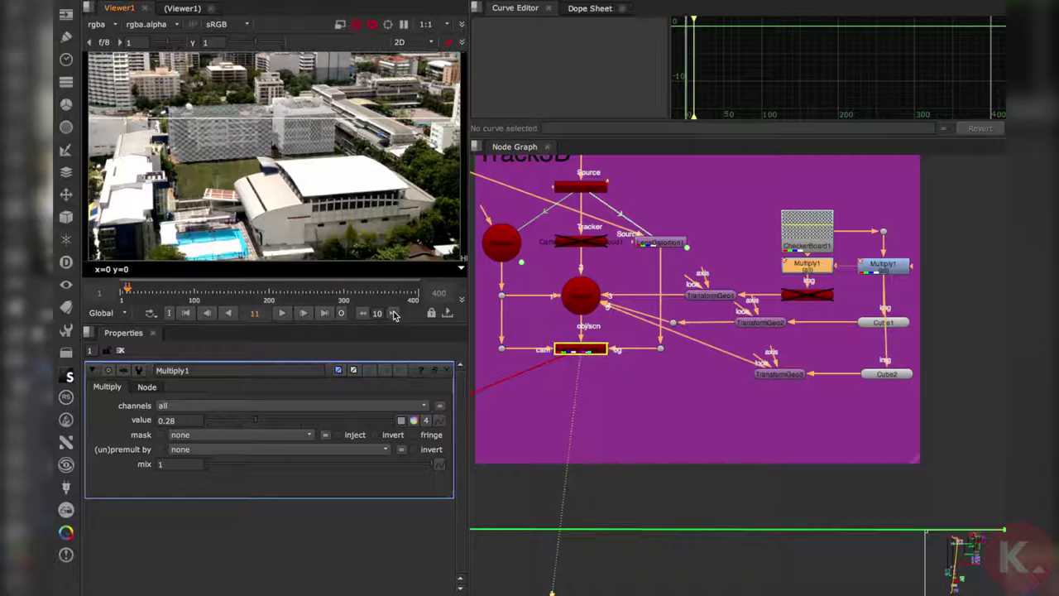
{"action": "left_click", "coordinate": [394, 313]}
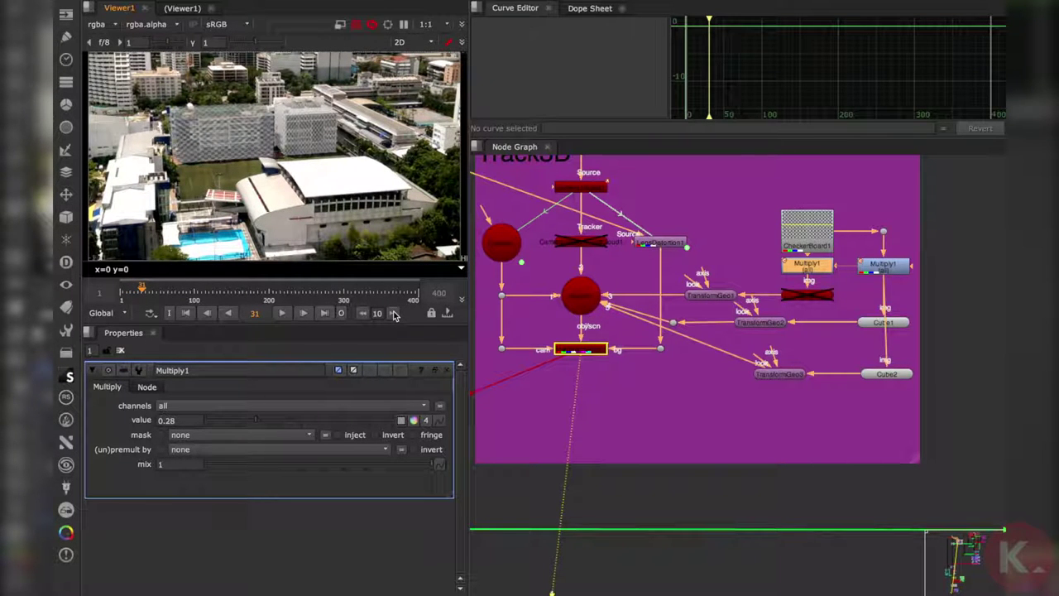
{"action": "left_click", "coordinate": [292, 291]}
{"action": "left_click", "coordinate": [364, 293]}
{"action": "left_click", "coordinate": [383, 293]}
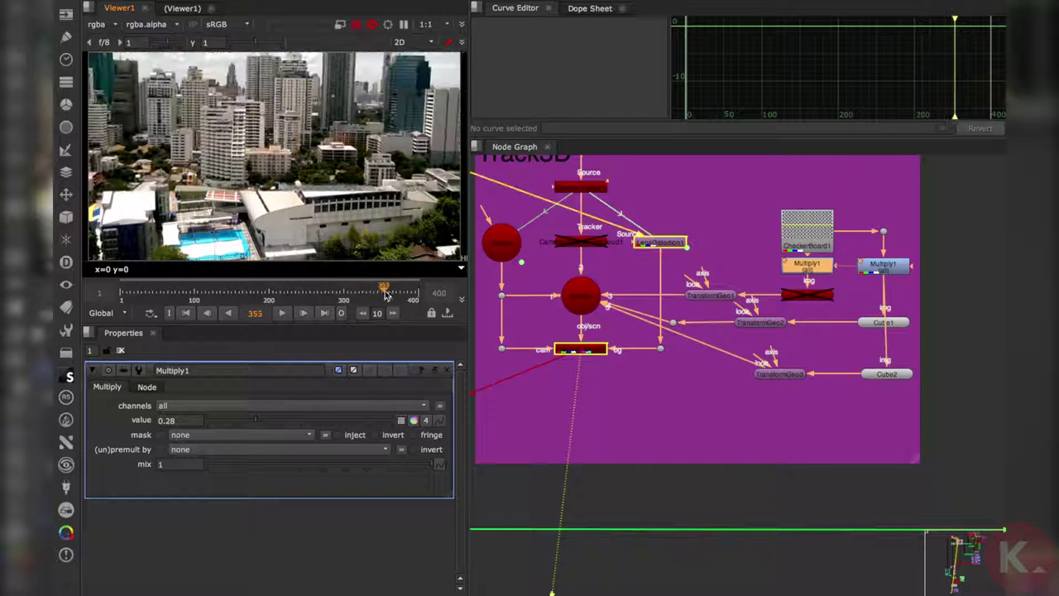
Step: Enable the camera tracker point cloud node at frame 258 and scrub to frame 359 to check the track points against the footage
{"action": "left_click", "coordinate": [320, 294]}
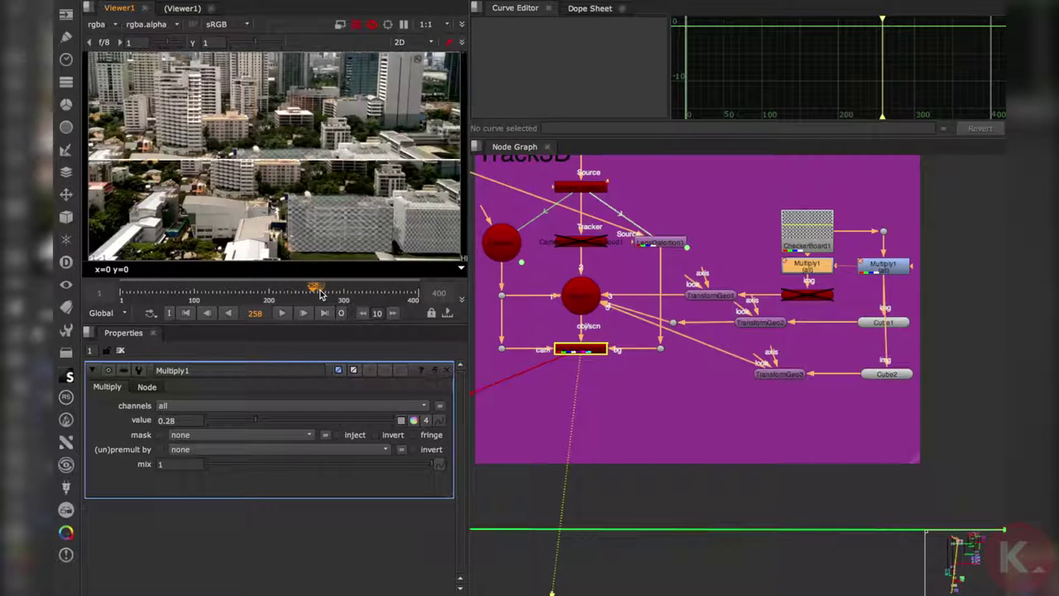
{"action": "left_click", "coordinate": [596, 245]}
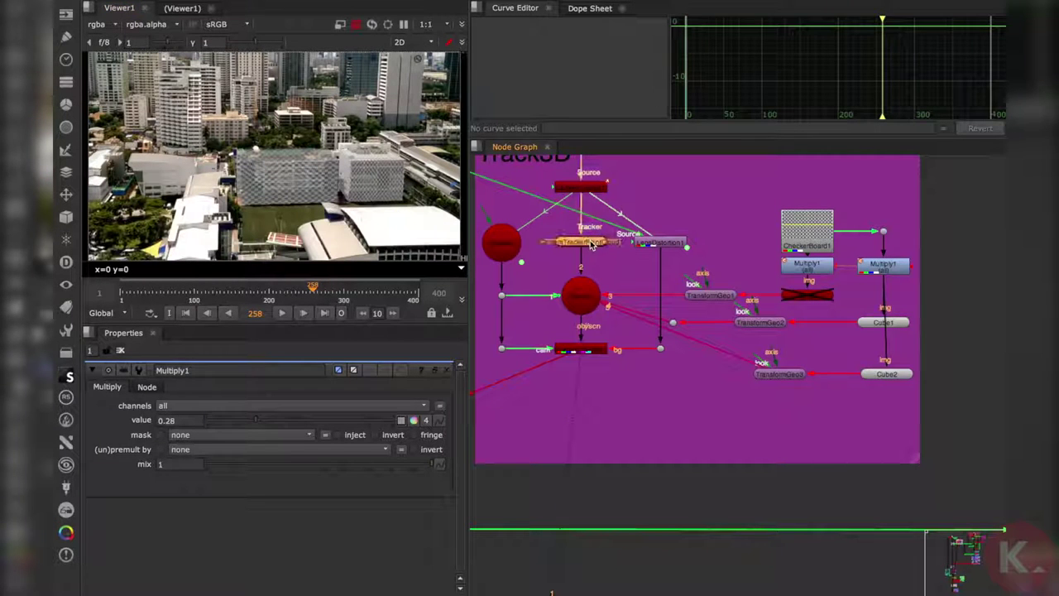
{"action": "left_click_drag", "start_coordinate": [264, 293], "coordinate": [341, 293]}
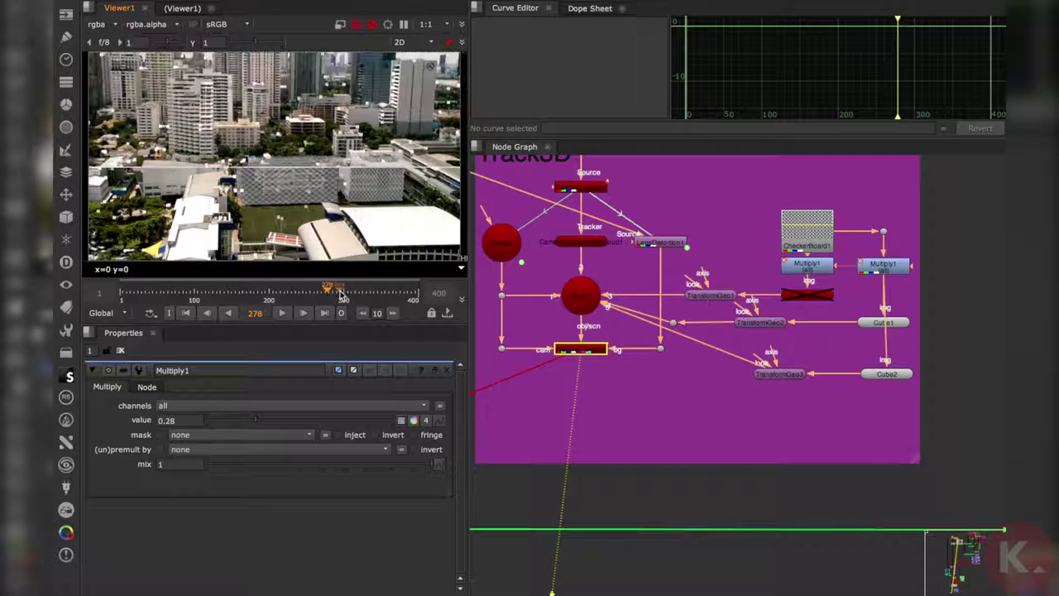
{"action": "left_click", "coordinate": [384, 295]}
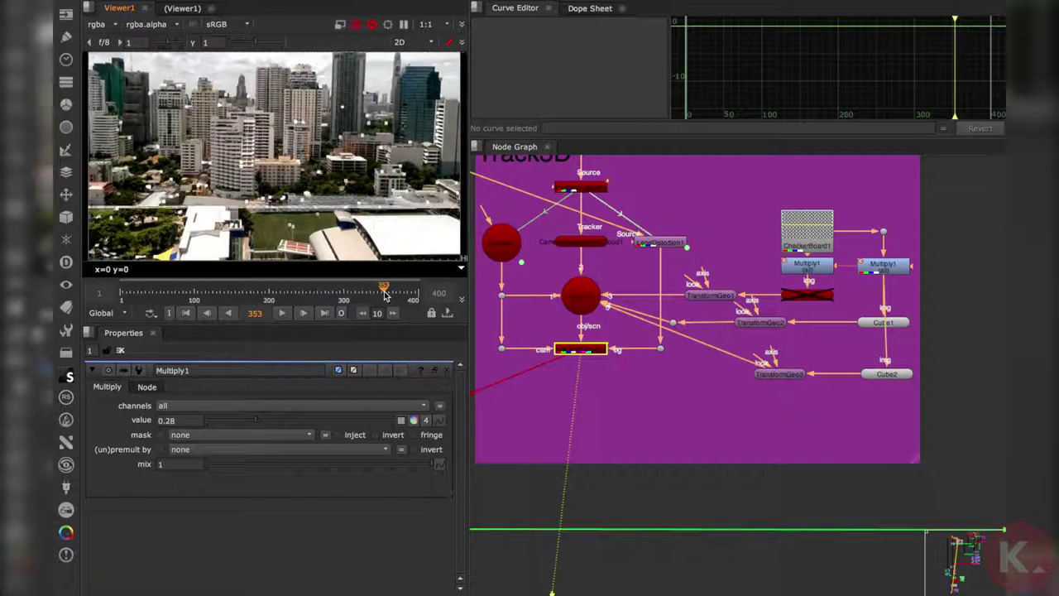
{"action": "left_click_drag", "start_coordinate": [385, 295], "coordinate": [390, 295]}
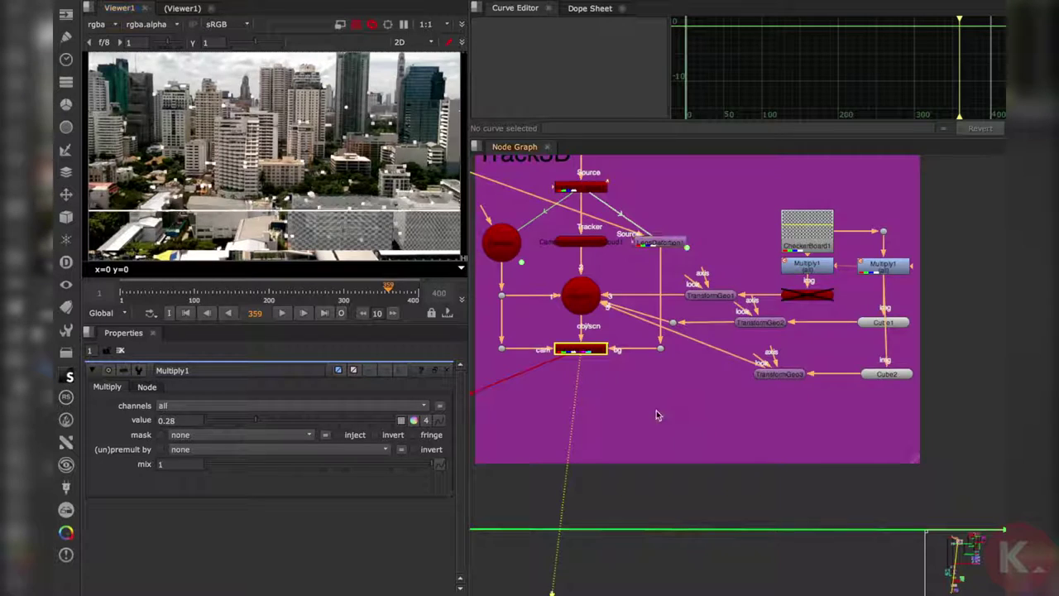
Step: Look over the node graph from the Track3D group to the source plate and the surrounding node groups
{"action": "scroll", "coordinate": [656, 414], "scroll_direction": "down", "scroll_amount": 4}
{"action": "scroll", "coordinate": [662, 331], "scroll_direction": "down", "scroll_amount": 5}
{"action": "scroll", "coordinate": [662, 356], "scroll_direction": "up", "scroll_amount": 2}
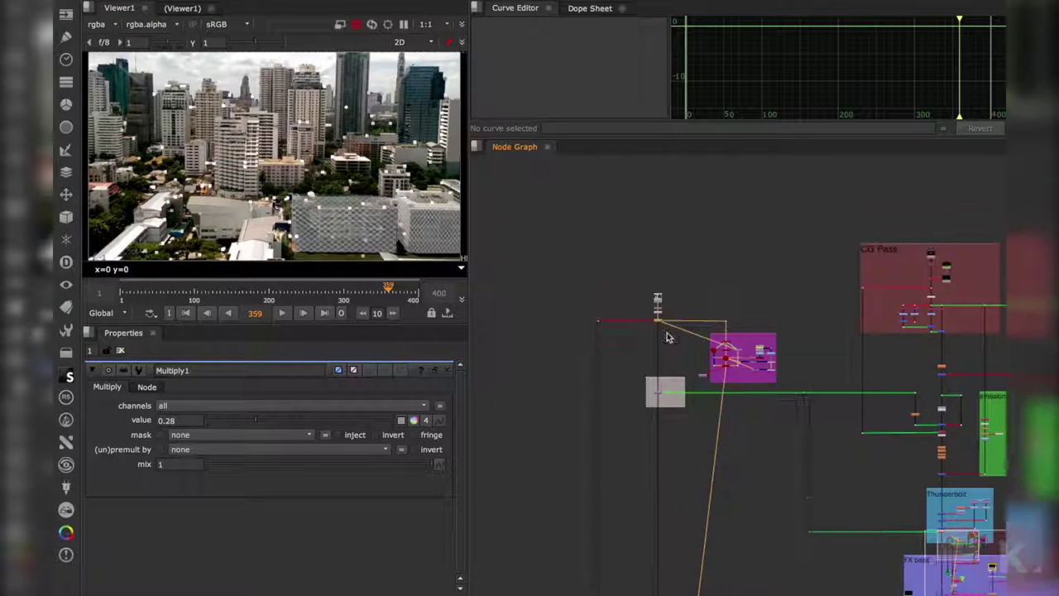
{"action": "scroll", "coordinate": [663, 384], "scroll_direction": "up", "scroll_amount": 2}
{"action": "middle_click_drag", "start_coordinate": [695, 415], "coordinate": [640, 281]}
{"action": "middle_click_drag", "start_coordinate": [712, 350], "coordinate": [622, 311]}
{"action": "middle_click_drag", "start_coordinate": [728, 326], "coordinate": [648, 400]}
{"action": "scroll", "coordinate": [706, 365], "scroll_direction": "down", "scroll_amount": 4}
{"action": "middle_click_drag", "start_coordinate": [635, 443], "coordinate": [659, 356]}
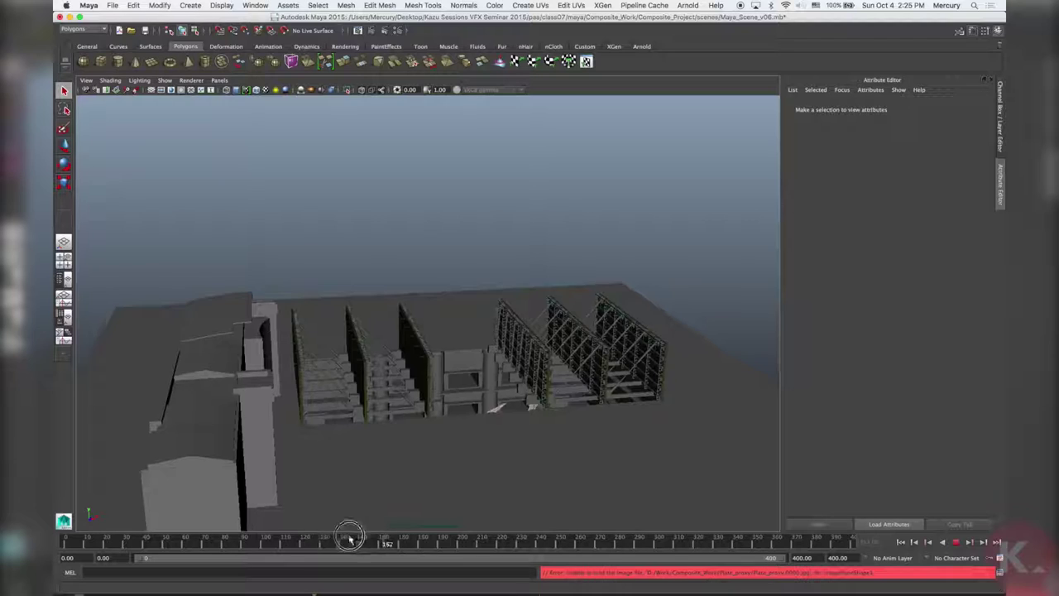
Step: Switch to Maya and scrub the spaceship scene's animation through to frame 400
{"action": "left_click_drag", "start_coordinate": [350, 539], "coordinate": [450, 527], "text": "alt"}
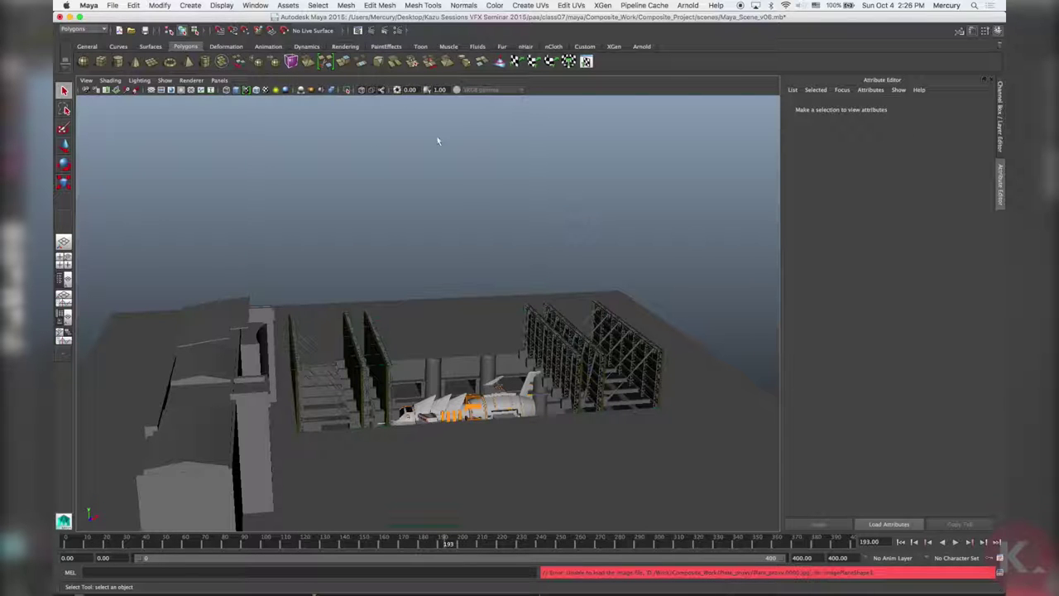
{"action": "left_click_drag", "start_coordinate": [386, 549], "coordinate": [978, 155]}
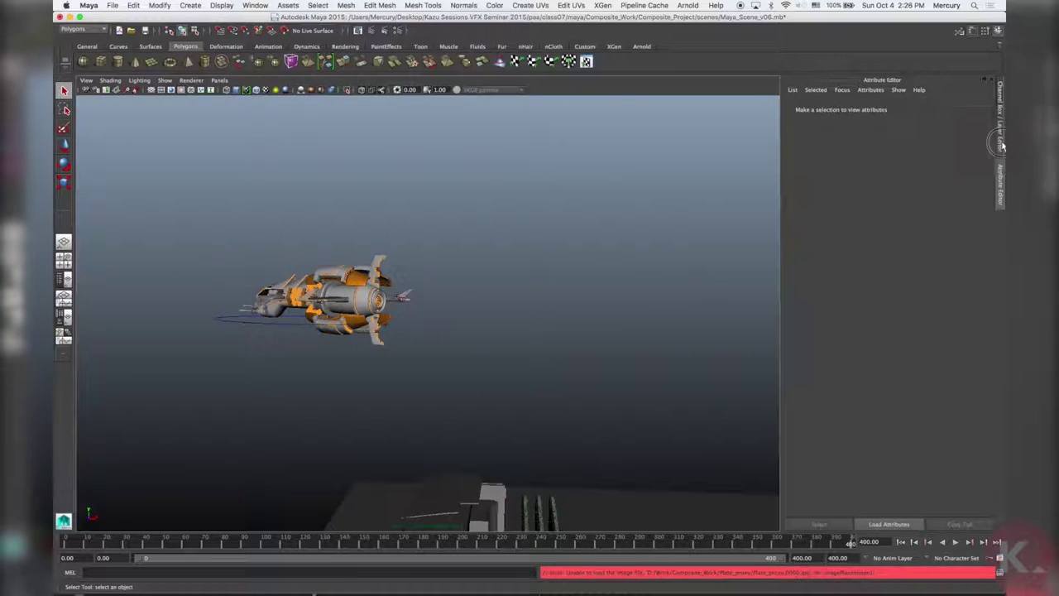
{"action": "left_click", "coordinate": [1002, 142]}
{"action": "left_click", "coordinate": [1000, 171]}
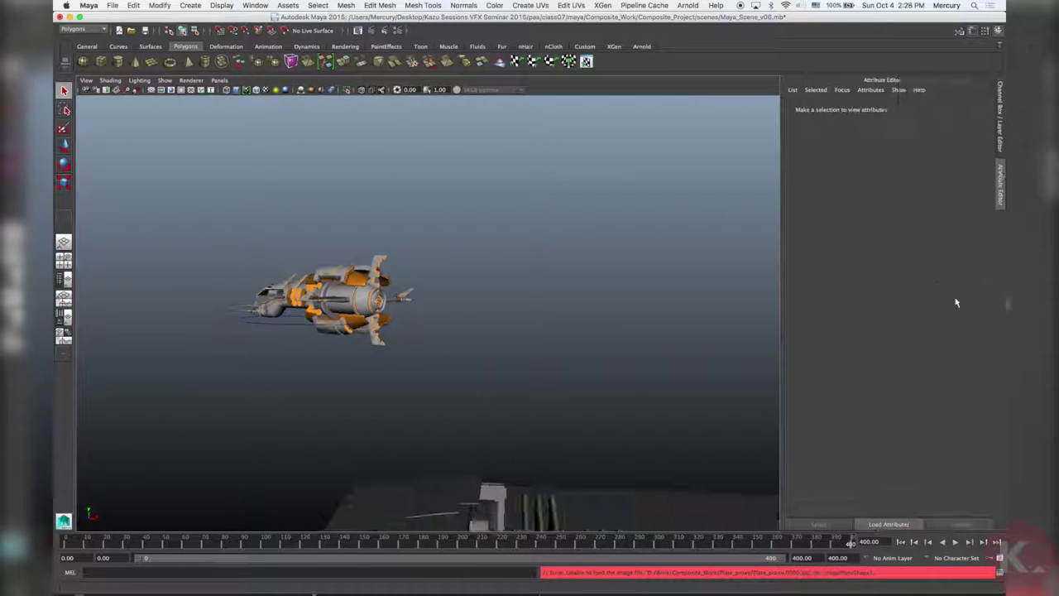
Step: Select the spaceship's cylindrical rear body, show the scene's render layers and move the animation to frame 327
{"action": "left_click", "coordinate": [372, 292]}
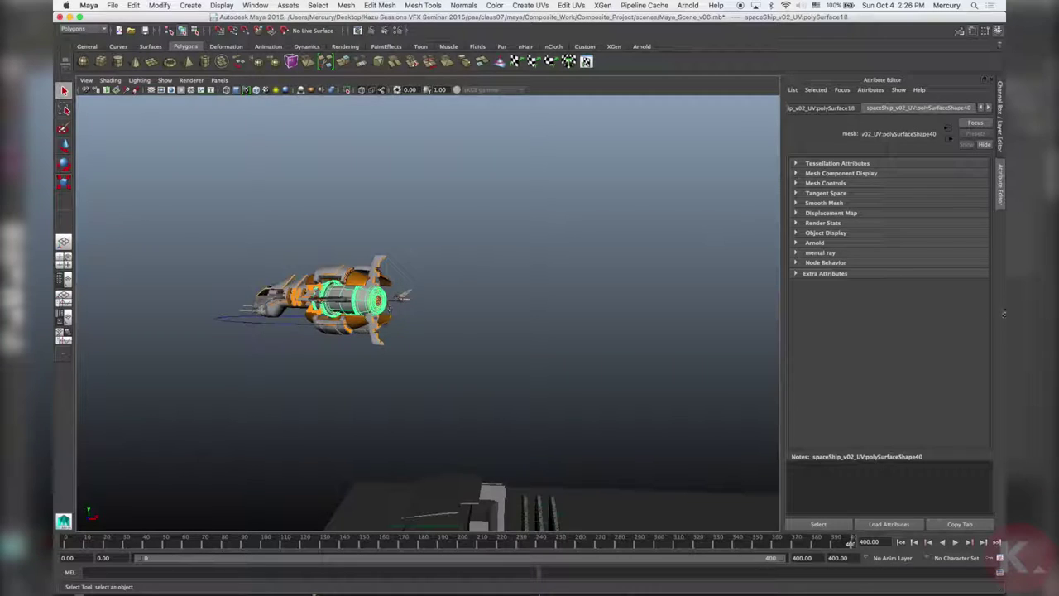
{"action": "left_click", "coordinate": [1001, 143]}
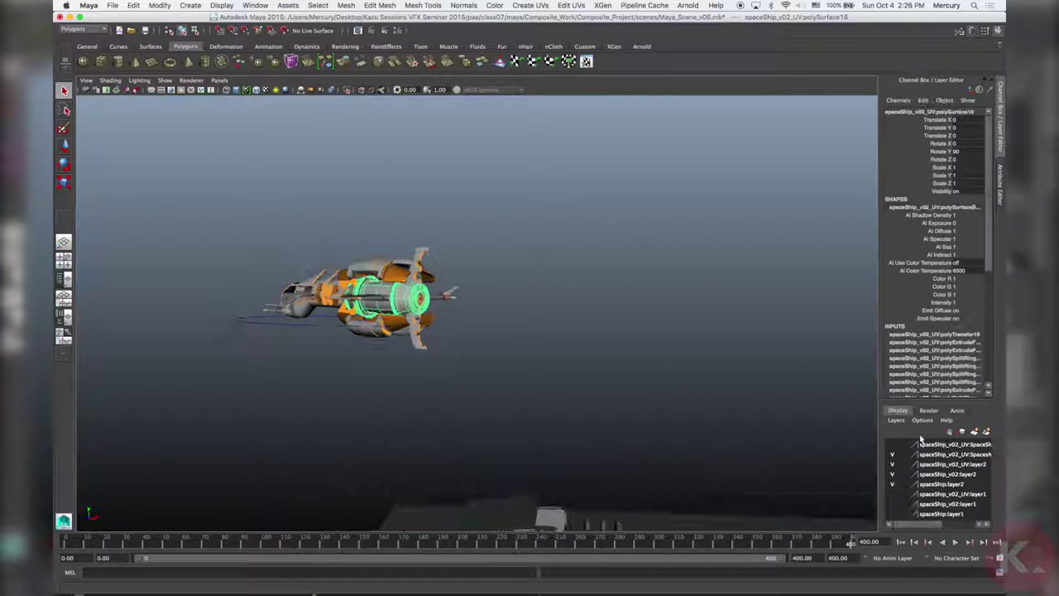
{"action": "left_click", "coordinate": [928, 410]}
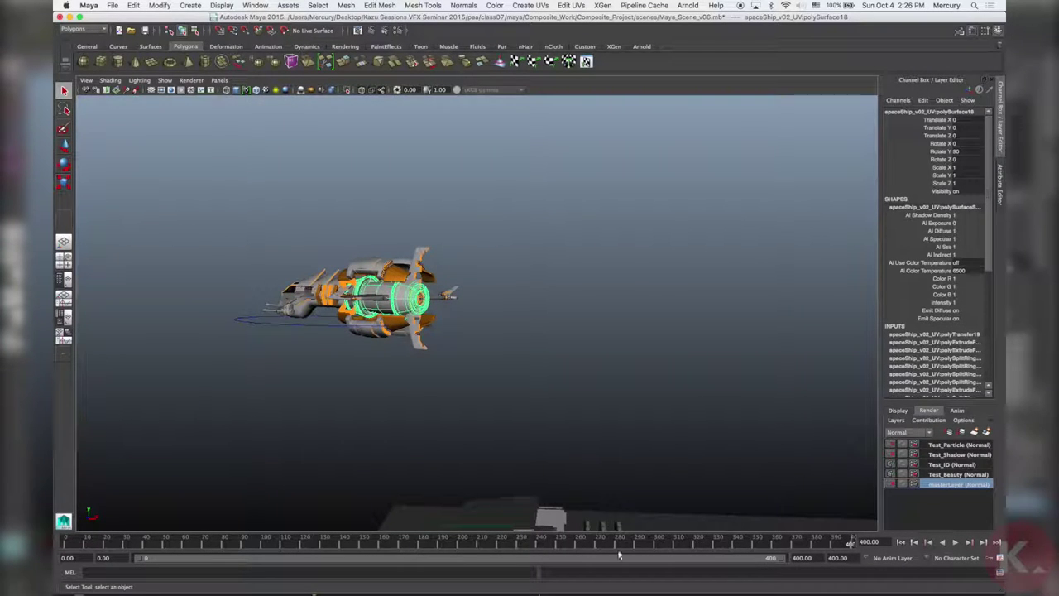
{"action": "left_click_drag", "start_coordinate": [491, 546], "coordinate": [647, 449]}
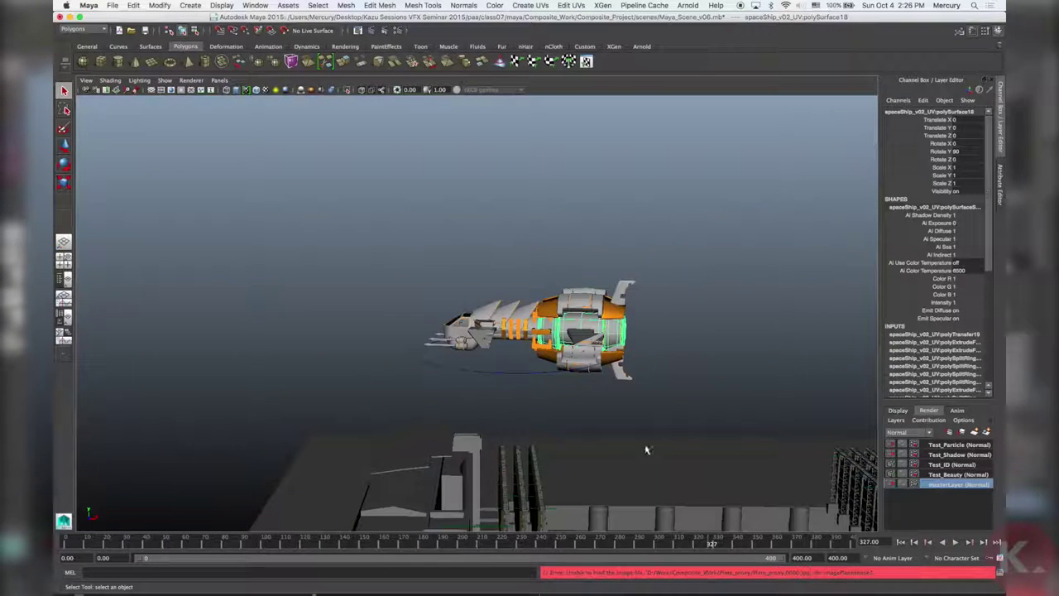
Step: View the Test_Beauty, Test_ID, Test_Shadow and Test_Particle render layers in turn, ending on Test_Beauty
{"action": "left_click", "coordinate": [958, 475]}
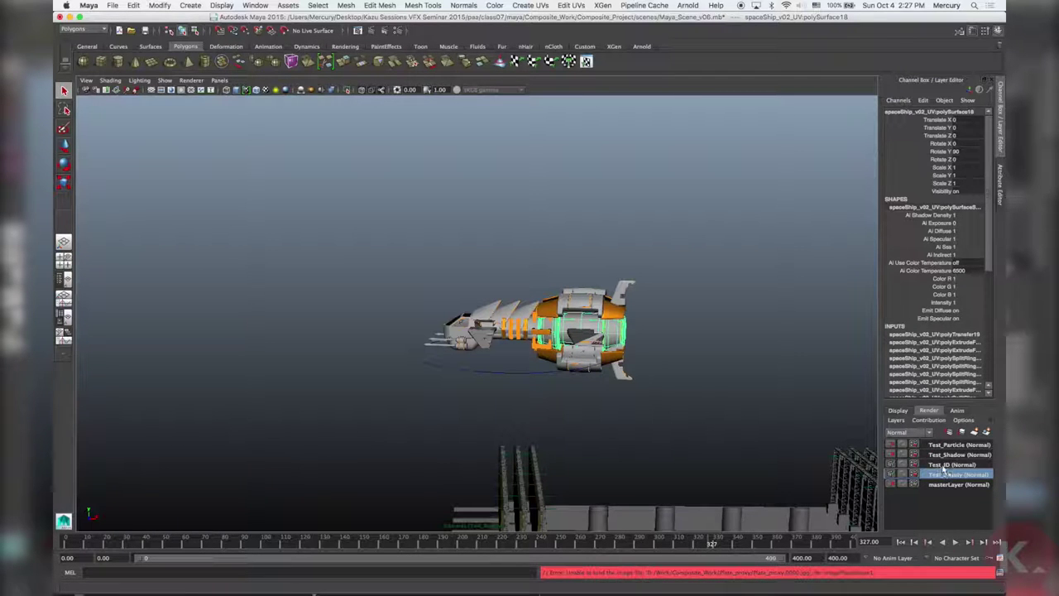
{"action": "left_click", "coordinate": [950, 465]}
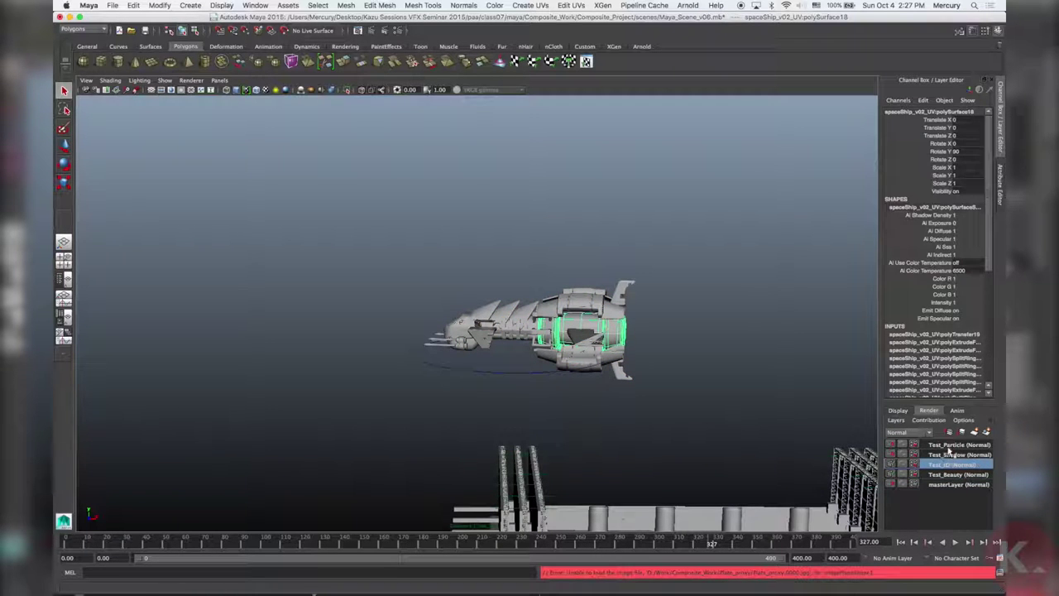
{"action": "left_click", "coordinate": [951, 453]}
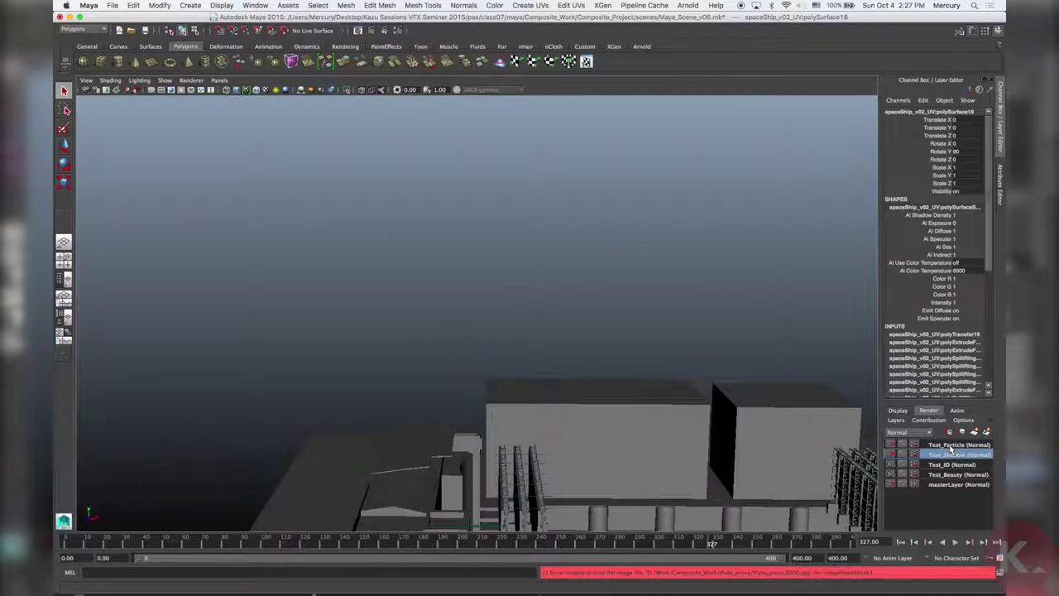
{"action": "key", "text": "Up"}
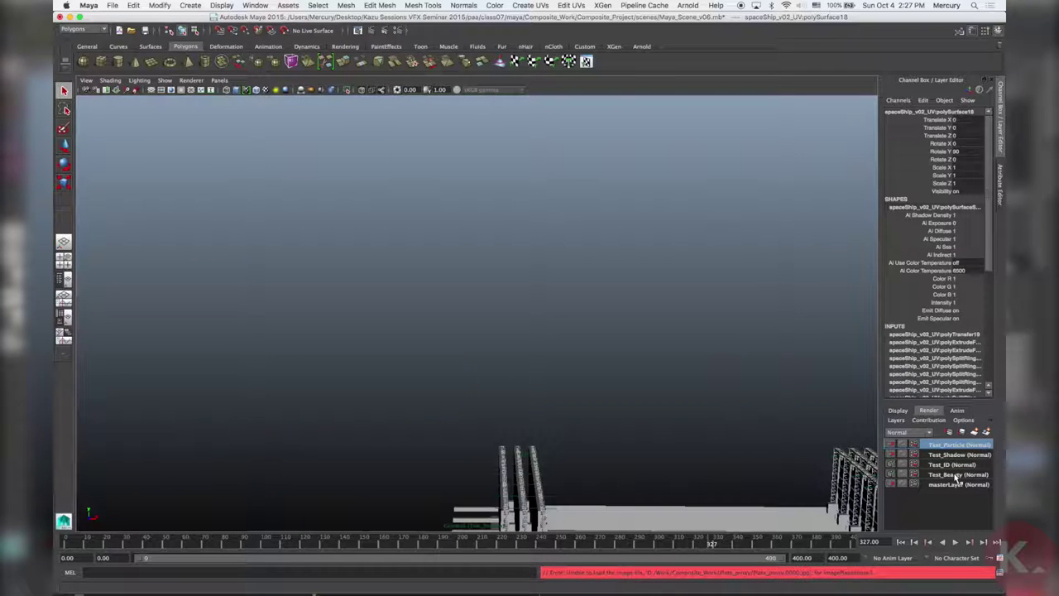
{"action": "left_click", "coordinate": [955, 472]}
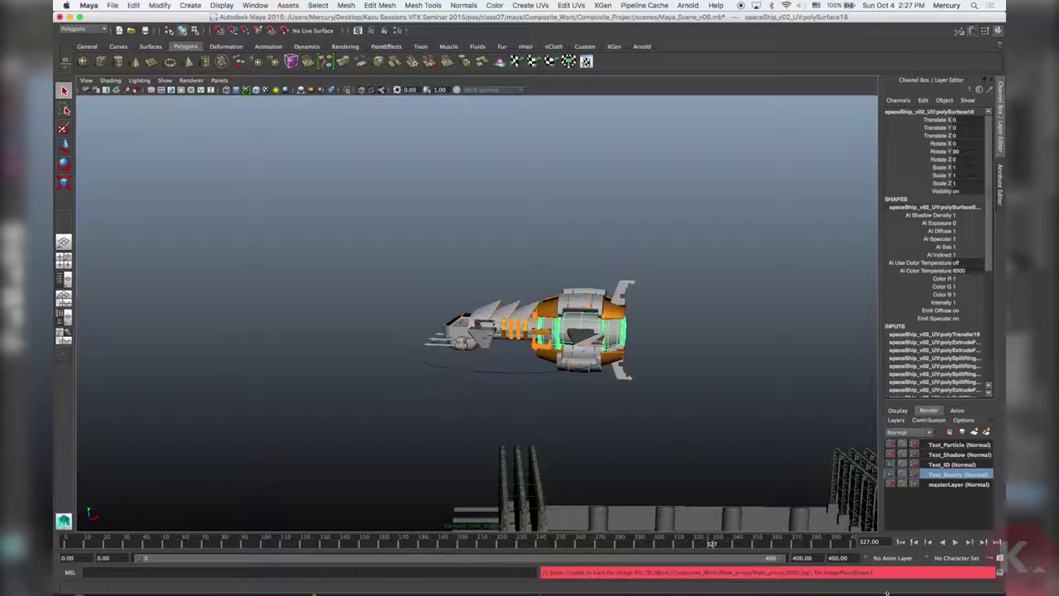
Step: Switch to Nuke and reconnect Grade11's input from Read8 to the node that Read13 feeds, placing Grade11 beside that node
{"action": "mouse_move", "coordinate": [888, 592]}
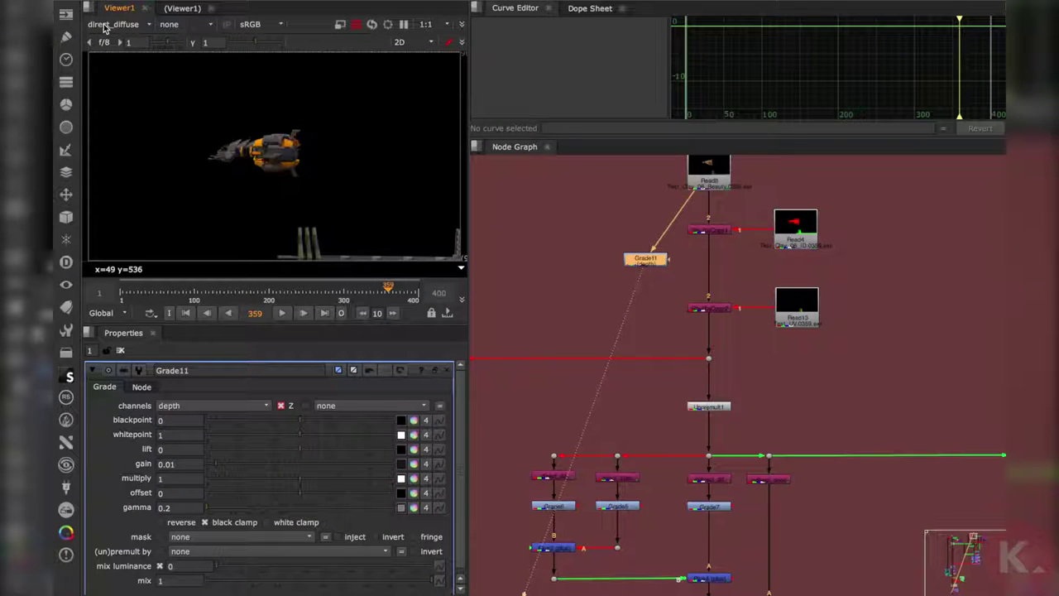
{"action": "left_click", "coordinate": [117, 24]}
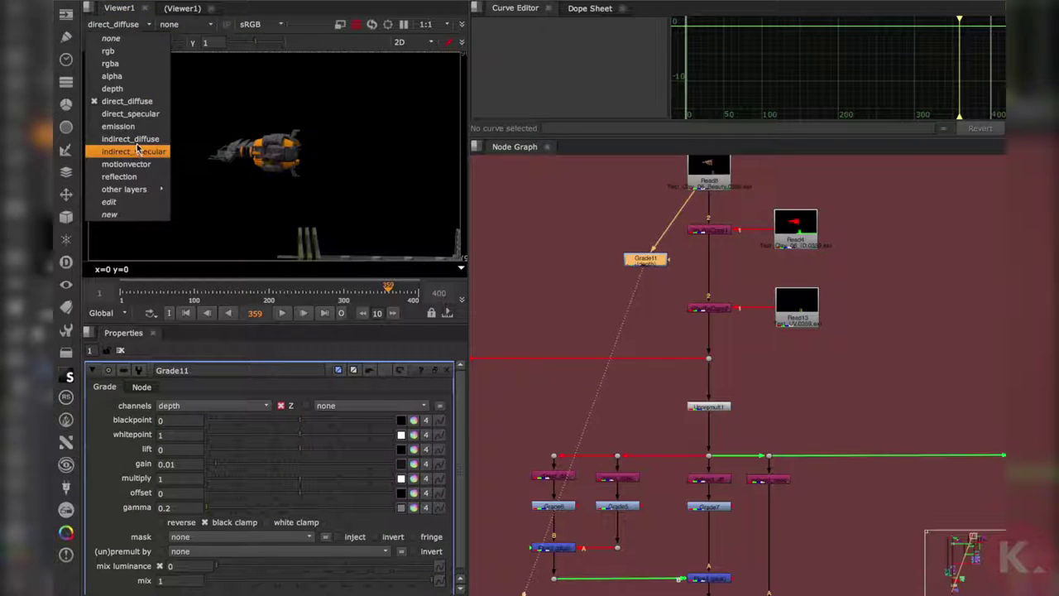
{"action": "left_click", "coordinate": [689, 228]}
{"action": "left_click_drag", "start_coordinate": [692, 205], "coordinate": [702, 307]}
{"action": "left_click_drag", "start_coordinate": [648, 265], "coordinate": [651, 313]}
Step: Display the id_pass layer in the viewer and move Grade11 farther away from the main node column
{"action": "left_click", "coordinate": [117, 24]}
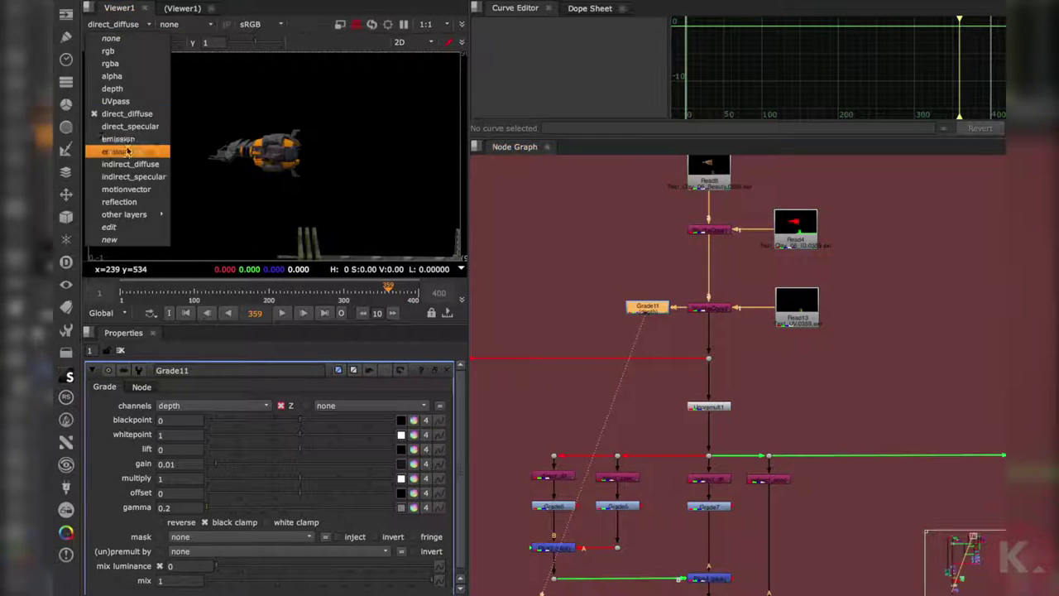
{"action": "left_click", "coordinate": [126, 152]}
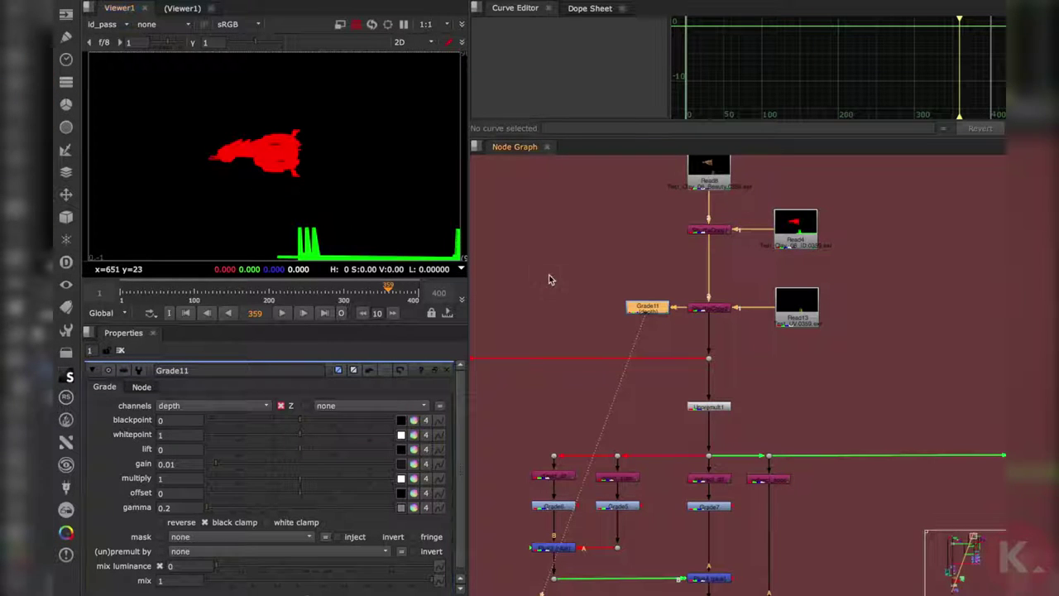
{"action": "left_click_drag", "start_coordinate": [647, 307], "coordinate": [611, 307]}
{"action": "left_click", "coordinate": [652, 331]}
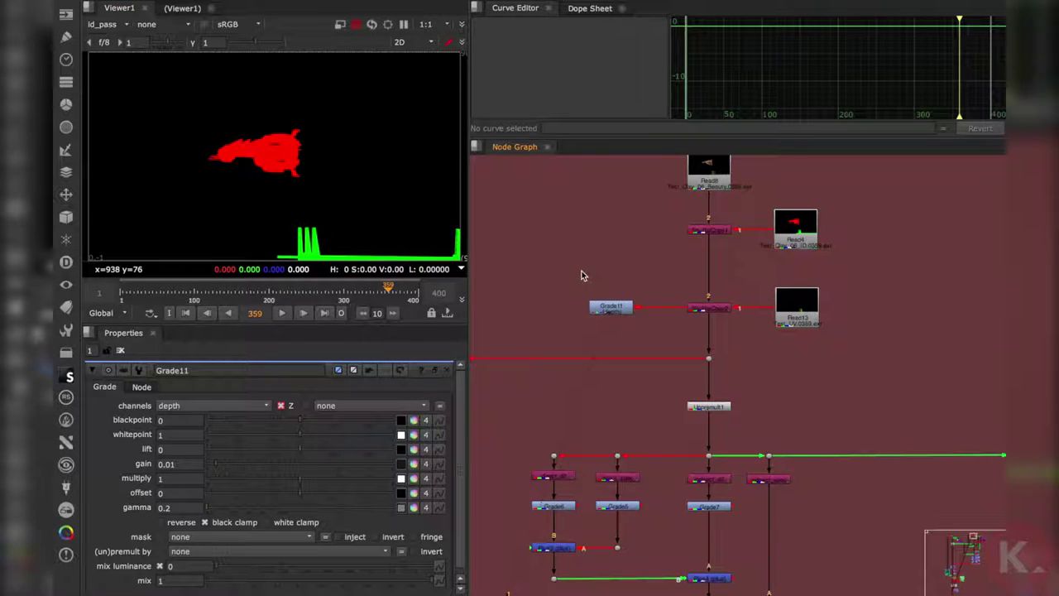
{"action": "left_click", "coordinate": [618, 310]}
{"action": "left_click", "coordinate": [602, 276]}
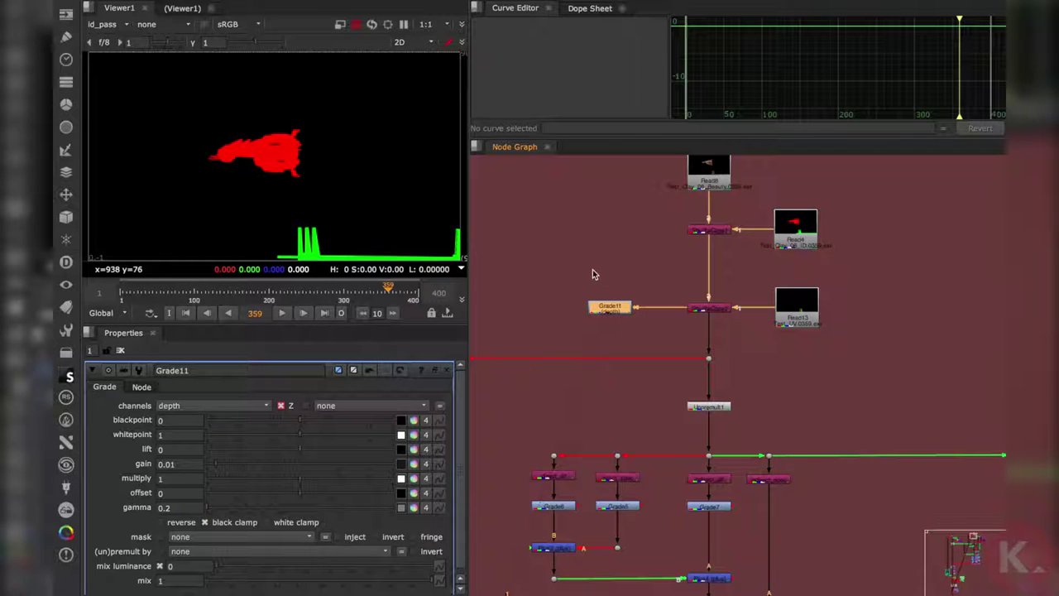
Step: View the UVpass, direct_diffuse and direct_specular layers of the CG render one after another
{"action": "left_click", "coordinate": [108, 27]}
{"action": "left_click", "coordinate": [124, 103]}
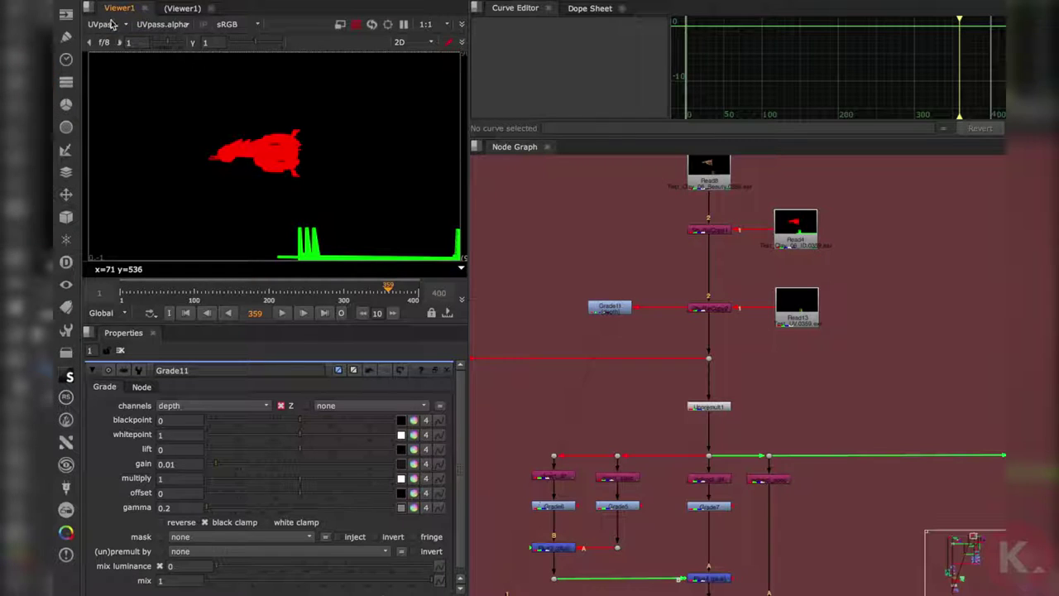
{"action": "left_click", "coordinate": [111, 25]}
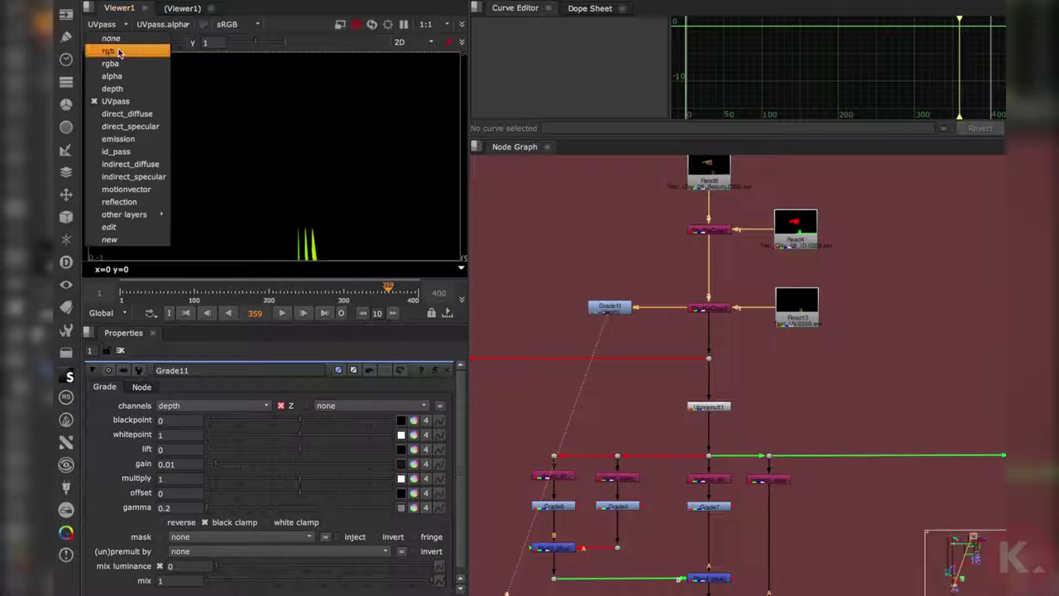
{"action": "left_click", "coordinate": [124, 113]}
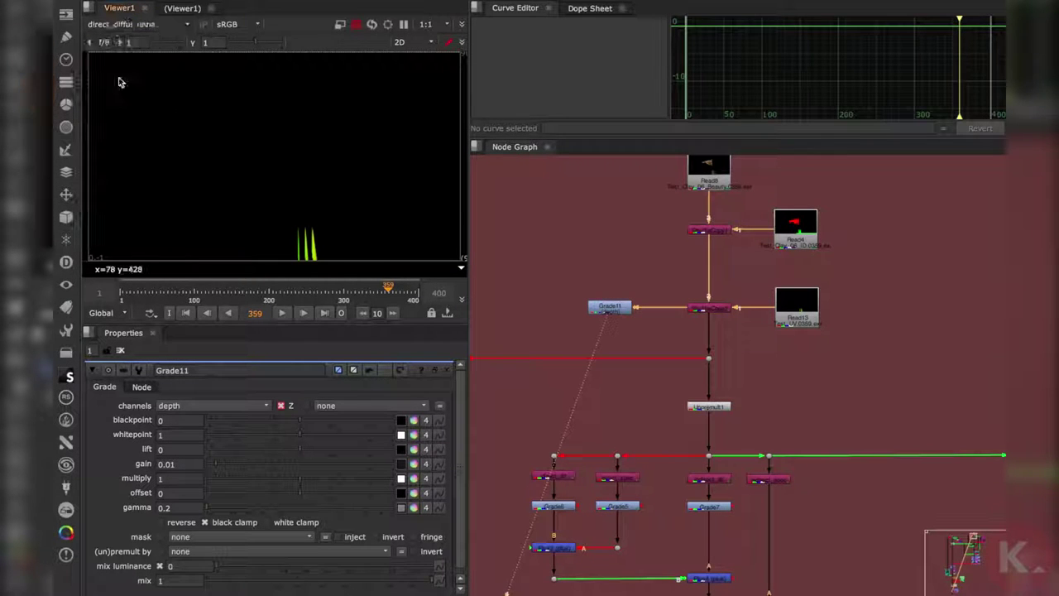
{"action": "left_click", "coordinate": [113, 27]}
{"action": "left_click", "coordinate": [120, 124]}
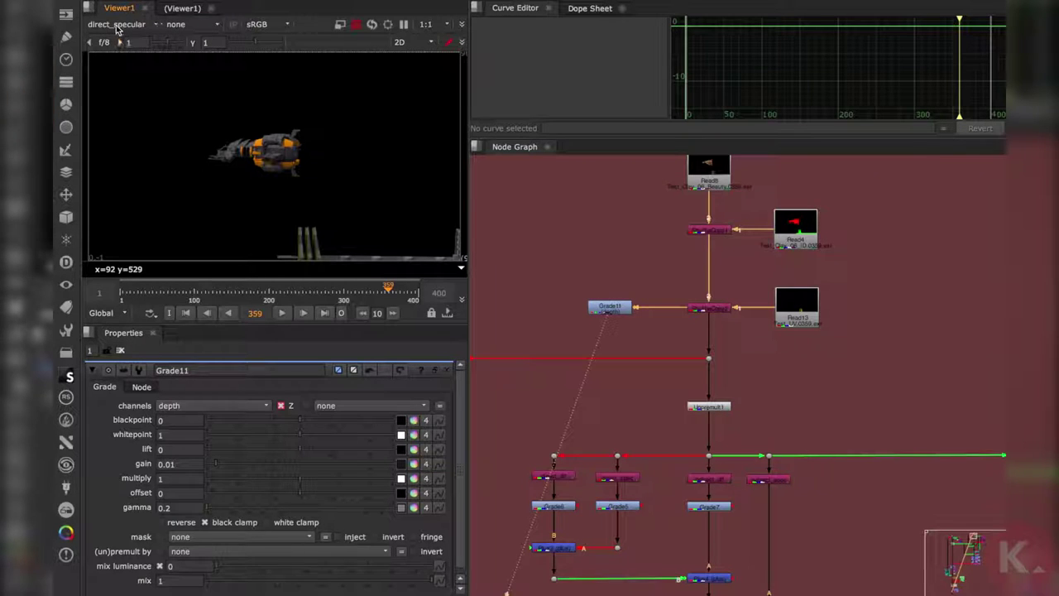
Step: View the emission layer of the CG render, followed by its id_pass layer
{"action": "left_click", "coordinate": [117, 28]}
{"action": "left_click", "coordinate": [120, 161]}
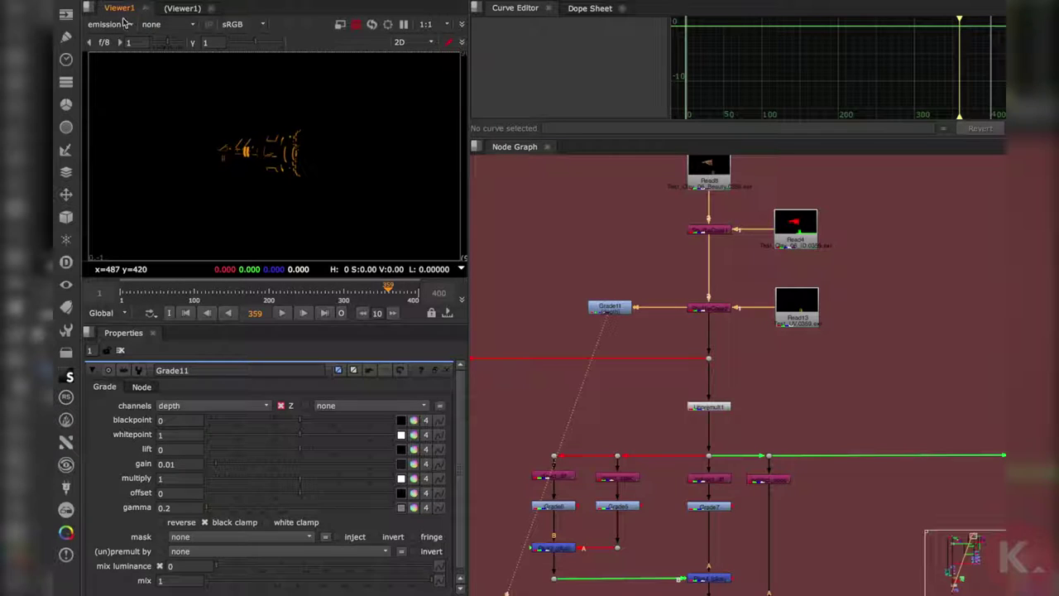
{"action": "left_click", "coordinate": [105, 26]}
{"action": "left_click", "coordinate": [116, 152]}
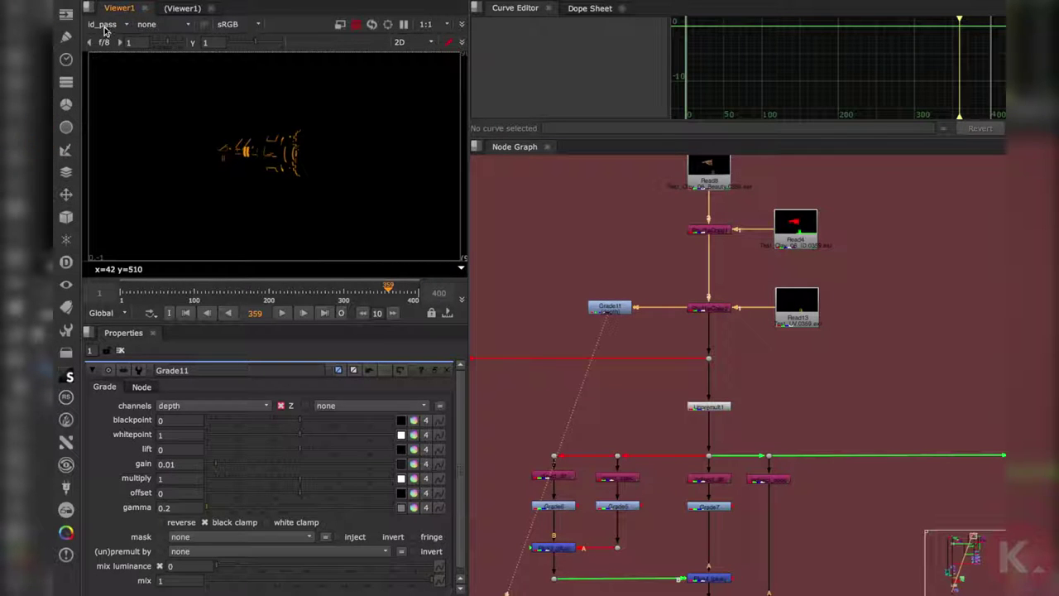
Step: View the indirect_diffuse layer of the CG render, followed by its indirect_specular layer
{"action": "left_click", "coordinate": [104, 27]}
{"action": "left_click", "coordinate": [104, 27]}
{"action": "left_click", "coordinate": [102, 29]}
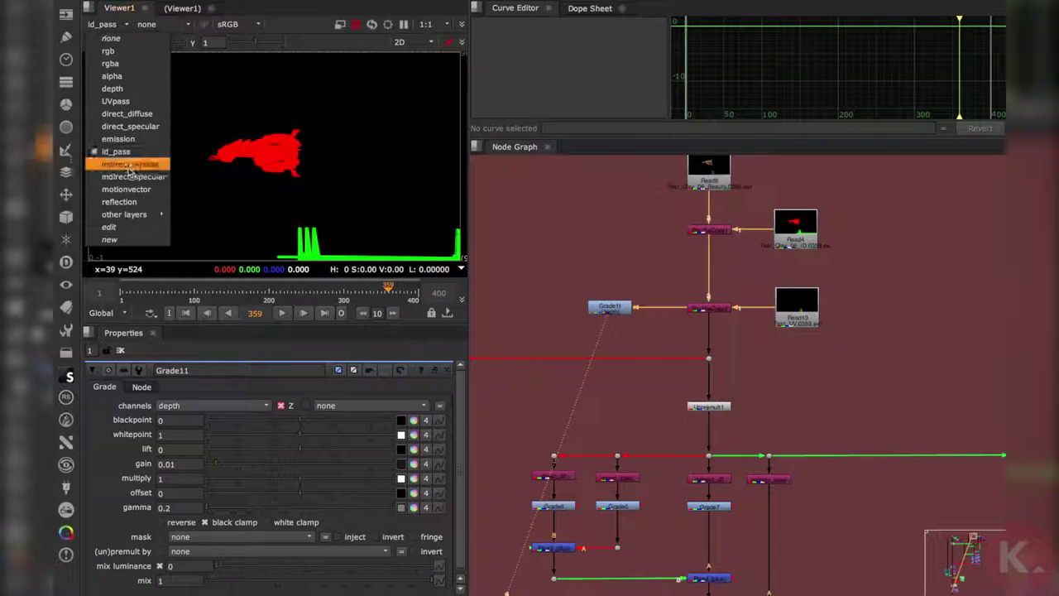
{"action": "left_click", "coordinate": [128, 165]}
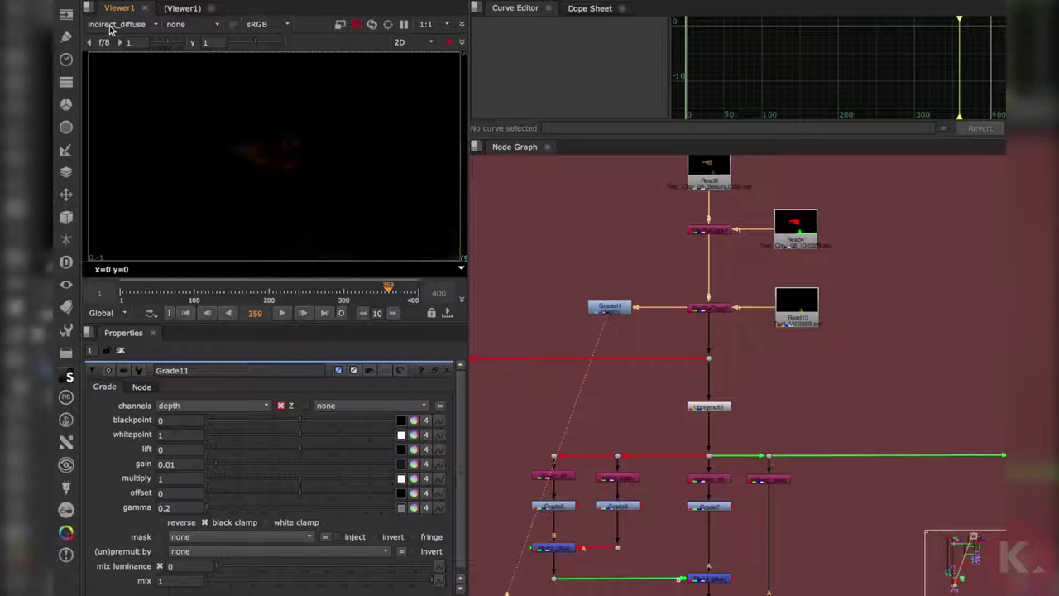
{"action": "left_click", "coordinate": [110, 26]}
{"action": "left_click", "coordinate": [124, 180]}
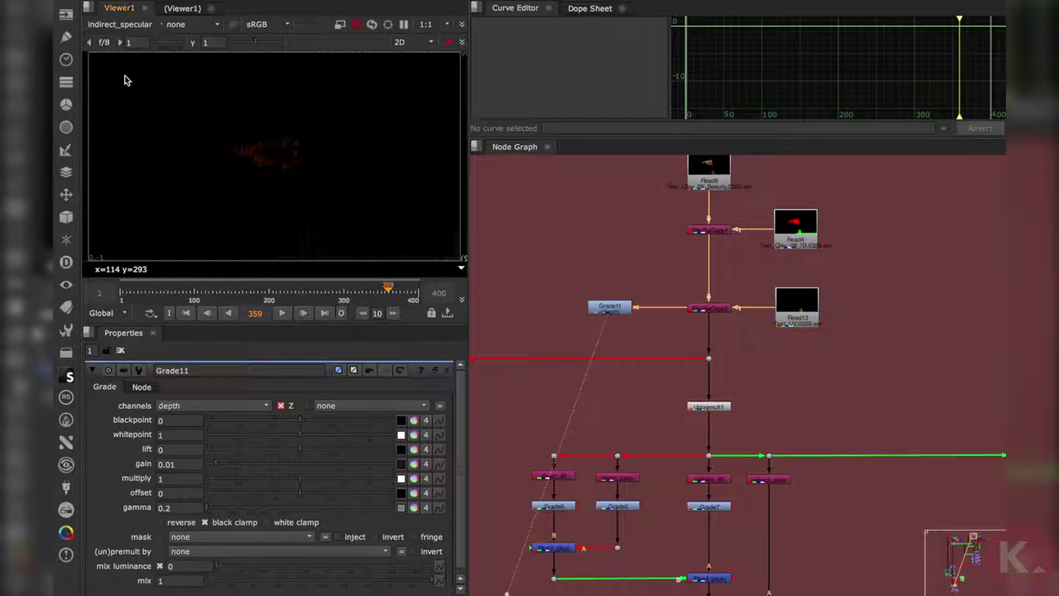
Step: View the motionvector layer of the CG render and return the viewer to the rgba layer
{"action": "left_click", "coordinate": [118, 25]}
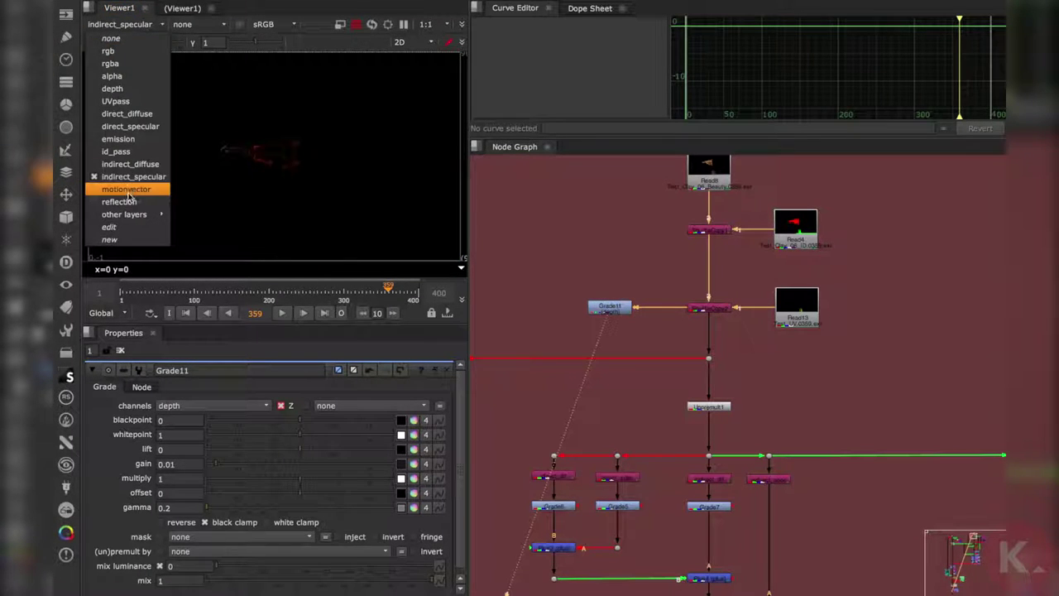
{"action": "left_click", "coordinate": [126, 189]}
{"action": "left_click", "coordinate": [119, 25]}
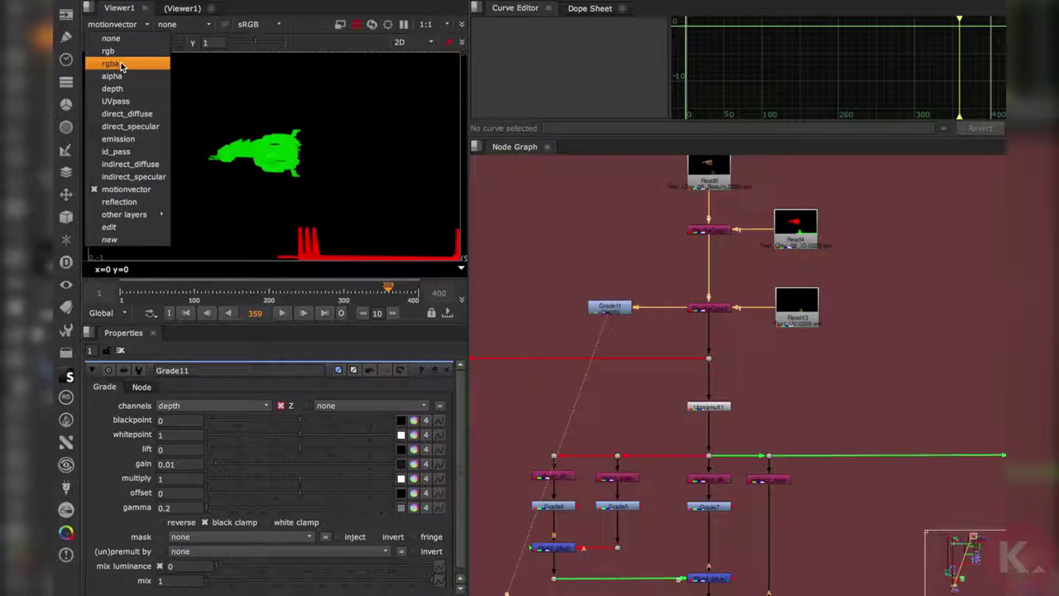
{"action": "left_click", "coordinate": [120, 37]}
Step: Display the Unpremult1 node's output in the viewer at frame 269
{"action": "scroll", "coordinate": [652, 348], "scroll_direction": "down", "scroll_amount": 3}
{"action": "middle_click_drag", "start_coordinate": [659, 396], "coordinate": [665, 365]}
{"action": "scroll", "coordinate": [680, 379], "scroll_direction": "up", "scroll_amount": 3}
{"action": "left_click", "coordinate": [705, 288]}
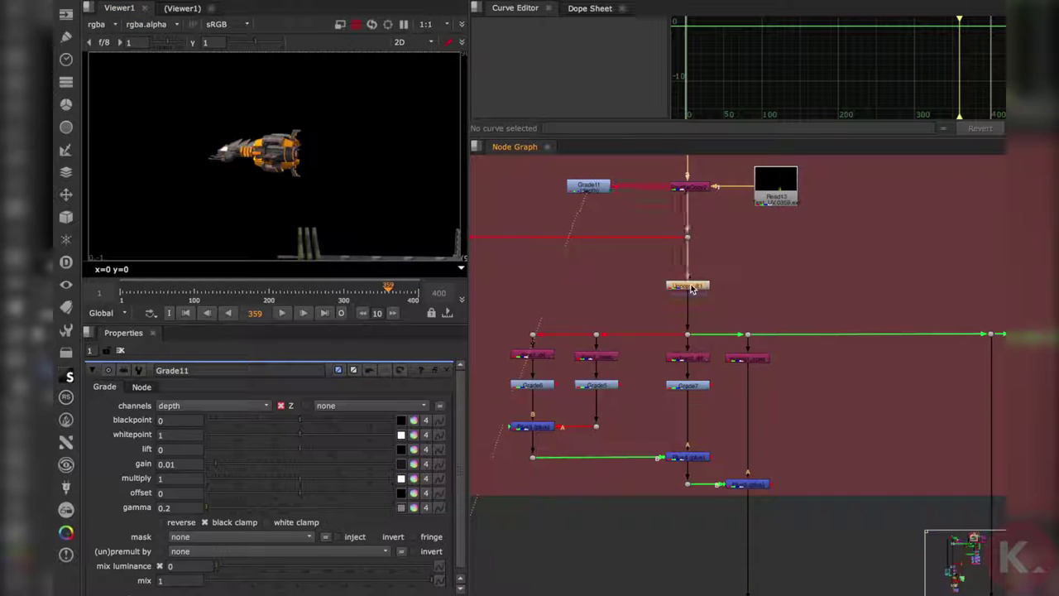
{"action": "left_click", "coordinate": [739, 284]}
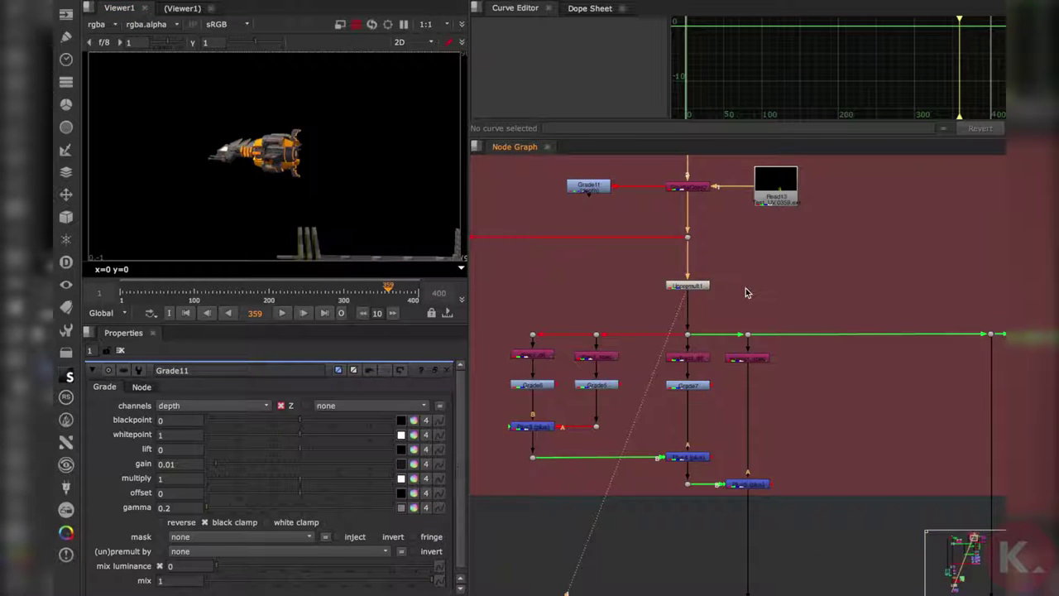
{"action": "middle_click_drag", "start_coordinate": [709, 398], "coordinate": [768, 333]}
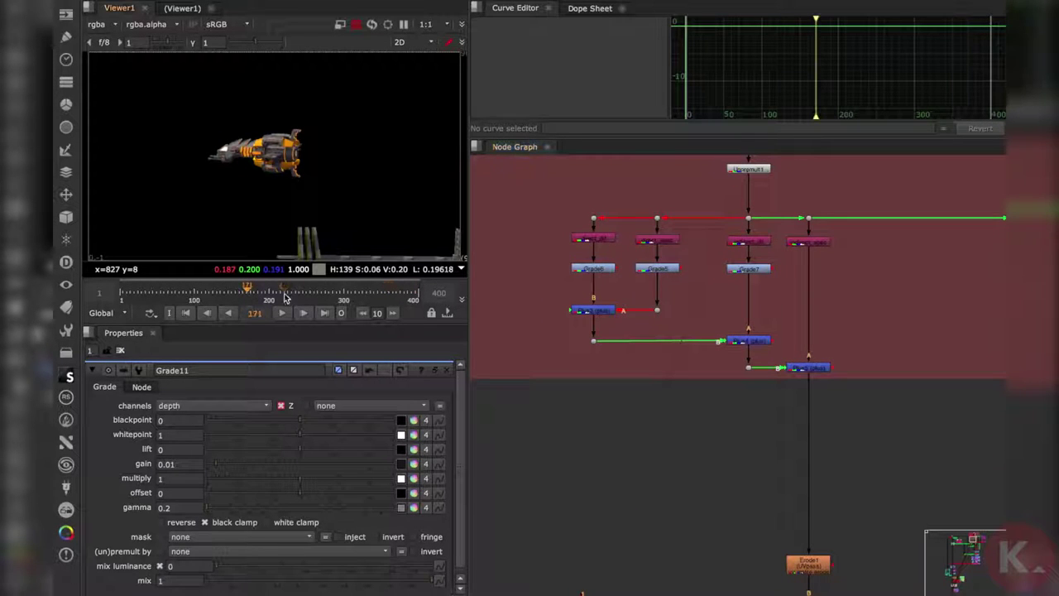
{"action": "left_click", "coordinate": [293, 296]}
{"action": "left_click", "coordinate": [320, 296]}
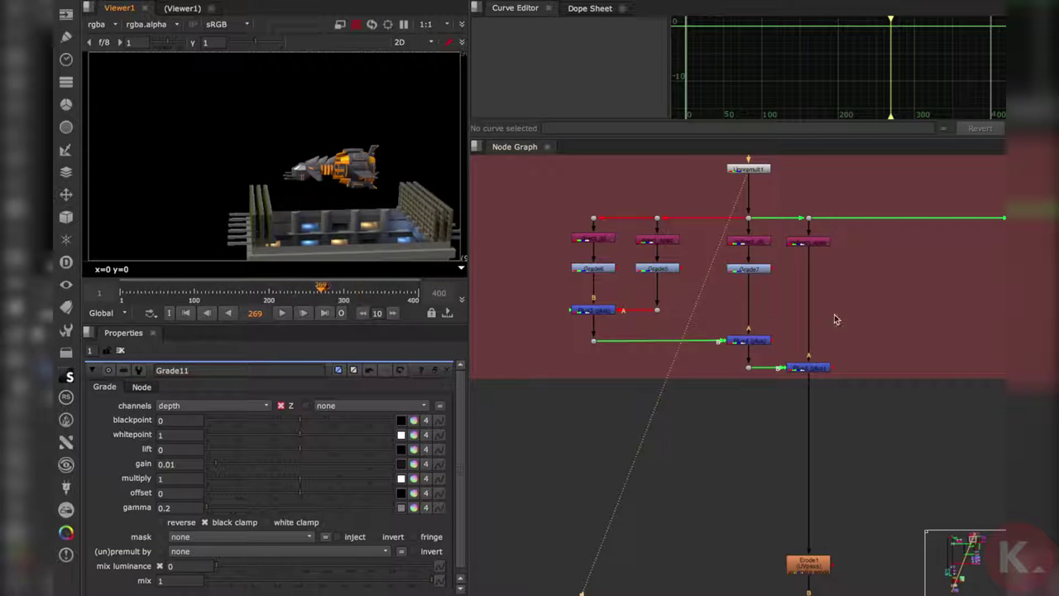
Step: Inspect the two outer grade branches below Unpremult1 and the plus merges that recombine the passes
{"action": "left_click", "coordinate": [615, 270]}
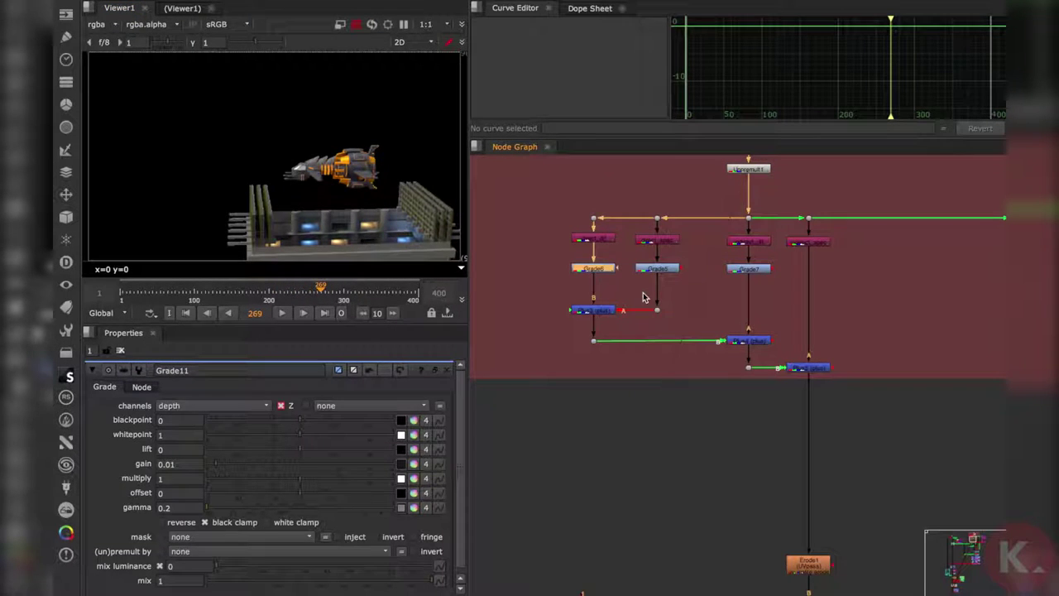
{"action": "left_click", "coordinate": [669, 268]}
{"action": "left_click", "coordinate": [602, 308]}
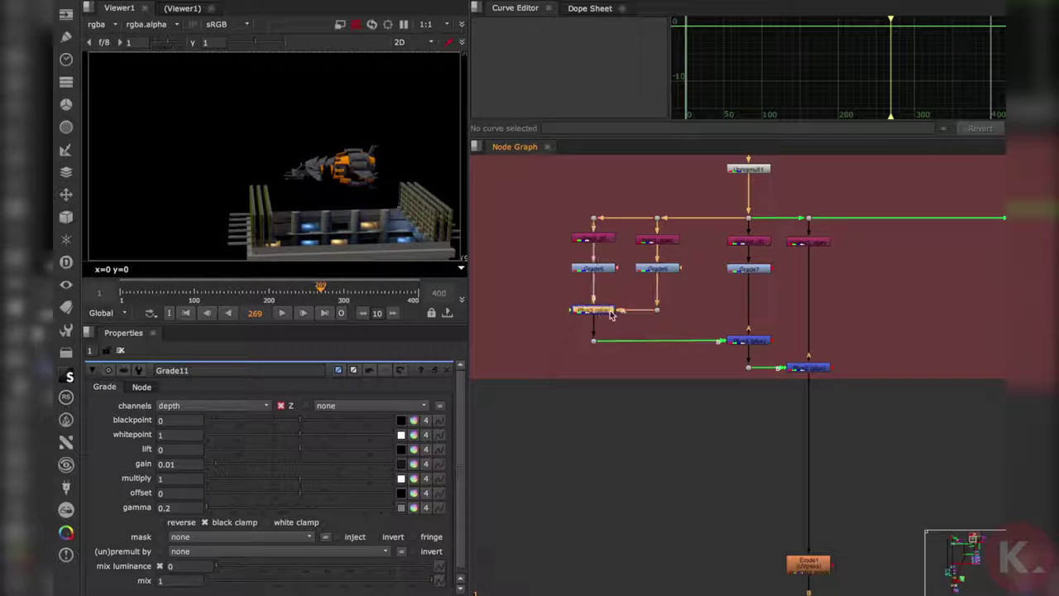
{"action": "left_click", "coordinate": [758, 341]}
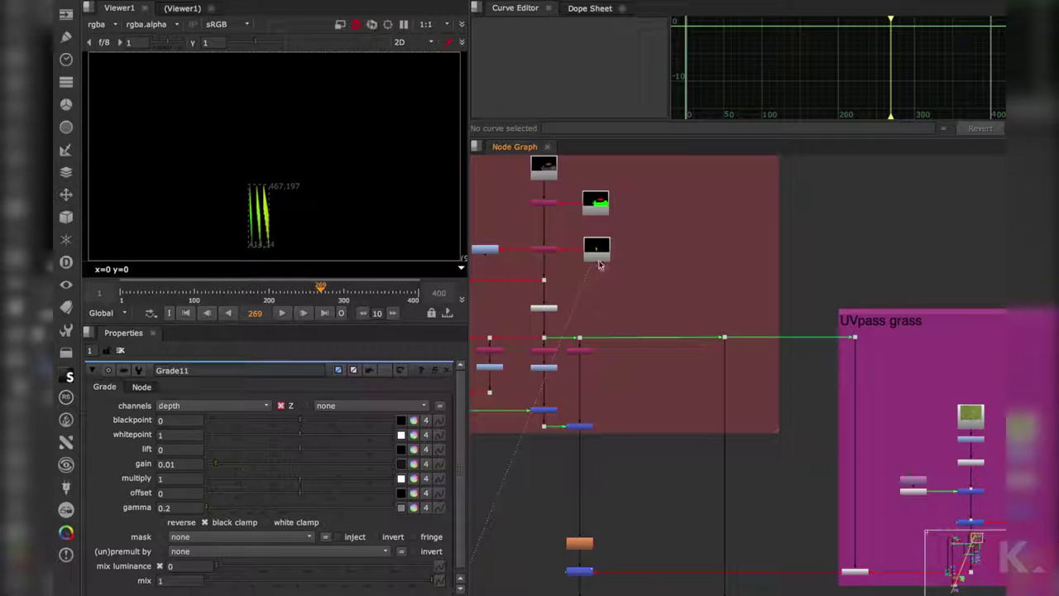
Step: View the UV pass render at frame 39, followed by the whole grass texture from the UVpass grass group
{"action": "left_click", "coordinate": [234, 293]}
{"action": "left_click_drag", "start_coordinate": [234, 293], "coordinate": [149, 295]}
{"action": "middle_click_drag", "start_coordinate": [758, 444], "coordinate": [688, 313]}
{"action": "left_click", "coordinate": [903, 287]}
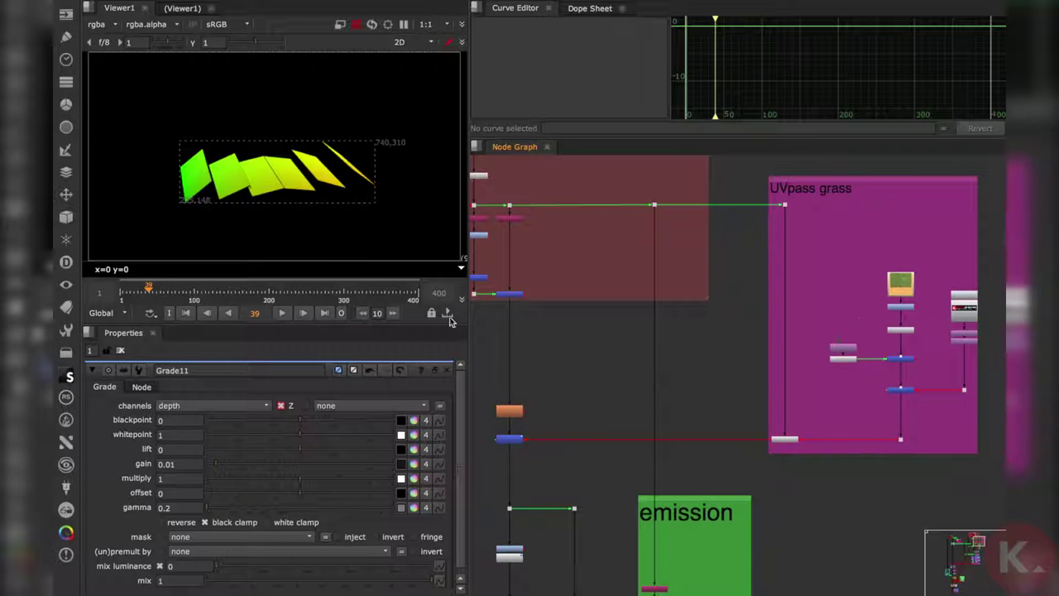
{"action": "key", "text": "1"}
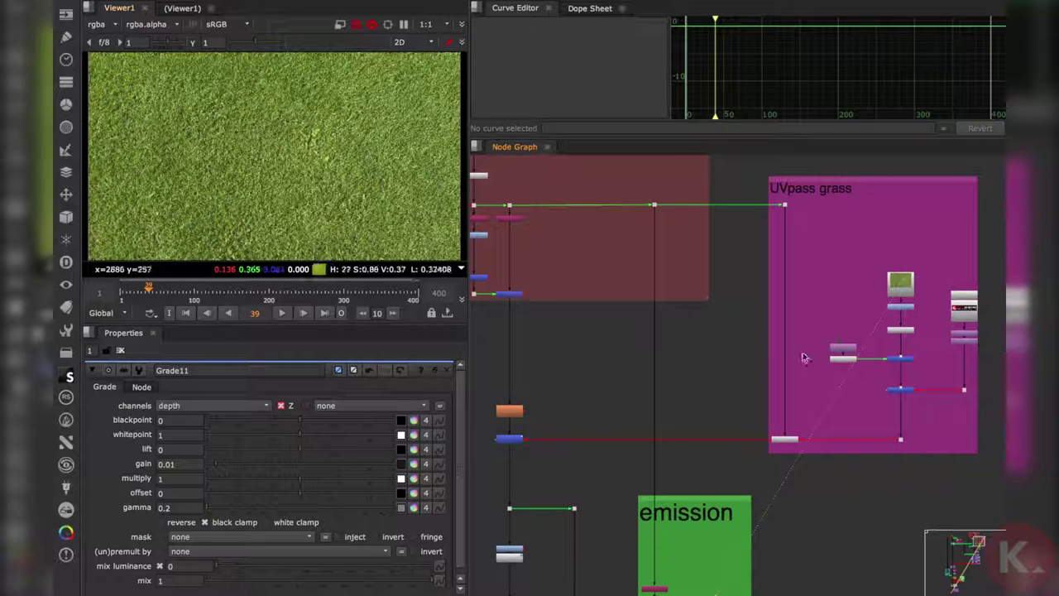
{"action": "scroll", "coordinate": [371, 217], "scroll_direction": "down", "scroll_amount": 4}
{"action": "scroll", "coordinate": [369, 215], "scroll_direction": "down", "scroll_amount": 3}
{"action": "middle_click_drag", "start_coordinate": [351, 215], "coordinate": [322, 198]}
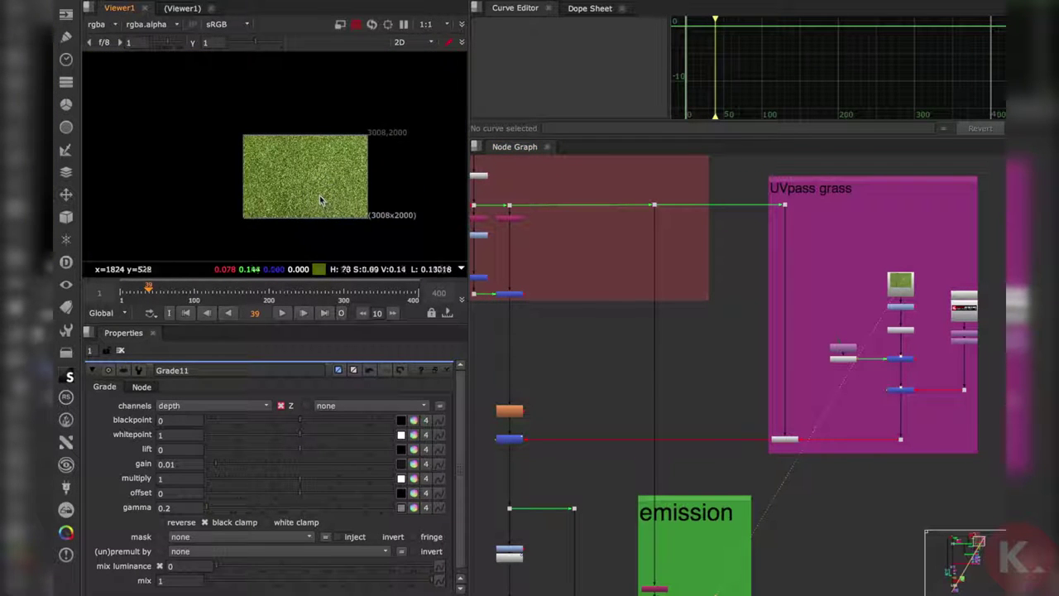
{"action": "key", "text": "f"}
Step: Display the output of the Tile1 node below Grade10 in the viewer
{"action": "scroll", "coordinate": [263, 158], "scroll_direction": "up", "scroll_amount": 1}
{"action": "middle_click_drag", "start_coordinate": [925, 349], "coordinate": [842, 370]}
{"action": "scroll", "coordinate": [819, 334], "scroll_direction": "up", "scroll_amount": 5}
{"action": "left_click", "coordinate": [844, 352]}
{"action": "key", "text": "1"}
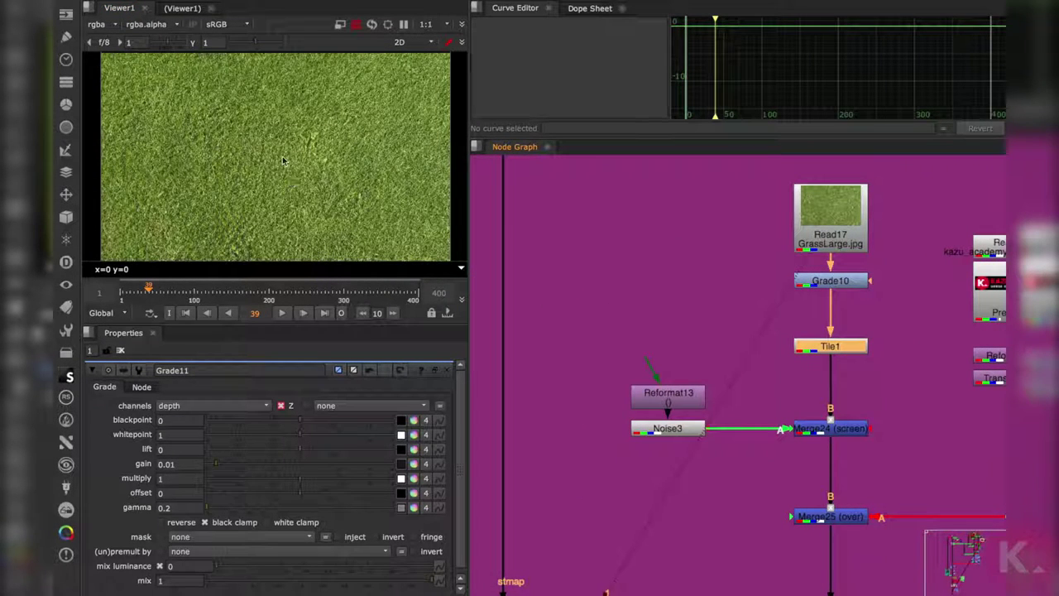
{"action": "key", "text": "1"}
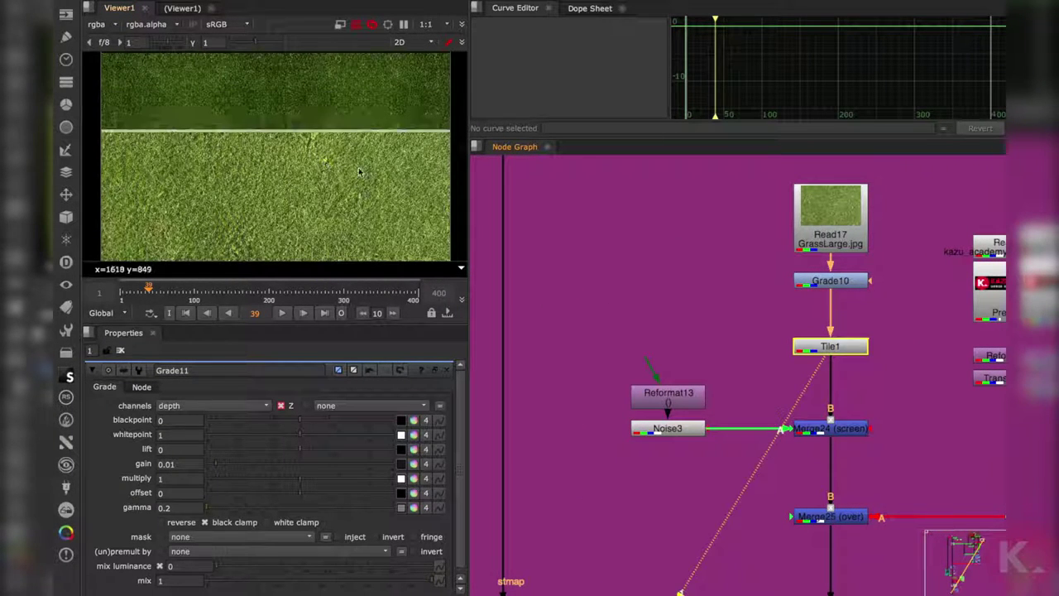
Step: Display the output of Merge25 (over), which lays the logo over the tiled grass
{"action": "middle_click_drag", "start_coordinate": [892, 449], "coordinate": [867, 342]}
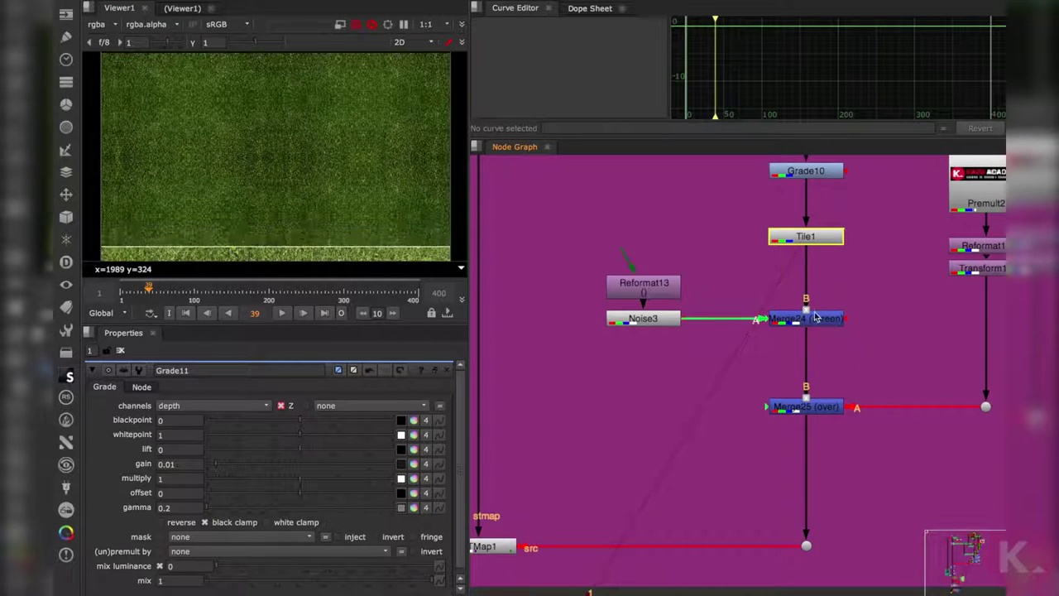
{"action": "left_click", "coordinate": [815, 321]}
{"action": "left_click", "coordinate": [827, 406]}
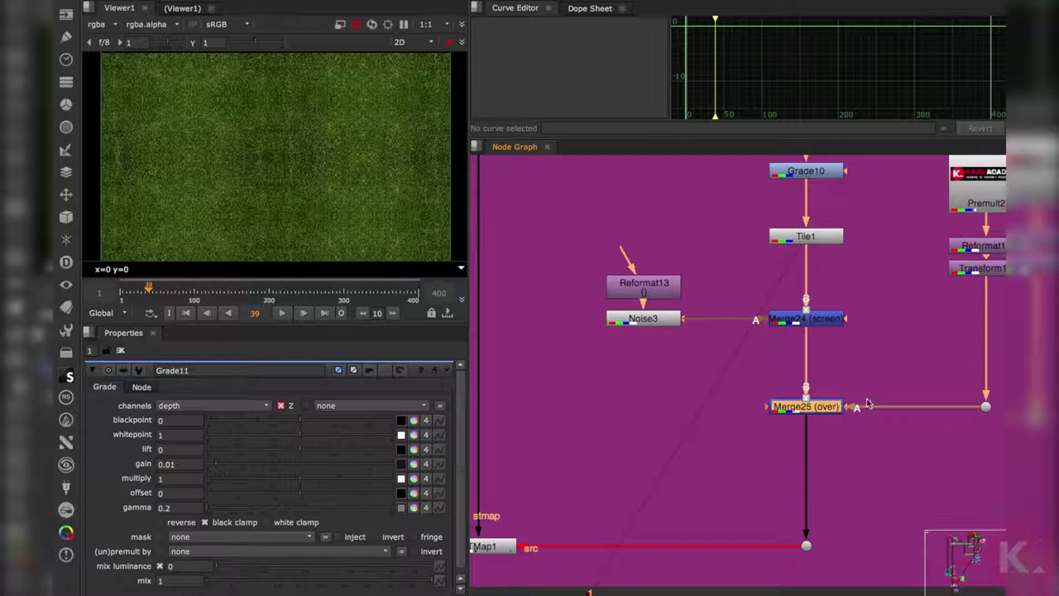
{"action": "key", "text": "1"}
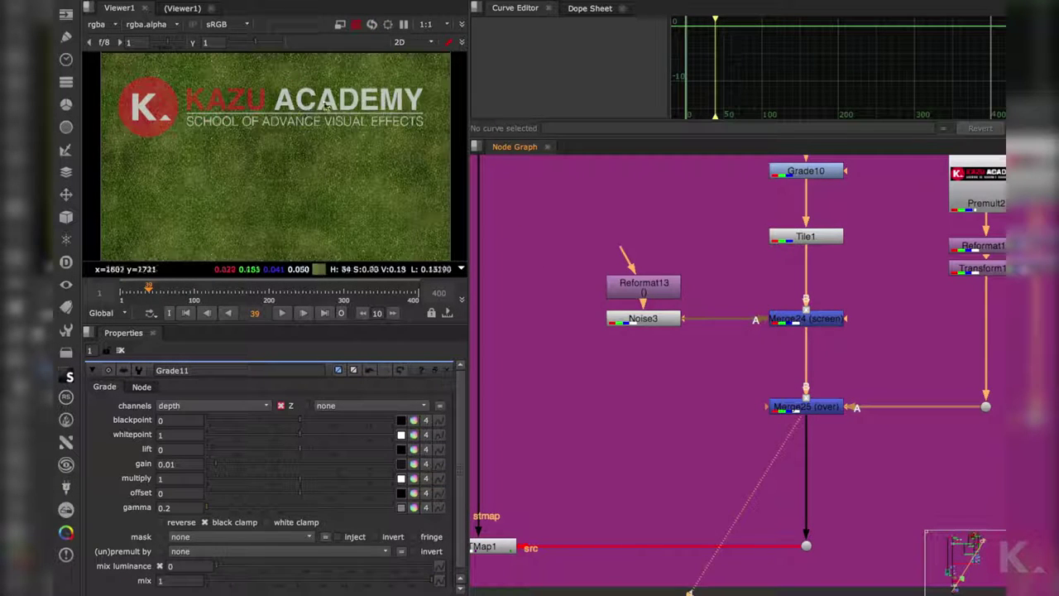
Step: Display the output of the STMap1 node in the UVpass grass group
{"action": "scroll", "coordinate": [747, 374], "scroll_direction": "down", "scroll_amount": 5}
{"action": "middle_click_drag", "start_coordinate": [673, 390], "coordinate": [758, 336]}
{"action": "left_click_drag", "start_coordinate": [719, 347], "coordinate": [766, 387]}
{"action": "key", "text": "1"}
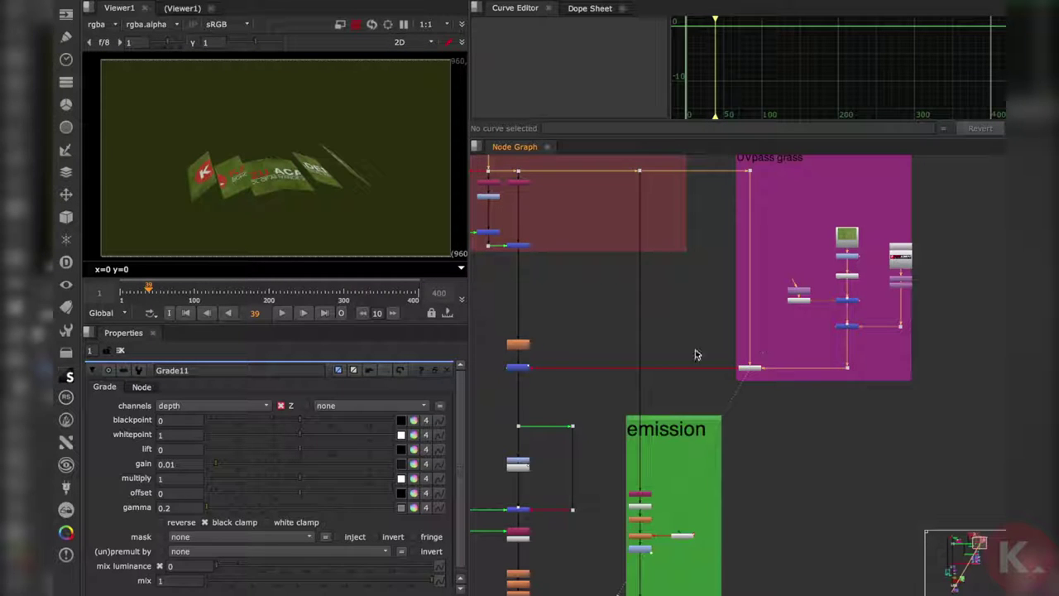
Step: Display the merge below Erode1 that combines the UVpass grass branch with the main CG column
{"action": "middle_click_drag", "start_coordinate": [638, 331], "coordinate": [737, 303]}
{"action": "left_click", "coordinate": [650, 344]}
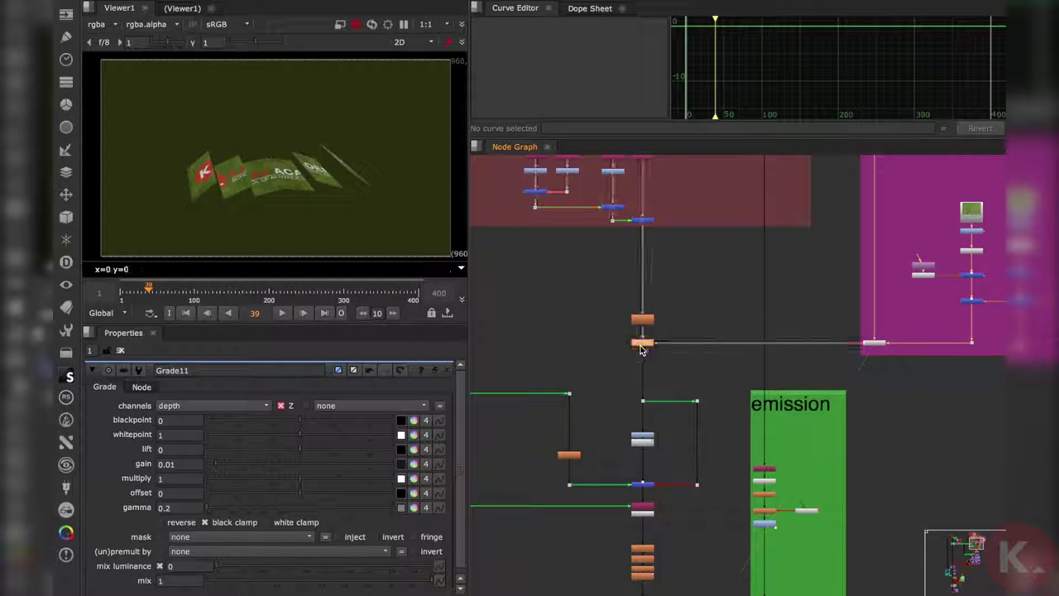
{"action": "key", "text": "1"}
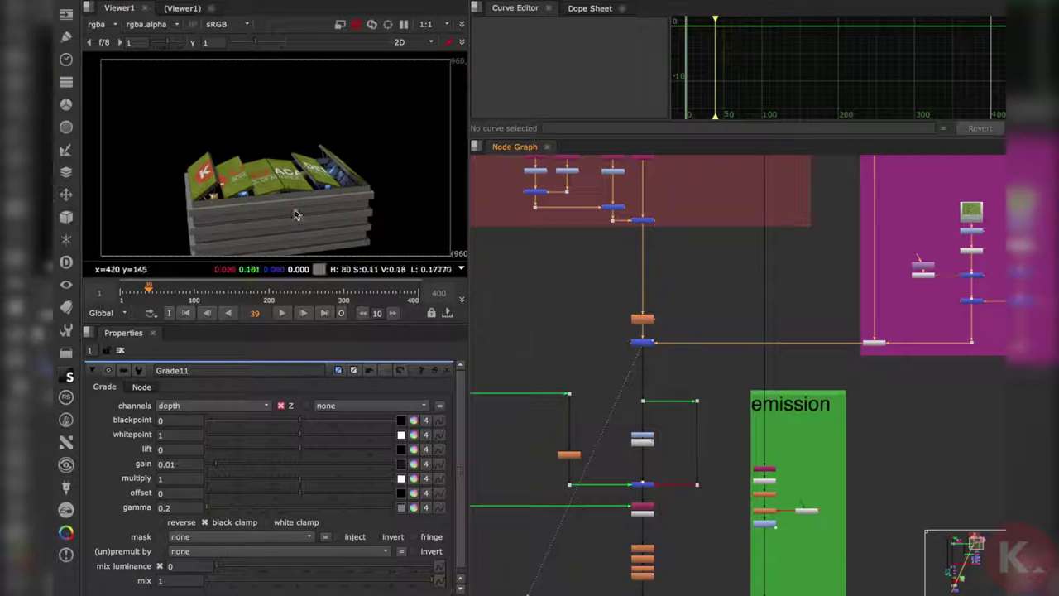
Step: Toggle the UVpass grass merge off and on to compare the render with and without the mapped texture
{"action": "left_click_drag", "start_coordinate": [609, 330], "coordinate": [672, 369]}
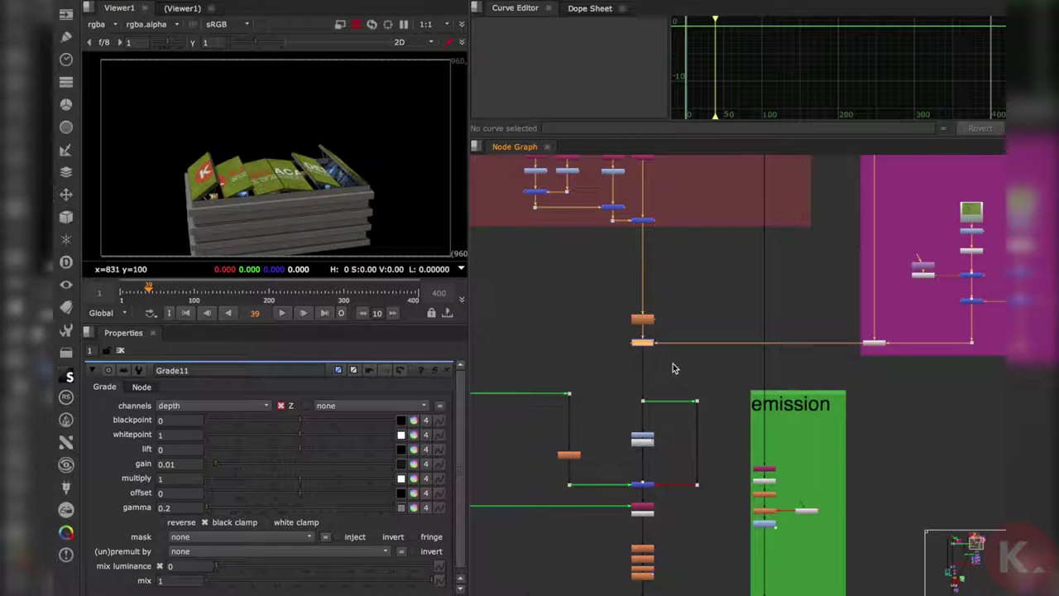
{"action": "key", "text": "d"}
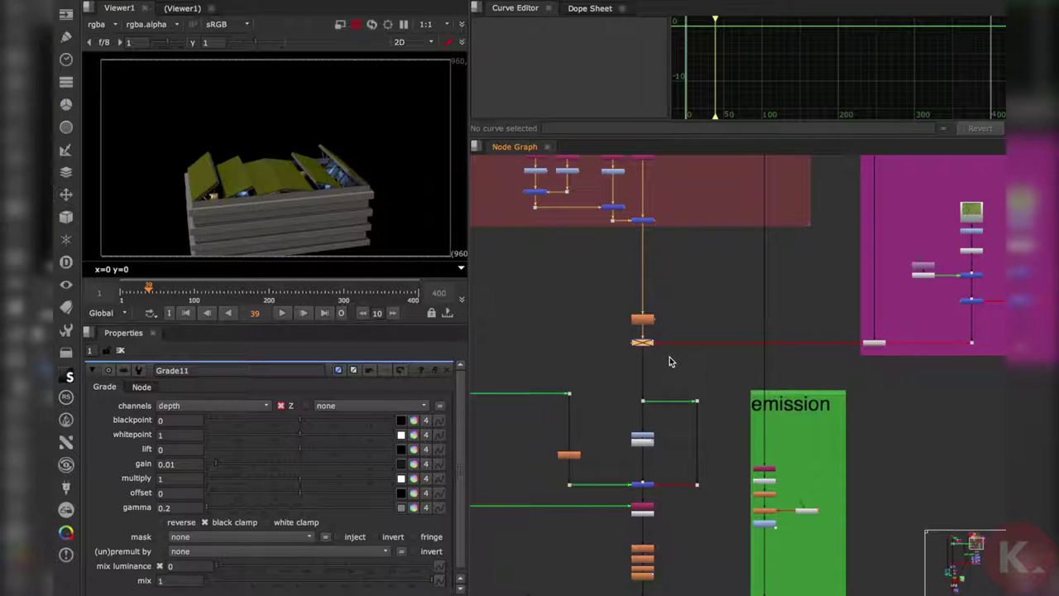
{"action": "key", "text": "d"}
{"action": "key", "text": "d"}
{"action": "key", "text": "d"}
{"action": "left_click", "coordinate": [678, 366]}
Step: Open the STMap1 node's properties to show its UV channels setting
{"action": "middle_click_drag", "start_coordinate": [879, 369], "coordinate": [453, 362]}
{"action": "scroll", "coordinate": [596, 351], "scroll_direction": "up", "scroll_amount": 7}
{"action": "middle_click_drag", "start_coordinate": [757, 363], "coordinate": [449, 362]}
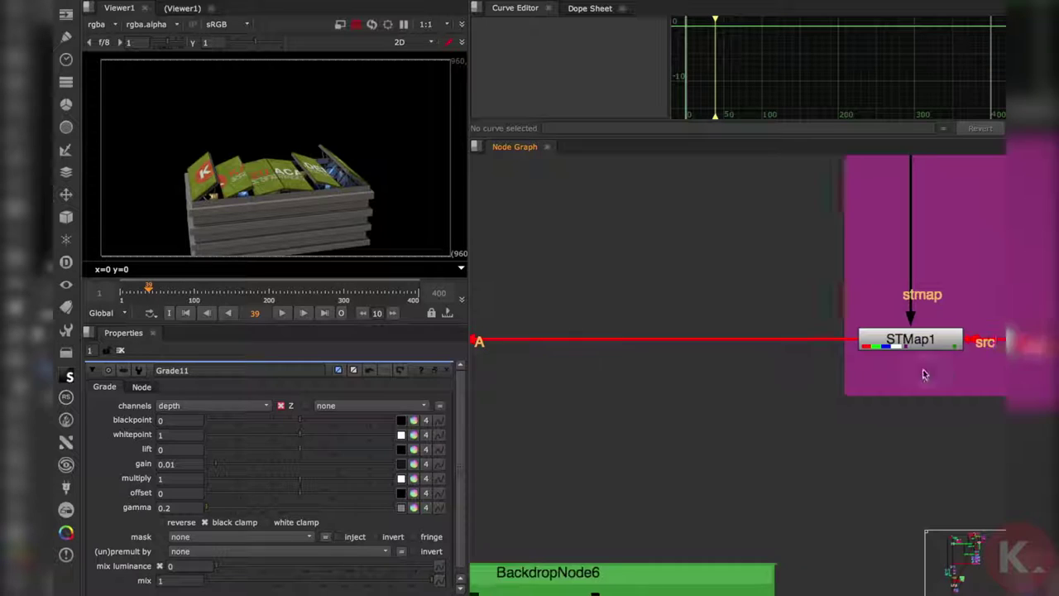
{"action": "middle_click_drag", "start_coordinate": [991, 362], "coordinate": [762, 364]}
{"action": "left_click", "coordinate": [705, 344]}
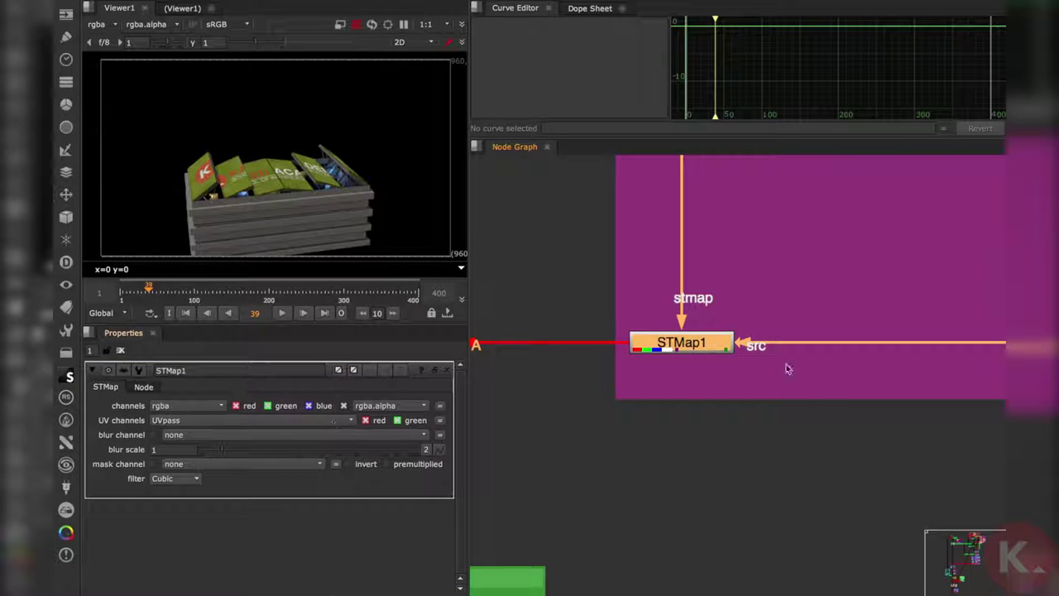
Step: Examine how the UVpass grass group, the emission group and the main CG column connect in the node graph
{"action": "left_click", "coordinate": [728, 441]}
{"action": "scroll", "coordinate": [728, 441], "scroll_direction": "down", "scroll_amount": 5}
{"action": "left_click", "coordinate": [713, 405]}
{"action": "scroll", "coordinate": [731, 424], "scroll_direction": "down", "scroll_amount": 4}
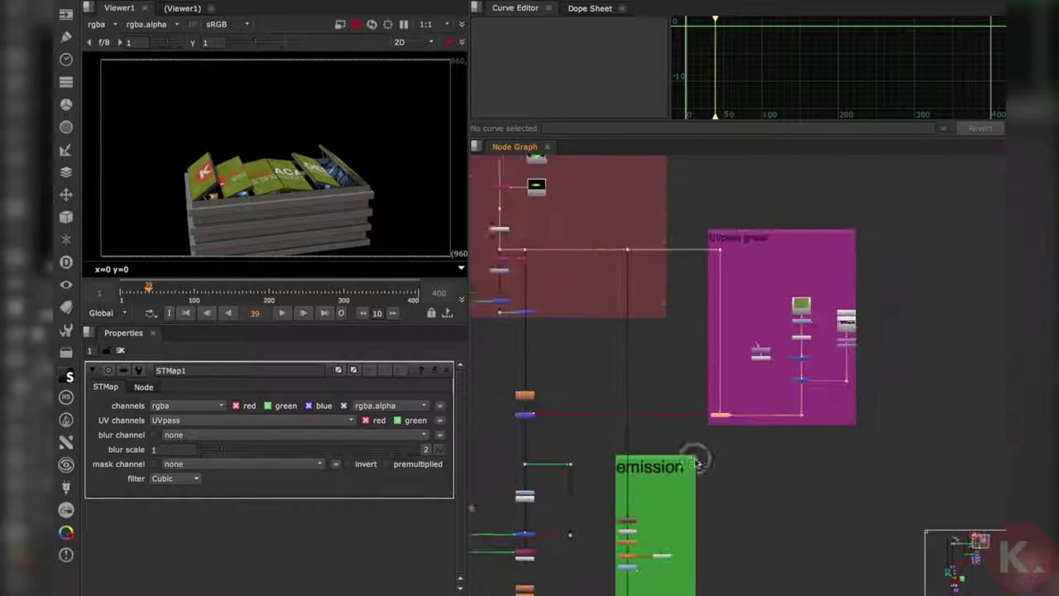
{"action": "scroll", "coordinate": [696, 463], "scroll_direction": "up", "scroll_amount": 6}
{"action": "scroll", "coordinate": [761, 327], "scroll_direction": "down", "scroll_amount": 6}
{"action": "middle_click_drag", "start_coordinate": [641, 299], "coordinate": [650, 326]}
{"action": "middle_click_drag", "start_coordinate": [574, 326], "coordinate": [590, 333]}
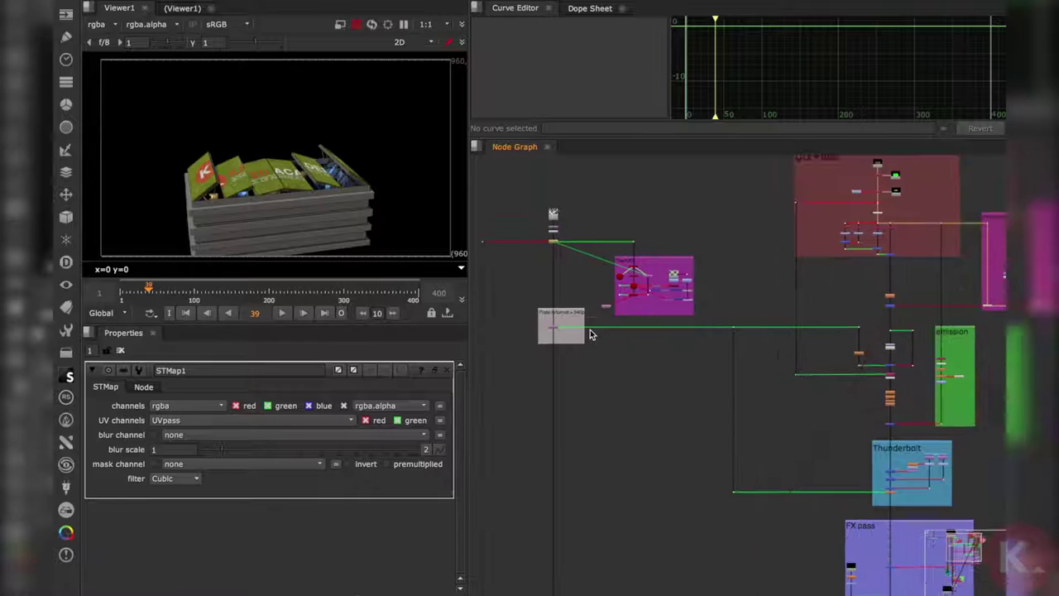
{"action": "middle_click_drag", "start_coordinate": [856, 383], "coordinate": [726, 350]}
{"action": "scroll", "coordinate": [696, 296], "scroll_direction": "up", "scroll_amount": 6}
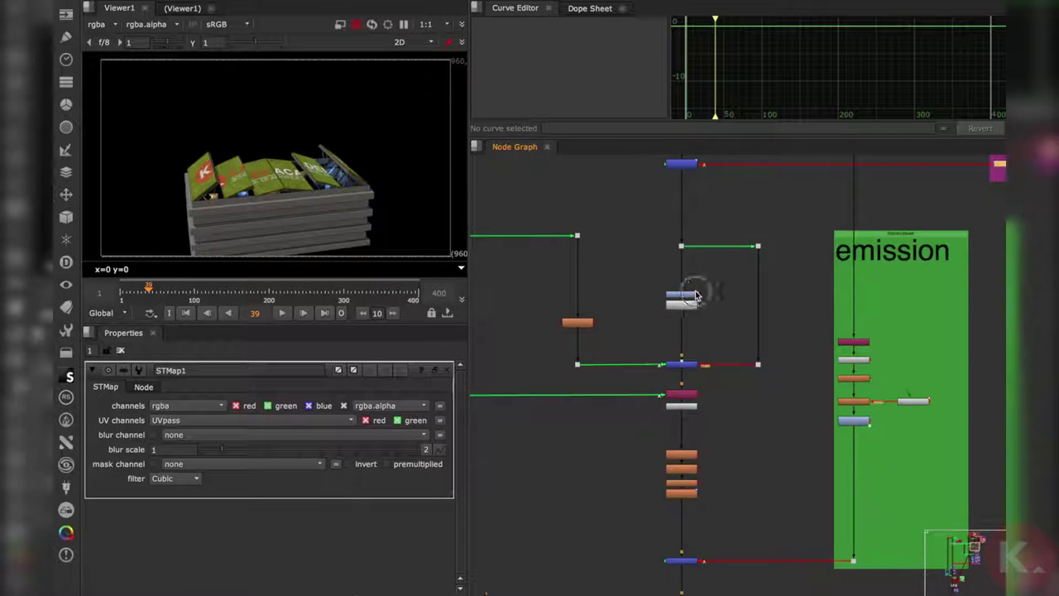
{"action": "middle_click_drag", "start_coordinate": [696, 296], "coordinate": [761, 365]}
Step: Inspect the main CG column's nodes down to the merge that joins the emission branch, viewing frame 234
{"action": "left_click", "coordinate": [762, 368]}
{"action": "key", "text": "1"}
{"action": "left_click", "coordinate": [787, 362]}
{"action": "middle_click_drag", "start_coordinate": [783, 386], "coordinate": [756, 310]}
{"action": "left_click", "coordinate": [729, 353]}
{"action": "left_click", "coordinate": [694, 328]}
{"action": "middle_click_drag", "start_coordinate": [666, 328], "coordinate": [694, 245]}
{"action": "left_click", "coordinate": [735, 457]}
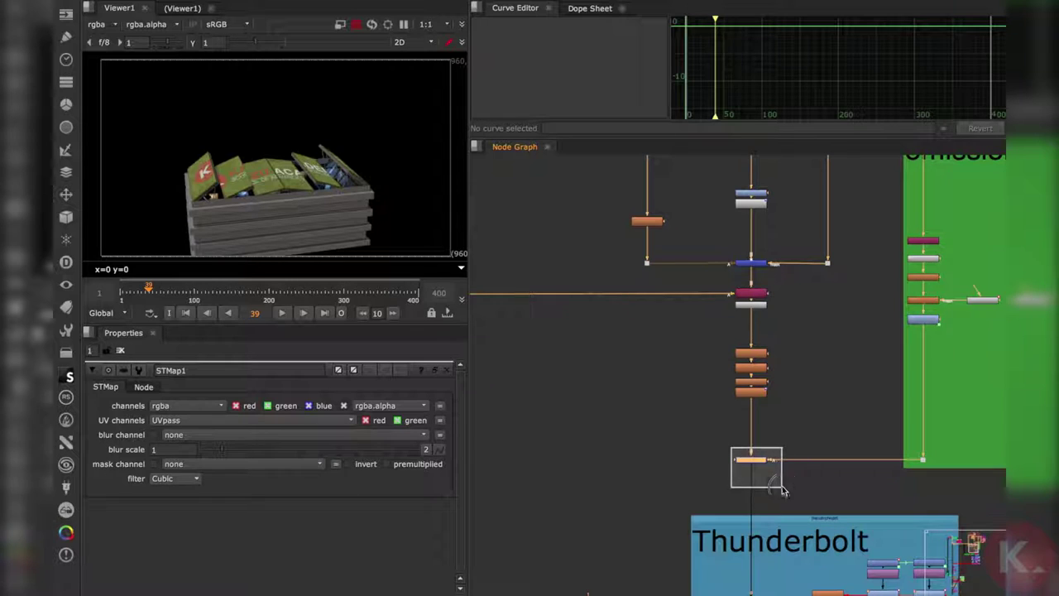
{"action": "left_click", "coordinate": [295, 291]}
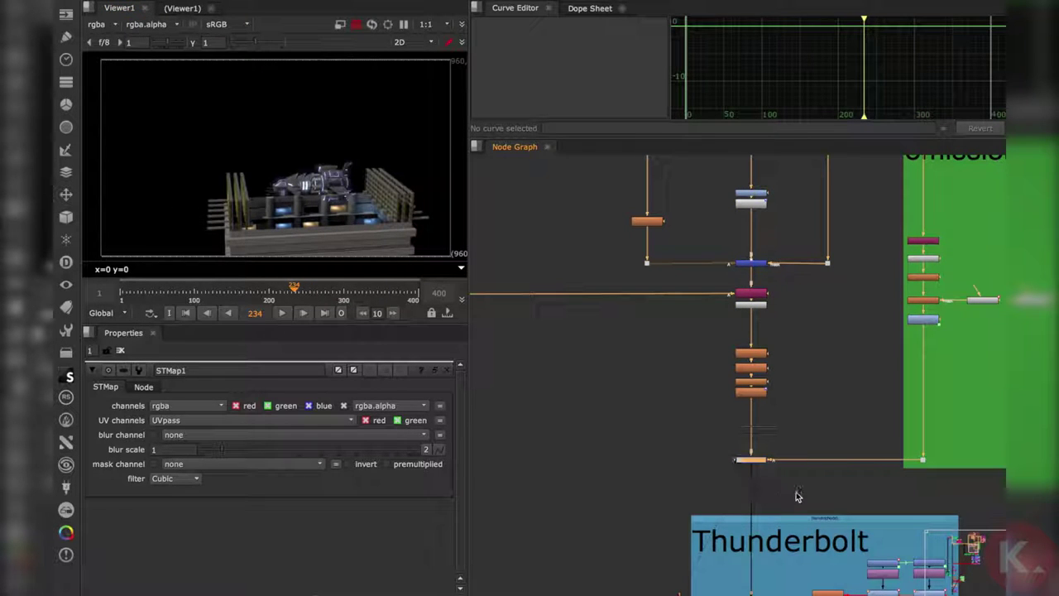
Step: Toggle the emission merge off and on to compare the ship with and without its glow
{"action": "key", "text": "d"}
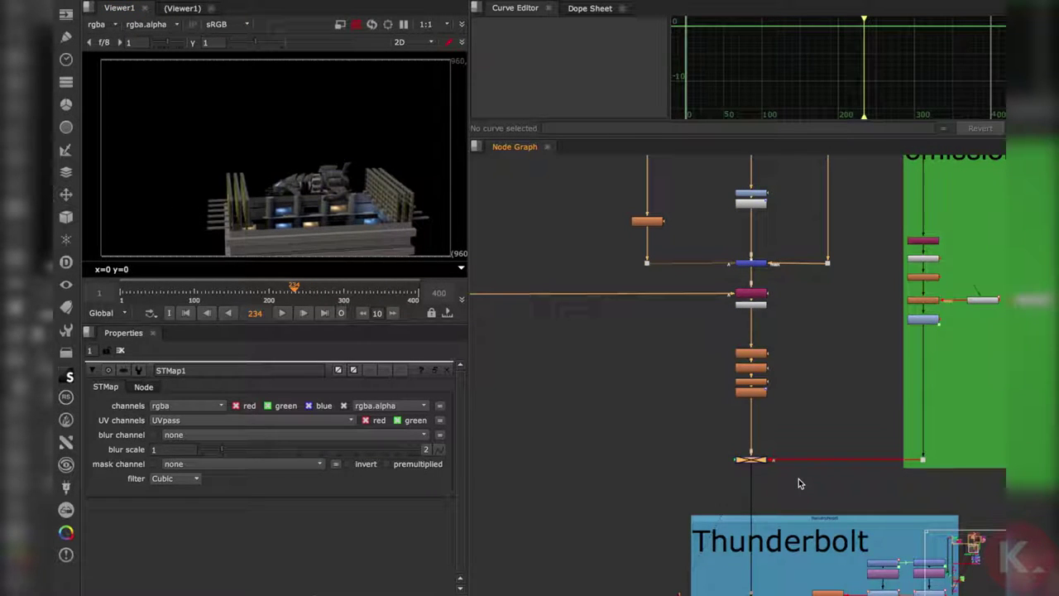
{"action": "key", "text": "d"}
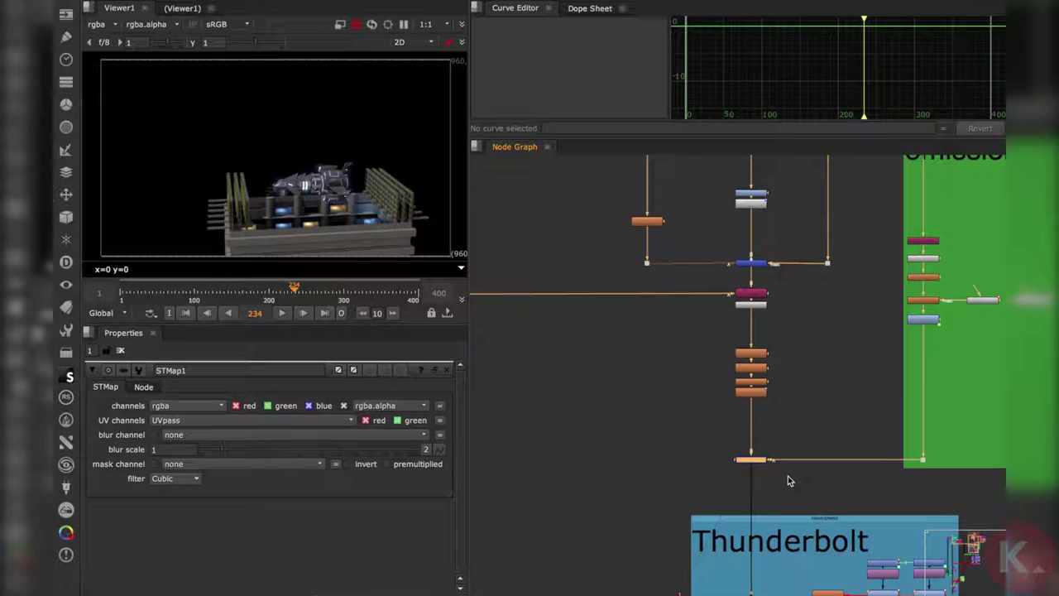
{"action": "key", "text": "d"}
{"action": "key", "text": "d"}
{"action": "left_click", "coordinate": [789, 477]}
{"action": "scroll", "coordinate": [861, 440], "scroll_direction": "down", "scroll_amount": 4}
{"action": "middle_click_drag", "start_coordinate": [861, 440], "coordinate": [728, 421]}
{"action": "scroll", "coordinate": [714, 443], "scroll_direction": "up", "scroll_amount": 5}
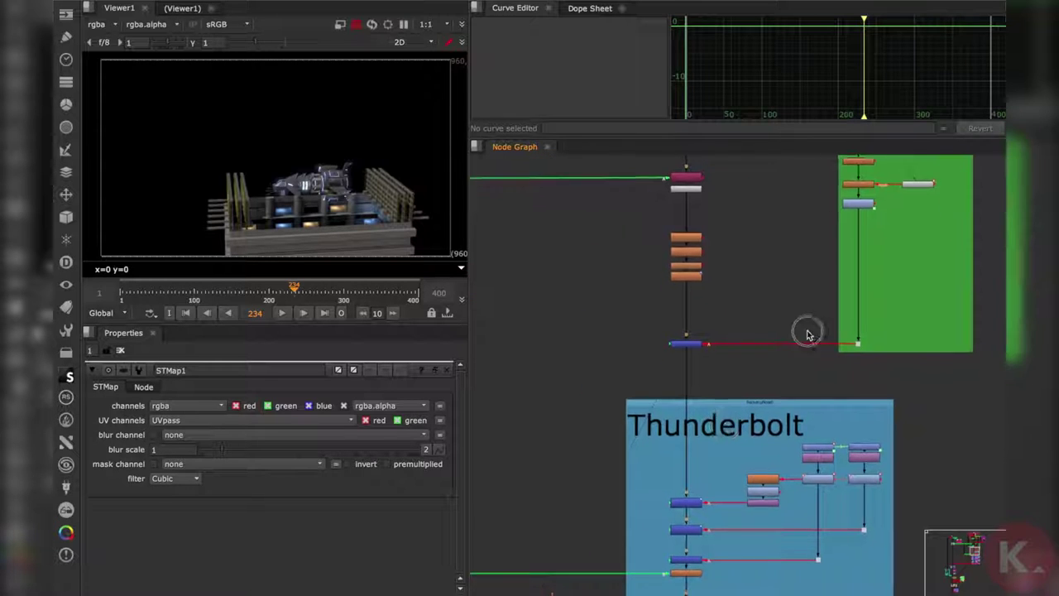
{"action": "middle_click_drag", "start_coordinate": [810, 243], "coordinate": [790, 350]}
{"action": "middle_click_drag", "start_coordinate": [743, 483], "coordinate": [777, 382]}
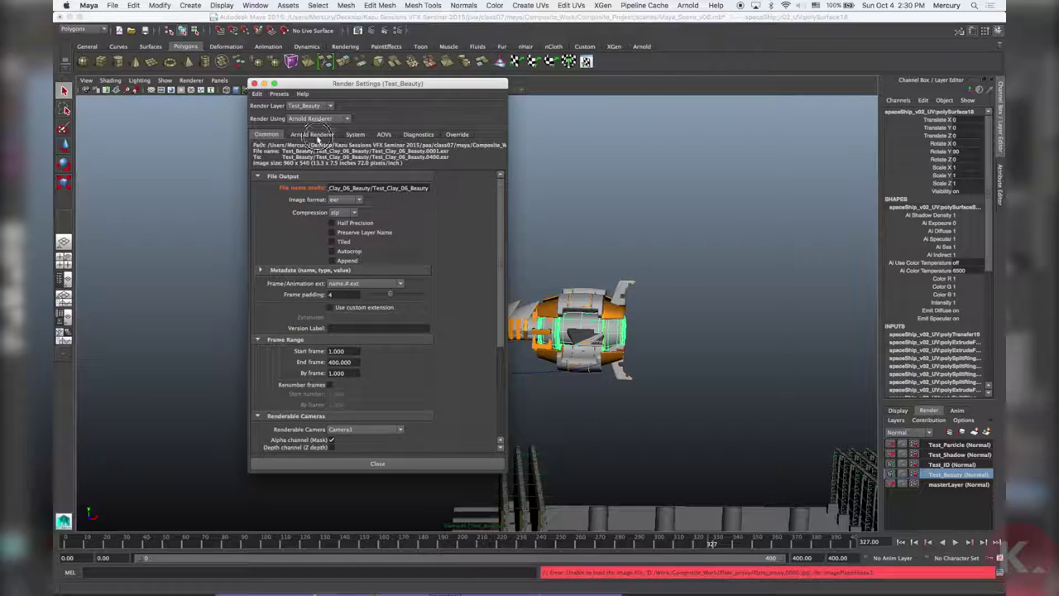
Step: Review the Test_Beauty layer's Arnold sampling, ray depth, system and common render settings in Maya
{"action": "left_click", "coordinate": [314, 134]}
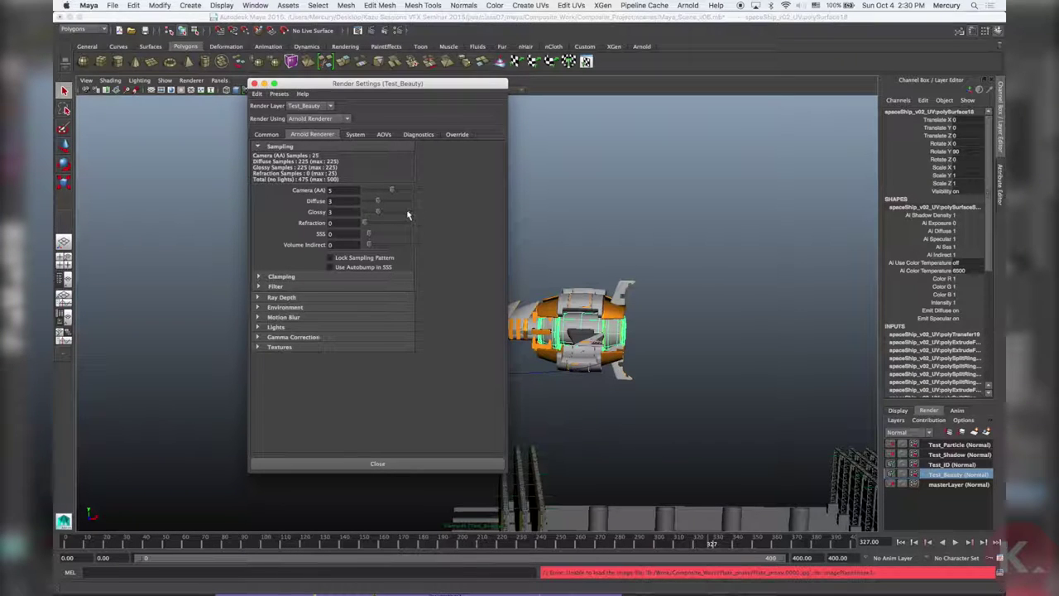
{"action": "left_click", "coordinate": [331, 297]}
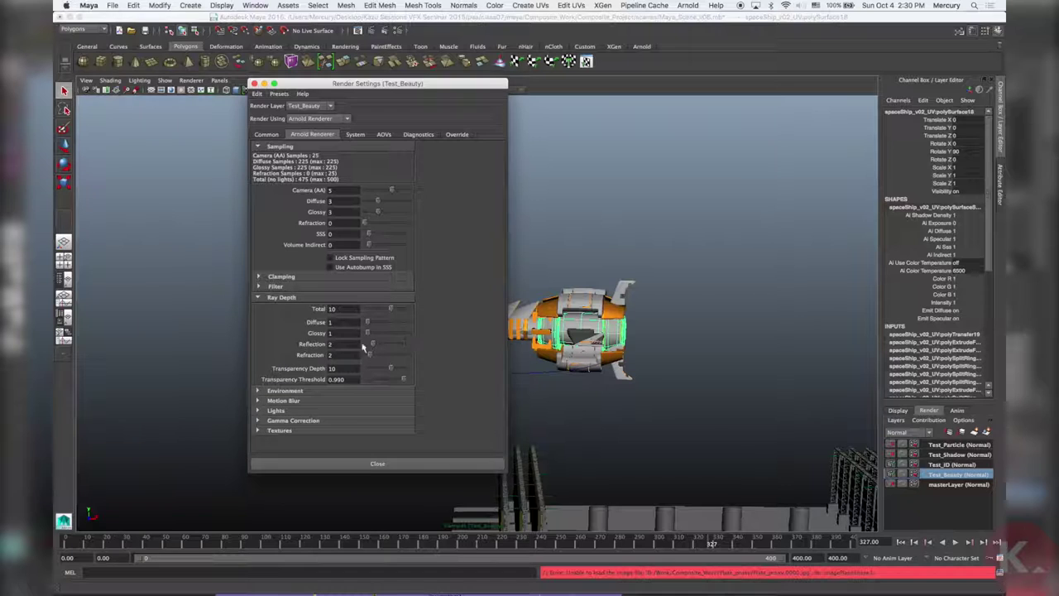
{"action": "left_click", "coordinate": [356, 134]}
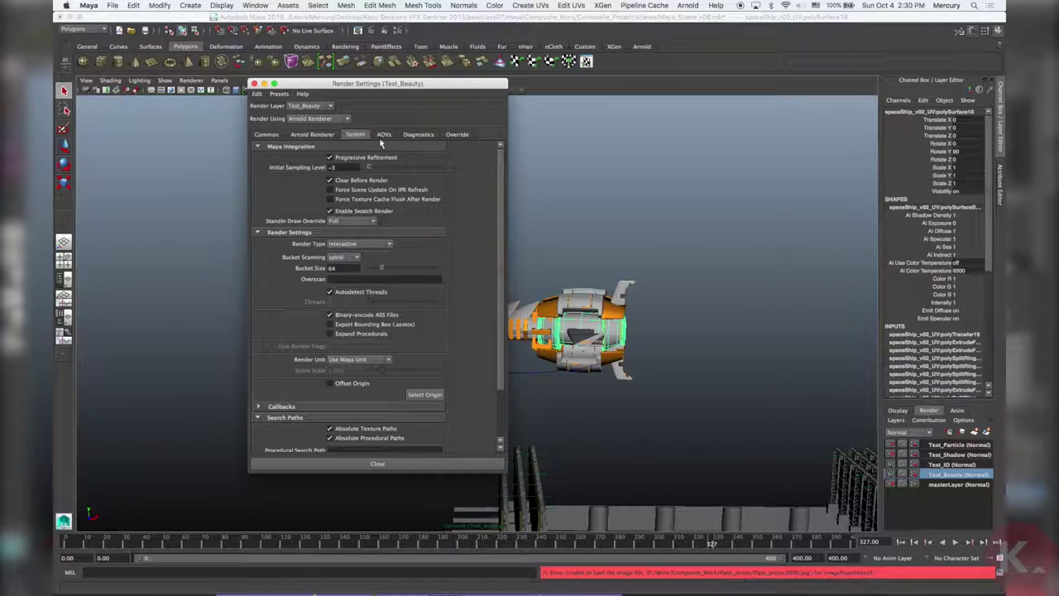
{"action": "left_click", "coordinate": [266, 135]}
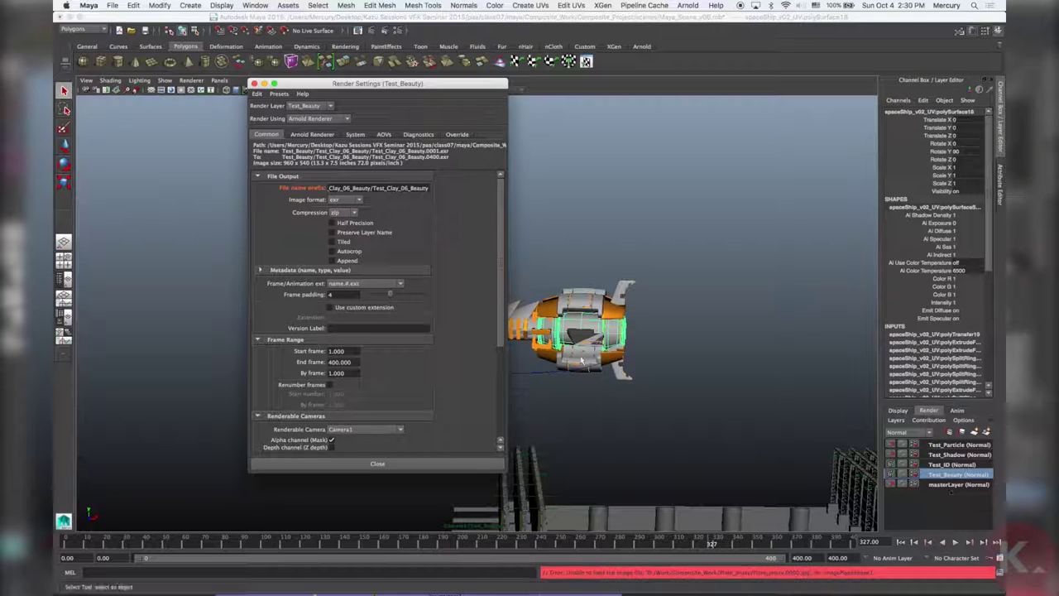
Step: Review the enabled AOVs and the Arnold light linking settings of the Test_Beauty layer
{"action": "left_click", "coordinate": [384, 134]}
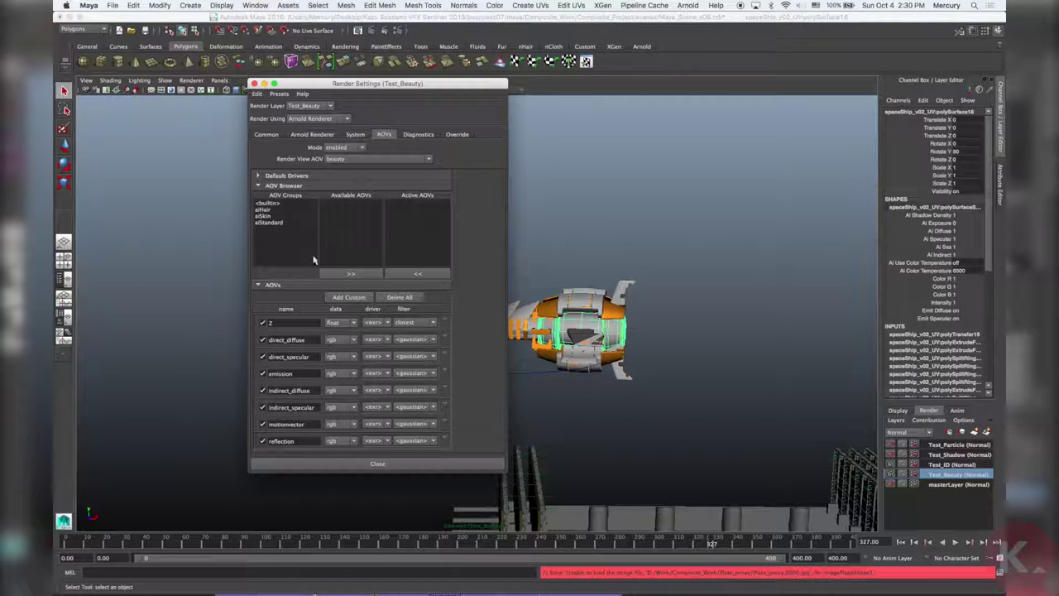
{"action": "left_click", "coordinate": [356, 135]}
{"action": "left_click", "coordinate": [315, 137]}
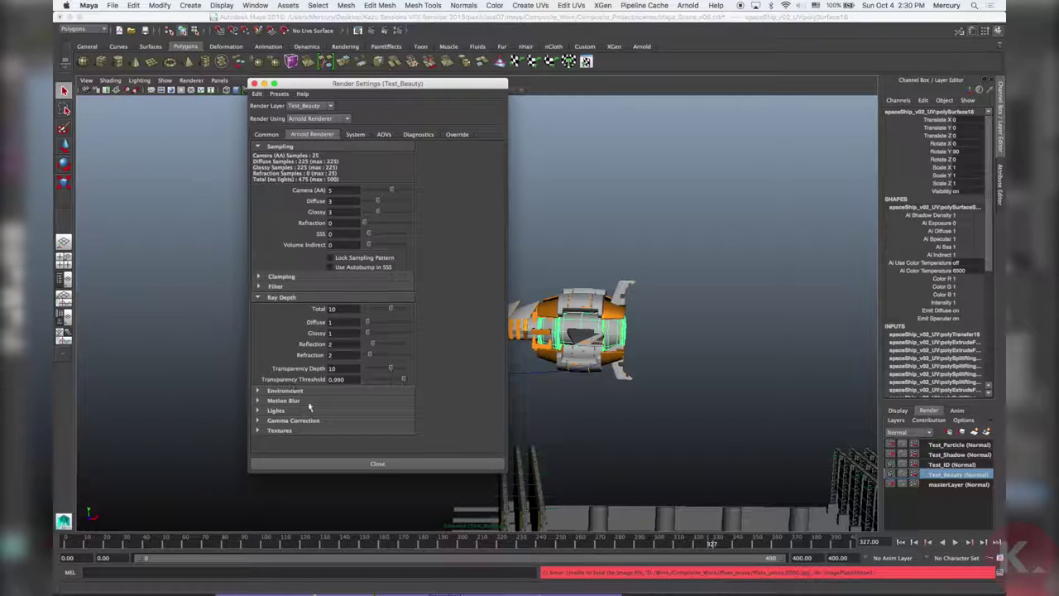
{"action": "left_click", "coordinate": [323, 410]}
{"action": "scroll", "coordinate": [404, 367], "scroll_direction": "down", "scroll_amount": 1}
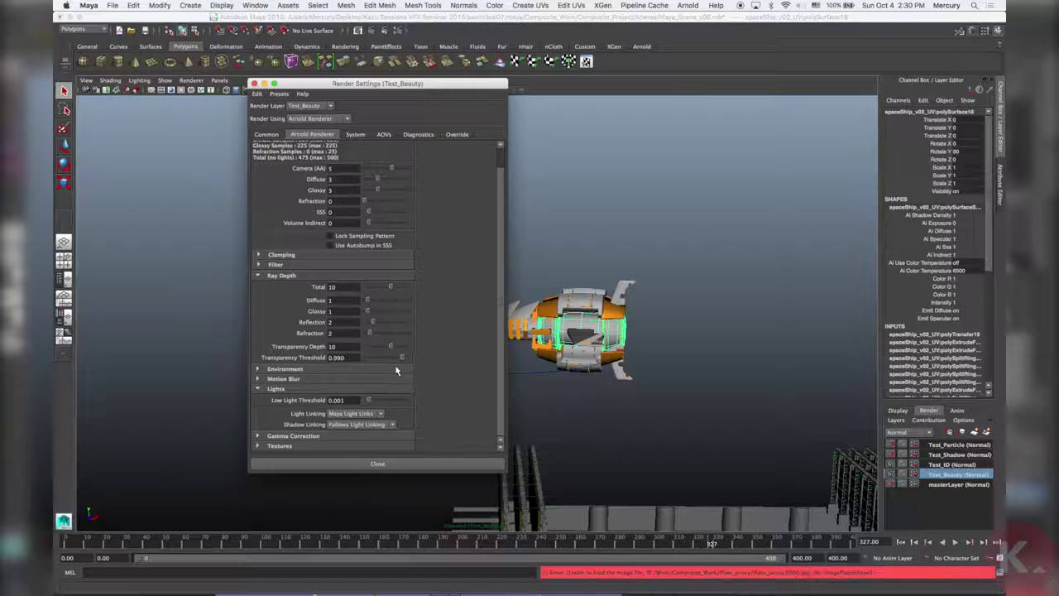
Step: Look through the common, system, AOV and diagnostics settings of the Test_Beauty layer
{"action": "left_click", "coordinate": [266, 135]}
{"action": "left_click", "coordinate": [357, 135]}
{"action": "left_click", "coordinate": [384, 135]}
{"action": "left_click", "coordinate": [420, 135]}
Step: Open the Hypershade and enlarge its window to fill the screen
{"action": "left_click", "coordinate": [258, 6]}
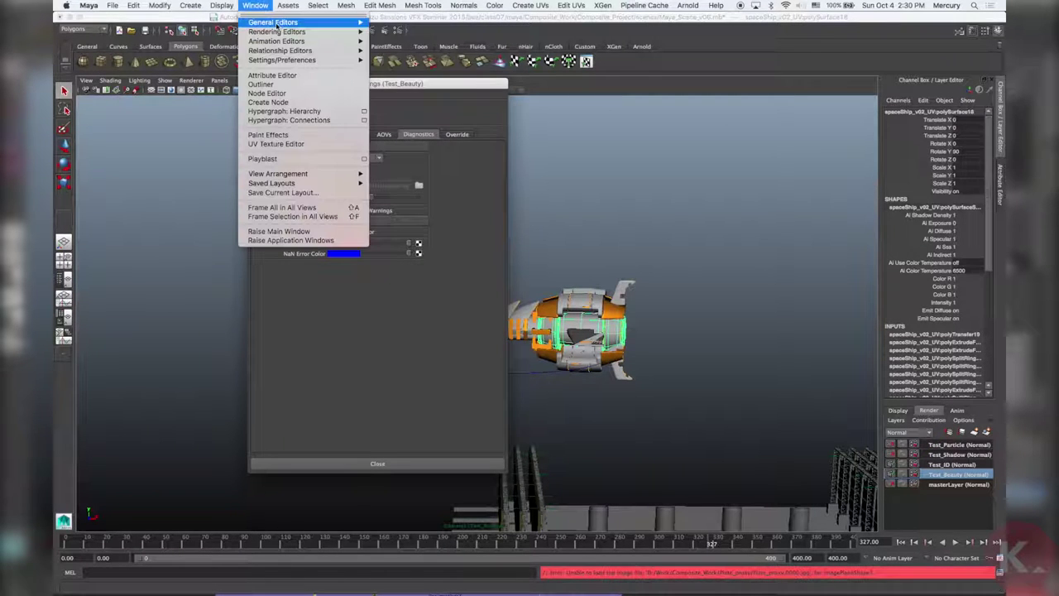
{"action": "mouse_move", "coordinate": [298, 43]}
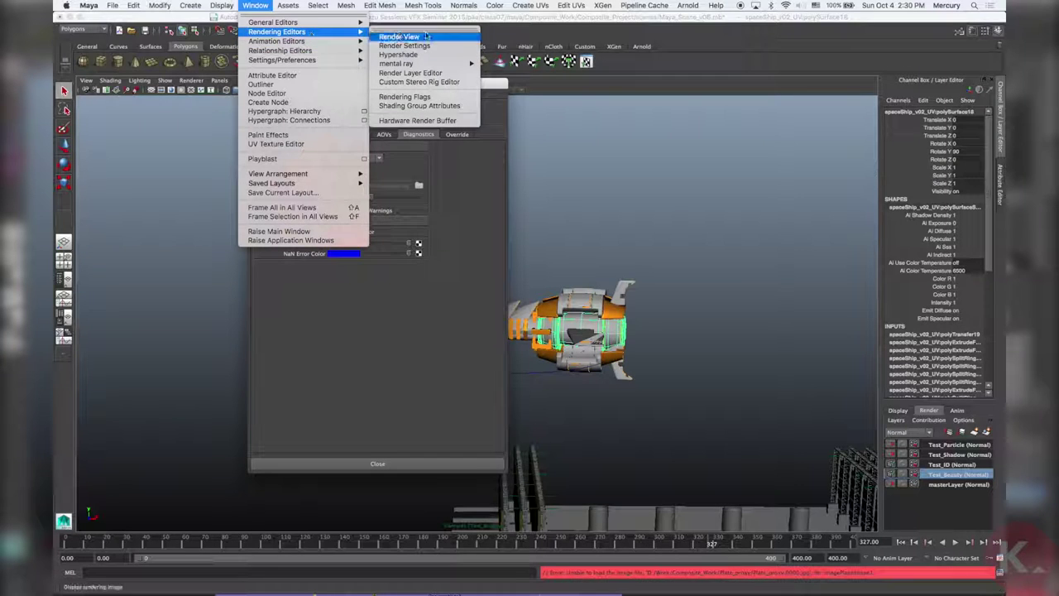
{"action": "left_click", "coordinate": [426, 55]}
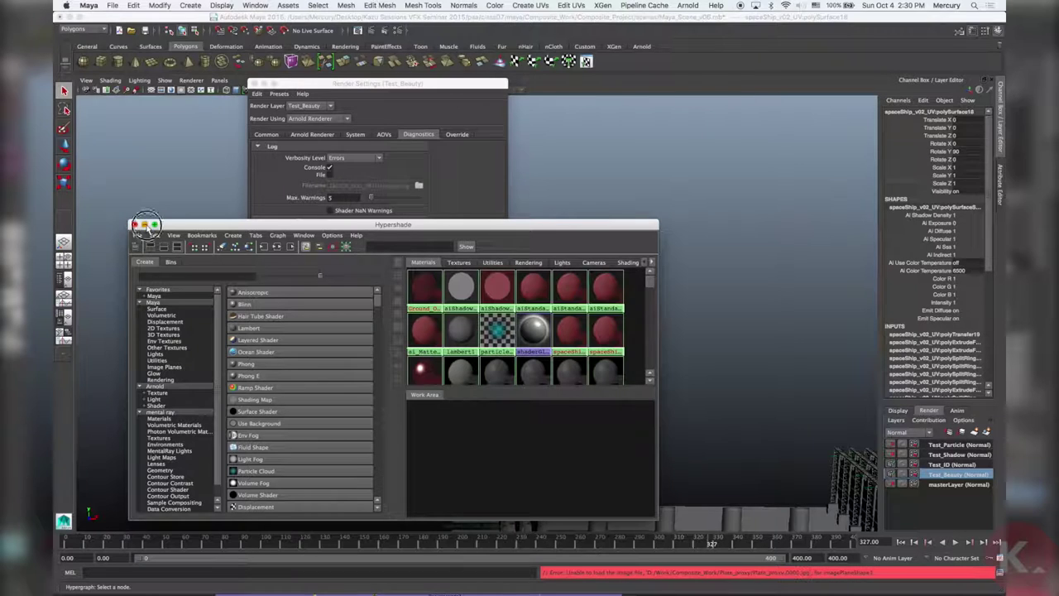
{"action": "left_click", "coordinate": [154, 225]}
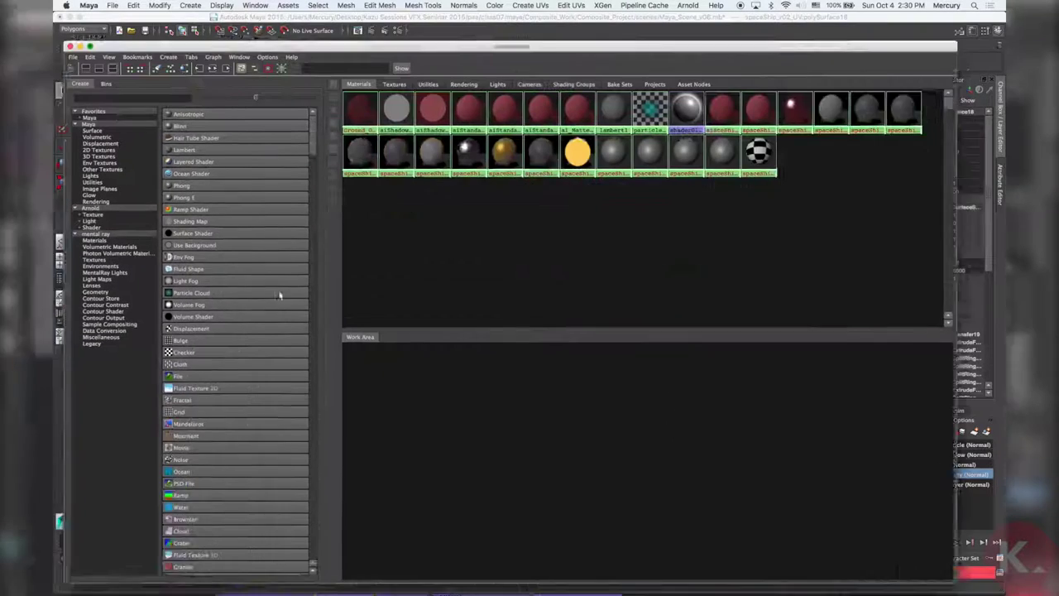
Step: Create an Arnold aiStandard shader, position it in the work area and minimize the Hypershade
{"action": "left_click", "coordinate": [83, 180]}
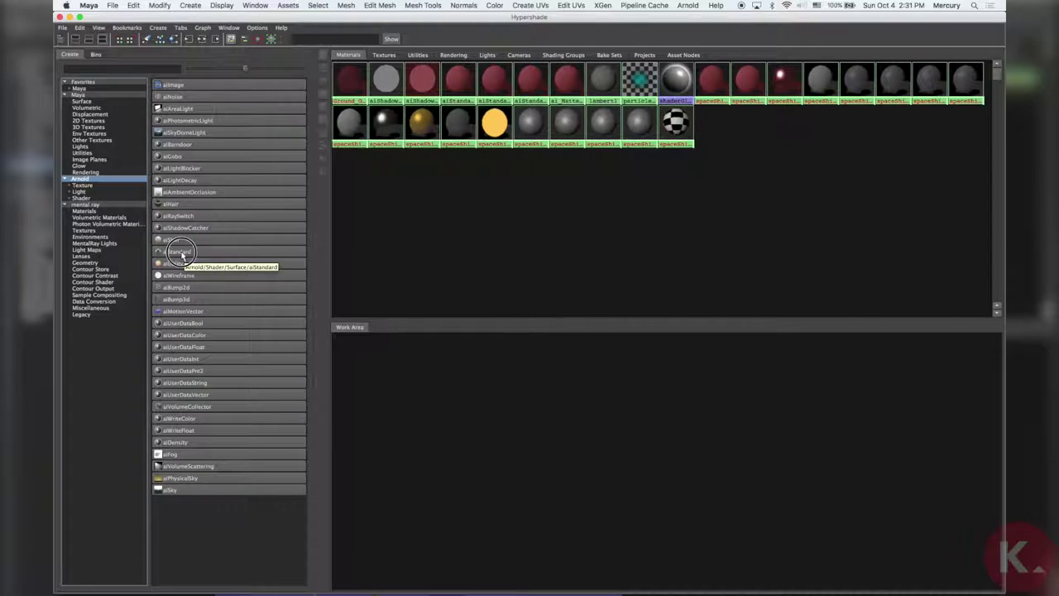
{"action": "left_click", "coordinate": [182, 253]}
{"action": "left_click_drag", "start_coordinate": [386, 355], "coordinate": [459, 394]}
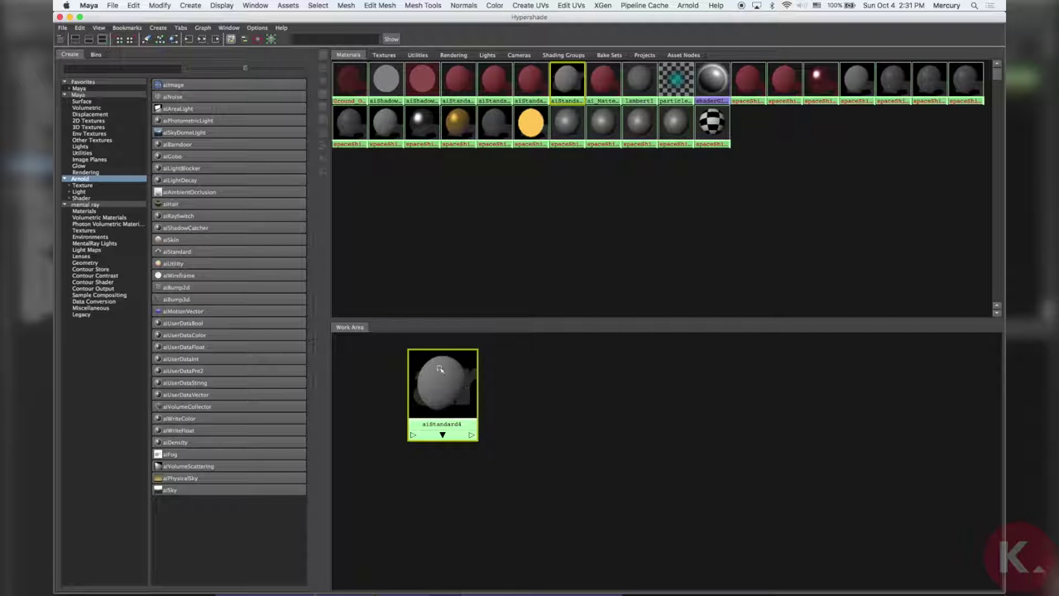
{"action": "left_click_drag", "start_coordinate": [463, 399], "coordinate": [416, 392]}
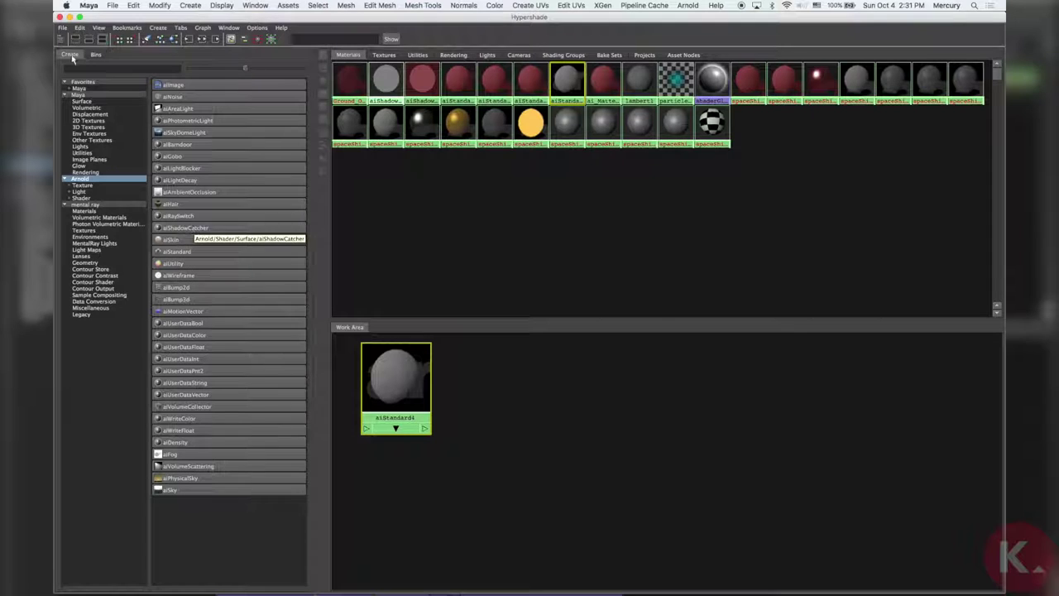
{"action": "left_click", "coordinate": [70, 16]}
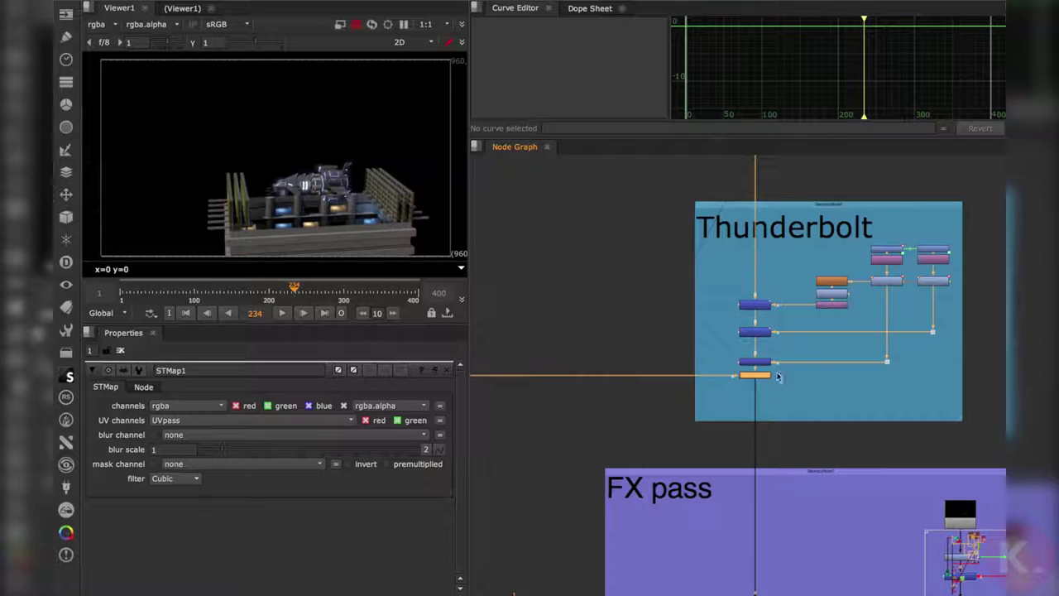
Step: View the light wrap output of the Thunderbolt group in Nuke at frame 269
{"action": "key", "text": "1"}
{"action": "left_click", "coordinate": [805, 378]}
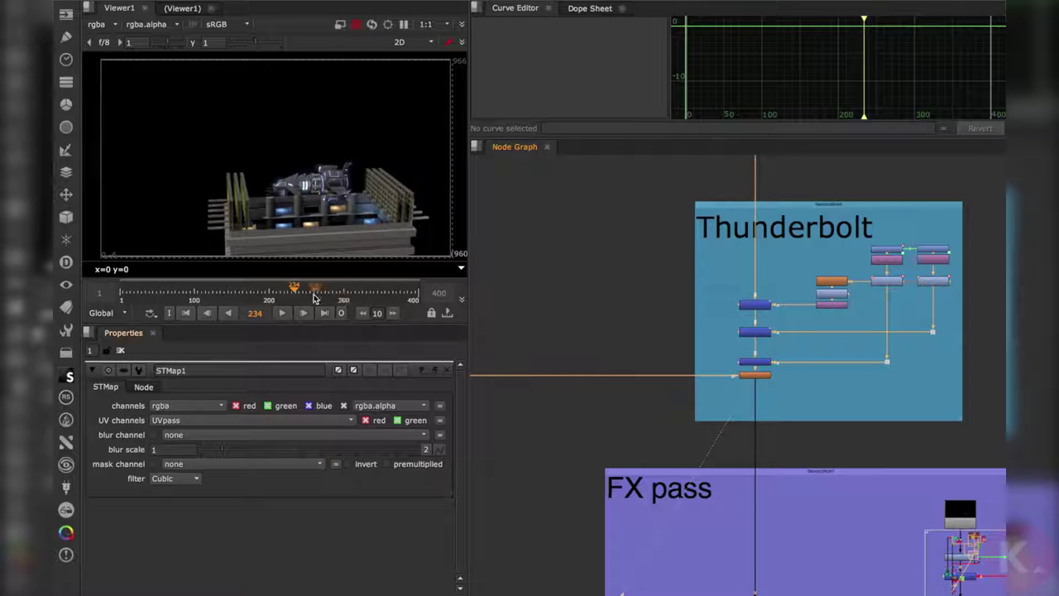
{"action": "left_click", "coordinate": [322, 293]}
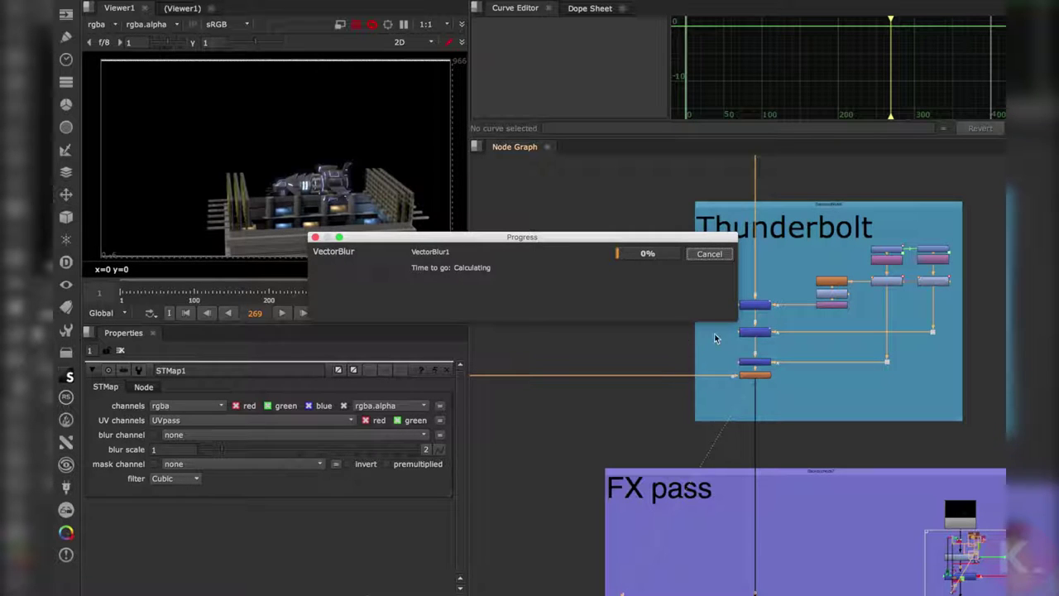
Step: Examine the blur nodes on the main column and how they lead into the Thunderbolt group
{"action": "middle_click_drag", "start_coordinate": [717, 323], "coordinate": [728, 444]}
{"action": "scroll", "coordinate": [728, 405], "scroll_direction": "down", "scroll_amount": 5}
{"action": "middle_click_drag", "start_coordinate": [752, 291], "coordinate": [817, 364]}
{"action": "scroll", "coordinate": [775, 354], "scroll_direction": "up", "scroll_amount": 5}
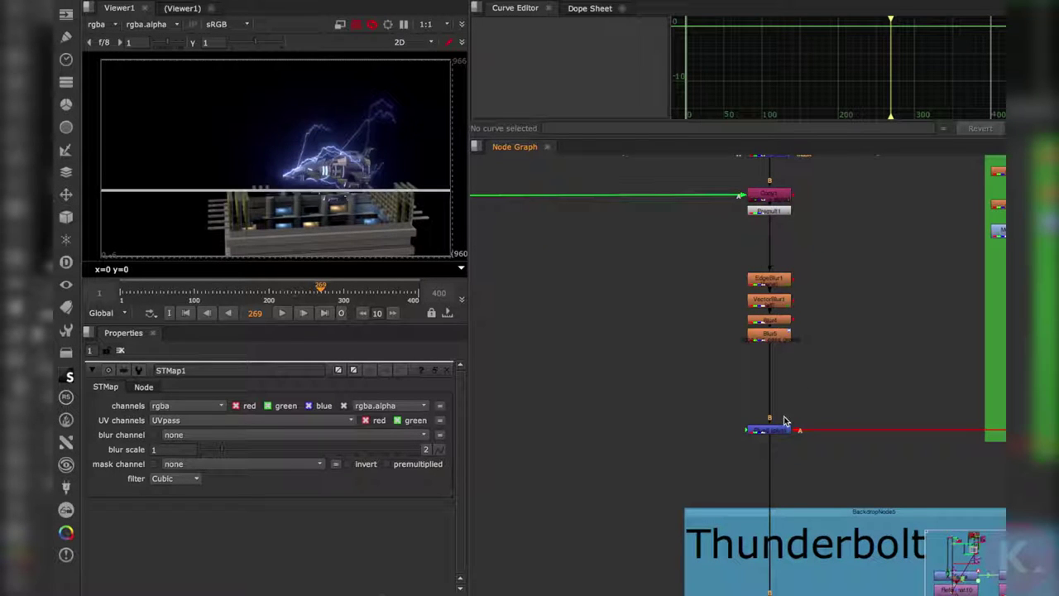
{"action": "left_click", "coordinate": [774, 490]}
{"action": "middle_click_drag", "start_coordinate": [775, 489], "coordinate": [635, 225]}
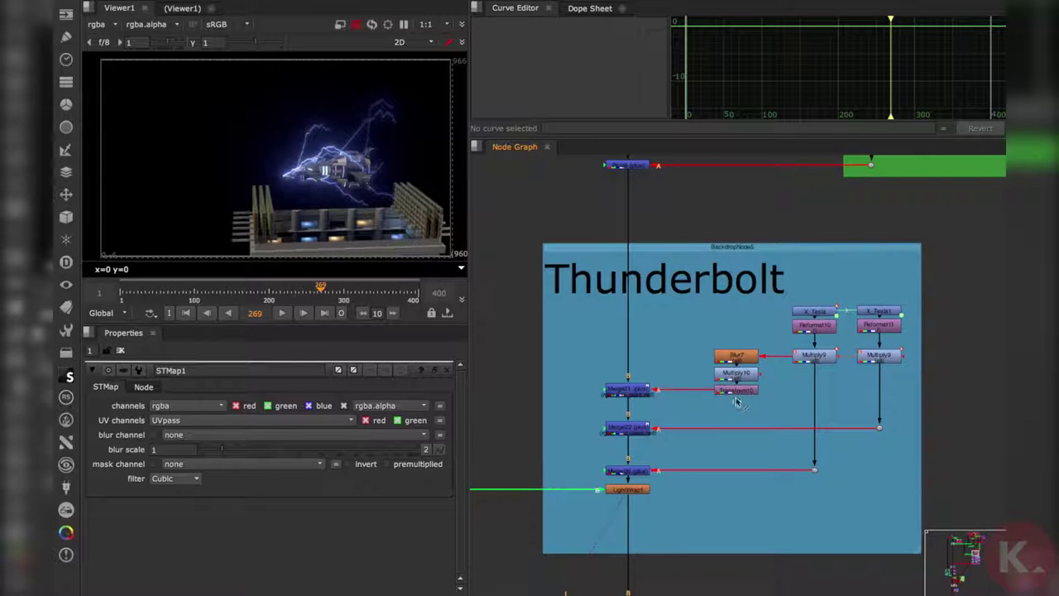
Step: View the lightning generated by the X_Tesla and X_Tesla1 nodes one after the other
{"action": "scroll", "coordinate": [810, 322], "scroll_direction": "up", "scroll_amount": 4}
{"action": "left_click", "coordinate": [854, 330]}
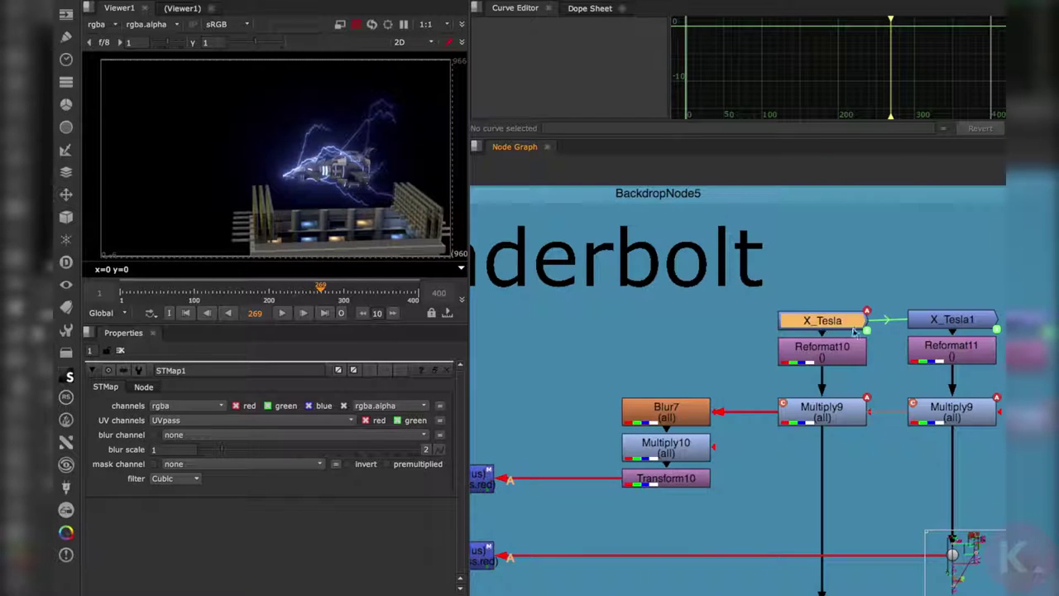
{"action": "key", "text": "1"}
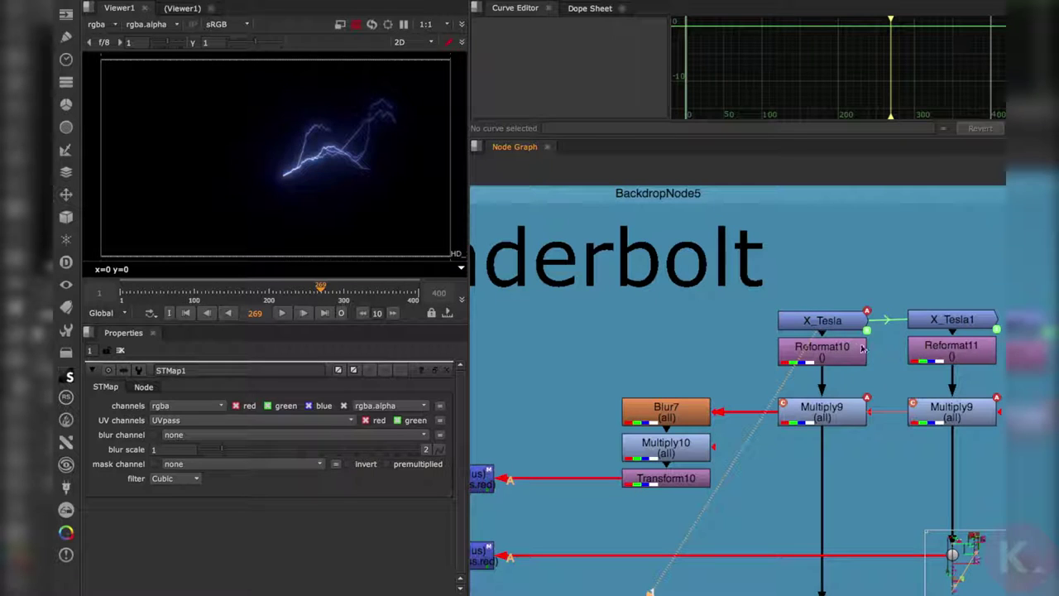
{"action": "left_click", "coordinate": [937, 321]}
{"action": "key", "text": "1"}
{"action": "left_click", "coordinate": [869, 465]}
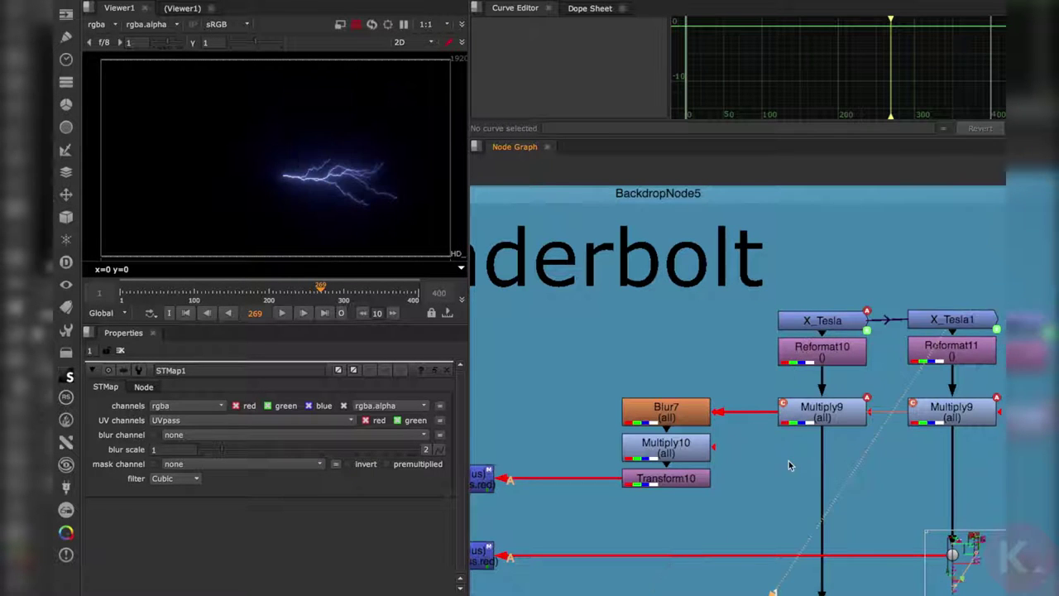
Step: View the lightning composited over the ship at the Merge20 plus node in the Thunderbolt group
{"action": "middle_click_drag", "start_coordinate": [767, 466], "coordinate": [785, 376]}
{"action": "middle_click_drag", "start_coordinate": [702, 440], "coordinate": [863, 347]}
{"action": "left_click", "coordinate": [658, 450]}
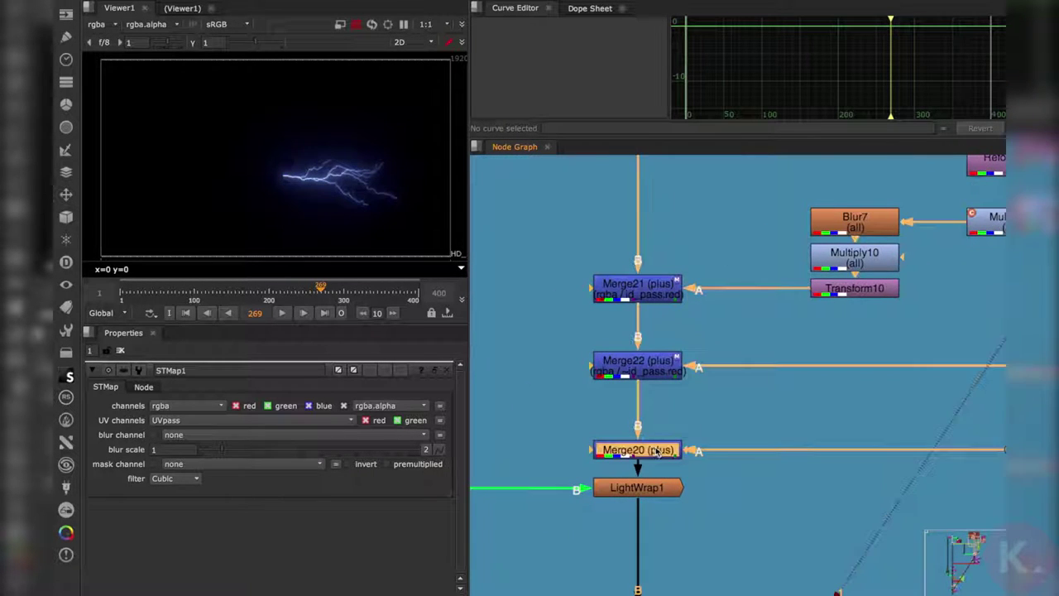
{"action": "key", "text": "1"}
{"action": "left_click", "coordinate": [691, 438]}
{"action": "scroll", "coordinate": [717, 435], "scroll_direction": "down", "scroll_amount": 10}
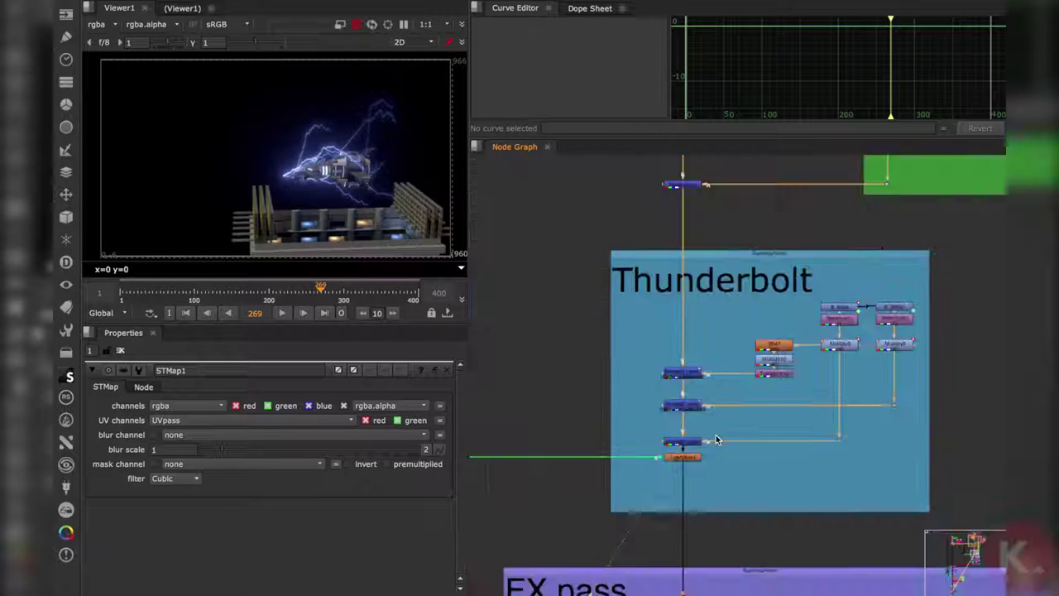
{"action": "middle_click_drag", "start_coordinate": [700, 551], "coordinate": [657, 416]}
{"action": "scroll", "coordinate": [718, 324], "scroll_direction": "up", "scroll_amount": 3}
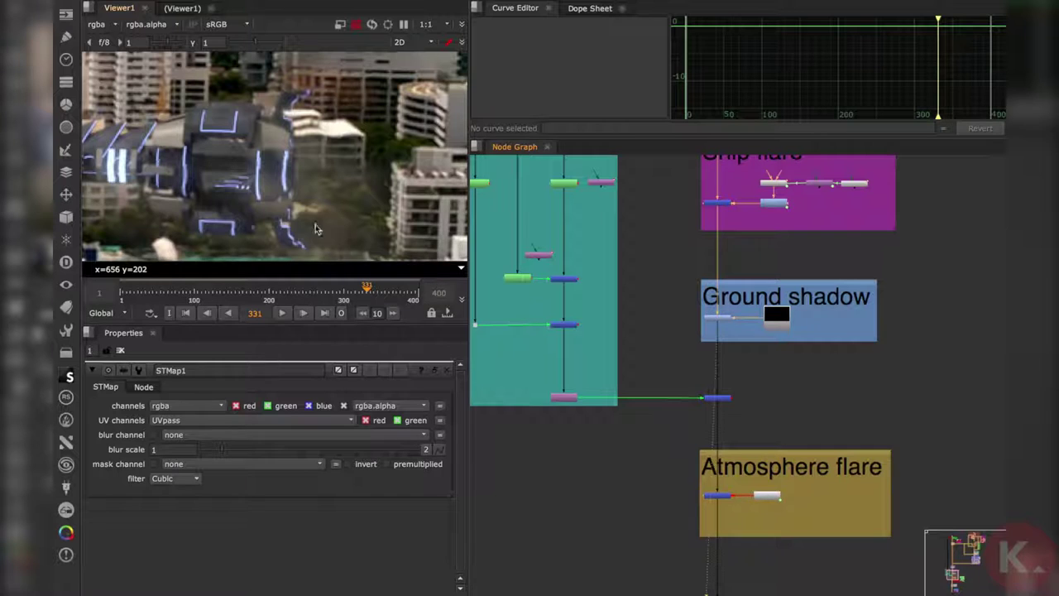
Step: Toggle the Ground shadow merge off and on to compare the city shot at frame 331
{"action": "scroll", "coordinate": [298, 215], "scroll_direction": "down", "scroll_amount": 4}
{"action": "middle_click_drag", "start_coordinate": [281, 198], "coordinate": [303, 188]}
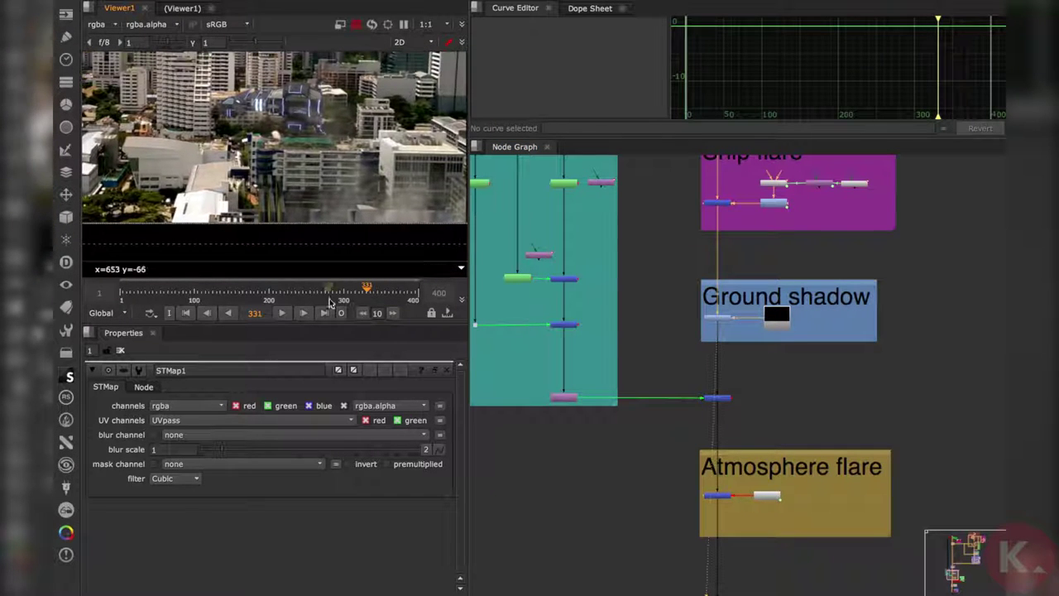
{"action": "left_click", "coordinate": [716, 319]}
{"action": "key", "text": "d"}
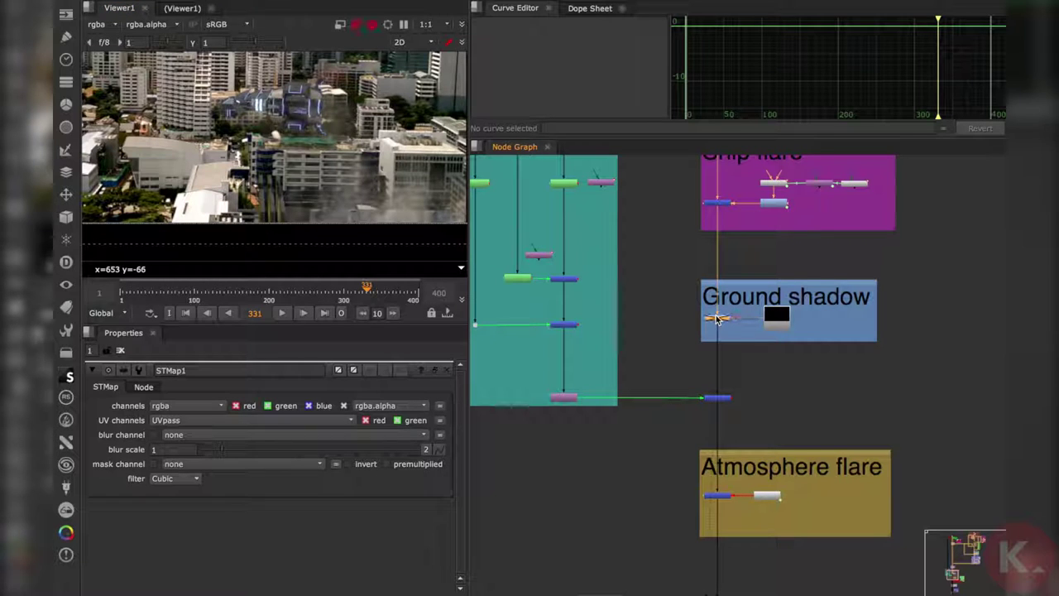
{"action": "key", "text": "d"}
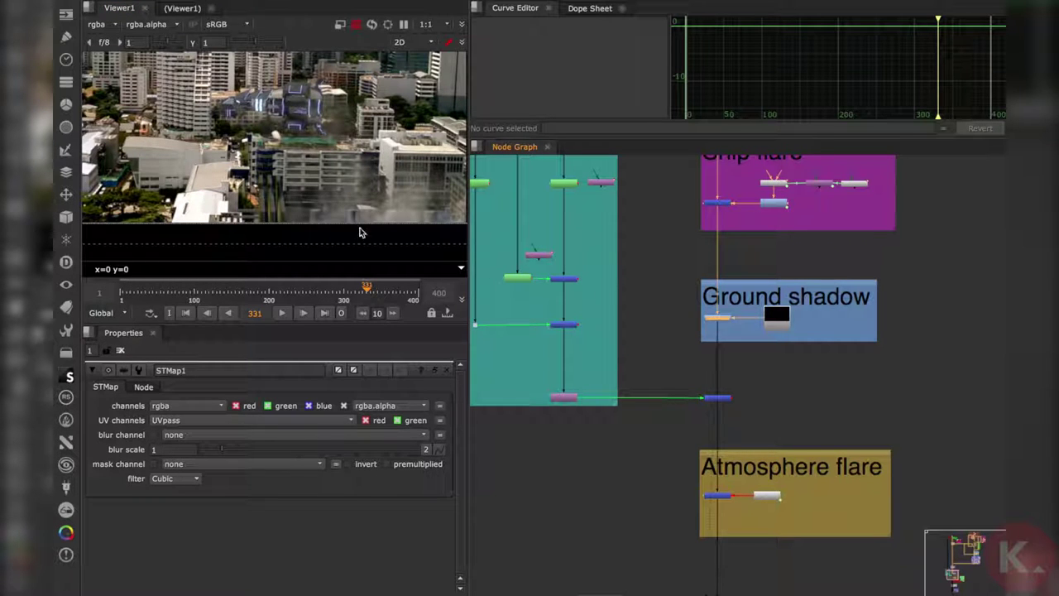
Step: Go to frame 362 and toggle the Ground shadow merge off and on to compare the result
{"action": "left_click", "coordinate": [388, 294]}
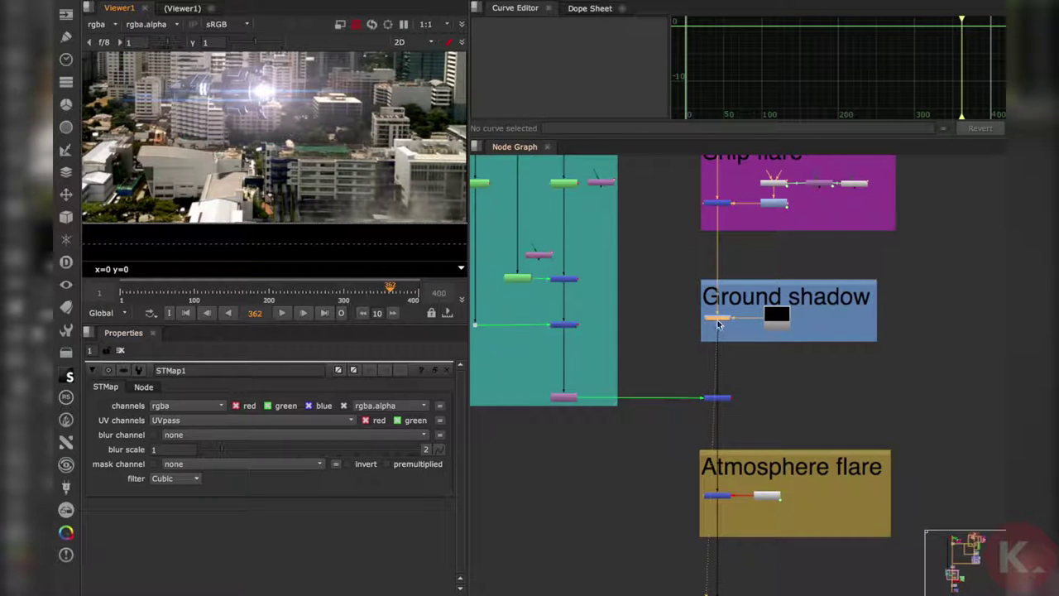
{"action": "key", "text": "d"}
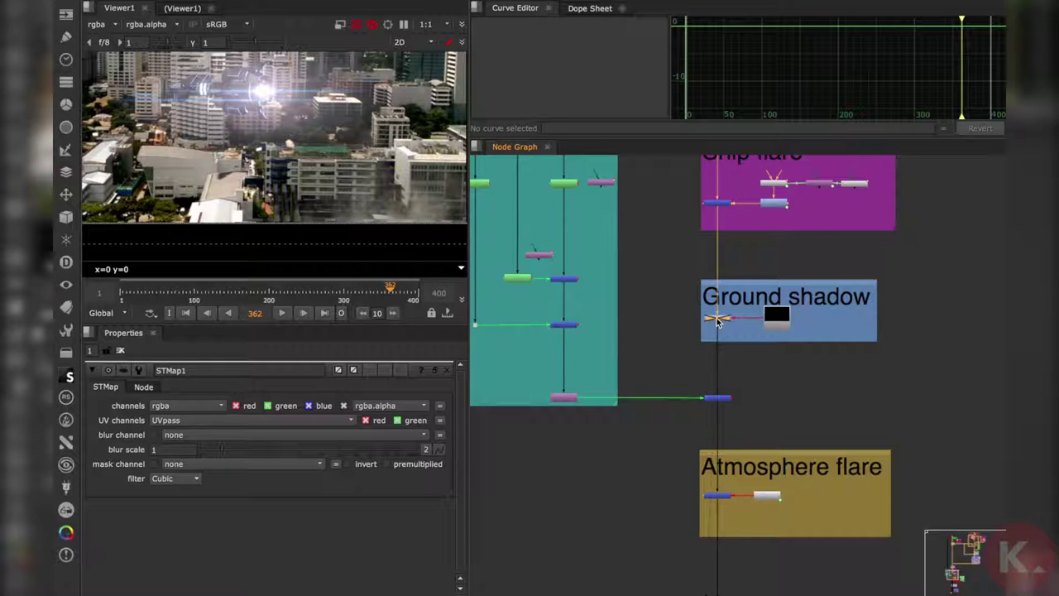
{"action": "key", "text": "d"}
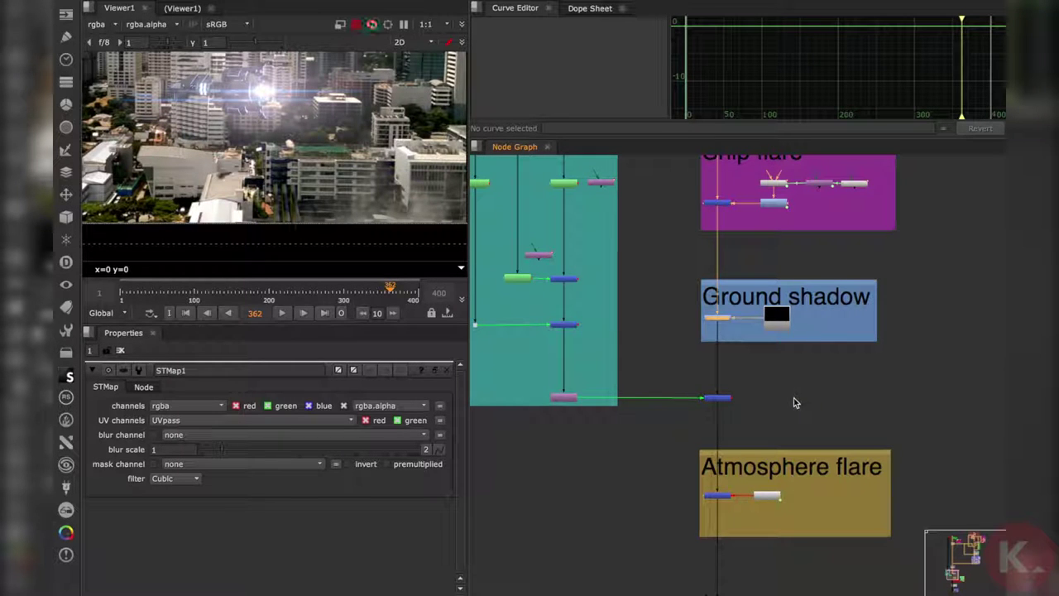
Step: View the composite at the plus merge in the Atmosphere flare group, with the whole shot framed in the viewer
{"action": "middle_click_drag", "start_coordinate": [779, 418], "coordinate": [787, 383]}
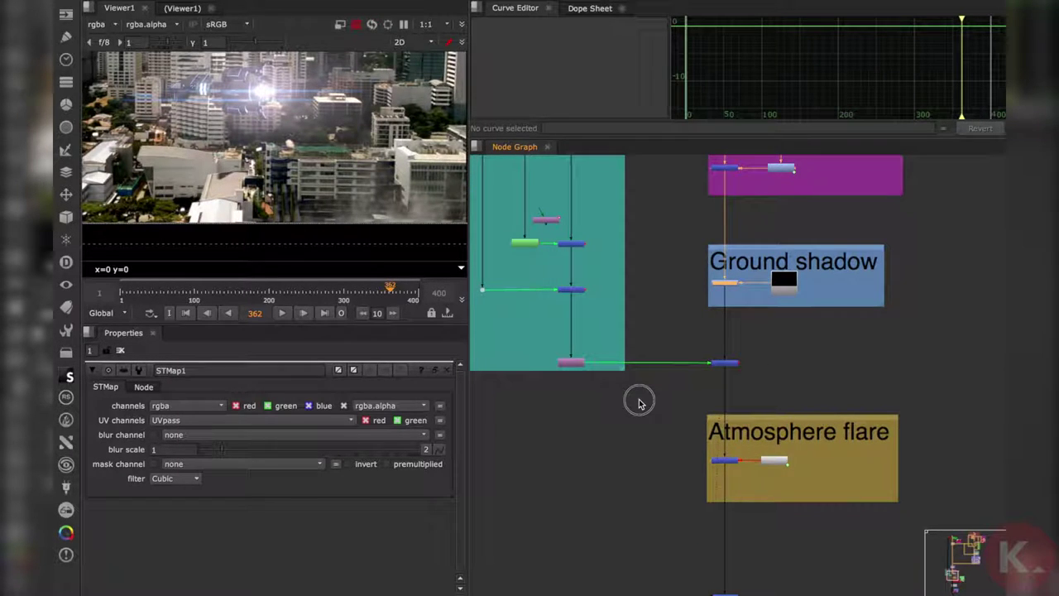
{"action": "scroll", "coordinate": [681, 440], "scroll_direction": "up", "scroll_amount": 5}
{"action": "scroll", "coordinate": [698, 371], "scroll_direction": "down", "scroll_amount": 8}
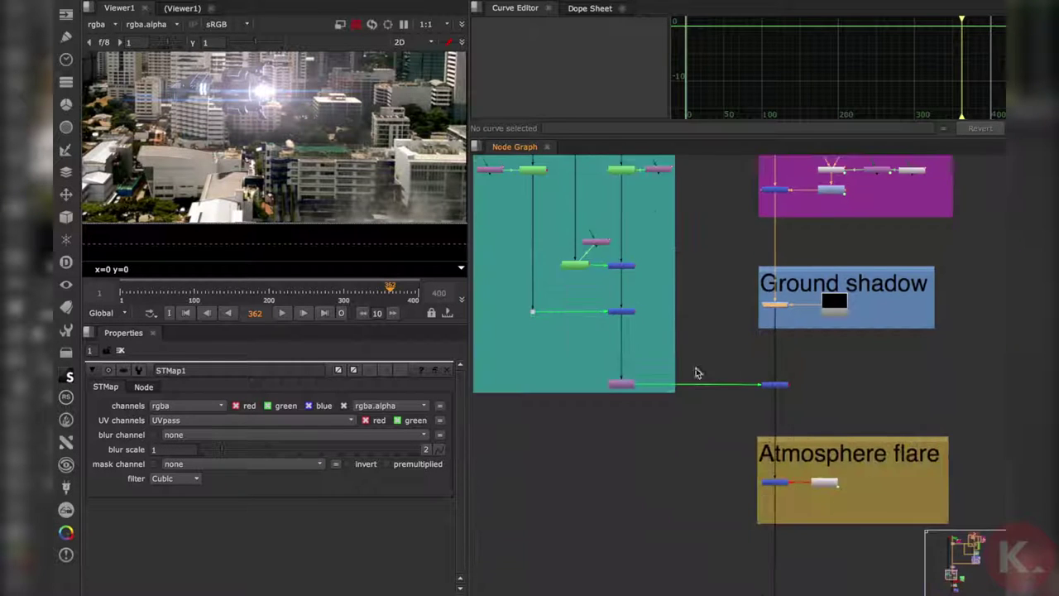
{"action": "scroll", "coordinate": [756, 366], "scroll_direction": "up", "scroll_amount": 5}
{"action": "middle_click_drag", "start_coordinate": [756, 364], "coordinate": [675, 321]}
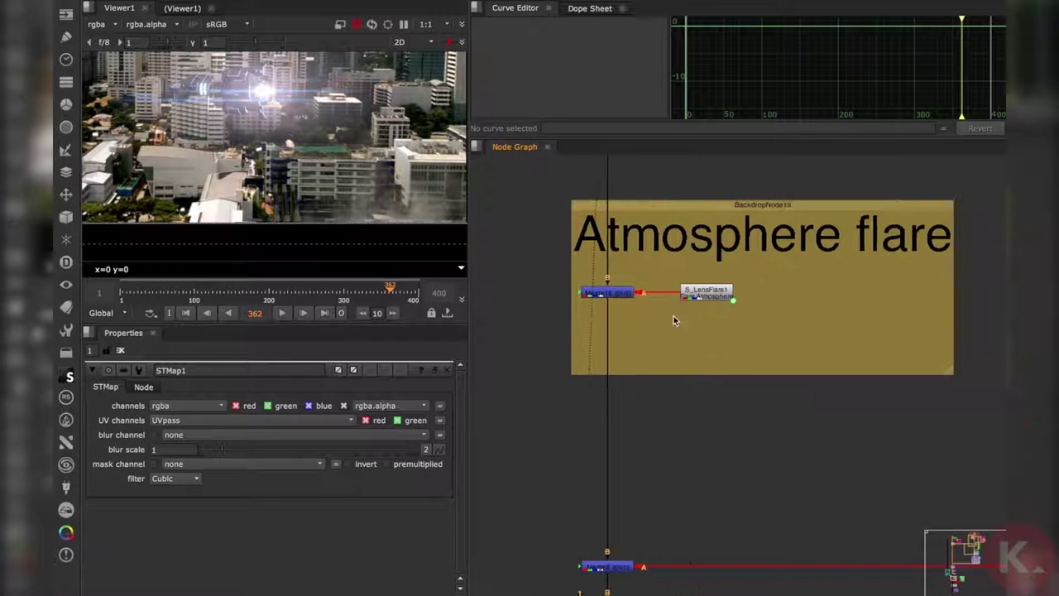
{"action": "left_click_drag", "start_coordinate": [566, 278], "coordinate": [701, 352]}
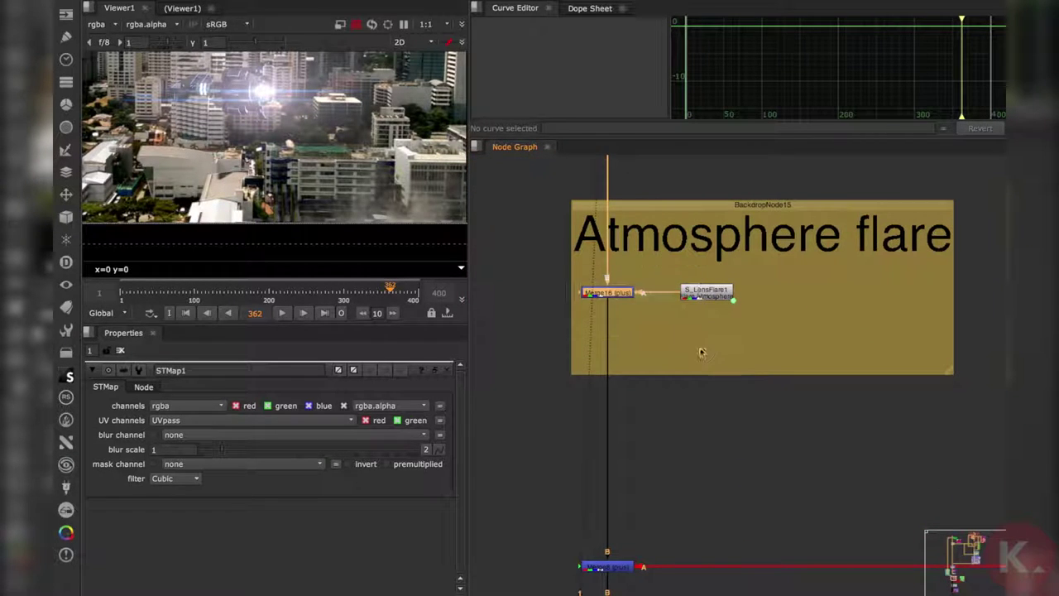
{"action": "left_click", "coordinate": [578, 331]}
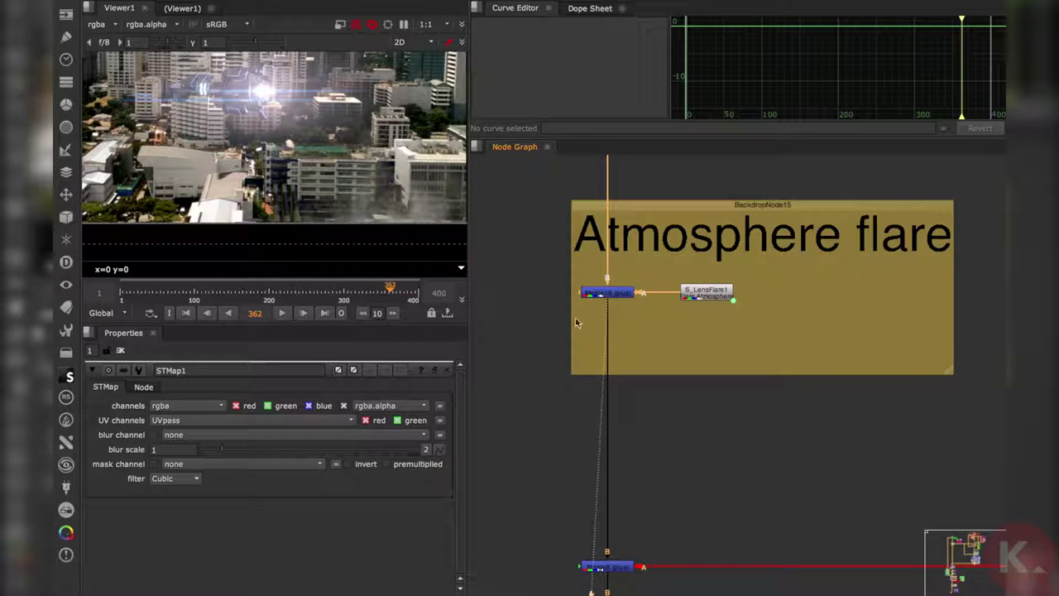
{"action": "scroll", "coordinate": [312, 214], "scroll_direction": "down", "scroll_amount": 3}
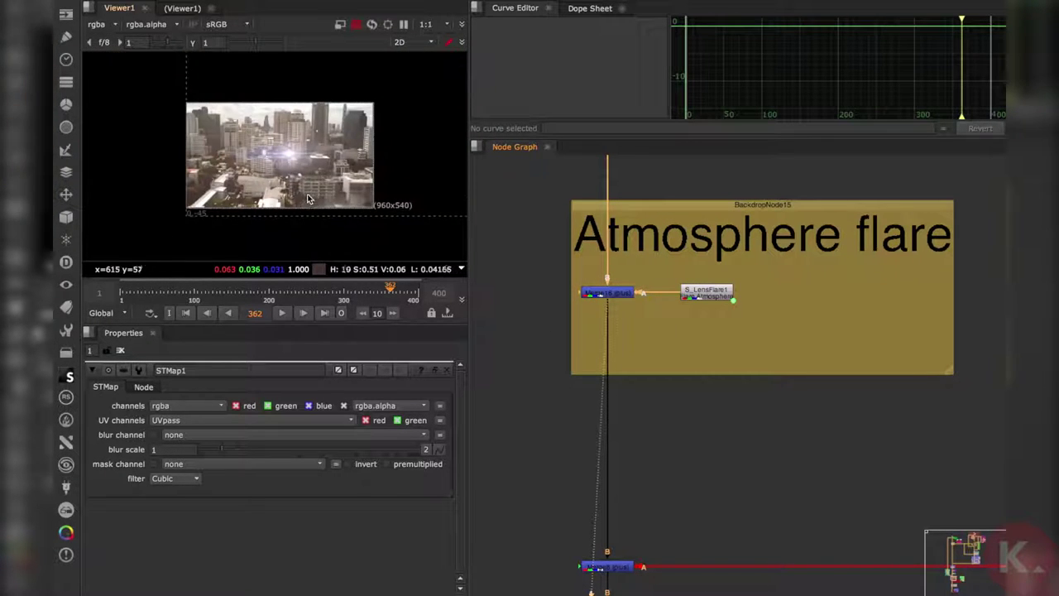
{"action": "key", "text": "f"}
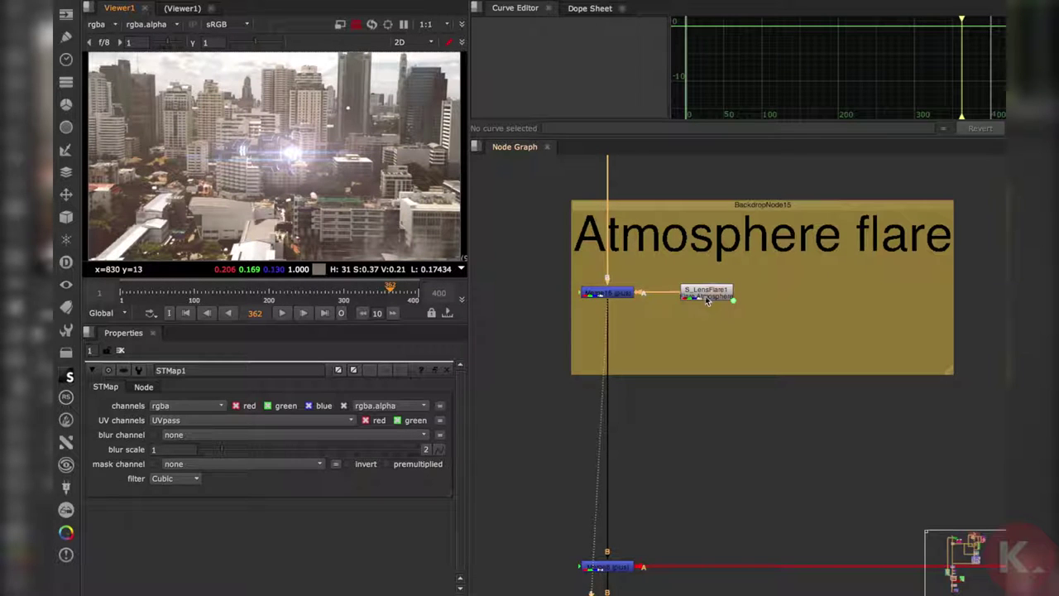
Step: View the S_LensFlare1 atmosphere flare on its own
{"action": "left_click", "coordinate": [706, 295]}
{"action": "key", "text": "1"}
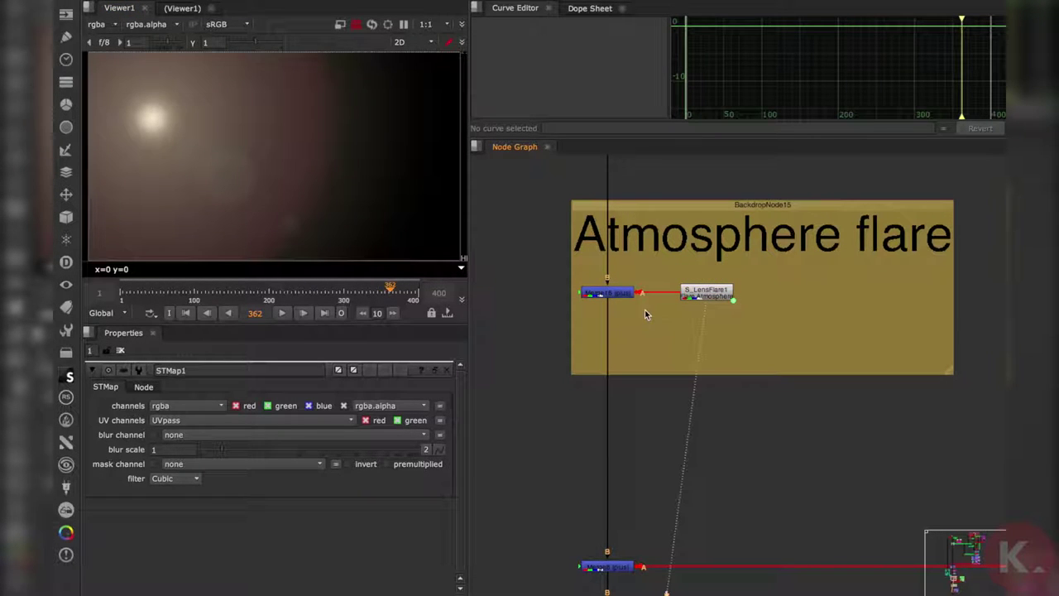
{"action": "scroll", "coordinate": [673, 392], "scroll_direction": "down", "scroll_amount": 5}
{"action": "scroll", "coordinate": [673, 392], "scroll_direction": "down", "scroll_amount": 2}
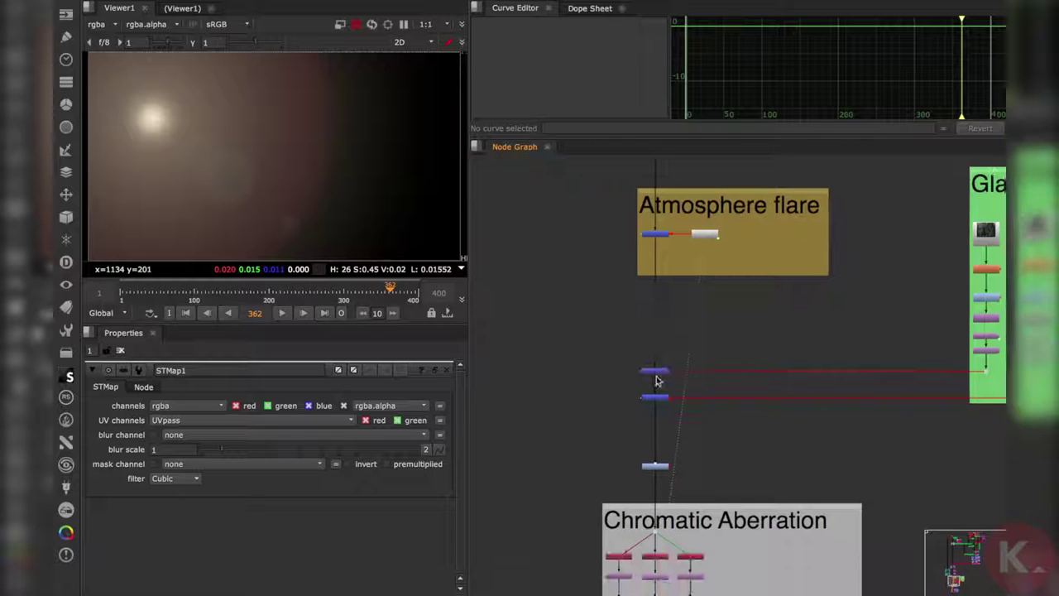
Step: View the composite at the lower of the two merges fed by the Glass Texture group
{"action": "left_click", "coordinate": [658, 400]}
{"action": "key", "text": "1"}
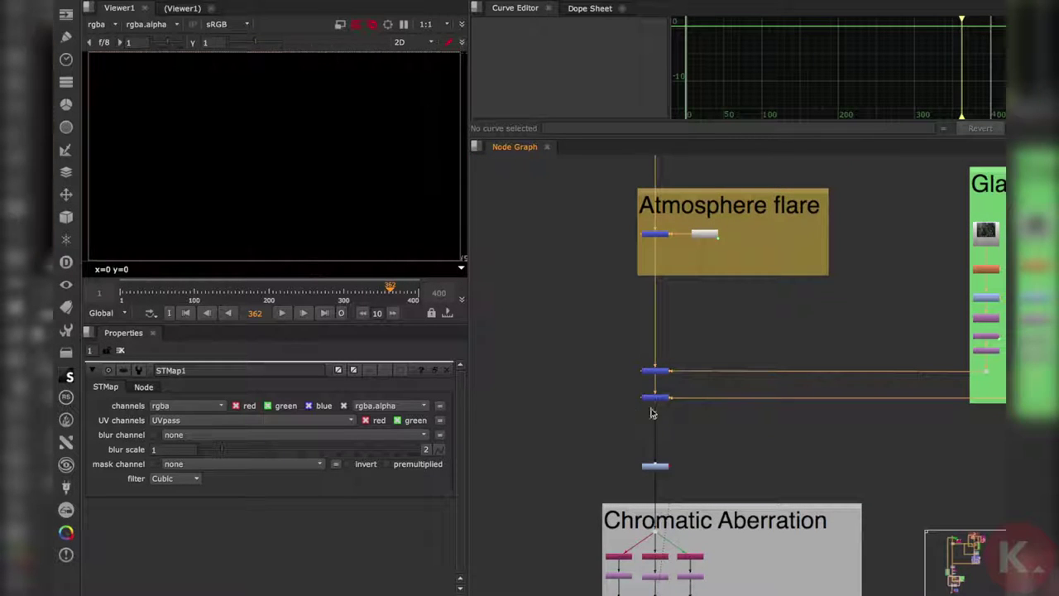
{"action": "scroll", "coordinate": [687, 414], "scroll_direction": "down", "scroll_amount": 3}
{"action": "scroll", "coordinate": [705, 404], "scroll_direction": "right", "scroll_amount": 5}
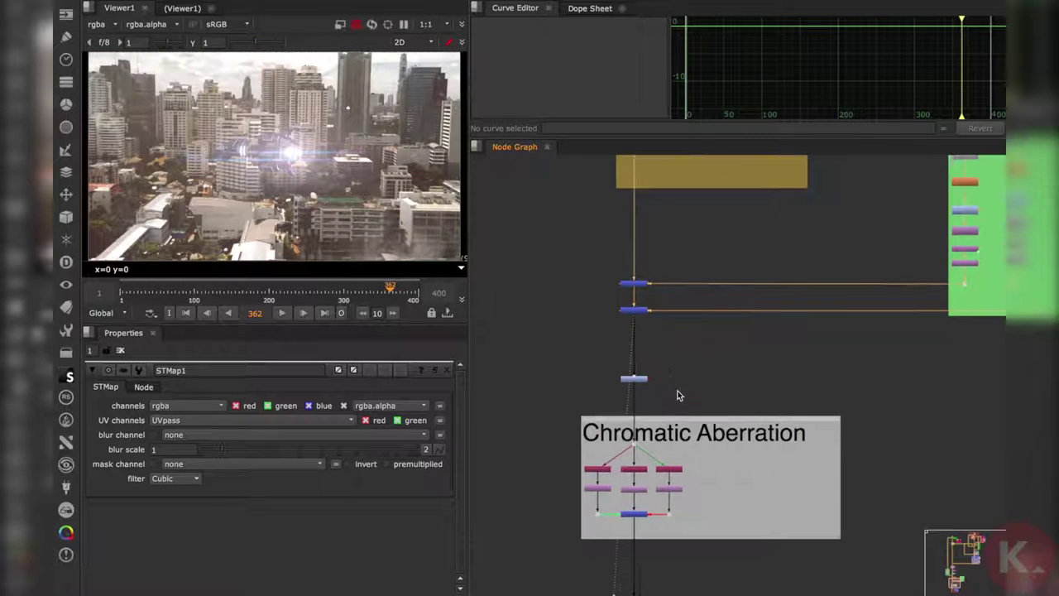
{"action": "scroll", "coordinate": [740, 376], "scroll_direction": "down", "scroll_amount": 4}
{"action": "middle_click_drag", "start_coordinate": [692, 288], "coordinate": [717, 350]}
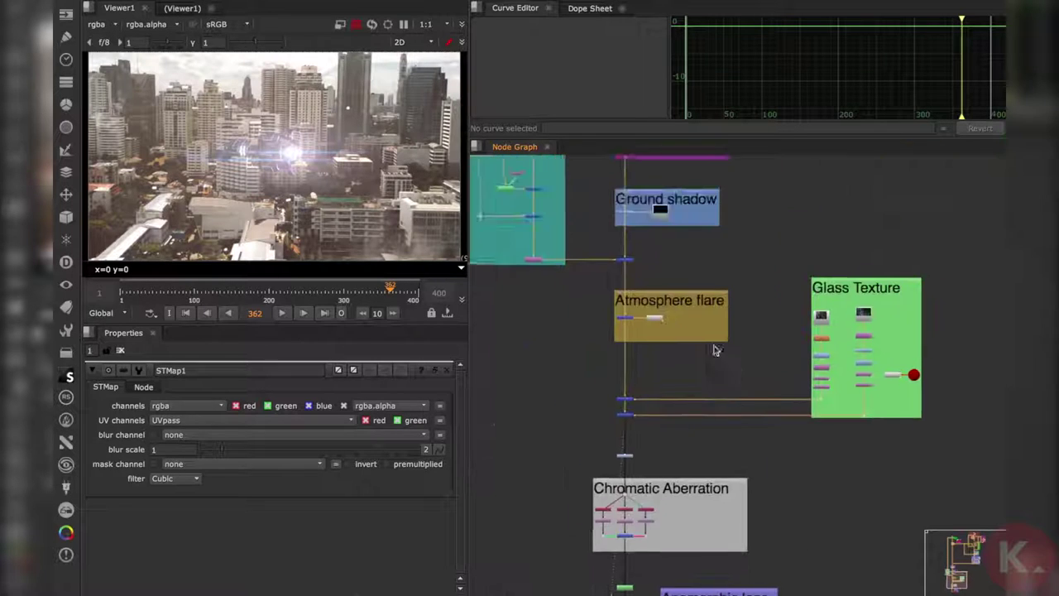
Step: Inspect the leftmost element of the FX pass group, scrubbing the timeline from frame 208 to 295
{"action": "scroll", "coordinate": [659, 302], "scroll_direction": "up", "scroll_amount": 7}
{"action": "middle_click_drag", "start_coordinate": [820, 369], "coordinate": [626, 328]}
{"action": "scroll", "coordinate": [708, 341], "scroll_direction": "down", "scroll_amount": 4}
{"action": "scroll", "coordinate": [768, 386], "scroll_direction": "right", "scroll_amount": 3}
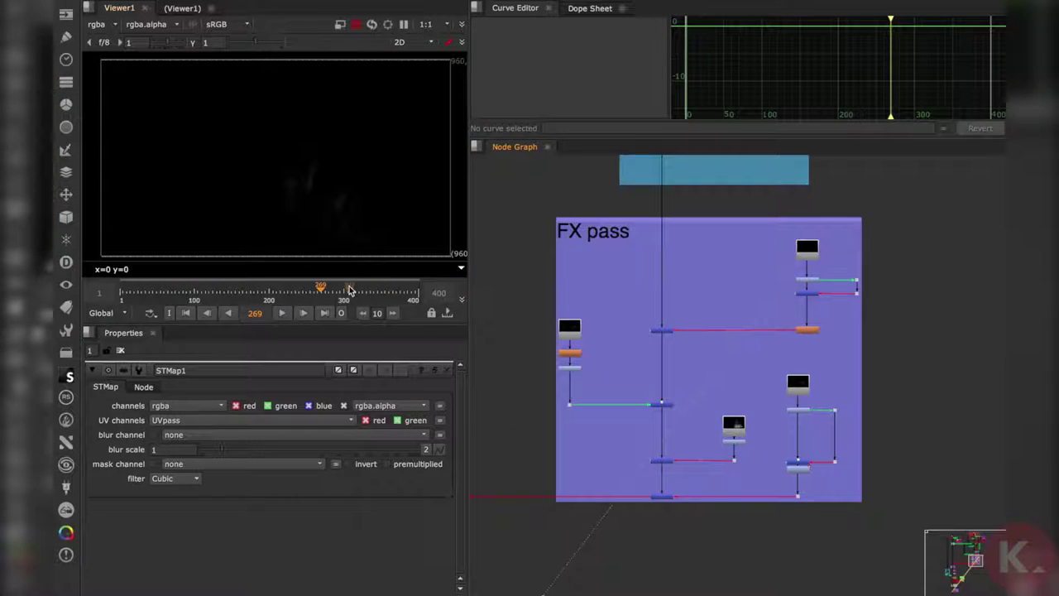
{"action": "left_click", "coordinate": [349, 292]}
{"action": "left_click_drag", "start_coordinate": [372, 292], "coordinate": [276, 292]}
{"action": "left_click", "coordinate": [574, 333]}
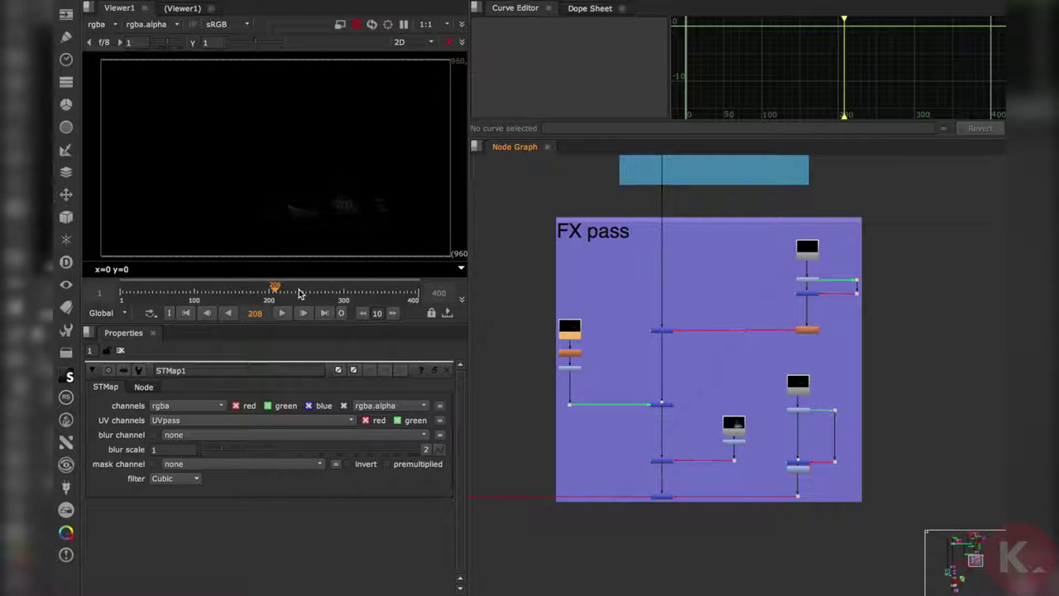
{"action": "left_click_drag", "start_coordinate": [277, 291], "coordinate": [338, 289]}
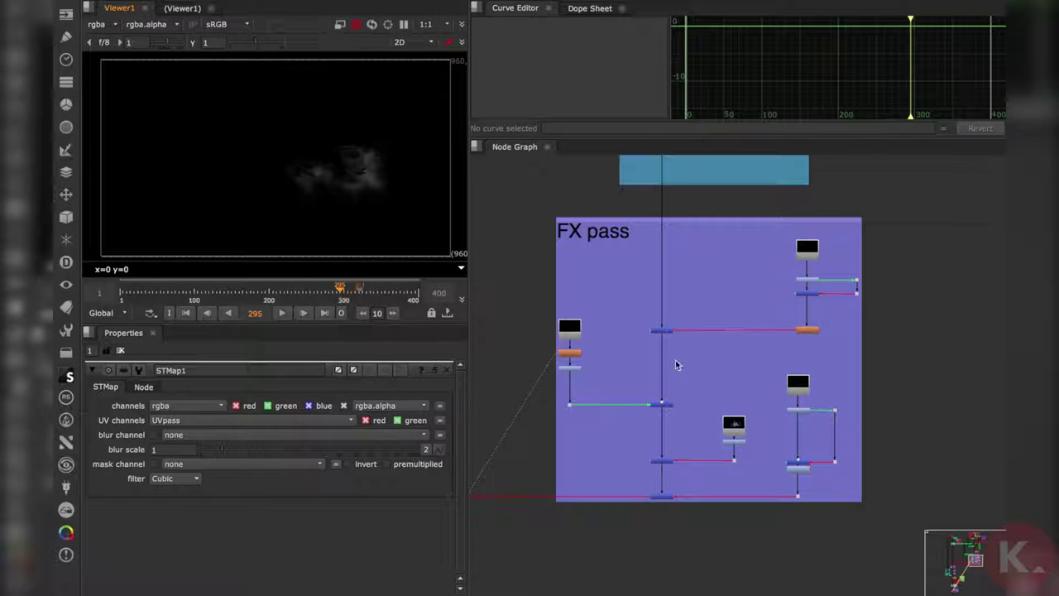
Step: View the smoke element feeding the third merge of the FX pass group and scrub to frame 331
{"action": "left_click", "coordinate": [739, 436]}
{"action": "key", "text": "1"}
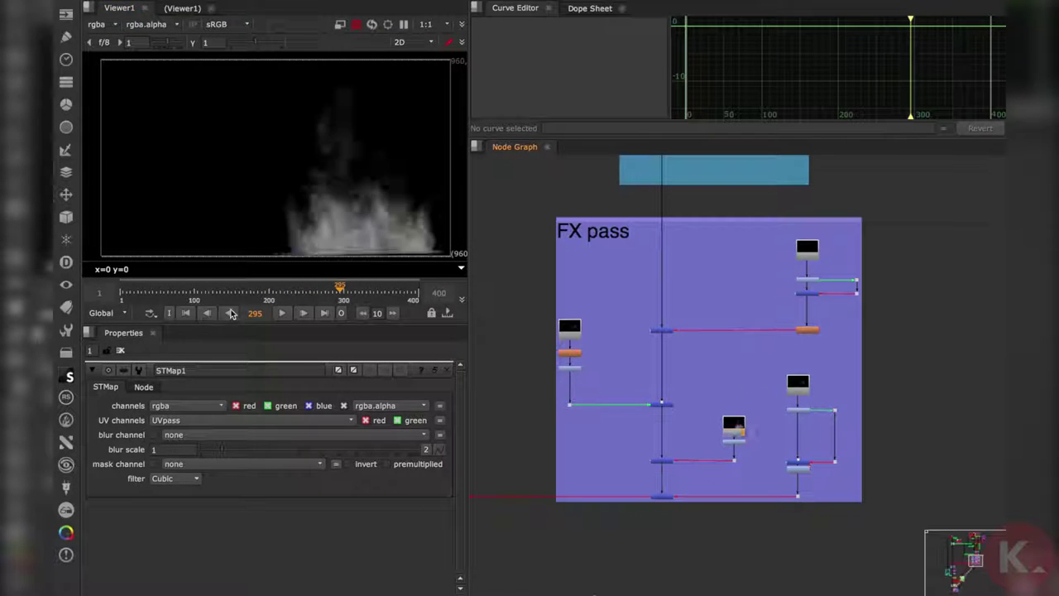
{"action": "left_click_drag", "start_coordinate": [315, 297], "coordinate": [367, 290]}
{"action": "key", "text": "1"}
Step: View the combined effects at the last merge of the FX pass group
{"action": "middle_click_drag", "start_coordinate": [703, 491], "coordinate": [754, 452]}
{"action": "left_click_drag", "start_coordinate": [678, 443], "coordinate": [739, 490]}
{"action": "key", "text": "1"}
Step: Go from the FX pass group to the main composite and view its result above the Heat distortion group
{"action": "left_click", "coordinate": [533, 428]}
{"action": "middle_click_drag", "start_coordinate": [533, 428], "coordinate": [745, 393]}
{"action": "scroll", "coordinate": [626, 426], "scroll_direction": "down", "scroll_amount": 3}
{"action": "middle_click_drag", "start_coordinate": [627, 426], "coordinate": [885, 315]}
{"action": "scroll", "coordinate": [823, 343], "scroll_direction": "down", "scroll_amount": 3}
{"action": "middle_click_drag", "start_coordinate": [792, 338], "coordinate": [671, 429]}
{"action": "scroll", "coordinate": [664, 395], "scroll_direction": "up", "scroll_amount": 2}
{"action": "scroll", "coordinate": [664, 396], "scroll_direction": "up", "scroll_amount": 3}
{"action": "left_click_drag", "start_coordinate": [561, 366], "coordinate": [693, 427]}
{"action": "key", "text": "1"}
{"action": "left_click", "coordinate": [656, 431]}
Step: View the result of the X_Distort node in the Heat distortion group
{"action": "middle_click_drag", "start_coordinate": [621, 428], "coordinate": [639, 321]}
{"action": "scroll", "coordinate": [612, 430], "scroll_direction": "up", "scroll_amount": 2}
{"action": "scroll", "coordinate": [613, 429], "scroll_direction": "up", "scroll_amount": 5}
{"action": "scroll", "coordinate": [711, 397], "scroll_direction": "down", "scroll_amount": 3}
{"action": "left_click", "coordinate": [717, 389]}
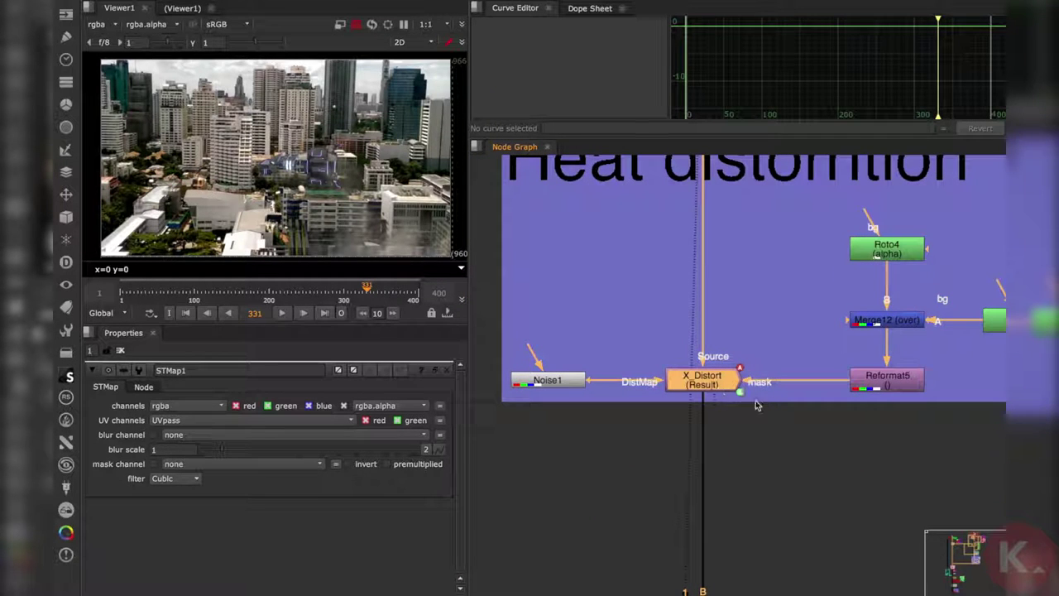
{"action": "left_click", "coordinate": [754, 394]}
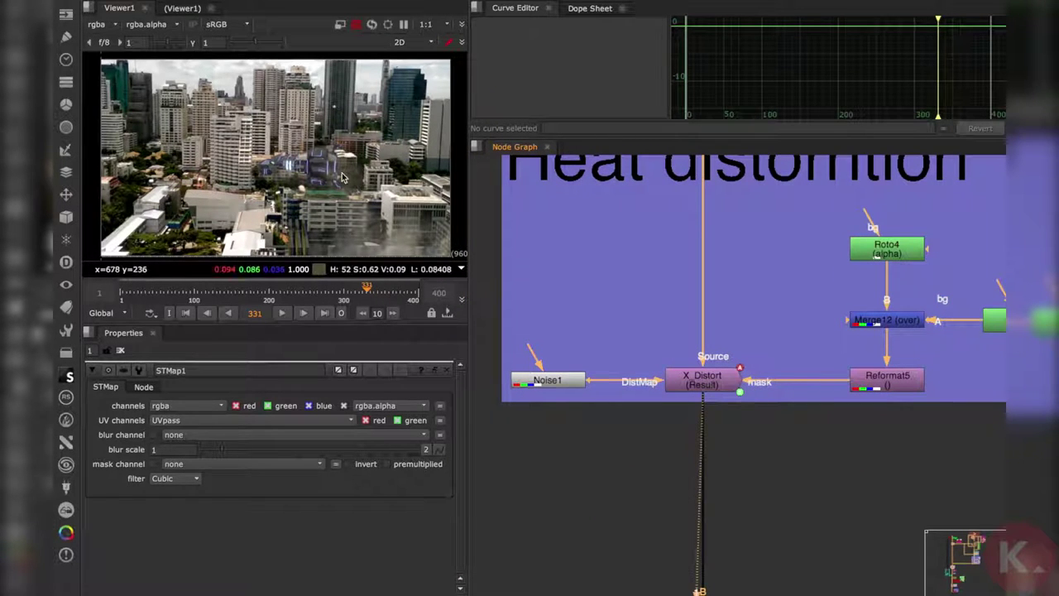
Step: Toggle X_Distort off and on to compare the heat distortion close up behind the ship
{"action": "scroll", "coordinate": [290, 176], "scroll_direction": "up", "scroll_amount": 3}
{"action": "scroll", "coordinate": [290, 176], "scroll_direction": "up", "scroll_amount": 3}
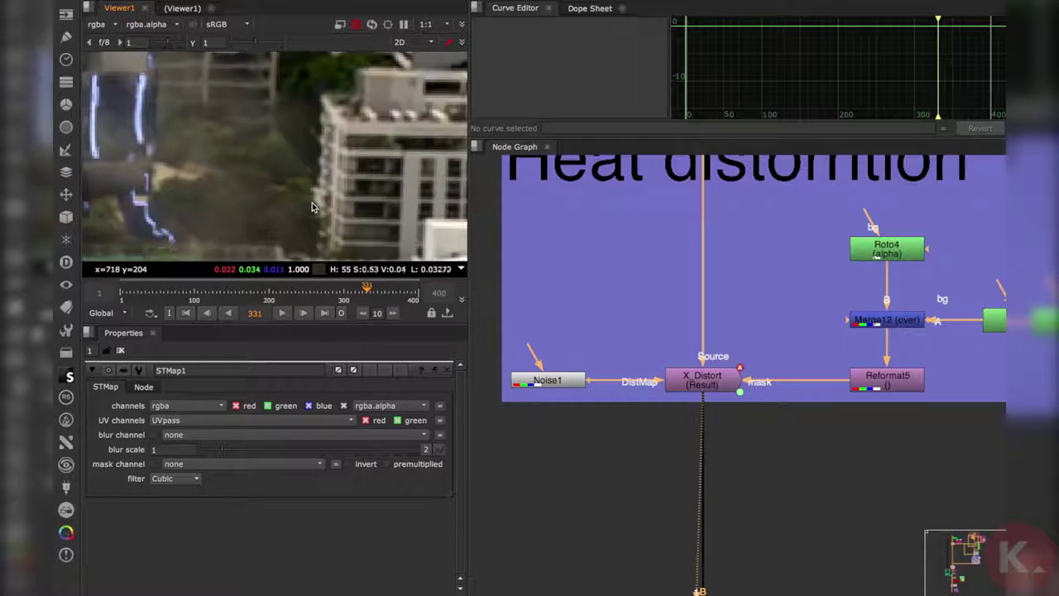
{"action": "middle_click_drag", "start_coordinate": [323, 203], "coordinate": [278, 178]}
{"action": "left_click", "coordinate": [701, 382]}
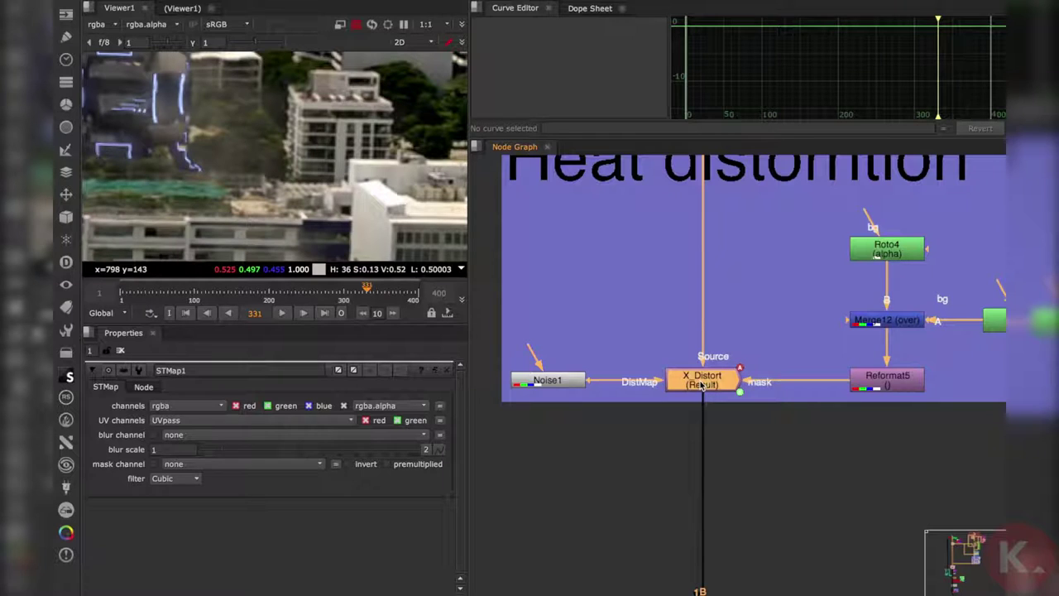
{"action": "key", "text": "d"}
{"action": "key", "text": "d"}
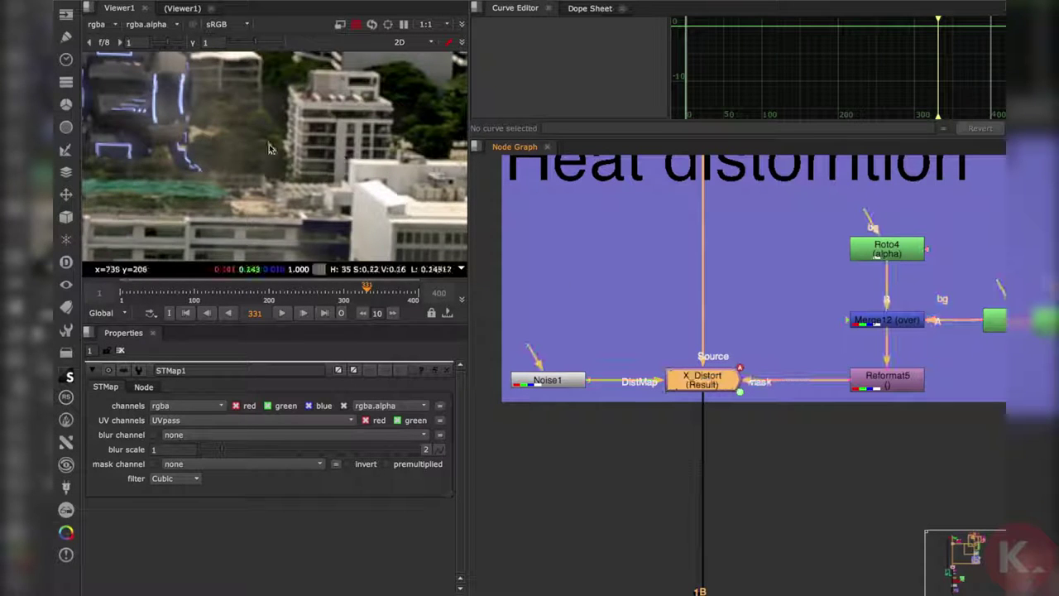
{"action": "scroll", "coordinate": [709, 396], "scroll_direction": "down", "scroll_amount": 3}
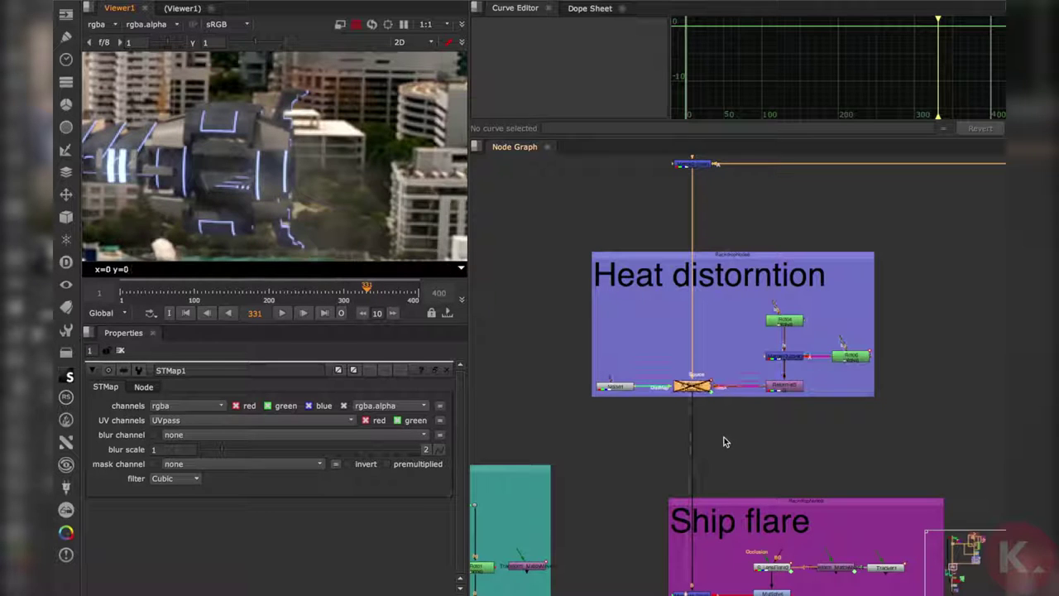
{"action": "scroll", "coordinate": [739, 414], "scroll_direction": "down", "scroll_amount": 5}
{"action": "middle_click_drag", "start_coordinate": [732, 585], "coordinate": [723, 409]}
{"action": "scroll", "coordinate": [720, 387], "scroll_direction": "up", "scroll_amount": 3}
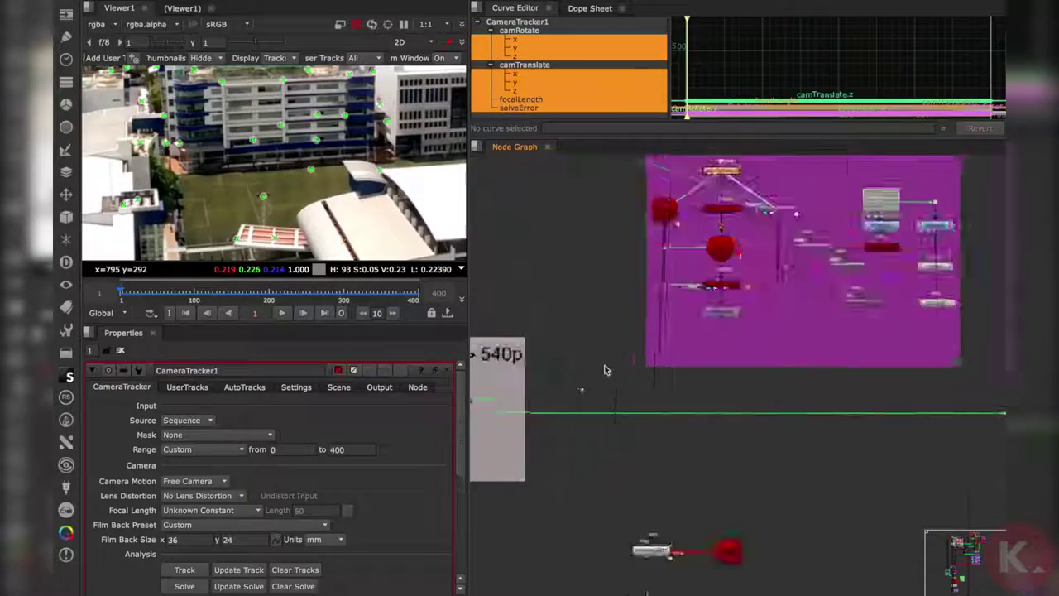
Step: Add a Reconcile3D node and place it in the empty area beside the Track3D group
{"action": "key", "text": "Tab"}
{"action": "type", "text": "r"}
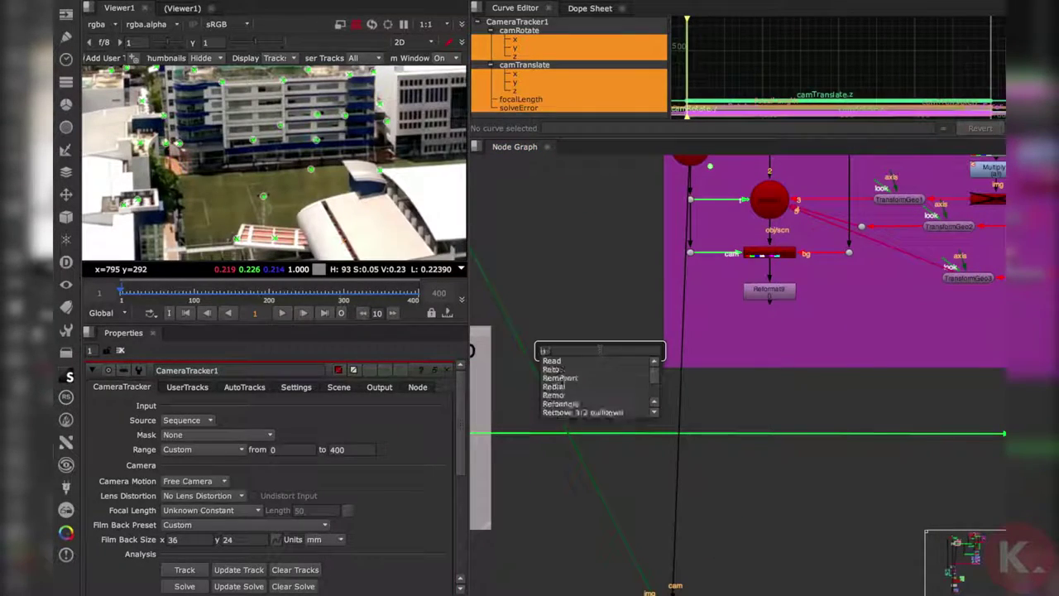
{"action": "type", "text": "ec"}
{"action": "key", "text": "Down"}
{"action": "key", "text": "Down"}
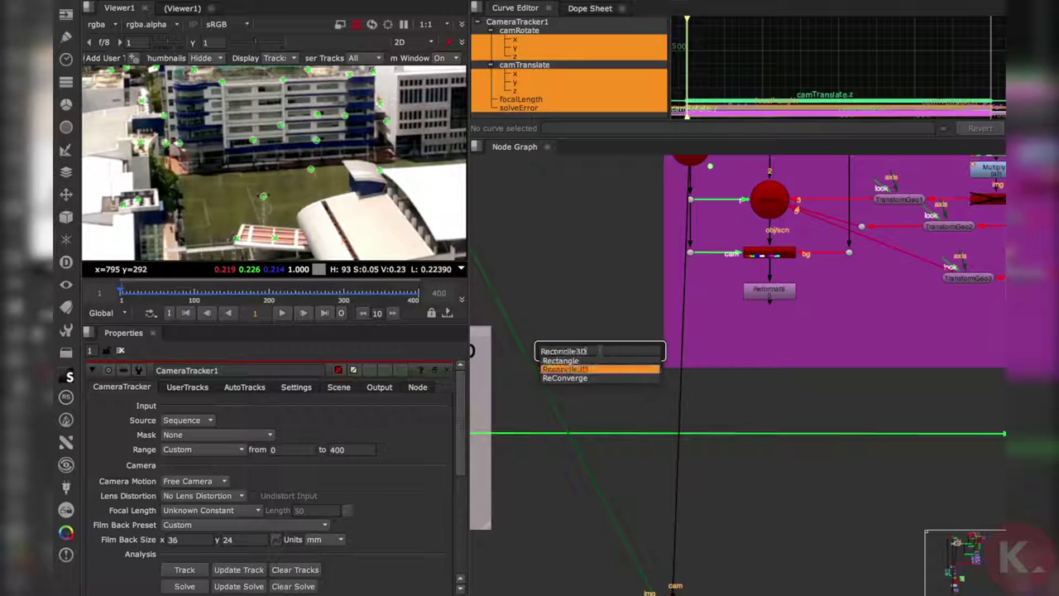
{"action": "key", "text": "Return"}
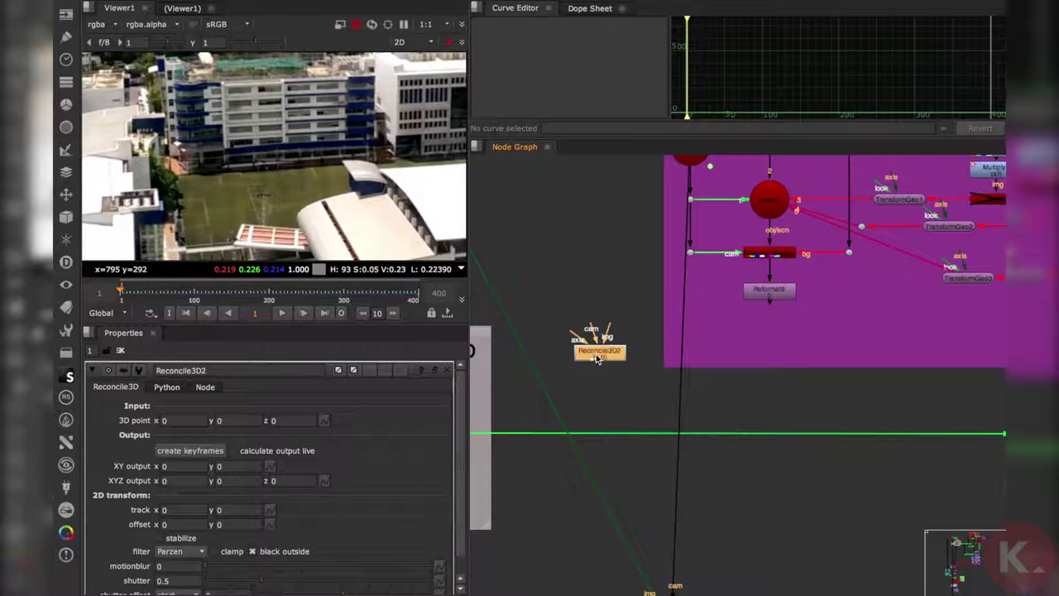
{"action": "left_click_drag", "start_coordinate": [597, 358], "coordinate": [598, 387]}
{"action": "scroll", "coordinate": [600, 386], "scroll_direction": "down", "scroll_amount": 4}
{"action": "scroll", "coordinate": [612, 411], "scroll_direction": "up", "scroll_amount": 6}
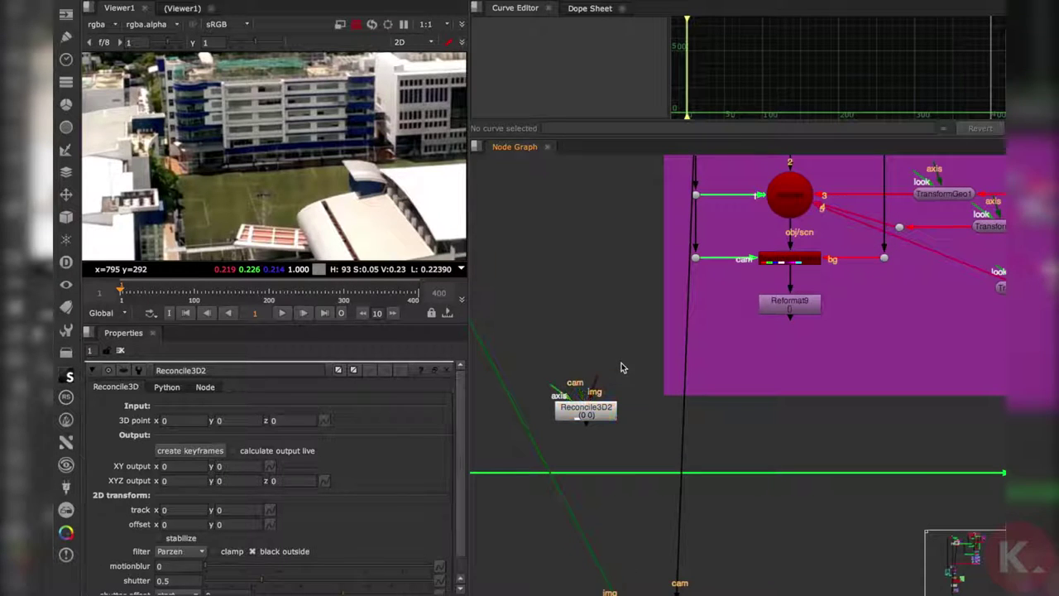
{"action": "scroll", "coordinate": [621, 367], "scroll_direction": "down", "scroll_amount": 3}
{"action": "scroll", "coordinate": [609, 416], "scroll_direction": "up", "scroll_amount": 3}
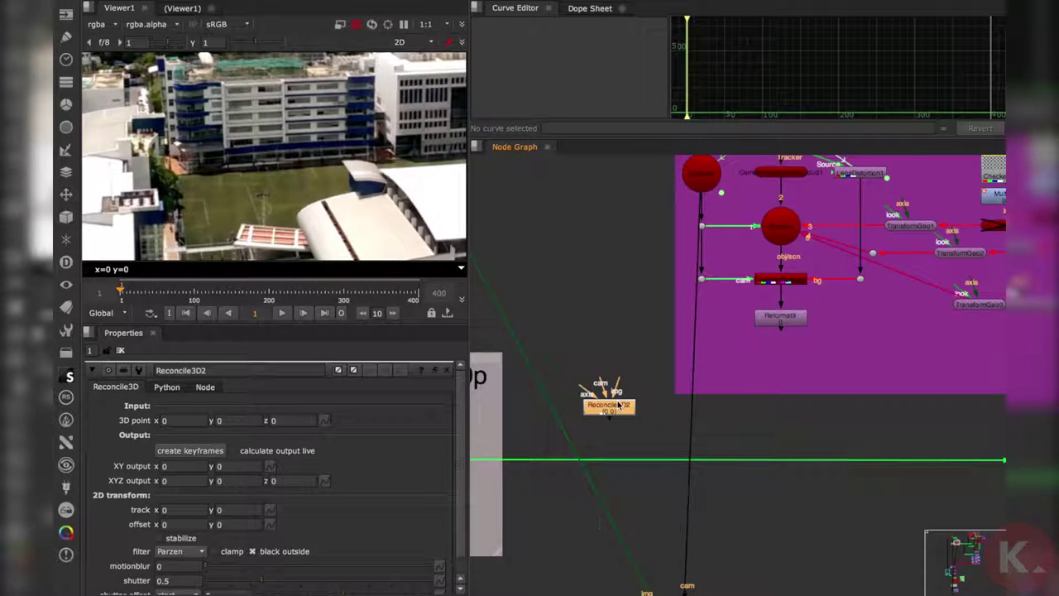
Step: Show the Reconcile3D2 node in the viewer and connect its img input to the source footage
{"action": "key", "text": "1"}
{"action": "scroll", "coordinate": [627, 401], "scroll_direction": "down", "scroll_amount": 3}
{"action": "middle_click_drag", "start_coordinate": [627, 402], "coordinate": [640, 446]}
{"action": "left_click_drag", "start_coordinate": [632, 439], "coordinate": [552, 308]}
{"action": "scroll", "coordinate": [666, 389], "scroll_direction": "up", "scroll_amount": 4}
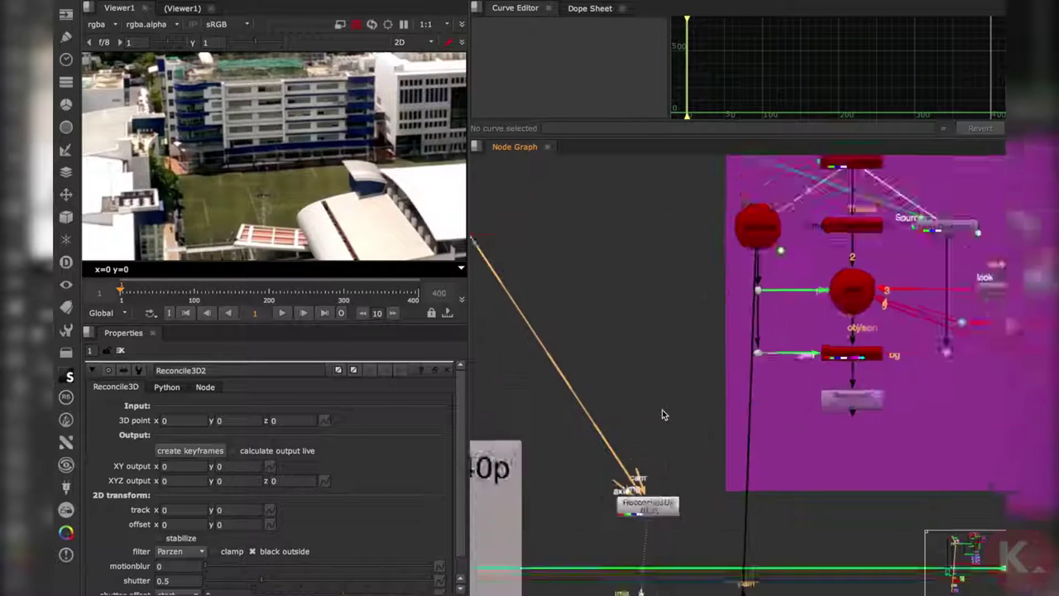
Step: Connect the cam input of Reconcile3D2 to the Track3D camera and move the node up next to the group
{"action": "left_click_drag", "start_coordinate": [653, 497], "coordinate": [761, 198]}
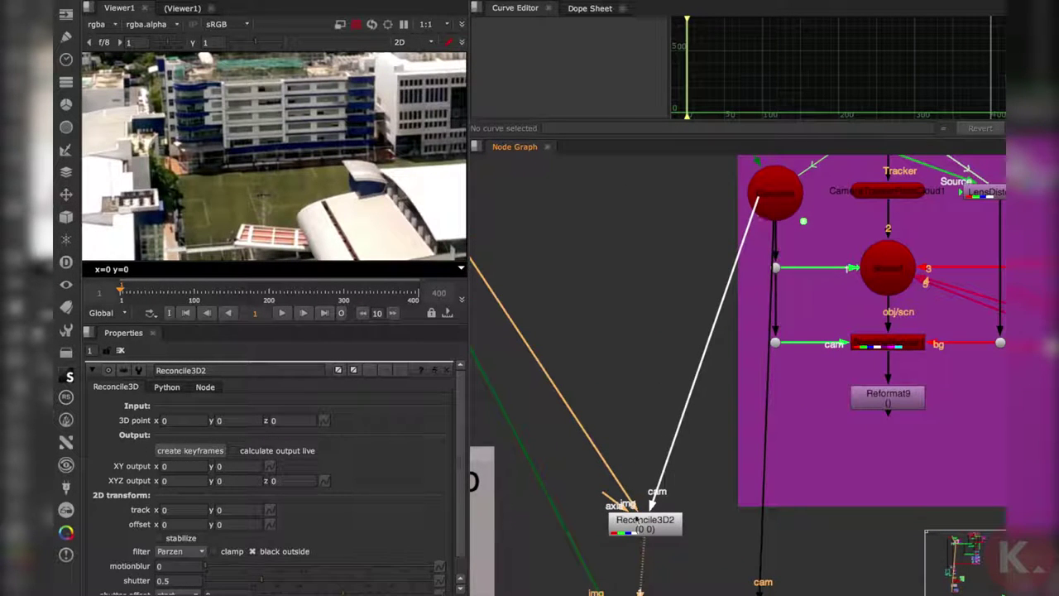
{"action": "scroll", "coordinate": [662, 493], "scroll_direction": "down", "scroll_amount": 4}
{"action": "scroll", "coordinate": [669, 489], "scroll_direction": "up", "scroll_amount": 4}
{"action": "left_click", "coordinate": [629, 494]}
{"action": "scroll", "coordinate": [629, 494], "scroll_direction": "down", "scroll_amount": 4}
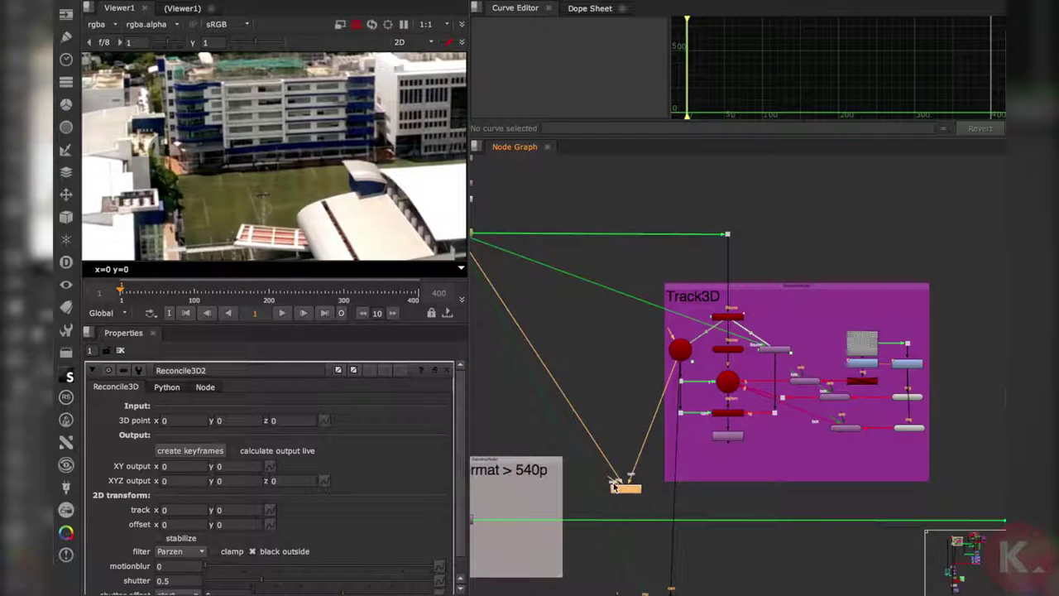
{"action": "middle_click_drag", "start_coordinate": [614, 487], "coordinate": [606, 443]}
{"action": "left_click_drag", "start_coordinate": [620, 453], "coordinate": [619, 368]}
{"action": "scroll", "coordinate": [619, 367], "scroll_direction": "up", "scroll_amount": 4}
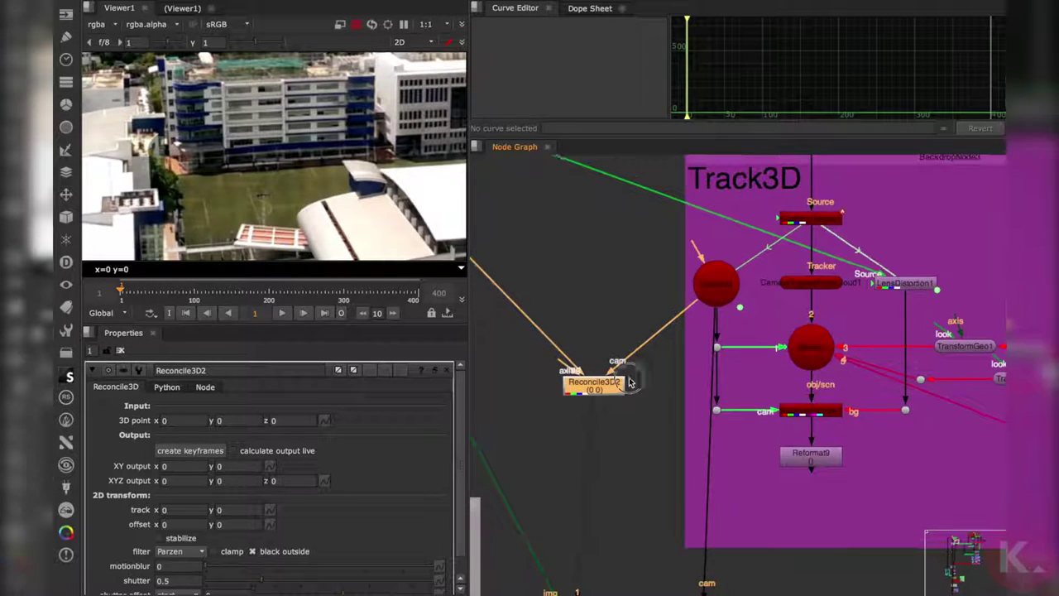
{"action": "left_click_drag", "start_coordinate": [540, 402], "coordinate": [535, 407]}
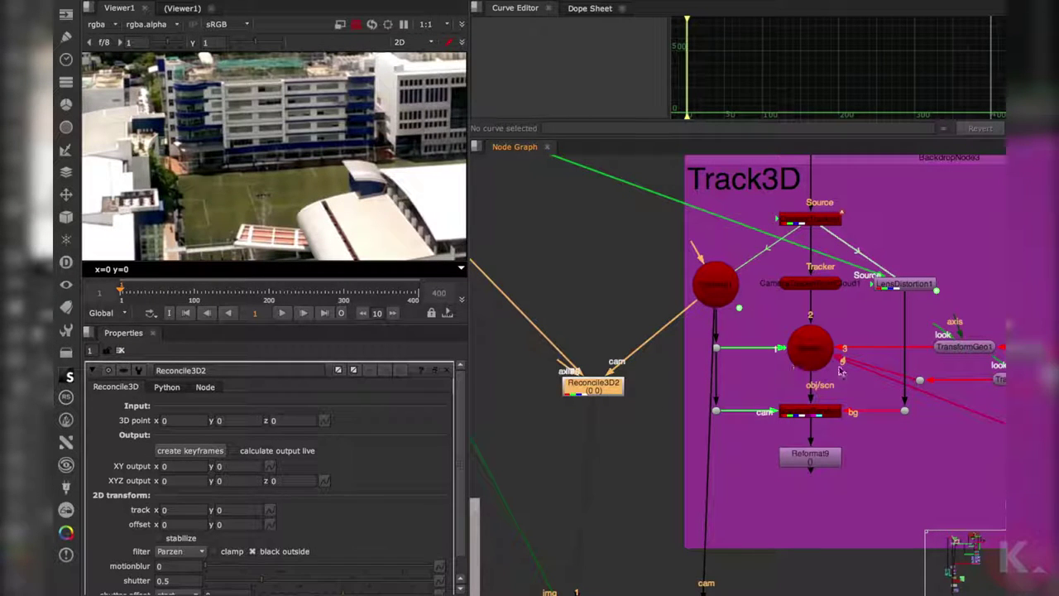
Step: Open CameraTracker1 and create an Axis from the track point on the corner of the building's roof
{"action": "double_click", "coordinate": [810, 219]}
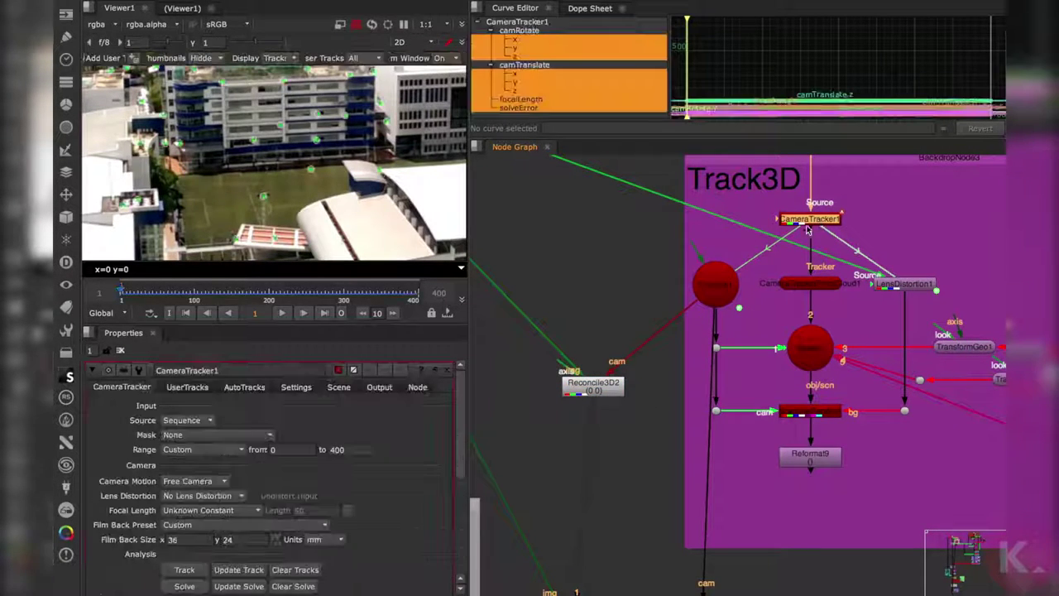
{"action": "middle_click_drag", "start_coordinate": [291, 155], "coordinate": [275, 178]}
{"action": "scroll", "coordinate": [278, 168], "scroll_direction": "up", "scroll_amount": 3}
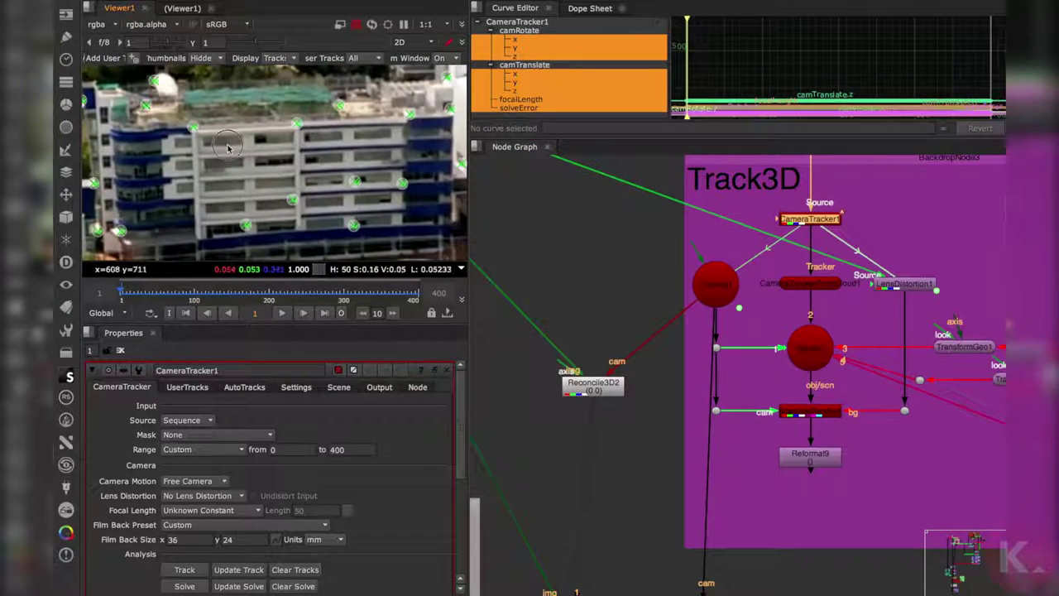
{"action": "scroll", "coordinate": [276, 177], "scroll_direction": "up", "scroll_amount": 3}
{"action": "right_click", "coordinate": [222, 148]}
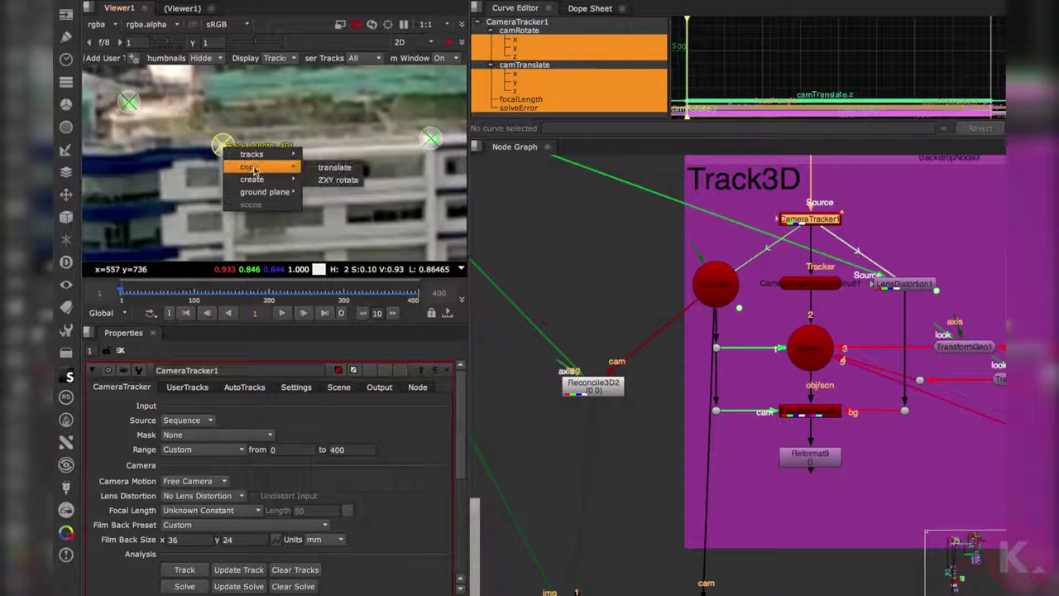
{"action": "mouse_move", "coordinate": [256, 178]}
{"action": "left_click", "coordinate": [328, 182]}
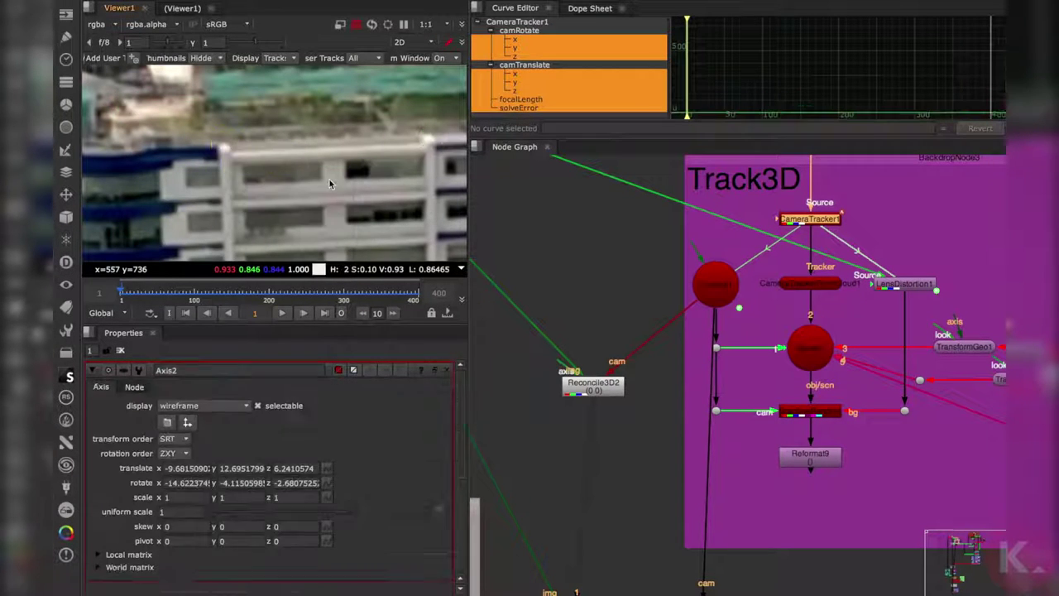
Step: Place the new Axis above Reconcile3D2, connect it to the axis input, and check its position in the 3D view
{"action": "left_click_drag", "start_coordinate": [717, 238], "coordinate": [582, 287]}
{"action": "left_click_drag", "start_coordinate": [560, 367], "coordinate": [594, 304]}
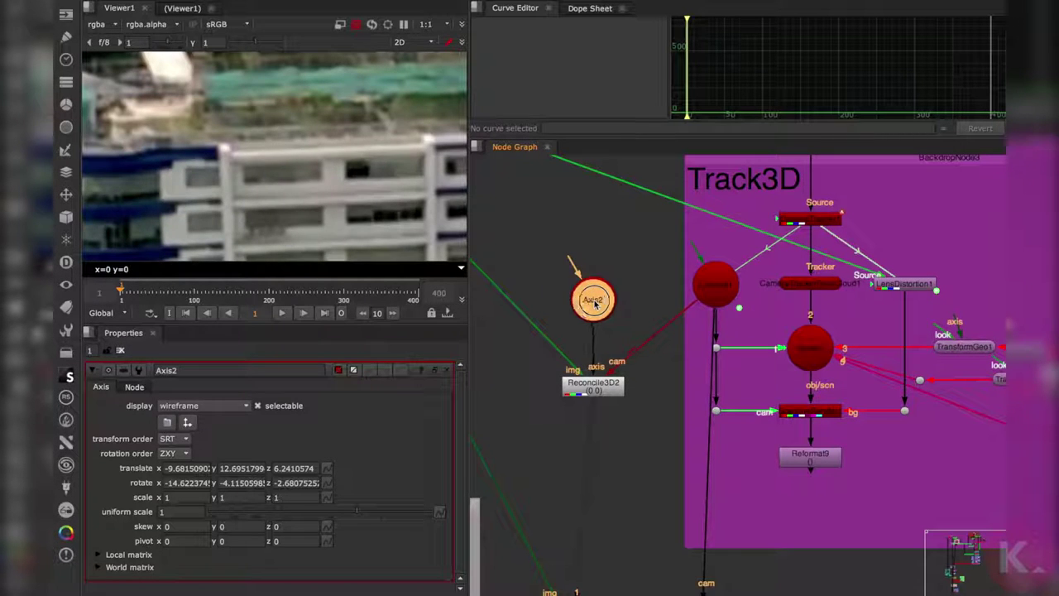
{"action": "key", "text": "Tab"}
{"action": "left_click_drag", "start_coordinate": [130, 162], "coordinate": [240, 178], "text": "ctrl"}
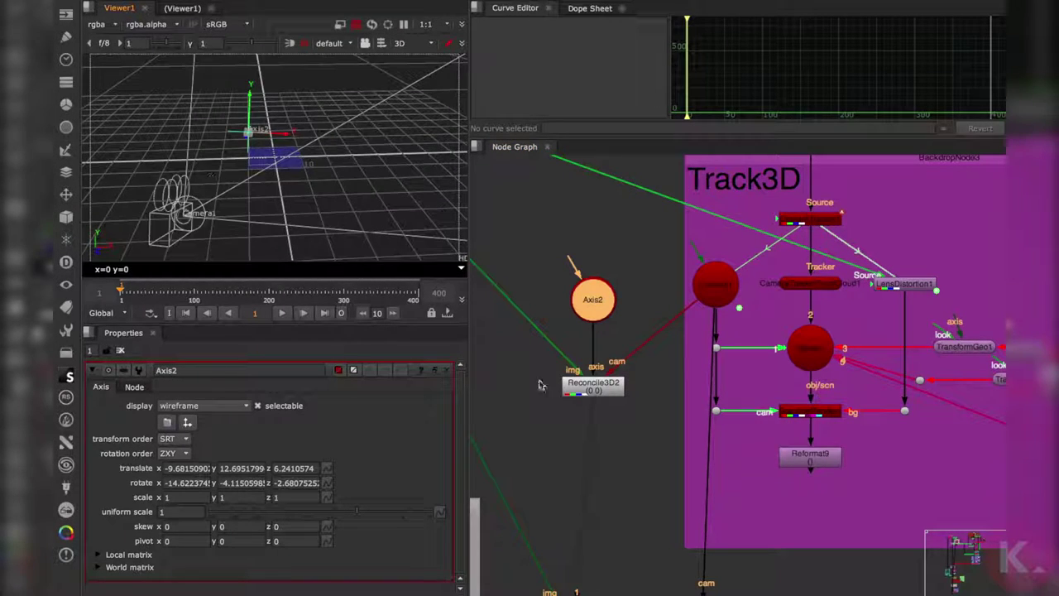
{"action": "left_click", "coordinate": [586, 388]}
{"action": "key", "text": "Tab"}
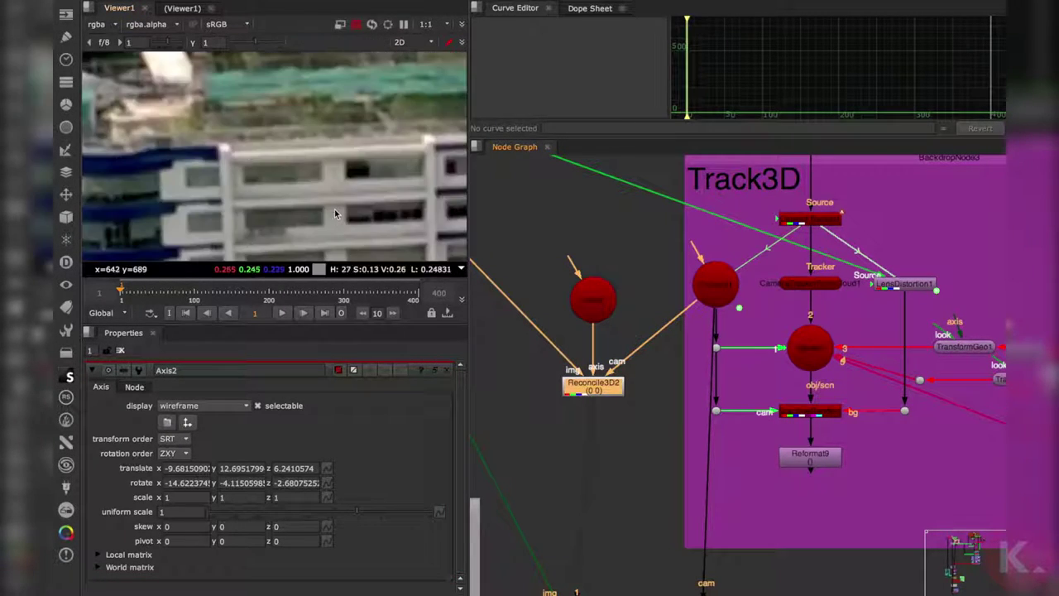
Step: Create keyframes in Reconcile3D2 for the global frame range, cancelling the calculation at about frame 90
{"action": "scroll", "coordinate": [322, 207], "scroll_direction": "down", "scroll_amount": 3}
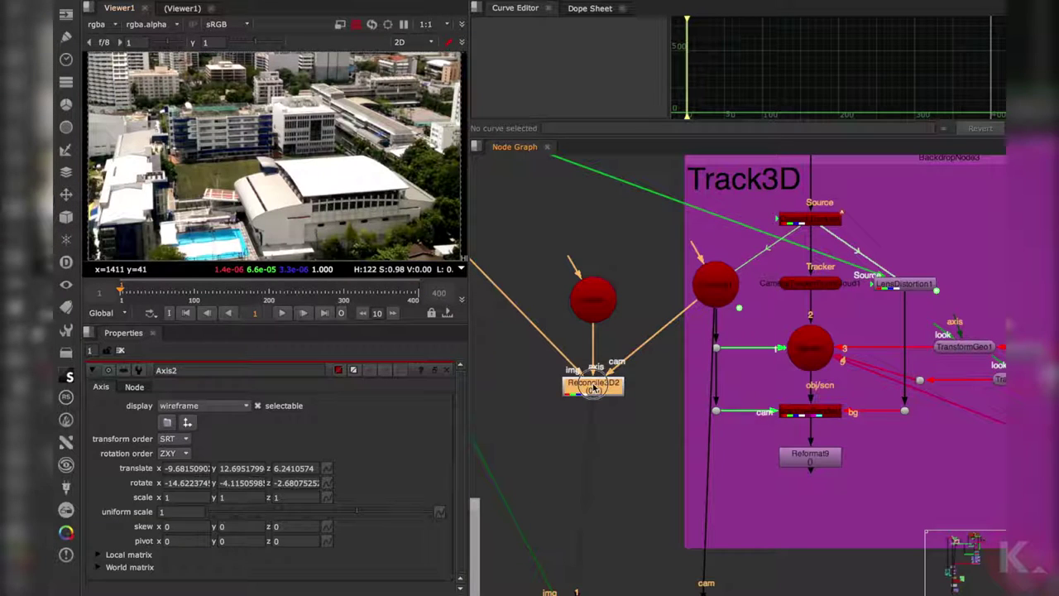
{"action": "double_click", "coordinate": [590, 386]}
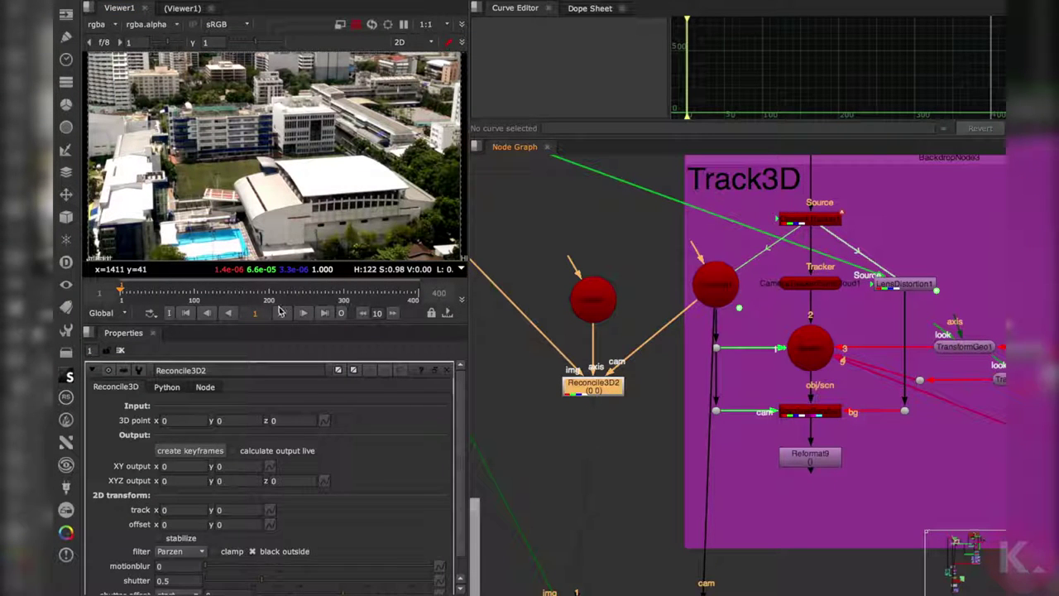
{"action": "scroll", "coordinate": [222, 448], "scroll_direction": "down", "scroll_amount": 1}
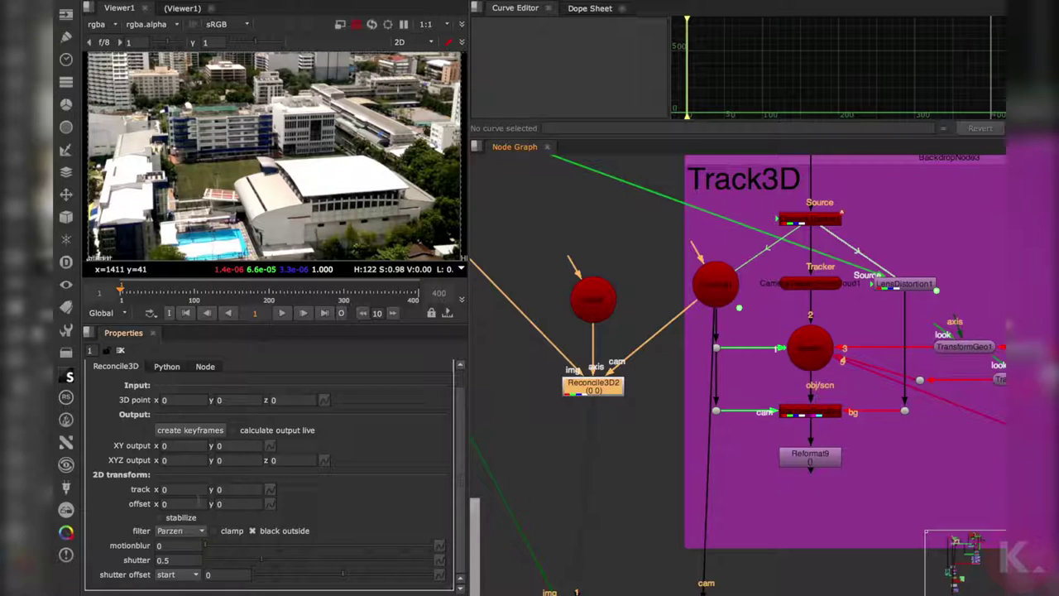
{"action": "scroll", "coordinate": [220, 484], "scroll_direction": "up", "scroll_amount": 1}
{"action": "left_click", "coordinate": [192, 450]}
{"action": "left_click", "coordinate": [506, 266]}
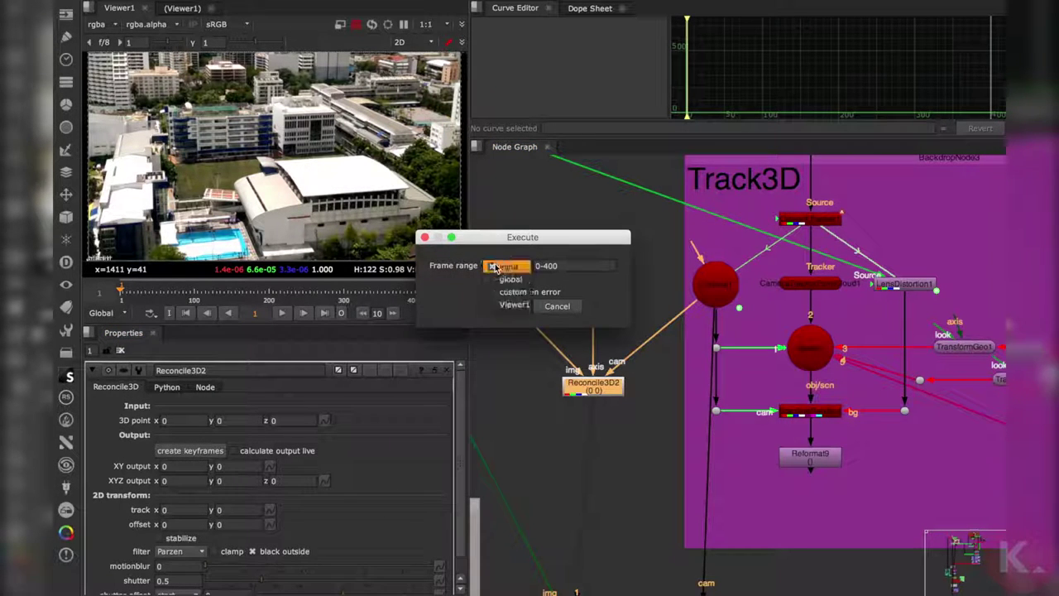
{"action": "left_click", "coordinate": [530, 280]}
{"action": "left_click", "coordinate": [505, 307]}
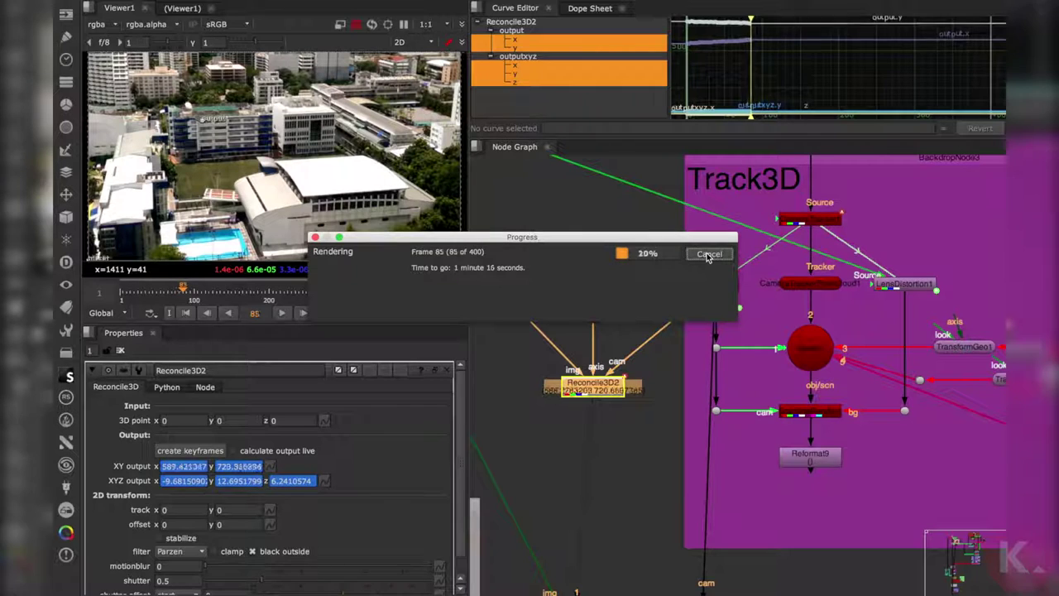
{"action": "left_click", "coordinate": [707, 256]}
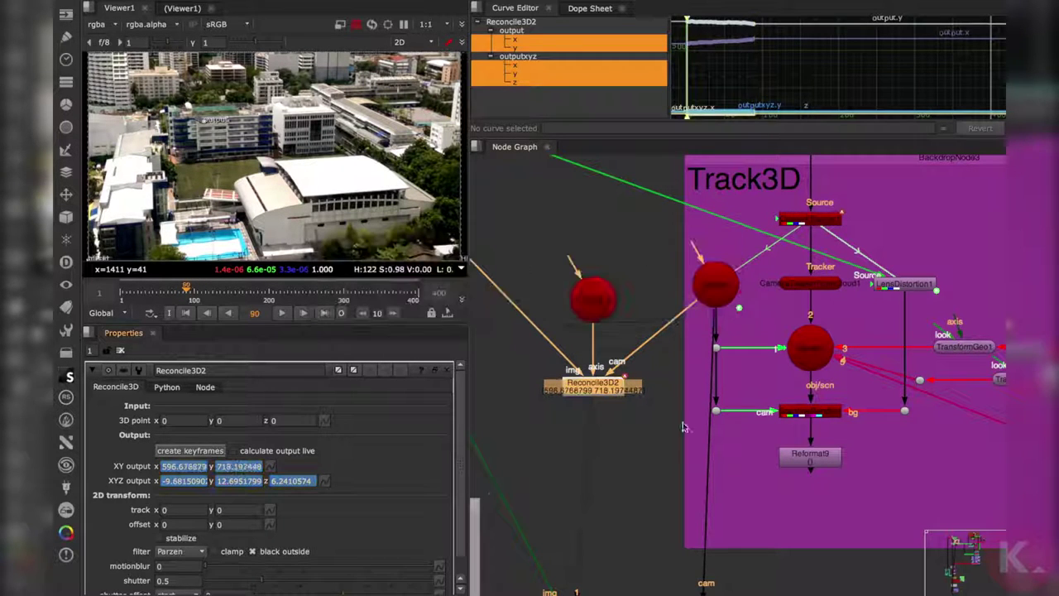
Step: Check the Reconcile3D2 output point in the viewer and copy the animation of its XY output
{"action": "scroll", "coordinate": [629, 455], "scroll_direction": "down", "scroll_amount": 2}
{"action": "left_click", "coordinate": [638, 471]}
{"action": "scroll", "coordinate": [362, 198], "scroll_direction": "down", "scroll_amount": 3}
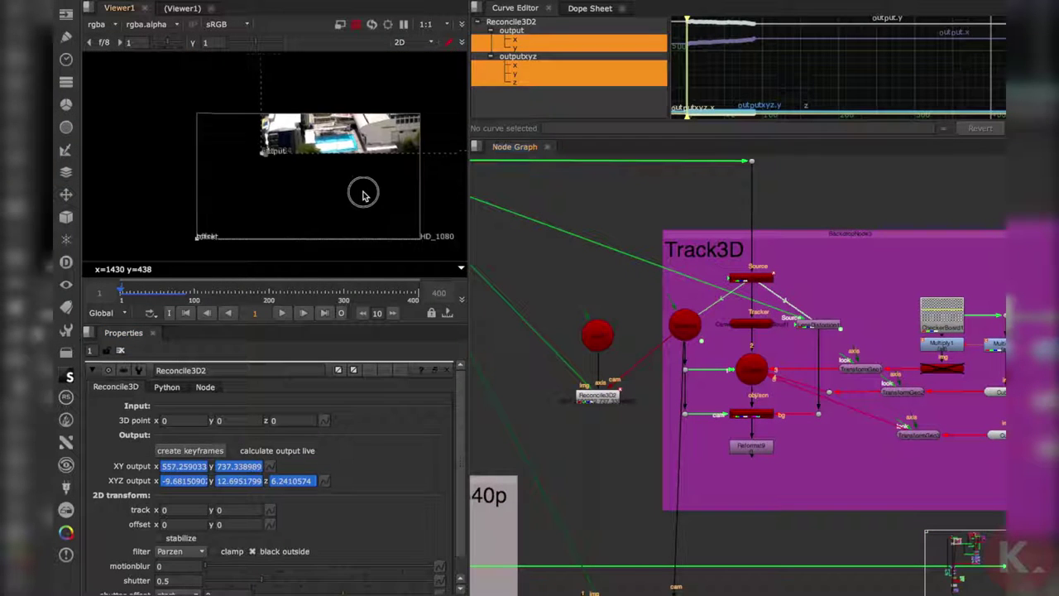
{"action": "middle_click_drag", "start_coordinate": [362, 195], "coordinate": [337, 218]}
{"action": "scroll", "coordinate": [340, 212], "scroll_direction": "up", "scroll_amount": 2}
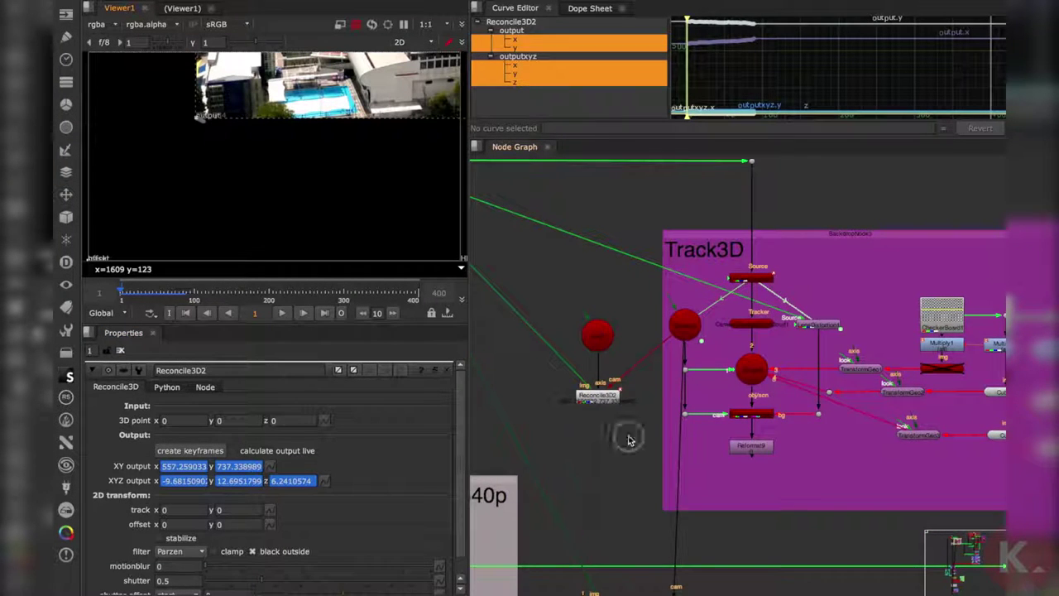
{"action": "scroll", "coordinate": [628, 440], "scroll_direction": "up", "scroll_amount": 5}
{"action": "left_click", "coordinate": [610, 305]}
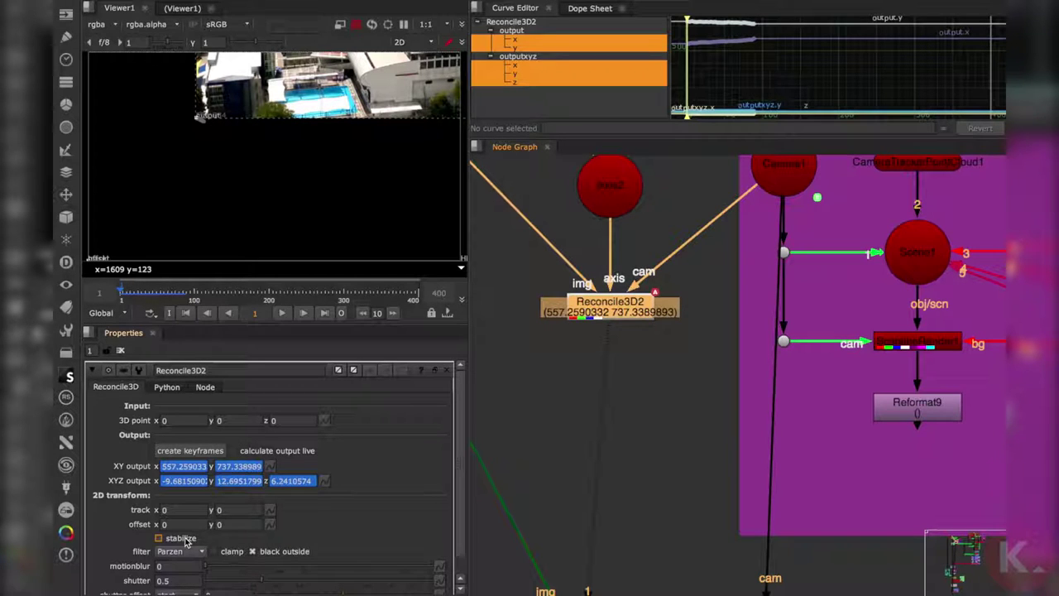
{"action": "scroll", "coordinate": [221, 548], "scroll_direction": "down", "scroll_amount": 1}
{"action": "scroll", "coordinate": [220, 548], "scroll_direction": "up", "scroll_amount": 1}
{"action": "right_click", "coordinate": [273, 467]}
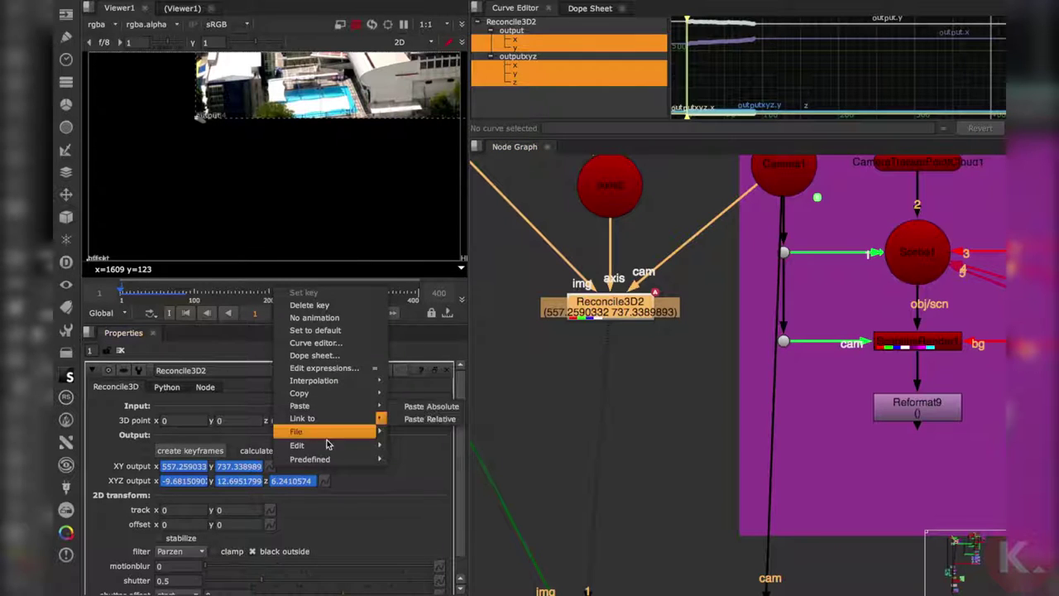
{"action": "mouse_move", "coordinate": [376, 393]}
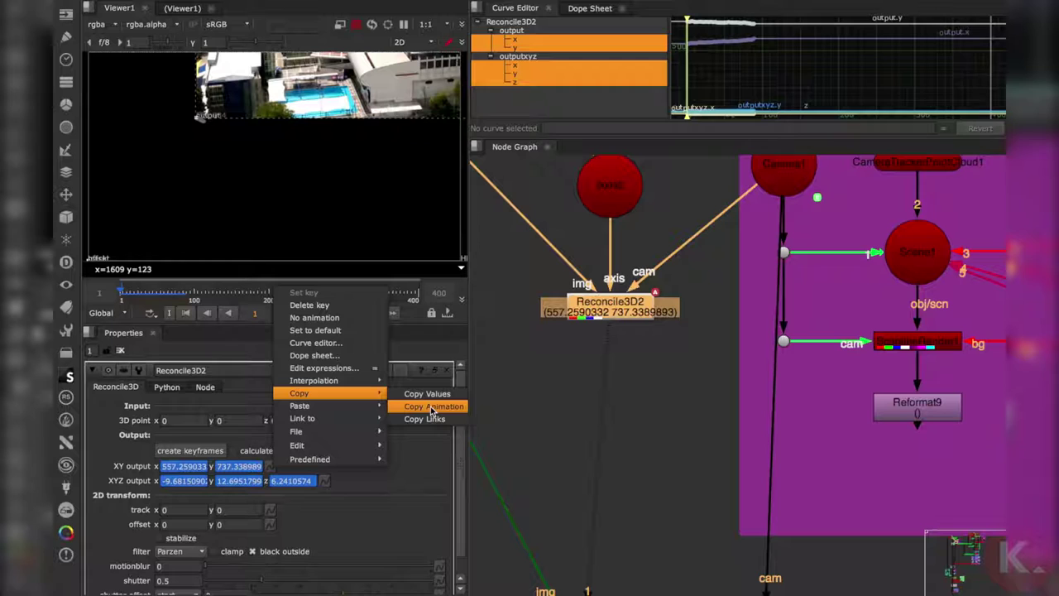
{"action": "left_click", "coordinate": [431, 406]}
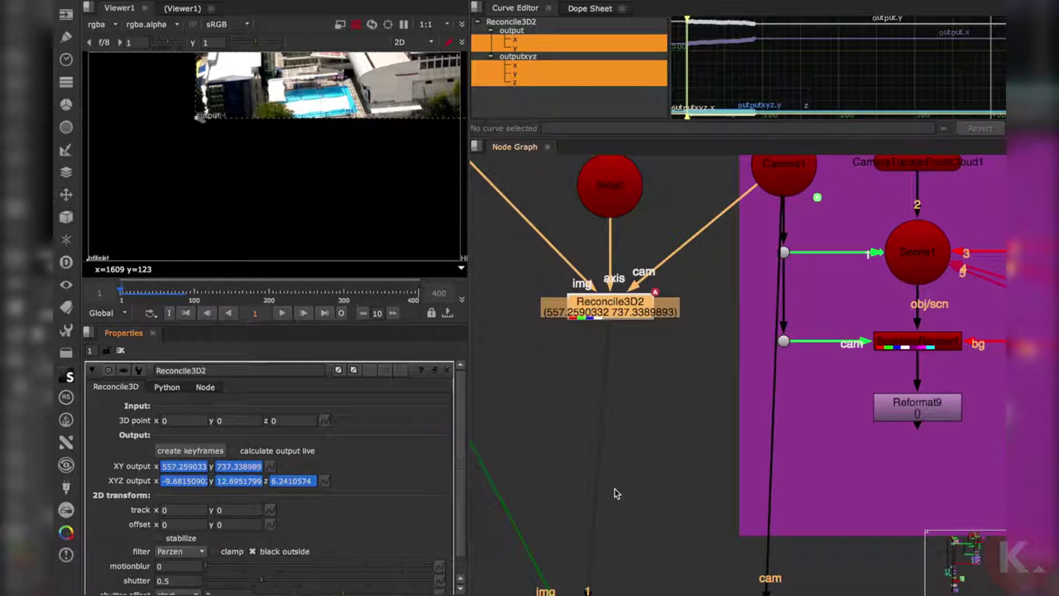
Step: Go to the Atmosphere flare group and show its Merge16 result in the viewer
{"action": "left_click", "coordinate": [615, 496]}
{"action": "scroll", "coordinate": [614, 518], "scroll_direction": "down", "scroll_amount": 10}
{"action": "middle_click_drag", "start_coordinate": [613, 580], "coordinate": [634, 301]}
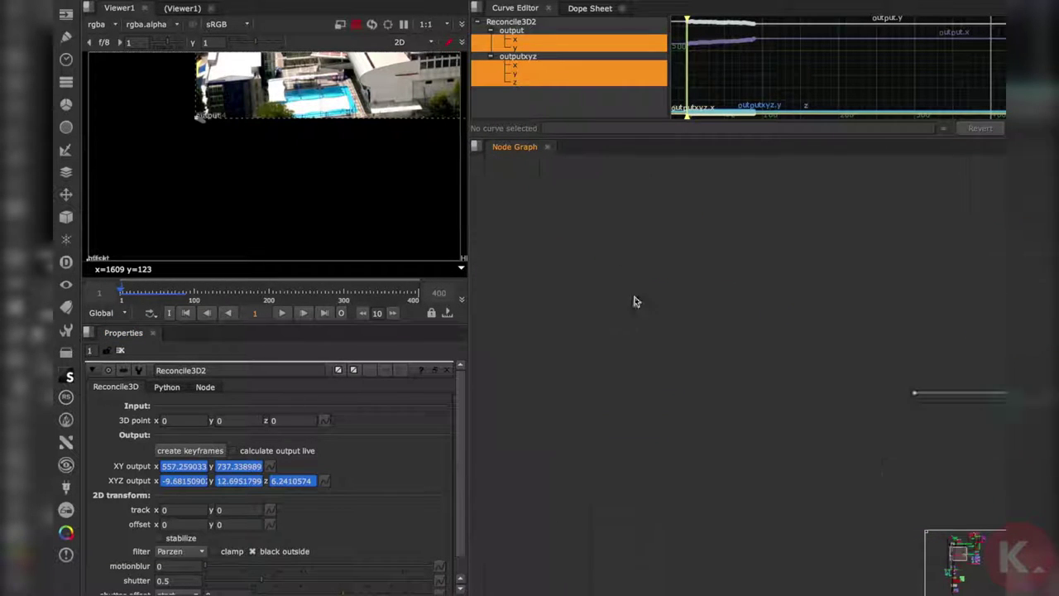
{"action": "middle_click_drag", "start_coordinate": [608, 539], "coordinate": [598, 177]}
{"action": "scroll", "coordinate": [571, 462], "scroll_direction": "down", "scroll_amount": 5}
{"action": "middle_click_drag", "start_coordinate": [566, 517], "coordinate": [582, 292]}
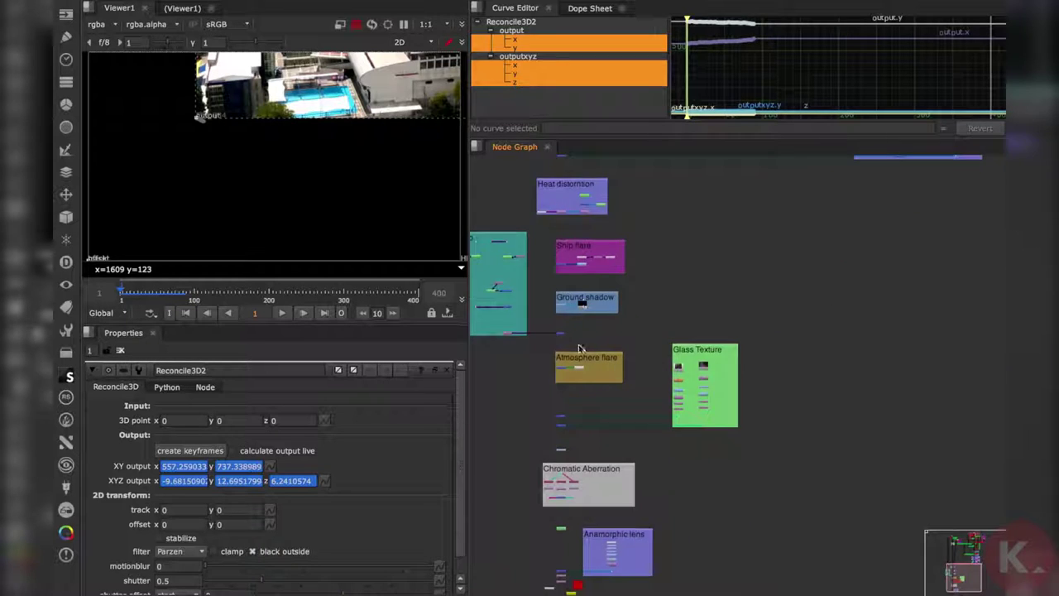
{"action": "scroll", "coordinate": [579, 347], "scroll_direction": "up", "scroll_amount": 6}
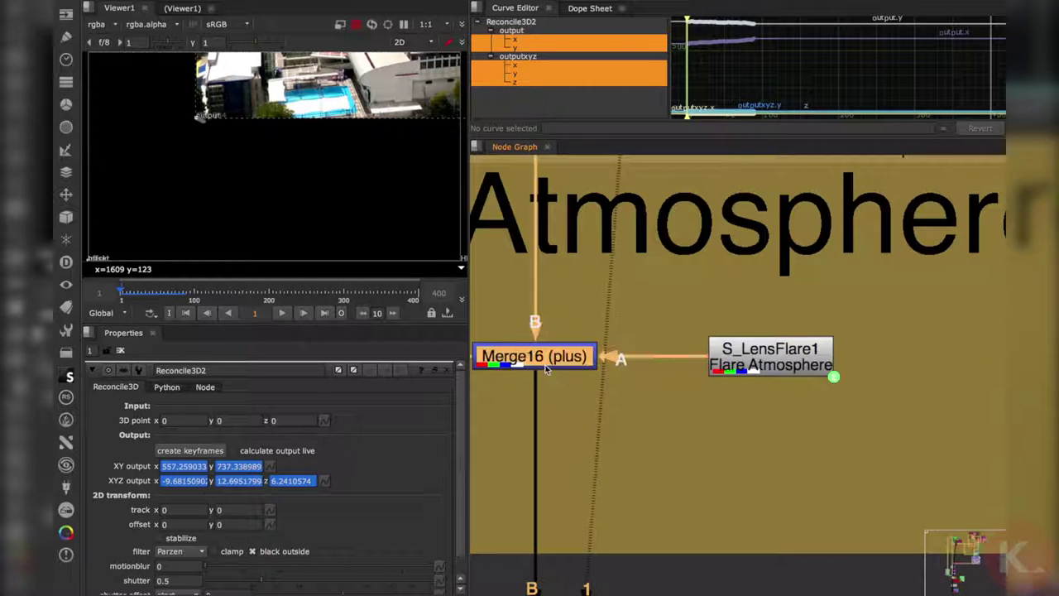
{"action": "key", "text": "1"}
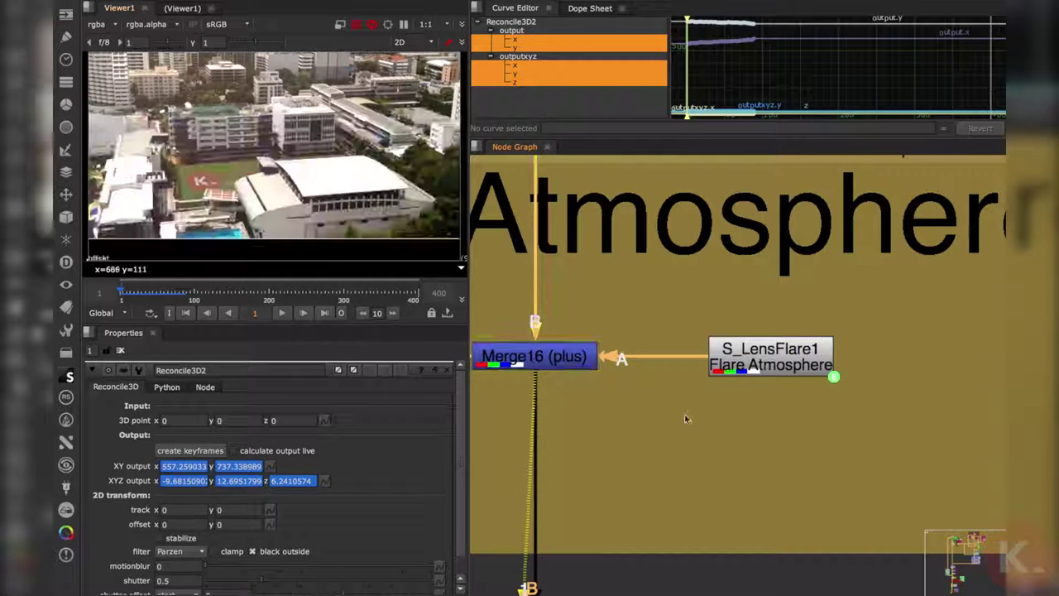
Step: Open S_LensFlare1, view the flare on its own, and bring up the Paste Absolute option for its Hotspot animation
{"action": "left_click", "coordinate": [740, 350]}
{"action": "double_click", "coordinate": [740, 351]}
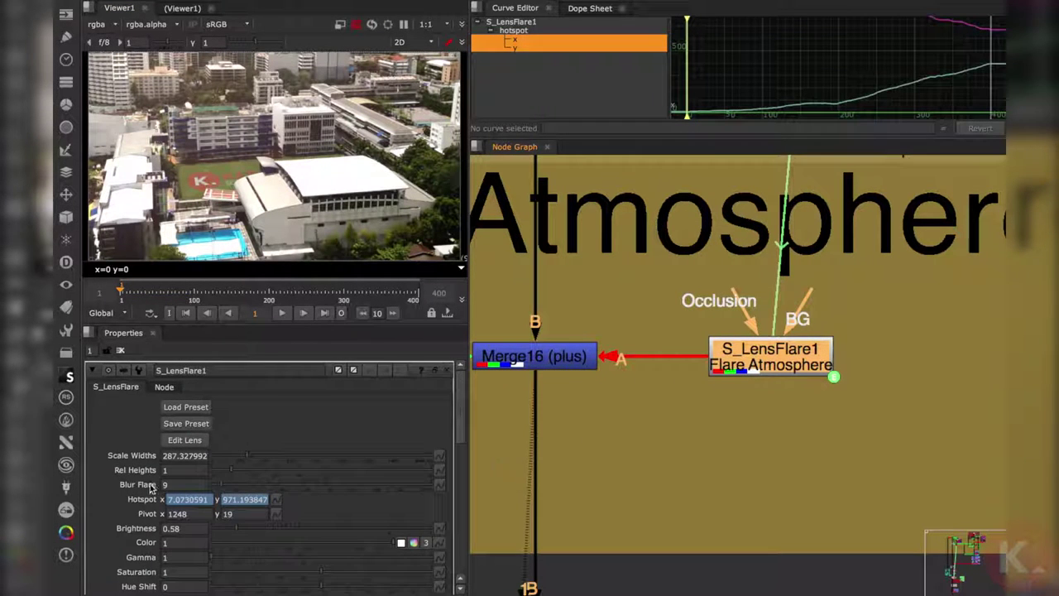
{"action": "scroll", "coordinate": [240, 214], "scroll_direction": "down", "scroll_amount": 1}
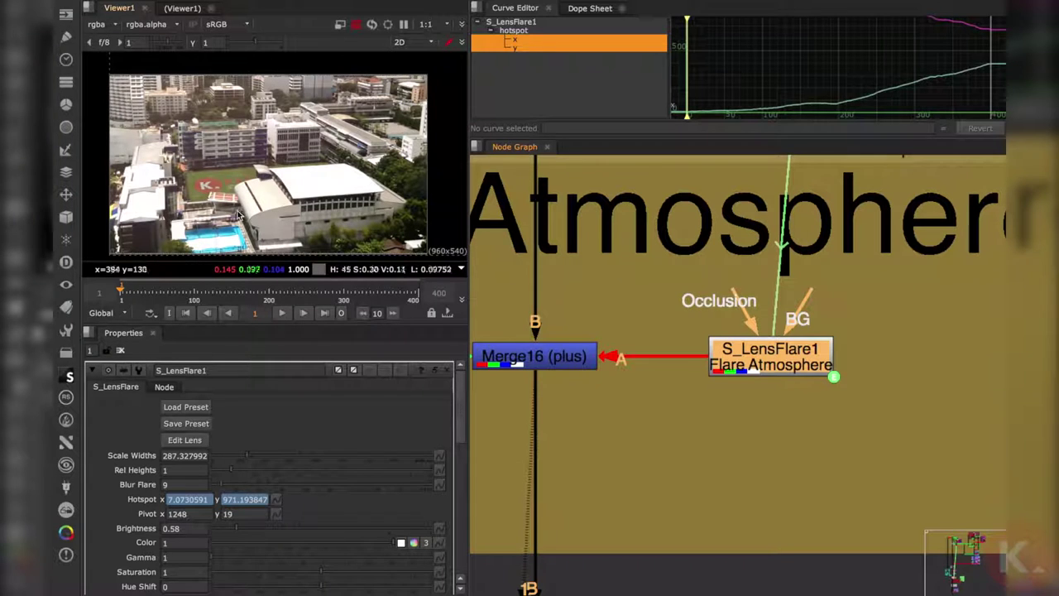
{"action": "key", "text": "1"}
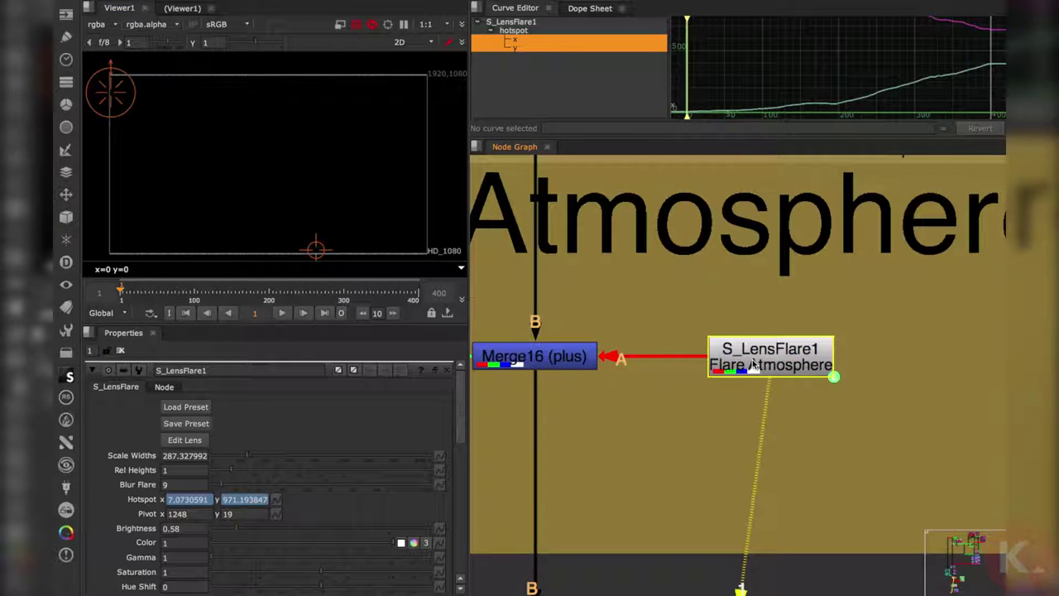
{"action": "left_click", "coordinate": [277, 500]}
{"action": "mouse_move", "coordinate": [384, 440]}
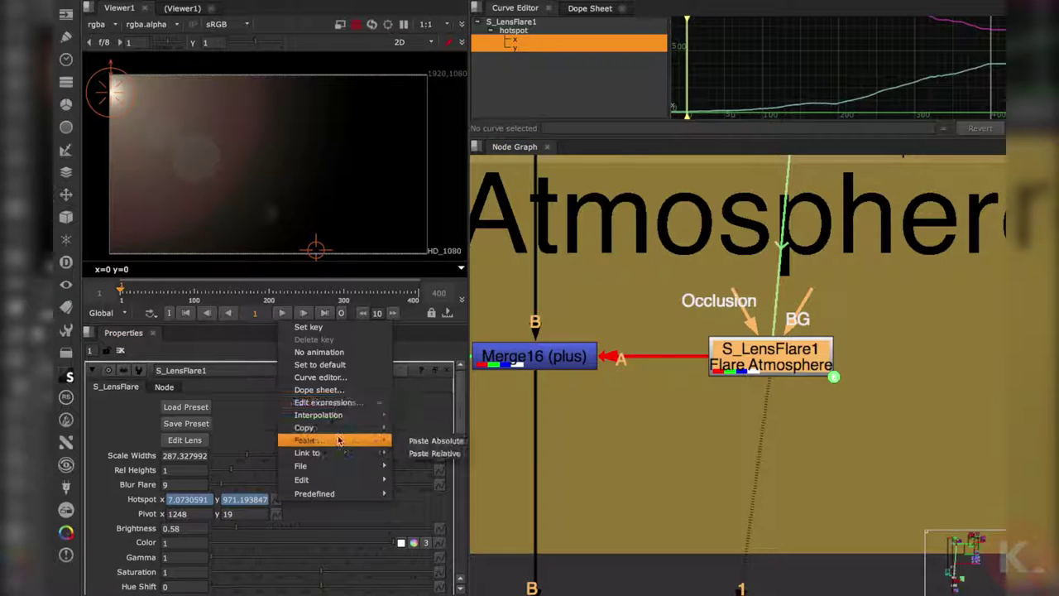
{"action": "left_click", "coordinate": [436, 440]}
Step: Return the viewer from the isolated flare to the merged shot at the Atmosphere flare group
{"action": "scroll", "coordinate": [651, 433], "scroll_direction": "down", "scroll_amount": 6}
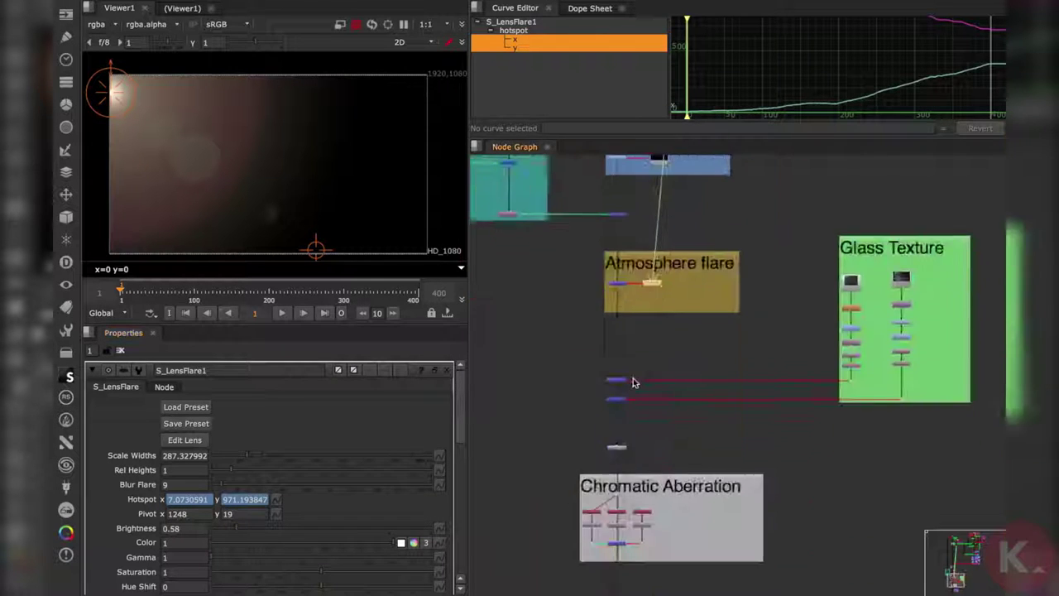
{"action": "middle_click_drag", "start_coordinate": [625, 349], "coordinate": [624, 338]}
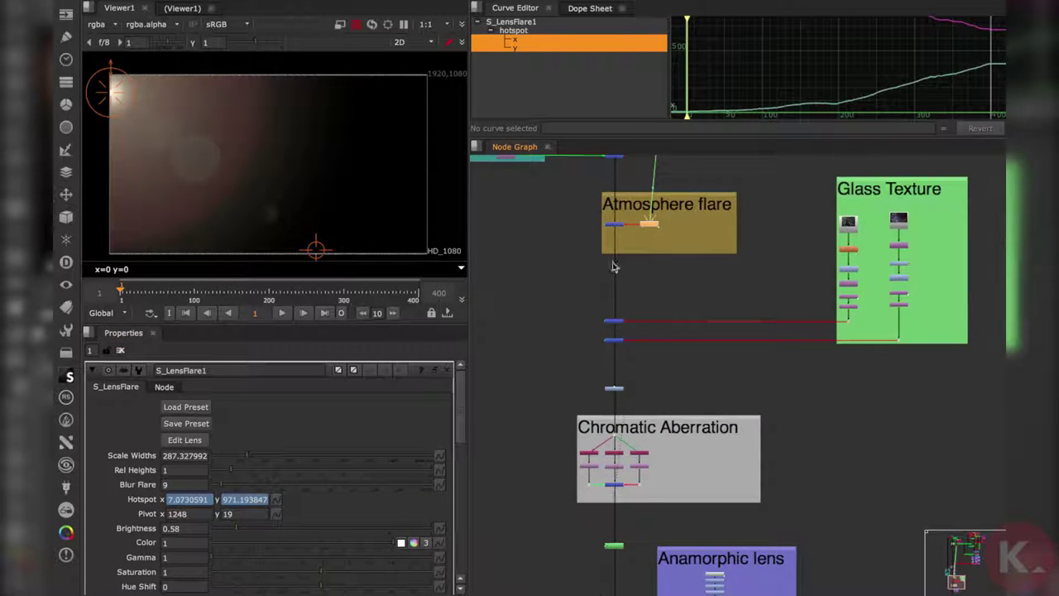
{"action": "left_click", "coordinate": [616, 225]}
{"action": "key", "text": "1"}
Step: Select the two Glass Texture merges and toggle them off and on to compare the texture close up
{"action": "left_click", "coordinate": [545, 345]}
{"action": "left_click_drag", "start_coordinate": [566, 300], "coordinate": [626, 327]}
{"action": "middle_click_drag", "start_coordinate": [749, 282], "coordinate": [736, 299]}
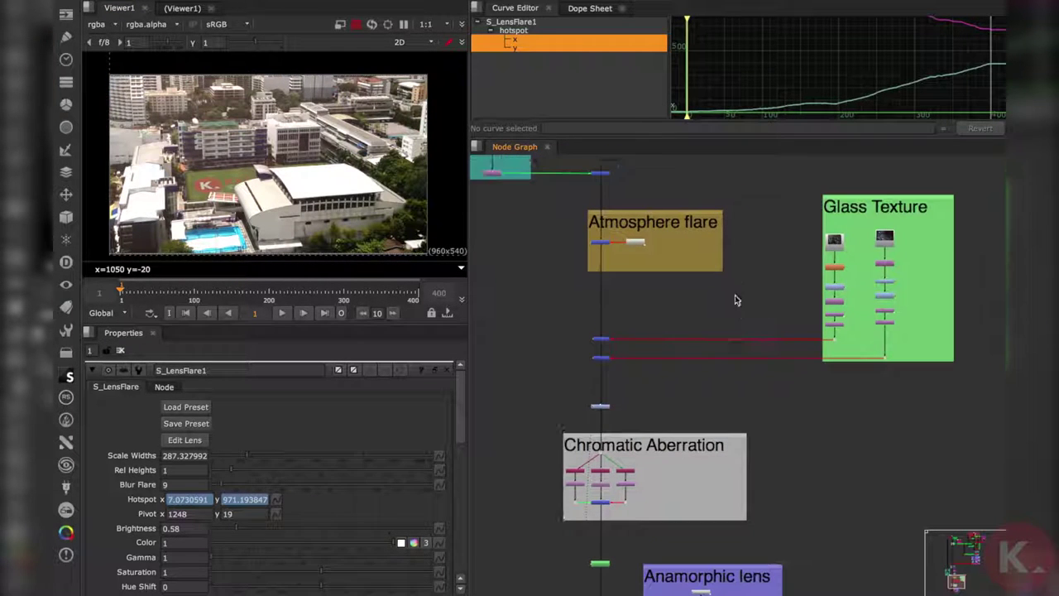
{"action": "left_click_drag", "start_coordinate": [584, 364], "coordinate": [621, 370]}
{"action": "left_click", "coordinate": [573, 365]}
{"action": "middle_click_drag", "start_coordinate": [400, 169], "coordinate": [413, 179]}
{"action": "left_click_drag", "start_coordinate": [565, 321], "coordinate": [662, 394]}
{"action": "scroll", "coordinate": [323, 229], "scroll_direction": "up", "scroll_amount": 3}
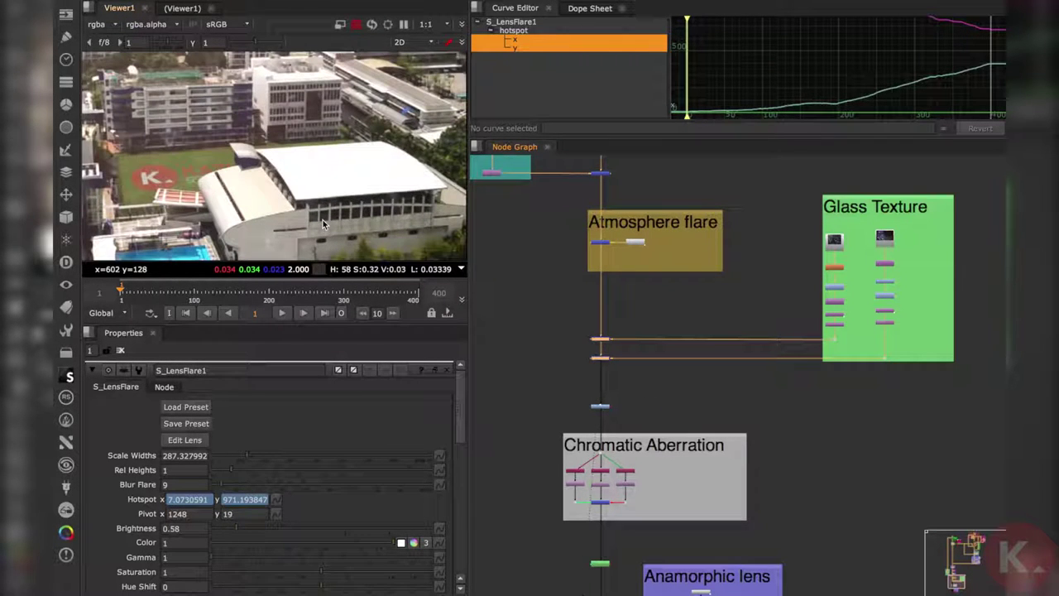
{"action": "middle_click_drag", "start_coordinate": [633, 373], "coordinate": [632, 358]}
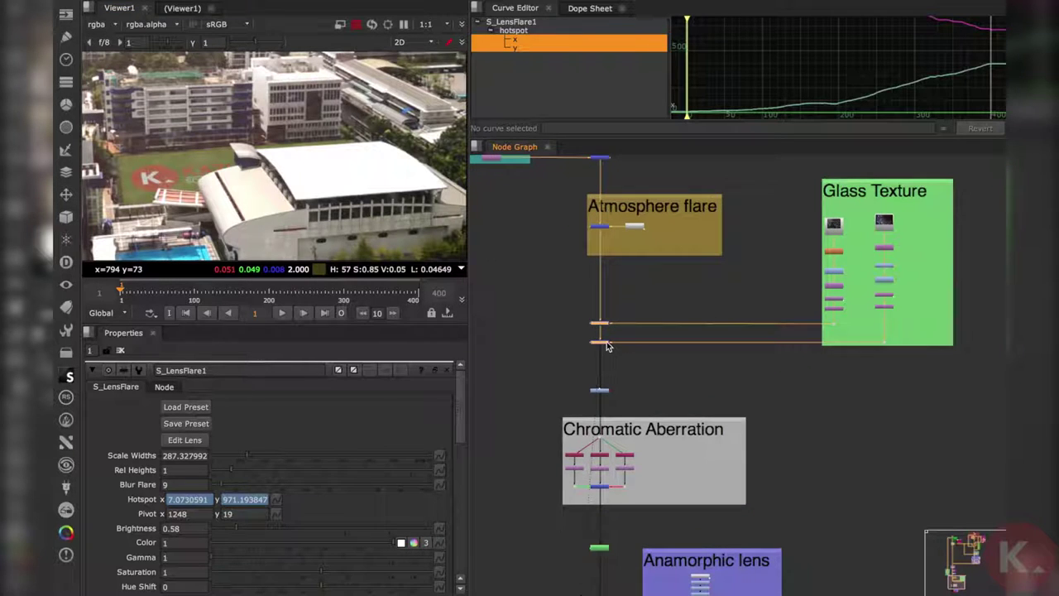
{"action": "key", "text": "d"}
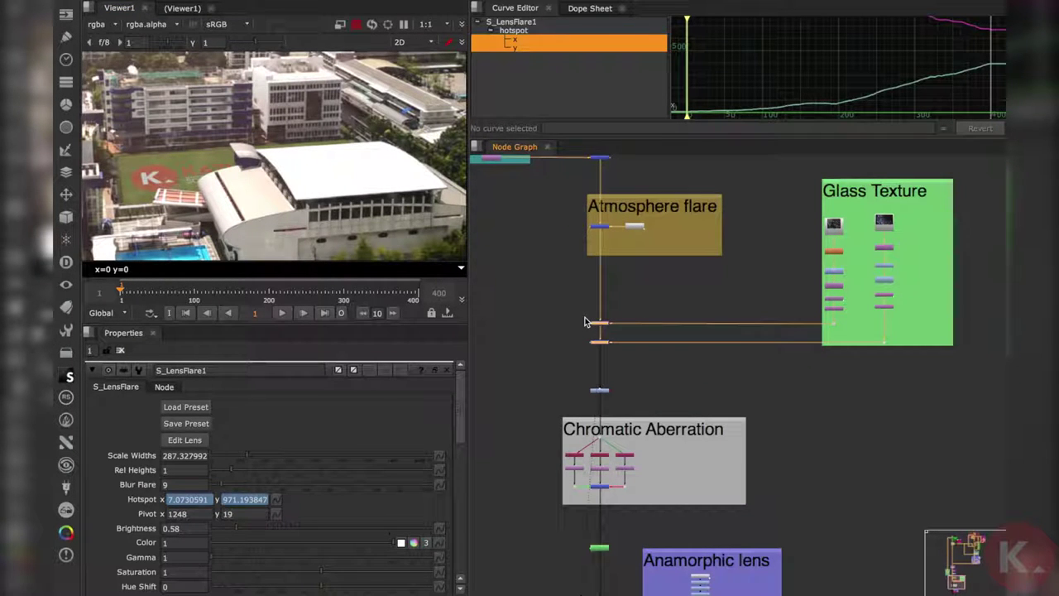
Step: View the first texture image of the Glass Texture group on its own
{"action": "scroll", "coordinate": [723, 296], "scroll_direction": "up", "scroll_amount": 3}
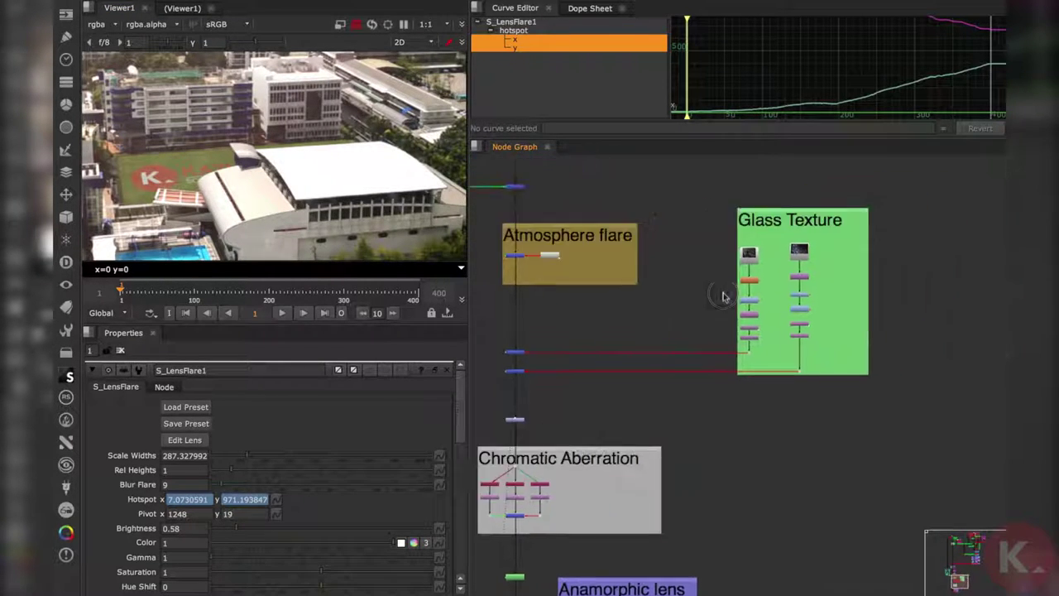
{"action": "key", "text": "1"}
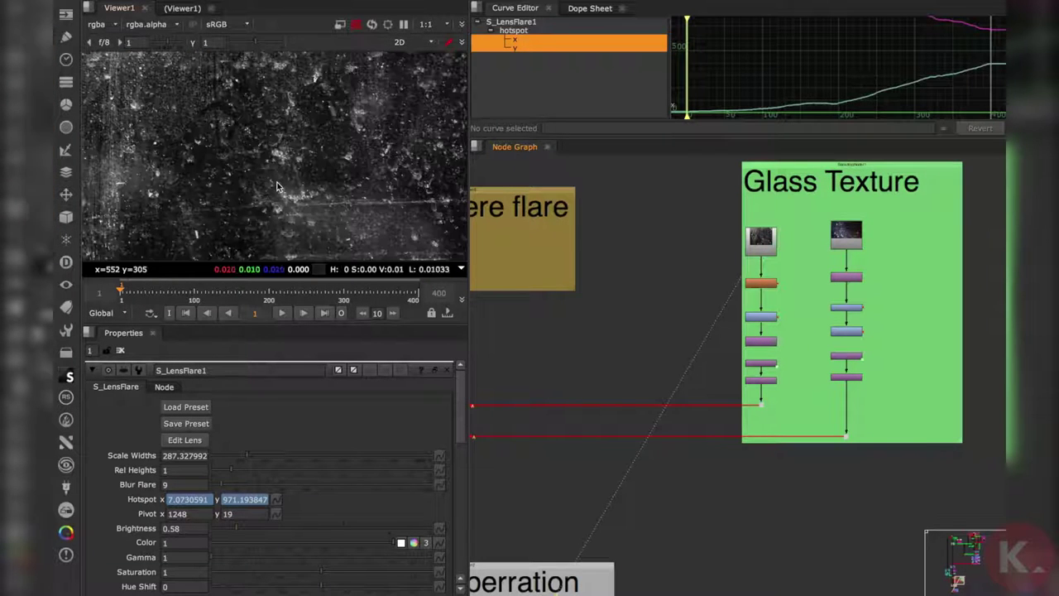
Step: View the second texture image of the Glass Texture group on its own and close all open node properties
{"action": "left_click", "coordinate": [839, 240]}
{"action": "key", "text": "1"}
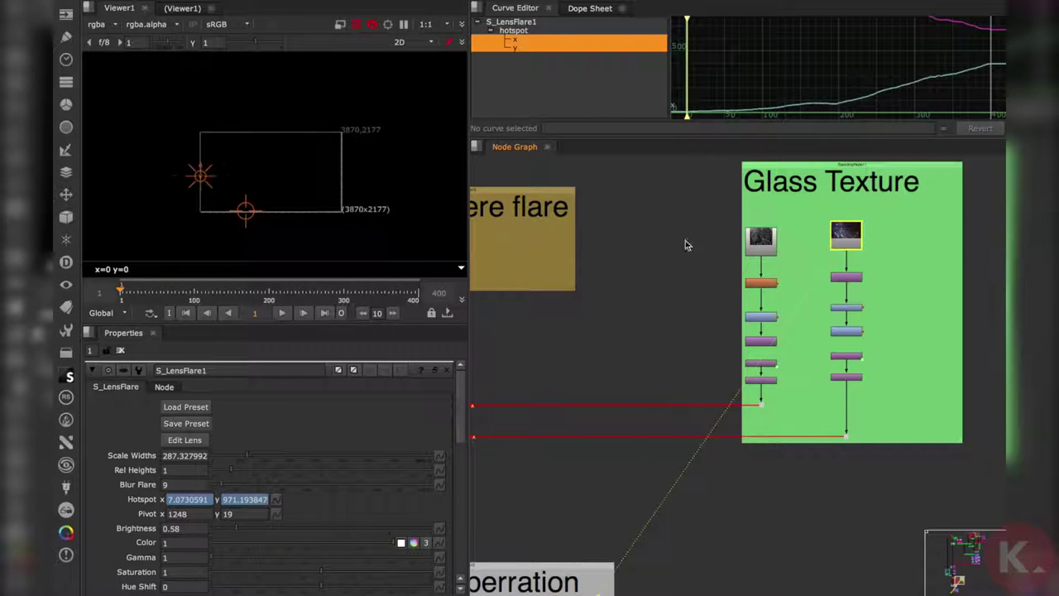
{"action": "left_click", "coordinate": [686, 244]}
{"action": "scroll", "coordinate": [298, 182], "scroll_direction": "up", "scroll_amount": 5}
{"action": "scroll", "coordinate": [306, 188], "scroll_direction": "down", "scroll_amount": 2}
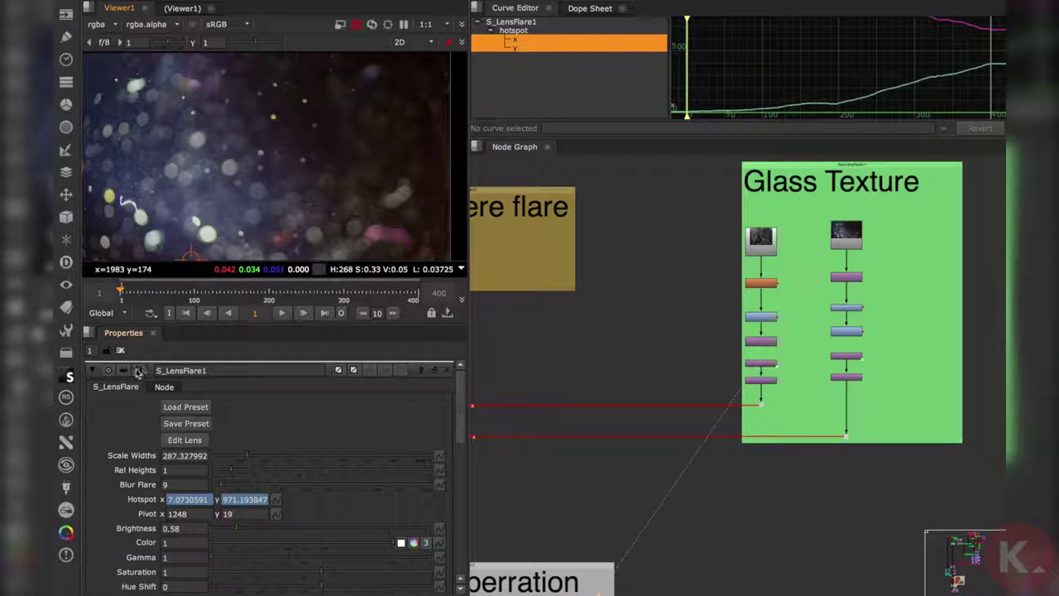
{"action": "left_click", "coordinate": [120, 351]}
{"action": "middle_click_drag", "start_coordinate": [757, 421], "coordinate": [740, 371]}
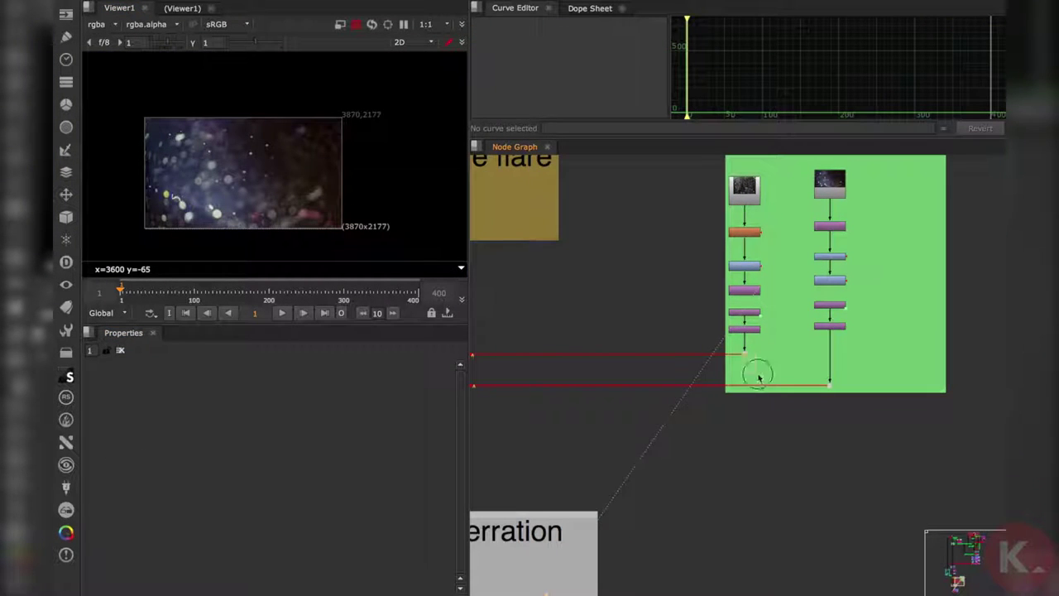
Step: View the processed output of the Glass Texture branches, and return the viewer to the merged shot
{"action": "key", "text": "1"}
{"action": "left_click_drag", "start_coordinate": [877, 413], "coordinate": [811, 372]}
{"action": "key", "text": "1"}
{"action": "middle_click_drag", "start_coordinate": [496, 410], "coordinate": [782, 406]}
{"action": "left_click_drag", "start_coordinate": [576, 363], "coordinate": [671, 395]}
{"action": "key", "text": "1"}
{"action": "left_click", "coordinate": [506, 309]}
Step: View the shot at Grade8, just above the Chromatic Aberration group, and fit the image in the viewer
{"action": "middle_click_drag", "start_coordinate": [616, 404], "coordinate": [601, 335]}
{"action": "middle_click_drag", "start_coordinate": [686, 392], "coordinate": [679, 311]}
{"action": "scroll", "coordinate": [624, 315], "scroll_direction": "up", "scroll_amount": 4}
{"action": "left_click", "coordinate": [624, 313]}
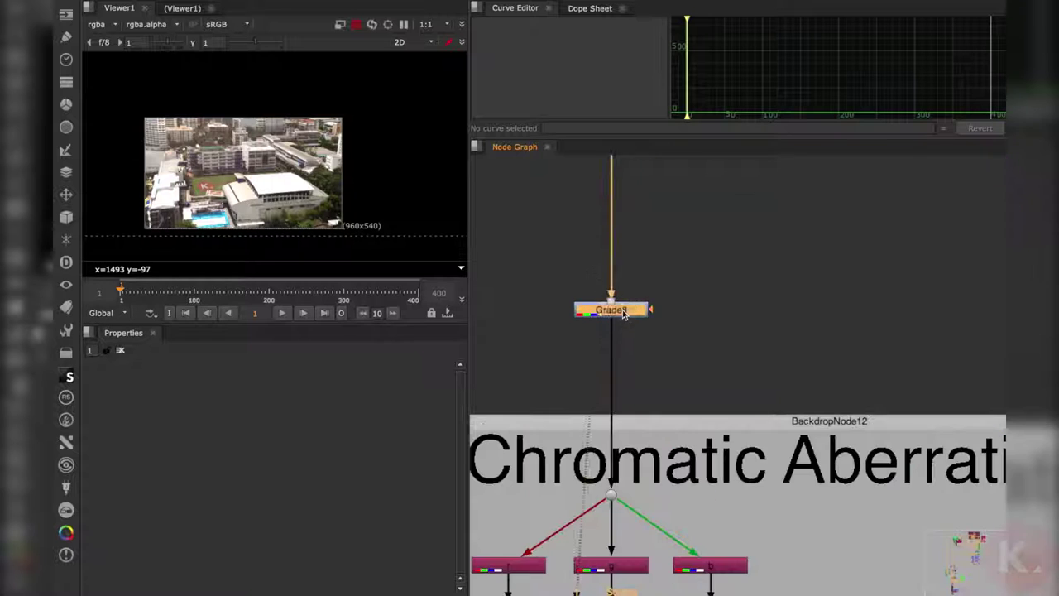
{"action": "left_click", "coordinate": [859, 356]}
{"action": "scroll", "coordinate": [276, 232], "scroll_direction": "down", "scroll_amount": 3}
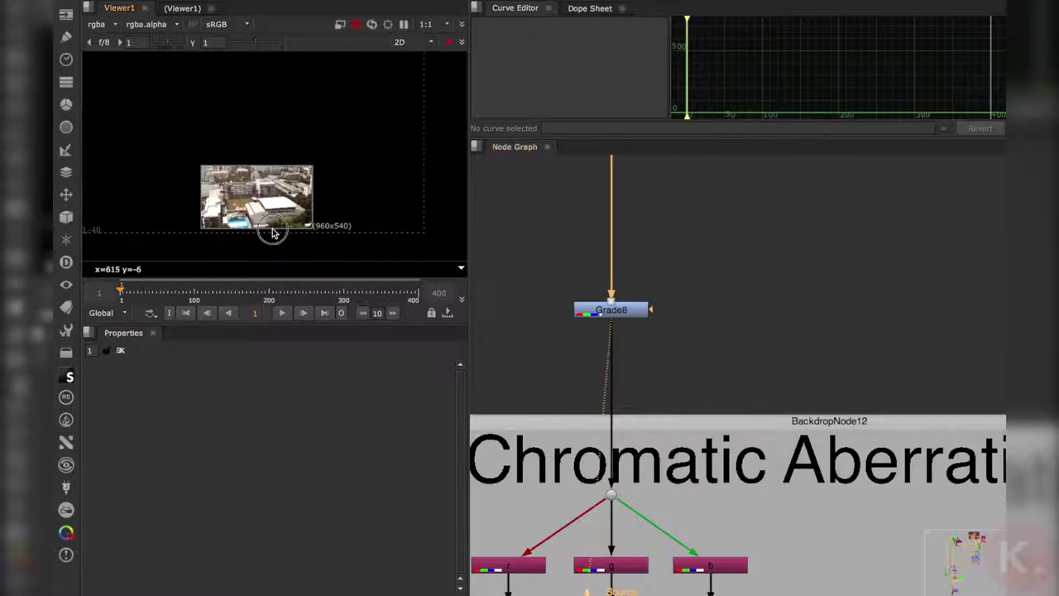
{"action": "middle_click_drag", "start_coordinate": [274, 232], "coordinate": [272, 191]}
{"action": "scroll", "coordinate": [272, 173], "scroll_direction": "up", "scroll_amount": 2}
{"action": "key", "text": "f"}
Step: View the shot at Merge10, where the separate r, g and b branches are recombined
{"action": "middle_click_drag", "start_coordinate": [639, 382], "coordinate": [642, 83]}
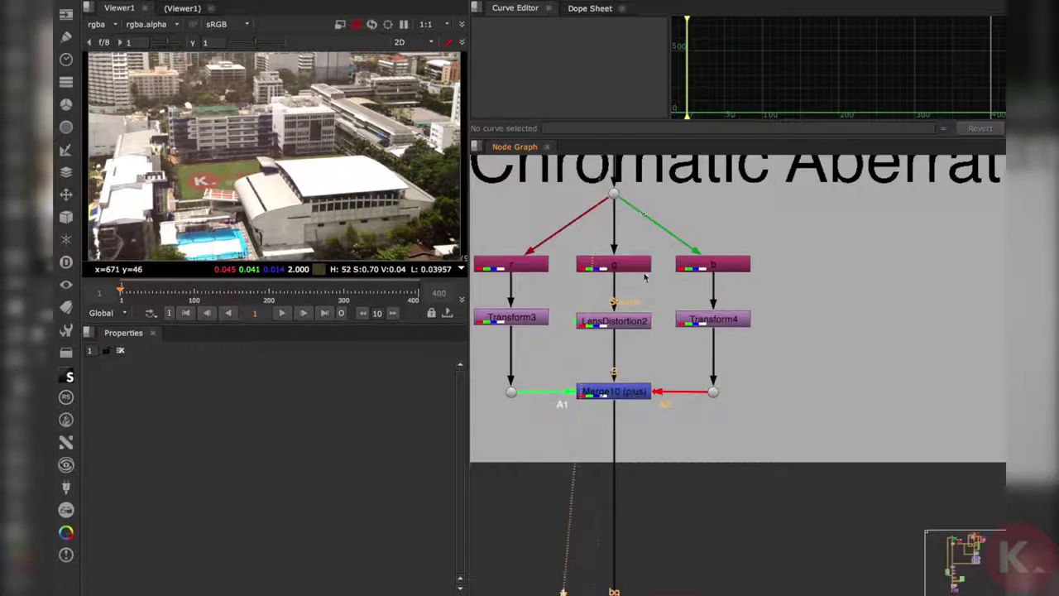
{"action": "scroll", "coordinate": [641, 317], "scroll_direction": "down", "scroll_amount": 4}
{"action": "middle_click_drag", "start_coordinate": [632, 351], "coordinate": [686, 311]}
{"action": "scroll", "coordinate": [685, 311], "scroll_direction": "up", "scroll_amount": 2}
{"action": "left_click", "coordinate": [680, 303]}
{"action": "key", "text": "1"}
{"action": "left_click", "coordinate": [717, 302]}
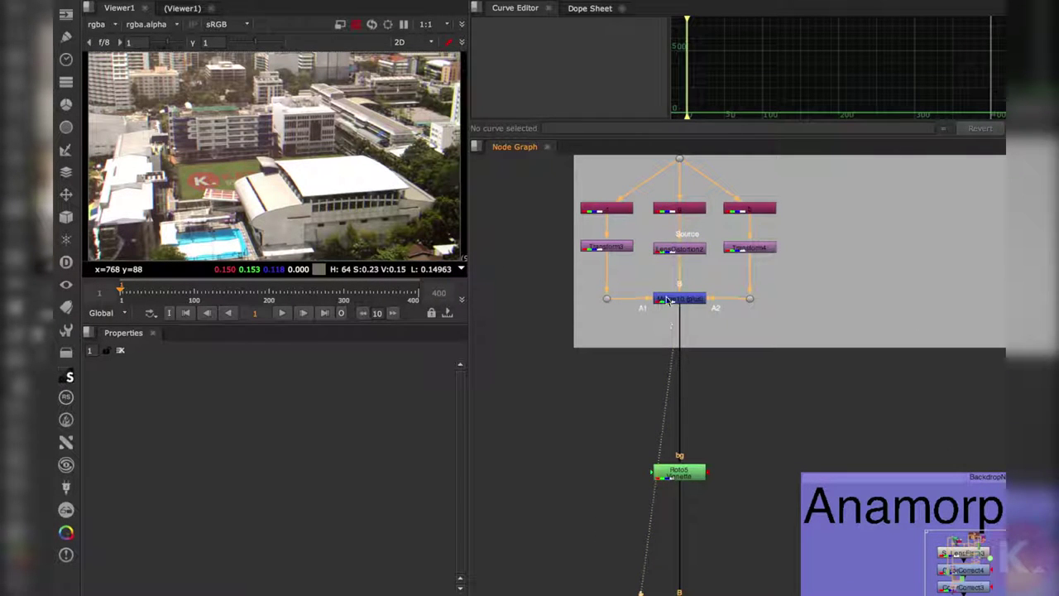
Step: Select all Chromatic Aberration nodes, toggle them off and on, and inspect the disabled result close up
{"action": "scroll", "coordinate": [695, 355], "scroll_direction": "up", "scroll_amount": 3}
{"action": "left_click_drag", "start_coordinate": [823, 402], "coordinate": [543, 195]}
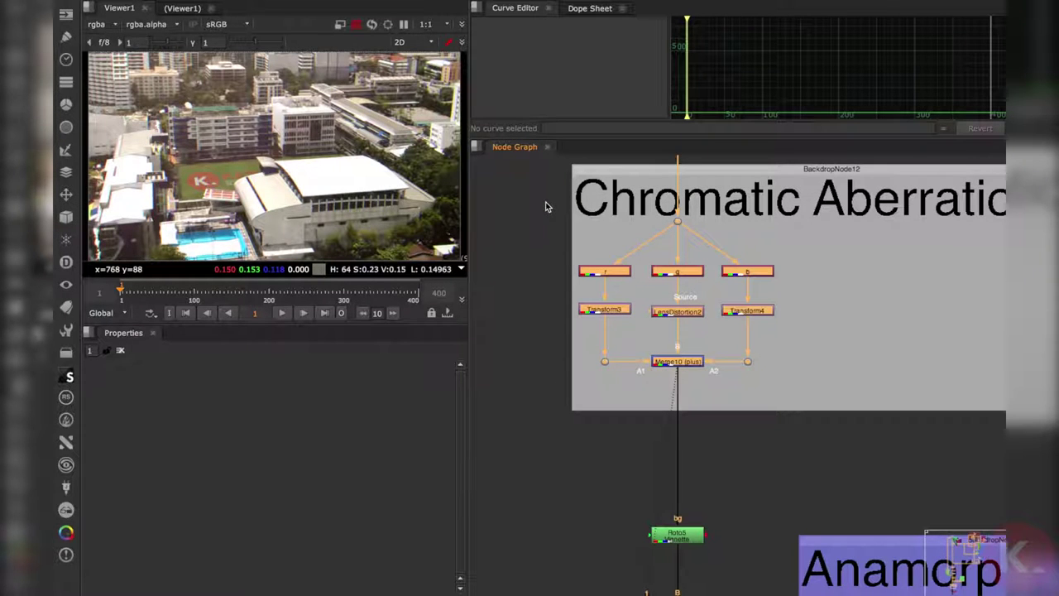
{"action": "key", "text": "d"}
{"action": "key", "text": "d"}
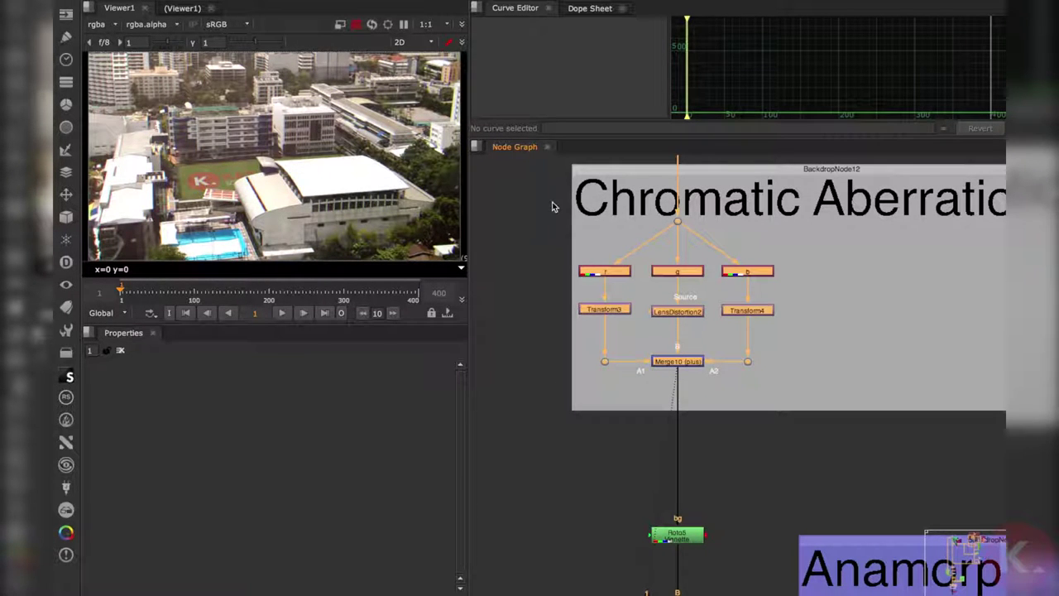
{"action": "key", "text": "d"}
{"action": "scroll", "coordinate": [335, 114], "scroll_direction": "up", "scroll_amount": 5}
{"action": "scroll", "coordinate": [335, 114], "scroll_direction": "up", "scroll_amount": 5}
{"action": "scroll", "coordinate": [685, 348], "scroll_direction": "up", "scroll_amount": 2}
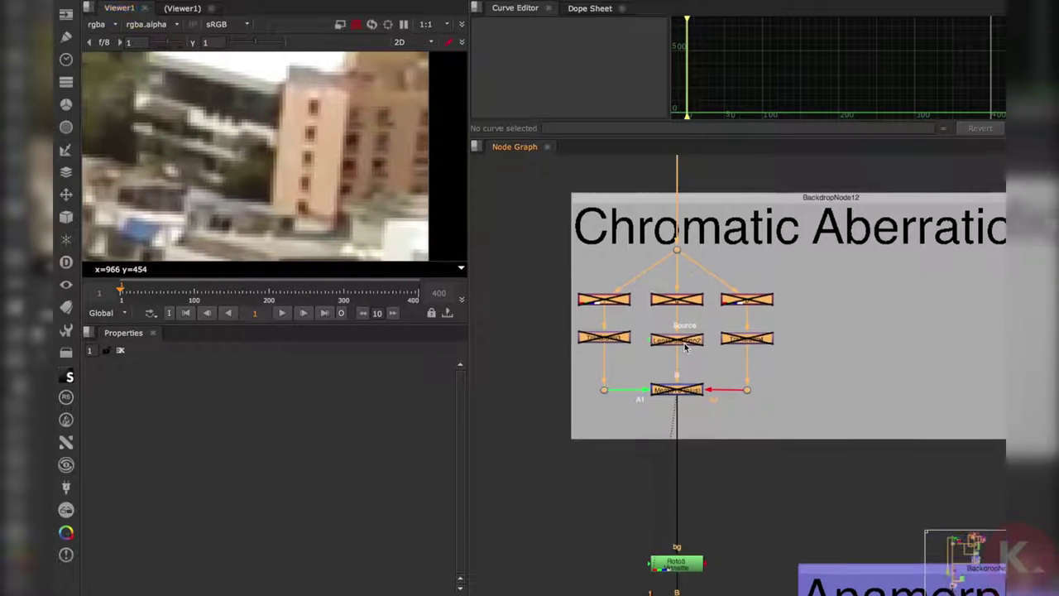
Step: Re-enable the Chromatic Aberration nodes and compare the colour fringing on the white building's edge with them off and on
{"action": "key", "text": "d"}
{"action": "scroll", "coordinate": [324, 201], "scroll_direction": "down", "scroll_amount": 1}
{"action": "middle_click_drag", "start_coordinate": [329, 154], "coordinate": [319, 229]}
{"action": "middle_click_drag", "start_coordinate": [268, 183], "coordinate": [356, 121]}
{"action": "middle_click_drag", "start_coordinate": [342, 205], "coordinate": [316, 163]}
{"action": "scroll", "coordinate": [295, 149], "scroll_direction": "up", "scroll_amount": 5}
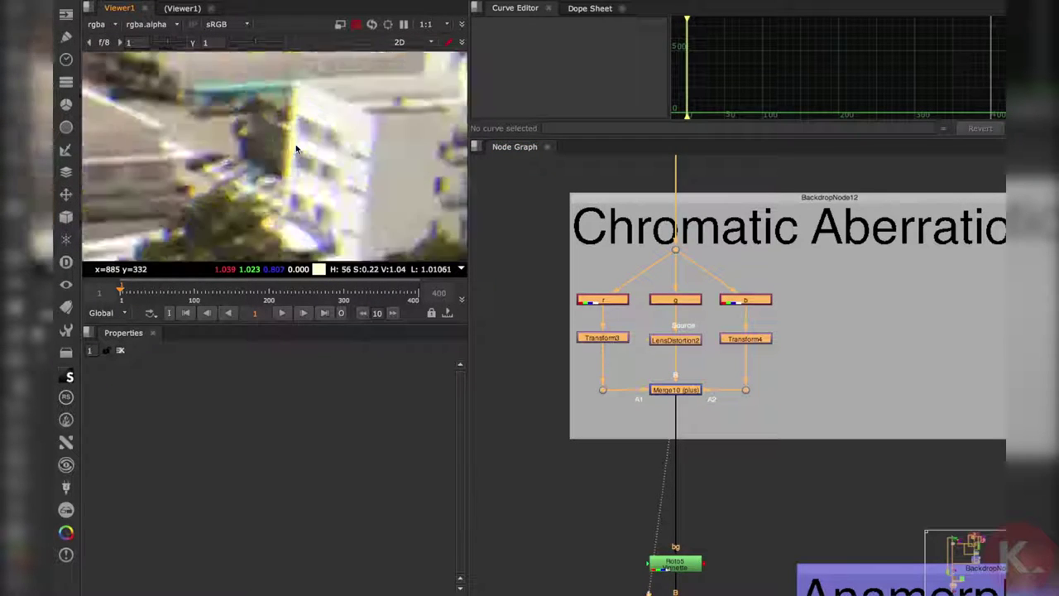
{"action": "middle_click_drag", "start_coordinate": [662, 357], "coordinate": [662, 374]}
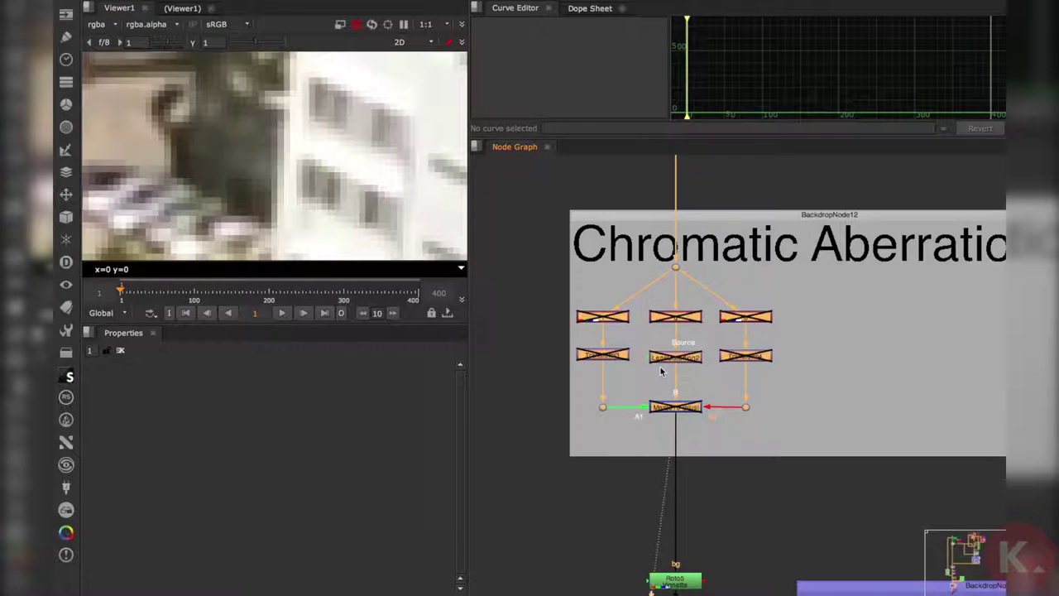
{"action": "left_click", "coordinate": [488, 370]}
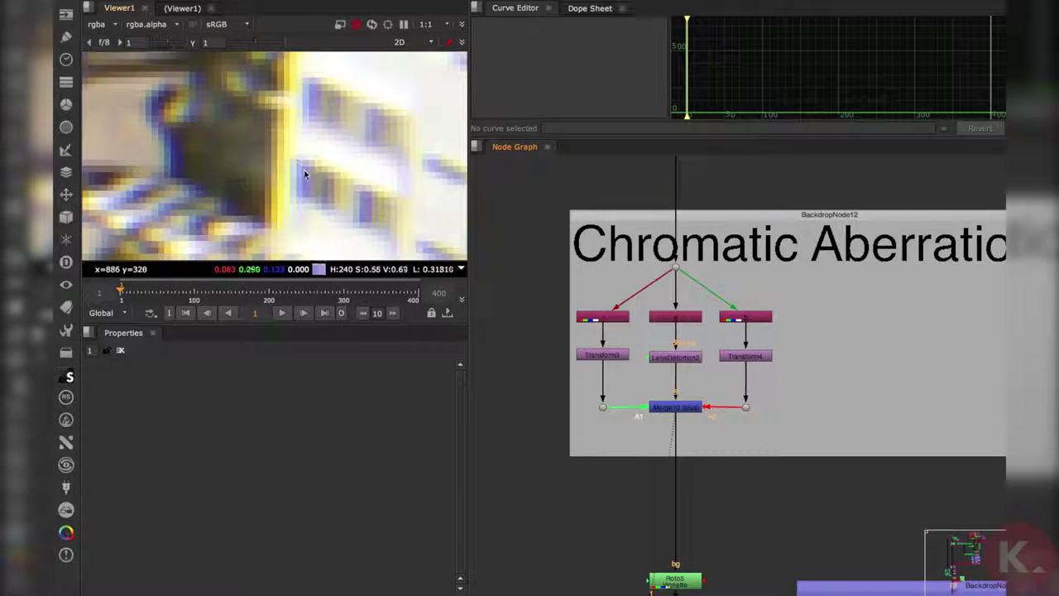
Step: View the shot at the Roto5 vignette node and toggle it off and on to compare
{"action": "middle_click_drag", "start_coordinate": [686, 532], "coordinate": [679, 352]}
{"action": "left_click", "coordinate": [679, 353]}
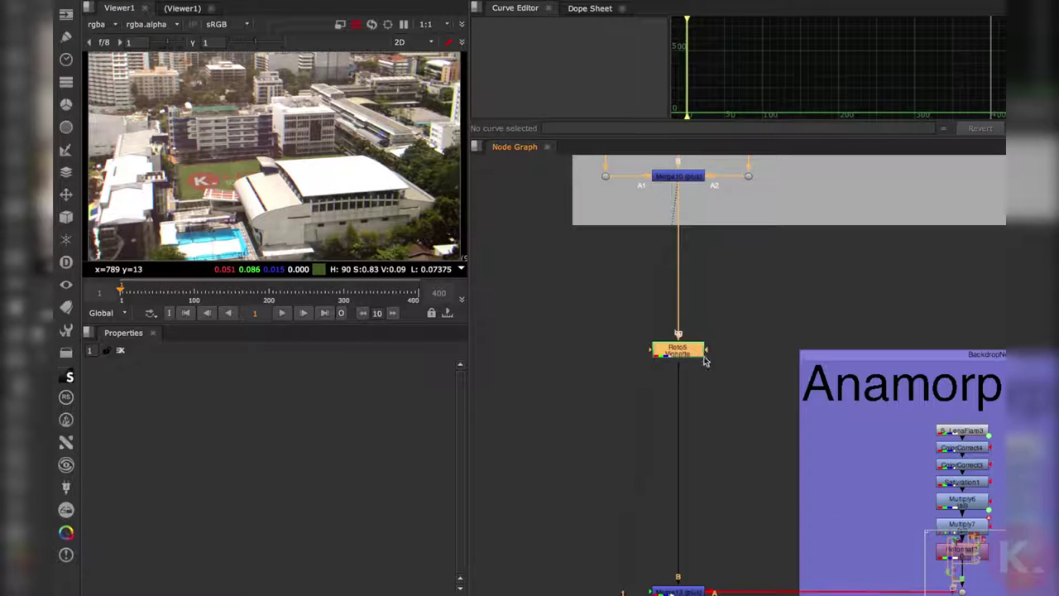
{"action": "key", "text": "1"}
{"action": "left_click", "coordinate": [717, 342]}
{"action": "left_click", "coordinate": [679, 356]}
{"action": "key", "text": "d"}
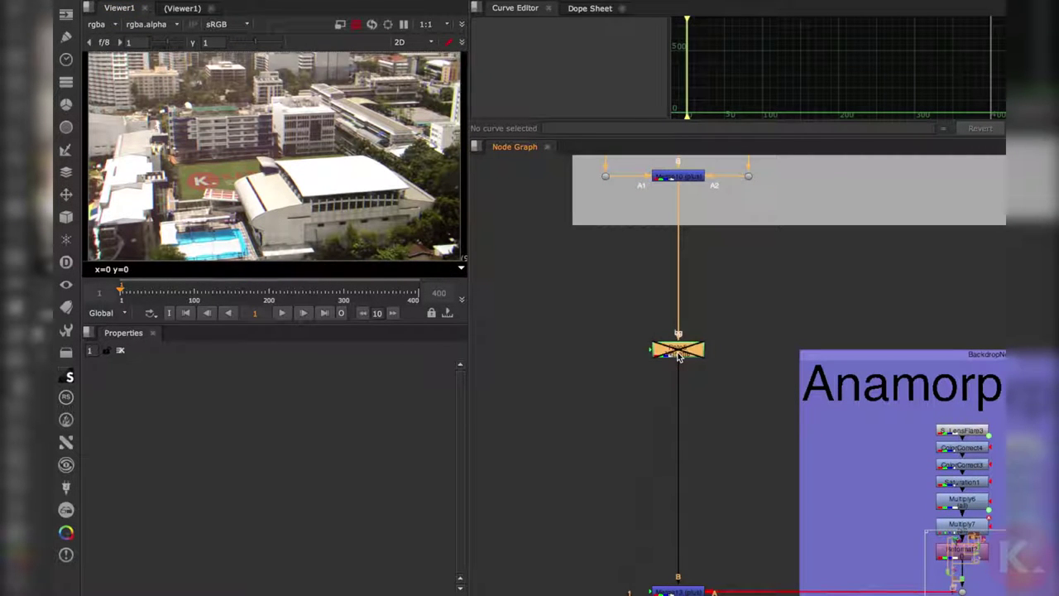
{"action": "key", "text": "d"}
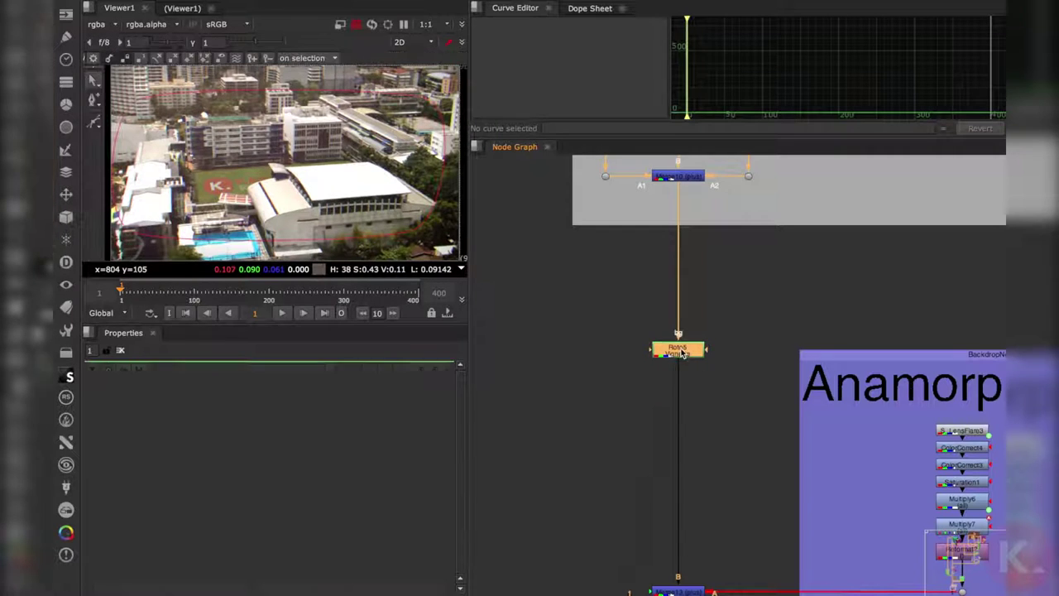
Step: Open the Roto5 vignette node and examine its rounded shape over the whole frame
{"action": "double_click", "coordinate": [683, 354]}
{"action": "scroll", "coordinate": [311, 169], "scroll_direction": "down", "scroll_amount": 1}
{"action": "middle_click_drag", "start_coordinate": [311, 169], "coordinate": [286, 140]}
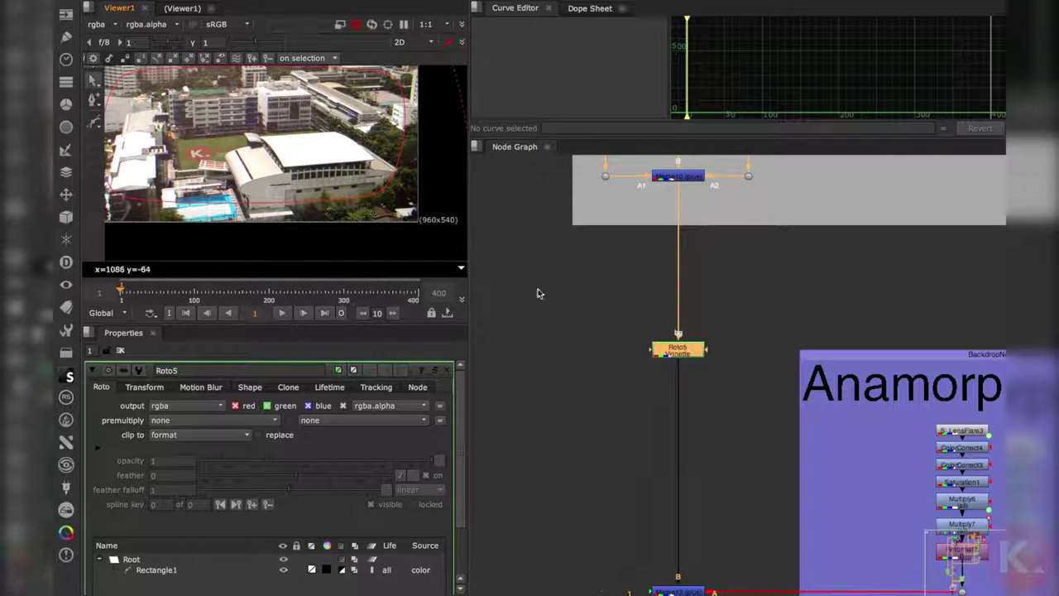
Step: View the shot at Merge13, where the anamorphic flare is added, and close the Roto5 properties
{"action": "middle_click_drag", "start_coordinate": [540, 293], "coordinate": [526, 235]}
{"action": "scroll", "coordinate": [335, 133], "scroll_direction": "down", "scroll_amount": 2}
{"action": "scroll", "coordinate": [371, 158], "scroll_direction": "up", "scroll_amount": 2}
{"action": "middle_click_drag", "start_coordinate": [715, 415], "coordinate": [703, 281]}
{"action": "left_click", "coordinate": [652, 400]}
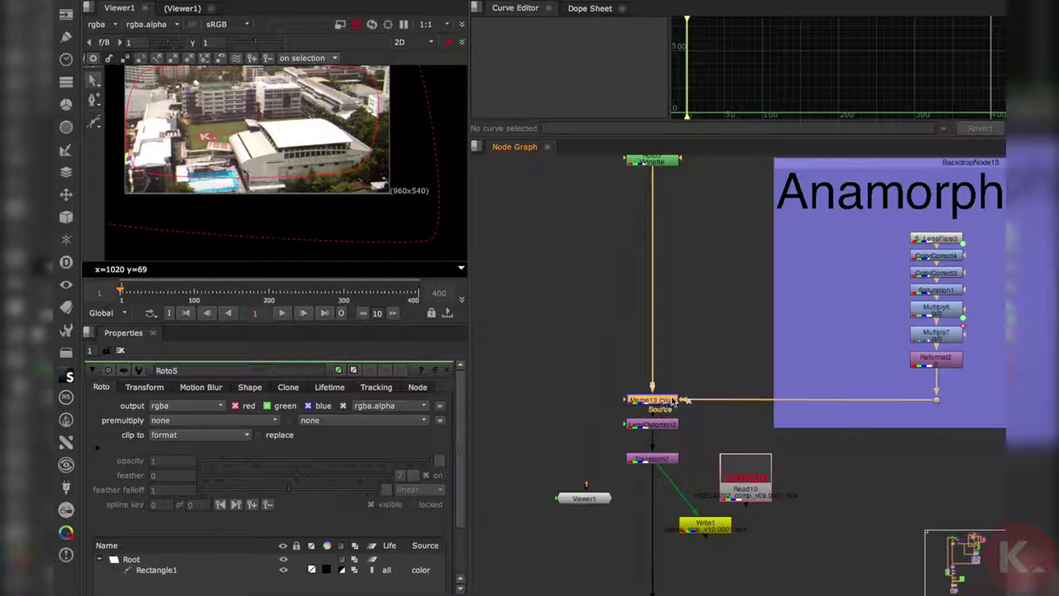
{"action": "key", "text": "1"}
{"action": "left_click", "coordinate": [121, 350]}
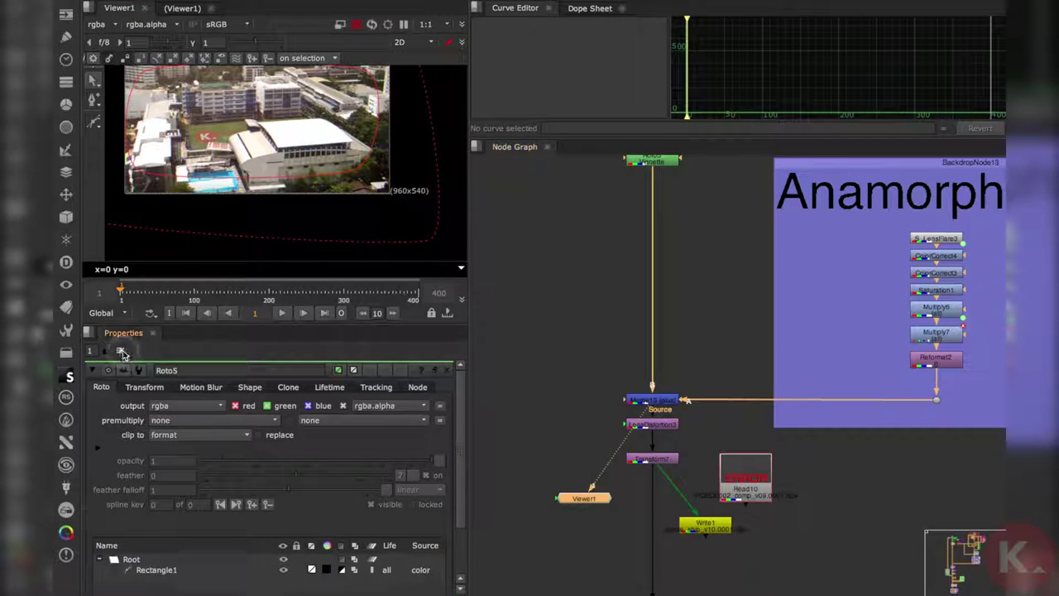
{"action": "left_click", "coordinate": [677, 295]}
Step: View S_LensFlare3 in the Anamorphic lens group on its own, with the whole frame visible
{"action": "middle_click_drag", "start_coordinate": [886, 230], "coordinate": [757, 302]}
{"action": "scroll", "coordinate": [828, 285], "scroll_direction": "up", "scroll_amount": 2}
{"action": "scroll", "coordinate": [828, 285], "scroll_direction": "down", "scroll_amount": 4}
{"action": "middle_click_drag", "start_coordinate": [962, 330], "coordinate": [821, 312]}
{"action": "scroll", "coordinate": [719, 280], "scroll_direction": "up", "scroll_amount": 5}
{"action": "left_click", "coordinate": [642, 303]}
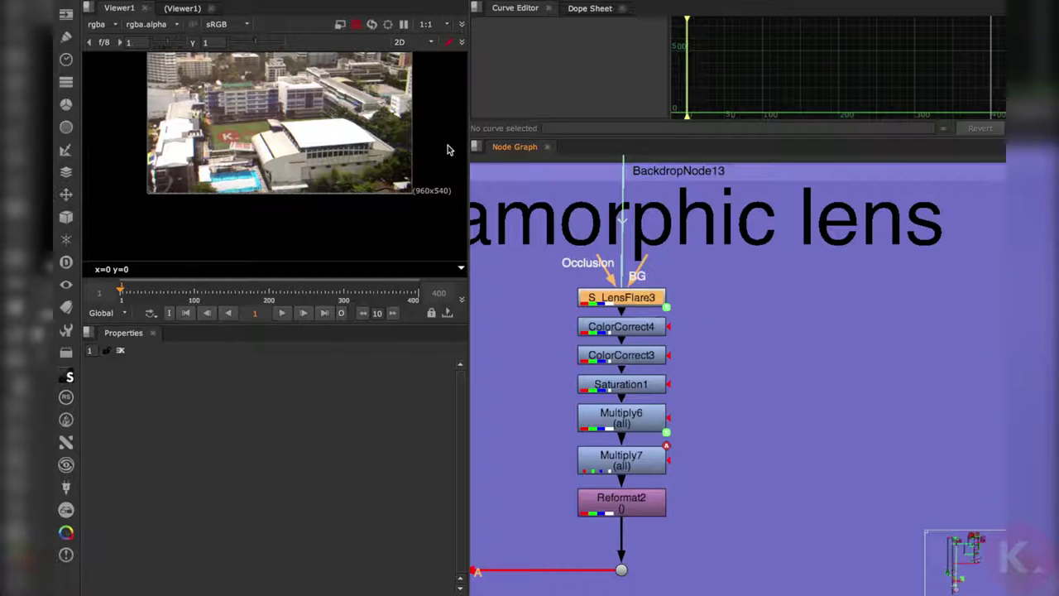
{"action": "key", "text": "1"}
{"action": "scroll", "coordinate": [307, 177], "scroll_direction": "down", "scroll_amount": 3}
{"action": "mouse_move", "coordinate": [307, 177]}
{"action": "middle_mouse_down"}
{"action": "mouse_move", "coordinate": [298, 201]}
{"action": "mouse_move", "coordinate": [298, 184]}
{"action": "middle_mouse_up"}
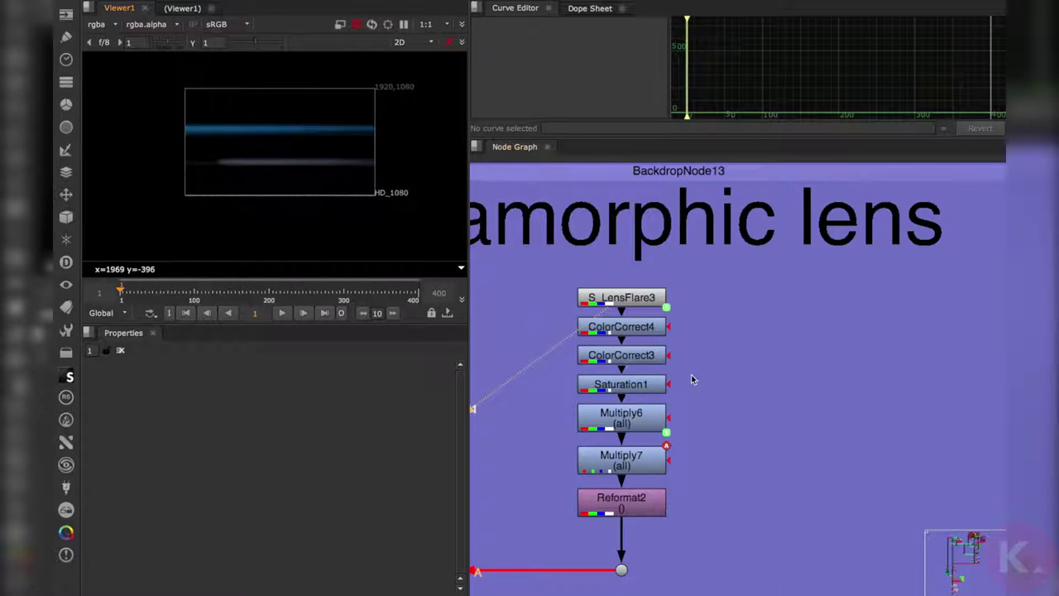
Step: View the colour-corrected anamorphic flare at Multiply7 and enlarge its streaks in the viewer
{"action": "left_click", "coordinate": [692, 393]}
{"action": "middle_click_drag", "start_coordinate": [685, 437], "coordinate": [726, 357]}
{"action": "left_click", "coordinate": [674, 389]}
{"action": "key", "text": "1"}
{"action": "left_click", "coordinate": [561, 363]}
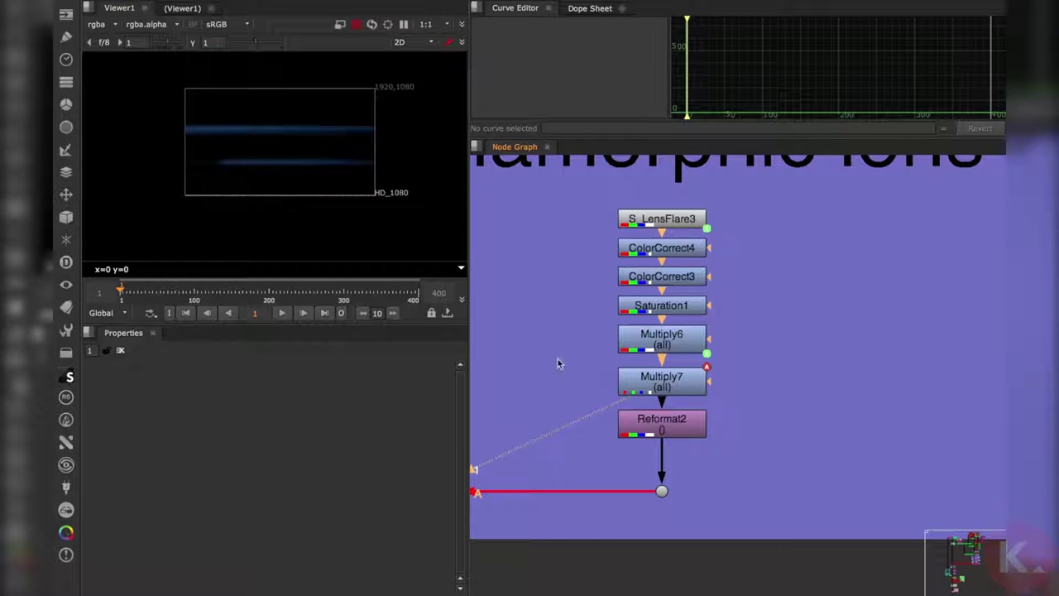
{"action": "middle_click_drag", "start_coordinate": [307, 181], "coordinate": [307, 215]}
{"action": "scroll", "coordinate": [307, 214], "scroll_direction": "up", "scroll_amount": 3}
{"action": "middle_click_drag", "start_coordinate": [709, 378], "coordinate": [726, 390]}
Step: Open Multiply6, show the noise expression driving its value, and close the expression editor without changes
{"action": "left_click", "coordinate": [695, 393]}
{"action": "left_click", "coordinate": [683, 352]}
{"action": "double_click", "coordinate": [686, 354]}
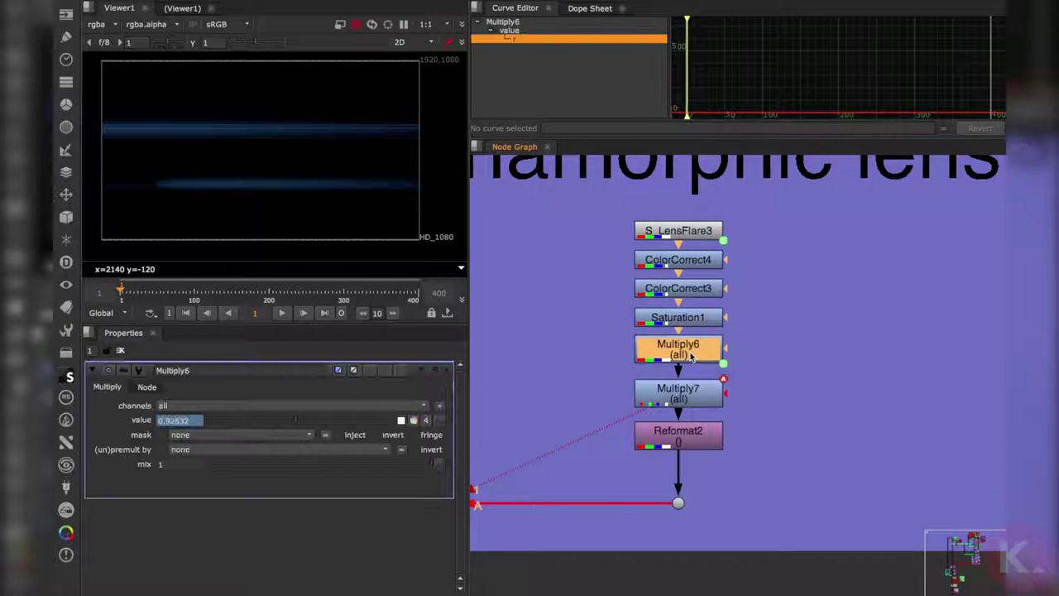
{"action": "key", "text": "equal"}
{"action": "left_click", "coordinate": [232, 439]}
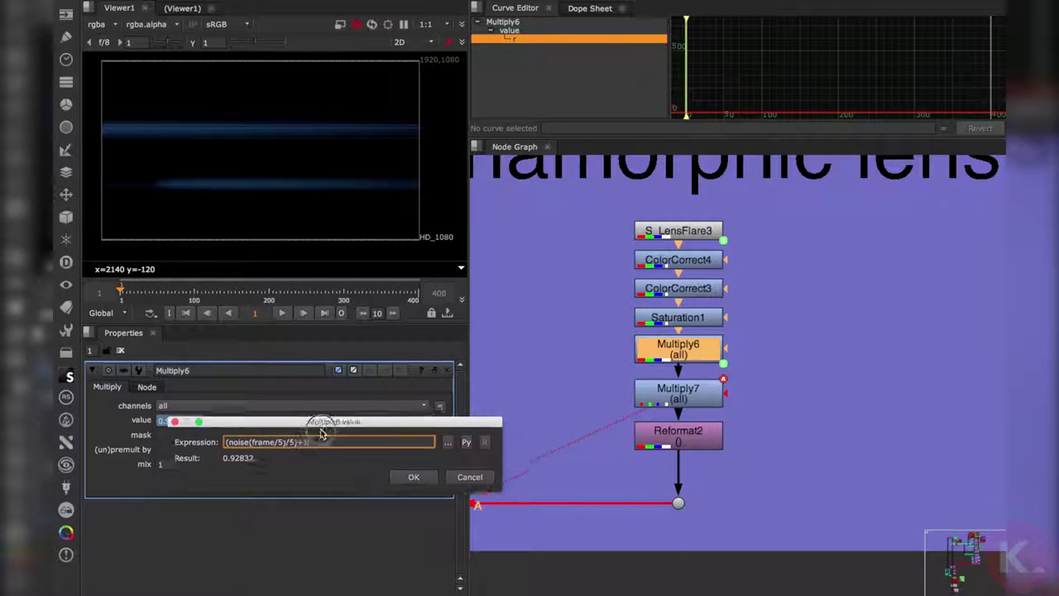
{"action": "left_click_drag", "start_coordinate": [319, 419], "coordinate": [463, 361]}
{"action": "left_click", "coordinate": [597, 417]}
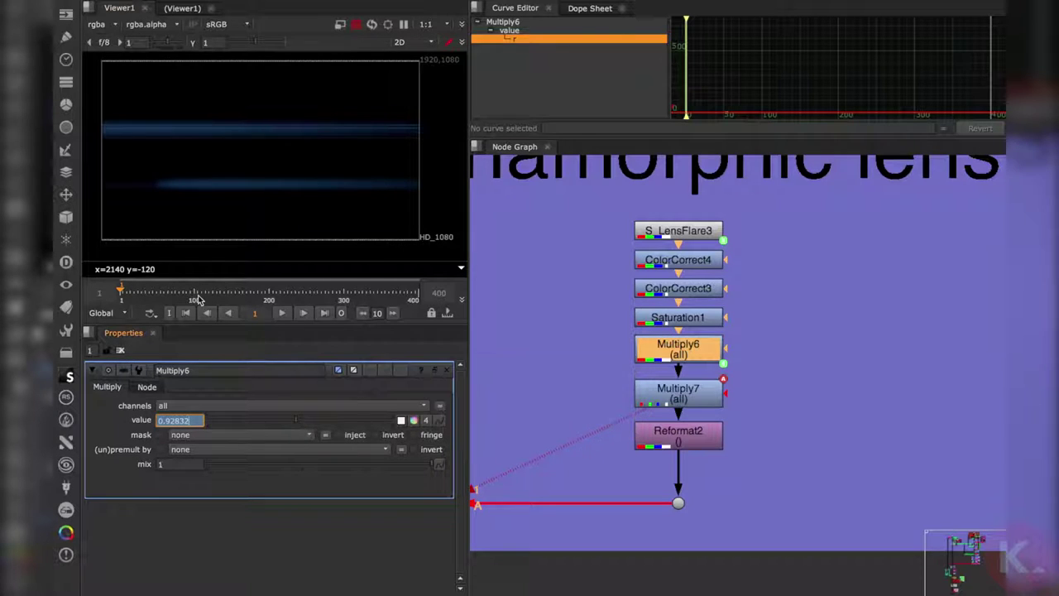
Step: Play the anamorphic flare from the first frame several times to check its flicker, and stop playback
{"action": "left_click", "coordinate": [282, 322]}
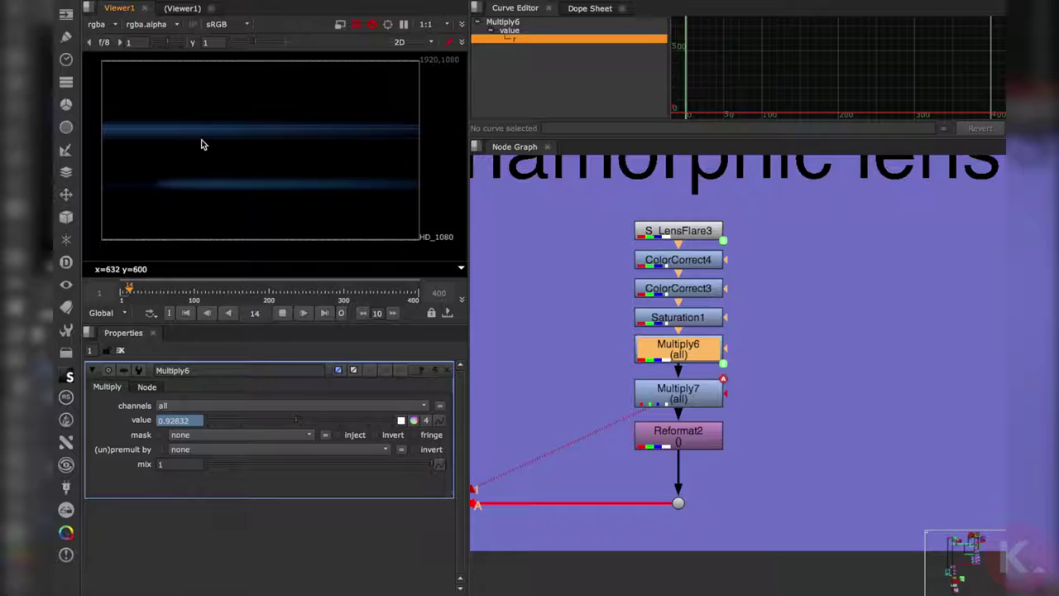
{"action": "scroll", "coordinate": [192, 142], "scroll_direction": "up", "scroll_amount": 2}
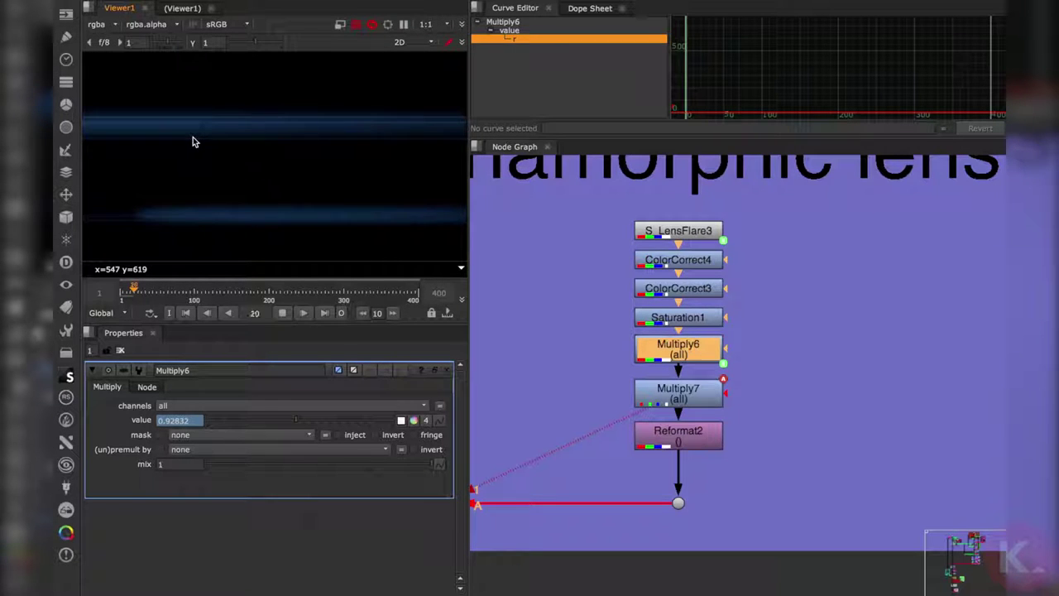
{"action": "left_click", "coordinate": [187, 315]}
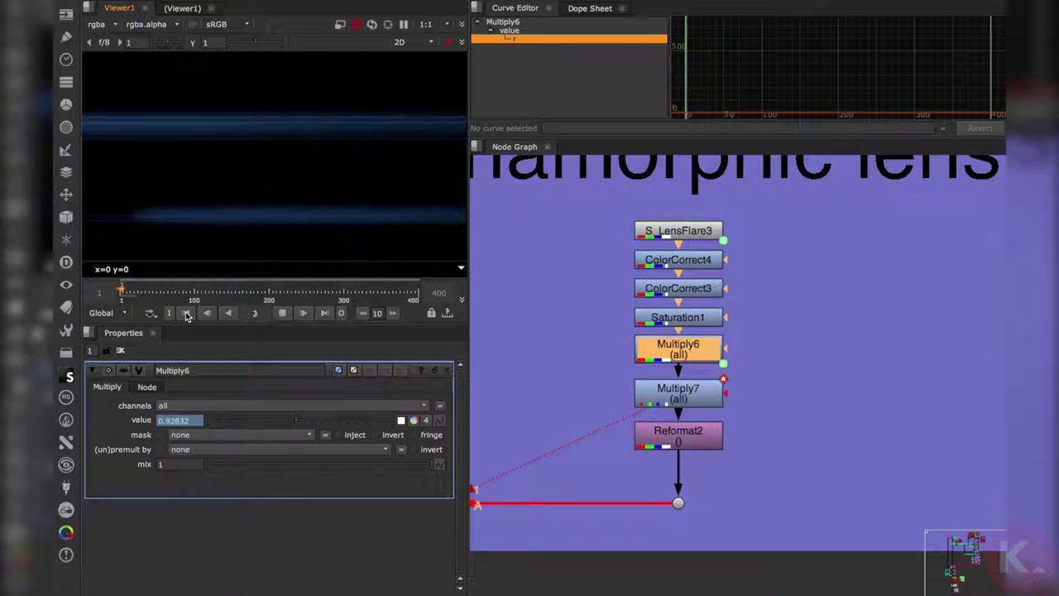
{"action": "left_click", "coordinate": [187, 315]}
{"action": "left_click", "coordinate": [186, 315]}
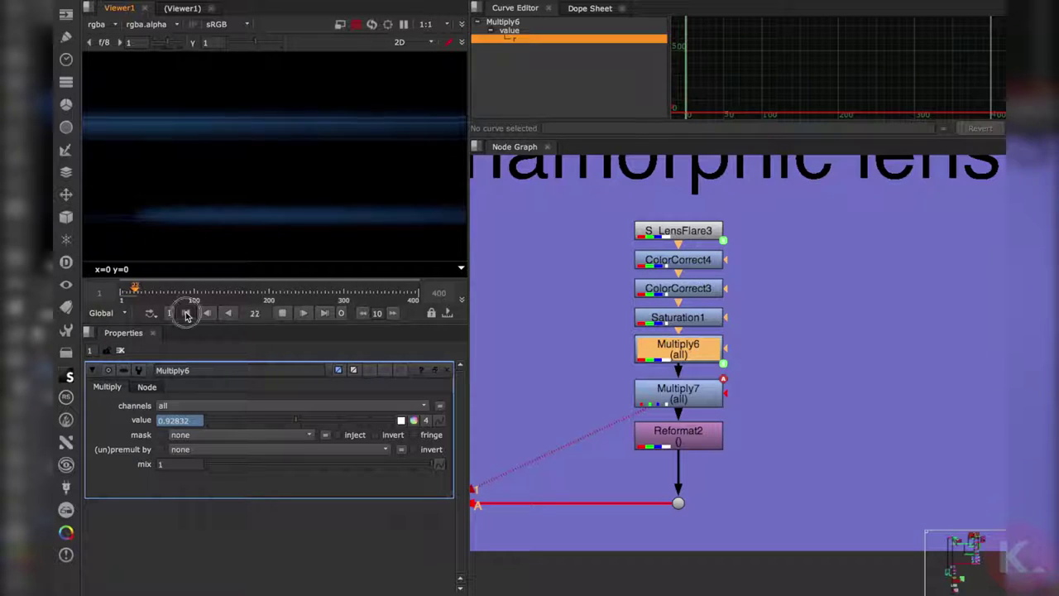
{"action": "left_click", "coordinate": [284, 315]}
Step: Open the S_LensFlare3 properties to show its animated Hotspot and Pivot positions
{"action": "left_click", "coordinate": [609, 381]}
{"action": "scroll", "coordinate": [695, 235], "scroll_direction": "down", "scroll_amount": 6}
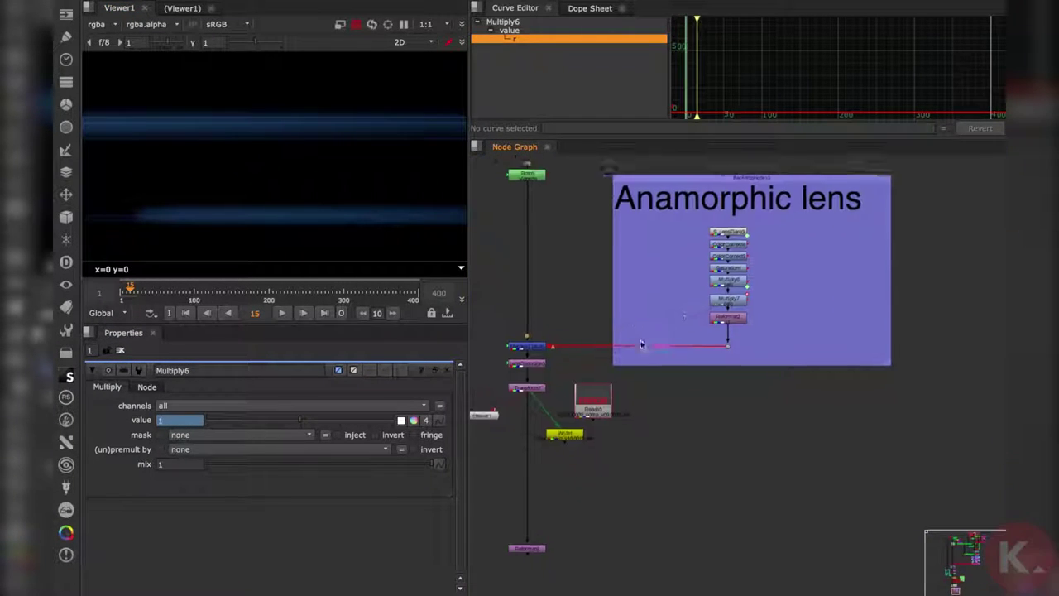
{"action": "double_click", "coordinate": [740, 252]}
{"action": "middle_click_drag", "start_coordinate": [766, 249], "coordinate": [750, 378]}
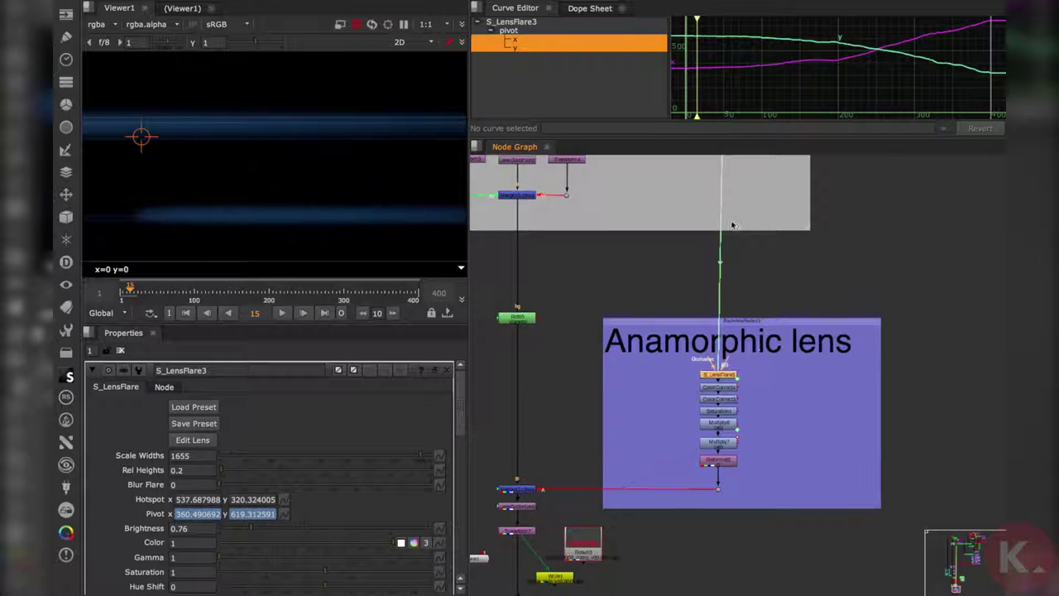
Step: Locate the Reconcile3D1 node elsewhere in the node graph and open it to show its tracked XY output
{"action": "middle_click_drag", "start_coordinate": [733, 225], "coordinate": [710, 454]}
{"action": "left_click_drag", "start_coordinate": [750, 234], "coordinate": [681, 285]}
{"action": "scroll", "coordinate": [682, 347], "scroll_direction": "down", "scroll_amount": 3}
{"action": "scroll", "coordinate": [675, 281], "scroll_direction": "up", "scroll_amount": 5}
{"action": "left_click", "coordinate": [656, 276]}
{"action": "scroll", "coordinate": [677, 316], "scroll_direction": "down", "scroll_amount": 3}
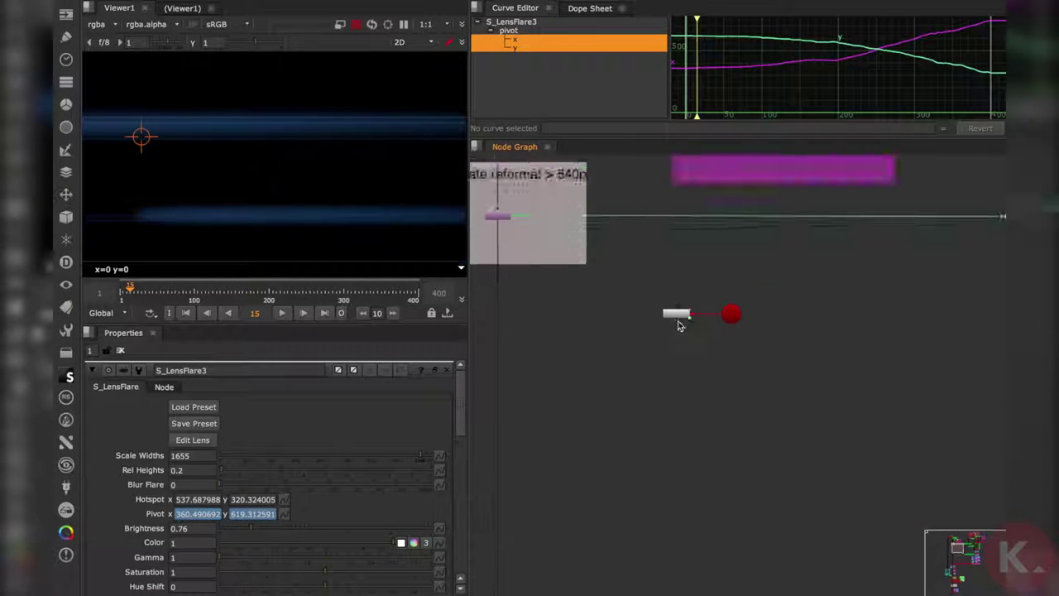
{"action": "middle_click_drag", "start_coordinate": [670, 412], "coordinate": [665, 282]}
{"action": "left_click_drag", "start_coordinate": [770, 272], "coordinate": [581, 173]}
Step: Return to Merge13, view the shot there, close the open node properties, and fit the image in the viewer
{"action": "scroll", "coordinate": [681, 298], "scroll_direction": "down", "scroll_amount": 5}
{"action": "left_click_drag", "start_coordinate": [693, 270], "coordinate": [688, 541]}
{"action": "middle_click_drag", "start_coordinate": [687, 520], "coordinate": [673, 240]}
{"action": "left_click_drag", "start_coordinate": [674, 264], "coordinate": [723, 522]}
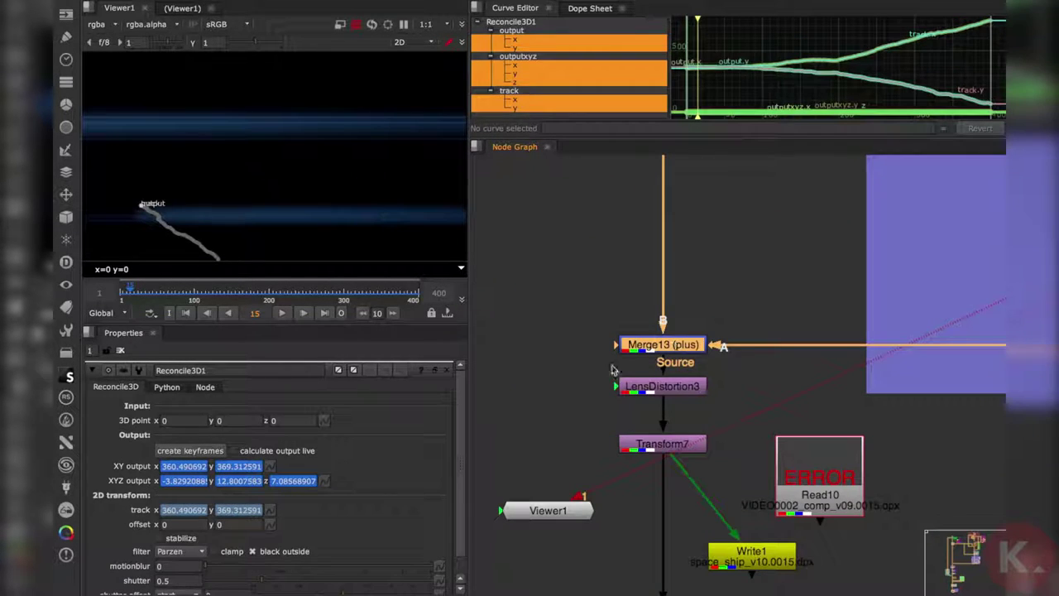
{"action": "left_click", "coordinate": [662, 345]}
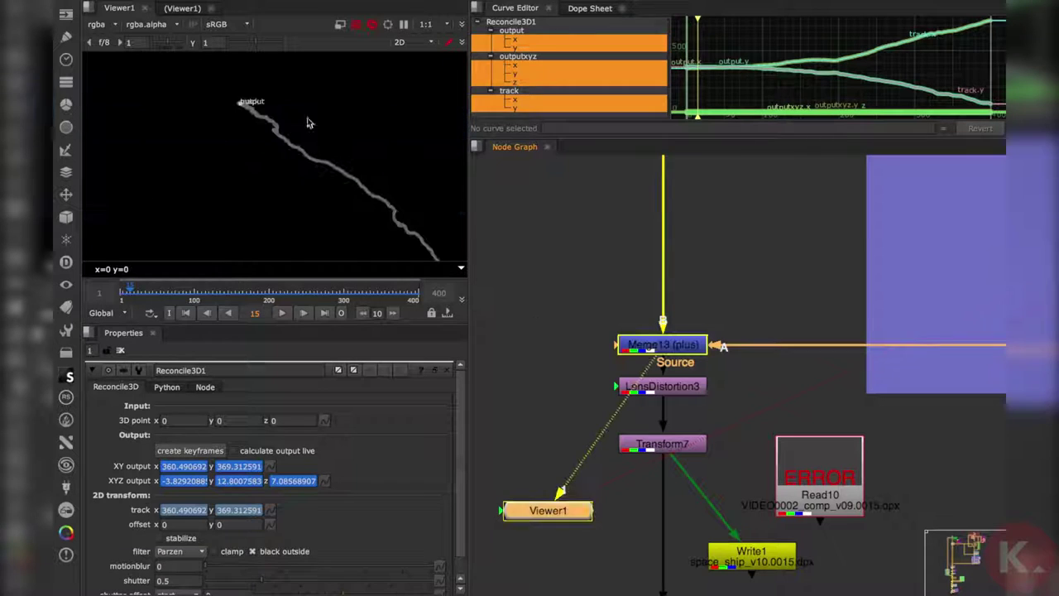
{"action": "left_click", "coordinate": [121, 351]}
{"action": "scroll", "coordinate": [343, 152], "scroll_direction": "down", "scroll_amount": 3}
{"action": "middle_click_drag", "start_coordinate": [343, 167], "coordinate": [302, 190]}
{"action": "key", "text": "f"}
Step: View the shot at LensDistortion3 and toggle that node off and on to compare the distortion
{"action": "middle_click_drag", "start_coordinate": [744, 421], "coordinate": [807, 306]}
{"action": "left_click", "coordinate": [743, 277]}
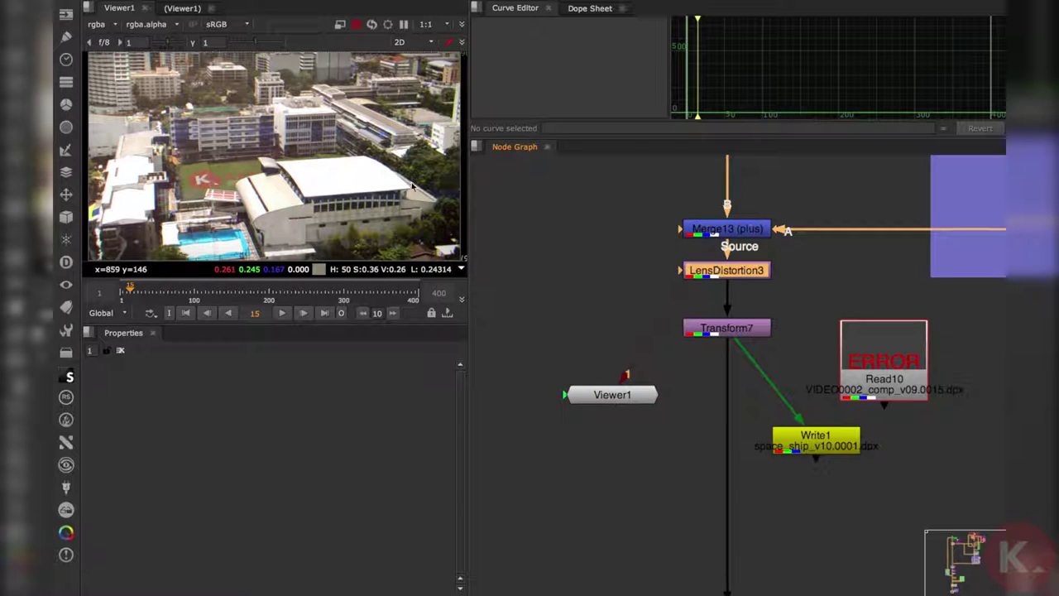
{"action": "key", "text": "1"}
{"action": "left_click", "coordinate": [746, 271]}
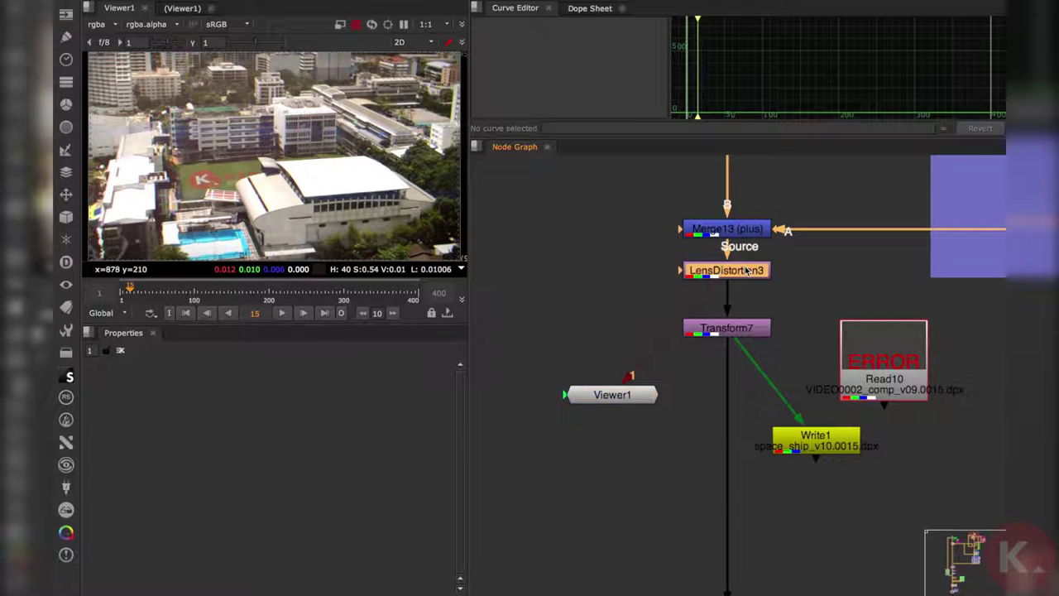
{"action": "key", "text": "d"}
{"action": "key", "text": "d"}
{"action": "key", "text": "1"}
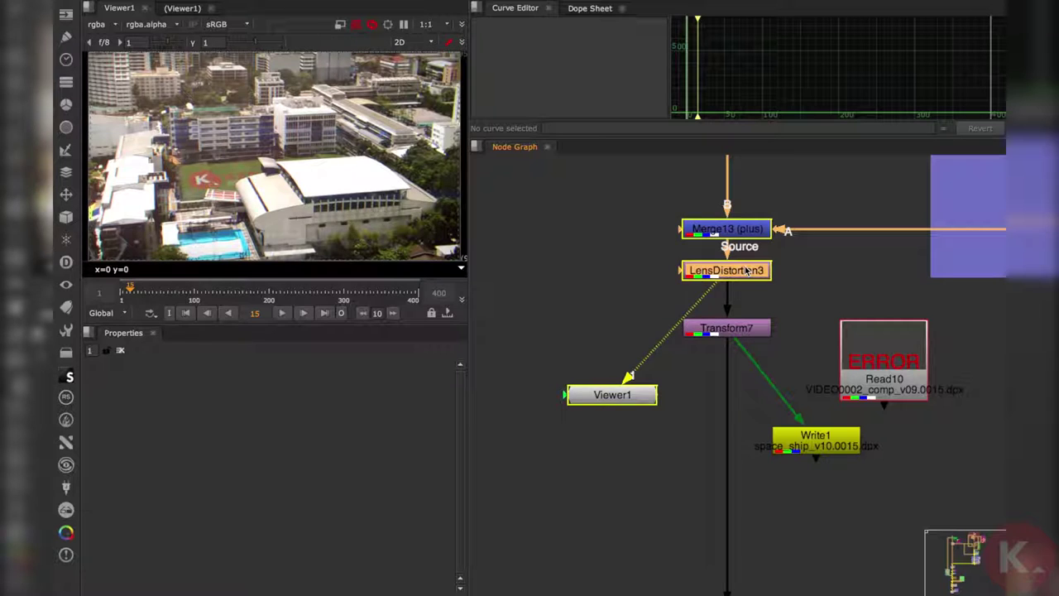
{"action": "key", "text": "1"}
{"action": "left_click", "coordinate": [799, 302]}
Step: Move the Read10 node farther away from Write1 and view its output
{"action": "scroll", "coordinate": [773, 342], "scroll_direction": "down", "scroll_amount": 5}
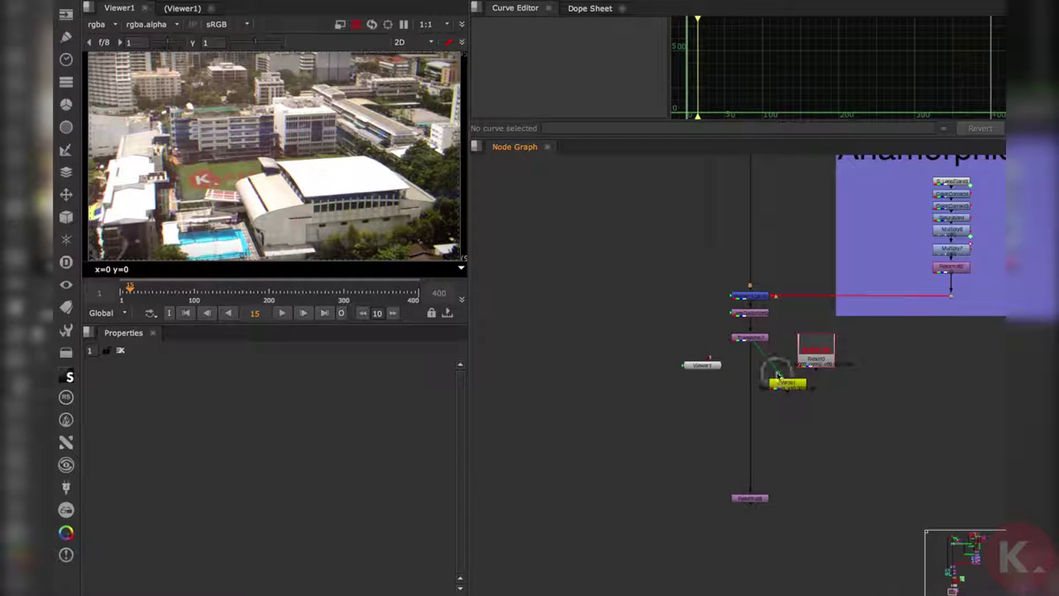
{"action": "middle_click_drag", "start_coordinate": [775, 371], "coordinate": [713, 368]}
{"action": "scroll", "coordinate": [714, 366], "scroll_direction": "up", "scroll_amount": 4}
{"action": "left_click_drag", "start_coordinate": [774, 341], "coordinate": [873, 341]}
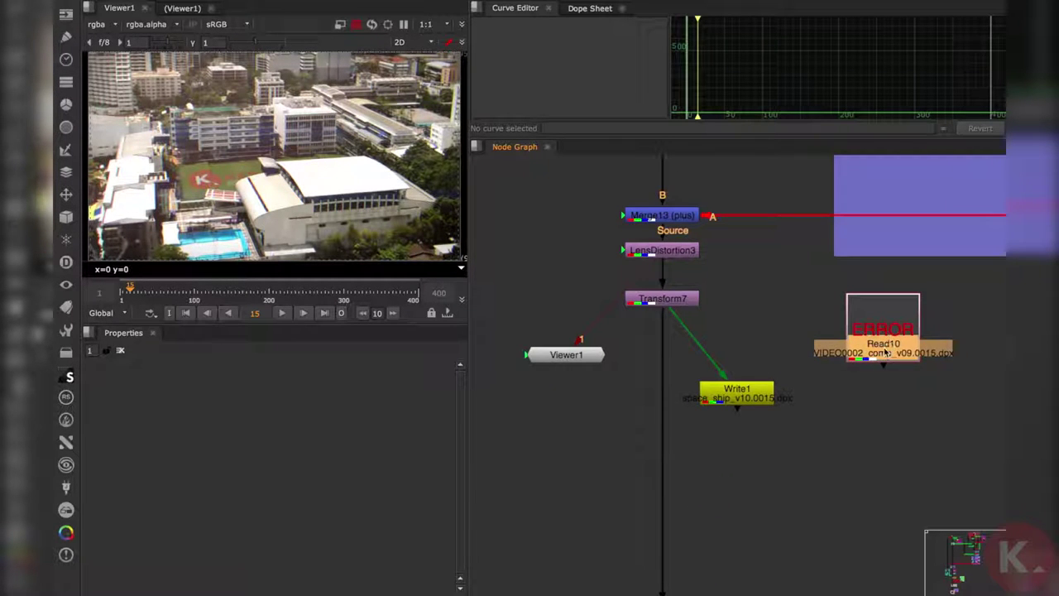
{"action": "key", "text": "1"}
Step: Relink Read10's file path to ./render/dpx/VIDEO0002_comp_v09.####.dpx
{"action": "middle_click_drag", "start_coordinate": [846, 372], "coordinate": [702, 388]}
{"action": "scroll", "coordinate": [705, 388], "scroll_direction": "down", "scroll_amount": 3}
{"action": "double_click", "coordinate": [720, 364]}
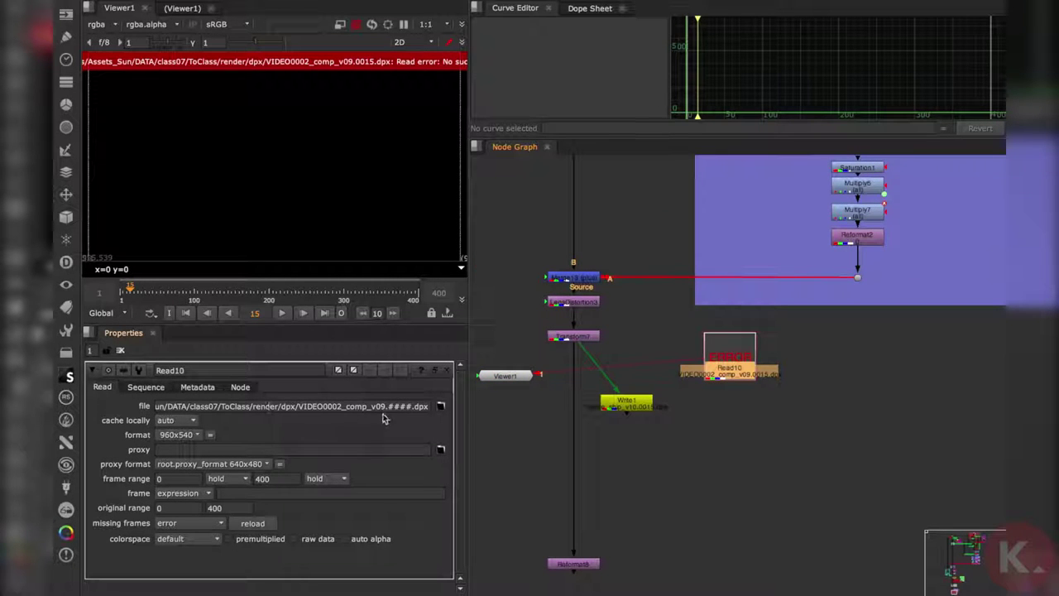
{"action": "left_click_drag", "start_coordinate": [250, 406], "coordinate": [64, 405]}
{"action": "type", "text": "."}
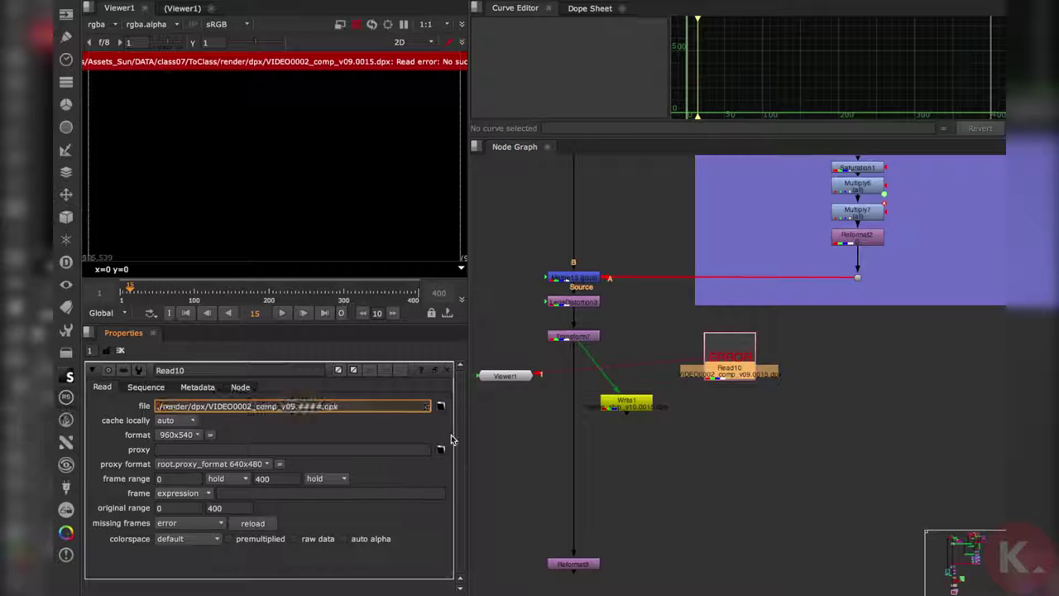
{"action": "left_click", "coordinate": [888, 426]}
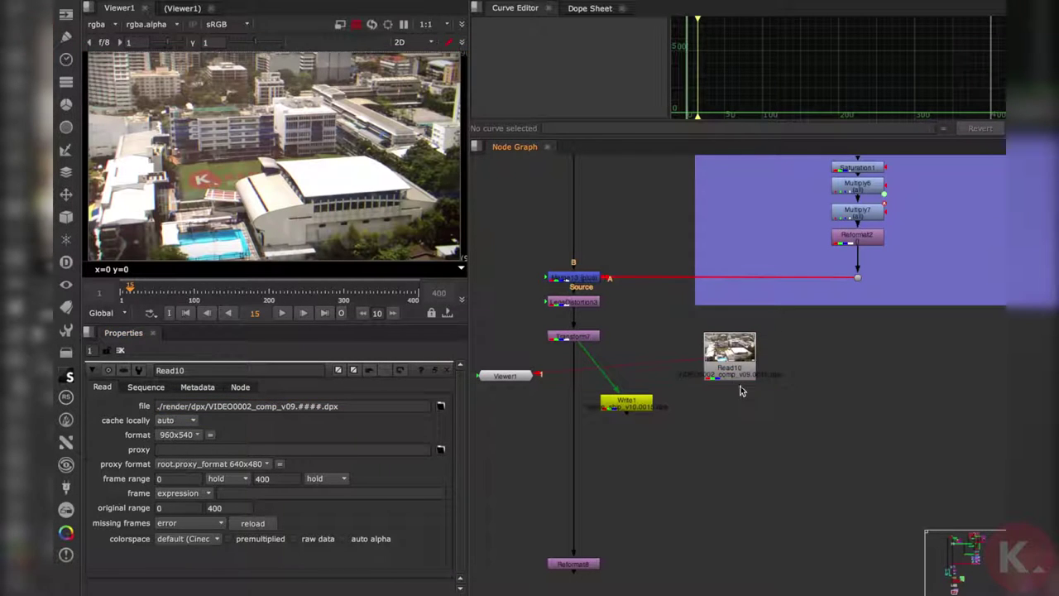
Step: Play the Read10 render from frame 199 in the enlarged viewer, stop at frame 285, and restore the layout
{"action": "left_click_drag", "start_coordinate": [732, 364], "coordinate": [789, 368]}
{"action": "key", "text": "1"}
{"action": "mouse_move", "coordinate": [272, 291]}
{"action": "left_mouse_down"}
{"action": "mouse_move", "coordinate": [354, 296]}
{"action": "mouse_move", "coordinate": [269, 297]}
{"action": "left_mouse_up"}
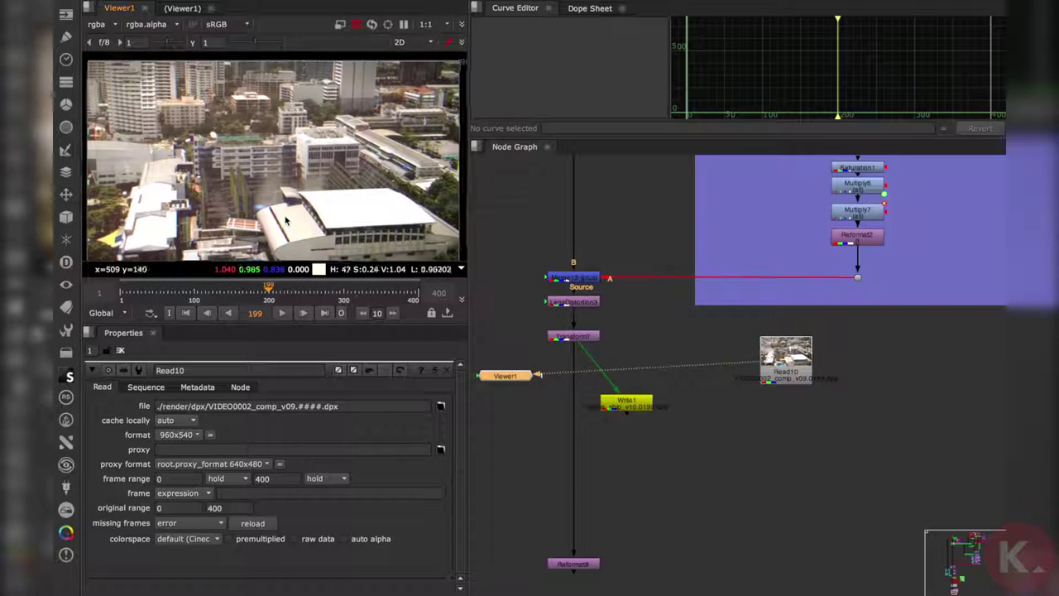
{"action": "left_click", "coordinate": [282, 313]}
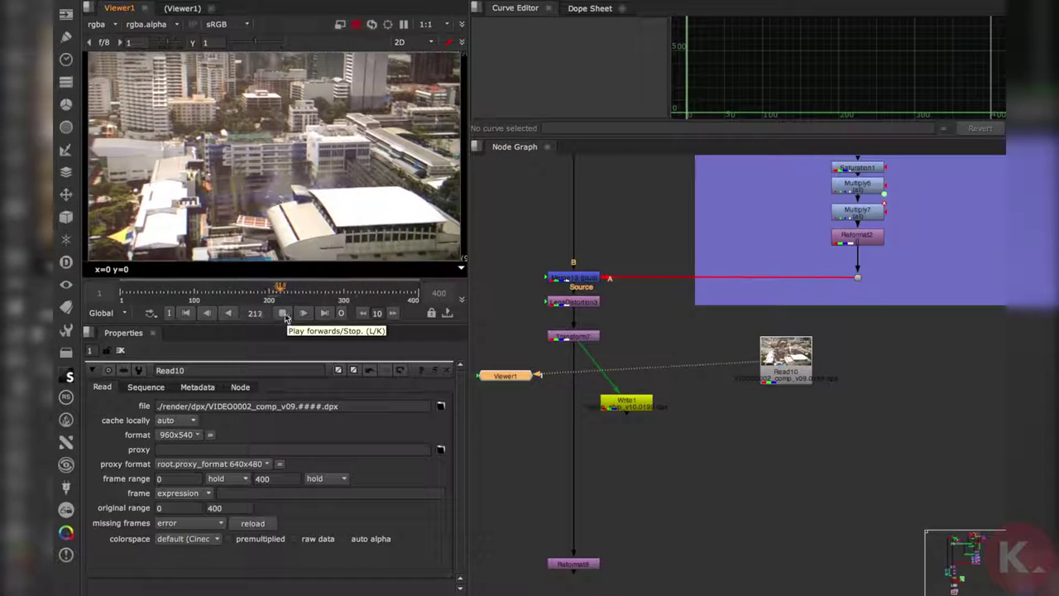
{"action": "key", "text": "space"}
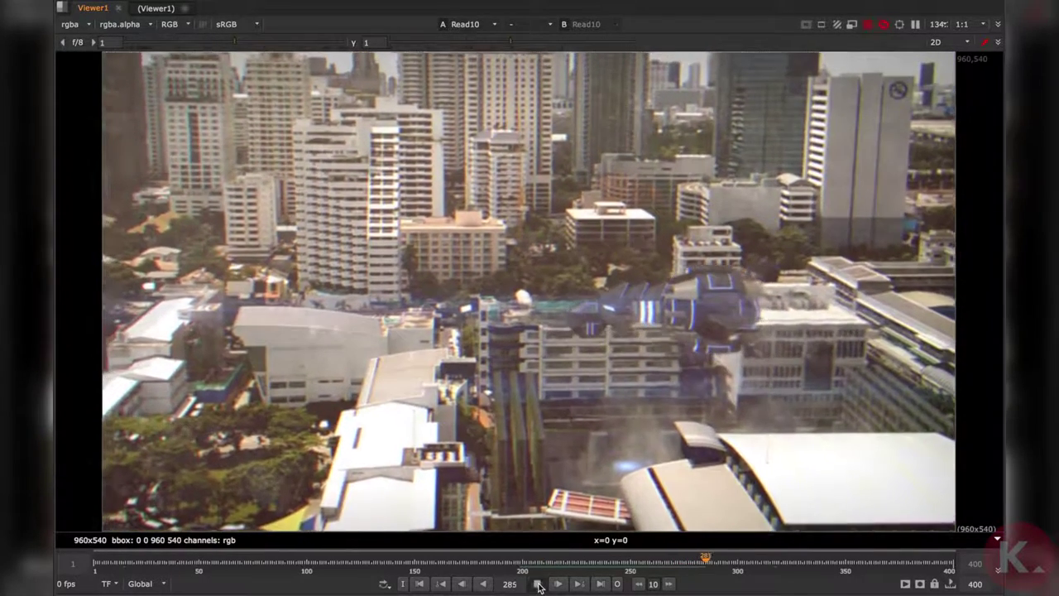
{"action": "left_click", "coordinate": [539, 584]}
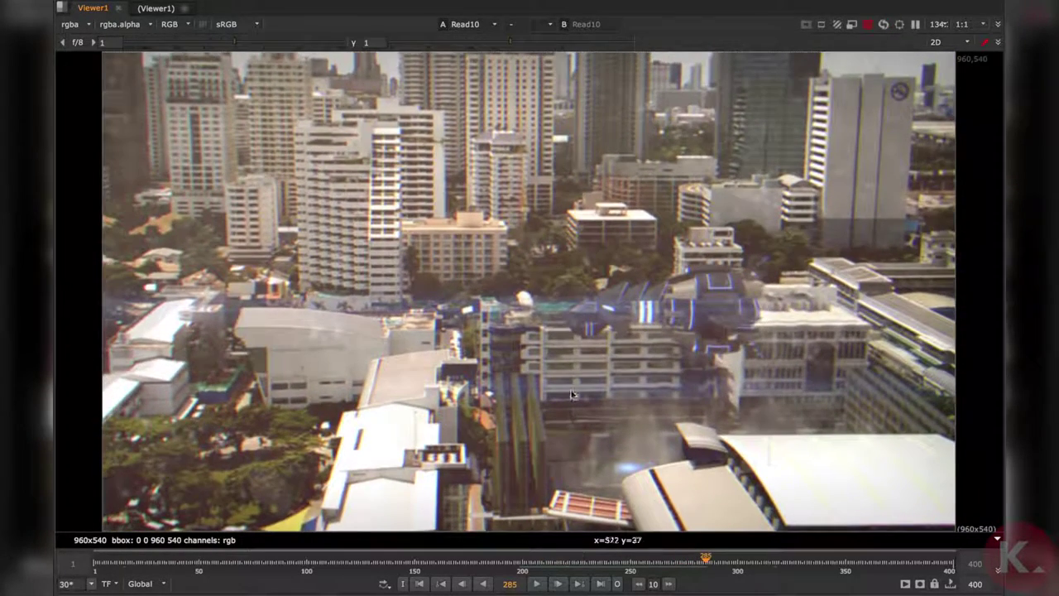
{"action": "key", "text": "space"}
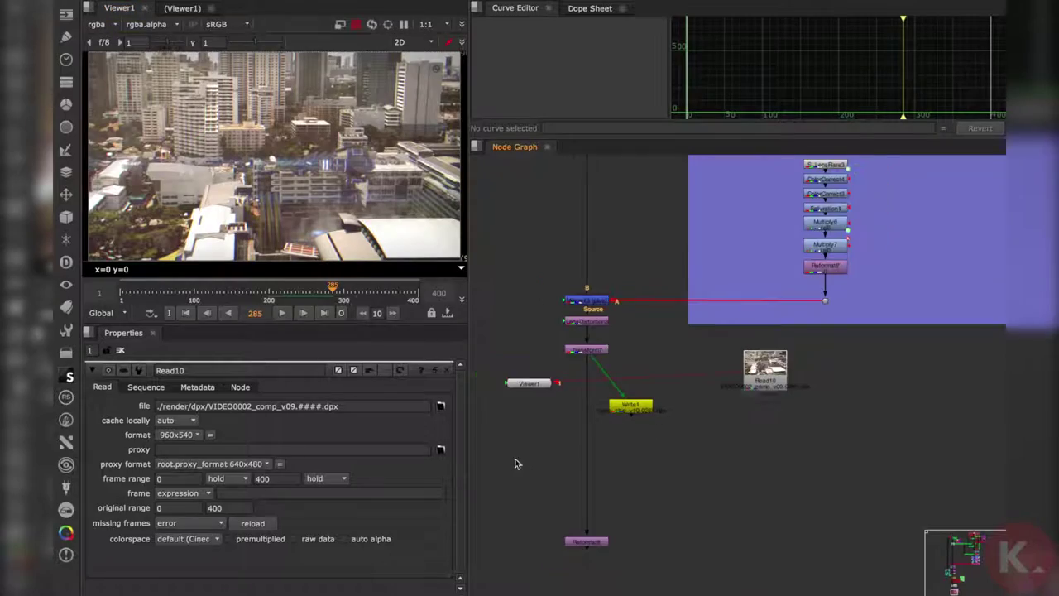
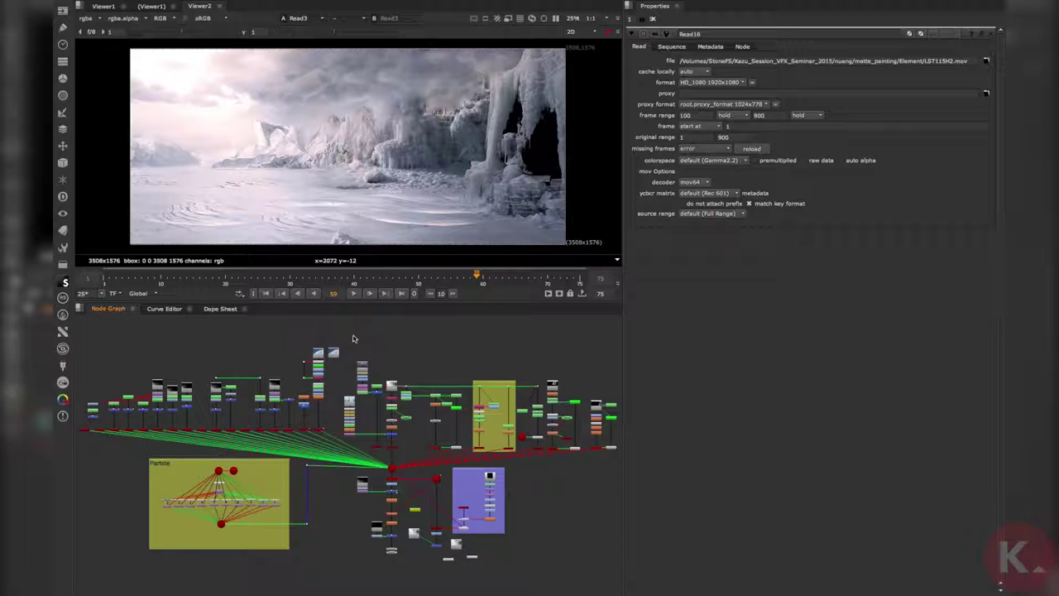
Step: Examine the matte painting script's node graph around Read3 and its roto and element branches
{"action": "left_click", "coordinate": [365, 332]}
{"action": "left_click", "coordinate": [365, 332]}
{"action": "scroll", "coordinate": [370, 386], "scroll_direction": "up", "scroll_amount": 1}
{"action": "scroll", "coordinate": [373, 386], "scroll_direction": "up", "scroll_amount": 6}
{"action": "middle_click_drag", "start_coordinate": [421, 370], "coordinate": [354, 480]}
{"action": "scroll", "coordinate": [314, 419], "scroll_direction": "up", "scroll_amount": 3}
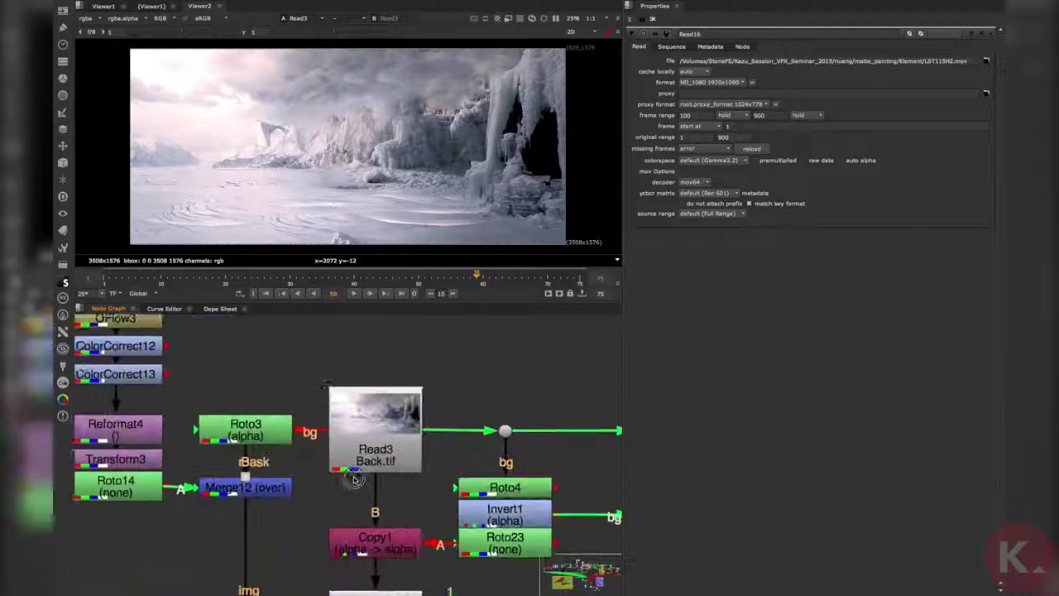
{"action": "scroll", "coordinate": [353, 473], "scroll_direction": "down", "scroll_amount": 7}
{"action": "scroll", "coordinate": [349, 466], "scroll_direction": "down", "scroll_amount": 3}
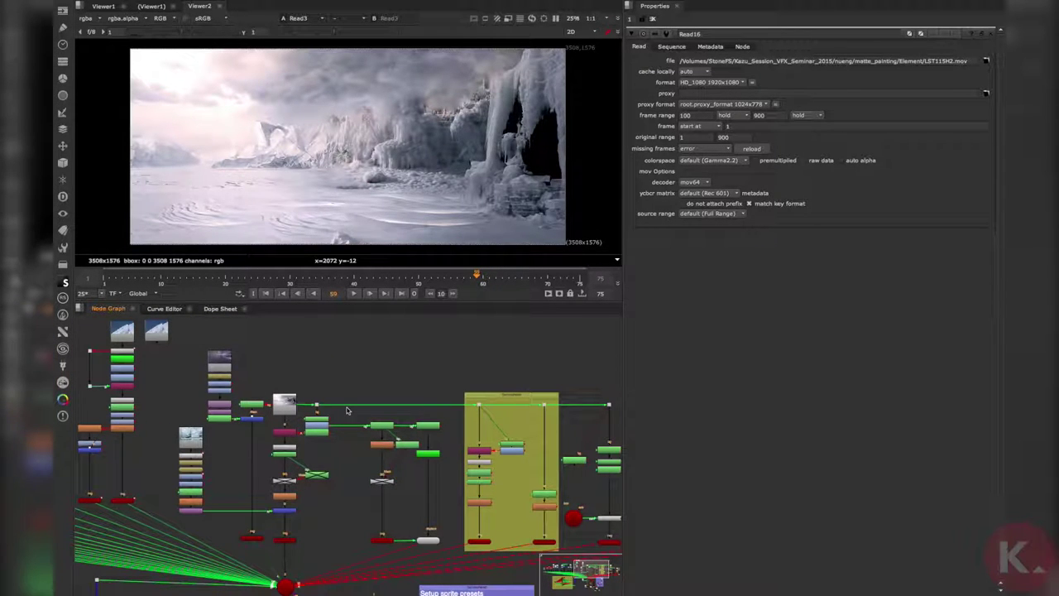
{"action": "middle_click_drag", "start_coordinate": [333, 385], "coordinate": [189, 339]}
{"action": "scroll", "coordinate": [268, 389], "scroll_direction": "down", "scroll_amount": 5}
{"action": "middle_click_drag", "start_coordinate": [186, 385], "coordinate": [272, 375]}
{"action": "scroll", "coordinate": [271, 374], "scroll_direction": "up", "scroll_amount": 5}
{"action": "left_click", "coordinate": [281, 362]}
{"action": "scroll", "coordinate": [354, 364], "scroll_direction": "up", "scroll_amount": 4}
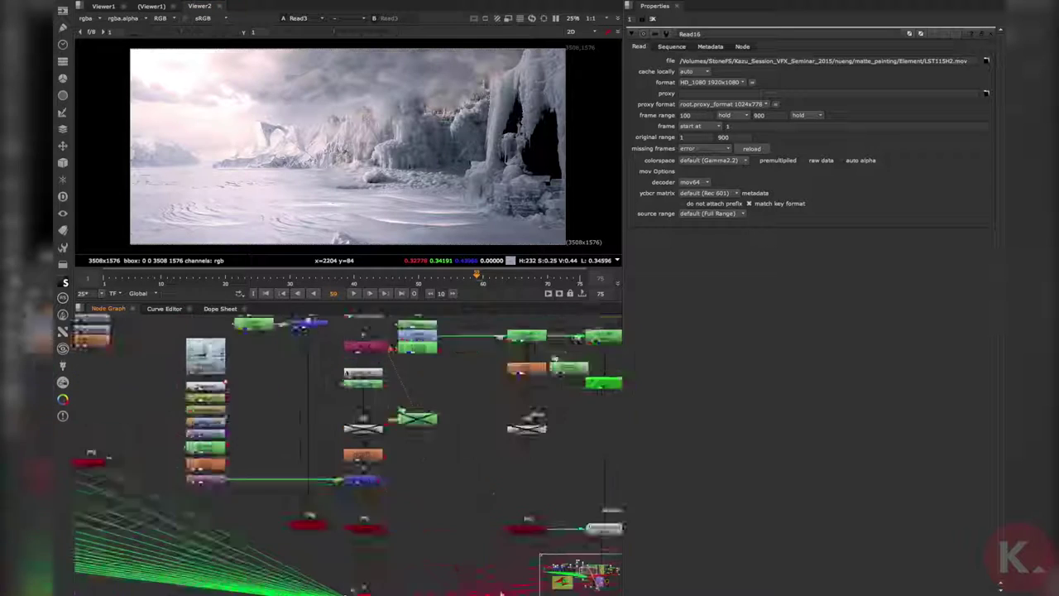
{"action": "scroll", "coordinate": [398, 177], "scroll_direction": "down", "scroll_amount": 3}
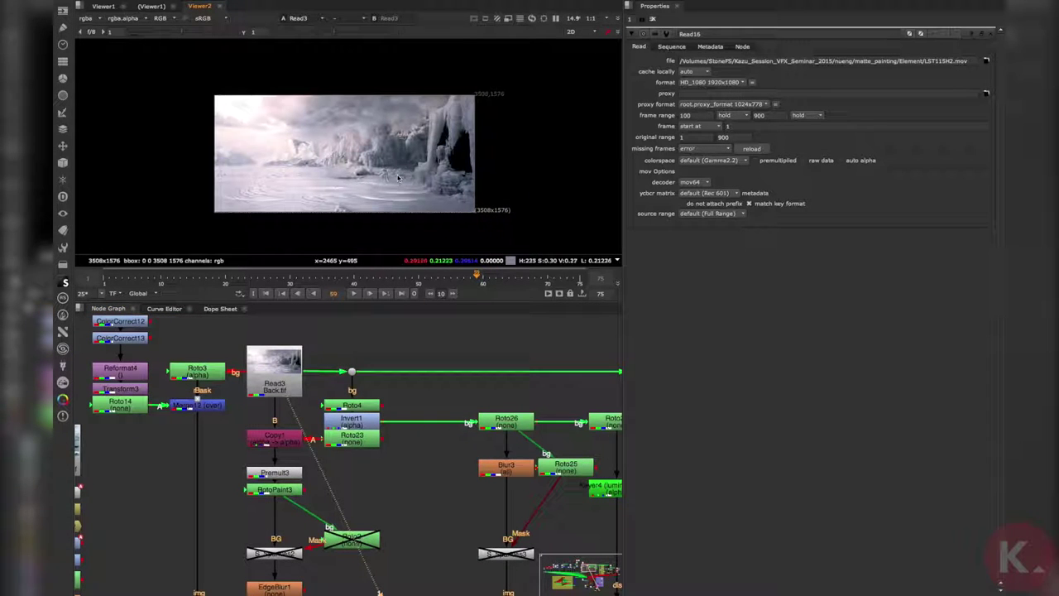
Step: Fit the Read3 ice painting in the viewer and inspect it alongside the element branches feeding the scene
{"action": "key", "text": "f"}
{"action": "middle_click_drag", "start_coordinate": [385, 180], "coordinate": [386, 197]}
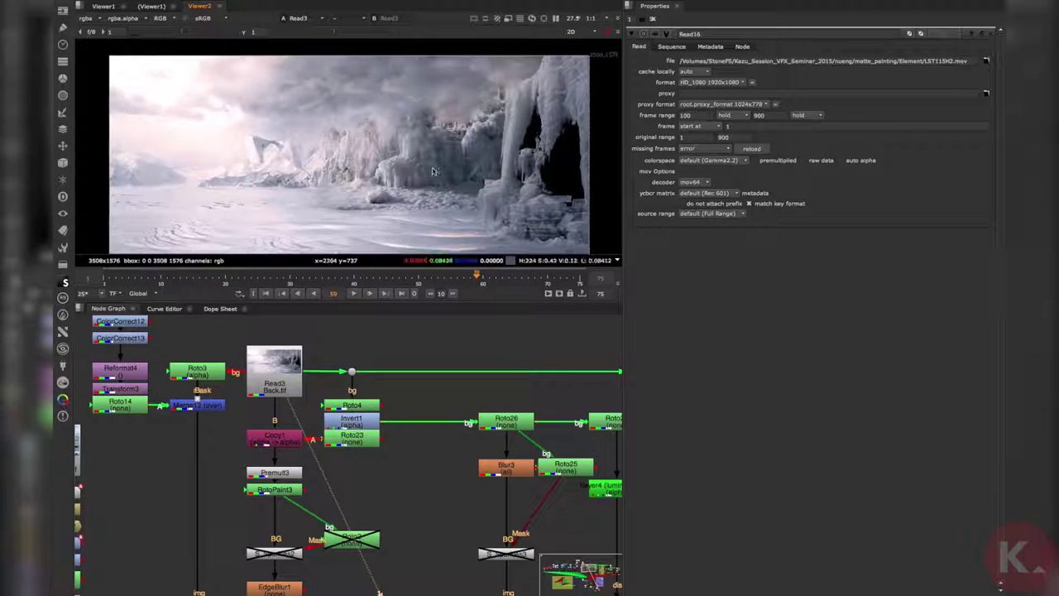
{"action": "scroll", "coordinate": [412, 383], "scroll_direction": "down", "scroll_amount": 5}
{"action": "scroll", "coordinate": [450, 436], "scroll_direction": "up", "scroll_amount": 4}
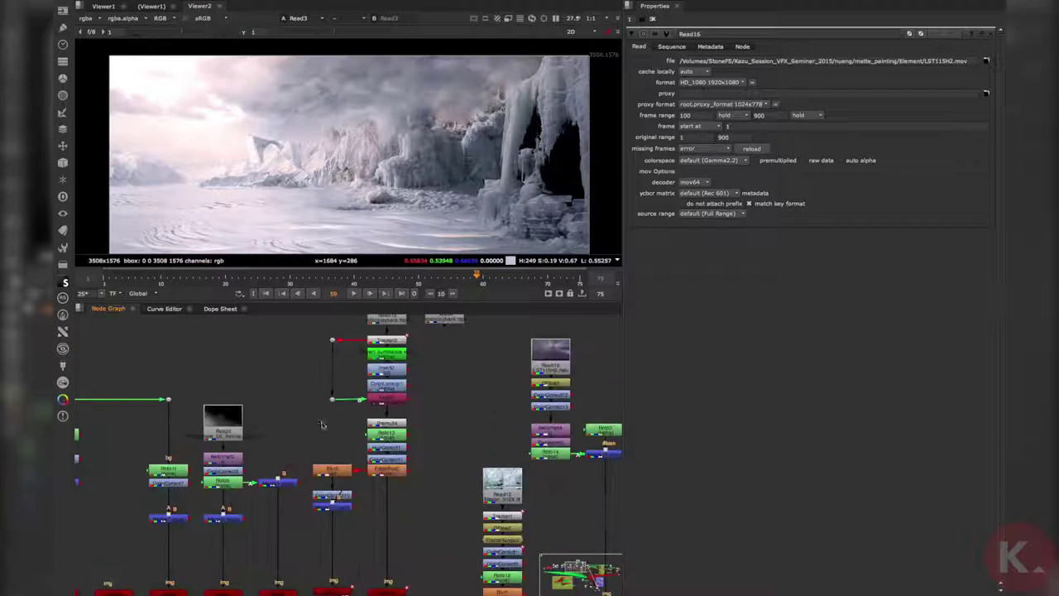
{"action": "middle_click_drag", "start_coordinate": [451, 436], "coordinate": [431, 415]}
{"action": "middle_click_drag", "start_coordinate": [385, 455], "coordinate": [359, 399]}
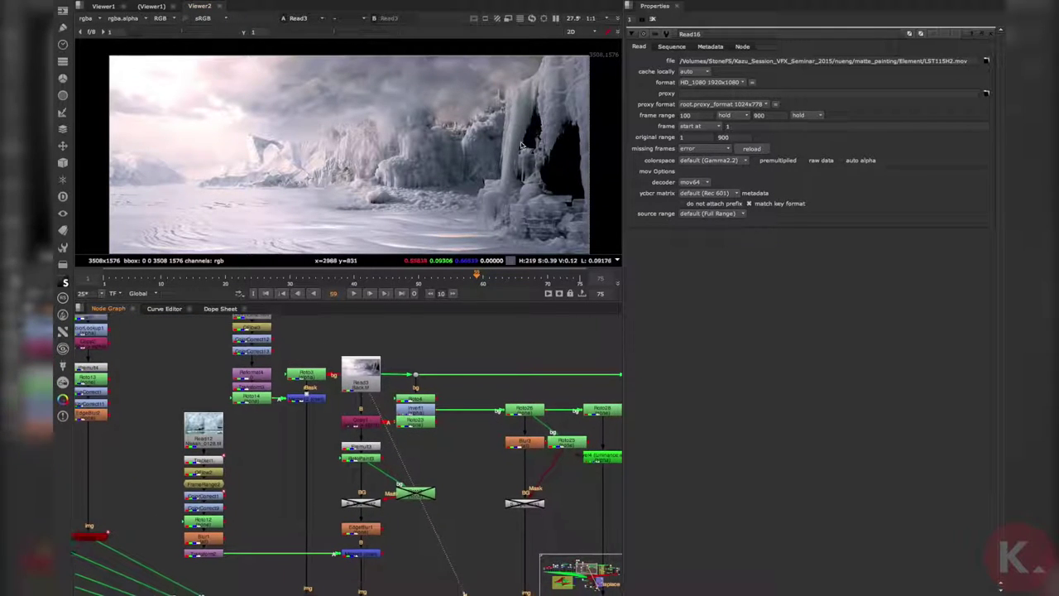
{"action": "middle_click_drag", "start_coordinate": [503, 152], "coordinate": [500, 165]}
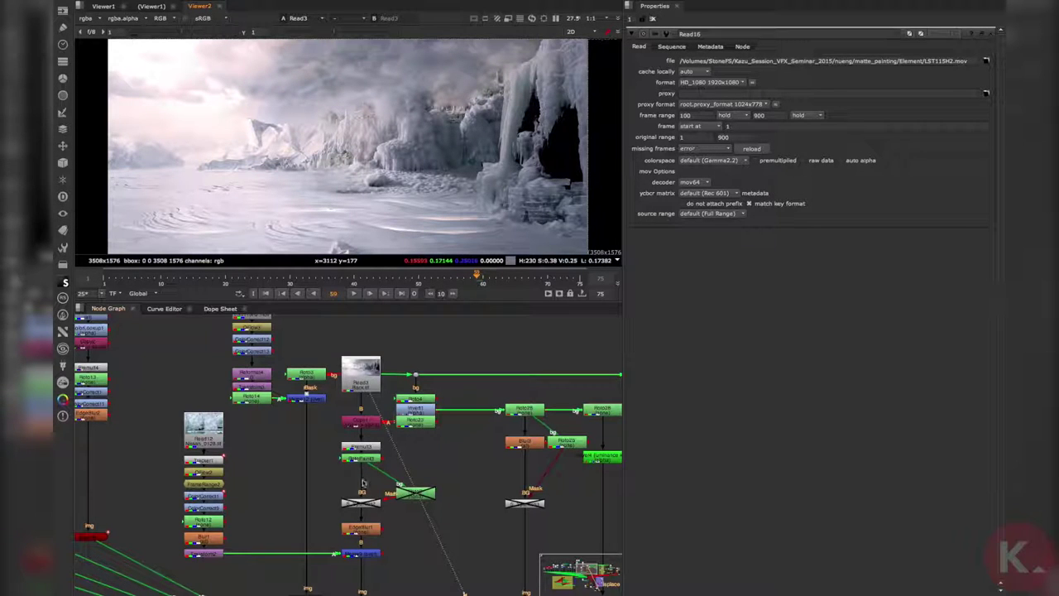
Step: View the RotoPaint3 cut-out, toggle its alpha channel on and off, and return the viewer to Read3
{"action": "scroll", "coordinate": [362, 484], "scroll_direction": "down", "scroll_amount": 3}
{"action": "middle_click_drag", "start_coordinate": [362, 484], "coordinate": [355, 411]}
{"action": "scroll", "coordinate": [358, 422], "scroll_direction": "up", "scroll_amount": 4}
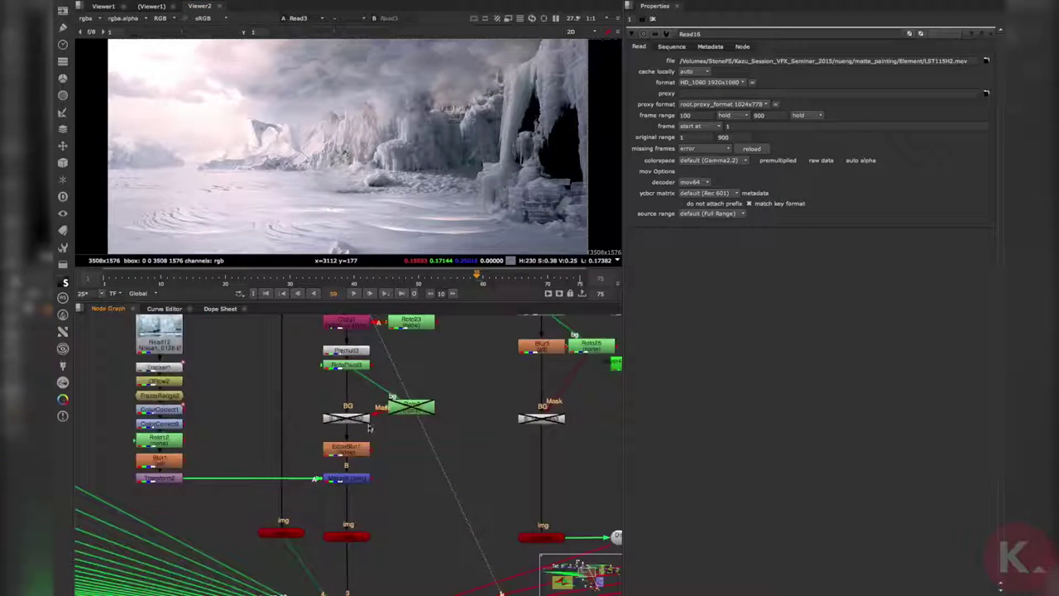
{"action": "left_click", "coordinate": [355, 368]}
{"action": "key", "text": "1"}
{"action": "key", "text": "a"}
{"action": "key", "text": "a"}
{"action": "scroll", "coordinate": [408, 454], "scroll_direction": "down", "scroll_amount": 5}
{"action": "middle_click_drag", "start_coordinate": [413, 451], "coordinate": [376, 449]}
{"action": "left_click", "coordinate": [325, 379]}
{"action": "key", "text": "1"}
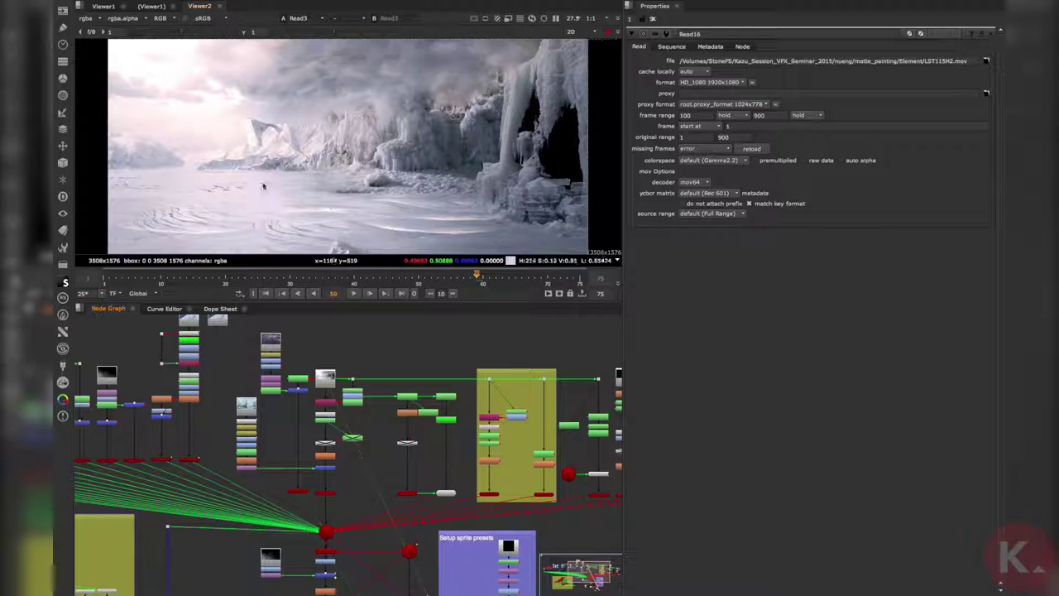
Step: Marquee the distant icebergs, middle cliffs, foreground ice columns and sky in the Read3 painting to point out its layers
{"action": "left_click_drag", "start_coordinate": [161, 128], "coordinate": [233, 166], "text": "ctrl+shift"}
{"action": "left_click_drag", "start_coordinate": [273, 111], "coordinate": [347, 155], "text": "ctrl+shift"}
{"action": "left_click_drag", "start_coordinate": [362, 116], "coordinate": [437, 158]}
{"action": "left_click_drag", "start_coordinate": [432, 107], "coordinate": [541, 152]}
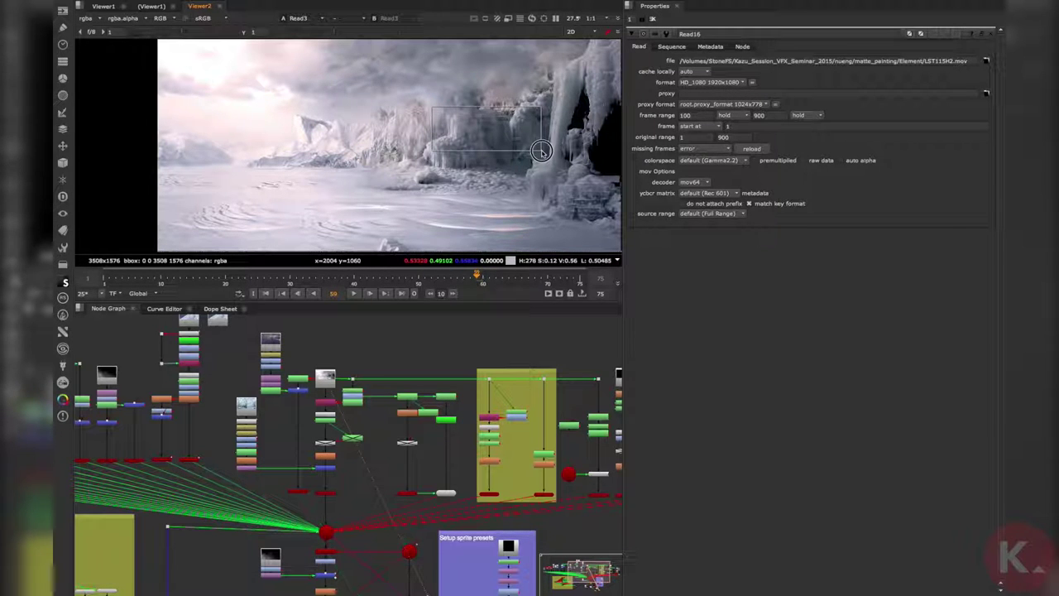
{"action": "left_click_drag", "start_coordinate": [562, 55], "coordinate": [629, 203], "text": "ctrl+shift"}
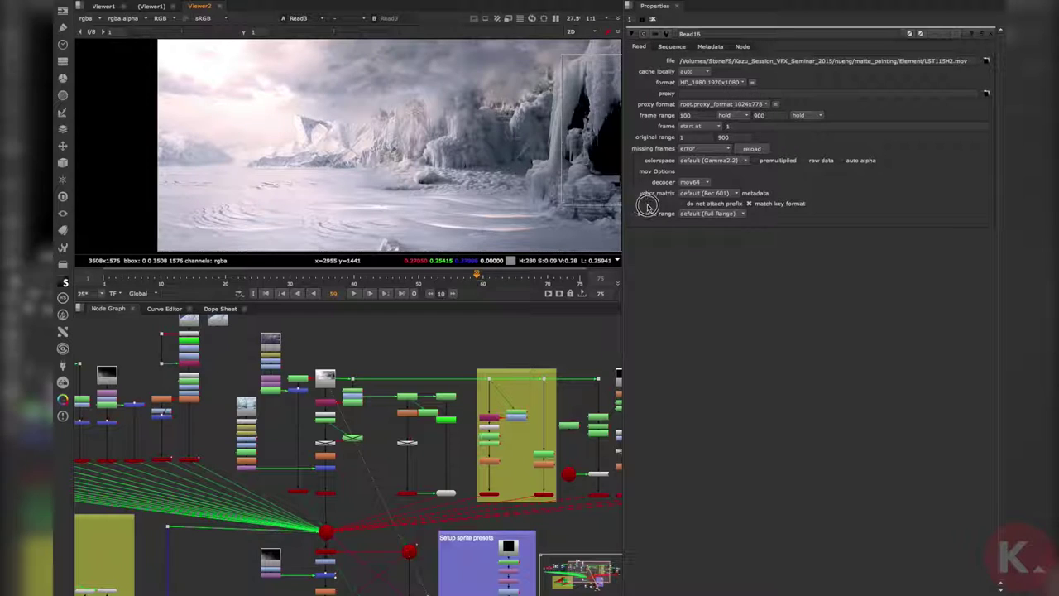
{"action": "left_click_drag", "start_coordinate": [142, 44], "coordinate": [530, 97], "text": "ctrl+shift"}
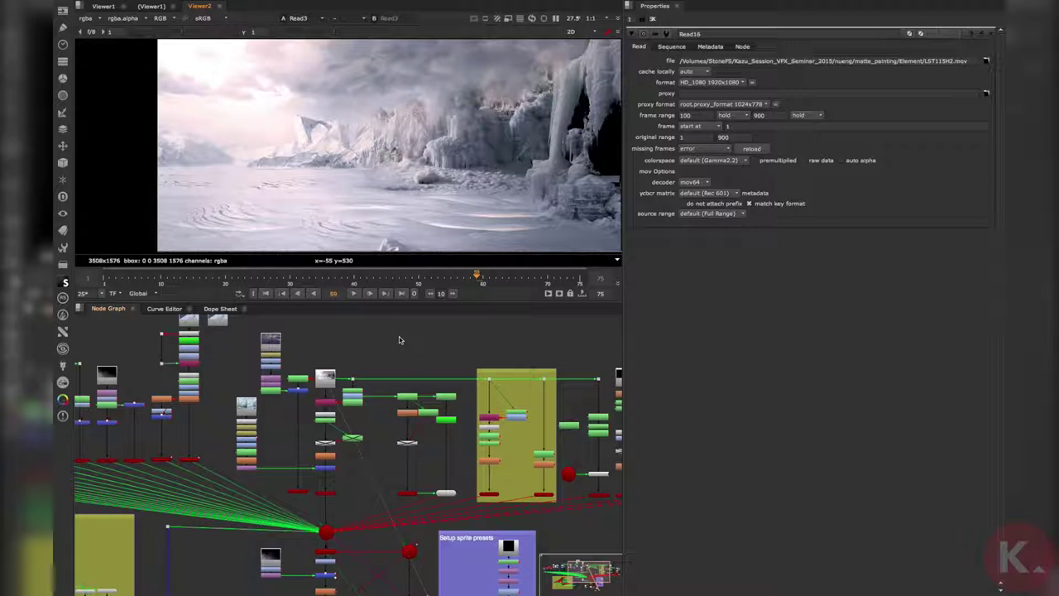
Step: View the ice cliff cut-out at the Premult3 and S_Sparkles nodes below Read3
{"action": "mouse_move", "coordinate": [383, 449]}
{"action": "middle_mouse_down"}
{"action": "mouse_move", "coordinate": [366, 470]}
{"action": "mouse_move", "coordinate": [373, 456]}
{"action": "middle_mouse_up"}
{"action": "scroll", "coordinate": [372, 457], "scroll_direction": "up", "scroll_amount": 5}
{"action": "left_click", "coordinate": [324, 436]}
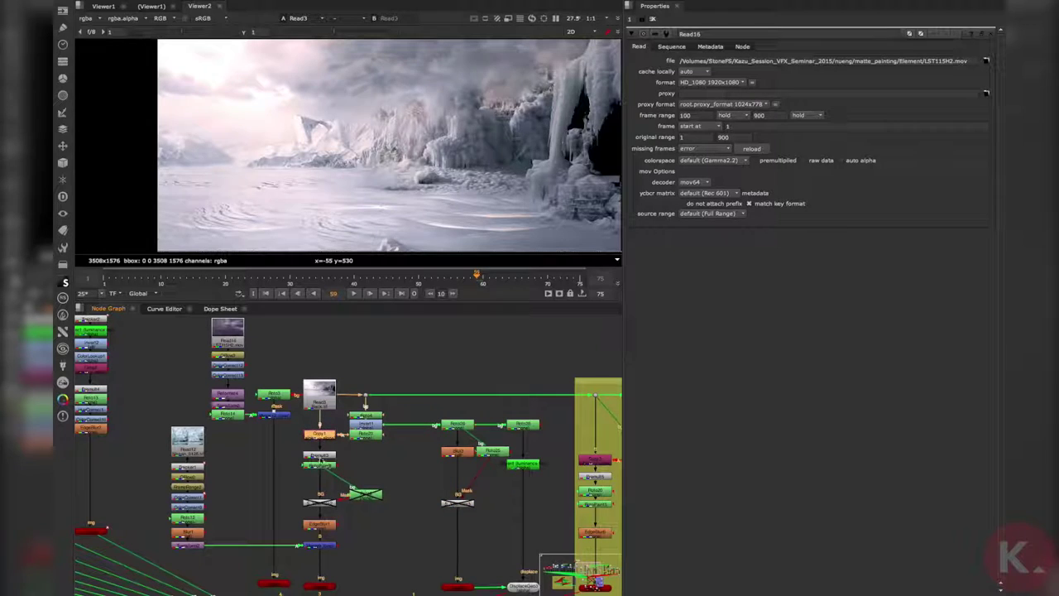
{"action": "left_click", "coordinate": [329, 457]}
{"action": "key", "text": "1"}
{"action": "middle_click_drag", "start_coordinate": [459, 489], "coordinate": [418, 467]}
{"action": "left_click", "coordinate": [336, 445]}
{"action": "key", "text": "1"}
Step: View the Keyer4 output that feeds the displacement geometry of the middle cliff
{"action": "scroll", "coordinate": [536, 110], "scroll_direction": "down", "scroll_amount": 1}
{"action": "scroll", "coordinate": [536, 110], "scroll_direction": "down", "scroll_amount": 2}
{"action": "middle_click_drag", "start_coordinate": [466, 404], "coordinate": [396, 392]}
{"action": "left_click", "coordinate": [331, 394]}
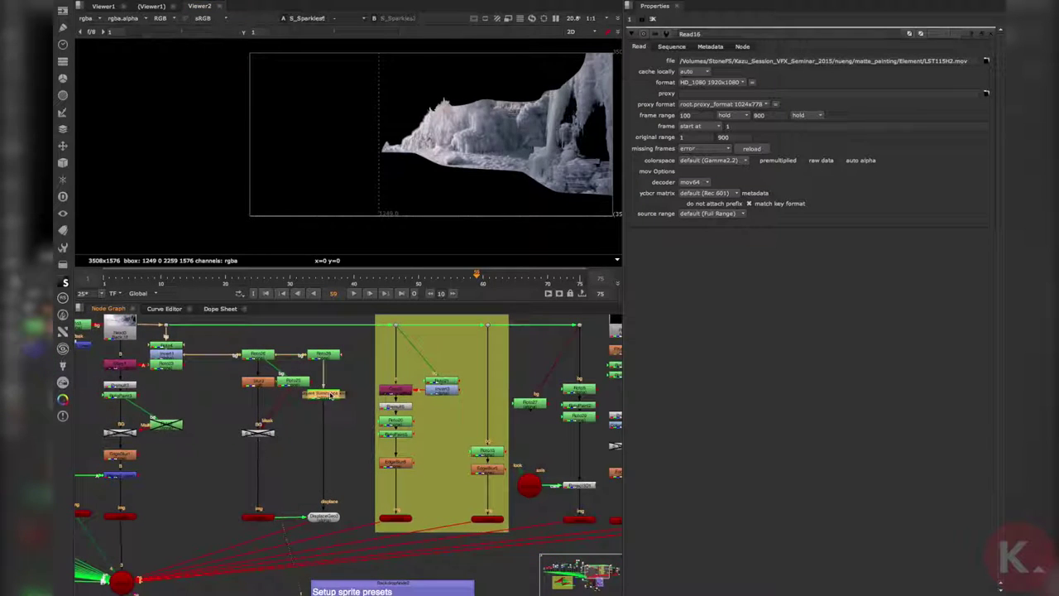
{"action": "key", "text": "1"}
Step: View the distant ice pieces cut out by RotoPaint5 and Roto15 in the yellow backdrop group
{"action": "middle_click_drag", "start_coordinate": [468, 442], "coordinate": [399, 435]}
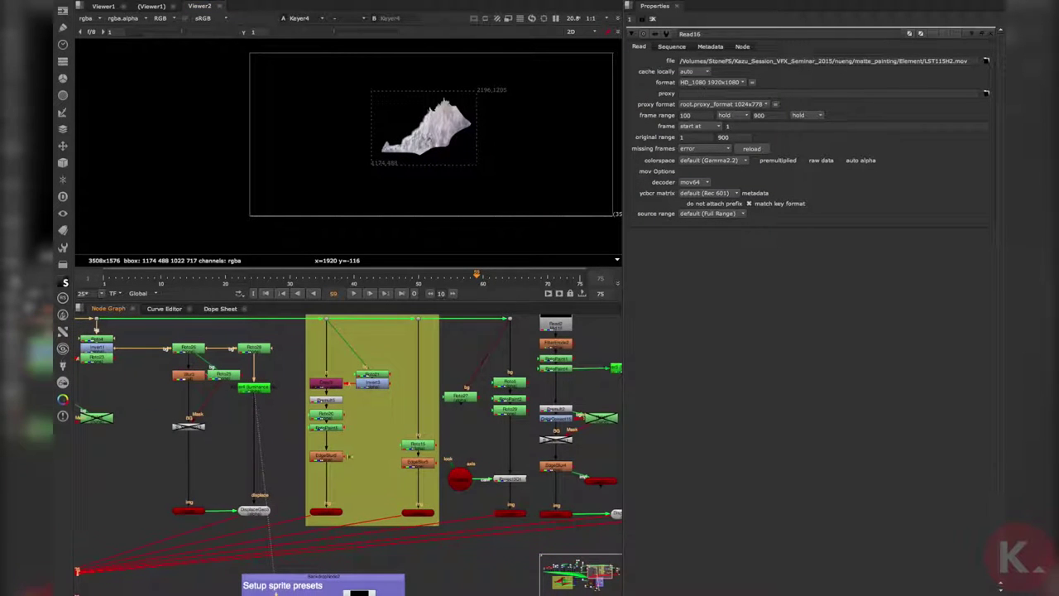
{"action": "left_click", "coordinate": [327, 429]}
{"action": "key", "text": "1"}
{"action": "middle_click_drag", "start_coordinate": [472, 455], "coordinate": [398, 431]}
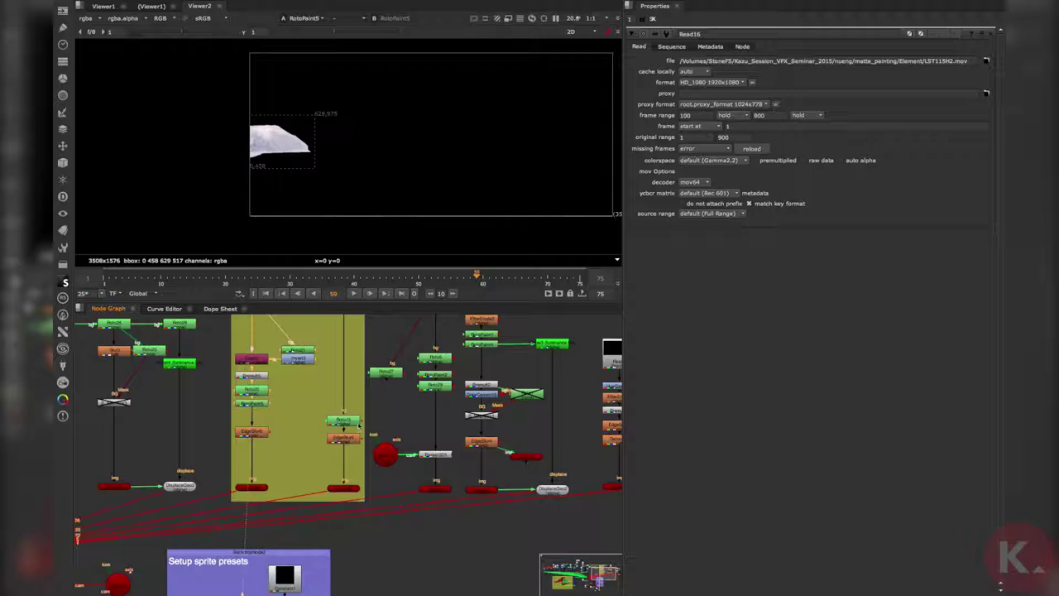
{"action": "left_click", "coordinate": [352, 423]}
{"action": "key", "text": "1"}
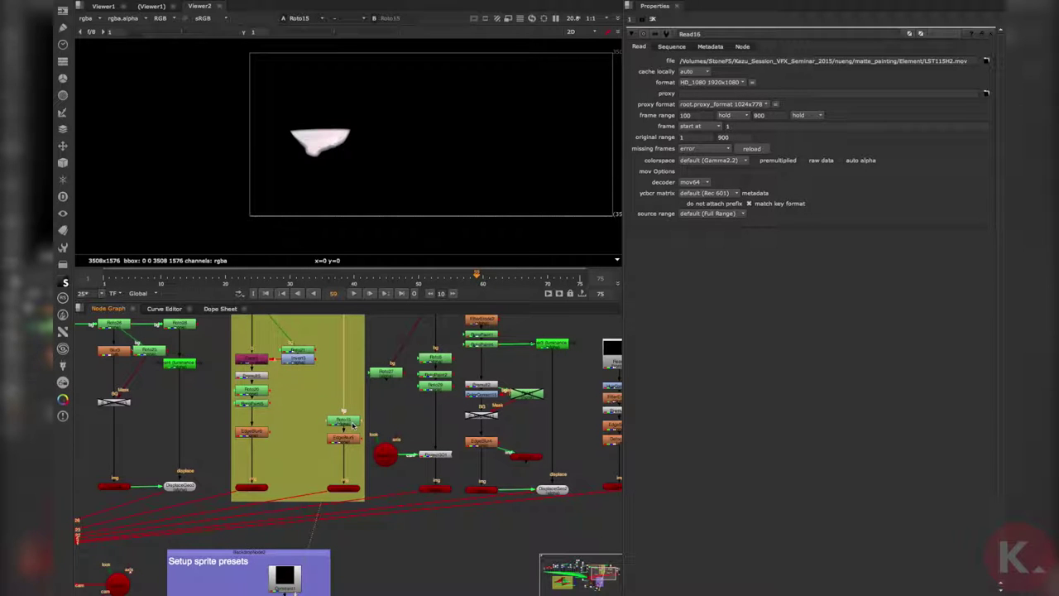
Step: Look over the cut-out branches, locate the source Read3 node, and view the full painting again
{"action": "middle_click_drag", "start_coordinate": [376, 415], "coordinate": [412, 445]}
{"action": "left_click", "coordinate": [379, 445]}
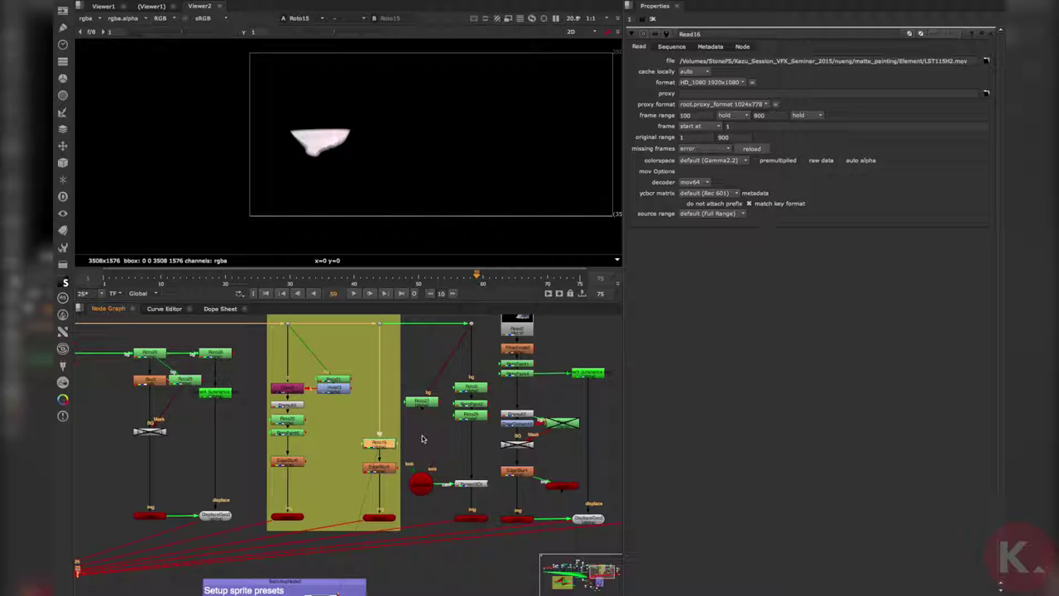
{"action": "scroll", "coordinate": [283, 424], "scroll_direction": "down", "scroll_amount": 5}
{"action": "middle_click_drag", "start_coordinate": [283, 424], "coordinate": [428, 463]}
{"action": "scroll", "coordinate": [306, 415], "scroll_direction": "up", "scroll_amount": 6}
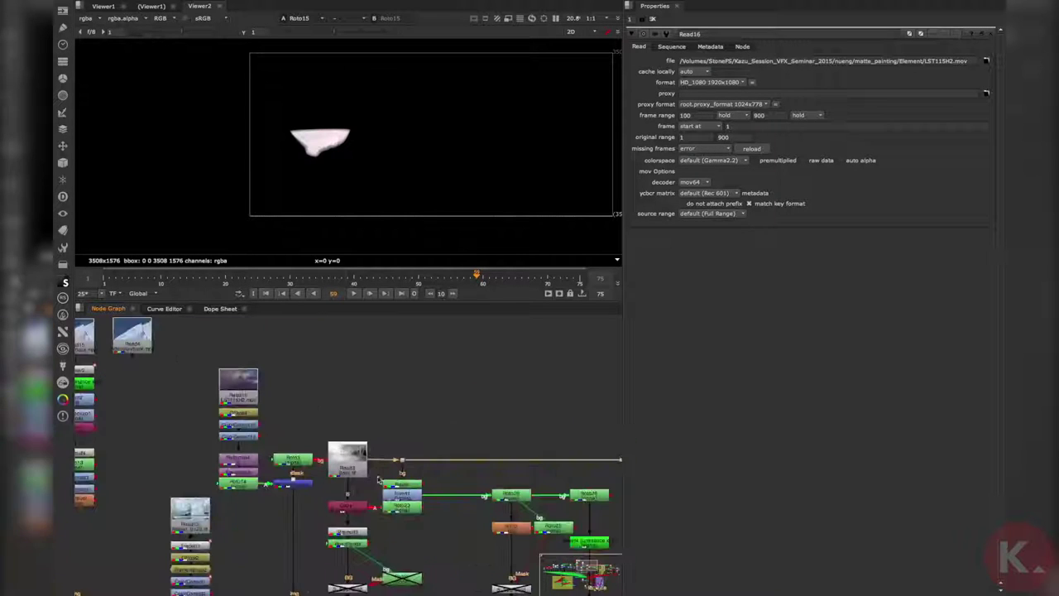
{"action": "left_click", "coordinate": [361, 472]}
{"action": "key", "text": "1"}
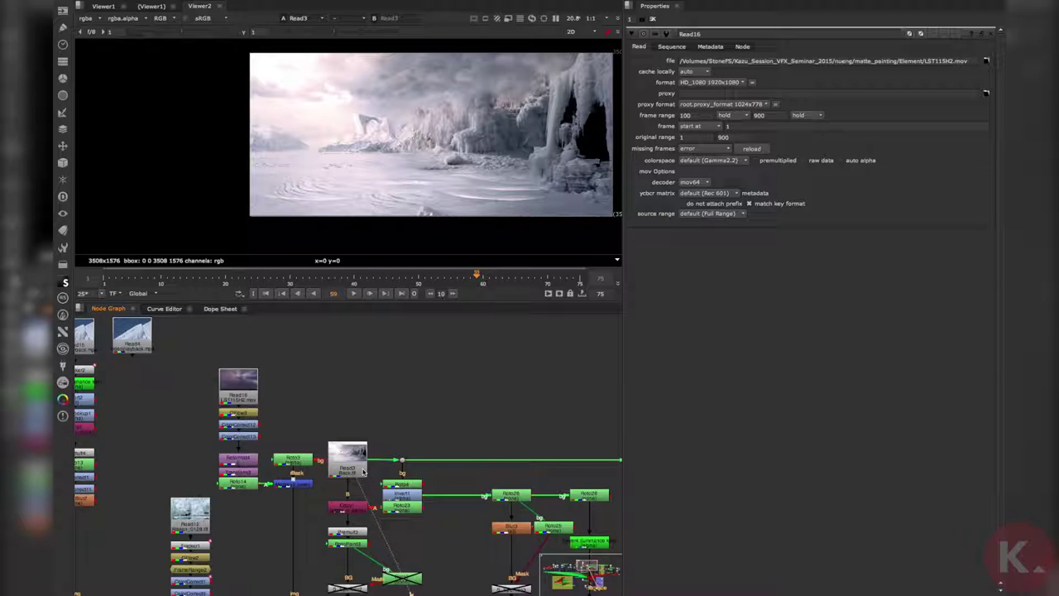
Step: View the snowy ground cut-out at Roto29, beside the yellow backdrop group
{"action": "scroll", "coordinate": [429, 514], "scroll_direction": "down", "scroll_amount": 5}
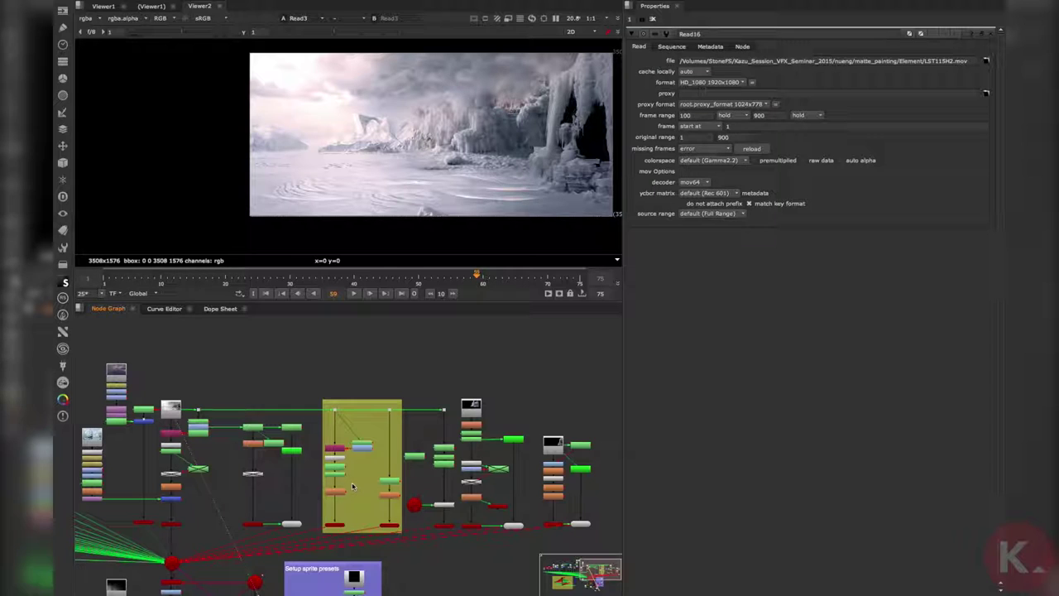
{"action": "middle_click_drag", "start_coordinate": [320, 489], "coordinate": [325, 500]}
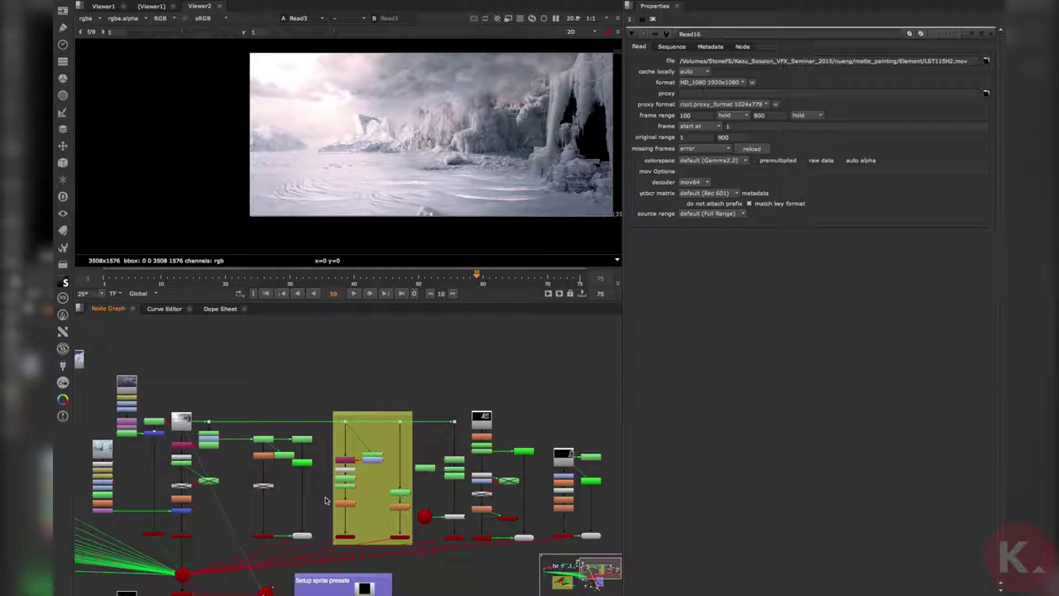
{"action": "scroll", "coordinate": [384, 525], "scroll_direction": "up", "scroll_amount": 5}
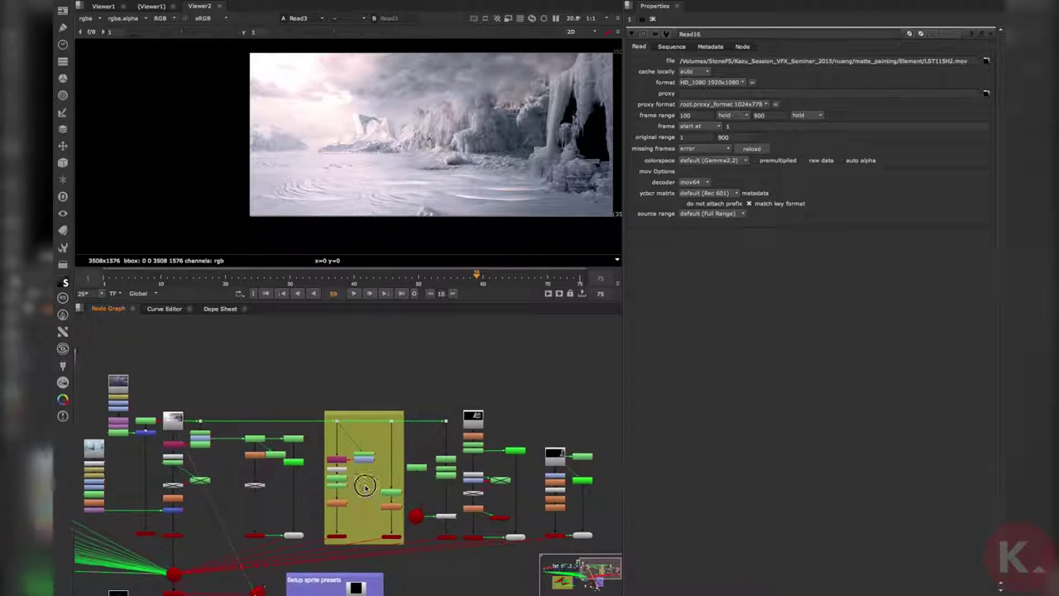
{"action": "key", "text": "1"}
{"action": "middle_click_drag", "start_coordinate": [447, 507], "coordinate": [333, 440]}
{"action": "left_click", "coordinate": [321, 449]}
{"action": "key", "text": "1"}
{"action": "left_click", "coordinate": [346, 408]}
{"action": "key", "text": "1"}
{"action": "middle_click_drag", "start_coordinate": [436, 456], "coordinate": [323, 419]}
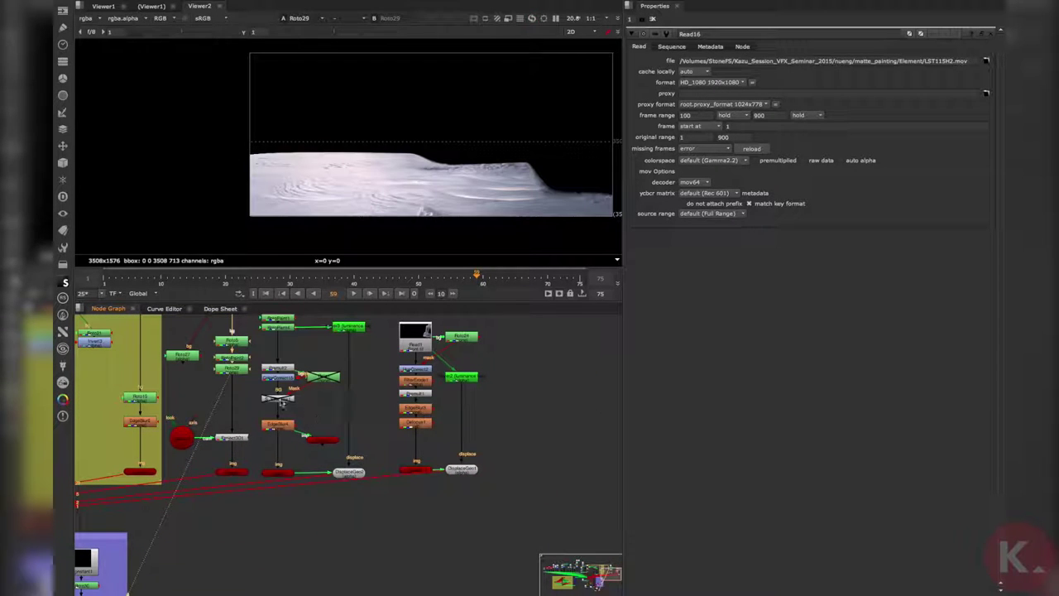
Step: View the ice cliff cut-out at the disabled S_Sparkles node and the foreground ice at Defocus1
{"action": "left_click", "coordinate": [278, 398]}
{"action": "key", "text": "1"}
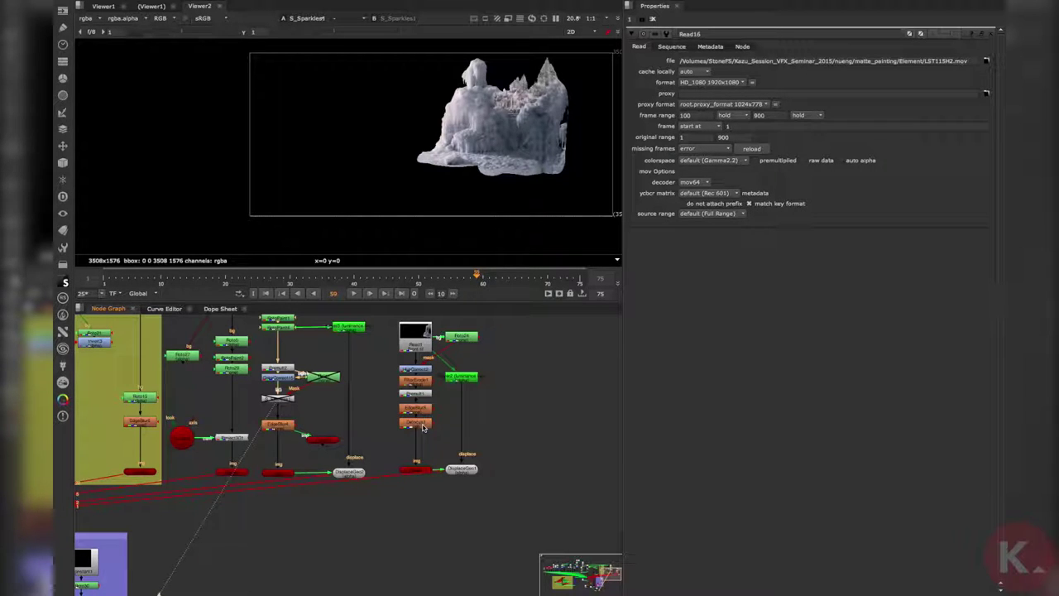
{"action": "middle_click_drag", "start_coordinate": [433, 488], "coordinate": [441, 483]}
{"action": "left_click", "coordinate": [424, 418]}
{"action": "key", "text": "1"}
Step: View the combined ice scene at the ScanlineRender below the Scene node, fitted to the viewer
{"action": "scroll", "coordinate": [356, 438], "scroll_direction": "down", "scroll_amount": 5}
{"action": "middle_click_drag", "start_coordinate": [170, 464], "coordinate": [355, 459]}
{"action": "scroll", "coordinate": [353, 459], "scroll_direction": "up", "scroll_amount": 5}
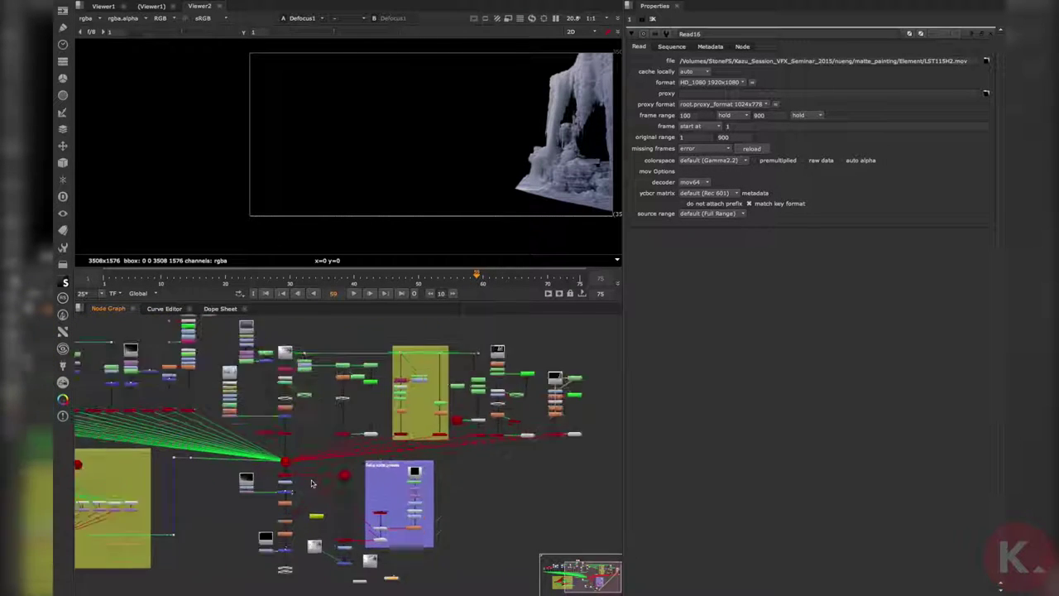
{"action": "left_click", "coordinate": [269, 447]}
{"action": "key", "text": "1"}
{"action": "middle_click_drag", "start_coordinate": [490, 152], "coordinate": [330, 169]}
{"action": "key", "text": "f"}
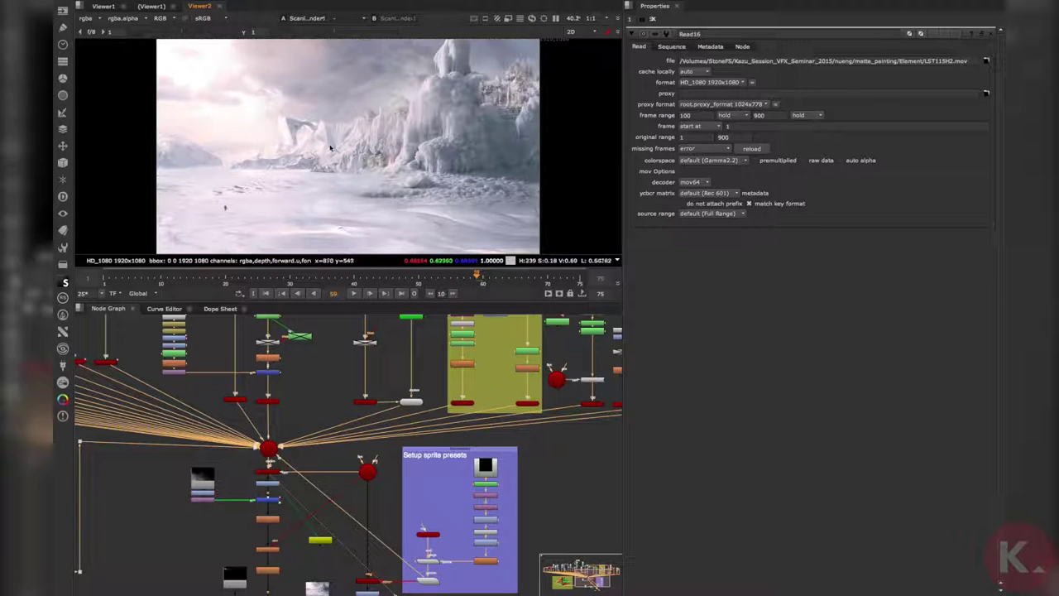
Step: Examine the projected ice layers in 3D, including the displaced mesh of the cliff, from several angles
{"action": "key", "text": "Tab"}
{"action": "scroll", "coordinate": [332, 158], "scroll_direction": "down", "scroll_amount": 10}
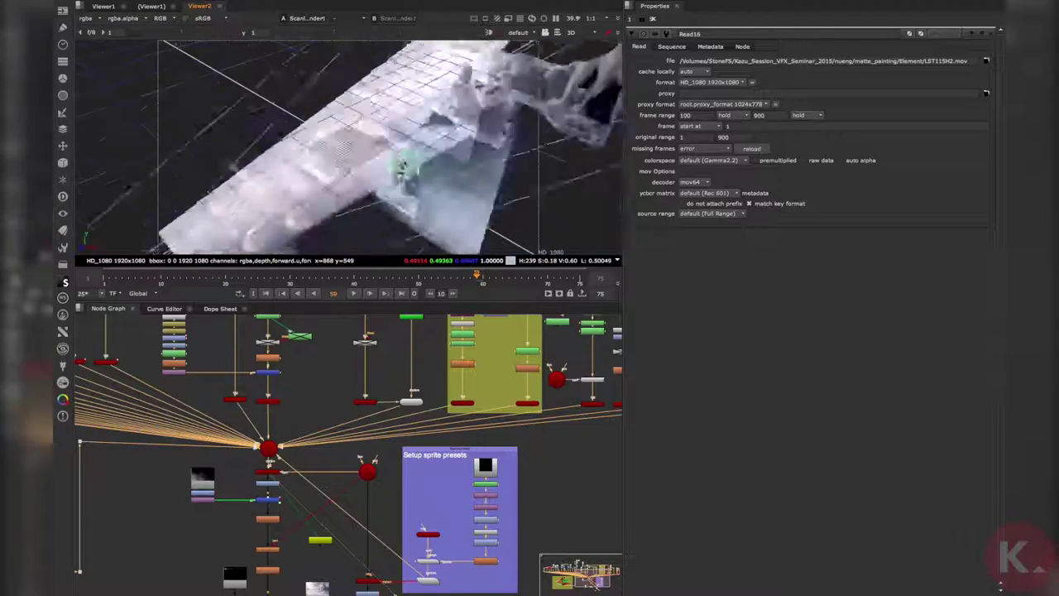
{"action": "left_click_drag", "start_coordinate": [300, 174], "coordinate": [276, 172], "text": "super"}
{"action": "scroll", "coordinate": [281, 142], "scroll_direction": "up", "scroll_amount": 8}
{"action": "scroll", "coordinate": [369, 119], "scroll_direction": "up", "scroll_amount": 5}
{"action": "left_click", "coordinate": [157, 130]}
{"action": "scroll", "coordinate": [166, 130], "scroll_direction": "down", "scroll_amount": 6}
{"action": "scroll", "coordinate": [198, 180], "scroll_direction": "up", "scroll_amount": 5}
{"action": "scroll", "coordinate": [338, 148], "scroll_direction": "down", "scroll_amount": 6}
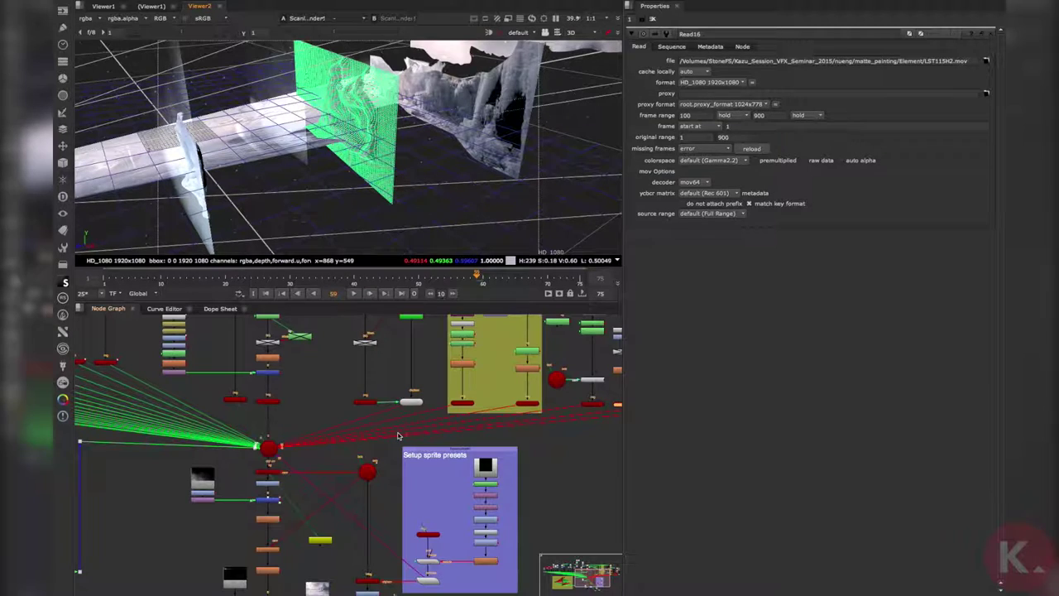
{"action": "scroll", "coordinate": [398, 436], "scroll_direction": "up", "scroll_amount": 5}
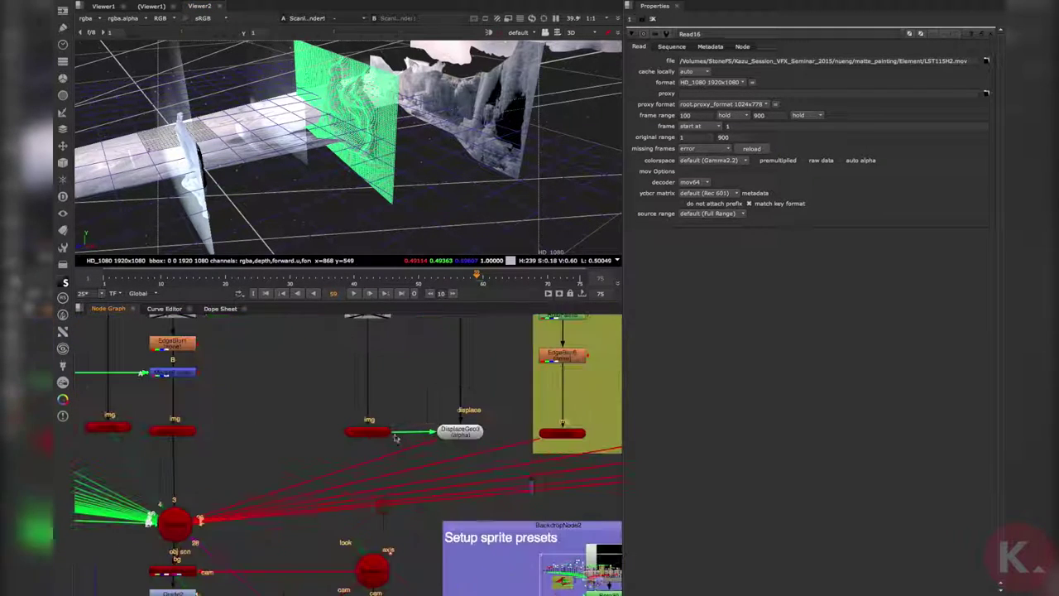
{"action": "left_click_drag", "start_coordinate": [418, 152], "coordinate": [347, 190], "text": "ctrl"}
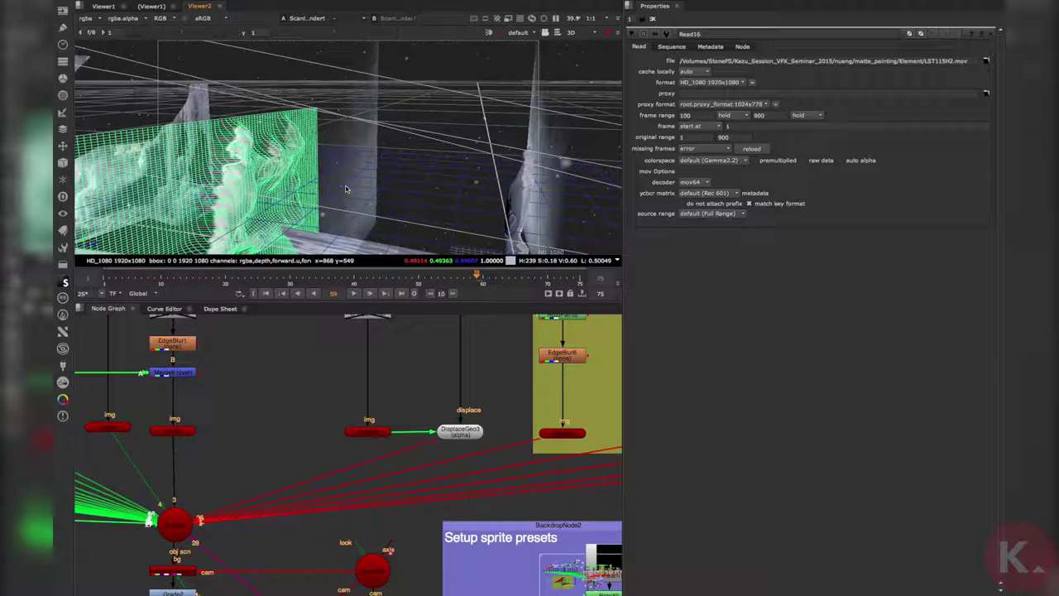
Step: View the DisplaceGeo3 geometry on its own and open its settings
{"action": "middle_click_drag", "start_coordinate": [367, 455], "coordinate": [291, 437]}
{"action": "left_click", "coordinate": [386, 419]}
{"action": "key", "text": "1"}
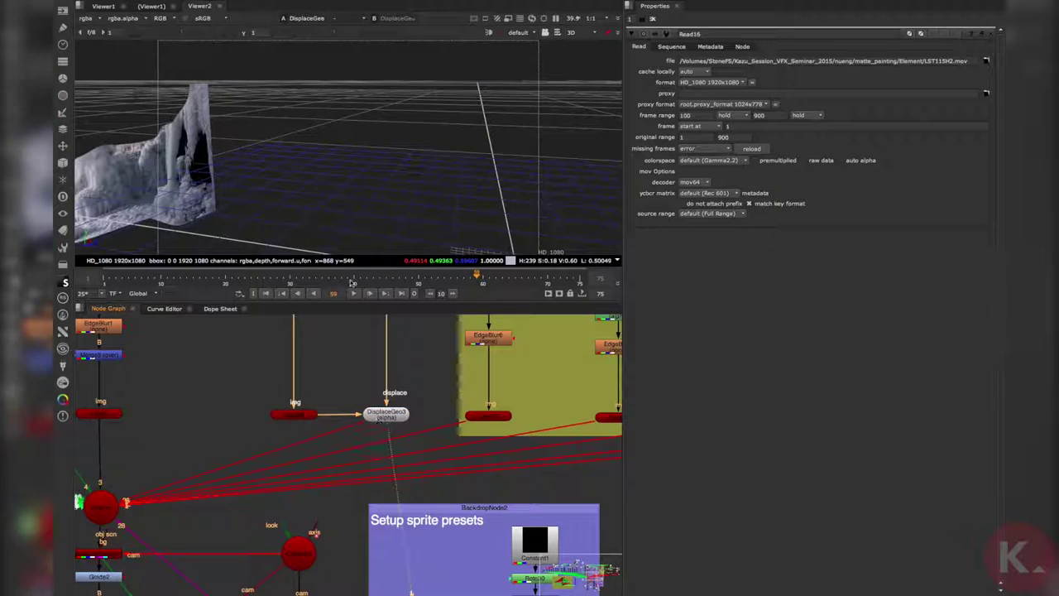
{"action": "middle_click_drag", "start_coordinate": [386, 420], "coordinate": [242, 446]}
{"action": "double_click", "coordinate": [247, 441]}
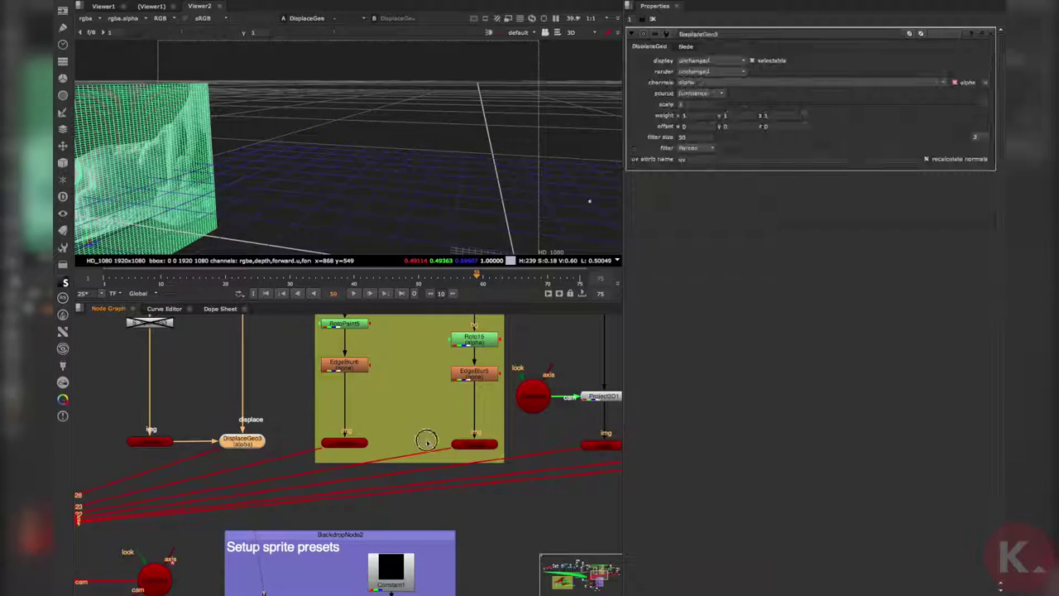
Step: Open the DisplaceGeo2 settings and examine its displaced cliff mesh up close in 3D
{"action": "scroll", "coordinate": [425, 438], "scroll_direction": "down", "scroll_amount": 3}
{"action": "middle_click_drag", "start_coordinate": [306, 489], "coordinate": [298, 466]}
{"action": "left_click", "coordinate": [409, 460]}
{"action": "double_click", "coordinate": [409, 457]}
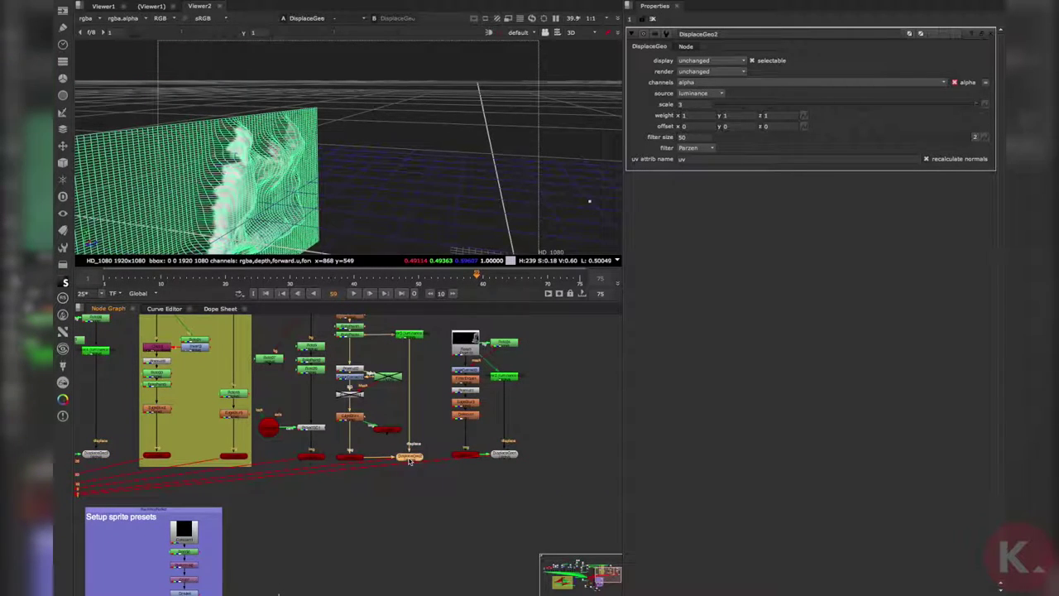
{"action": "scroll", "coordinate": [337, 178], "scroll_direction": "down", "scroll_amount": 5}
{"action": "left_click_drag", "start_coordinate": [293, 189], "coordinate": [371, 179], "text": "ctrl"}
{"action": "scroll", "coordinate": [371, 180], "scroll_direction": "up", "scroll_amount": 7}
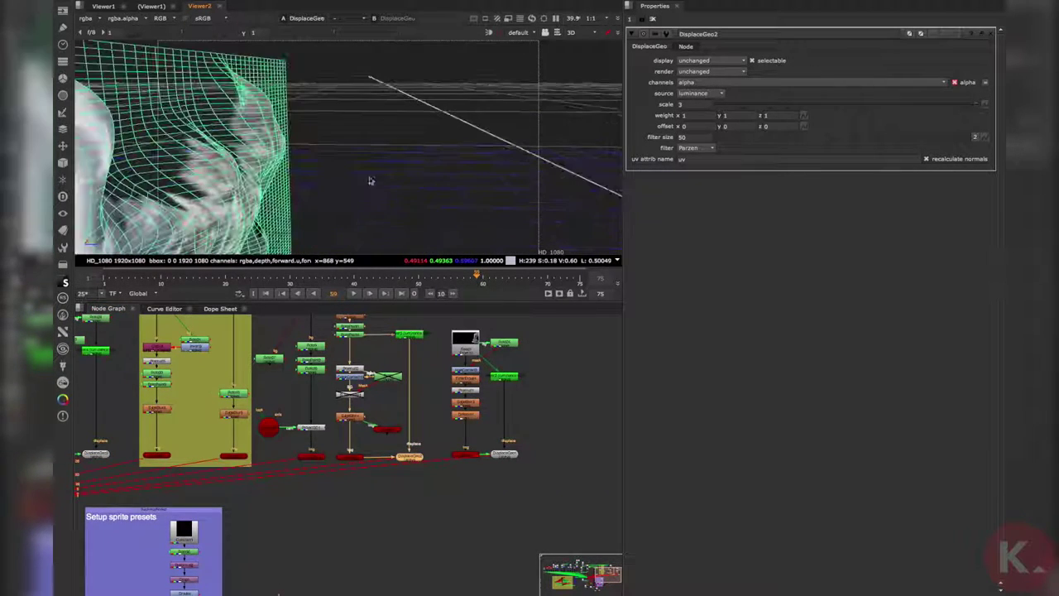
Step: Trace the displace input of DisplaceGeo2 up to Keyer3 and view the keyer's alpha channel
{"action": "middle_click_drag", "start_coordinate": [399, 442], "coordinate": [345, 430]}
{"action": "key", "text": "f"}
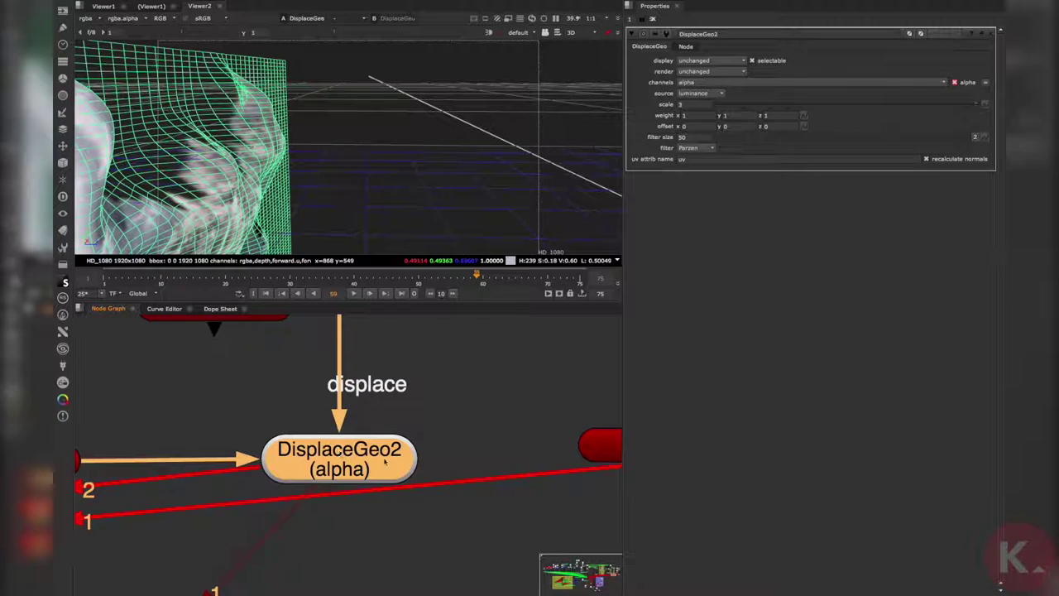
{"action": "scroll", "coordinate": [348, 448], "scroll_direction": "down", "scroll_amount": 6}
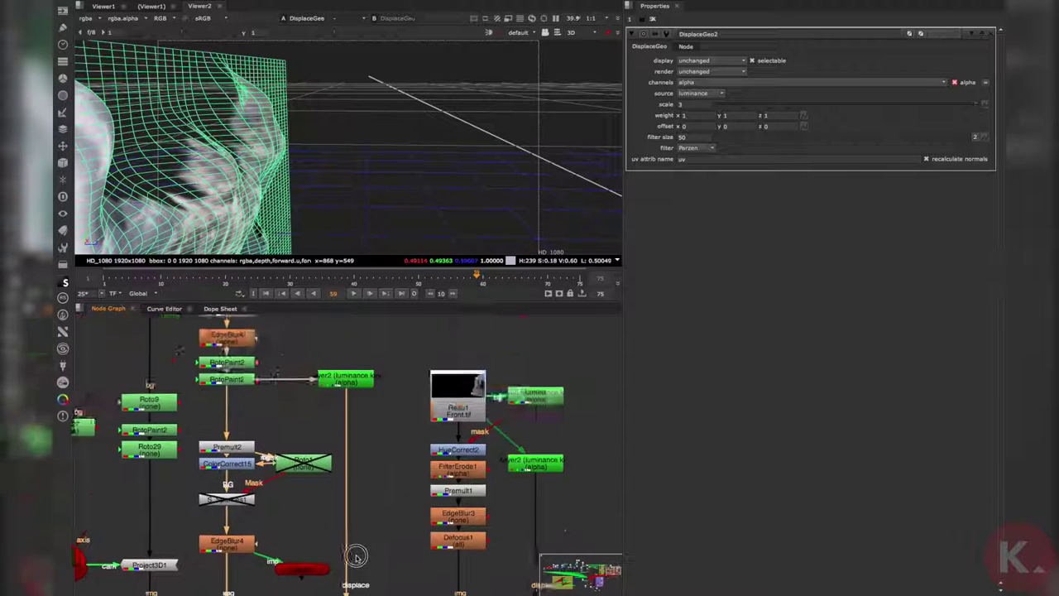
{"action": "scroll", "coordinate": [362, 478], "scroll_direction": "up", "scroll_amount": 1}
{"action": "middle_click_drag", "start_coordinate": [362, 477], "coordinate": [324, 569]}
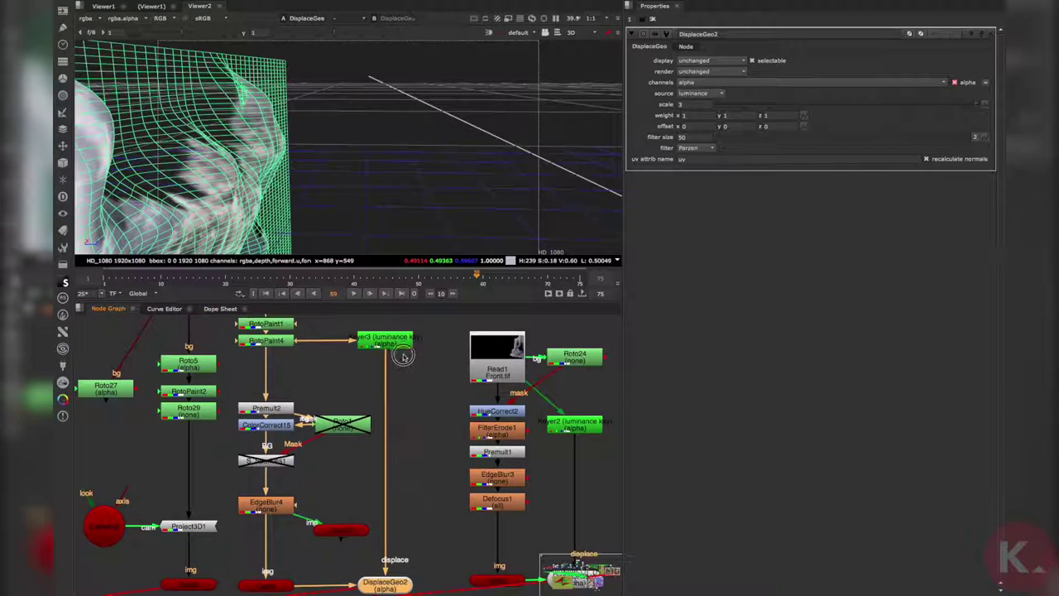
{"action": "middle_click_drag", "start_coordinate": [402, 356], "coordinate": [418, 401]}
{"action": "left_click", "coordinate": [404, 383]}
{"action": "key", "text": "1"}
{"action": "key", "text": "a"}
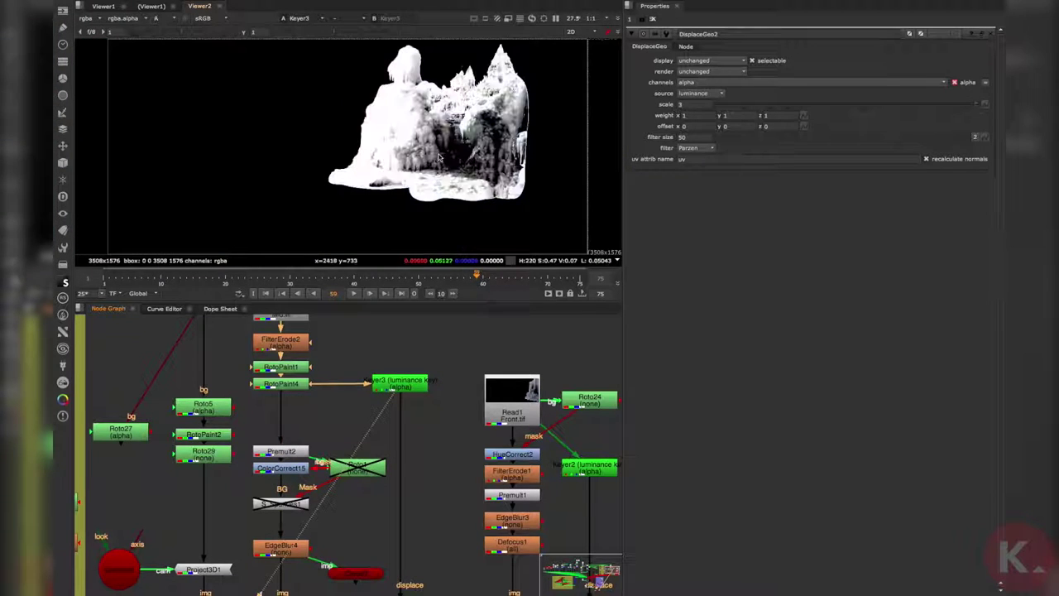
Step: Compare the colour image of Keyer3 with its luminance-keyed alpha
{"action": "middle_click_drag", "start_coordinate": [458, 172], "coordinate": [339, 196]}
{"action": "key", "text": "a"}
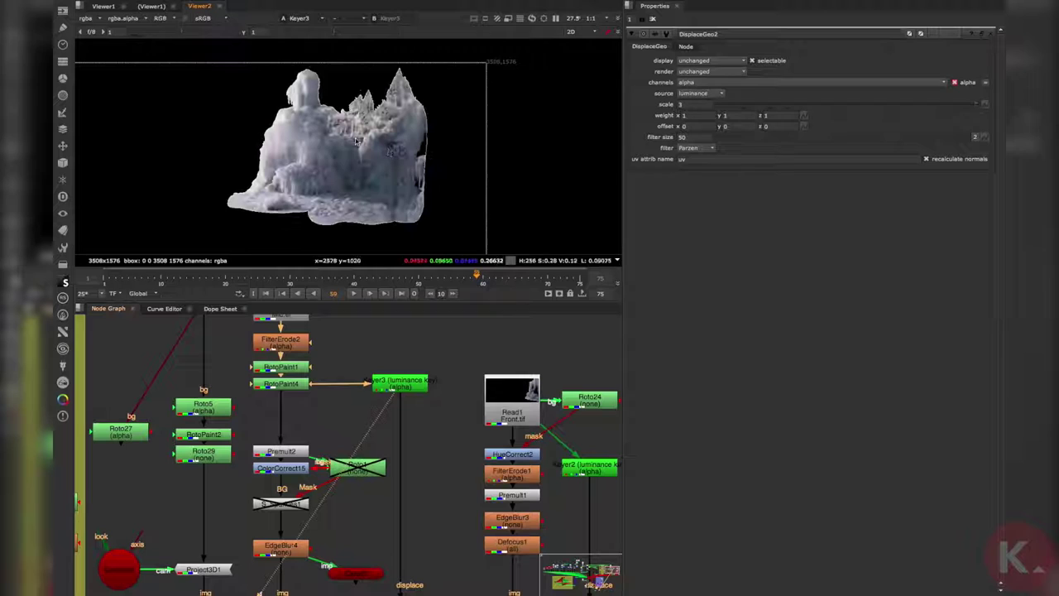
{"action": "middle_click_drag", "start_coordinate": [331, 137], "coordinate": [362, 151]}
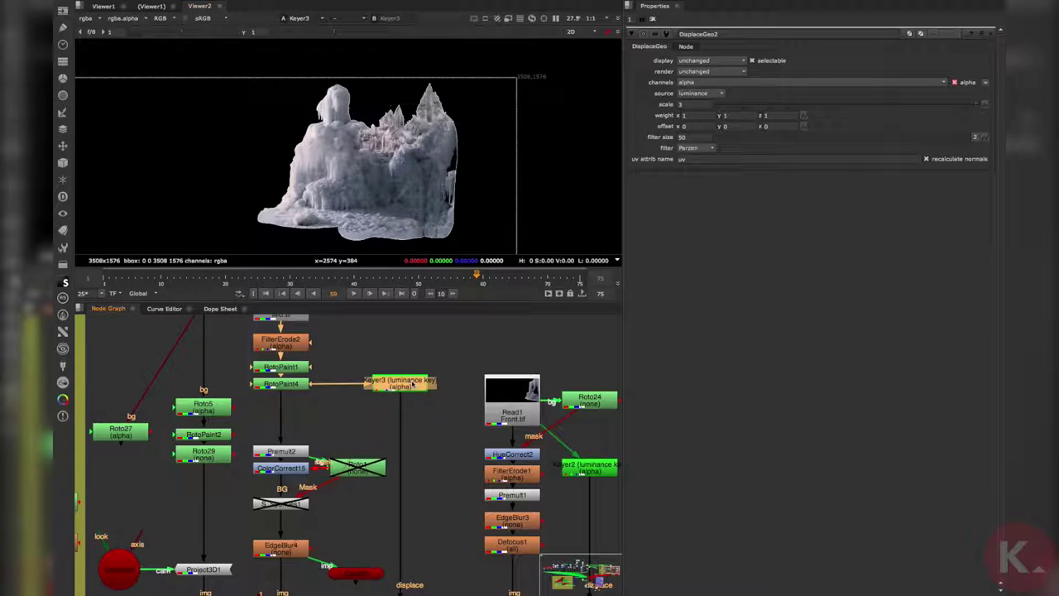
{"action": "key", "text": "a"}
{"action": "middle_click_drag", "start_coordinate": [365, 173], "coordinate": [351, 151]}
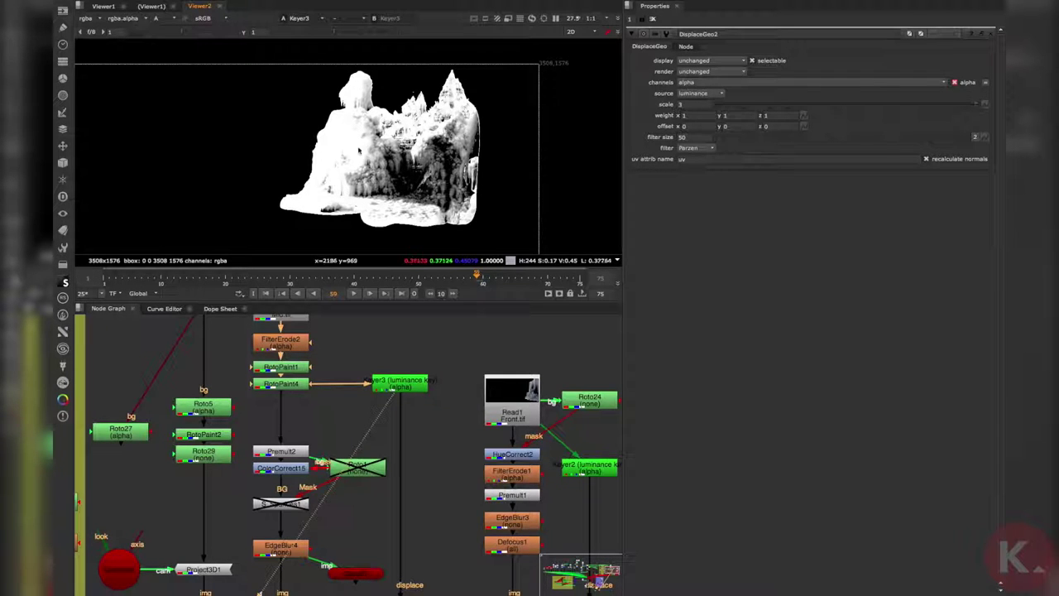
{"action": "middle_click_drag", "start_coordinate": [359, 150], "coordinate": [351, 126]}
Step: View DisplaceGeo2 in 3D again and orbit around the whole displaced cliff card
{"action": "scroll", "coordinate": [400, 402], "scroll_direction": "down", "scroll_amount": 5}
{"action": "middle_click_drag", "start_coordinate": [402, 423], "coordinate": [412, 356]}
{"action": "double_click", "coordinate": [416, 452]}
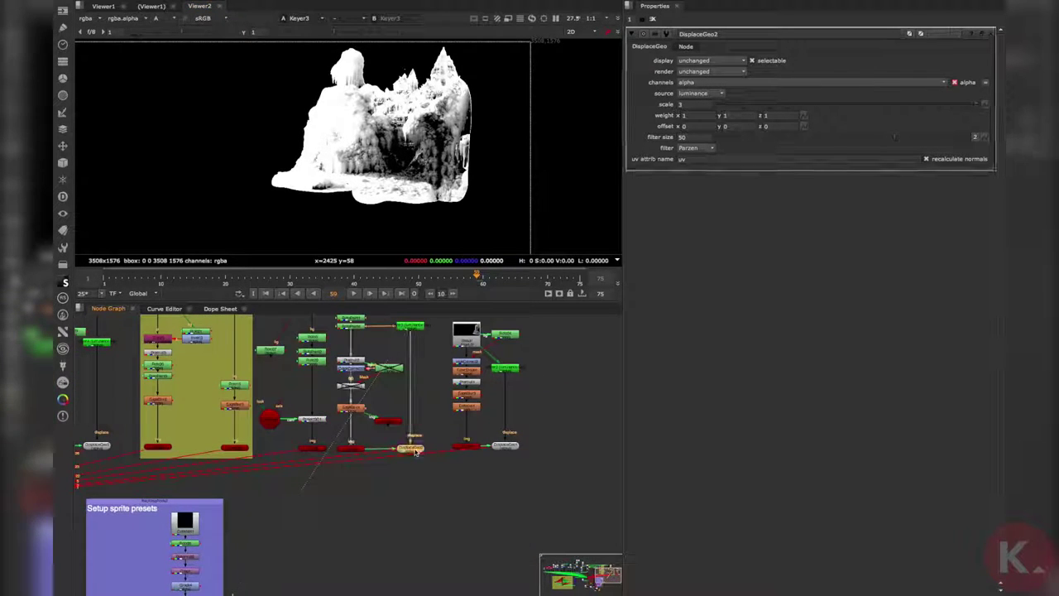
{"action": "key", "text": "1"}
{"action": "left_click_drag", "start_coordinate": [431, 100], "coordinate": [268, 180], "text": "ctrl"}
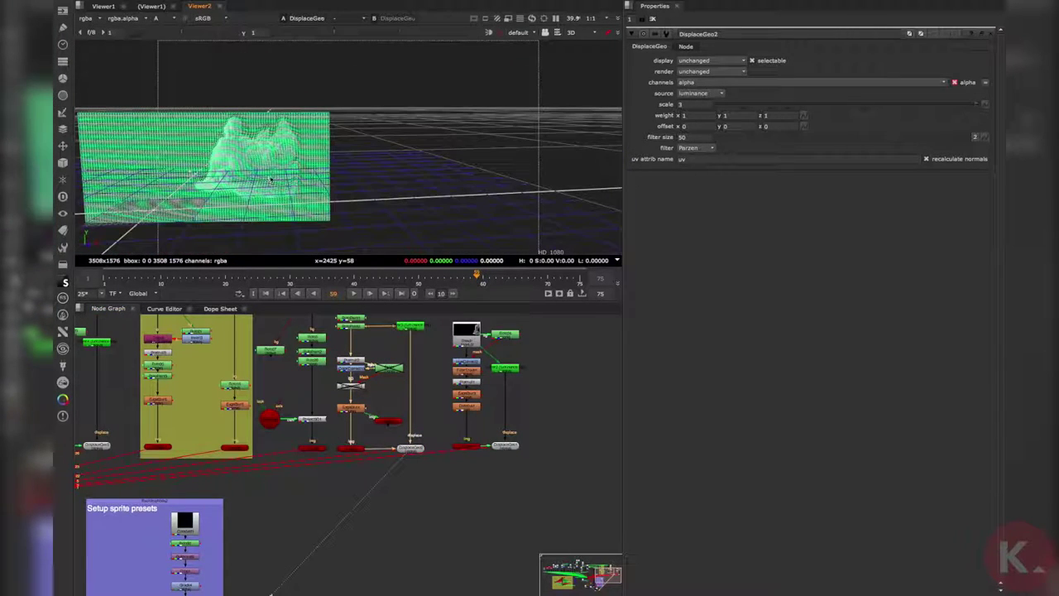
Step: View the ScanlineRender scene in 3D and examine the full arrangement of sky, ground, ice layers and cameras
{"action": "middle_click_drag", "start_coordinate": [430, 423], "coordinate": [367, 401]}
{"action": "middle_click_drag", "start_coordinate": [247, 438], "coordinate": [376, 433]}
{"action": "scroll", "coordinate": [377, 433], "scroll_direction": "down", "scroll_amount": 4}
{"action": "middle_click_drag", "start_coordinate": [302, 448], "coordinate": [415, 406]}
{"action": "scroll", "coordinate": [307, 428], "scroll_direction": "up", "scroll_amount": 3}
{"action": "left_click", "coordinate": [291, 394]}
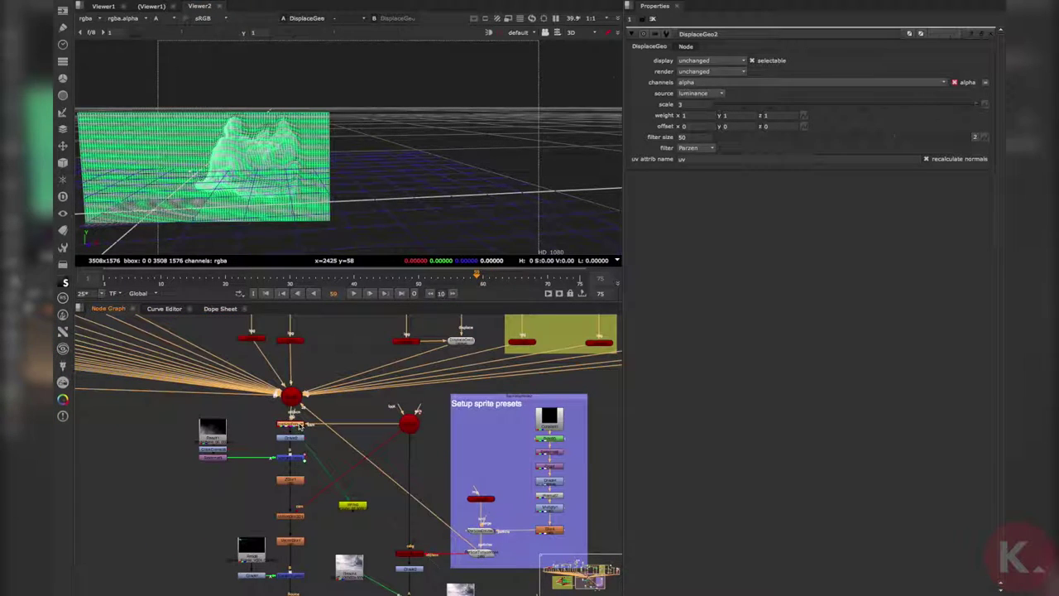
{"action": "key", "text": "1"}
{"action": "left_click_drag", "start_coordinate": [267, 195], "coordinate": [343, 217], "text": "ctrl"}
{"action": "scroll", "coordinate": [290, 192], "scroll_direction": "down", "scroll_amount": 5}
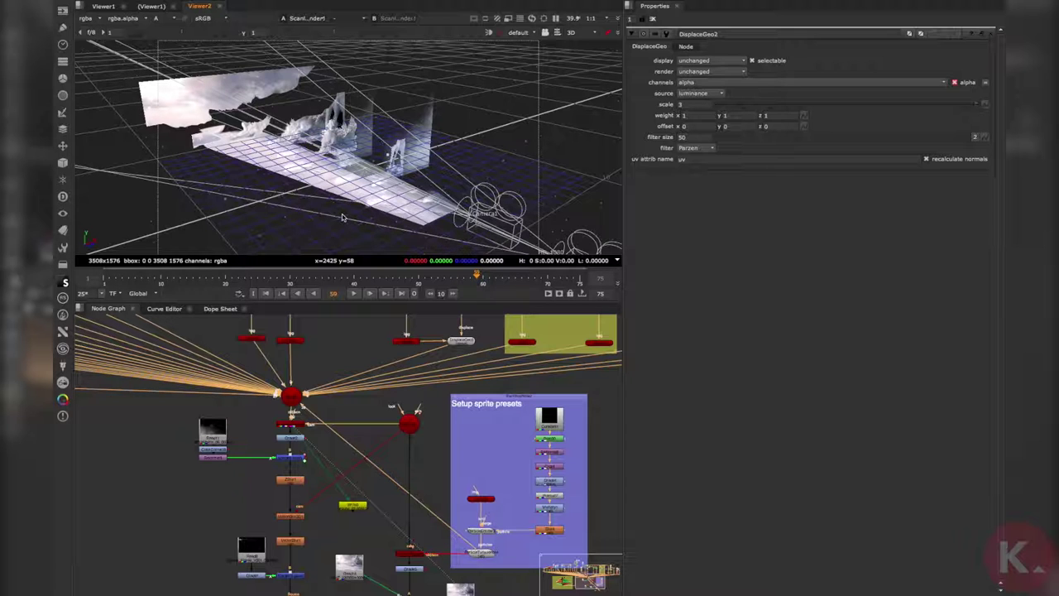
{"action": "left_click_drag", "start_coordinate": [341, 218], "coordinate": [338, 221], "text": "ctrl"}
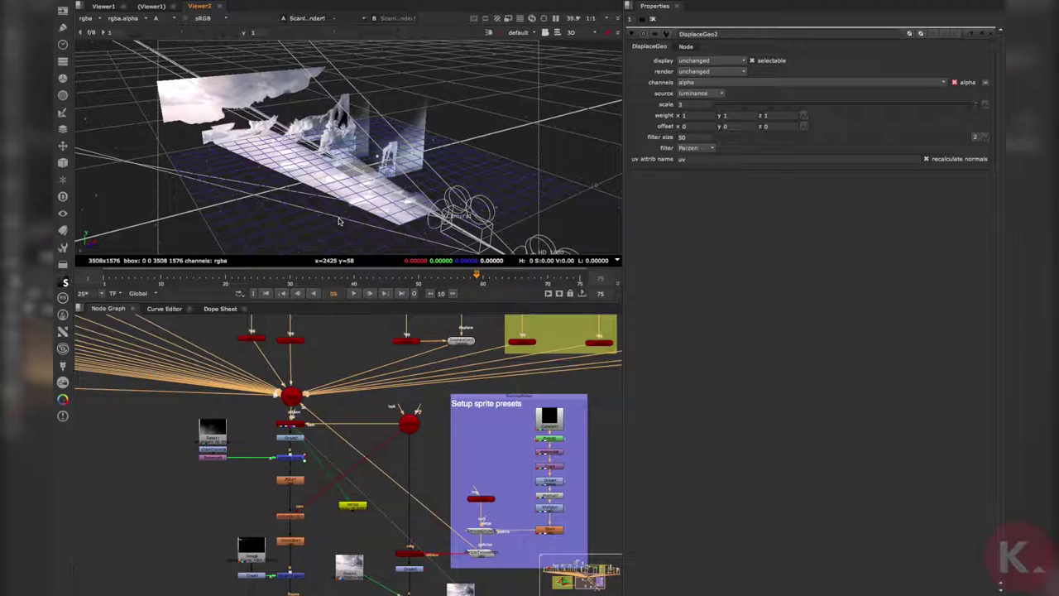
{"action": "scroll", "coordinate": [329, 190], "scroll_direction": "up", "scroll_amount": 4}
{"action": "left_click_drag", "start_coordinate": [329, 191], "coordinate": [386, 193], "text": "ctrl"}
{"action": "scroll", "coordinate": [398, 177], "scroll_direction": "down", "scroll_amount": 5}
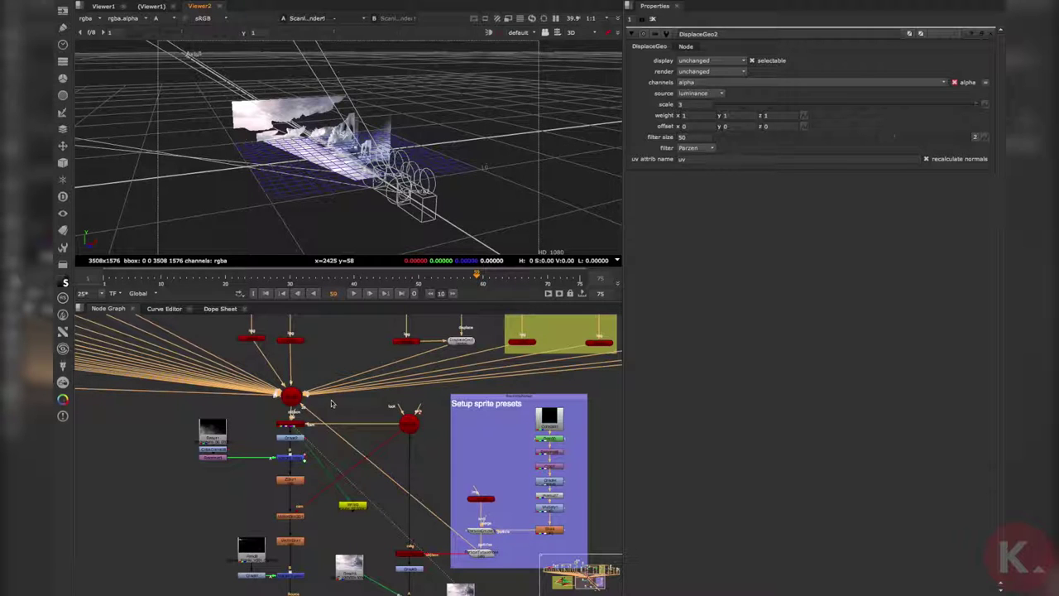
Step: Return to the 2D colour render of the scene and close all open node settings
{"action": "middle_click_drag", "start_coordinate": [297, 427], "coordinate": [291, 406]}
{"action": "scroll", "coordinate": [291, 405], "scroll_direction": "up", "scroll_amount": 5}
{"action": "key", "text": "Tab"}
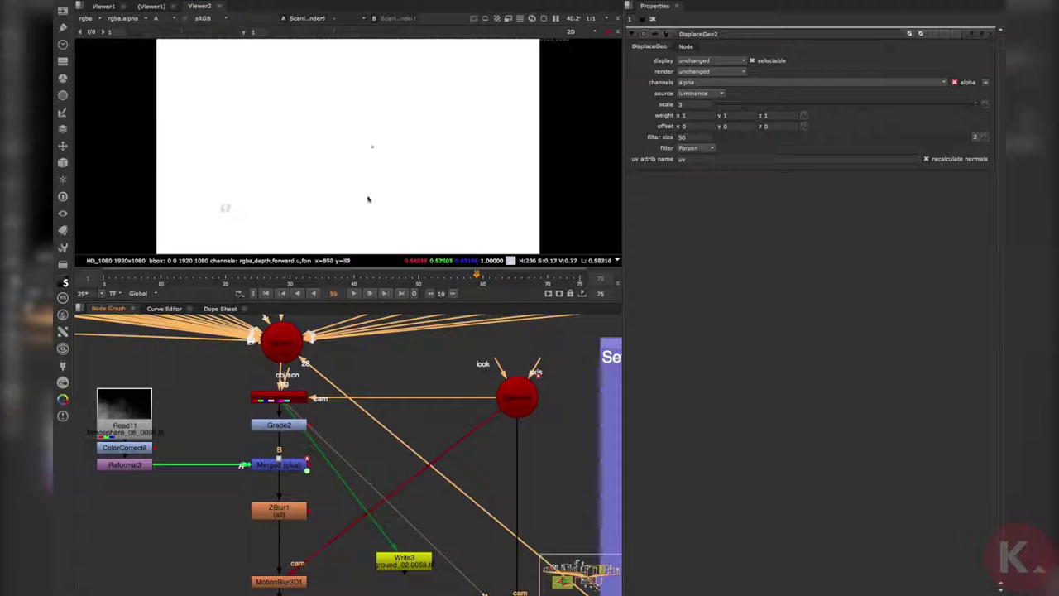
{"action": "middle_click_drag", "start_coordinate": [375, 385], "coordinate": [376, 397]}
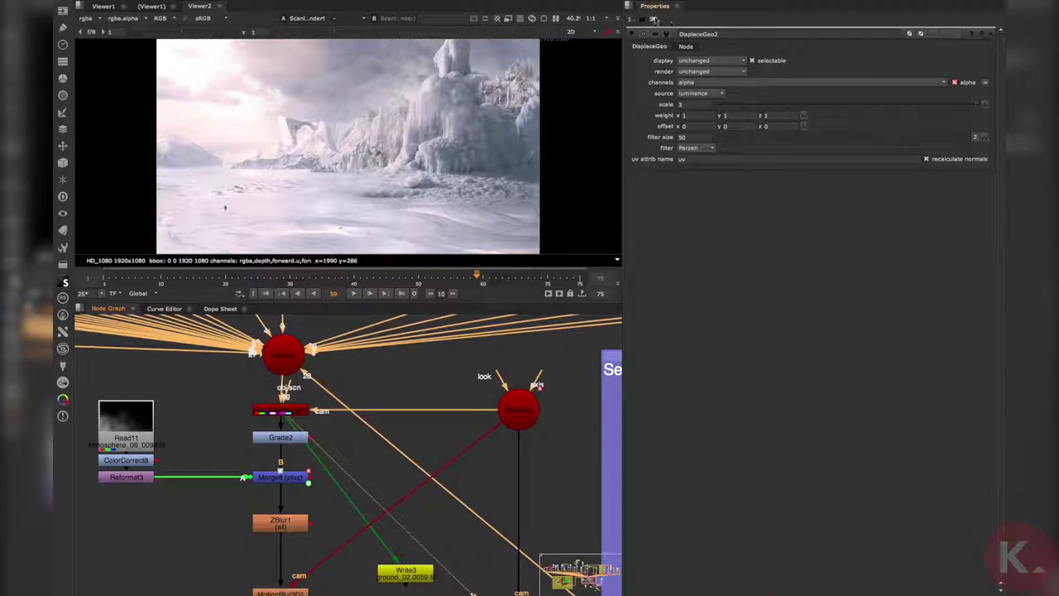
{"action": "left_click", "coordinate": [653, 19]}
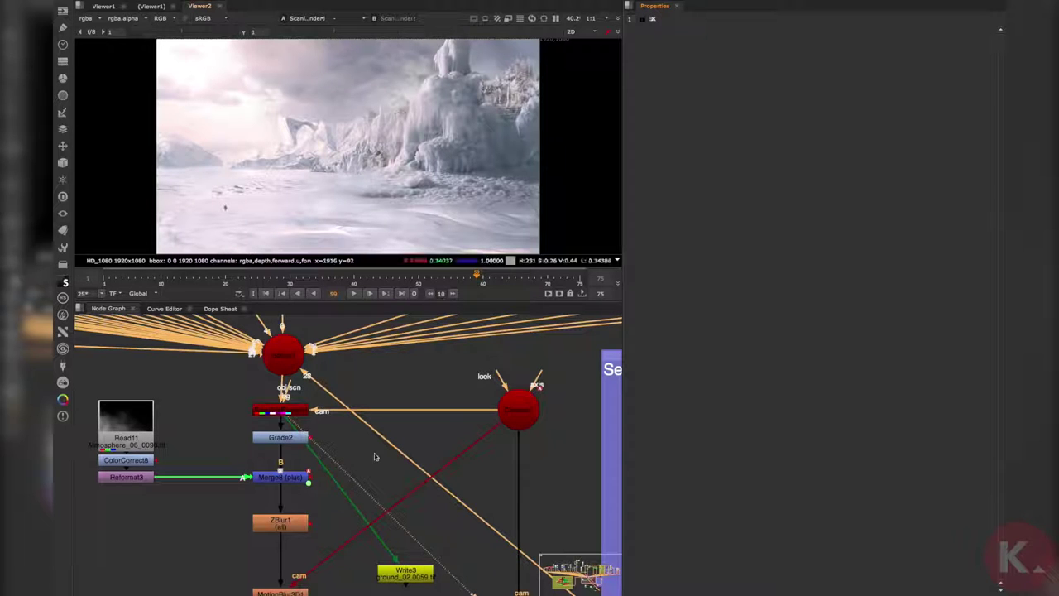
Step: View the Merge8 output and the Read11 atmosphere element that is added to the render
{"action": "middle_click_drag", "start_coordinate": [344, 462], "coordinate": [383, 441]}
{"action": "left_click", "coordinate": [327, 451]}
{"action": "key", "text": "1"}
{"action": "left_click", "coordinate": [212, 379]}
{"action": "key", "text": "1"}
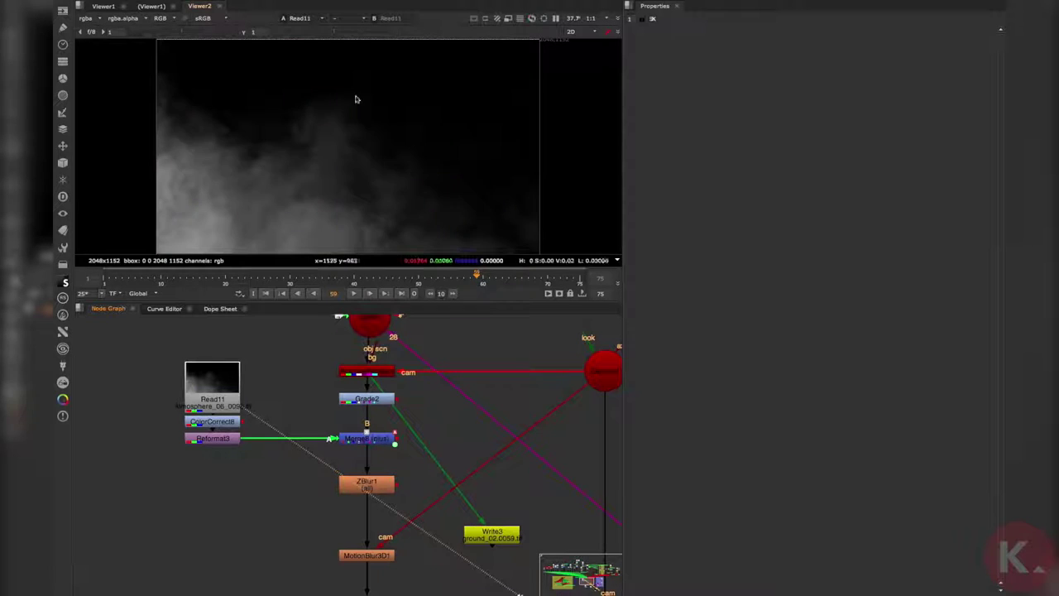
Step: View the snow particles at the ScanlineRender fed by ParticleTurbulence4
{"action": "middle_click_drag", "start_coordinate": [299, 413], "coordinate": [270, 370]}
{"action": "middle_click_drag", "start_coordinate": [353, 452], "coordinate": [247, 378]}
{"action": "scroll", "coordinate": [251, 376], "scroll_direction": "down", "scroll_amount": 6}
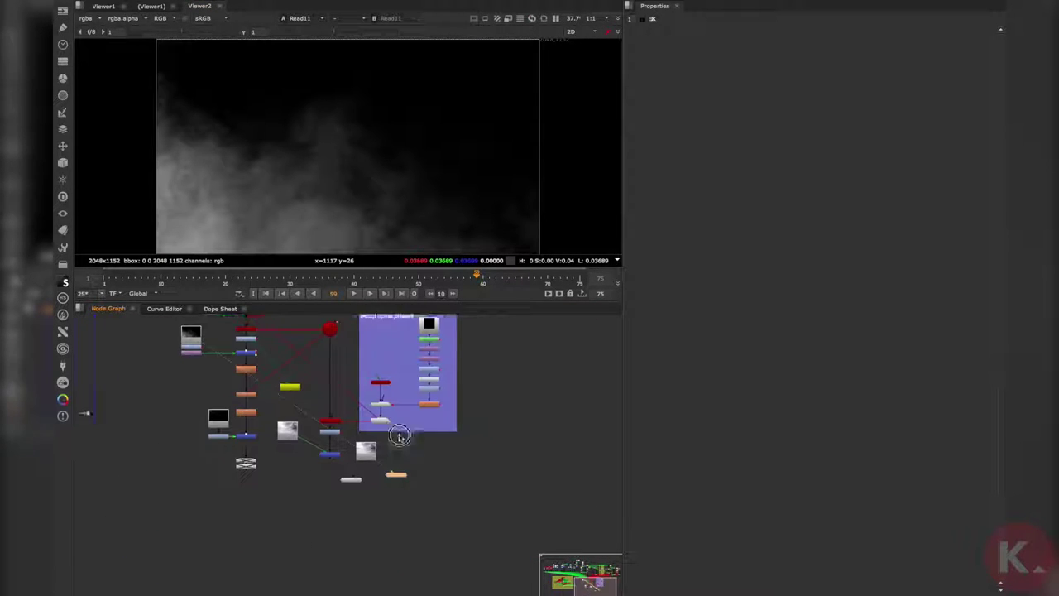
{"action": "scroll", "coordinate": [396, 438], "scroll_direction": "up", "scroll_amount": 5}
{"action": "middle_click_drag", "start_coordinate": [334, 389], "coordinate": [414, 427]}
{"action": "left_click", "coordinate": [344, 431]}
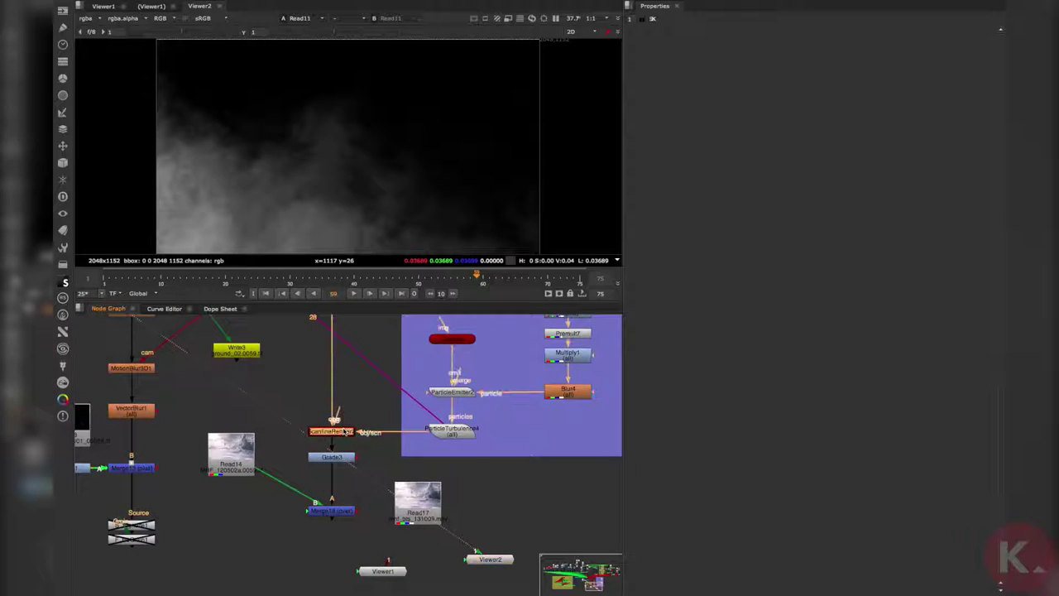
{"action": "key", "text": "1"}
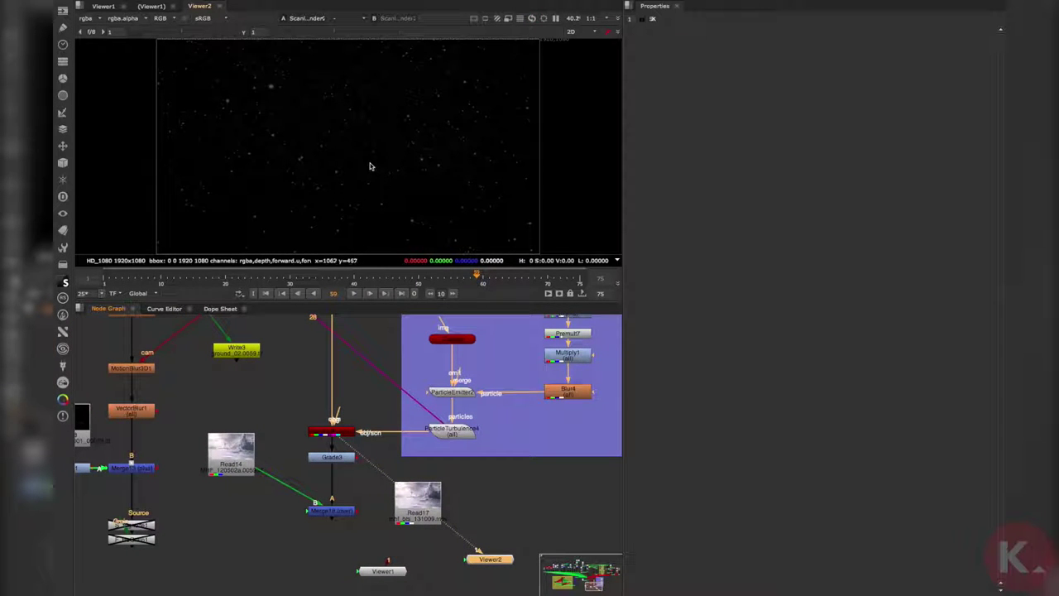
Step: Switch the snow particle render to the 3D view and examine the particle field around the camera
{"action": "key", "text": "Tab"}
{"action": "middle_click_drag", "start_coordinate": [476, 168], "coordinate": [444, 187], "text": "alt"}
{"action": "left_click_drag", "start_coordinate": [443, 186], "coordinate": [297, 150], "text": "ctrl"}
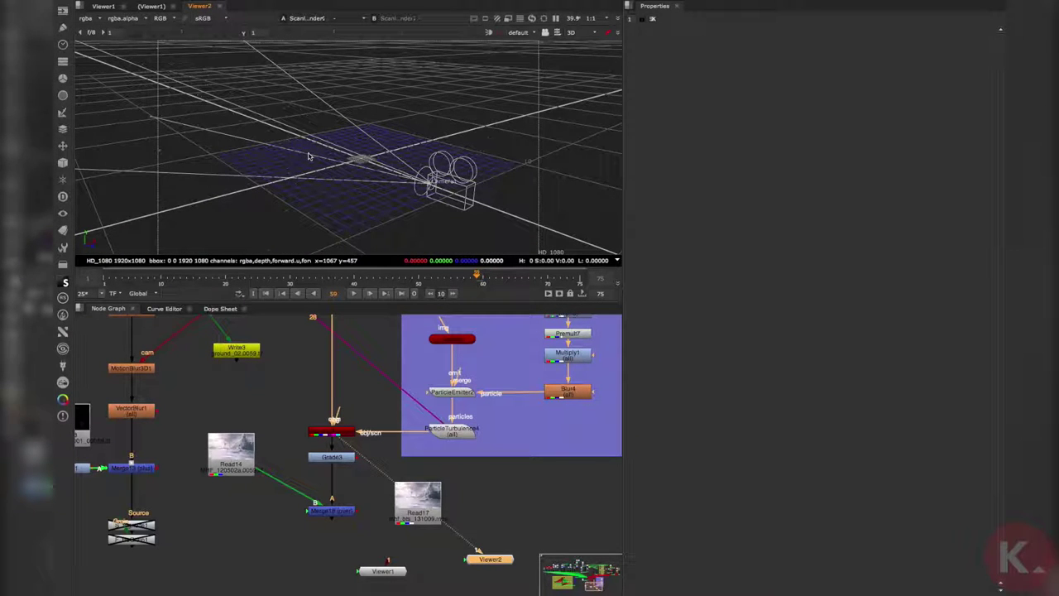
{"action": "mouse_move", "coordinate": [354, 182]}
{"action": "left_mouse_down", "text": "ctrl"}
{"action": "mouse_move", "coordinate": [339, 182]}
{"action": "mouse_move", "coordinate": [368, 184]}
{"action": "mouse_move", "coordinate": [352, 191]}
{"action": "left_mouse_up", "text": "ctrl"}
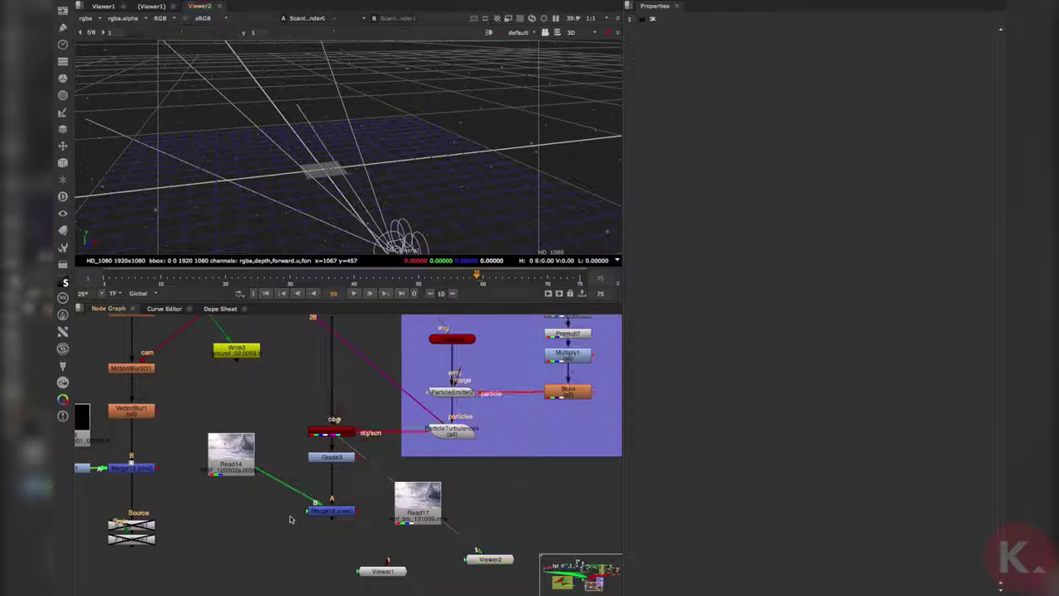
Step: View the Merge13 output that combines the ice environment with the snow
{"action": "scroll", "coordinate": [334, 451], "scroll_direction": "down", "scroll_amount": 4}
{"action": "scroll", "coordinate": [333, 450], "scroll_direction": "up", "scroll_amount": 4}
{"action": "left_click", "coordinate": [321, 447]}
{"action": "key", "text": "1"}
{"action": "scroll", "coordinate": [356, 451], "scroll_direction": "down", "scroll_amount": 2}
{"action": "scroll", "coordinate": [372, 325], "scroll_direction": "up", "scroll_amount": 2}
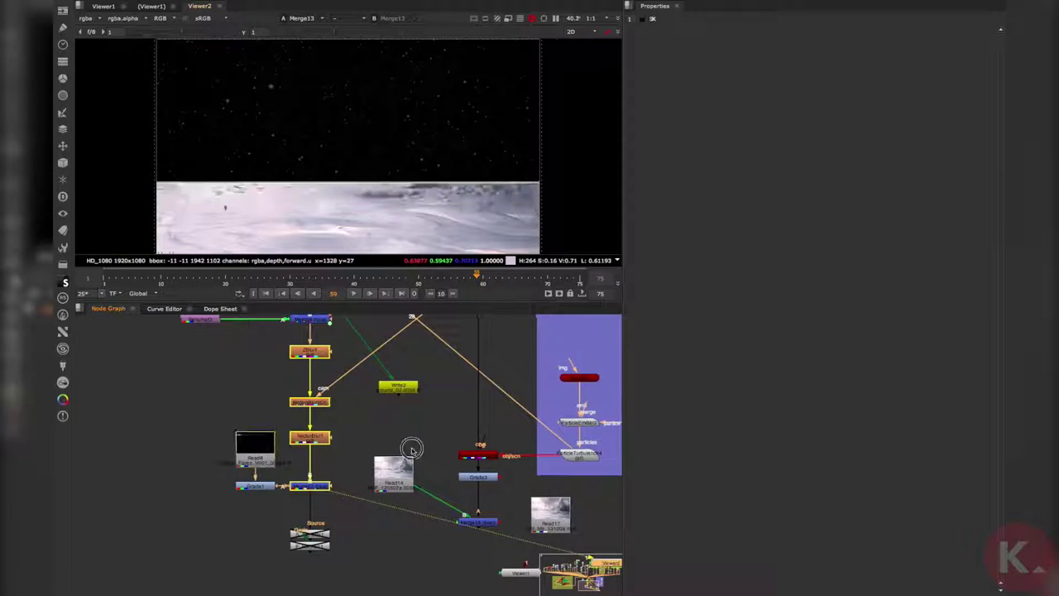
{"action": "scroll", "coordinate": [372, 426], "scroll_direction": "down", "scroll_amount": 5}
{"action": "middle_click_drag", "start_coordinate": [292, 409], "coordinate": [366, 459]}
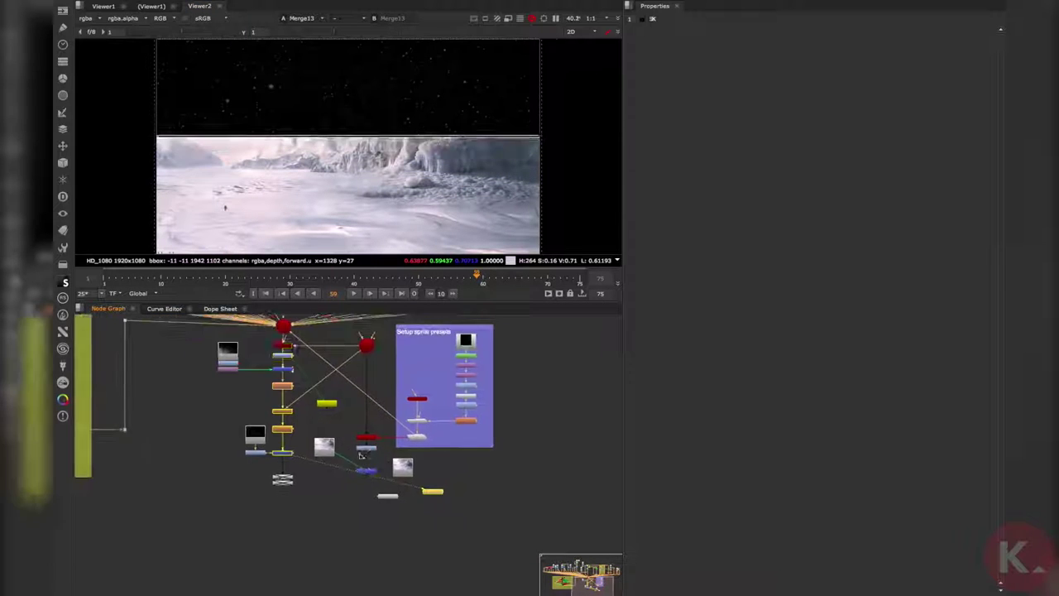
Step: View the Read17 breakdown movie mhf_bts_131009.mov and open its node settings
{"action": "scroll", "coordinate": [345, 448], "scroll_direction": "down", "scroll_amount": 4}
{"action": "scroll", "coordinate": [357, 443], "scroll_direction": "up", "scroll_amount": 5}
{"action": "scroll", "coordinate": [357, 442], "scroll_direction": "up", "scroll_amount": 2}
{"action": "left_click", "coordinate": [424, 426]}
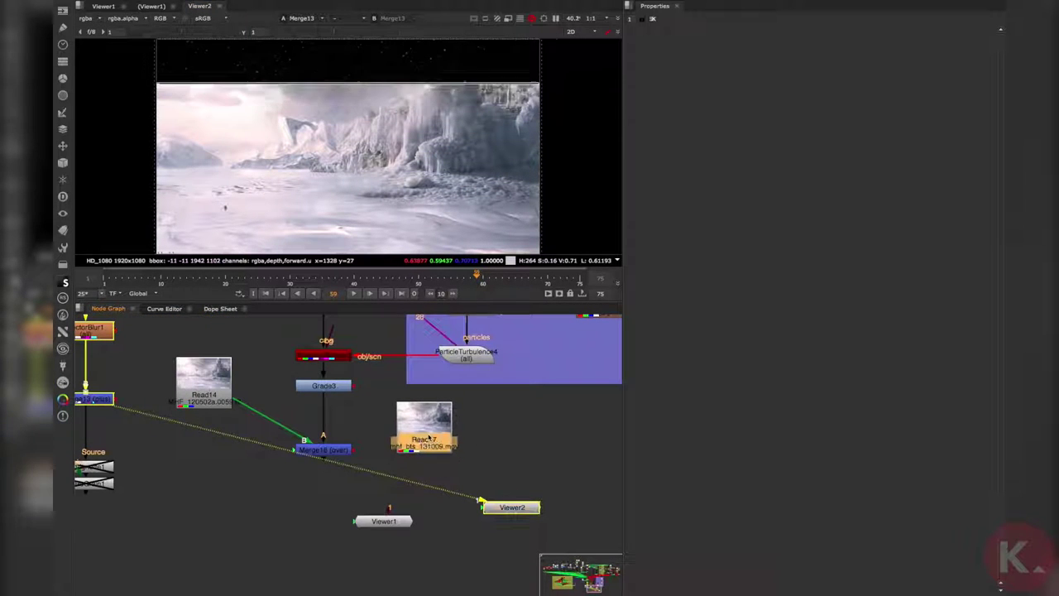
{"action": "key", "text": "1"}
{"action": "double_click", "coordinate": [422, 437]}
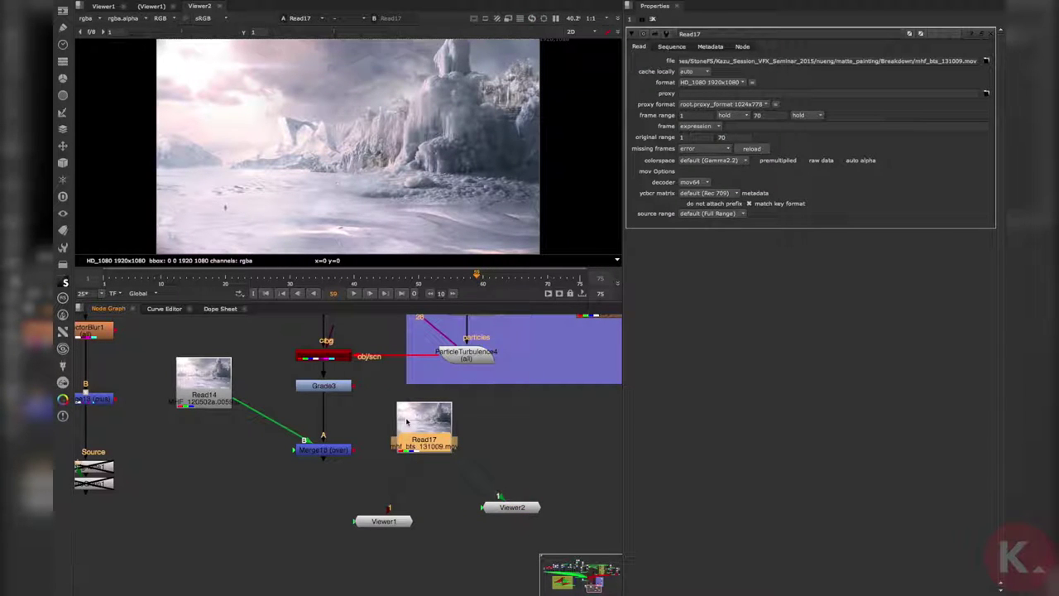
{"action": "key", "text": "ctrl"}
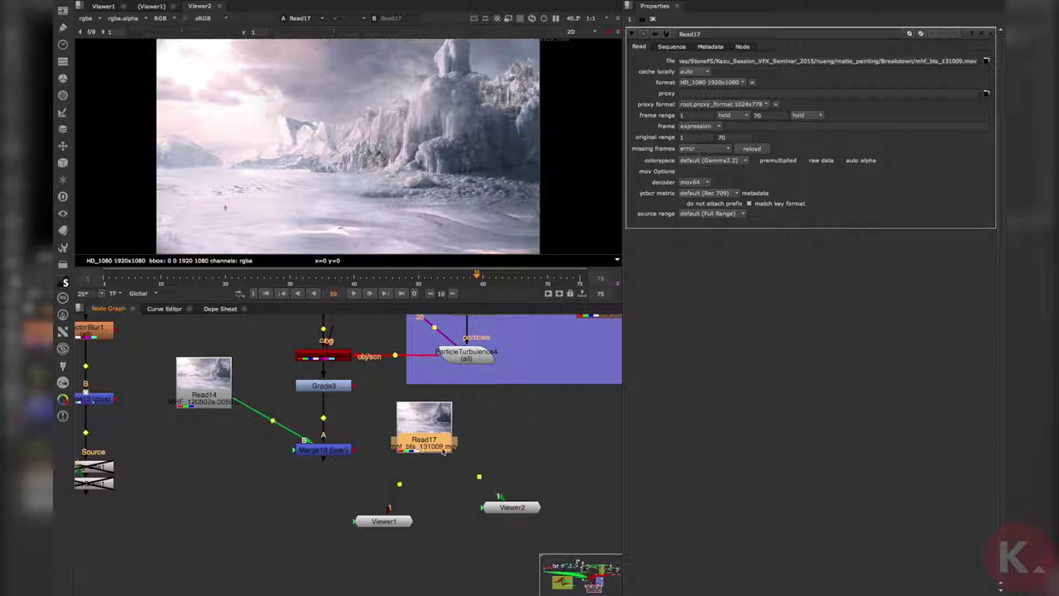
{"action": "key", "text": "super+Tab"}
{"action": "key", "text": "super+Tab"}
{"action": "key", "text": "super+Tab"}
{"action": "key", "text": "super+Tab"}
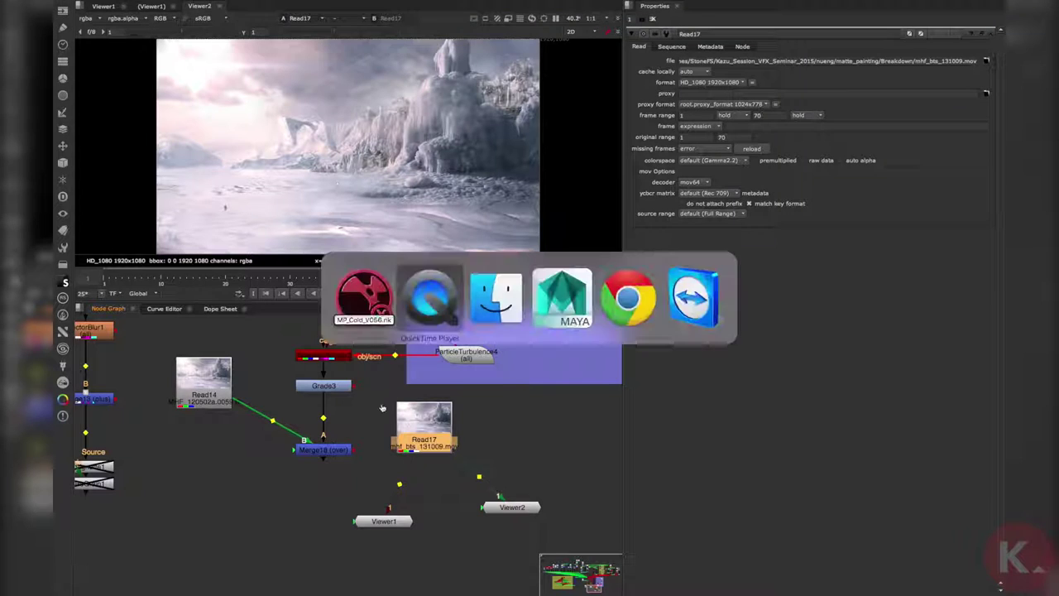
{"action": "key", "text": "ctrl"}
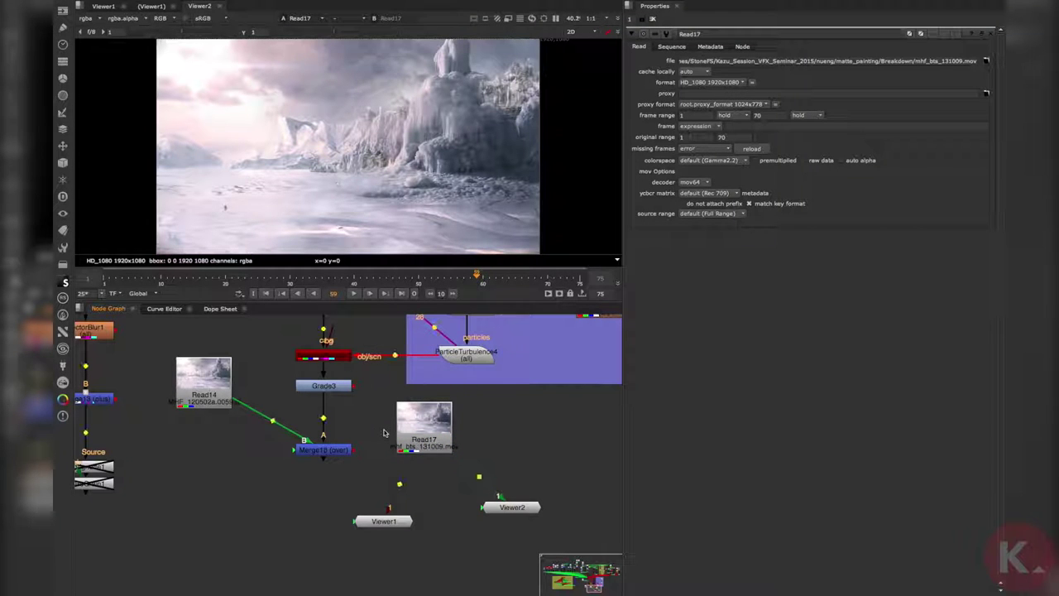
Step: Close the ice matte painting script and browse for another script in the aday_bike_fest project folder
{"action": "key", "text": "super+w"}
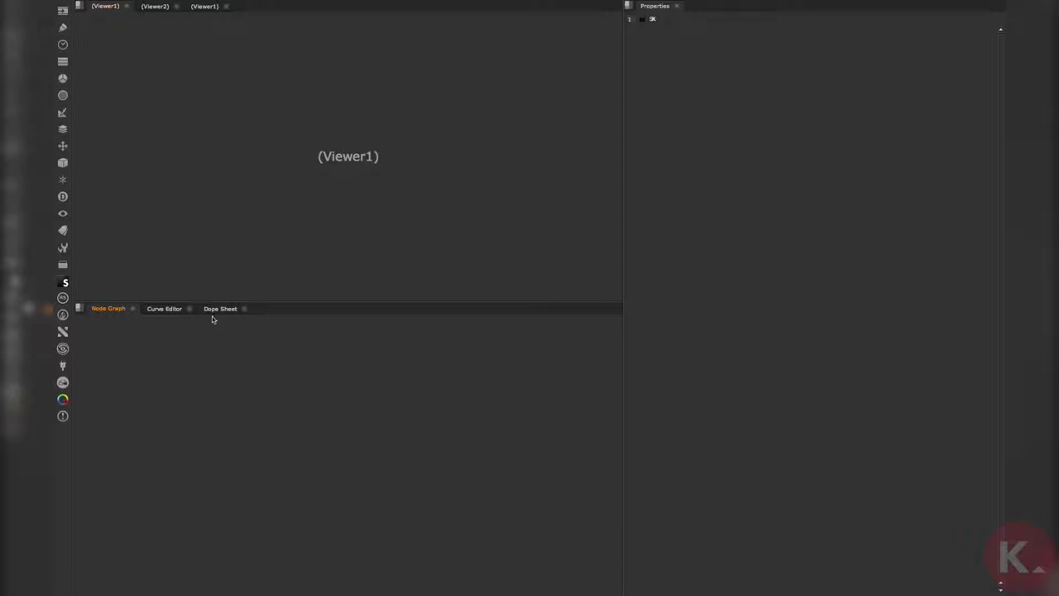
{"action": "key", "text": "super+o"}
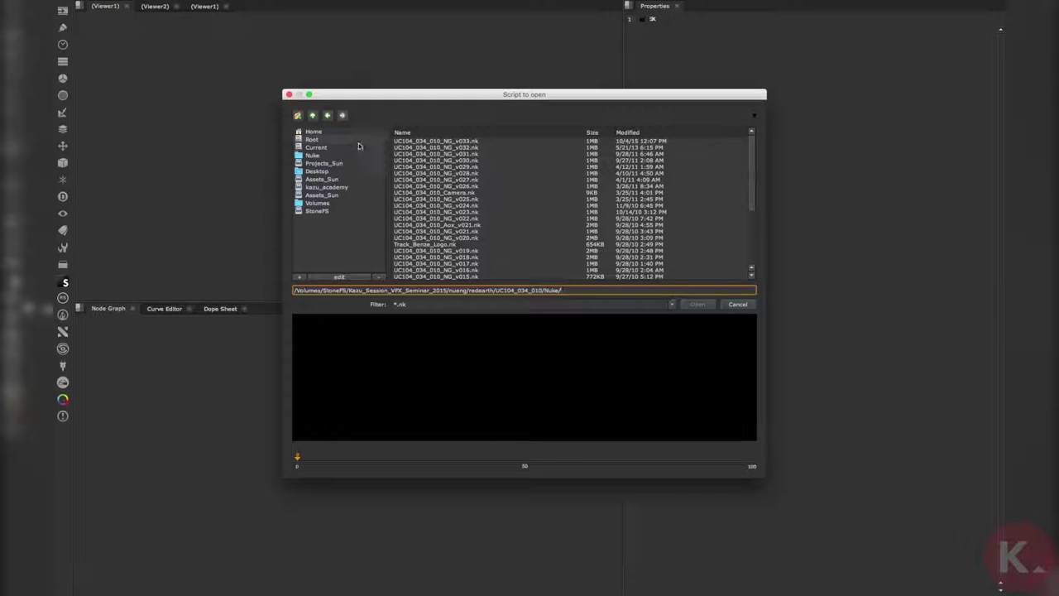
{"action": "left_click", "coordinate": [312, 116]}
{"action": "left_click", "coordinate": [312, 116]}
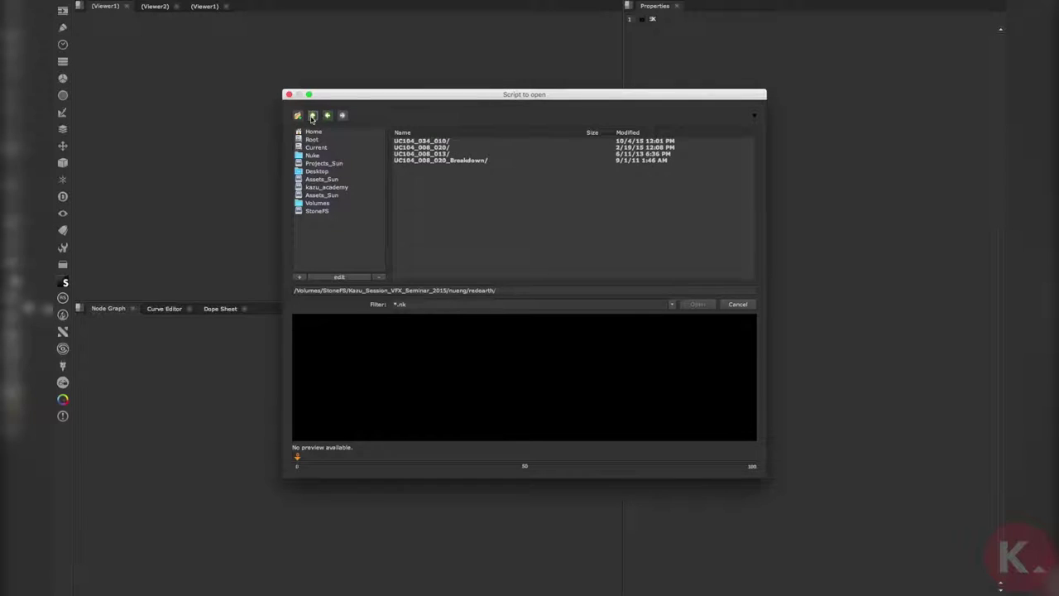
{"action": "left_click", "coordinate": [312, 116]}
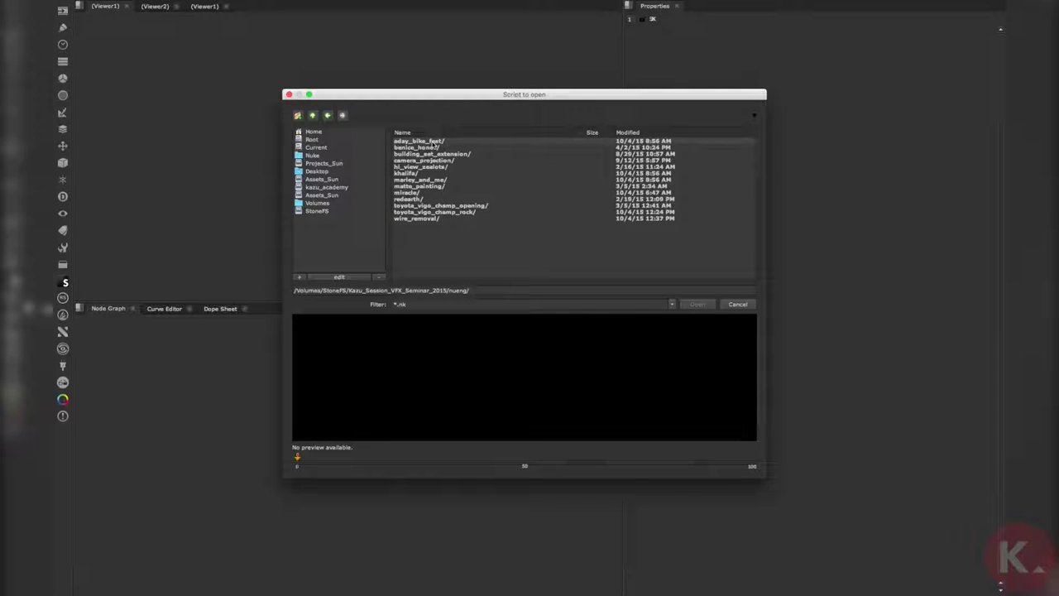
{"action": "double_click", "coordinate": [436, 141]}
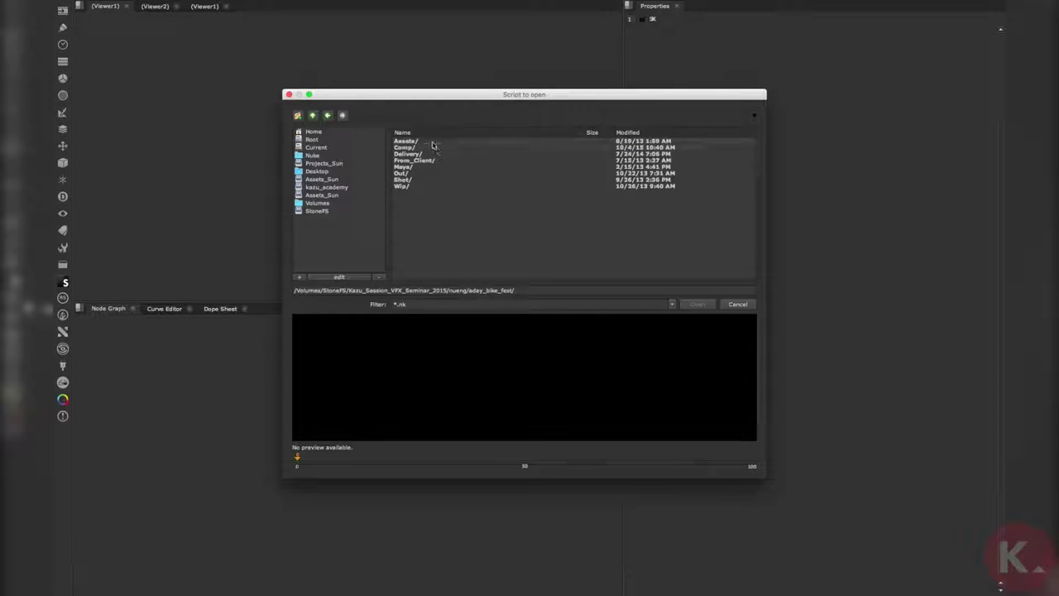
{"action": "double_click", "coordinate": [412, 181]}
{"action": "double_click", "coordinate": [411, 143]}
{"action": "left_click", "coordinate": [313, 117]}
{"action": "left_click", "coordinate": [314, 116]}
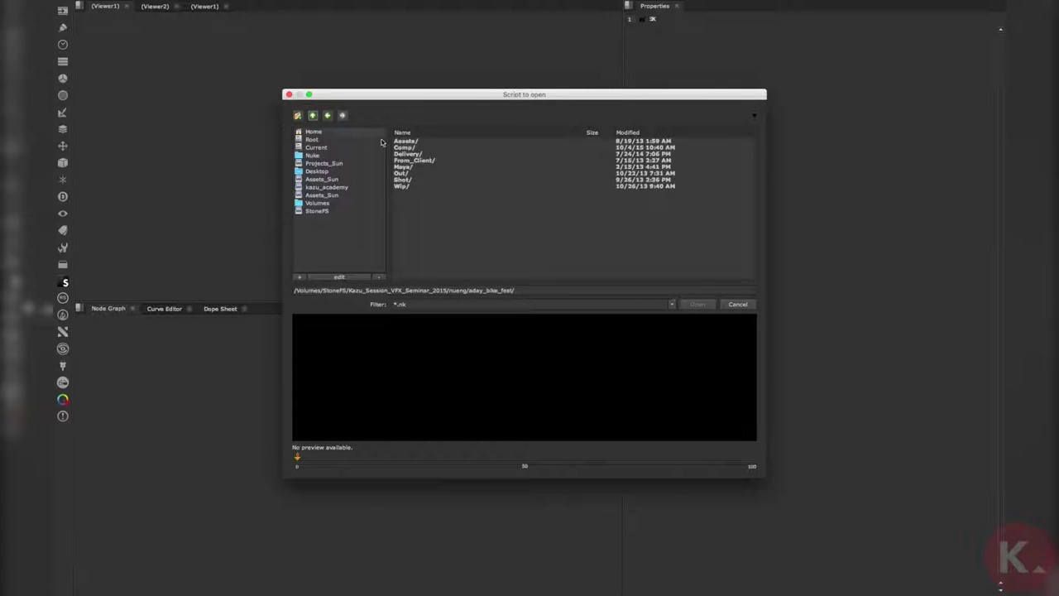
Step: Open the script comp_v29.nk from the project's Comp/NukeX folder
{"action": "double_click", "coordinate": [424, 147]}
{"action": "double_click", "coordinate": [407, 159]}
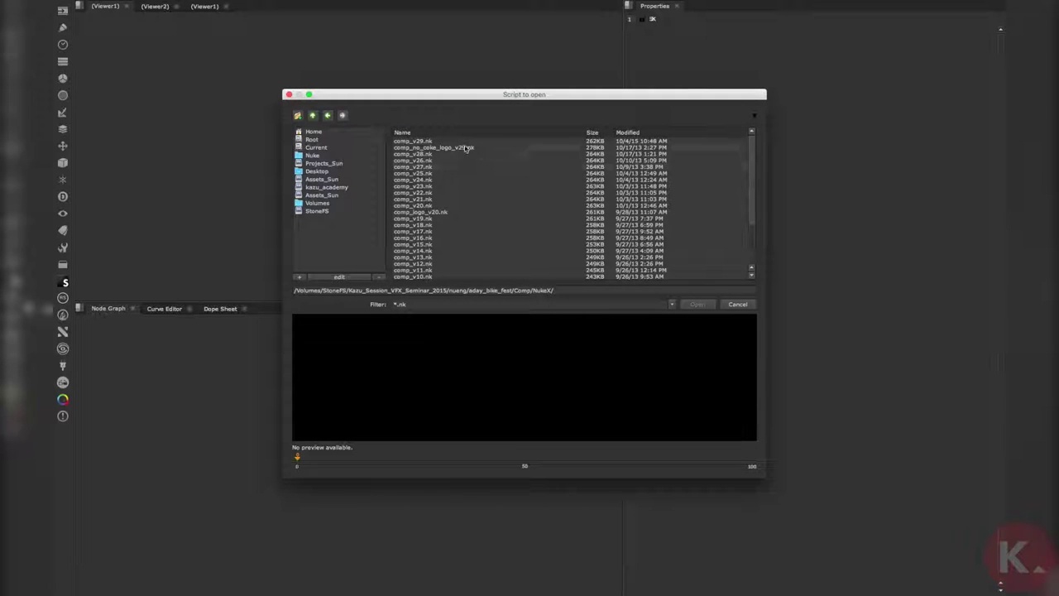
{"action": "left_click", "coordinate": [627, 141]}
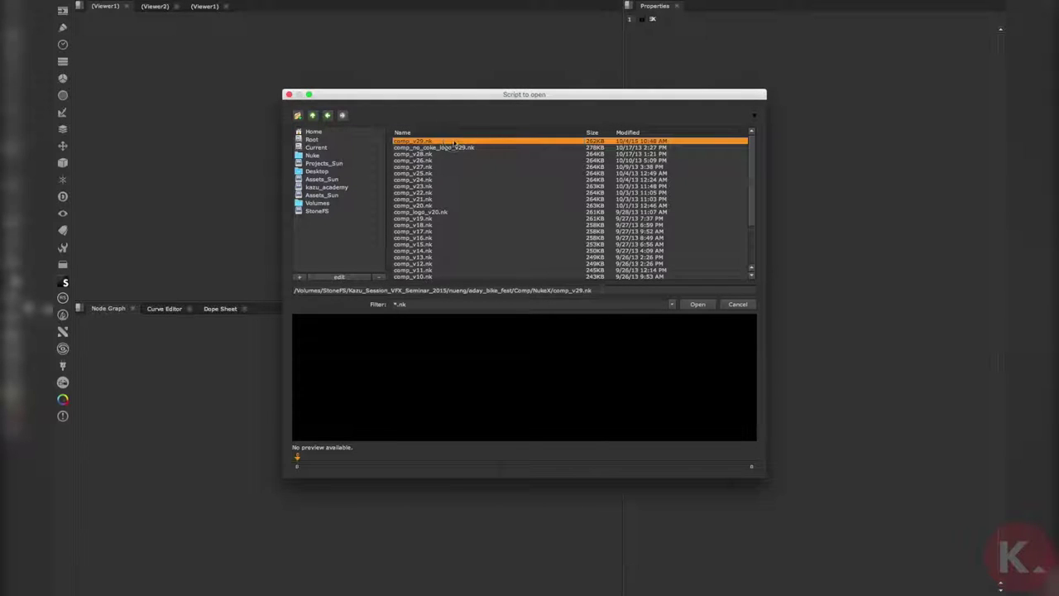
{"action": "left_click", "coordinate": [691, 304]}
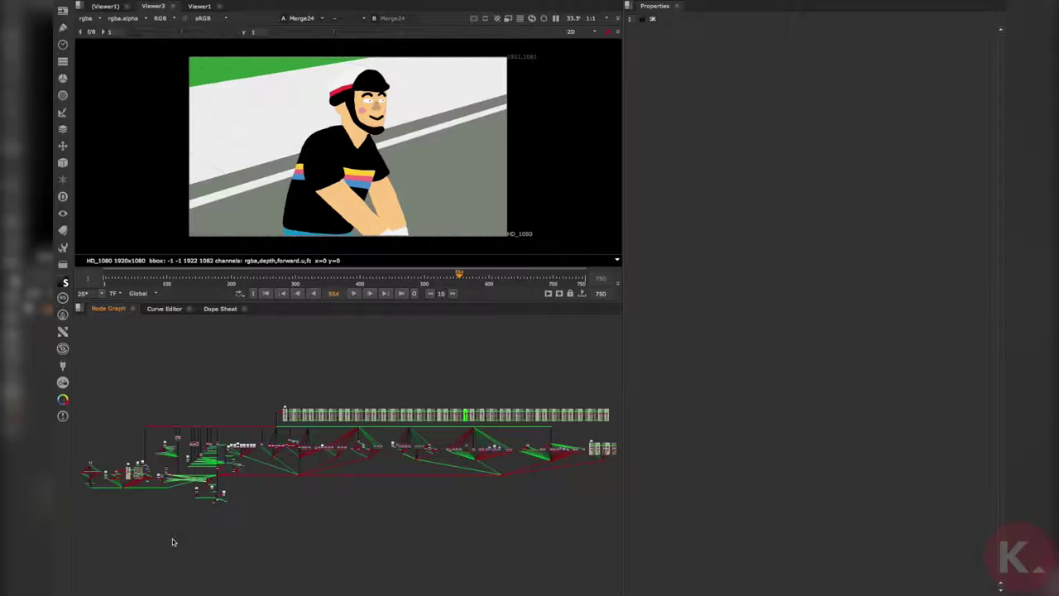
{"action": "middle_click_drag", "start_coordinate": [168, 418], "coordinate": [263, 376]}
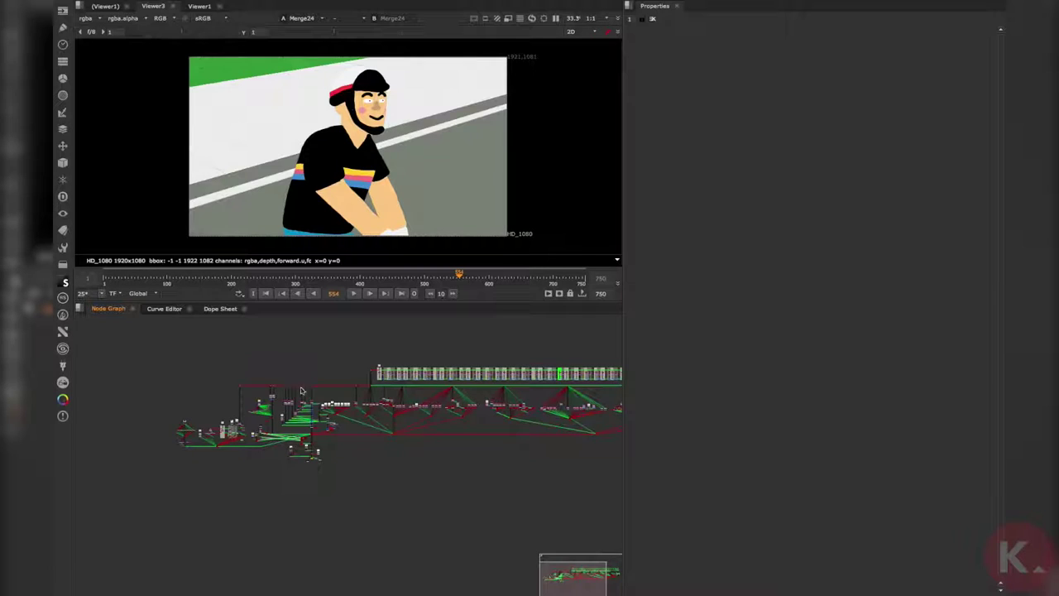
{"action": "middle_click_drag", "start_coordinate": [325, 441], "coordinate": [280, 435]}
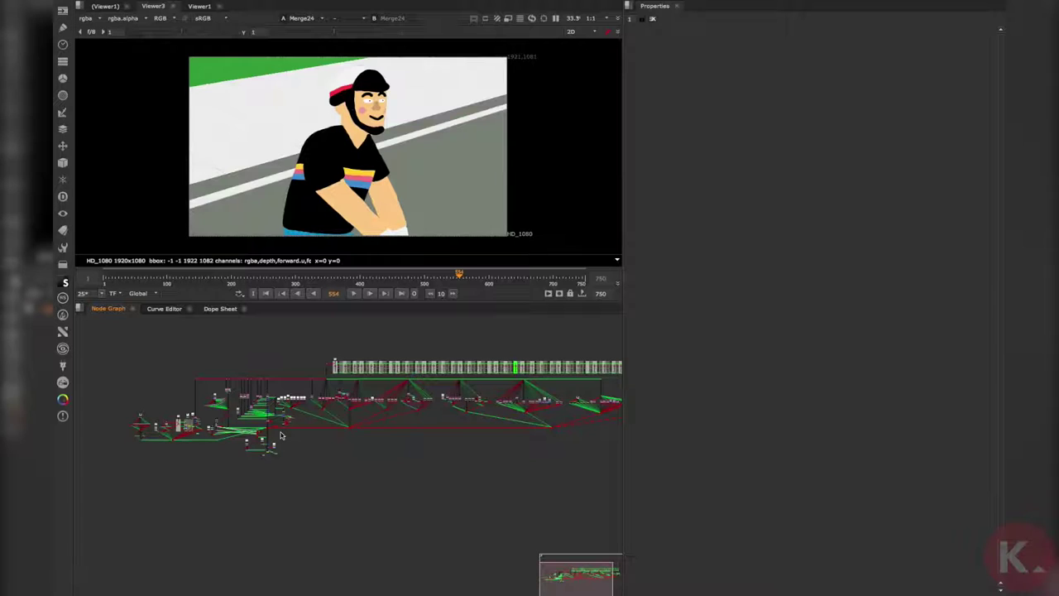
{"action": "key", "text": "super+Tab"}
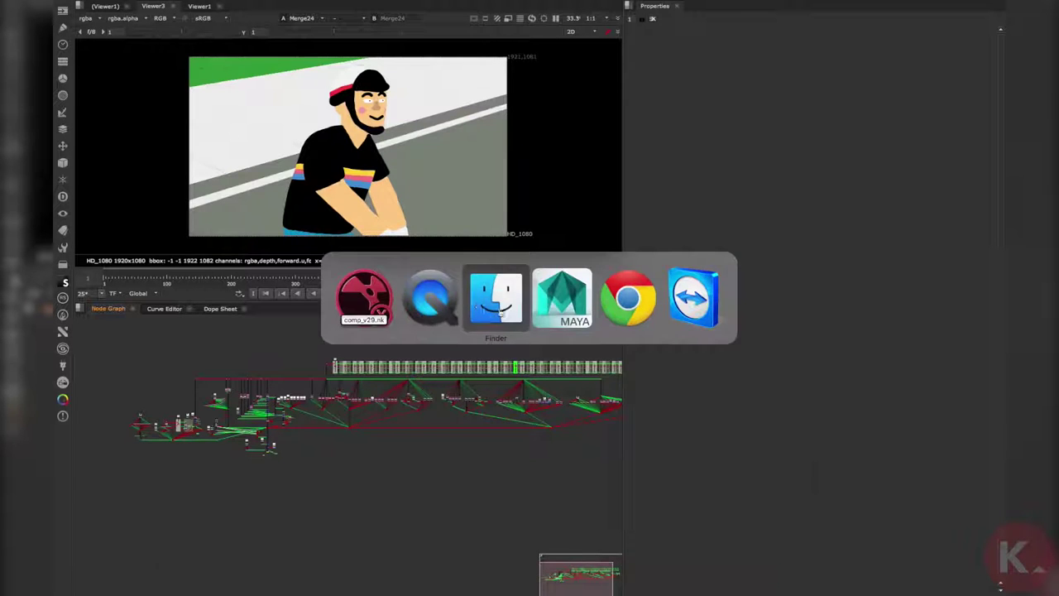
{"action": "left_click", "coordinate": [480, 280]}
{"action": "left_click", "coordinate": [488, 258]}
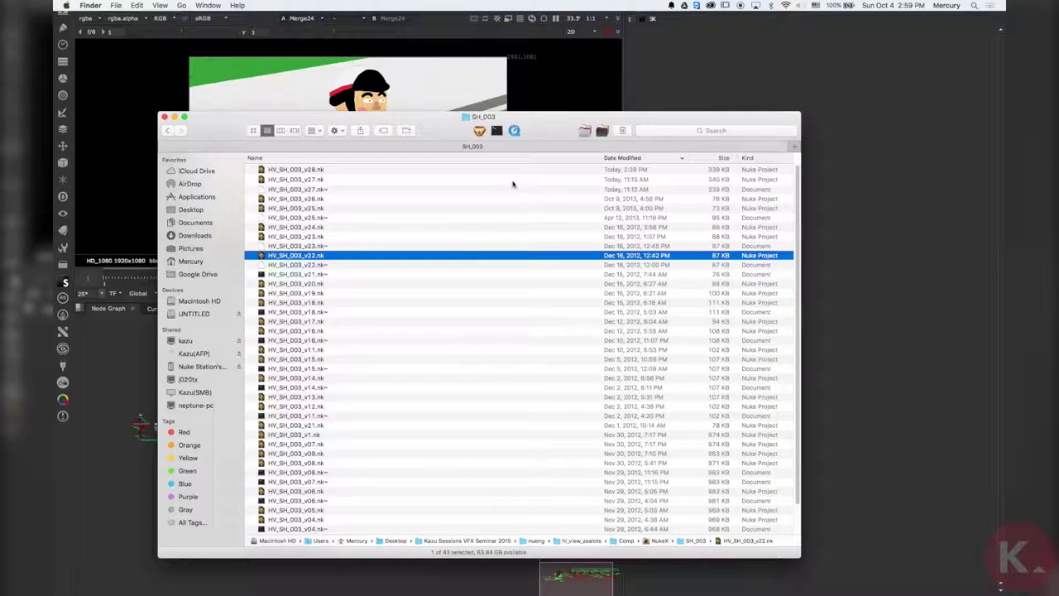
{"action": "key", "text": "super+Up"}
{"action": "key", "text": "super+Up"}
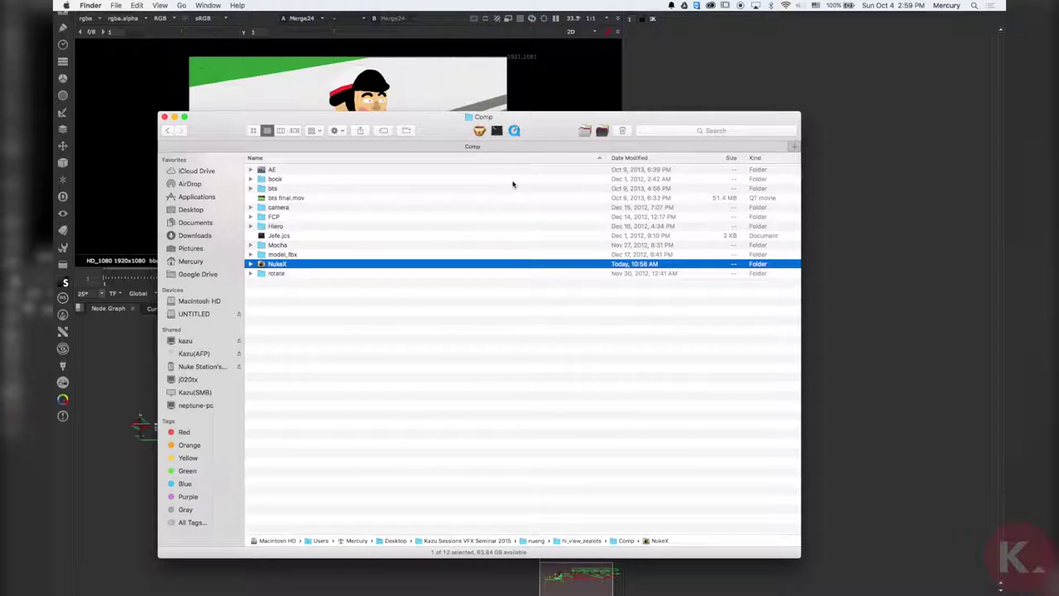
{"action": "left_click", "coordinate": [795, 147]}
{"action": "left_click", "coordinate": [208, 369]}
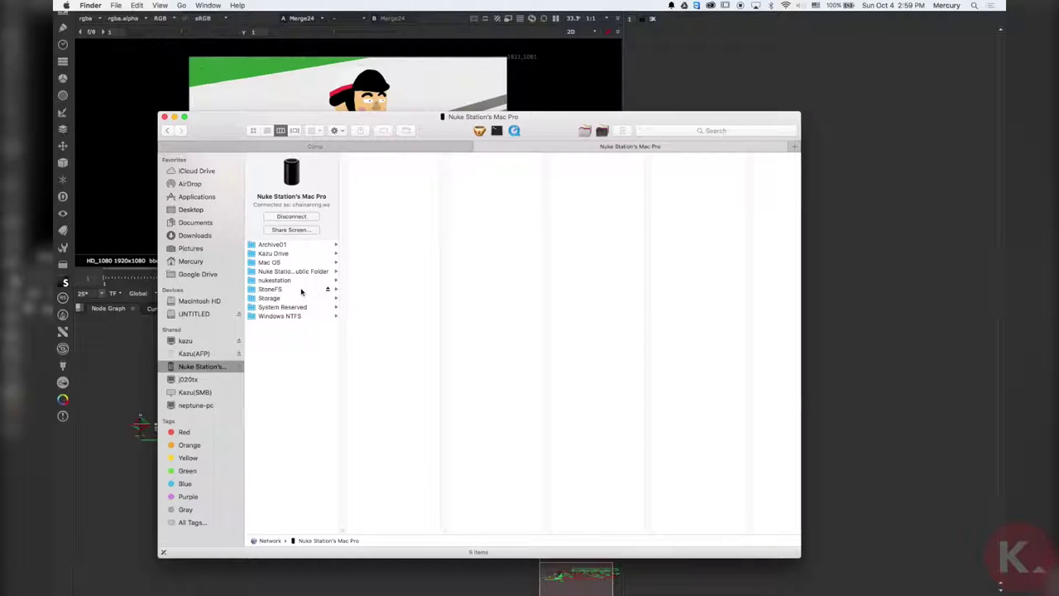
Step: Go through StoneFS and Kazu_Session_VFX_Seminar_2015 to the aday_bike_fest project folder
{"action": "left_click", "coordinate": [302, 289]}
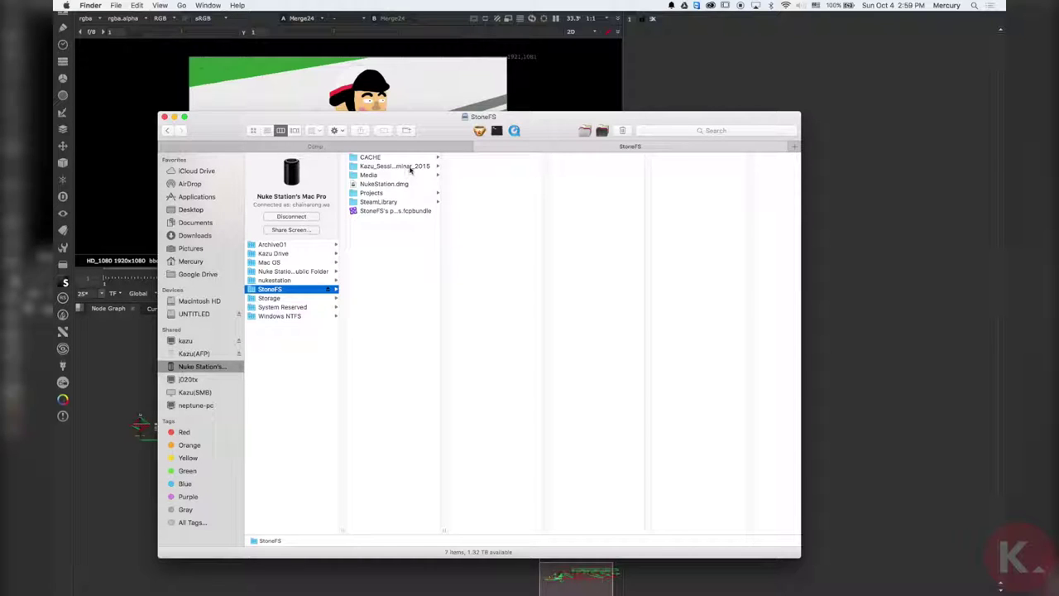
{"action": "left_click", "coordinate": [409, 167]}
{"action": "left_click", "coordinate": [493, 167]}
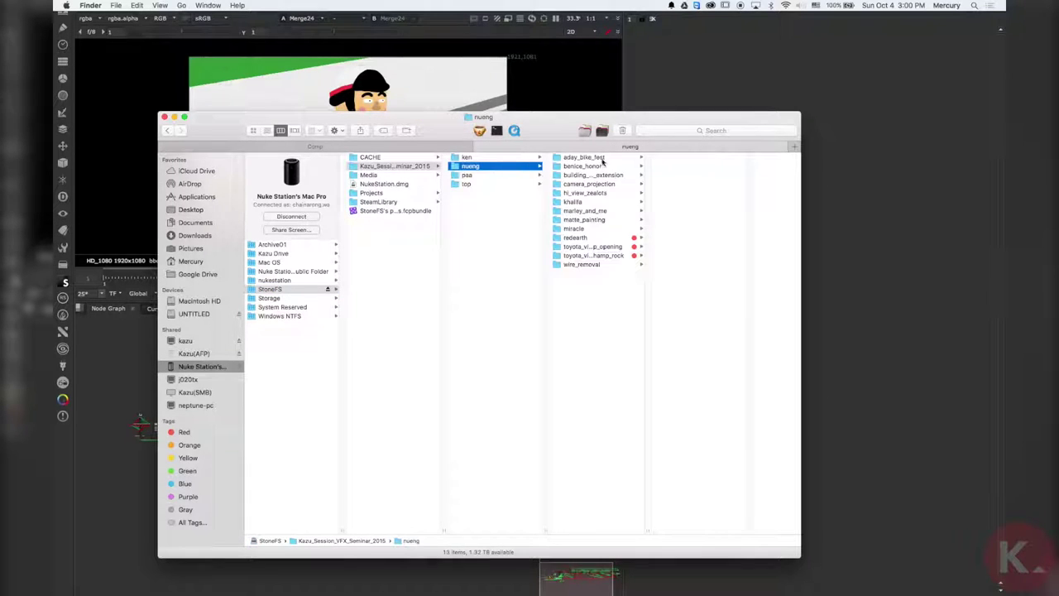
{"action": "left_click", "coordinate": [602, 159]}
Step: Find the Out/131022 folder of the project and show its master movies in list view
{"action": "left_click", "coordinate": [698, 220]}
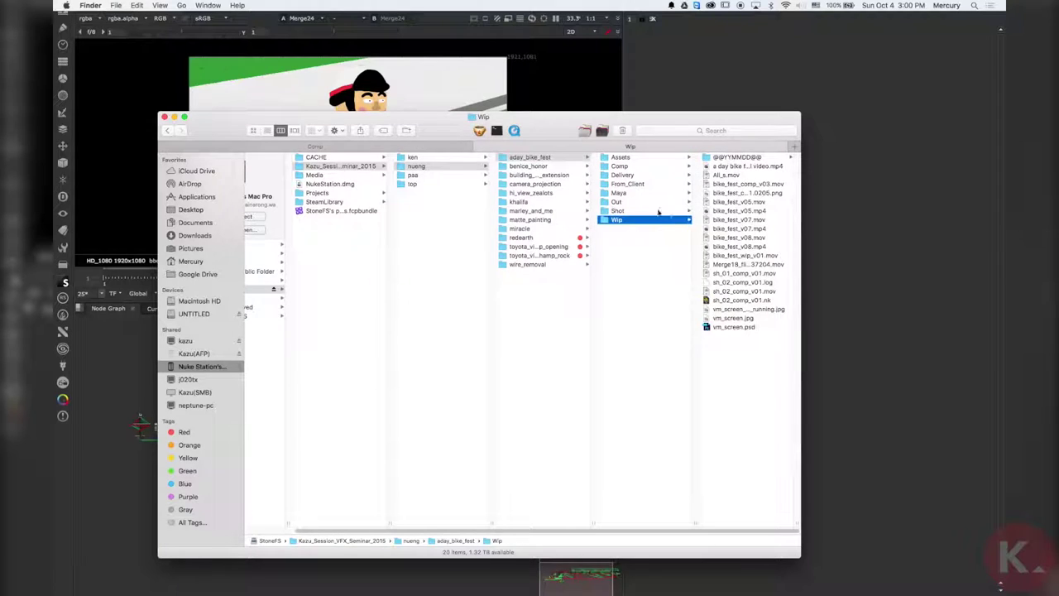
{"action": "left_click", "coordinate": [659, 212]}
{"action": "left_click", "coordinate": [658, 203]}
{"action": "left_click", "coordinate": [730, 229]}
{"action": "left_click", "coordinate": [661, 239]}
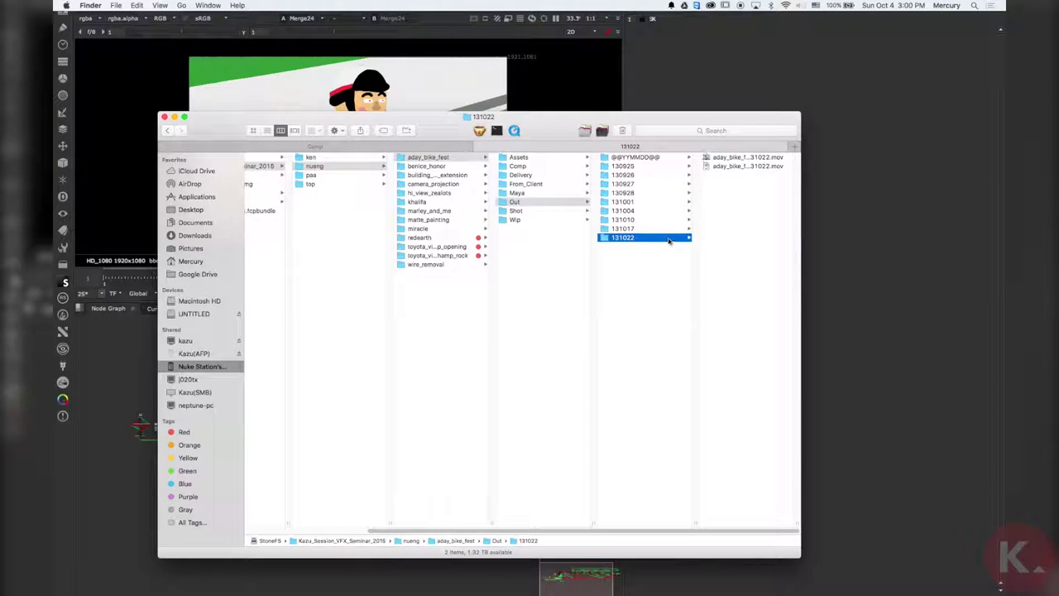
{"action": "left_click", "coordinate": [733, 159]}
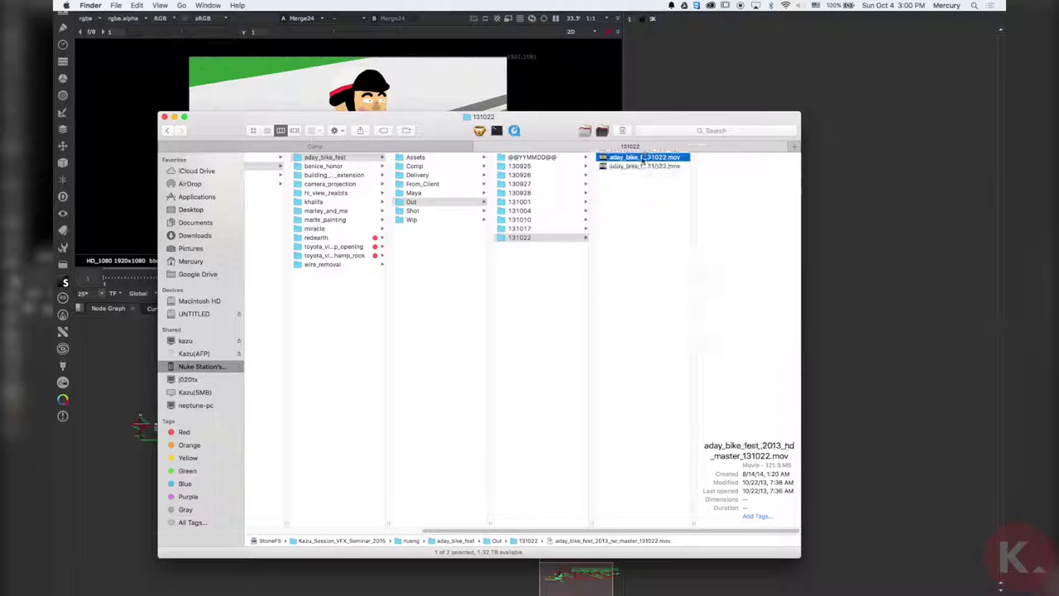
{"action": "key", "text": "super+2"}
{"action": "left_click", "coordinate": [329, 219]}
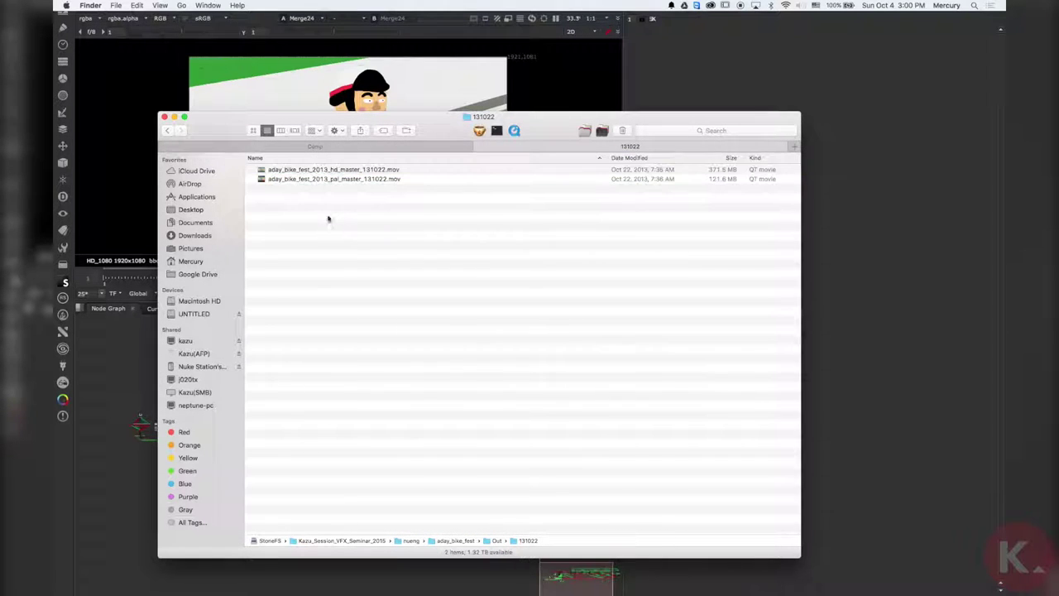
Step: Open aday_bike_fest_2013_hd_master_131022.mov and play it through to the sponsor logos
{"action": "left_click", "coordinate": [368, 178]}
{"action": "double_click", "coordinate": [377, 170]}
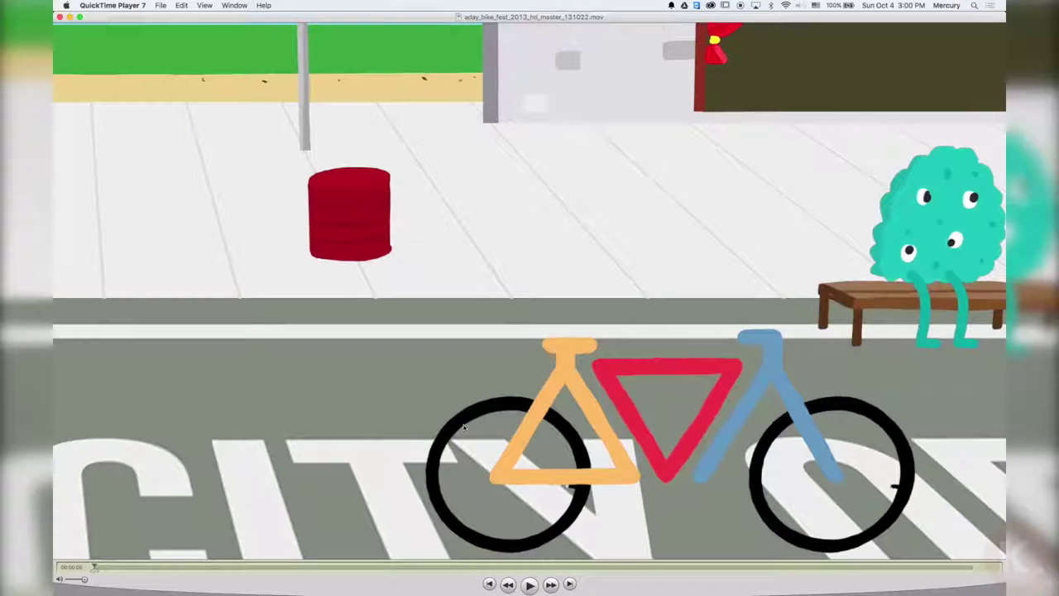
{"action": "key", "text": "space"}
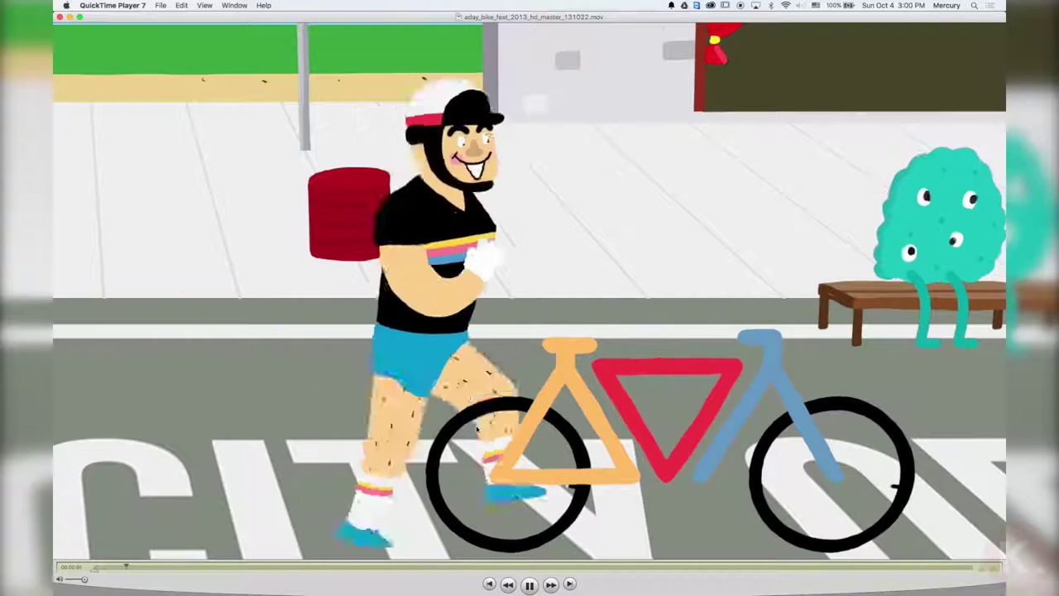
{"action": "key", "text": "space"}
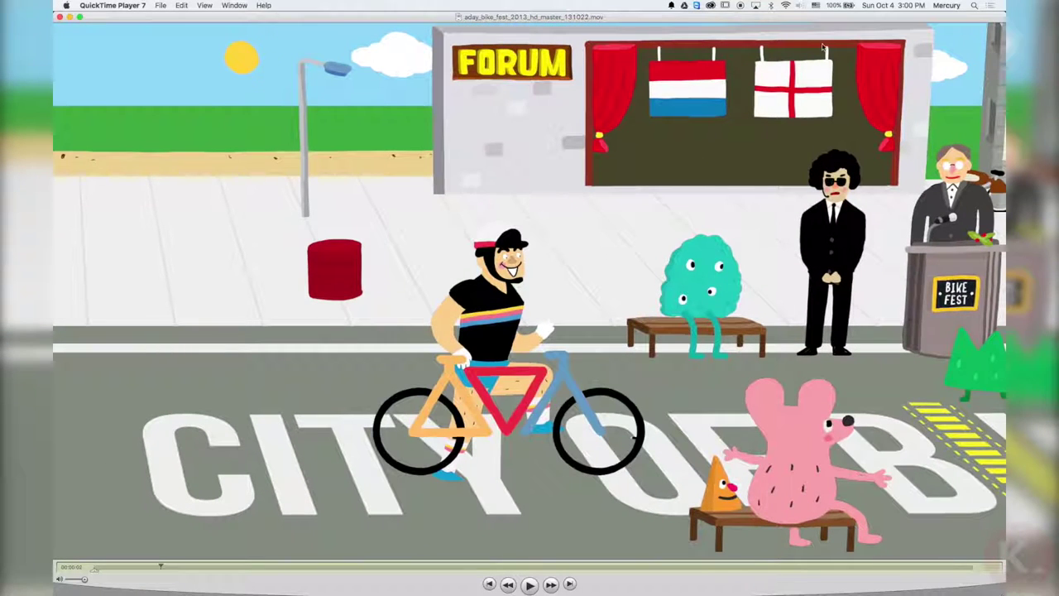
{"action": "left_click", "coordinate": [62, 5]}
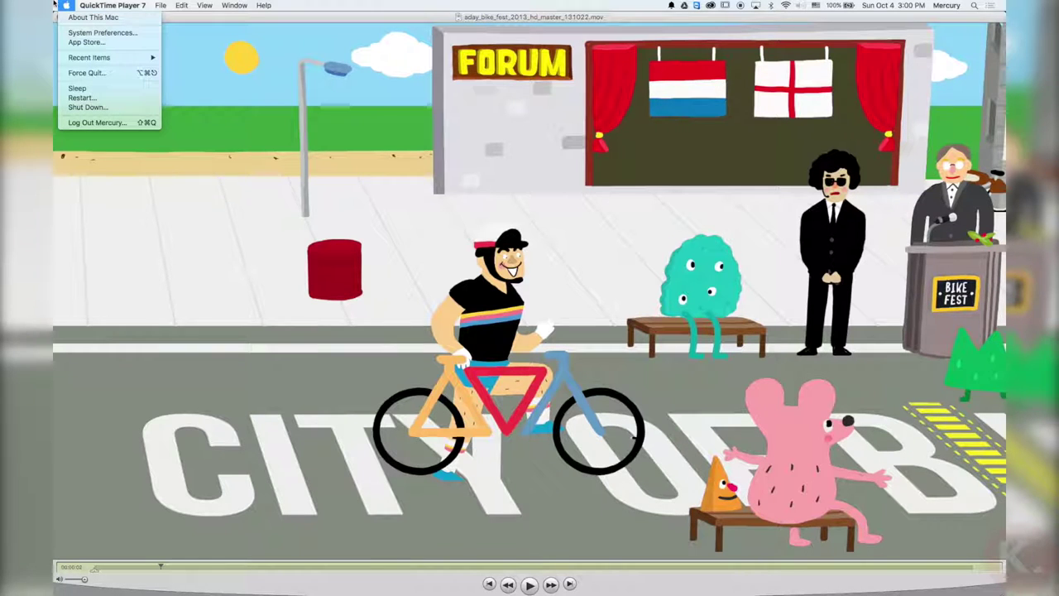
{"action": "left_click", "coordinate": [55, 4]}
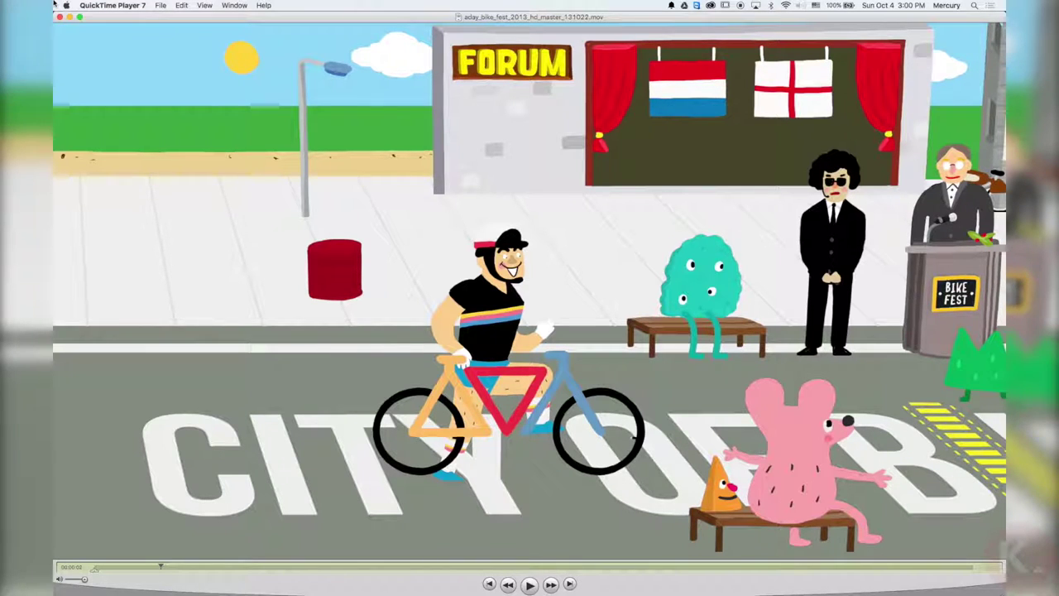
{"action": "key", "text": "space"}
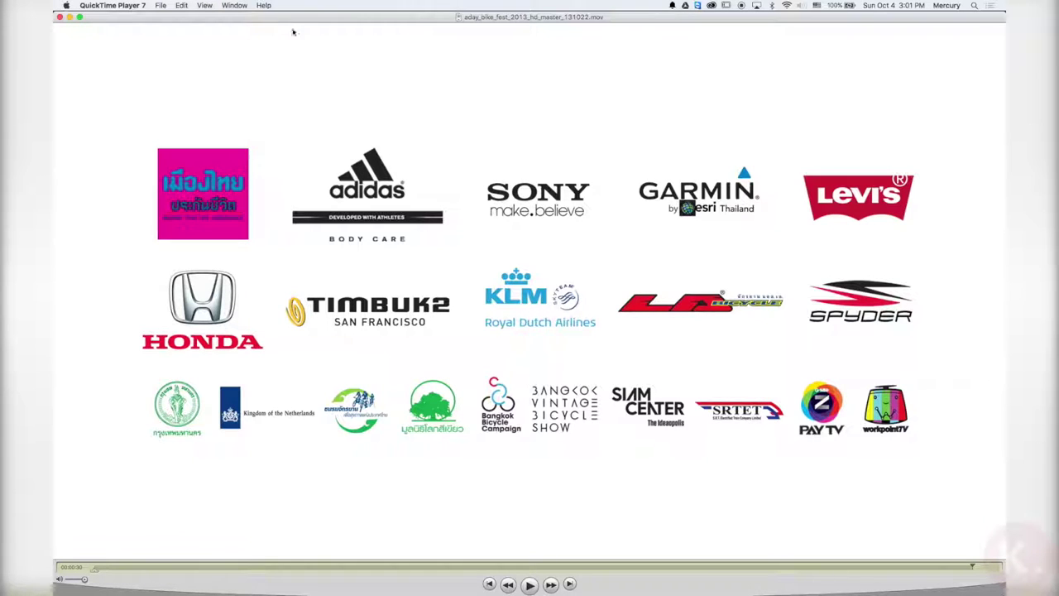
Step: Switch to NukeX and display the output of the ScanlineRender node below the background and camera branches in the viewer
{"action": "key", "text": "super+Tab"}
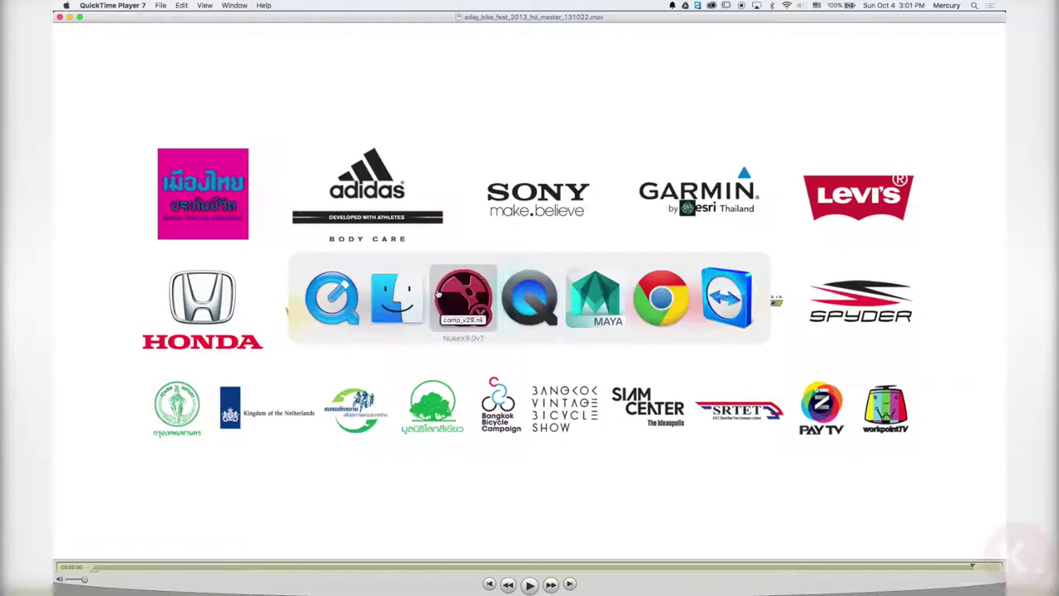
{"action": "left_click", "coordinate": [454, 299]}
{"action": "middle_click_drag", "start_coordinate": [451, 492], "coordinate": [291, 498]}
{"action": "middle_click_drag", "start_coordinate": [233, 477], "coordinate": [342, 487]}
{"action": "scroll", "coordinate": [331, 414], "scroll_direction": "up", "scroll_amount": 6}
{"action": "middle_click_drag", "start_coordinate": [421, 531], "coordinate": [243, 349]}
{"action": "middle_click_drag", "start_coordinate": [312, 394], "coordinate": [304, 417]}
{"action": "scroll", "coordinate": [304, 416], "scroll_direction": "up", "scroll_amount": 5}
{"action": "left_click", "coordinate": [336, 432]}
{"action": "key", "text": "1"}
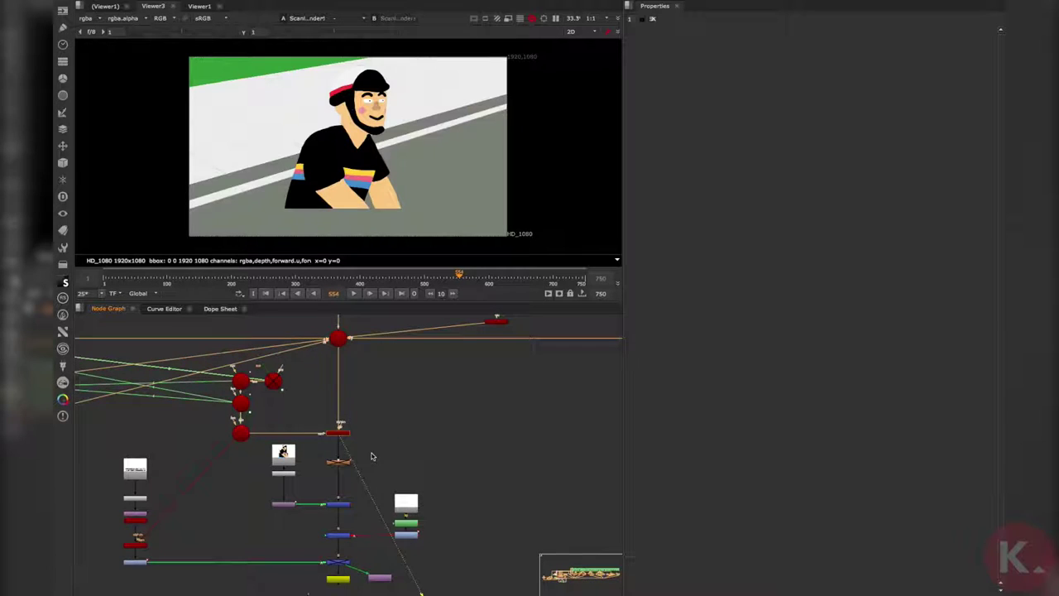
Step: Switch the viewer to 3D and examine the layout of the whole city set from several sides
{"action": "key", "text": "Tab"}
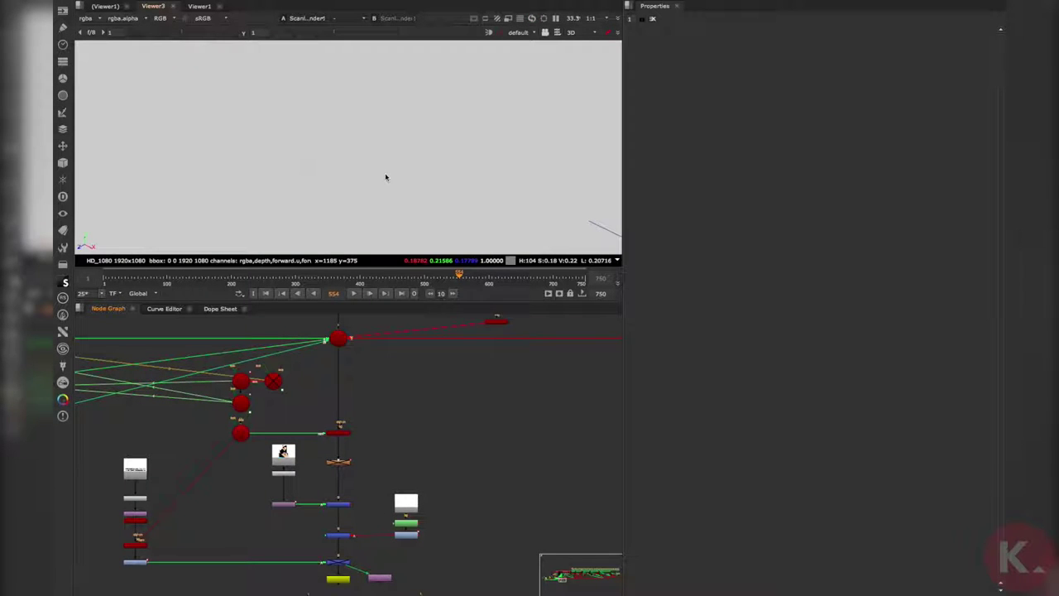
{"action": "scroll", "coordinate": [440, 142], "scroll_direction": "down", "scroll_amount": 10}
{"action": "mouse_move", "coordinate": [308, 172]}
{"action": "left_mouse_down", "text": "ctrl"}
{"action": "mouse_move", "coordinate": [395, 182]}
{"action": "mouse_move", "coordinate": [314, 156]}
{"action": "left_mouse_up", "text": "ctrl"}
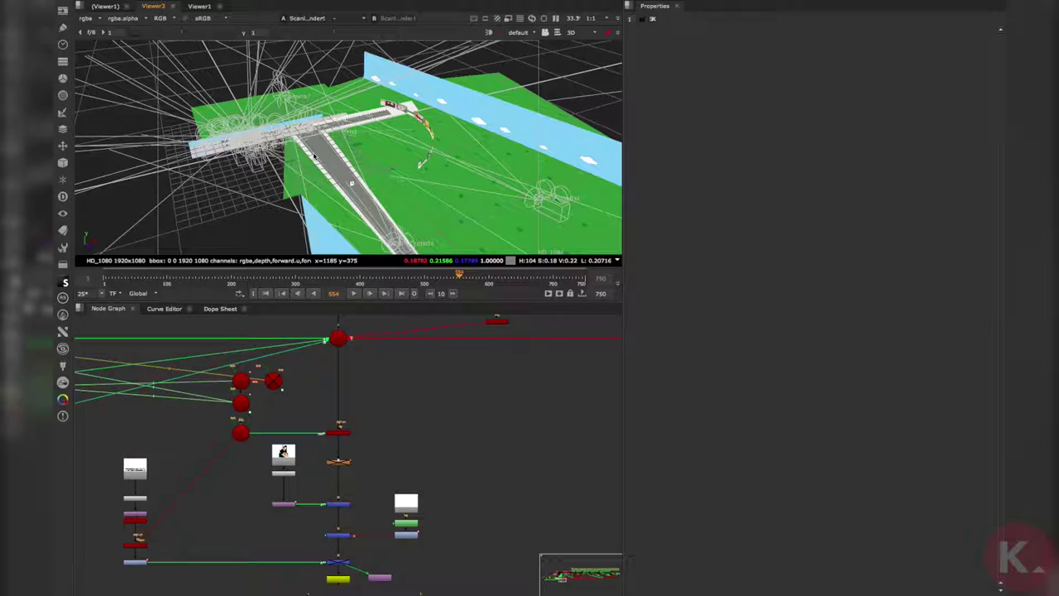
{"action": "left_click_drag", "start_coordinate": [364, 167], "coordinate": [278, 169], "text": "ctrl"}
{"action": "middle_click_drag", "start_coordinate": [295, 383], "coordinate": [339, 521]}
{"action": "left_click_drag", "start_coordinate": [223, 132], "coordinate": [301, 149], "text": "ctrl"}
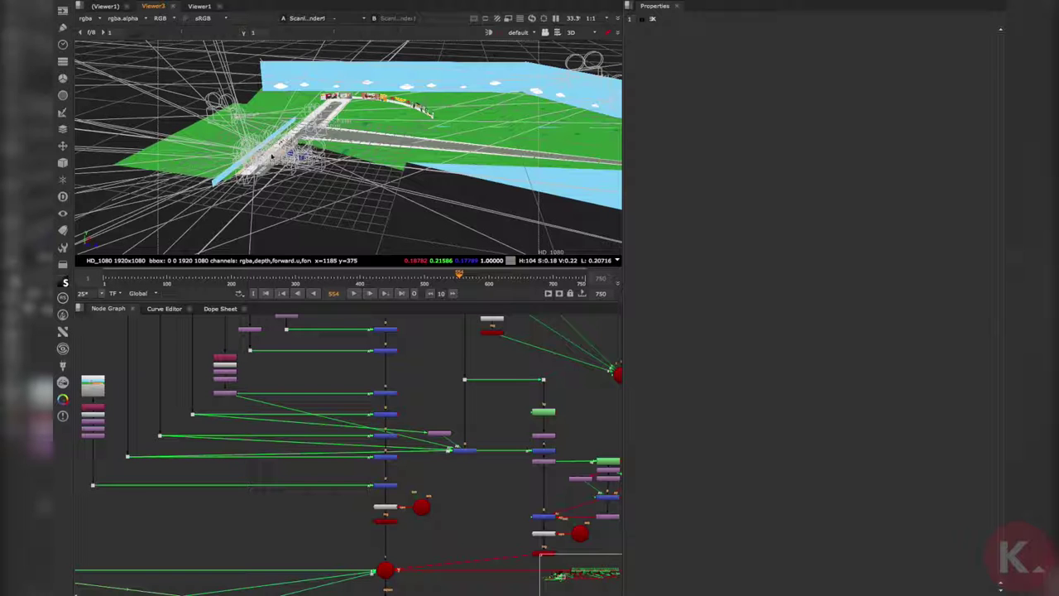
{"action": "left_click_drag", "start_coordinate": [357, 164], "coordinate": [287, 173], "text": "ctrl"}
Step: Enlarge the viewer and examine the City of Bike street, its flat image cards and Camera1 up close
{"action": "scroll", "coordinate": [259, 178], "scroll_direction": "up", "scroll_amount": 5}
{"action": "scroll", "coordinate": [216, 159], "scroll_direction": "up", "scroll_amount": 3}
{"action": "scroll", "coordinate": [217, 159], "scroll_direction": "down", "scroll_amount": 3}
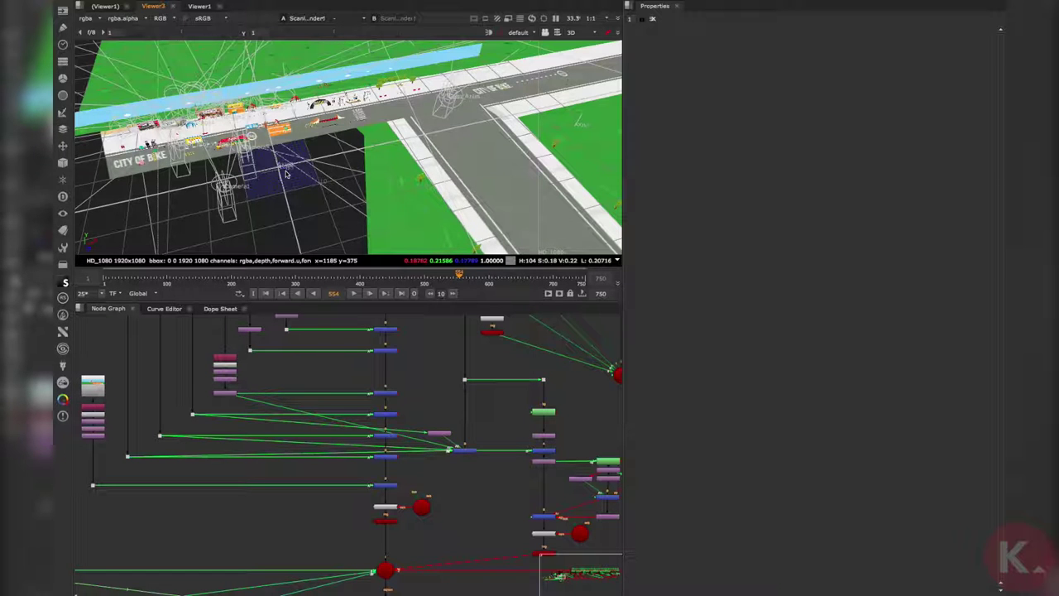
{"action": "scroll", "coordinate": [296, 134], "scroll_direction": "down", "scroll_amount": 5}
{"action": "left_click_drag", "start_coordinate": [266, 158], "coordinate": [326, 145], "text": "ctrl"}
{"action": "scroll", "coordinate": [290, 183], "scroll_direction": "up", "scroll_amount": 5}
{"action": "scroll", "coordinate": [326, 146], "scroll_direction": "up", "scroll_amount": 3}
{"action": "key", "text": "space"}
{"action": "scroll", "coordinate": [491, 304], "scroll_direction": "down", "scroll_amount": 8}
{"action": "left_click_drag", "start_coordinate": [491, 303], "coordinate": [456, 296], "text": "ctrl"}
{"action": "scroll", "coordinate": [455, 296], "scroll_direction": "up", "scroll_amount": 8}
{"action": "mouse_move", "coordinate": [467, 286]}
{"action": "left_mouse_down", "text": "ctrl"}
{"action": "mouse_move", "coordinate": [543, 276]}
{"action": "mouse_move", "coordinate": [446, 288]}
{"action": "left_mouse_up", "text": "ctrl"}
{"action": "scroll", "coordinate": [438, 301], "scroll_direction": "up", "scroll_amount": 5}
{"action": "scroll", "coordinate": [526, 295], "scroll_direction": "down", "scroll_amount": 8}
{"action": "left_click_drag", "start_coordinate": [526, 295], "coordinate": [454, 326], "text": "ctrl"}
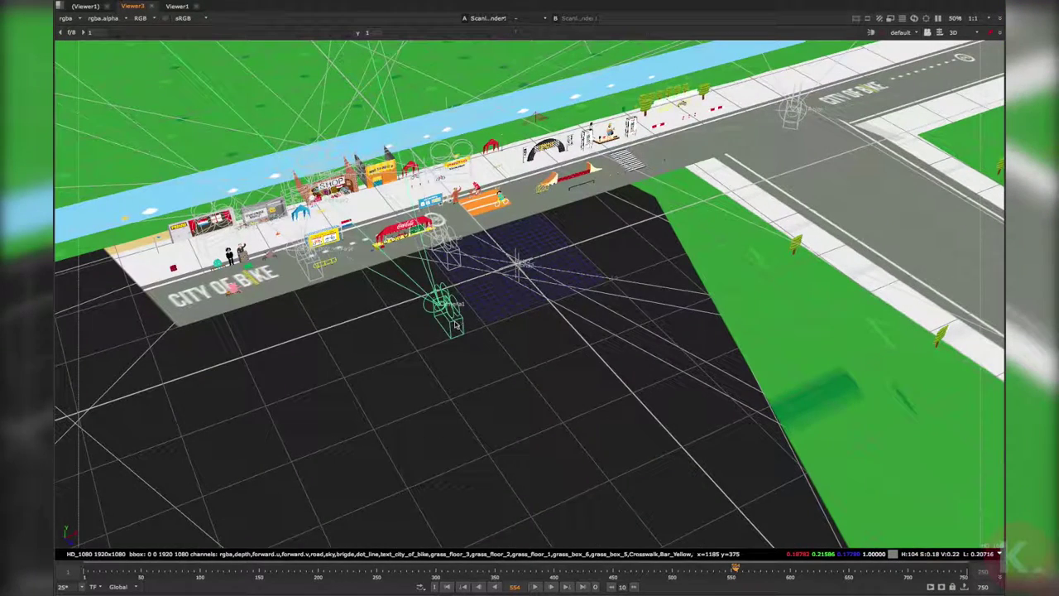
Step: Restore the node graph and open the properties of the Cam_Anim node that feeds the ScanlineRender
{"action": "key", "text": "space"}
{"action": "scroll", "coordinate": [421, 477], "scroll_direction": "down", "scroll_amount": 5}
{"action": "middle_click_drag", "start_coordinate": [439, 488], "coordinate": [388, 377]}
{"action": "middle_click_drag", "start_coordinate": [313, 422], "coordinate": [317, 396]}
{"action": "scroll", "coordinate": [317, 397], "scroll_direction": "up", "scroll_amount": 5}
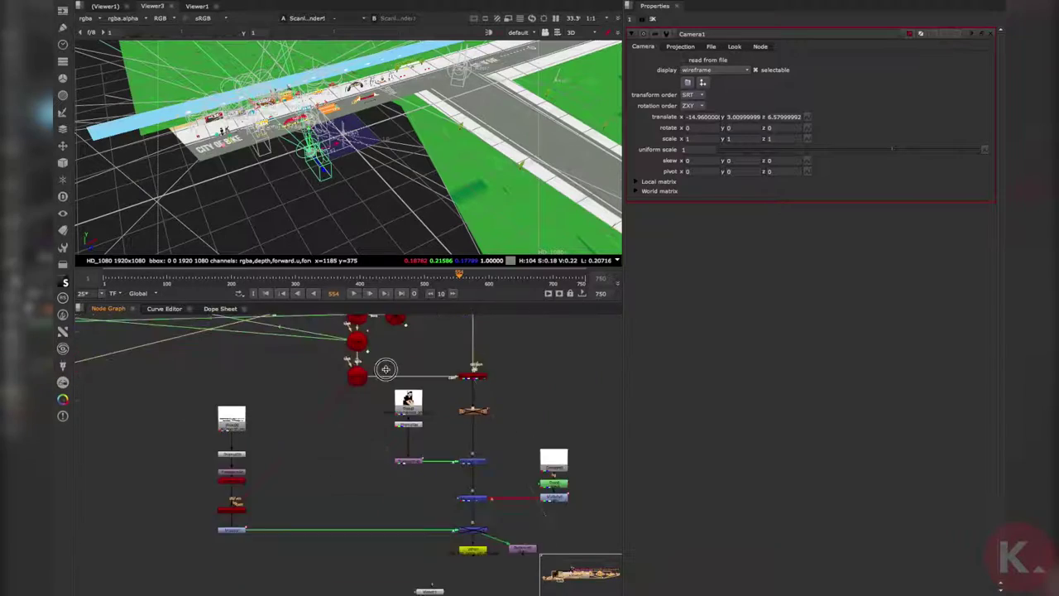
{"action": "scroll", "coordinate": [331, 431], "scroll_direction": "up", "scroll_amount": 3}
{"action": "left_click", "coordinate": [345, 473]}
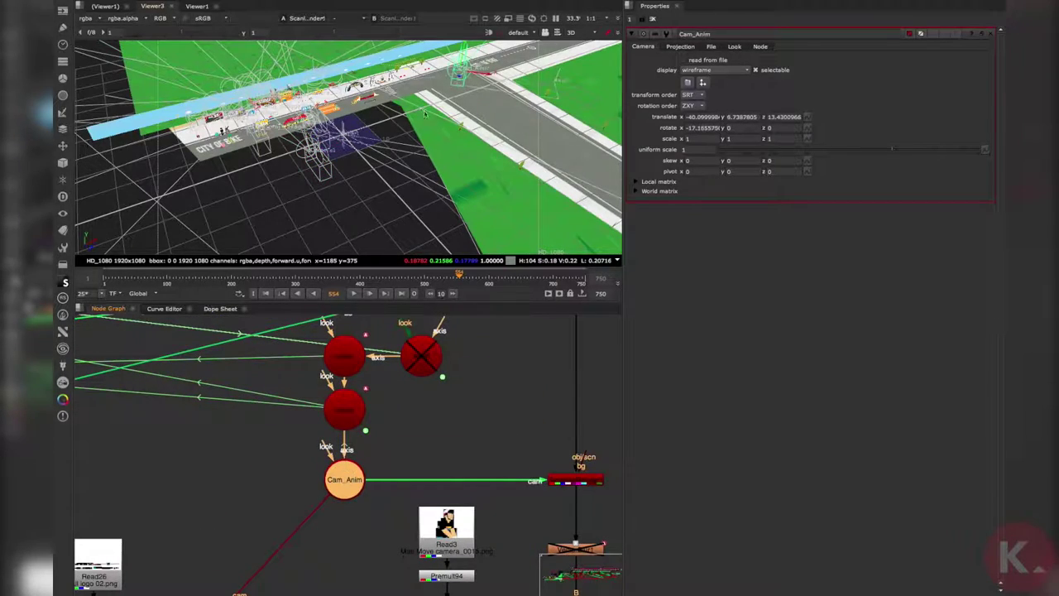
Step: Examine Cam_Anim's position at the road junction in the enlarged 3D view
{"action": "scroll", "coordinate": [424, 116], "scroll_direction": "down", "scroll_amount": 4}
{"action": "key", "text": "space"}
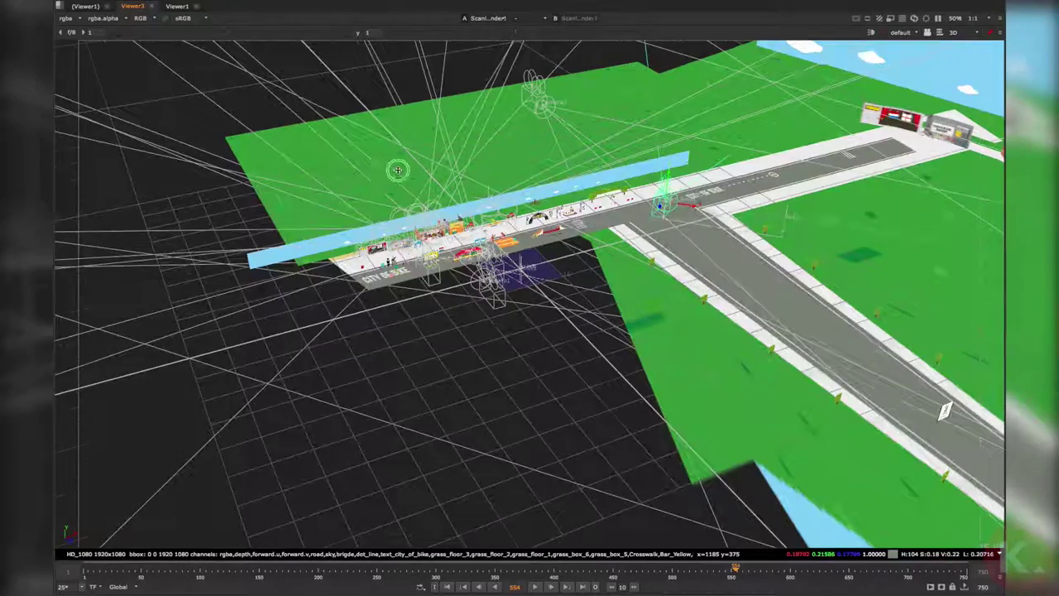
{"action": "scroll", "coordinate": [398, 171], "scroll_direction": "up", "scroll_amount": 4}
{"action": "left_click_drag", "start_coordinate": [398, 170], "coordinate": [488, 192], "text": "ctrl"}
{"action": "scroll", "coordinate": [489, 192], "scroll_direction": "up", "scroll_amount": 2}
{"action": "middle_click_drag", "start_coordinate": [769, 137], "coordinate": [469, 197]}
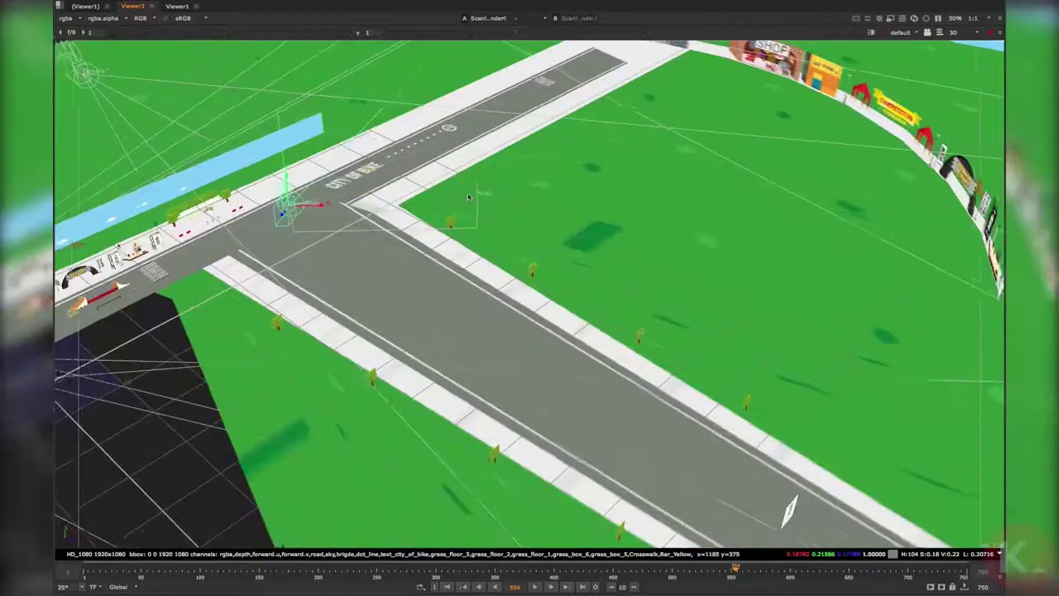
{"action": "scroll", "coordinate": [469, 196], "scroll_direction": "down", "scroll_amount": 5}
{"action": "left_click_drag", "start_coordinate": [468, 197], "coordinate": [397, 236], "text": "ctrl"}
Step: Scrub the timeline from frame 200 to frame 706 and follow Cam_Anim's movement through the set
{"action": "left_click", "coordinate": [319, 577]}
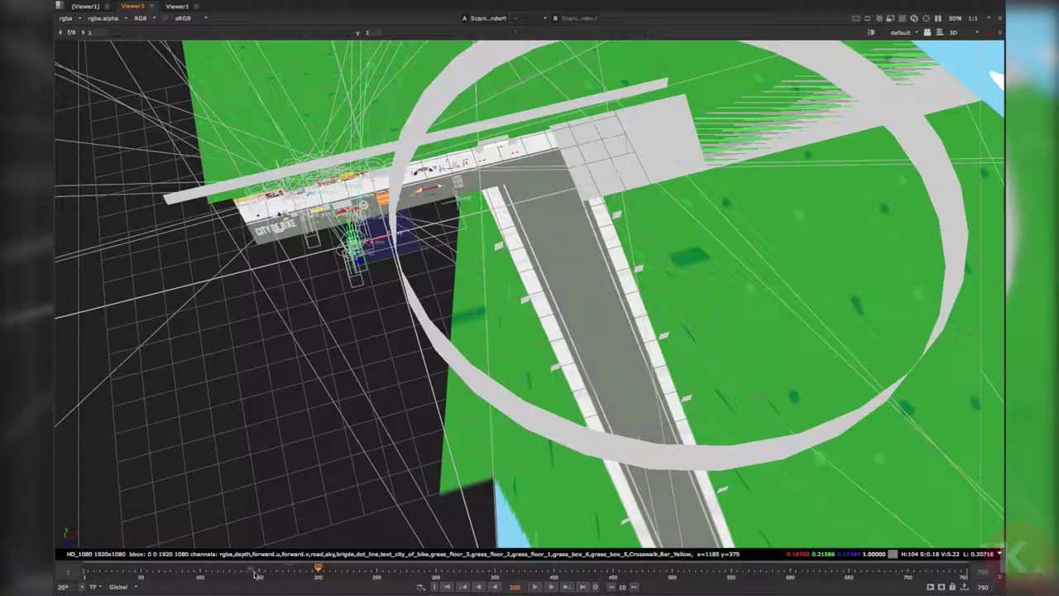
{"action": "left_click_drag", "start_coordinate": [357, 571], "coordinate": [446, 569]}
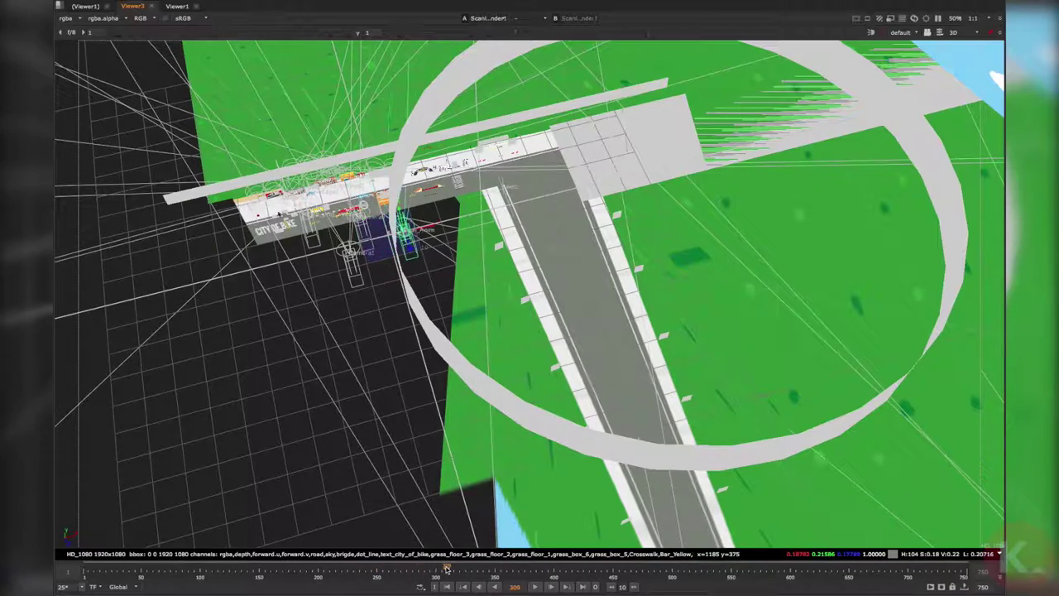
{"action": "scroll", "coordinate": [276, 243], "scroll_direction": "up", "scroll_amount": 5}
{"action": "left_click_drag", "start_coordinate": [276, 244], "coordinate": [331, 257], "text": "ctrl"}
{"action": "scroll", "coordinate": [371, 226], "scroll_direction": "up", "scroll_amount": 2}
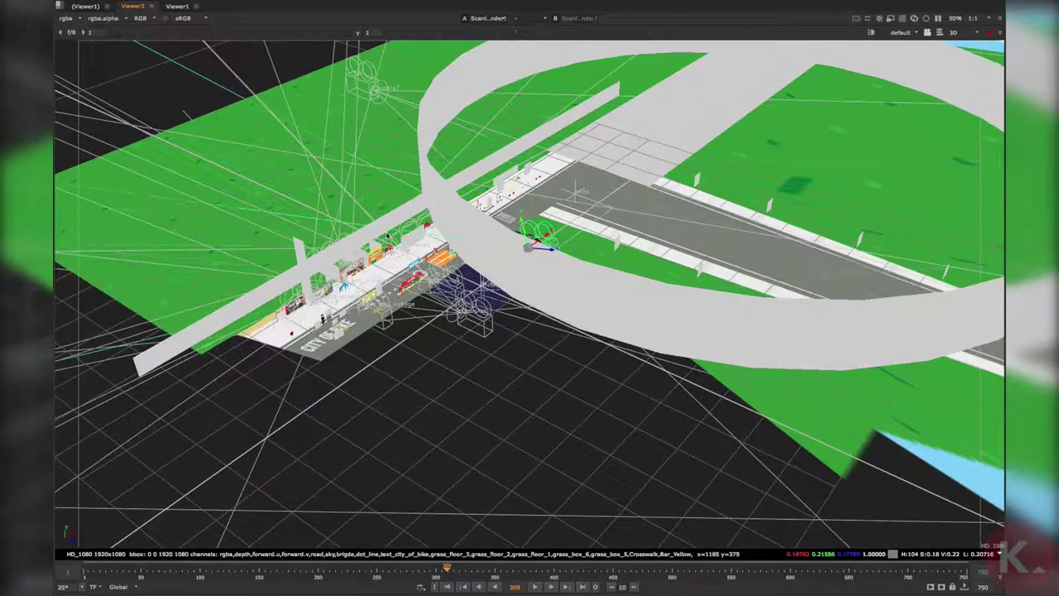
{"action": "left_click_drag", "start_coordinate": [387, 237], "coordinate": [373, 310], "text": "ctrl"}
{"action": "scroll", "coordinate": [413, 323], "scroll_direction": "up", "scroll_amount": 4}
{"action": "left_click", "coordinate": [508, 569]}
{"action": "left_click_drag", "start_coordinate": [623, 571], "coordinate": [713, 571]}
{"action": "left_click_drag", "start_coordinate": [812, 576], "coordinate": [916, 570]}
Step: Examine the complete 3D set with its sky walls, roads and cameras at frame 706
{"action": "scroll", "coordinate": [729, 403], "scroll_direction": "down", "scroll_amount": 10}
{"action": "left_click_drag", "start_coordinate": [438, 364], "coordinate": [494, 373], "text": "ctrl"}
{"action": "scroll", "coordinate": [524, 383], "scroll_direction": "up", "scroll_amount": 4}
{"action": "scroll", "coordinate": [508, 363], "scroll_direction": "down", "scroll_amount": 6}
{"action": "scroll", "coordinate": [473, 359], "scroll_direction": "up", "scroll_amount": 8}
{"action": "scroll", "coordinate": [524, 373], "scroll_direction": "down", "scroll_amount": 4}
{"action": "scroll", "coordinate": [546, 367], "scroll_direction": "up", "scroll_amount": 3}
{"action": "scroll", "coordinate": [534, 369], "scroll_direction": "down", "scroll_amount": 6}
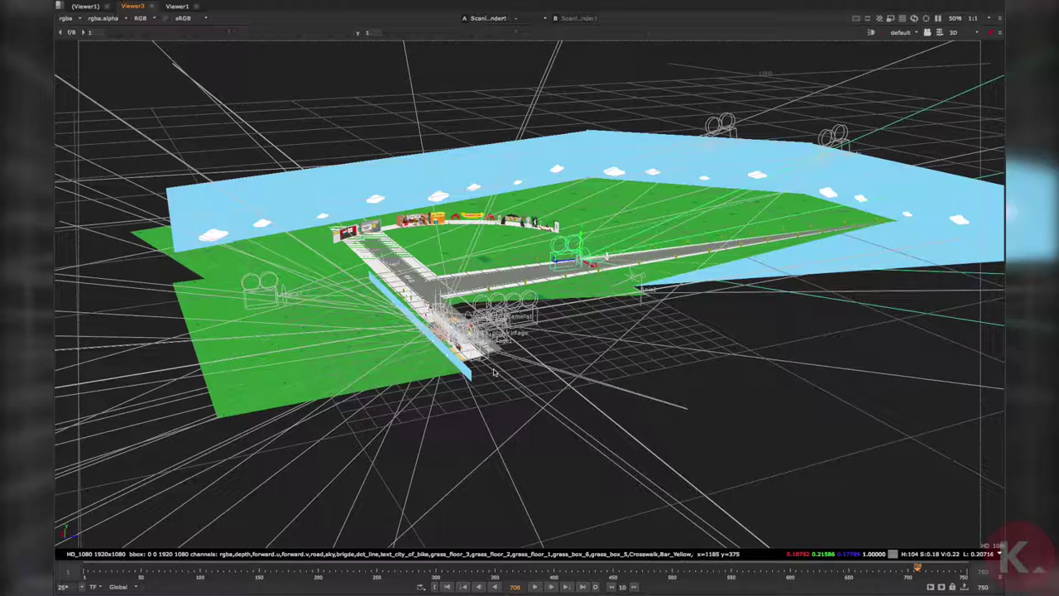
Step: Restore the full node graph layout and close the comp_v29.nk script
{"action": "key", "text": "space"}
{"action": "scroll", "coordinate": [248, 205], "scroll_direction": "down", "scroll_amount": 5}
{"action": "left_click_drag", "start_coordinate": [247, 183], "coordinate": [297, 207], "text": "super"}
{"action": "left_click", "coordinate": [426, 427]}
{"action": "key", "text": "ctrl"}
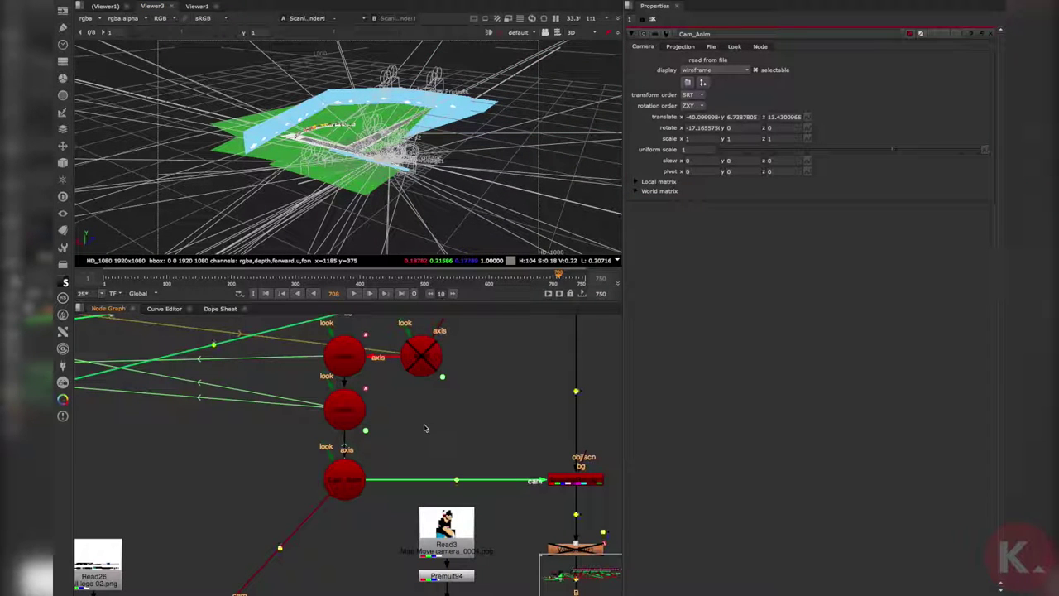
{"action": "key", "text": "ctrl+w"}
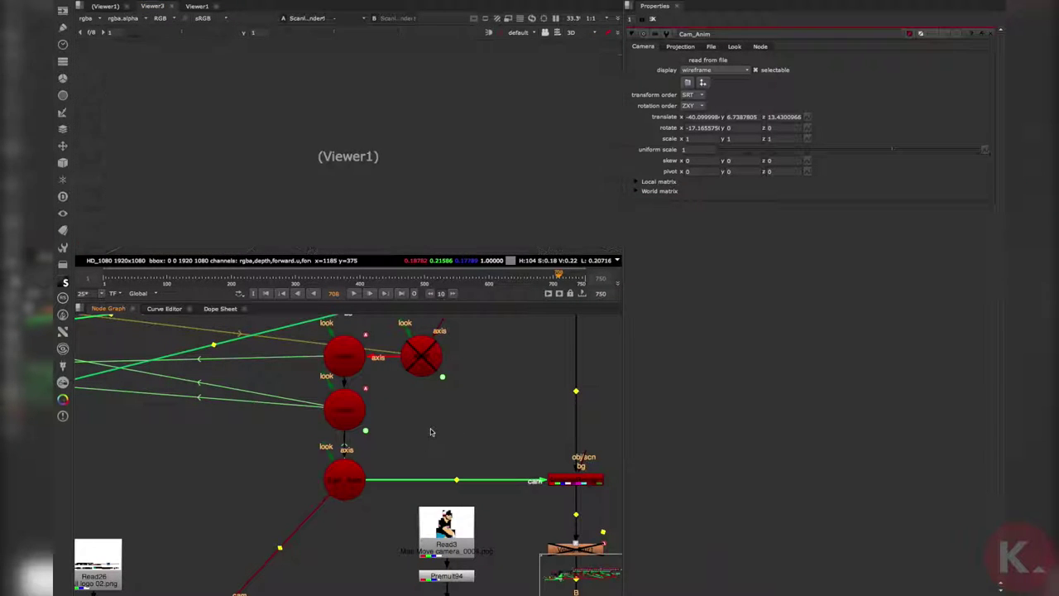
Step: Switch to Finder and go up from the Out folder to the folder that lists all the projects
{"action": "key", "text": "super+Tab"}
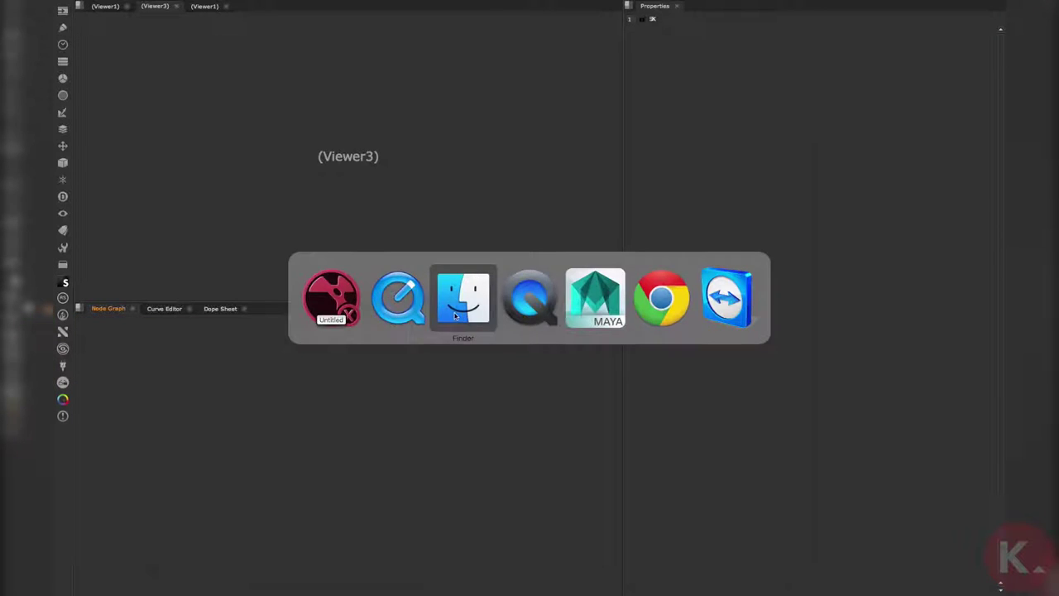
{"action": "left_click", "coordinate": [454, 315]}
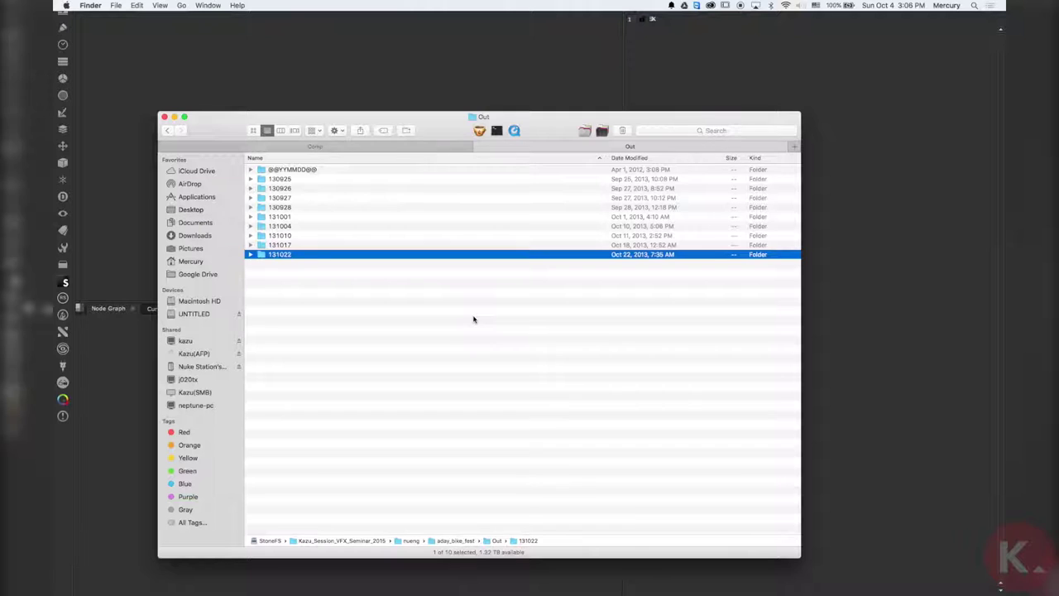
{"action": "key", "text": "super+Up"}
{"action": "key", "text": "super+Up"}
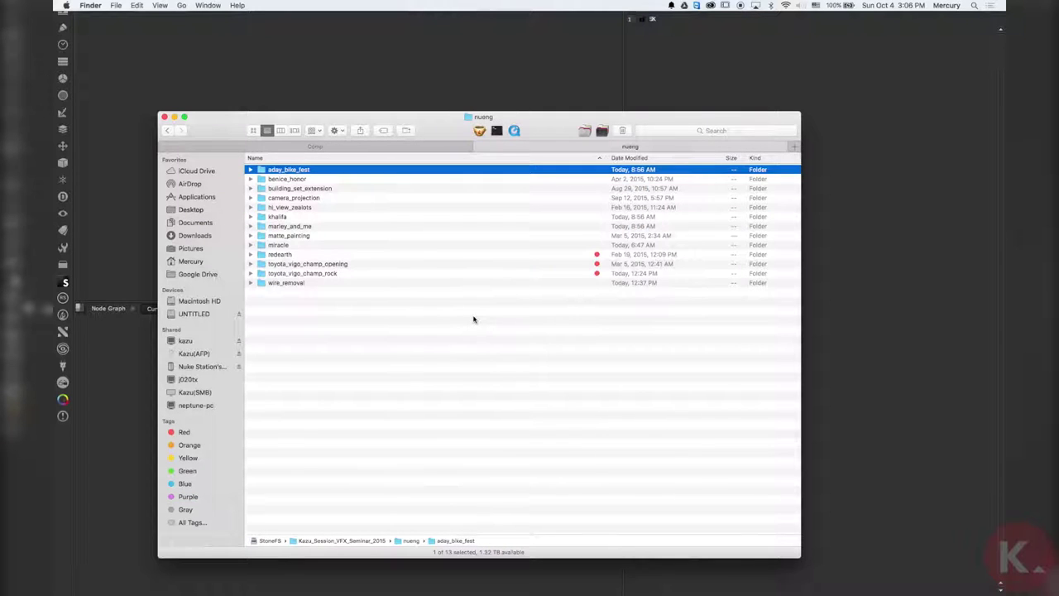
{"action": "key", "text": "Down"}
{"action": "key", "text": "Down"}
{"action": "key", "text": "Down"}
{"action": "key", "text": "Up"}
{"action": "key", "text": "Down"}
{"action": "key", "text": "Up"}
{"action": "key", "text": "Down"}
{"action": "key", "text": "Down"}
{"action": "key", "text": "Down"}
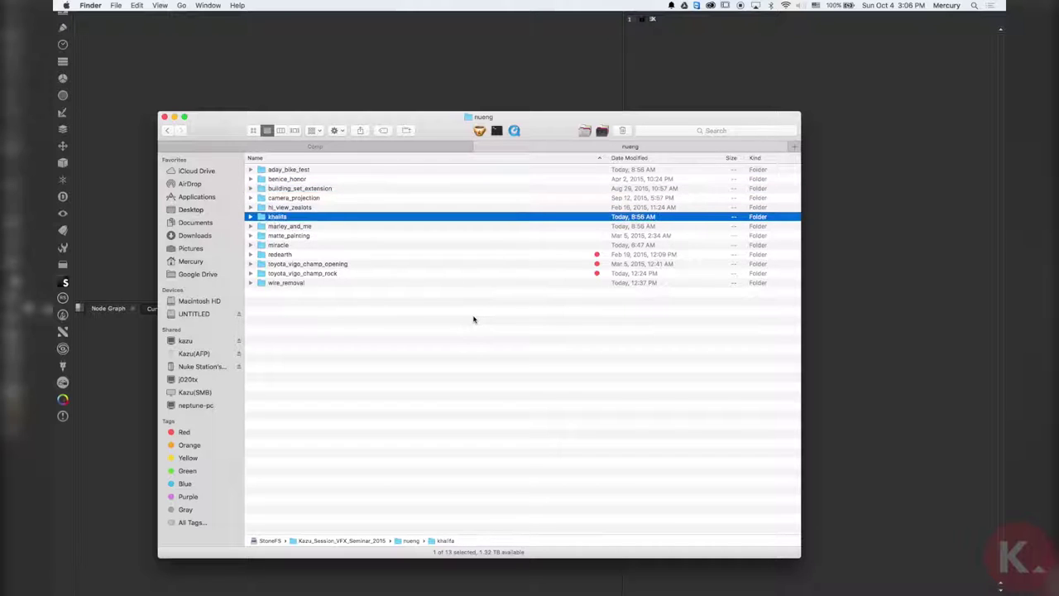
{"action": "key", "text": "Up"}
{"action": "key", "text": "Up"}
{"action": "key", "text": "Up"}
{"action": "key", "text": "super+Down"}
{"action": "key", "text": "Down"}
{"action": "key", "text": "Down"}
{"action": "key", "text": "Down"}
{"action": "key", "text": "Down"}
{"action": "key", "text": "super+Down"}
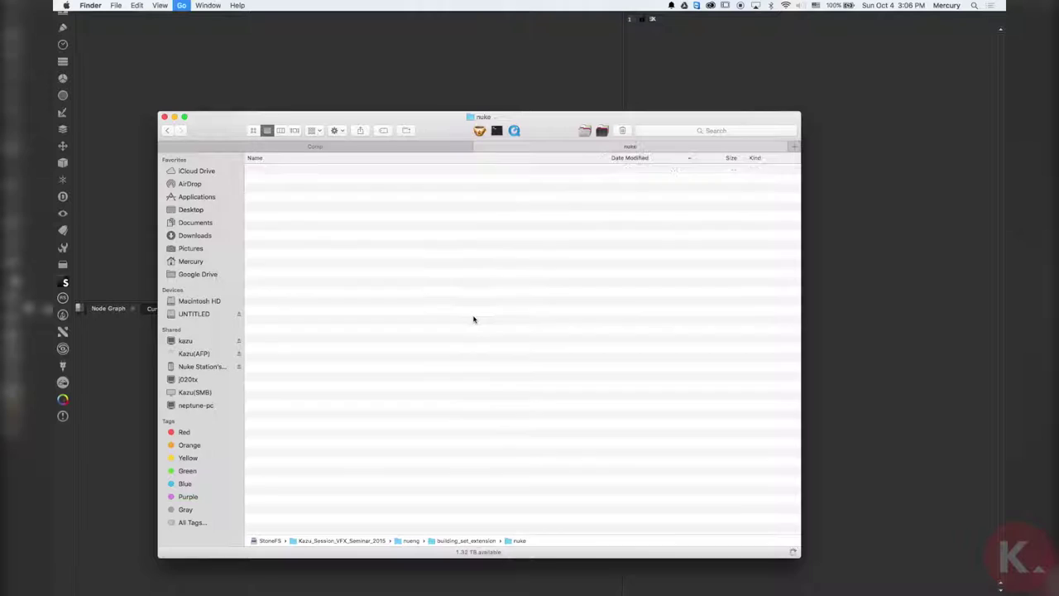
{"action": "key", "text": "Down"}
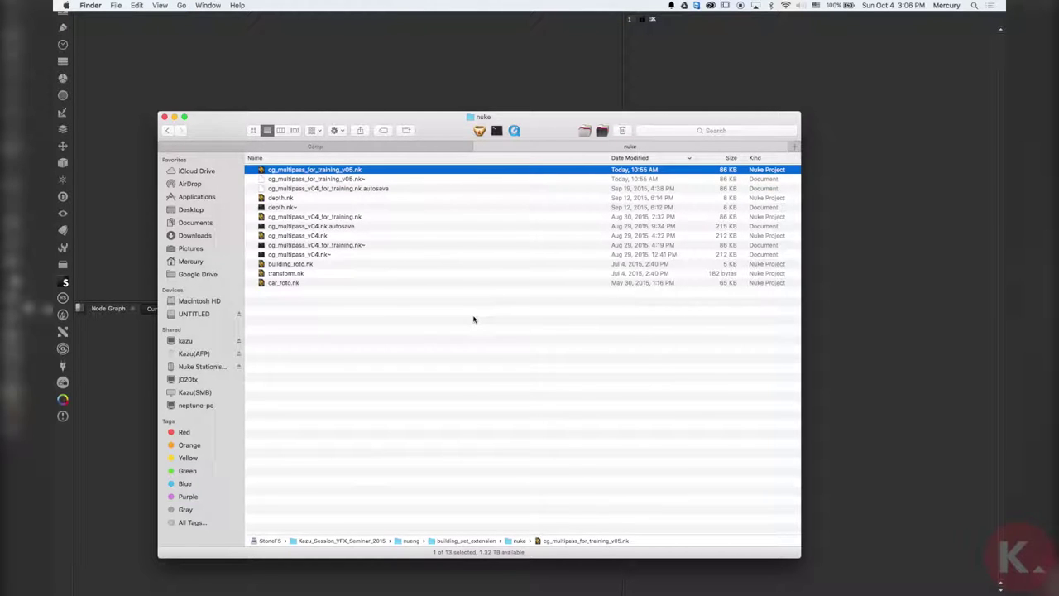
{"action": "key", "text": "super+Up"}
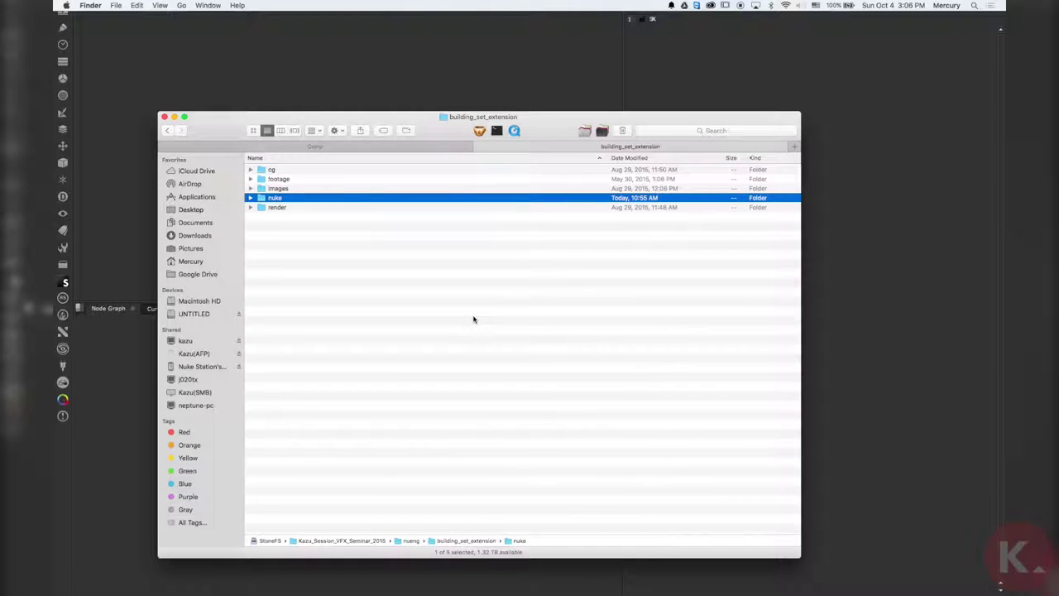
{"action": "key", "text": "super+Up"}
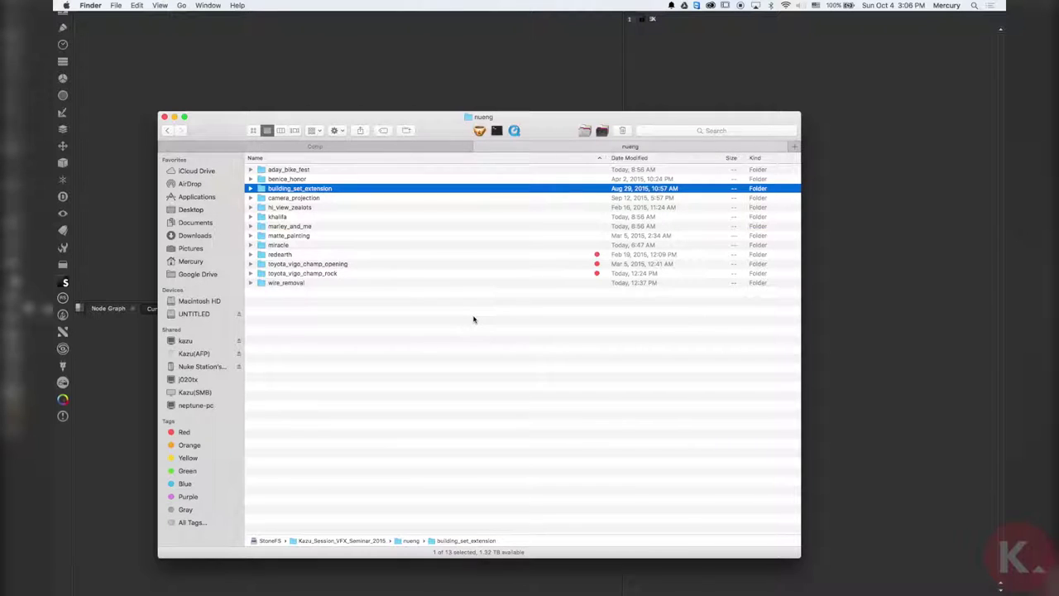
Step: In the Finder tab that shows Comp, go up to the project list and open the hi_view_zealots folder
{"action": "left_click", "coordinate": [383, 146]}
{"action": "left_click", "coordinate": [373, 329]}
{"action": "key", "text": "super+Up"}
{"action": "key", "text": "super+Up"}
{"action": "key", "text": "Down"}
{"action": "key", "text": "Up"}
{"action": "key", "text": "super+Down"}
Step: Open the Comp folder of the hi_view_zealots project
{"action": "key", "text": "Down"}
{"action": "key", "text": "Down"}
{"action": "key", "text": "Down"}
{"action": "key", "text": "Down"}
{"action": "key", "text": "Down"}
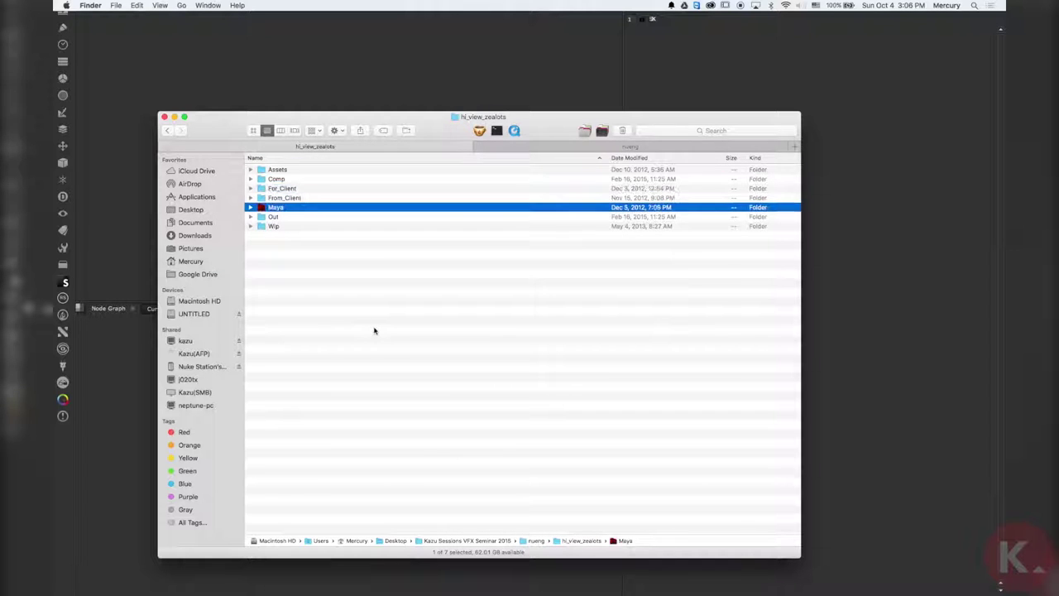
{"action": "key", "text": "Up"}
{"action": "key", "text": "Up"}
{"action": "key", "text": "Up"}
{"action": "key", "text": "super+Down"}
Step: Open the NukeX folder inside Comp
{"action": "key", "text": "Down"}
{"action": "key", "text": "Down"}
{"action": "key", "text": "Down"}
{"action": "key", "text": "Down"}
{"action": "key", "text": "Down"}
{"action": "key", "text": "Down"}
{"action": "key", "text": "Down"}
{"action": "key", "text": "Down"}
{"action": "key", "text": "Down"}
{"action": "key", "text": "Down"}
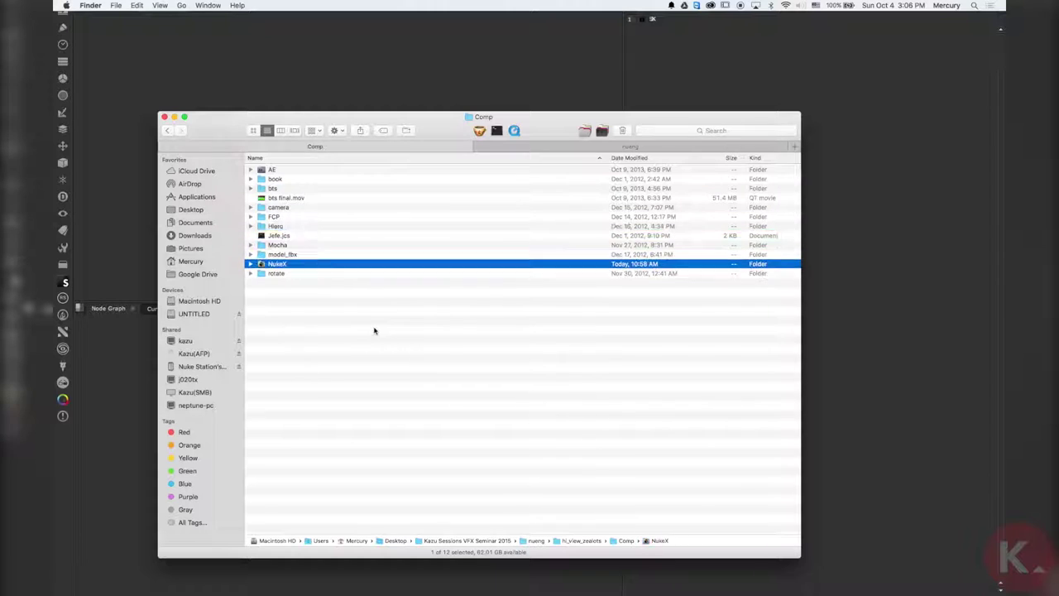
{"action": "key", "text": "super+Down"}
Step: Open the SH_003 shot folder to list its Nuke scripts
{"action": "key", "text": "Down"}
{"action": "key", "text": "Down"}
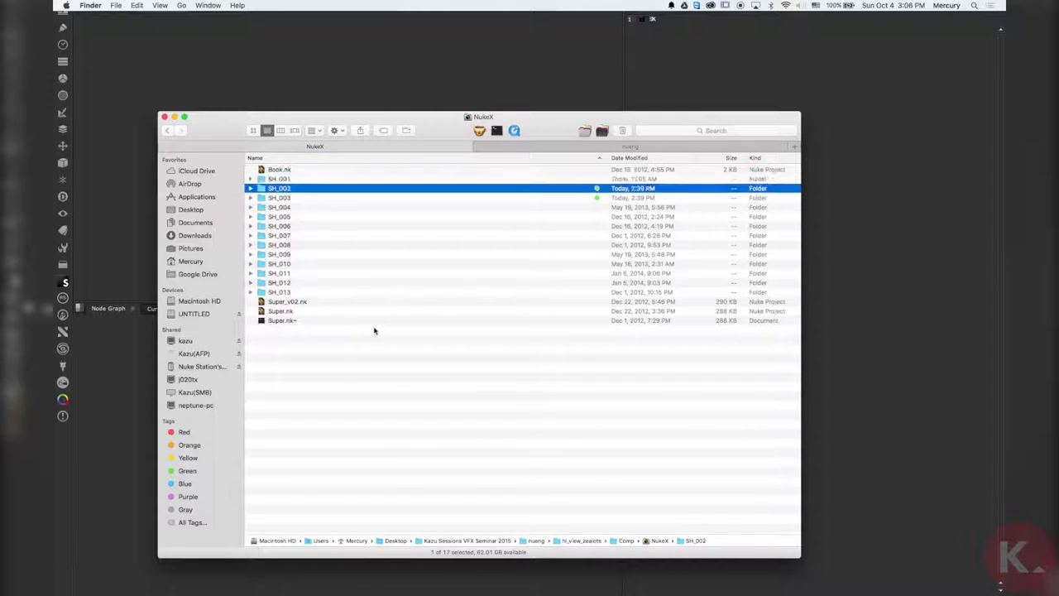
{"action": "key", "text": "Down"}
{"action": "key", "text": "Up"}
{"action": "key", "text": "Down"}
{"action": "key", "text": "Up"}
{"action": "key", "text": "Down"}
{"action": "key", "text": "super+Down"}
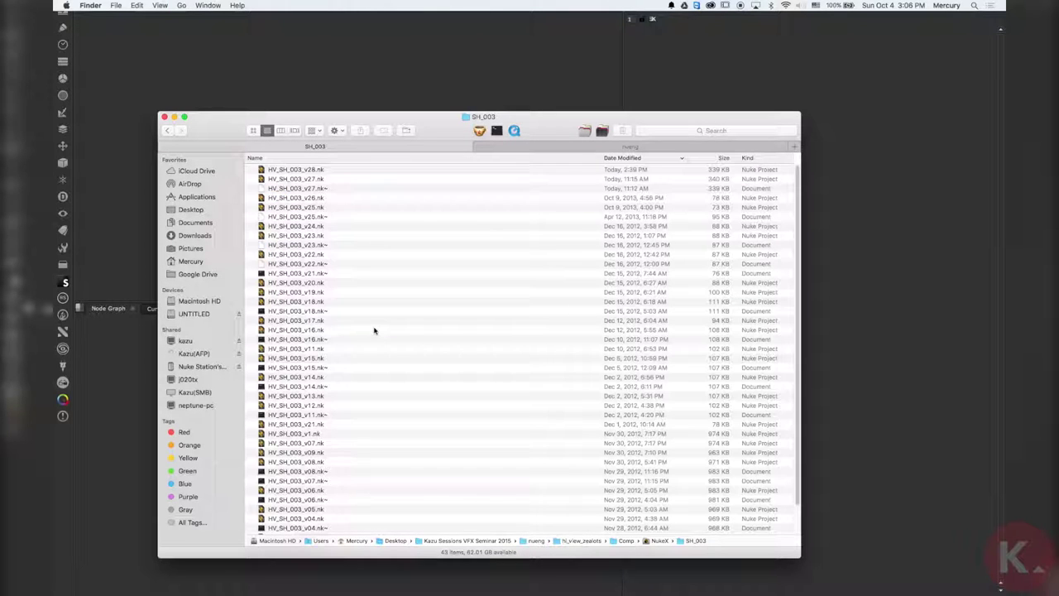
Step: Open the newest SH_003 script, HV_SH_003_v28.nk, in Nuke
{"action": "key", "text": "Down"}
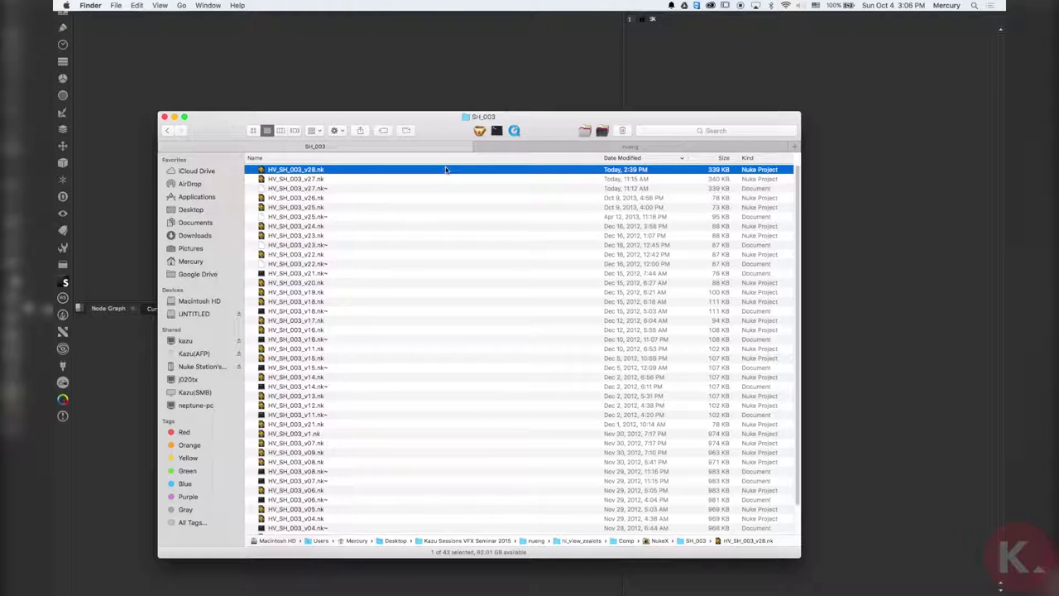
{"action": "right_click", "coordinate": [447, 170]}
{"action": "mouse_move", "coordinate": [530, 182]}
{"action": "left_click", "coordinate": [628, 251]}
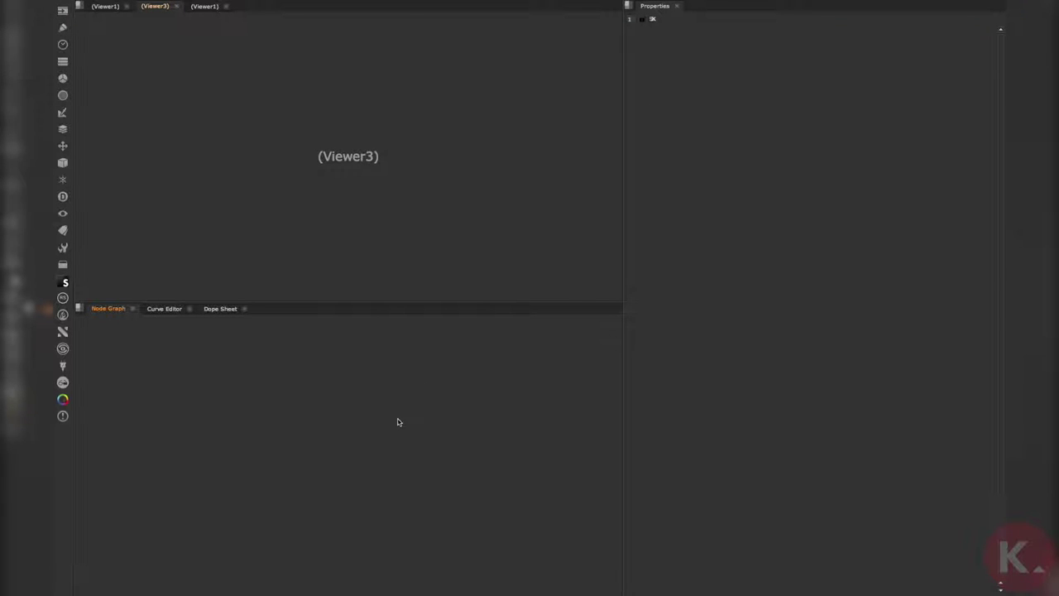
Step: Find the final render's Read16 node at the end of the node tree, view it and open its properties
{"action": "scroll", "coordinate": [534, 392], "scroll_direction": "up", "scroll_amount": 5}
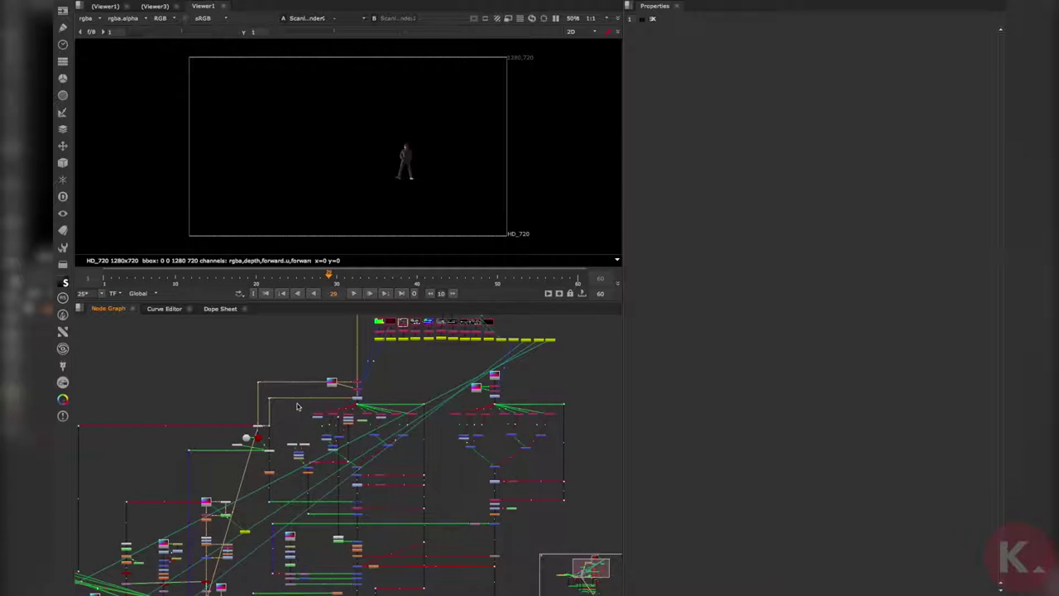
{"action": "middle_click_drag", "start_coordinate": [297, 419], "coordinate": [296, 411]}
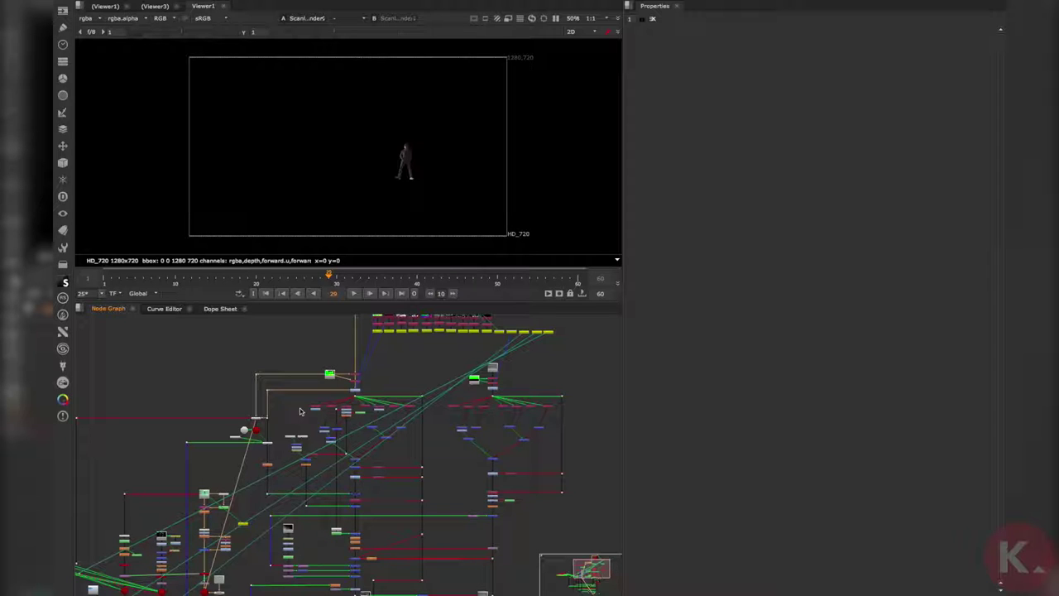
{"action": "scroll", "coordinate": [407, 411], "scroll_direction": "up", "scroll_amount": 10}
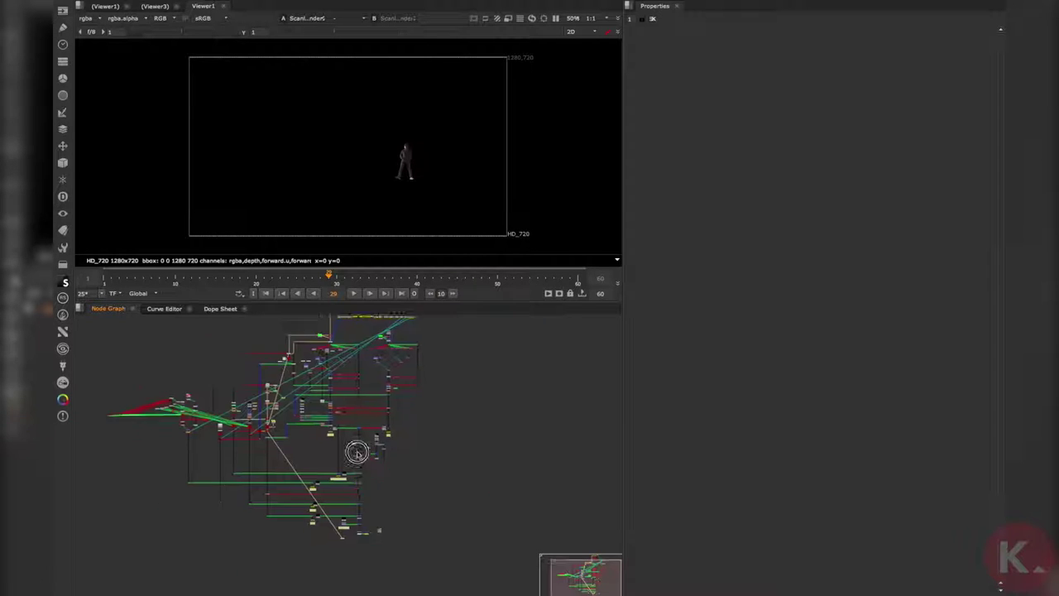
{"action": "middle_click_drag", "start_coordinate": [403, 488], "coordinate": [390, 465]}
{"action": "scroll", "coordinate": [389, 466], "scroll_direction": "up", "scroll_amount": 4}
{"action": "left_click", "coordinate": [398, 469]}
{"action": "key", "text": "1"}
{"action": "double_click", "coordinate": [398, 470]}
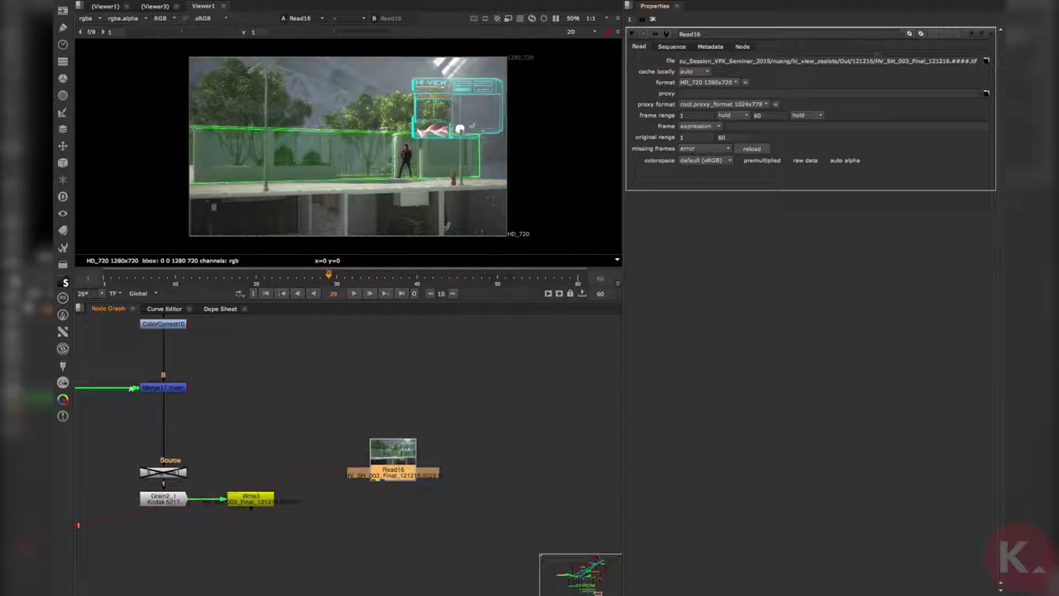
Step: Check the dated output folder 121216 in Read16's file path
{"action": "triple_click", "coordinate": [787, 61]}
{"action": "double_click", "coordinate": [815, 61]}
{"action": "double_click", "coordinate": [860, 61]}
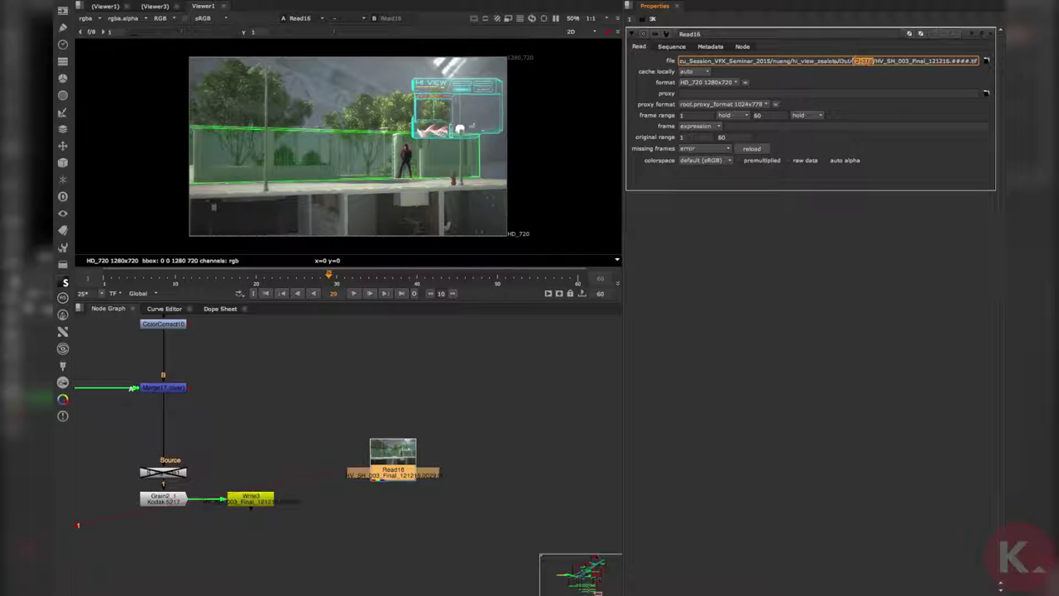
{"action": "key", "text": "super+Tab"}
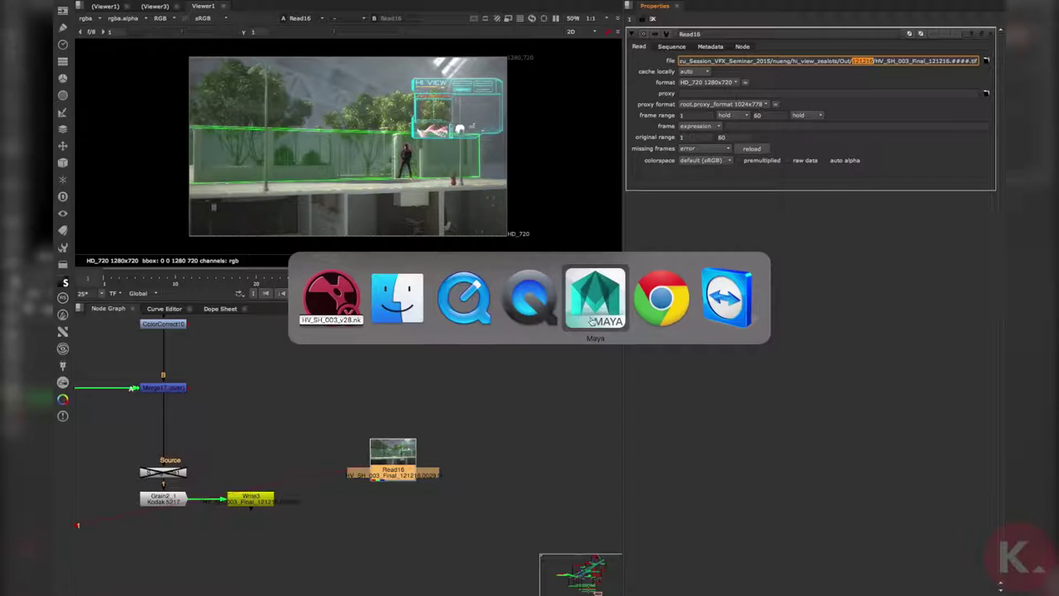
{"action": "left_click", "coordinate": [507, 412]}
{"action": "left_click", "coordinate": [413, 362]}
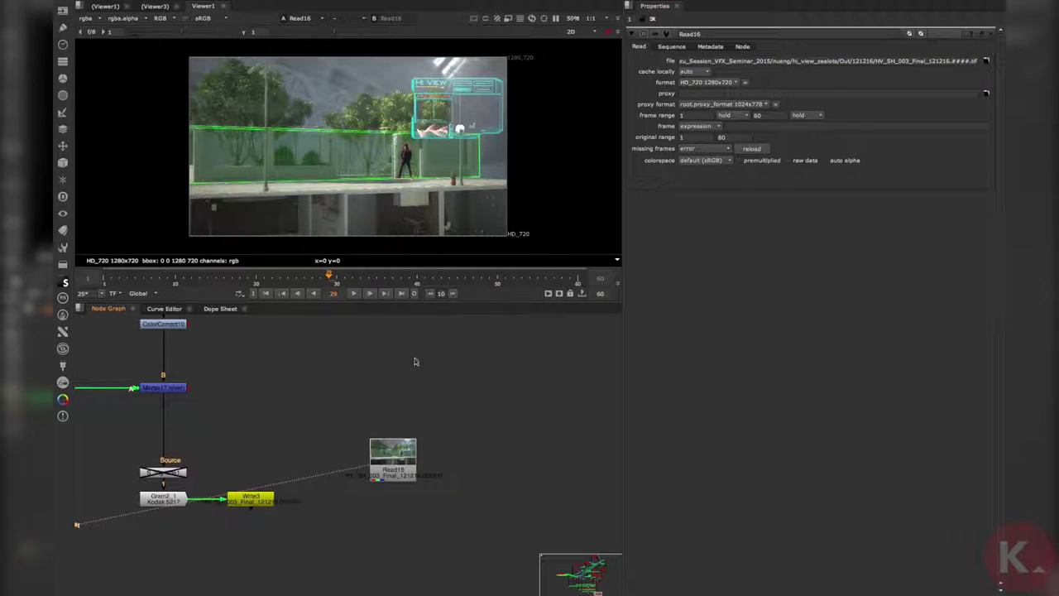
Step: Play the final render from the first frame in a maximized viewer at 100% zoom, and restore the normal layout
{"action": "key", "text": "f"}
{"action": "key", "text": "space"}
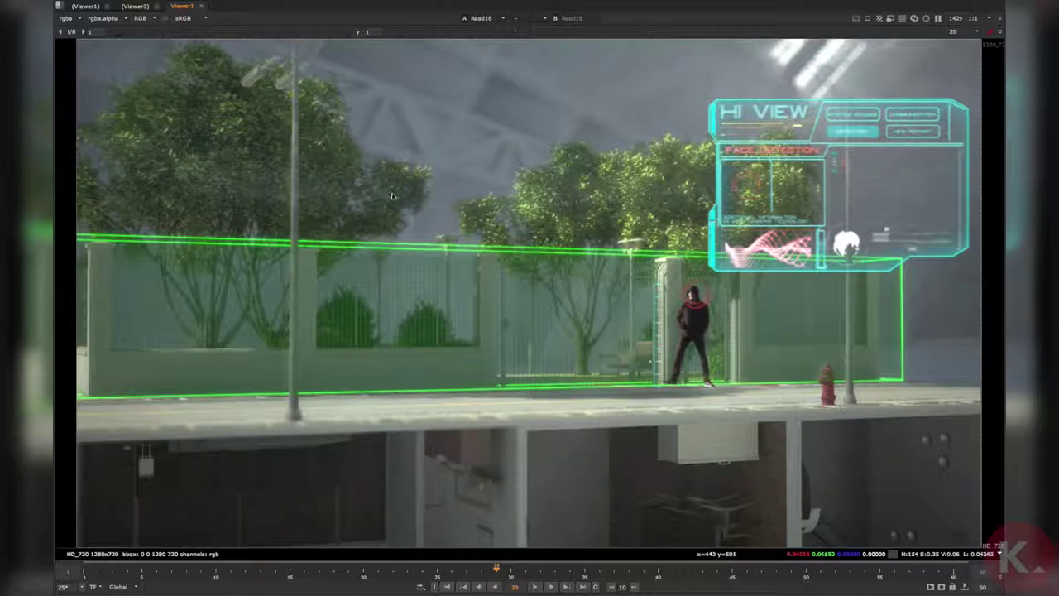
{"action": "key", "text": "super+1"}
{"action": "left_click", "coordinate": [447, 587]}
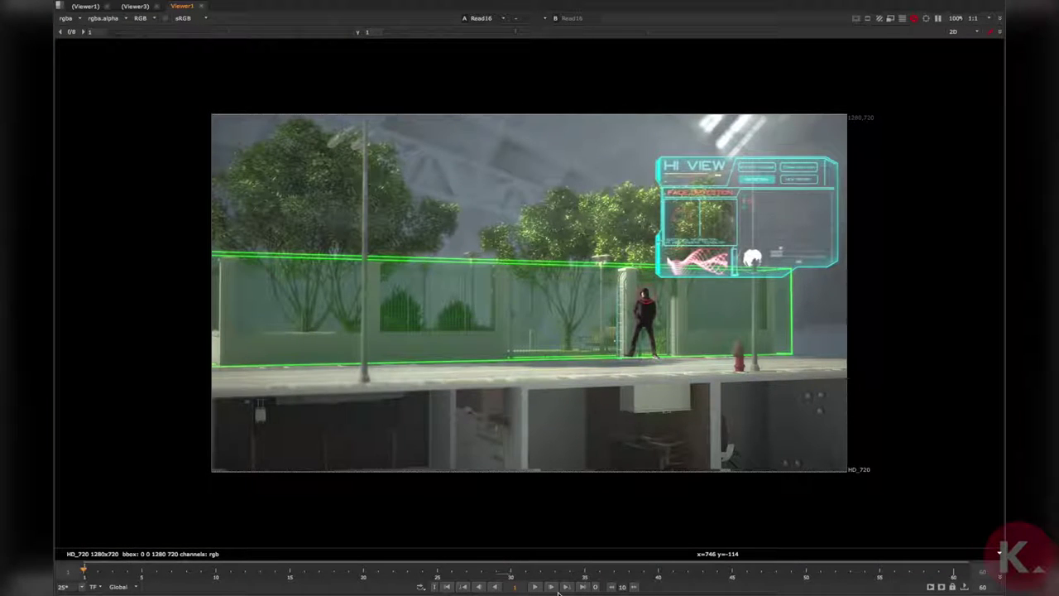
{"action": "left_click", "coordinate": [536, 586]}
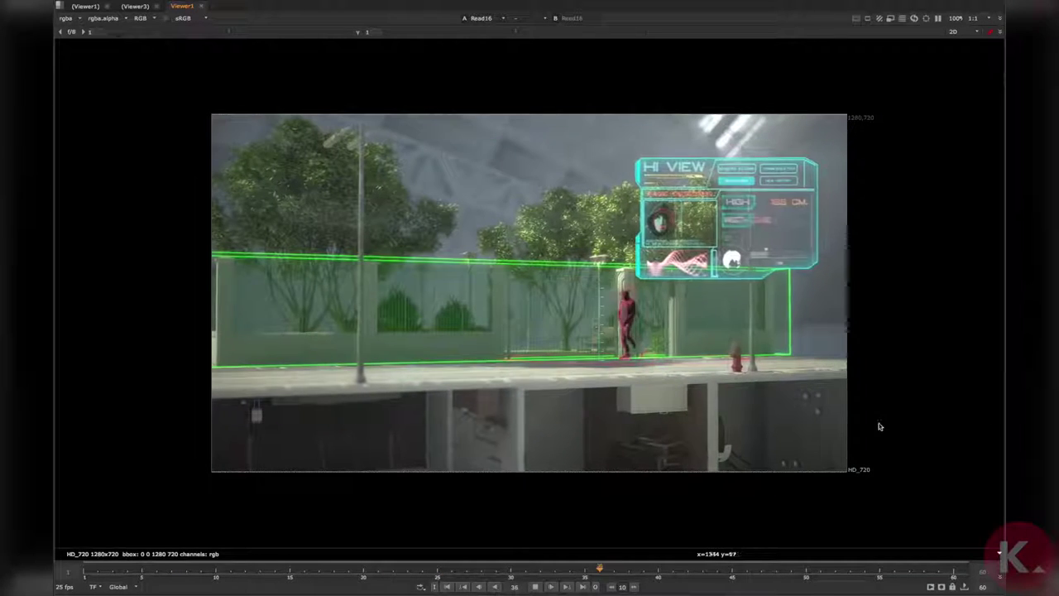
{"action": "key", "text": "space"}
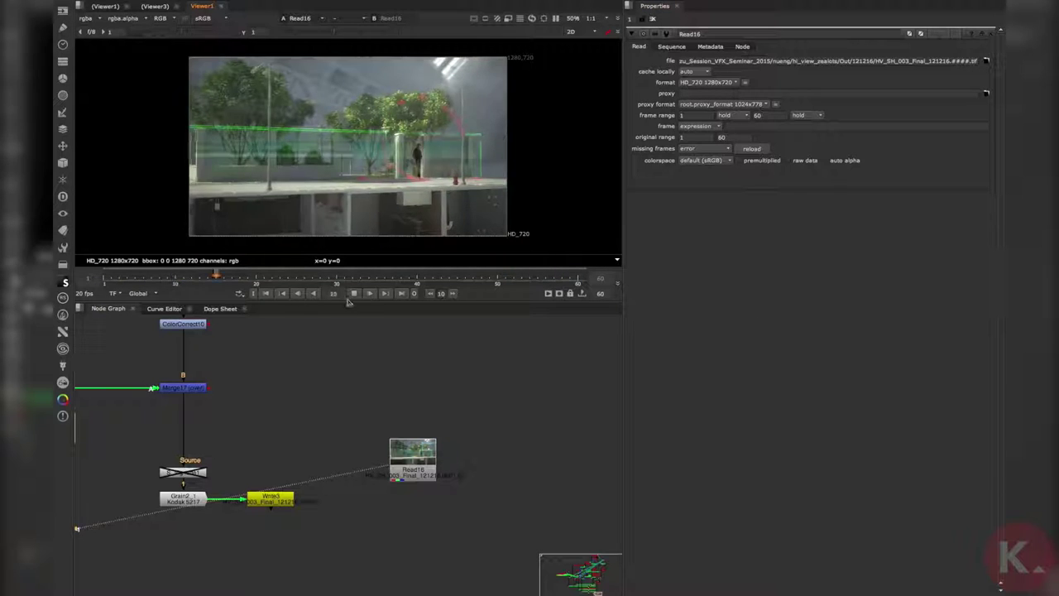
Step: Locate the green-screen plate node Read3 in the node tree and view it
{"action": "scroll", "coordinate": [373, 422], "scroll_direction": "down", "scroll_amount": 10}
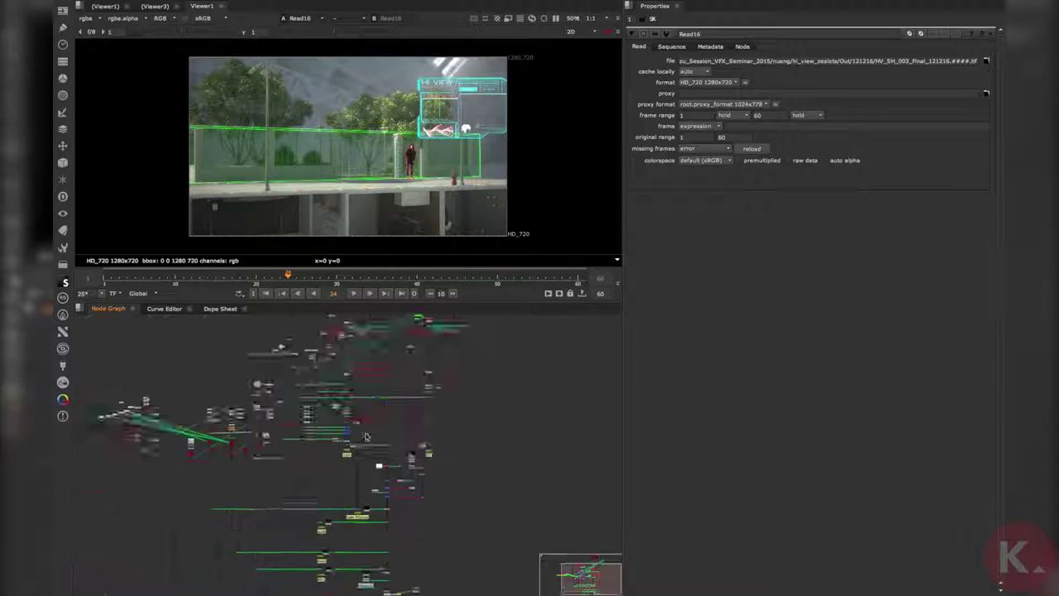
{"action": "scroll", "coordinate": [406, 480], "scroll_direction": "up", "scroll_amount": 8}
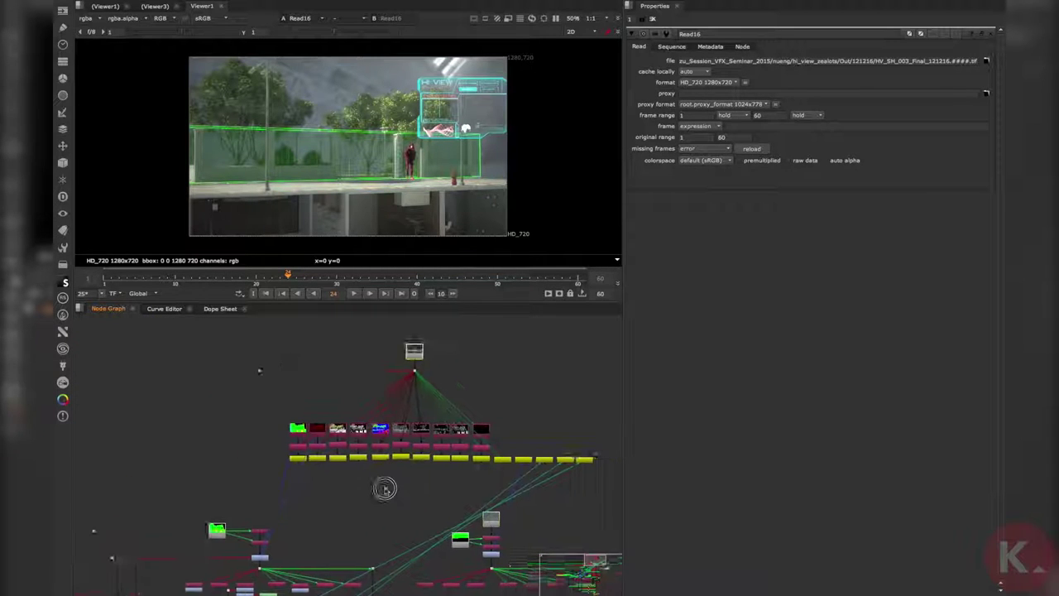
{"action": "middle_click_drag", "start_coordinate": [423, 490], "coordinate": [464, 444]}
{"action": "middle_click_drag", "start_coordinate": [526, 441], "coordinate": [418, 411]}
{"action": "middle_click_drag", "start_coordinate": [513, 342], "coordinate": [367, 506]}
{"action": "scroll", "coordinate": [394, 479], "scroll_direction": "down", "scroll_amount": 4}
{"action": "scroll", "coordinate": [319, 508], "scroll_direction": "up", "scroll_amount": 6}
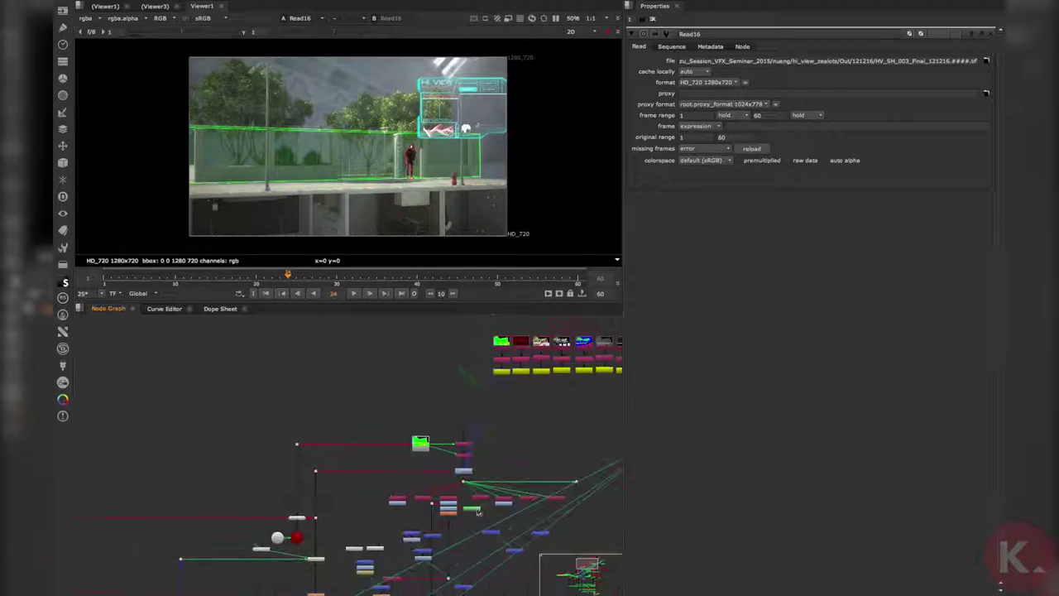
{"action": "middle_click_drag", "start_coordinate": [474, 435], "coordinate": [513, 546]}
{"action": "scroll", "coordinate": [393, 441], "scroll_direction": "up", "scroll_amount": 4}
{"action": "left_click", "coordinate": [384, 443]}
{"action": "key", "text": "1"}
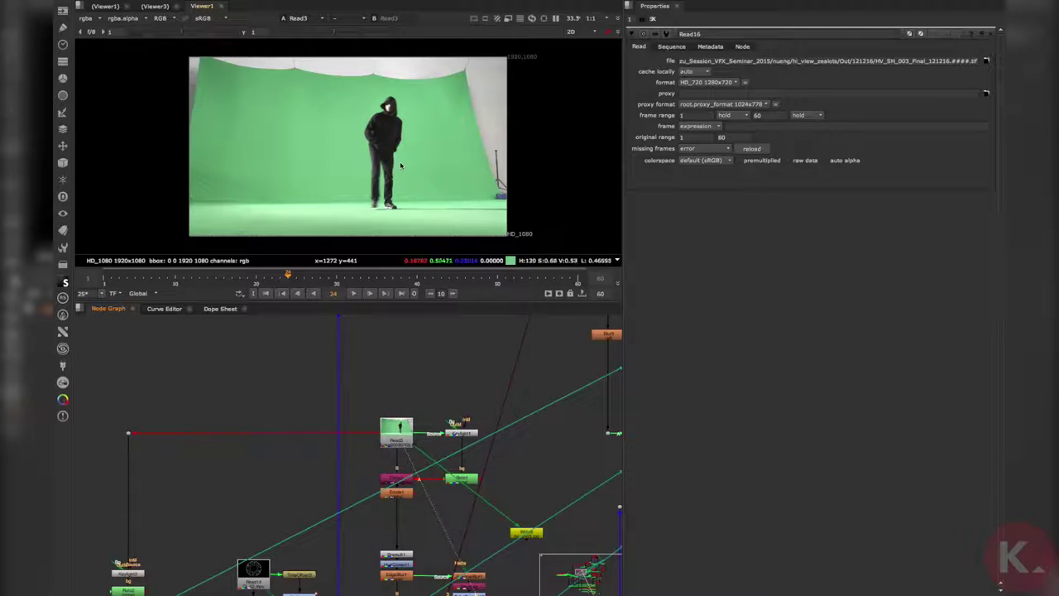
Step: Fit the green-screen plate to the viewer and play it back
{"action": "scroll", "coordinate": [402, 168], "scroll_direction": "down", "scroll_amount": 2}
{"action": "key", "text": "f"}
{"action": "left_click", "coordinate": [355, 293]}
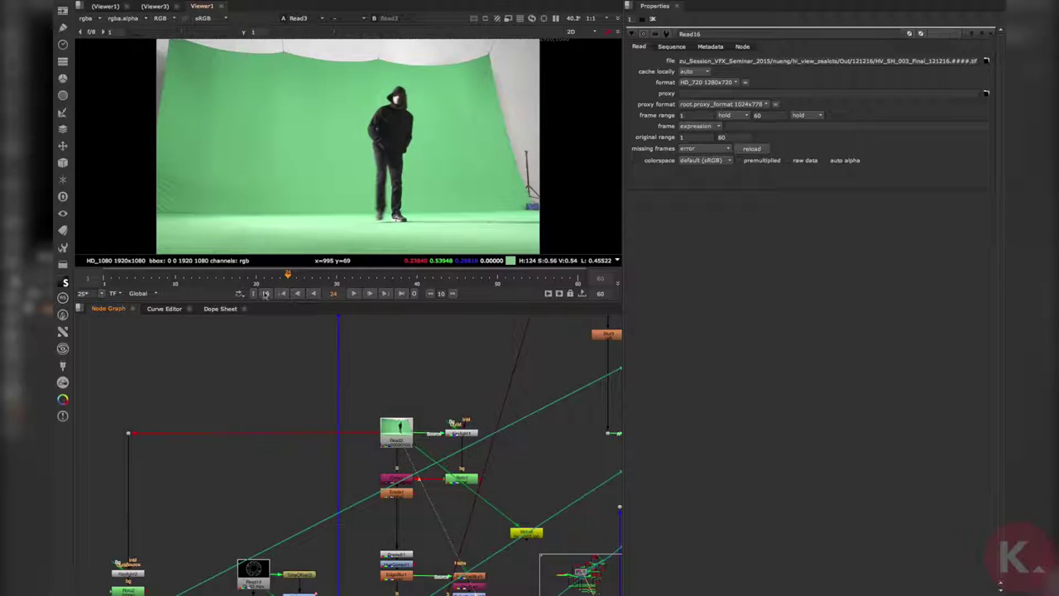
{"action": "left_click", "coordinate": [353, 293]}
Step: View the CG building render in Read2 at the top of the node tree and scrub back to frame 9
{"action": "scroll", "coordinate": [364, 464], "scroll_direction": "down", "scroll_amount": 10}
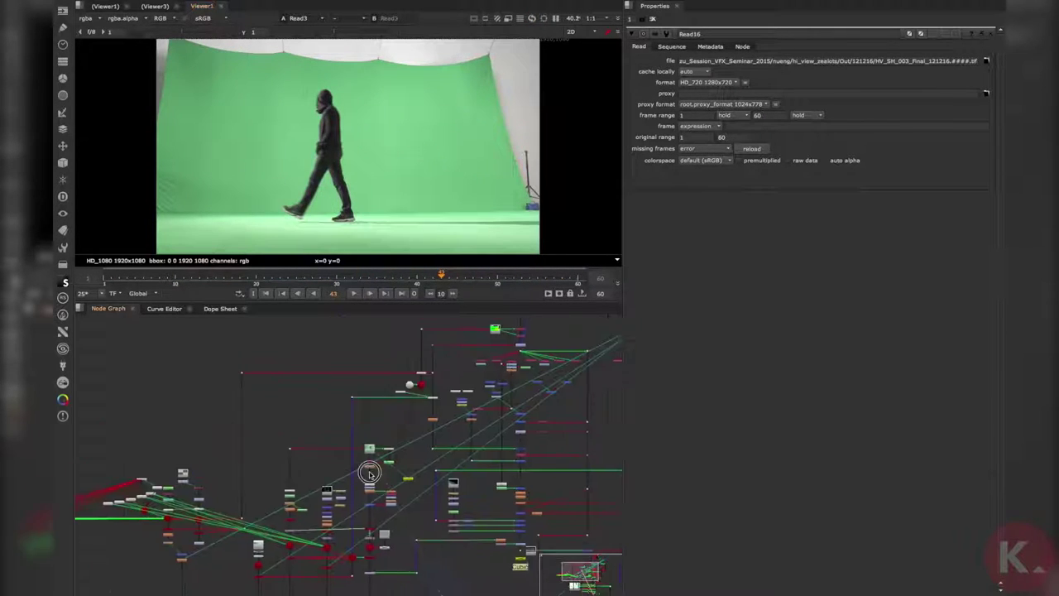
{"action": "scroll", "coordinate": [409, 404], "scroll_direction": "up", "scroll_amount": 10}
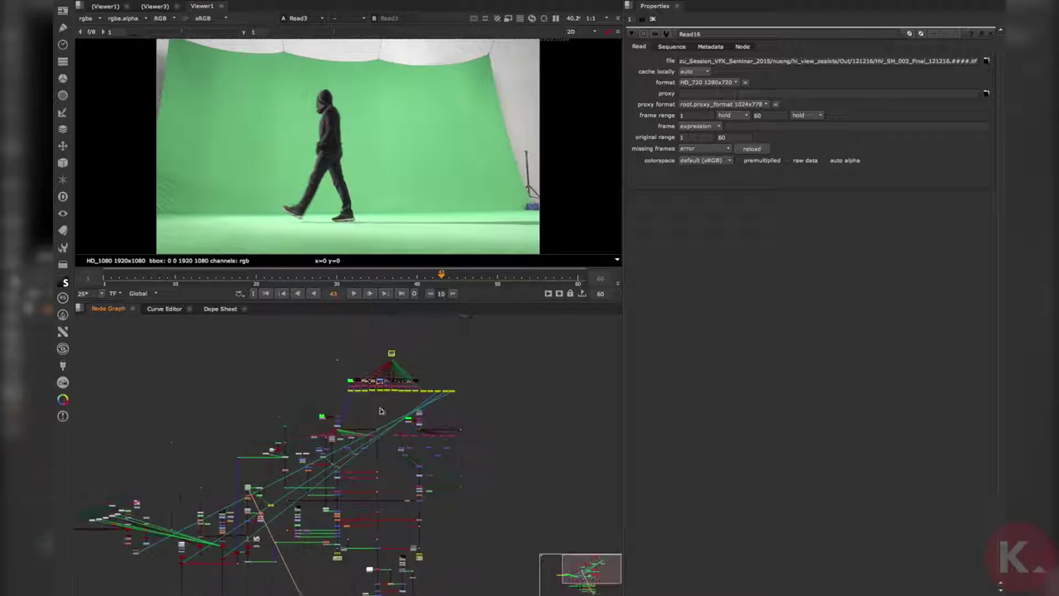
{"action": "scroll", "coordinate": [407, 397], "scroll_direction": "up", "scroll_amount": 5}
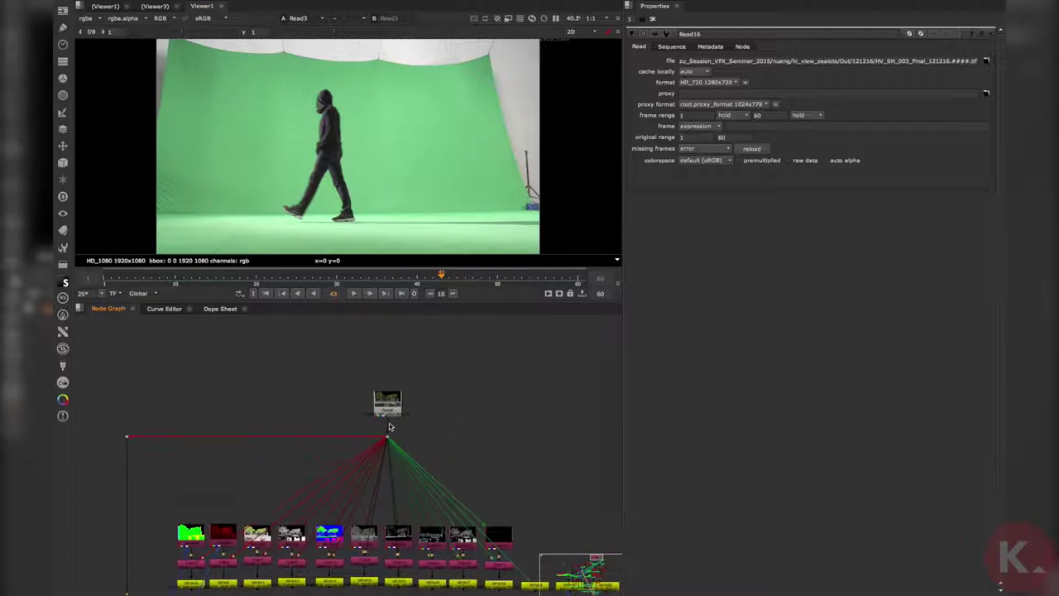
{"action": "scroll", "coordinate": [391, 459], "scroll_direction": "down", "scroll_amount": 2}
{"action": "middle_click_drag", "start_coordinate": [391, 459], "coordinate": [374, 415]}
{"action": "scroll", "coordinate": [359, 408], "scroll_direction": "down", "scroll_amount": 4}
{"action": "scroll", "coordinate": [361, 404], "scroll_direction": "up", "scroll_amount": 4}
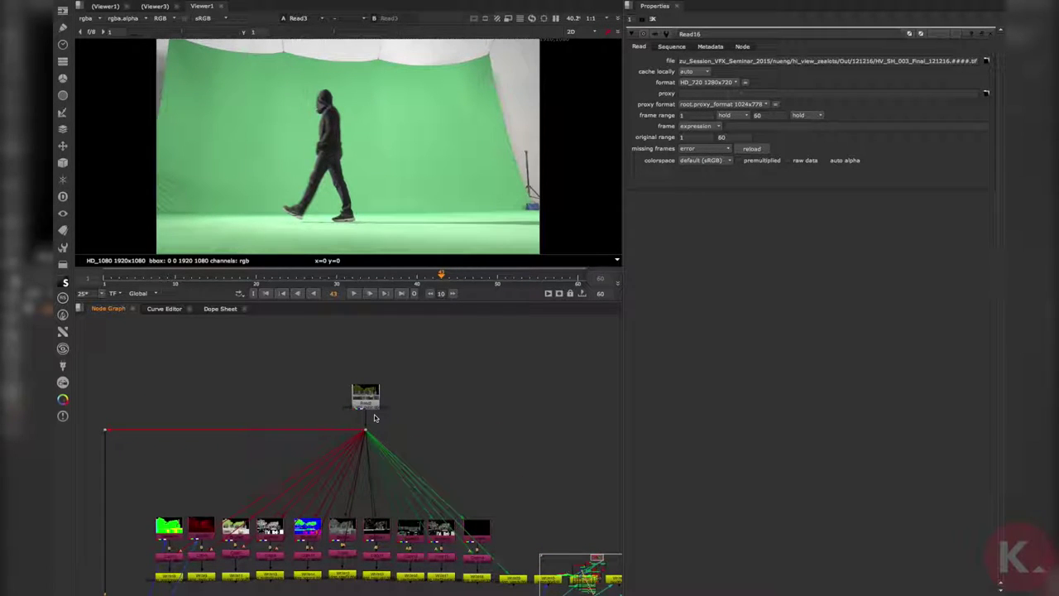
{"action": "left_click", "coordinate": [377, 405]}
{"action": "key", "text": "1"}
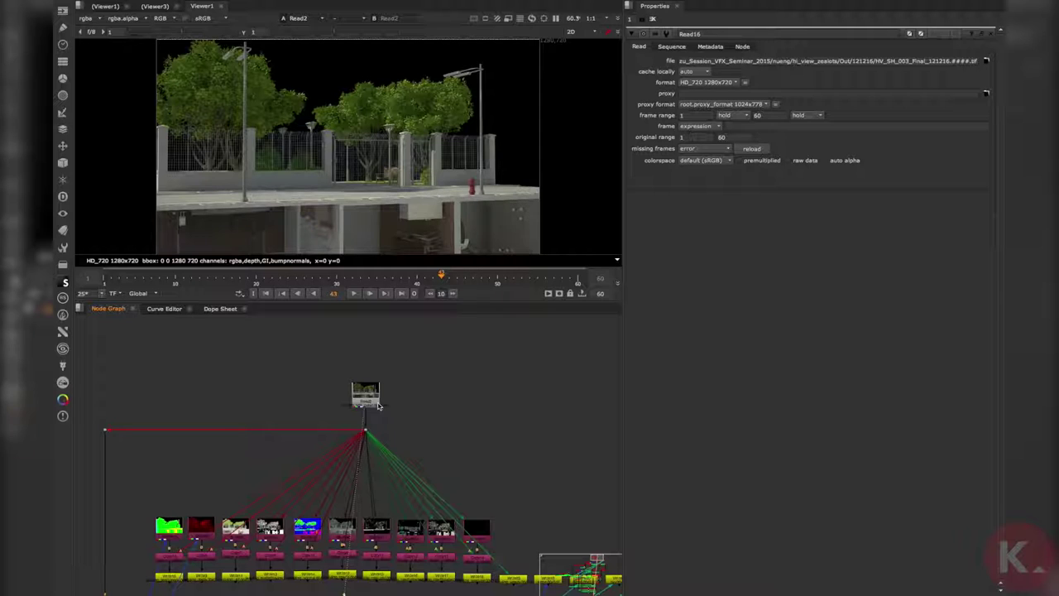
{"action": "left_click_drag", "start_coordinate": [336, 282], "coordinate": [168, 284]}
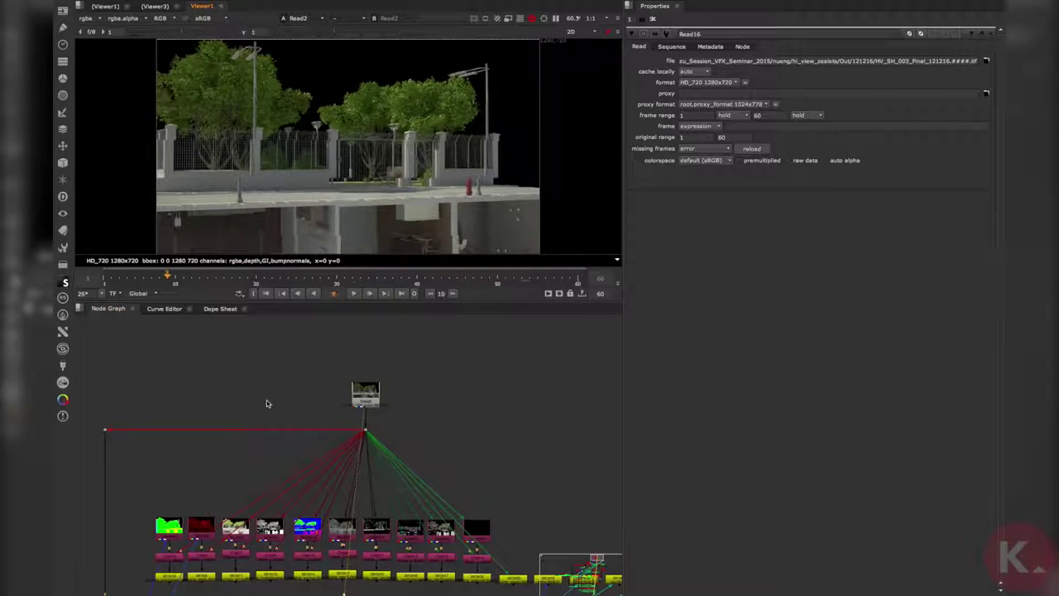
Step: View the building render's position, depth and diffuse passes one after another
{"action": "scroll", "coordinate": [318, 406], "scroll_direction": "down", "scroll_amount": 5}
{"action": "middle_click_drag", "start_coordinate": [329, 435], "coordinate": [342, 355]}
{"action": "middle_click_drag", "start_coordinate": [347, 435], "coordinate": [430, 354]}
{"action": "middle_click_drag", "start_coordinate": [357, 409], "coordinate": [349, 474]}
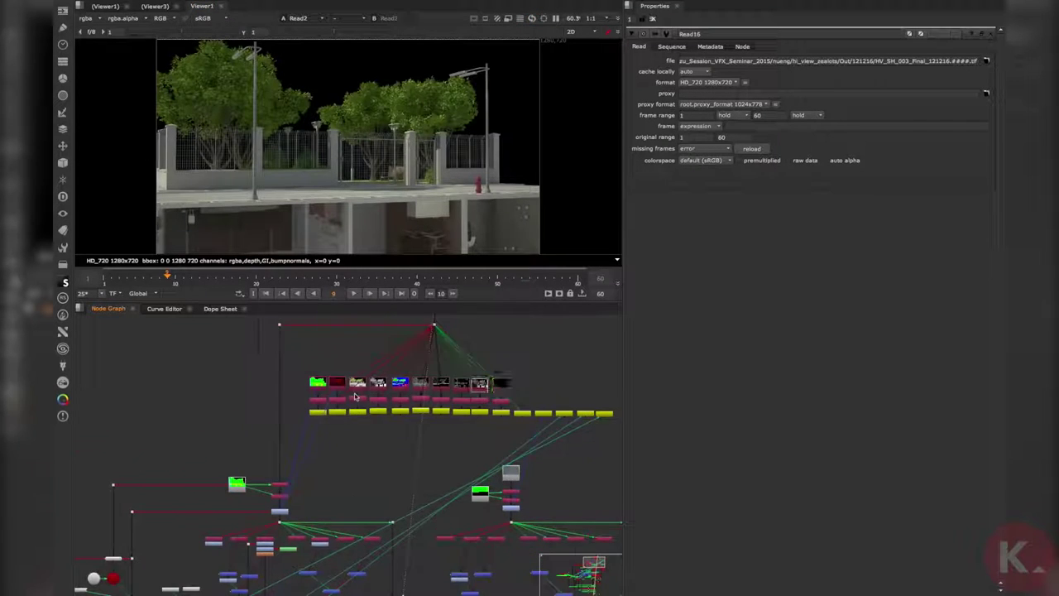
{"action": "scroll", "coordinate": [307, 381], "scroll_direction": "up", "scroll_amount": 5}
{"action": "left_click", "coordinate": [335, 389]}
{"action": "key", "text": "1"}
{"action": "left_click", "coordinate": [373, 389]}
{"action": "key", "text": "1"}
{"action": "left_click", "coordinate": [417, 392]}
{"action": "key", "text": "1"}
Step: View the building's remaining Shuffle passes from normal to the last one, and return to the raw reflection pass
{"action": "middle_click_drag", "start_coordinate": [483, 420], "coordinate": [331, 421]}
{"action": "left_click", "coordinate": [347, 392]}
{"action": "key", "text": "1"}
{"action": "left_click", "coordinate": [394, 401]}
{"action": "key", "text": "1"}
{"action": "left_click", "coordinate": [429, 400]}
{"action": "key", "text": "1"}
{"action": "left_click", "coordinate": [469, 399]}
{"action": "key", "text": "1"}
{"action": "left_click", "coordinate": [510, 401]}
{"action": "key", "text": "1"}
{"action": "left_click", "coordinate": [548, 400]}
{"action": "key", "text": "1"}
{"action": "left_click", "coordinate": [506, 399]}
{"action": "key", "text": "1"}
{"action": "left_click", "coordinate": [461, 398]}
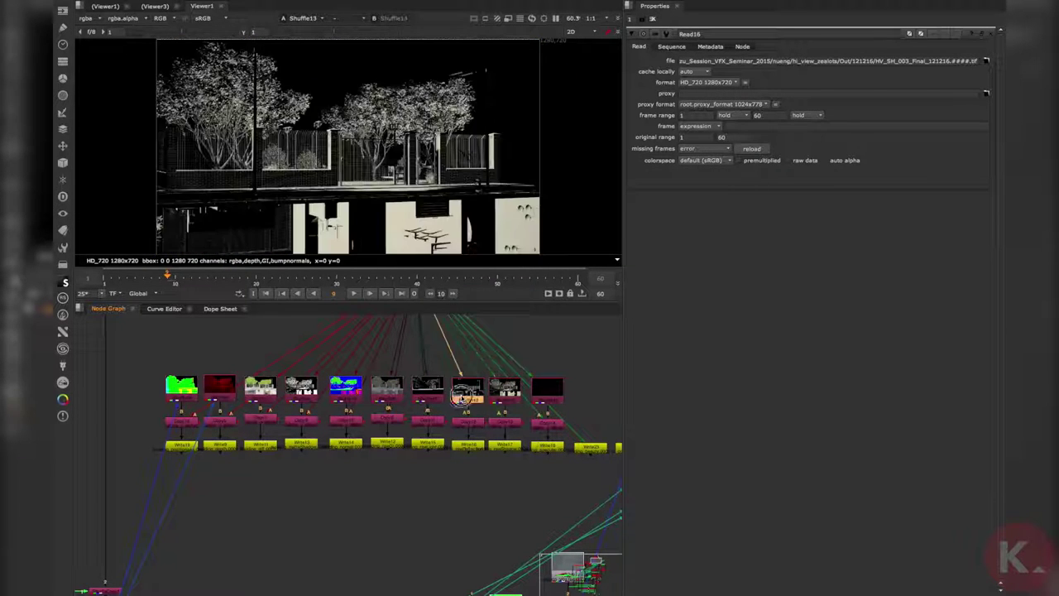
{"action": "key", "text": "1"}
Step: Select the whole row of Shuffle nodes, and view their source render Read2 again
{"action": "left_click_drag", "start_coordinate": [91, 359], "coordinate": [594, 428]}
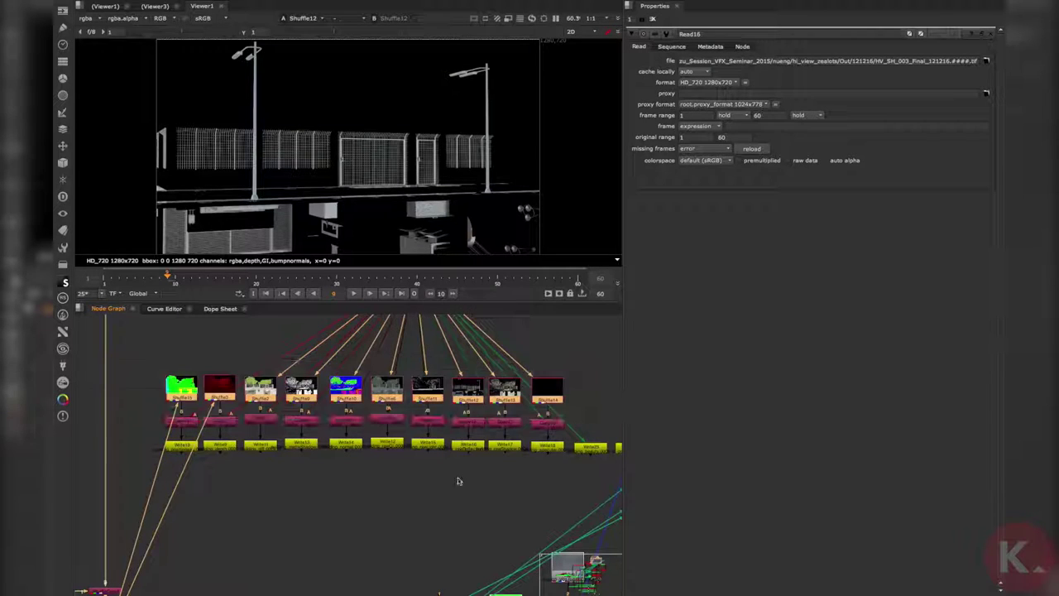
{"action": "scroll", "coordinate": [457, 481], "scroll_direction": "down", "scroll_amount": 4}
{"action": "left_click", "coordinate": [420, 367]}
{"action": "key", "text": "1"}
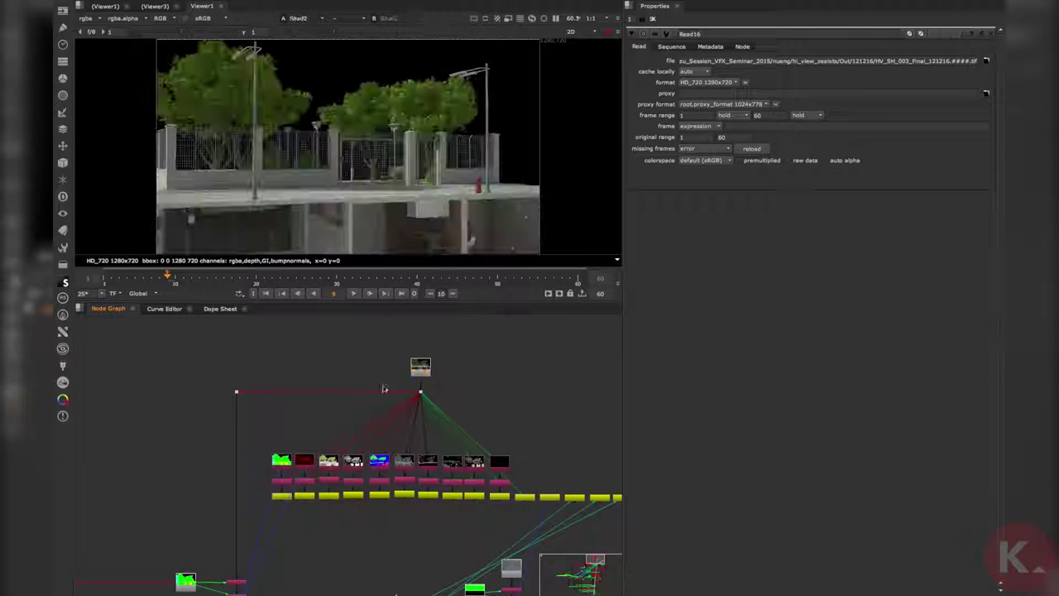
Step: Examine the Write nodes below the passes, and view the matte shadow and raw reflection passes
{"action": "scroll", "coordinate": [334, 517], "scroll_direction": "up", "scroll_amount": 5}
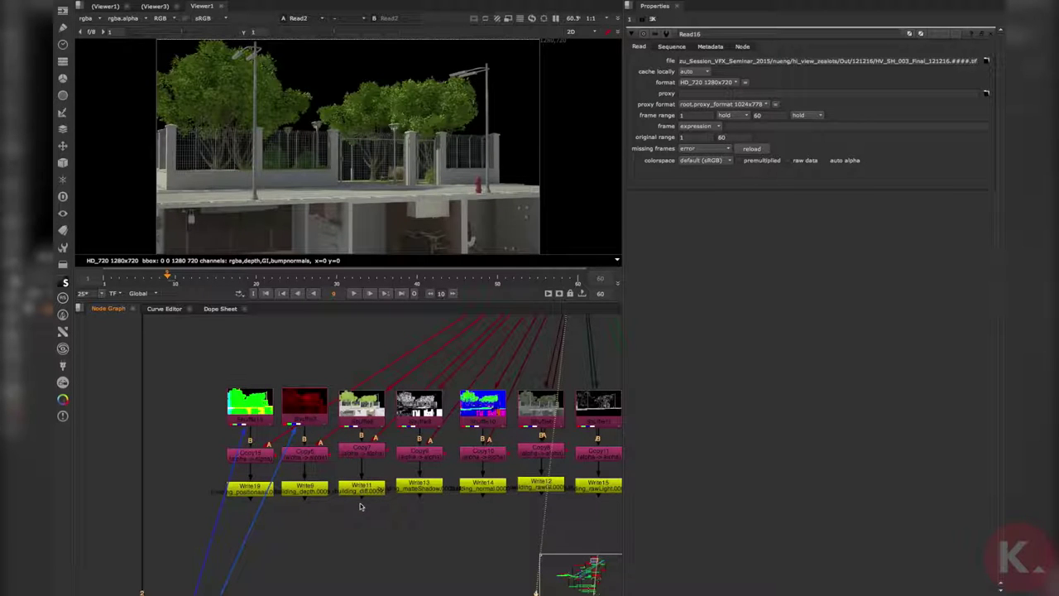
{"action": "middle_click_drag", "start_coordinate": [442, 506], "coordinate": [328, 505]}
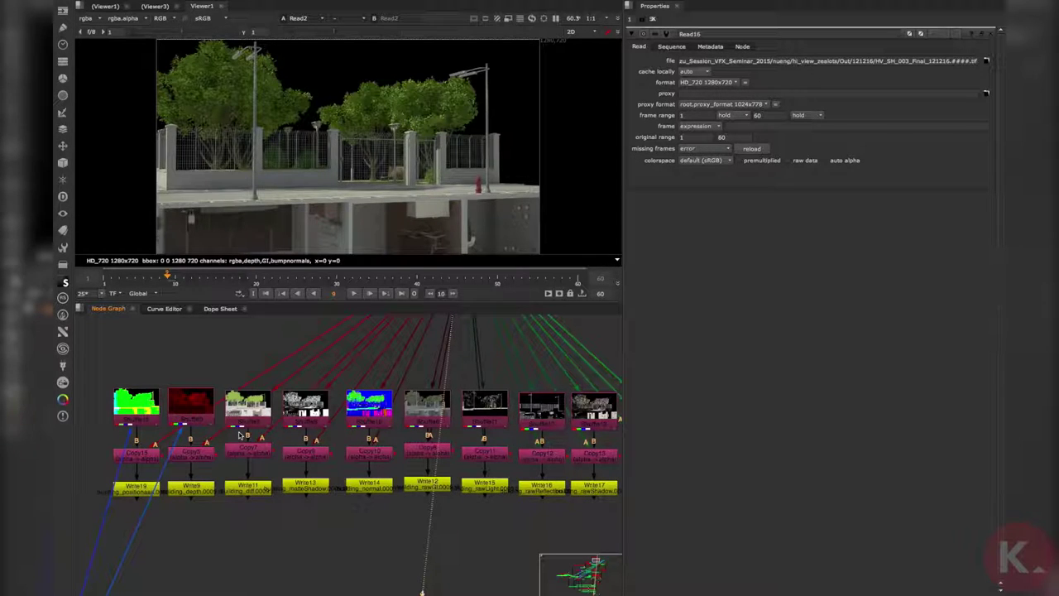
{"action": "middle_click_drag", "start_coordinate": [270, 488], "coordinate": [244, 503]}
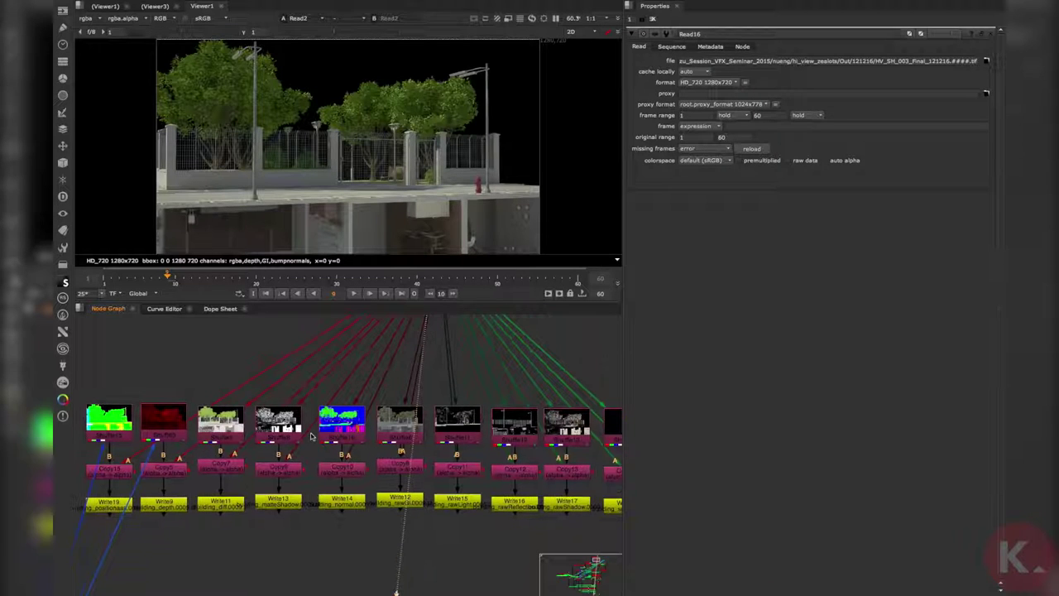
{"action": "left_click", "coordinate": [280, 422]}
{"action": "key", "text": "1"}
{"action": "middle_click_drag", "start_coordinate": [393, 547], "coordinate": [230, 524]}
{"action": "left_click", "coordinate": [340, 407]}
{"action": "key", "text": "1"}
Step: View the ShuffleCopy2 node that receives the Read7 position render
{"action": "scroll", "coordinate": [347, 501], "scroll_direction": "down", "scroll_amount": 3}
{"action": "scroll", "coordinate": [315, 522], "scroll_direction": "up", "scroll_amount": 5}
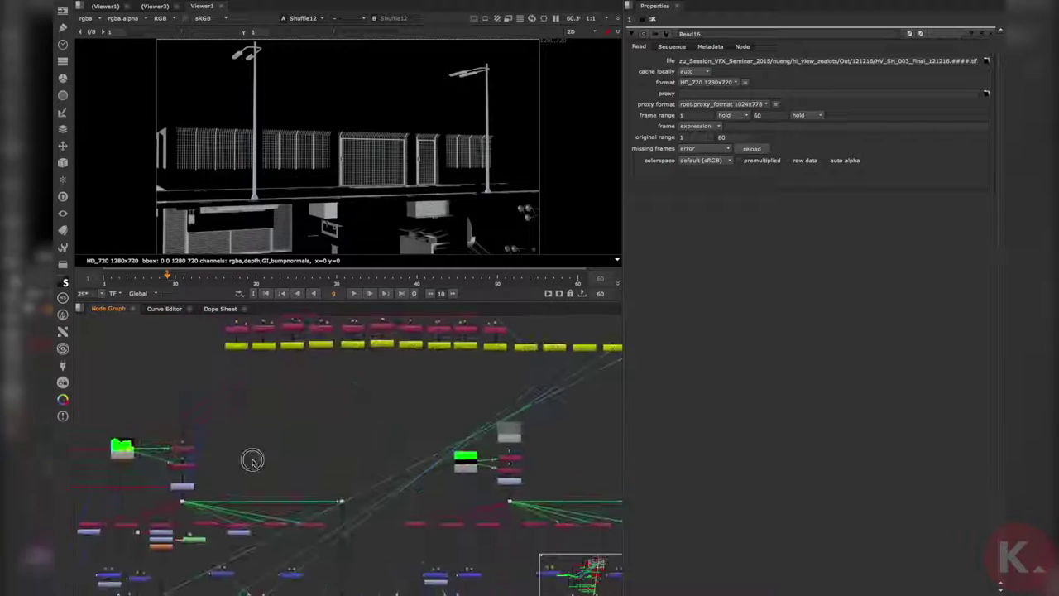
{"action": "left_click", "coordinate": [360, 394]}
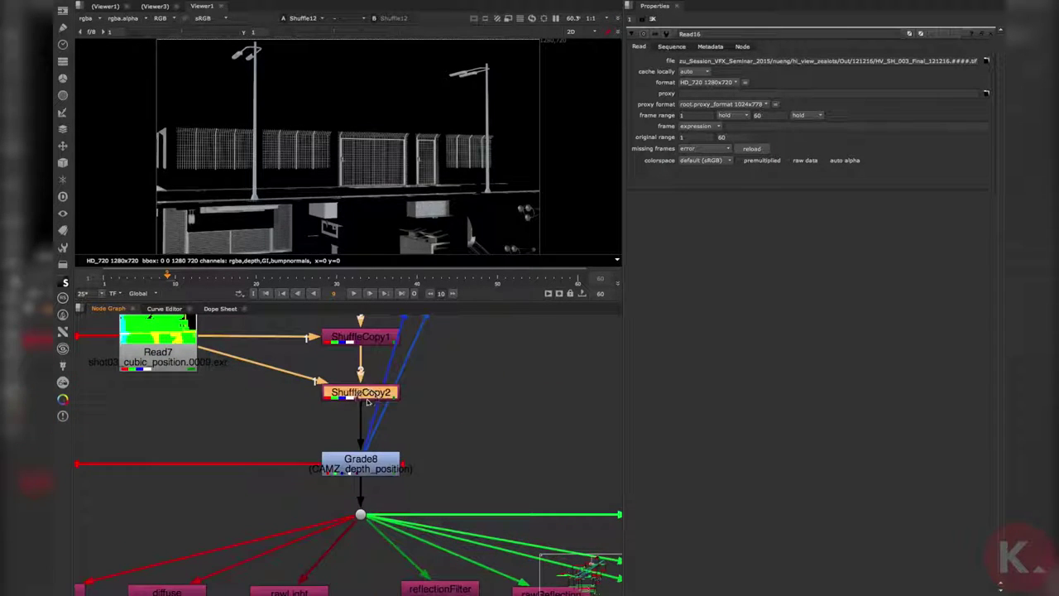
{"action": "key", "text": "1"}
Step: Follow the building branch down the node tree, viewing the results of Merge2 and Copy1
{"action": "scroll", "coordinate": [351, 403], "scroll_direction": "down", "scroll_amount": 4}
{"action": "scroll", "coordinate": [351, 404], "scroll_direction": "down", "scroll_amount": 3}
{"action": "middle_click_drag", "start_coordinate": [345, 453], "coordinate": [322, 418]}
{"action": "left_click", "coordinate": [348, 354]}
{"action": "key", "text": "1"}
{"action": "scroll", "coordinate": [322, 419], "scroll_direction": "up", "scroll_amount": 3}
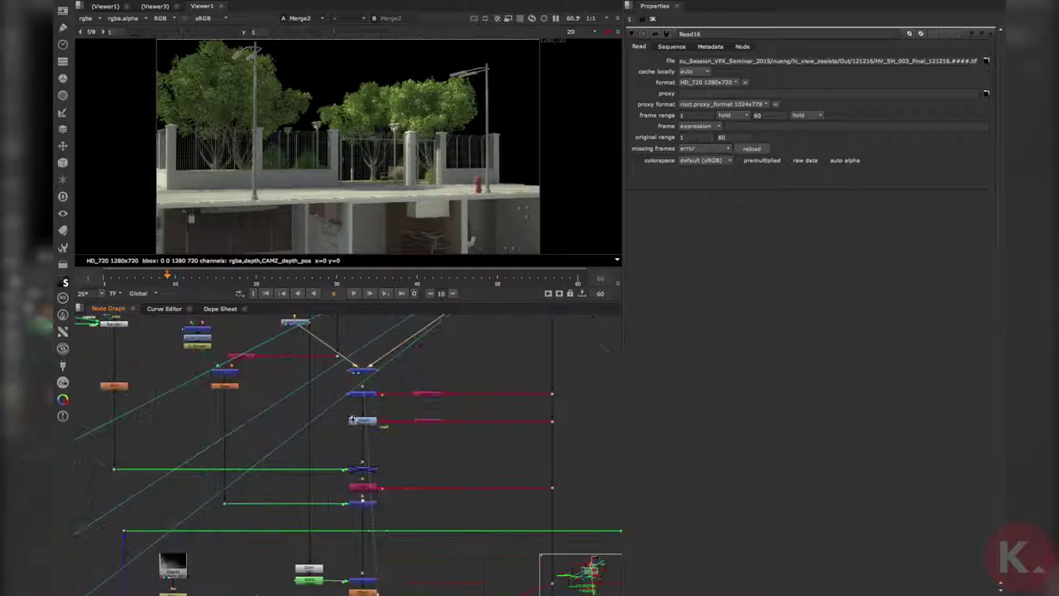
{"action": "left_click", "coordinate": [358, 488]}
{"action": "key", "text": "1"}
{"action": "scroll", "coordinate": [358, 488], "scroll_direction": "down", "scroll_amount": 5}
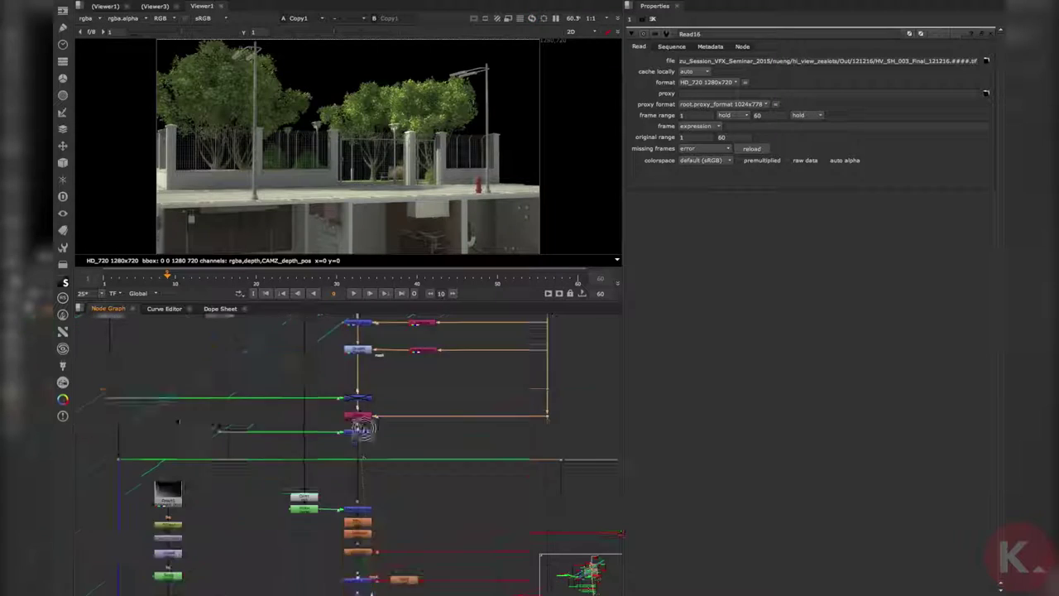
Step: View the Merge26 result in the building branch, and find the ReLight1 setup with its Light1 and PositionToPoints nodes
{"action": "left_click", "coordinate": [364, 418]}
{"action": "key", "text": "1"}
{"action": "middle_click_drag", "start_coordinate": [366, 489], "coordinate": [371, 423]}
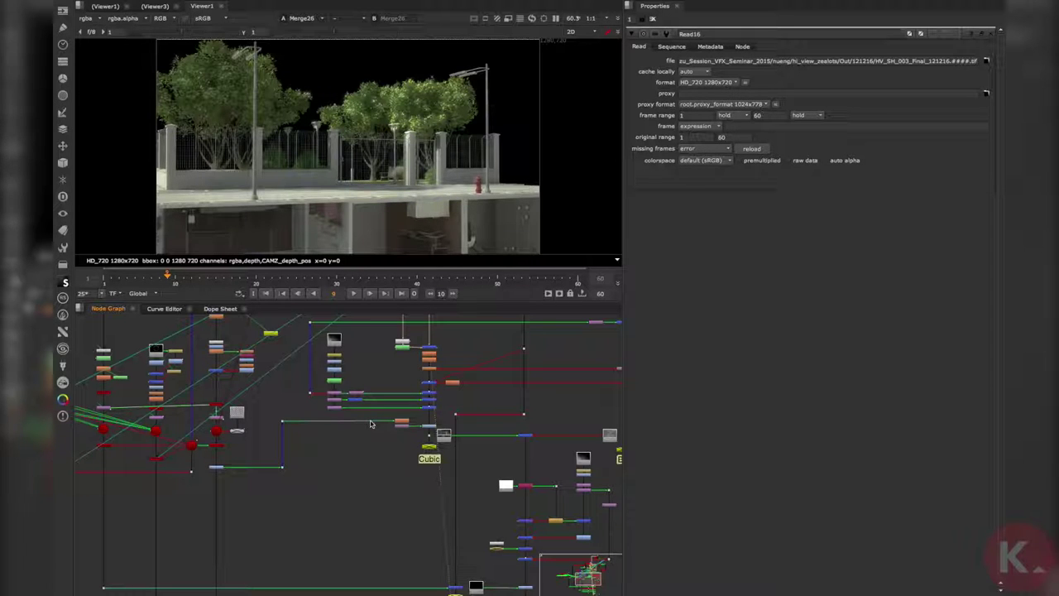
{"action": "scroll", "coordinate": [306, 435], "scroll_direction": "down", "scroll_amount": 6}
{"action": "middle_click_drag", "start_coordinate": [296, 439], "coordinate": [337, 400]}
{"action": "scroll", "coordinate": [314, 413], "scroll_direction": "up", "scroll_amount": 7}
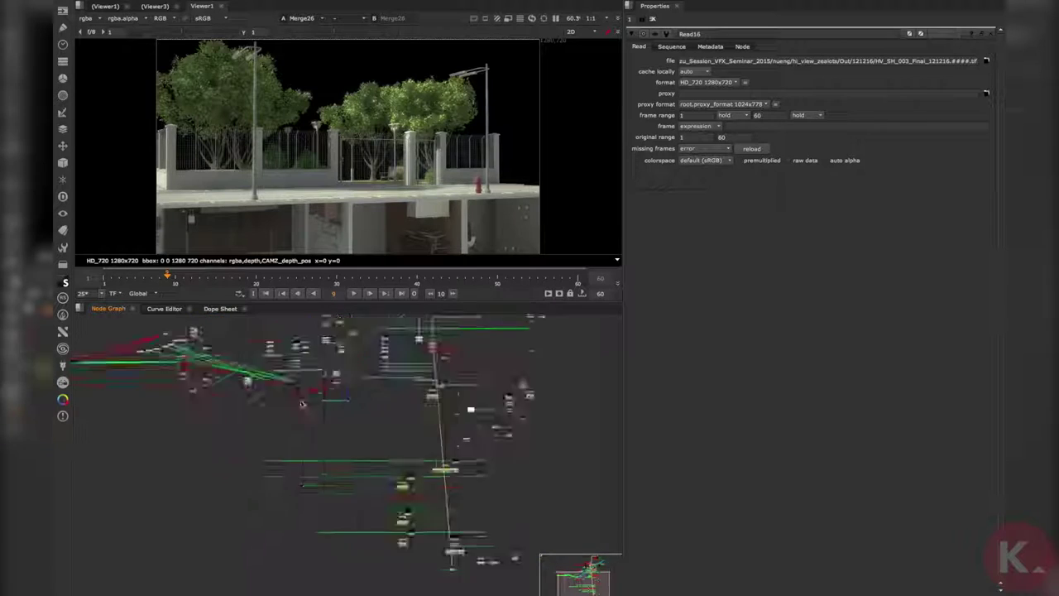
{"action": "middle_click_drag", "start_coordinate": [261, 474], "coordinate": [287, 482]}
{"action": "middle_click_drag", "start_coordinate": [244, 466], "coordinate": [269, 449]}
{"action": "middle_click_drag", "start_coordinate": [324, 364], "coordinate": [237, 574]}
{"action": "scroll", "coordinate": [295, 436], "scroll_direction": "up", "scroll_amount": 5}
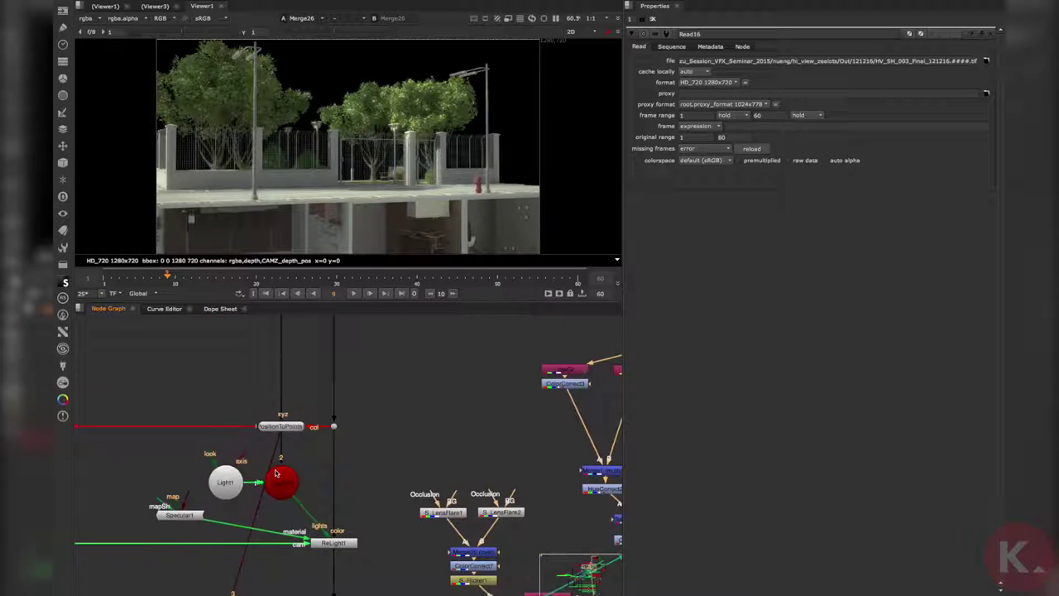
{"action": "scroll", "coordinate": [305, 484], "scroll_direction": "down", "scroll_amount": 8}
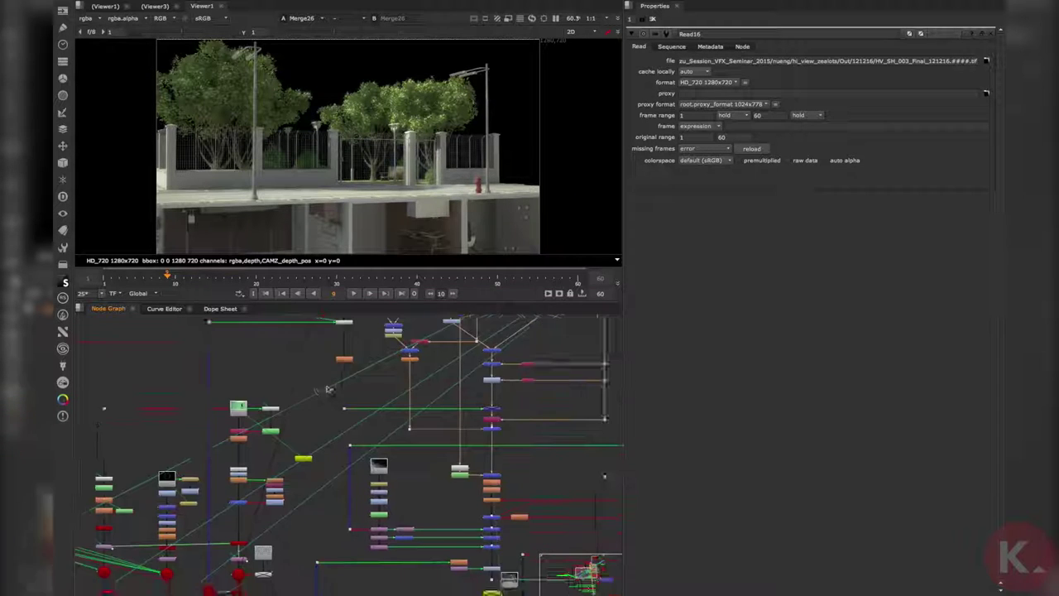
Step: View ReLight1 in 3D, and frame and orbit the building's point cloud around Light1
{"action": "left_click", "coordinate": [367, 386]}
{"action": "key", "text": "1"}
{"action": "middle_click_drag", "start_coordinate": [341, 523], "coordinate": [344, 412]}
{"action": "key", "text": "Tab"}
{"action": "scroll", "coordinate": [352, 182], "scroll_direction": "up", "scroll_amount": 5}
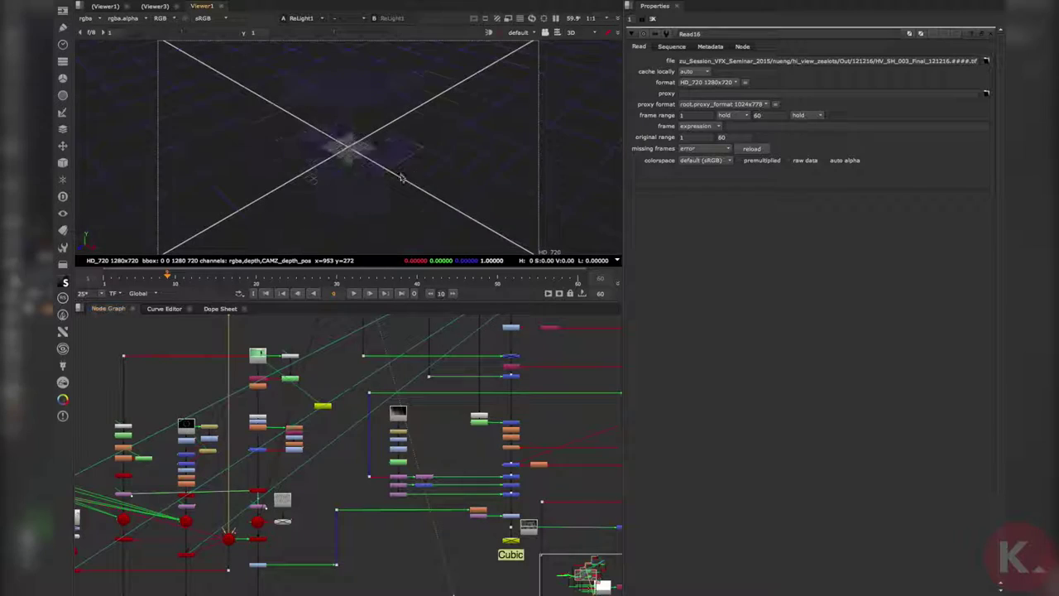
{"action": "key", "text": "f"}
{"action": "left_click_drag", "start_coordinate": [354, 182], "coordinate": [321, 115], "text": "ctrl"}
{"action": "scroll", "coordinate": [347, 183], "scroll_direction": "up", "scroll_amount": 5}
{"action": "scroll", "coordinate": [343, 173], "scroll_direction": "up", "scroll_amount": 3}
{"action": "scroll", "coordinate": [342, 172], "scroll_direction": "down", "scroll_amount": 5}
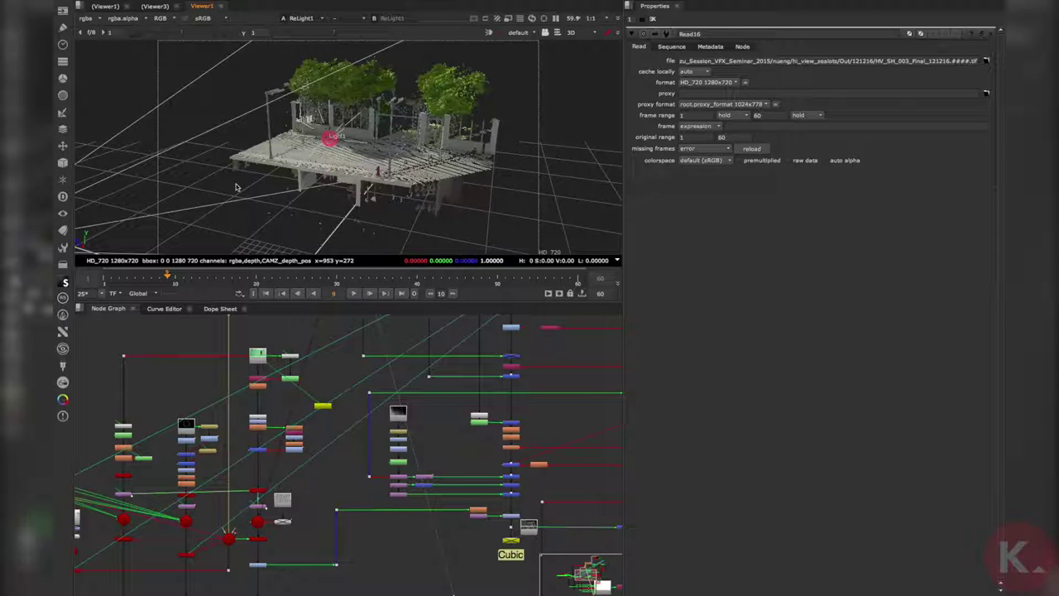
Step: View the Shuffle15 position pass in the row of building passes, fitted to the viewer
{"action": "middle_click_drag", "start_coordinate": [561, 352], "coordinate": [282, 433]}
{"action": "scroll", "coordinate": [273, 431], "scroll_direction": "down", "scroll_amount": 4}
{"action": "scroll", "coordinate": [253, 414], "scroll_direction": "up", "scroll_amount": 4}
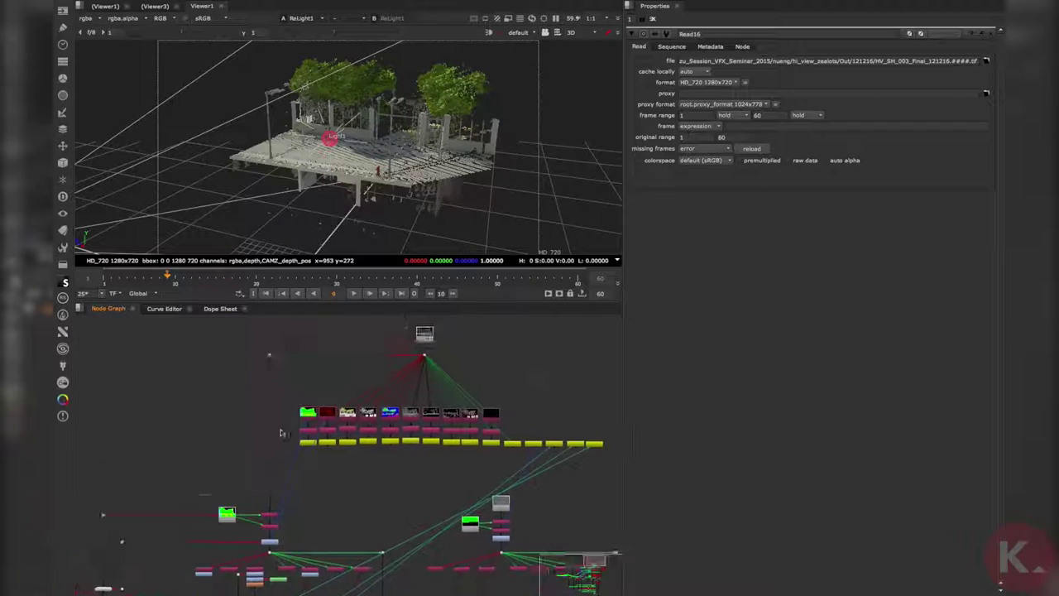
{"action": "scroll", "coordinate": [290, 422], "scroll_direction": "up", "scroll_amount": 5}
{"action": "left_click", "coordinate": [340, 404]}
{"action": "key", "text": "1"}
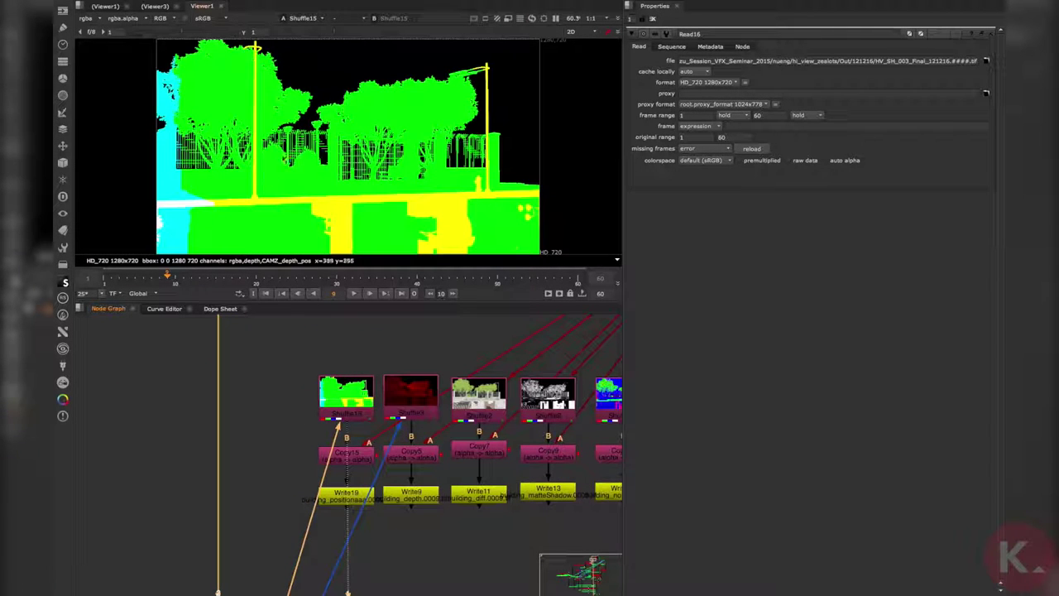
{"action": "middle_click_drag", "start_coordinate": [345, 201], "coordinate": [376, 194]}
{"action": "key", "text": "f"}
{"action": "middle_click_drag", "start_coordinate": [277, 192], "coordinate": [328, 193]}
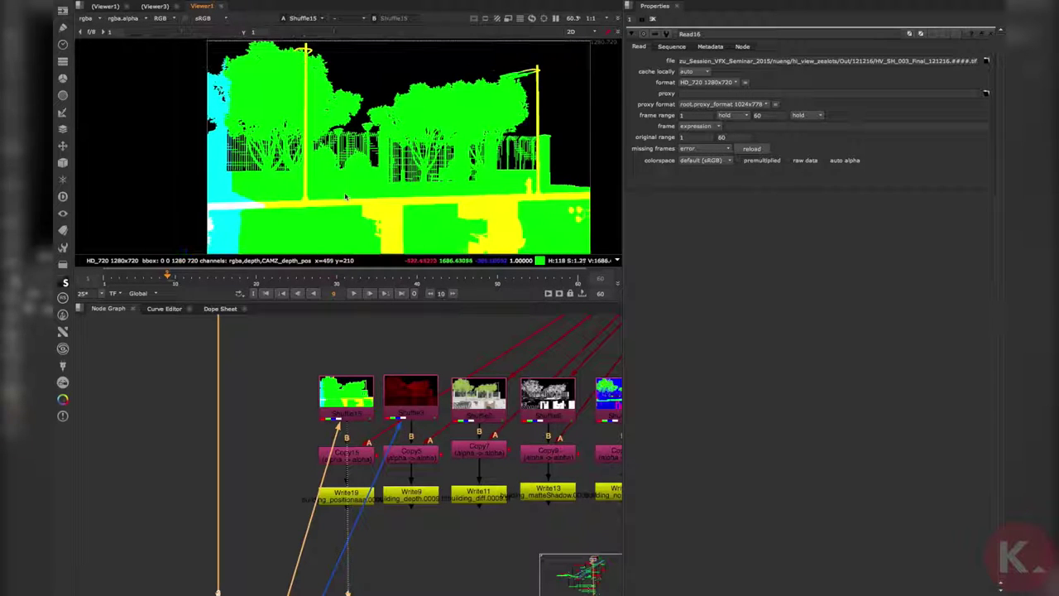
{"action": "key", "text": "f"}
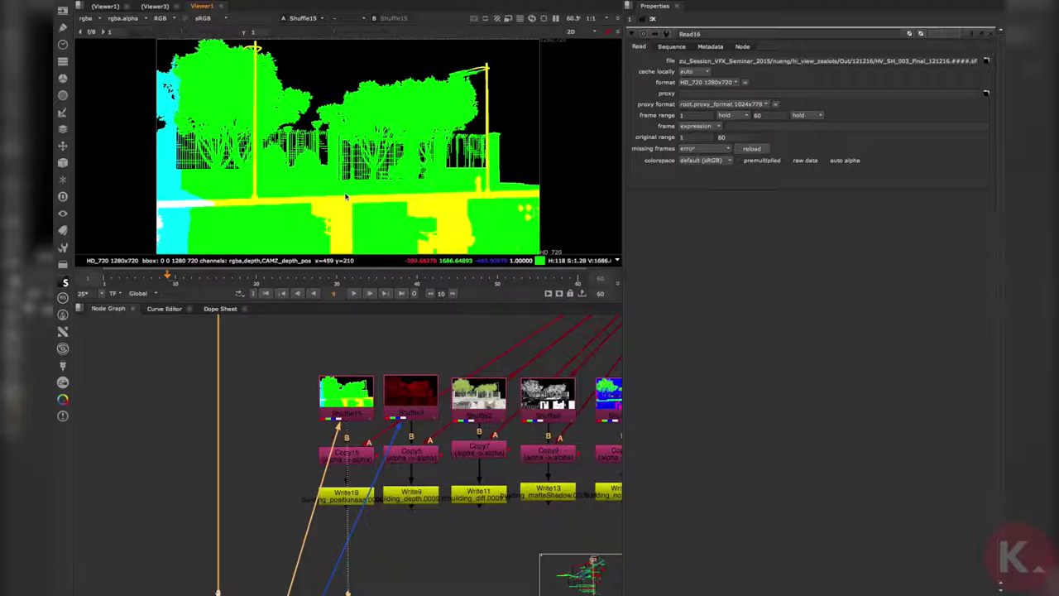
Step: Return down the node tree to the relighting setup, and view the 2D result of ReLight1
{"action": "middle_click_drag", "start_coordinate": [307, 181], "coordinate": [383, 163]}
{"action": "scroll", "coordinate": [363, 490], "scroll_direction": "down", "scroll_amount": 5}
{"action": "middle_click_drag", "start_coordinate": [363, 490], "coordinate": [382, 395]}
{"action": "scroll", "coordinate": [383, 398], "scroll_direction": "up", "scroll_amount": 2}
{"action": "scroll", "coordinate": [406, 423], "scroll_direction": "down", "scroll_amount": 5}
{"action": "middle_click_drag", "start_coordinate": [393, 484], "coordinate": [485, 364]}
{"action": "scroll", "coordinate": [373, 373], "scroll_direction": "up", "scroll_amount": 3}
{"action": "middle_click_drag", "start_coordinate": [372, 372], "coordinate": [403, 417]}
{"action": "left_click", "coordinate": [400, 408]}
{"action": "key", "text": "1"}
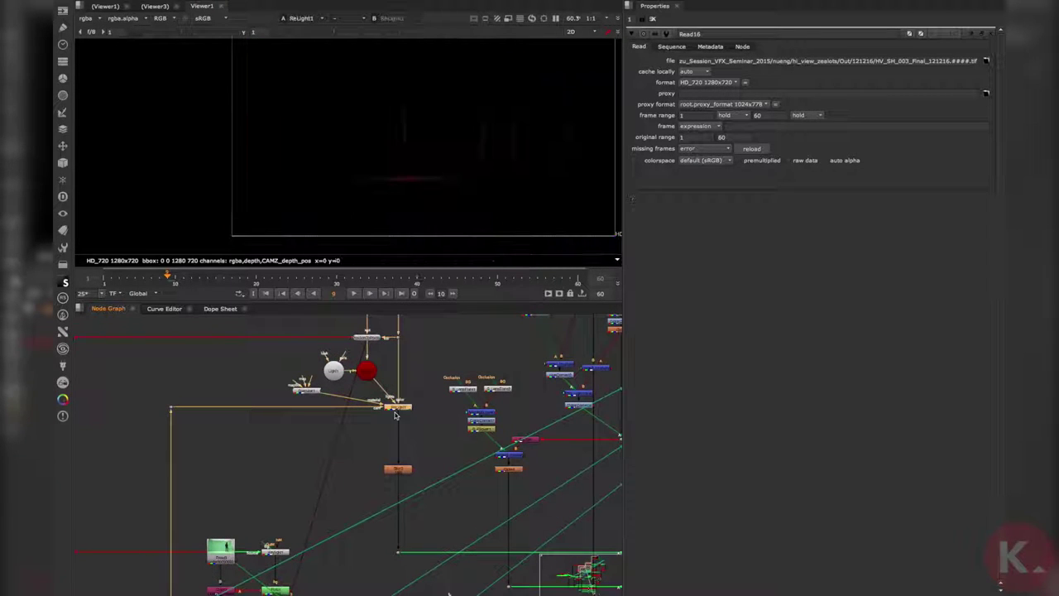
Step: Switch the ReLight1 view to 3D, and examine the point cloud around Light1 from several angles and distances
{"action": "key", "text": "Tab"}
{"action": "scroll", "coordinate": [420, 165], "scroll_direction": "down", "scroll_amount": 5}
{"action": "left_click_drag", "start_coordinate": [348, 178], "coordinate": [459, 163], "text": "ctrl"}
{"action": "scroll", "coordinate": [307, 167], "scroll_direction": "up", "scroll_amount": 5}
{"action": "left_click_drag", "start_coordinate": [307, 167], "coordinate": [376, 186], "text": "ctrl"}
{"action": "scroll", "coordinate": [397, 158], "scroll_direction": "down", "scroll_amount": 4}
{"action": "scroll", "coordinate": [389, 157], "scroll_direction": "up", "scroll_amount": 4}
{"action": "scroll", "coordinate": [302, 178], "scroll_direction": "up", "scroll_amount": 8}
{"action": "scroll", "coordinate": [375, 182], "scroll_direction": "down", "scroll_amount": 8}
{"action": "scroll", "coordinate": [310, 180], "scroll_direction": "up", "scroll_amount": 8}
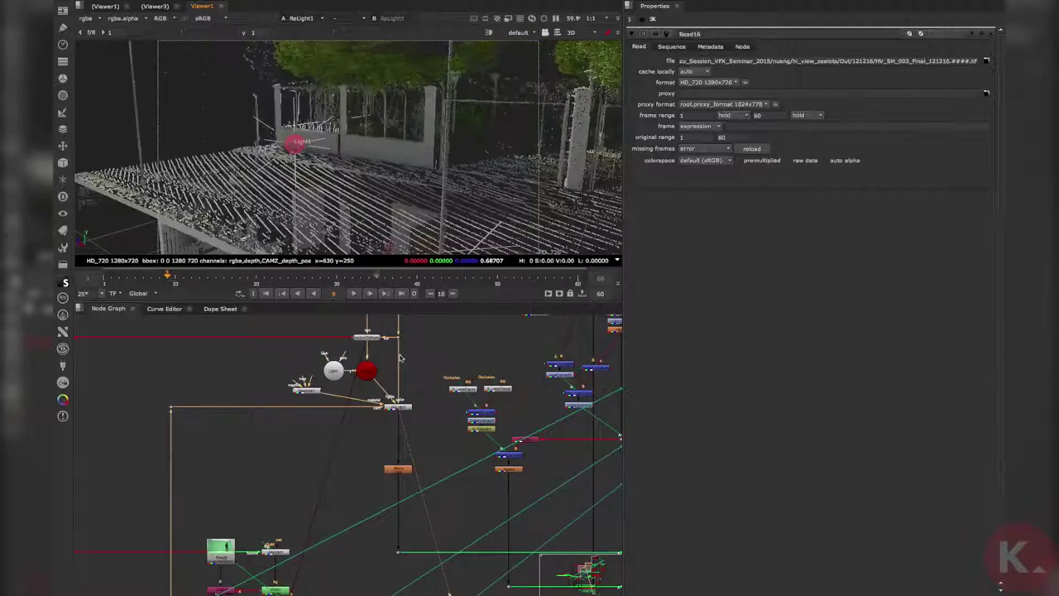
Step: Examine the ReLight1 inputs and the Blur3 branch that follows it
{"action": "scroll", "coordinate": [404, 410], "scroll_direction": "up", "scroll_amount": 4}
{"action": "left_click", "coordinate": [403, 416]}
{"action": "key", "text": "1"}
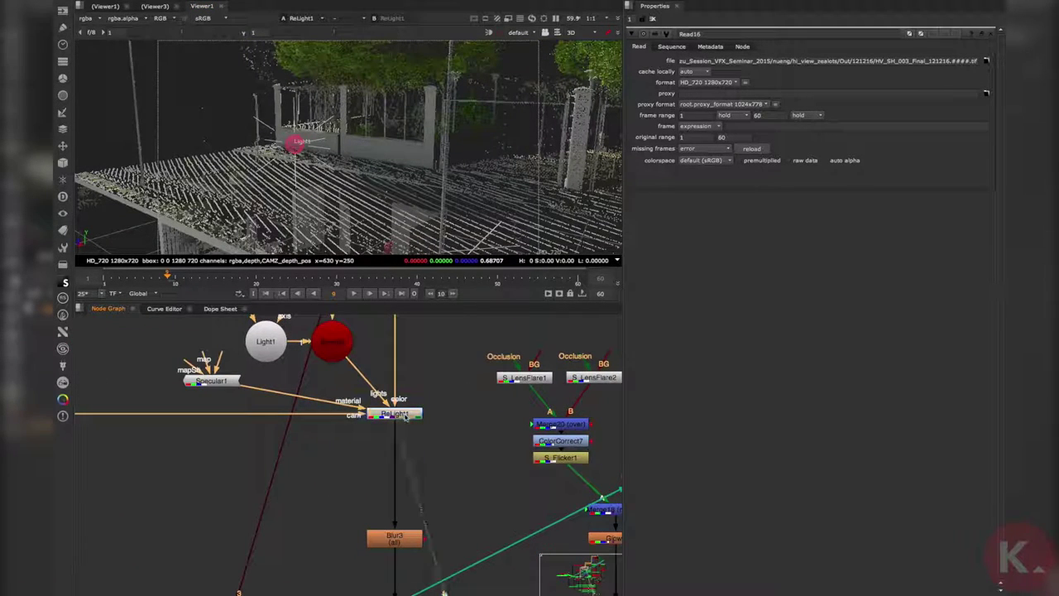
{"action": "middle_click_drag", "start_coordinate": [431, 392], "coordinate": [409, 393]}
{"action": "scroll", "coordinate": [411, 459], "scroll_direction": "down", "scroll_amount": 10}
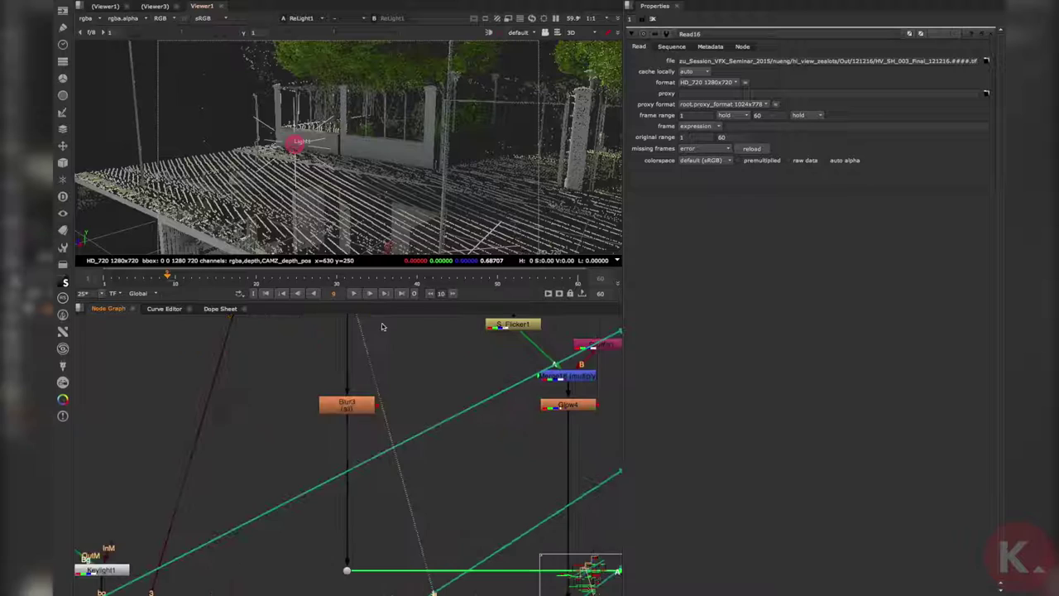
{"action": "scroll", "coordinate": [409, 571], "scroll_direction": "up", "scroll_amount": 10}
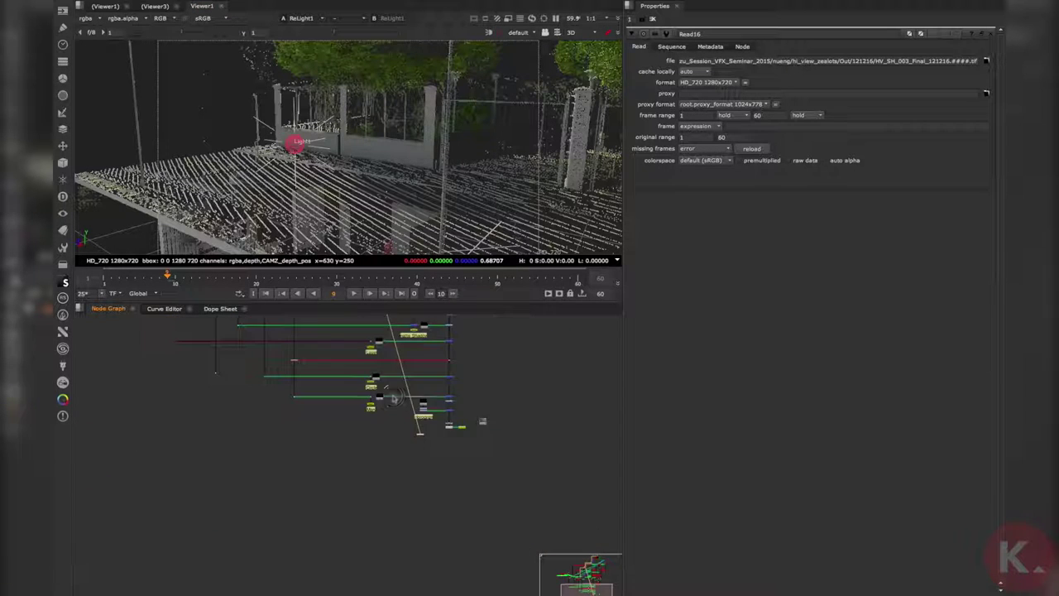
Step: Create a second viewer, split the Properties pane, and dock Viewer2 beneath the node properties
{"action": "key", "text": "ctrl+i"}
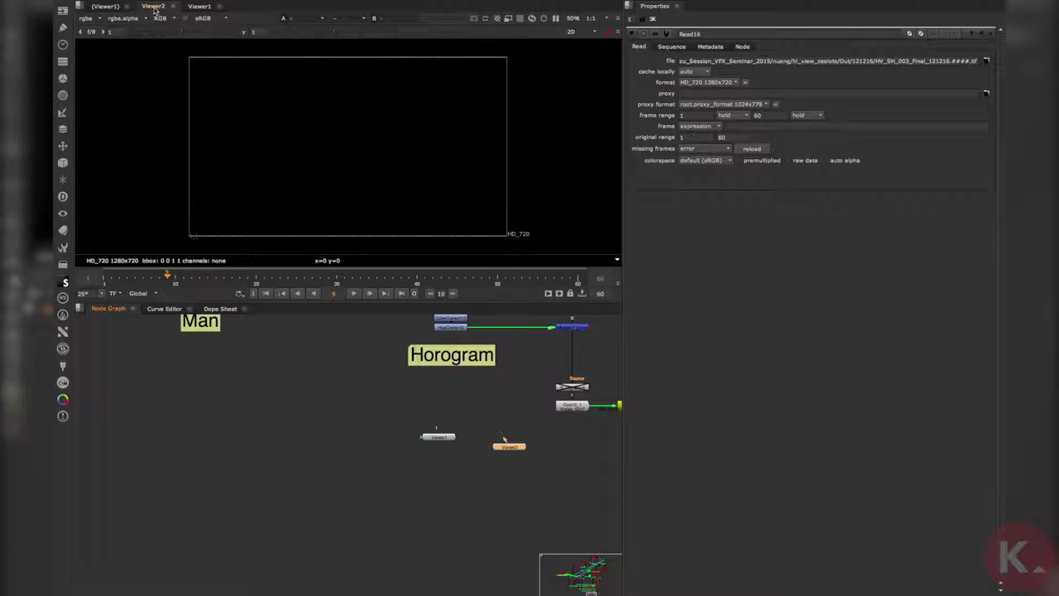
{"action": "left_click", "coordinate": [628, 6]}
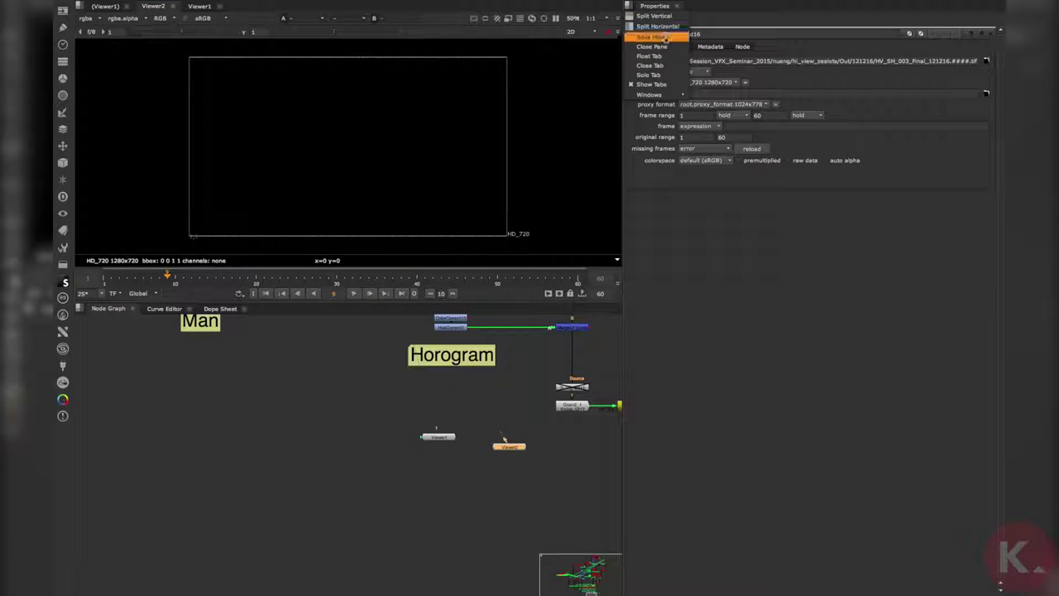
{"action": "left_click", "coordinate": [654, 24]}
{"action": "left_click_drag", "start_coordinate": [139, 6], "coordinate": [760, 374]}
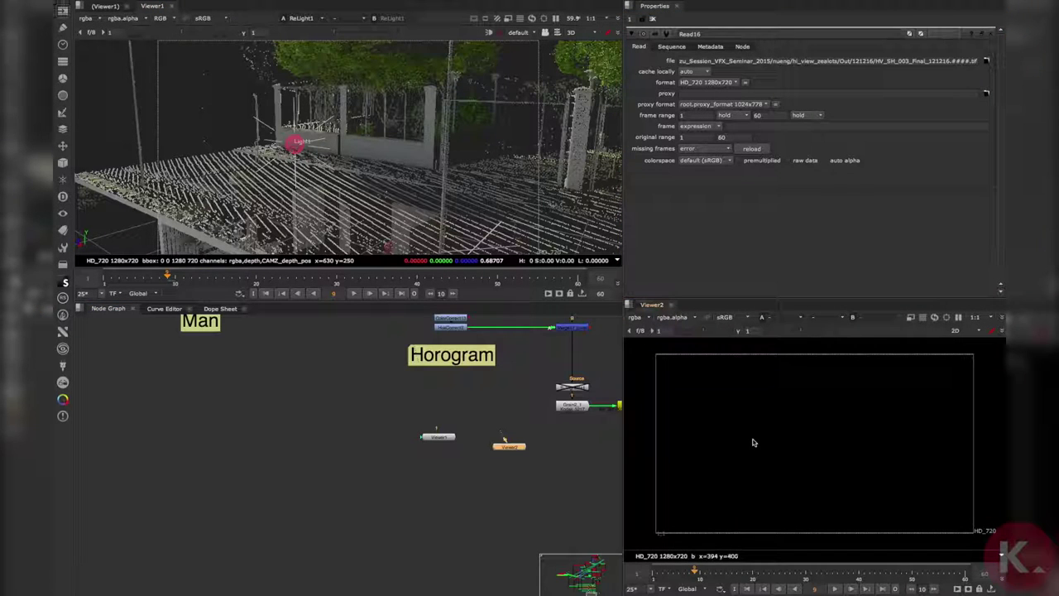
Step: Find ReLight1 in the node tree, and display its 2D result in Viewer2
{"action": "scroll", "coordinate": [331, 438], "scroll_direction": "down", "scroll_amount": 5}
{"action": "scroll", "coordinate": [351, 437], "scroll_direction": "up", "scroll_amount": 5}
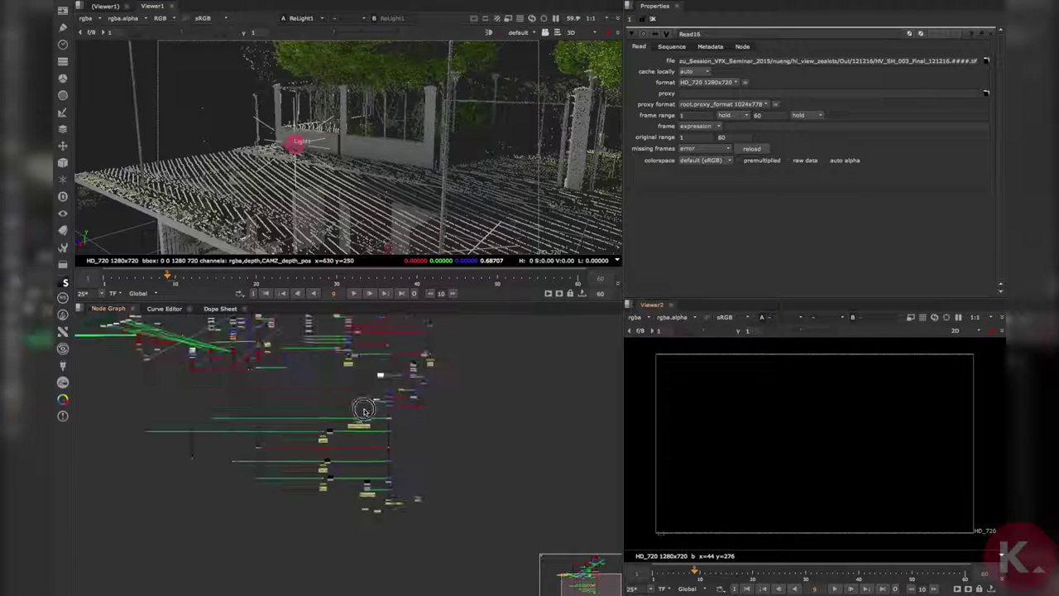
{"action": "scroll", "coordinate": [318, 439], "scroll_direction": "up", "scroll_amount": 6}
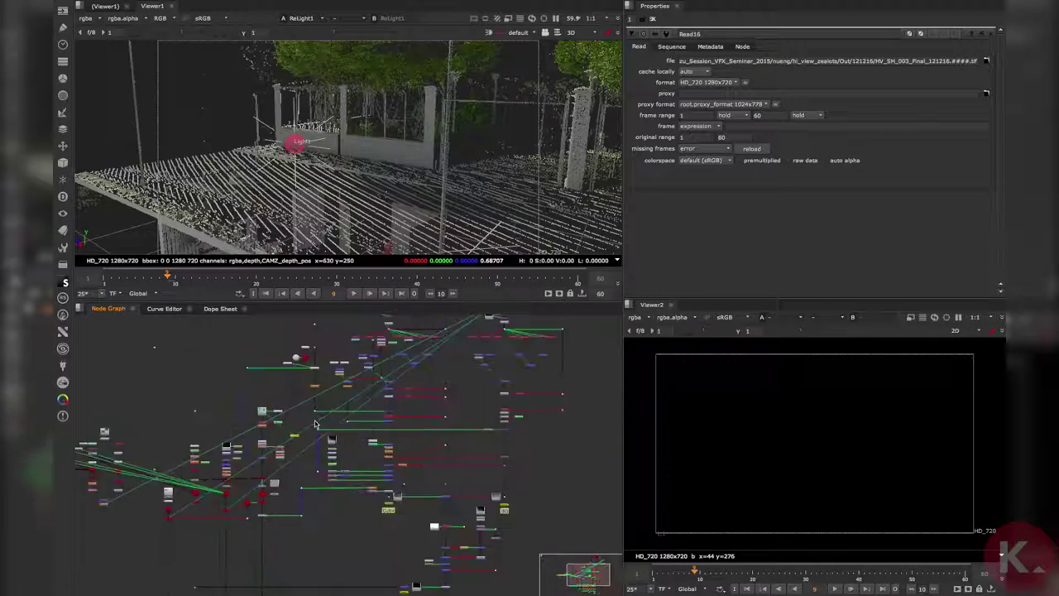
{"action": "scroll", "coordinate": [351, 413], "scroll_direction": "up", "scroll_amount": 3}
{"action": "left_click", "coordinate": [348, 390]}
{"action": "key", "text": "1"}
Step: Add a Merge node fed by ReLight1, show it in Viewer1, and set its operation to plus
{"action": "middle_click_drag", "start_coordinate": [464, 445], "coordinate": [480, 459]}
{"action": "scroll", "coordinate": [470, 450], "scroll_direction": "down", "scroll_amount": 3}
{"action": "scroll", "coordinate": [410, 434], "scroll_direction": "up", "scroll_amount": 6}
{"action": "left_click", "coordinate": [409, 435]}
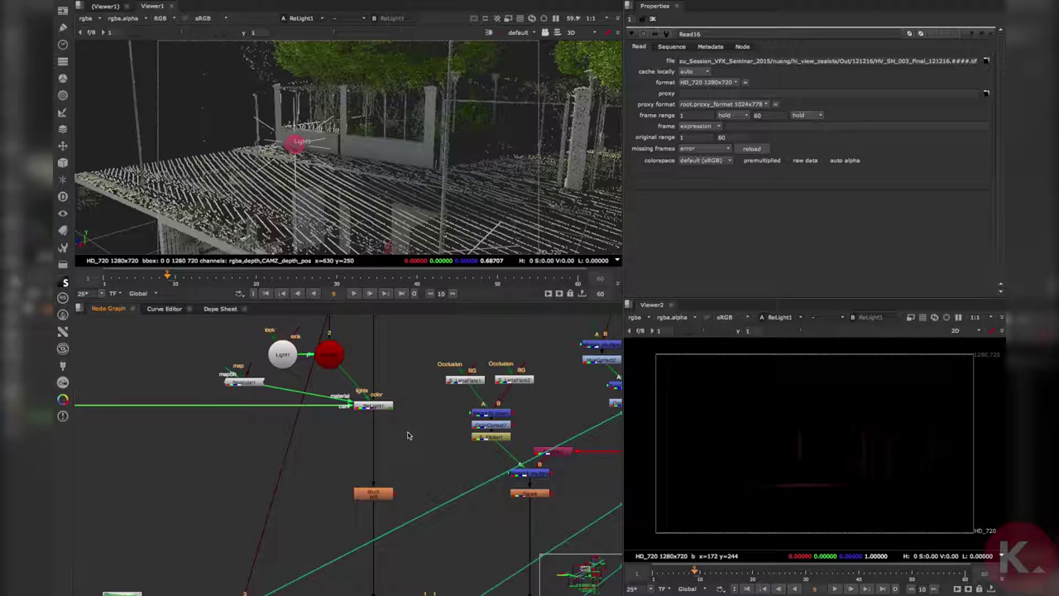
{"action": "key", "text": "m"}
{"action": "left_click_drag", "start_coordinate": [416, 432], "coordinate": [389, 457]}
{"action": "key", "text": "1"}
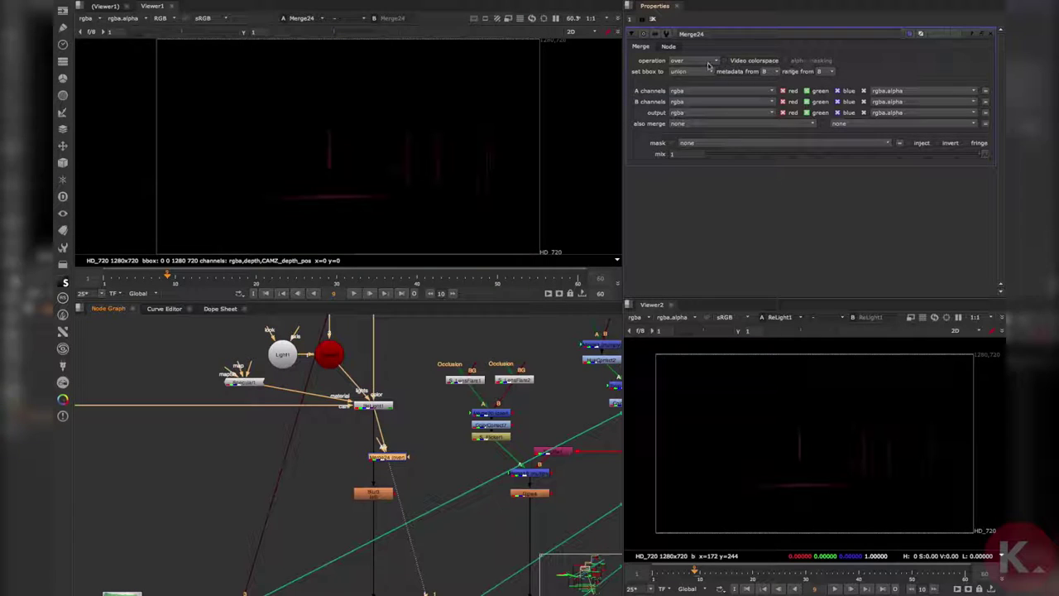
{"action": "left_click", "coordinate": [708, 64]}
{"action": "left_click", "coordinate": [694, 231]}
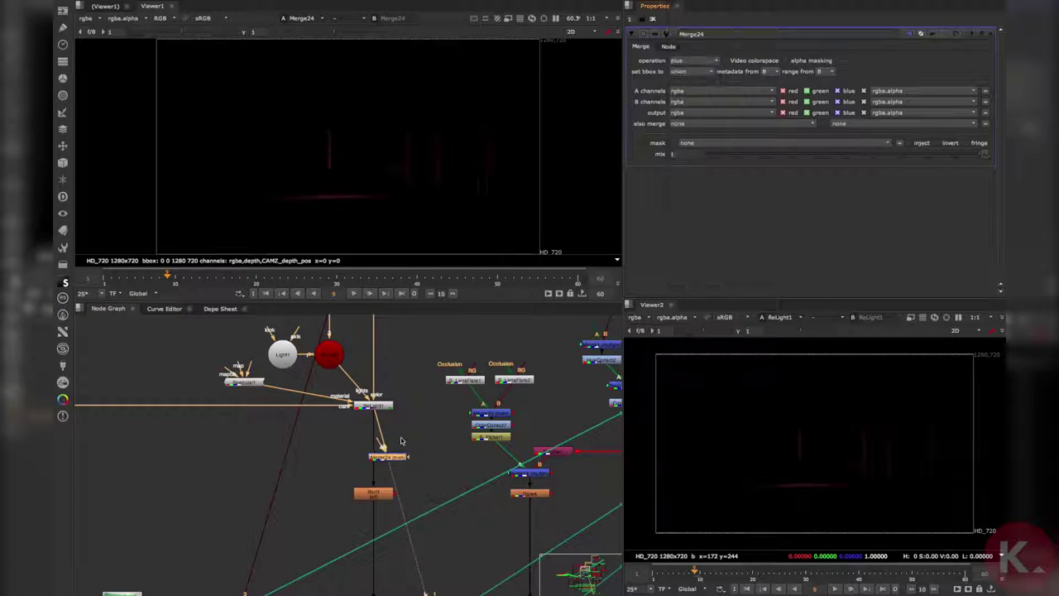
Step: Connect Merge24's inputs to ReLight1 and the original building render, and display the merge in Viewer2
{"action": "scroll", "coordinate": [401, 440], "scroll_direction": "down", "scroll_amount": 5}
{"action": "middle_click_drag", "start_coordinate": [394, 444], "coordinate": [285, 497]}
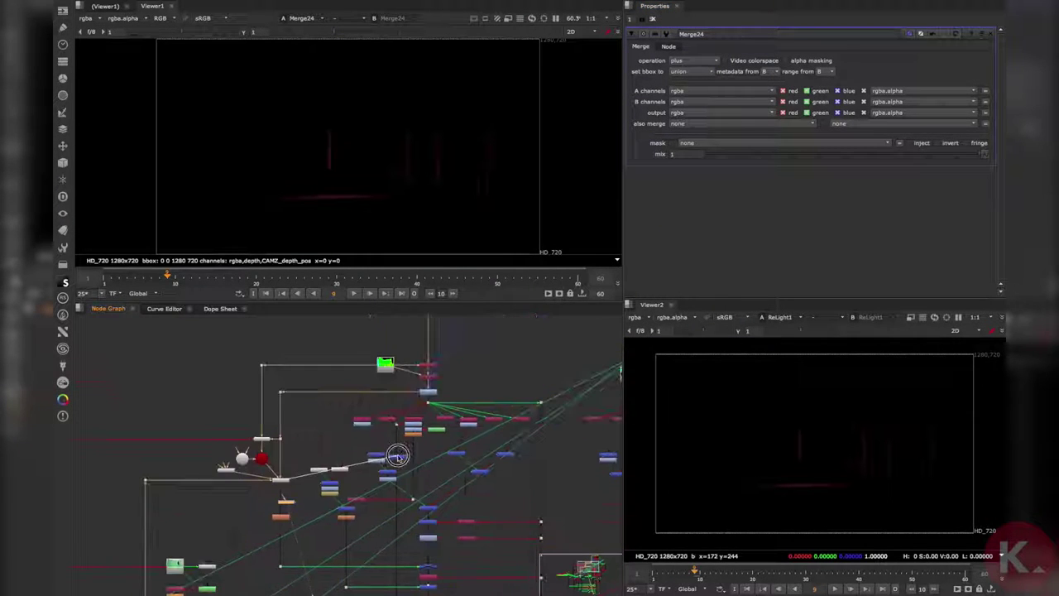
{"action": "scroll", "coordinate": [288, 500], "scroll_direction": "up", "scroll_amount": 5}
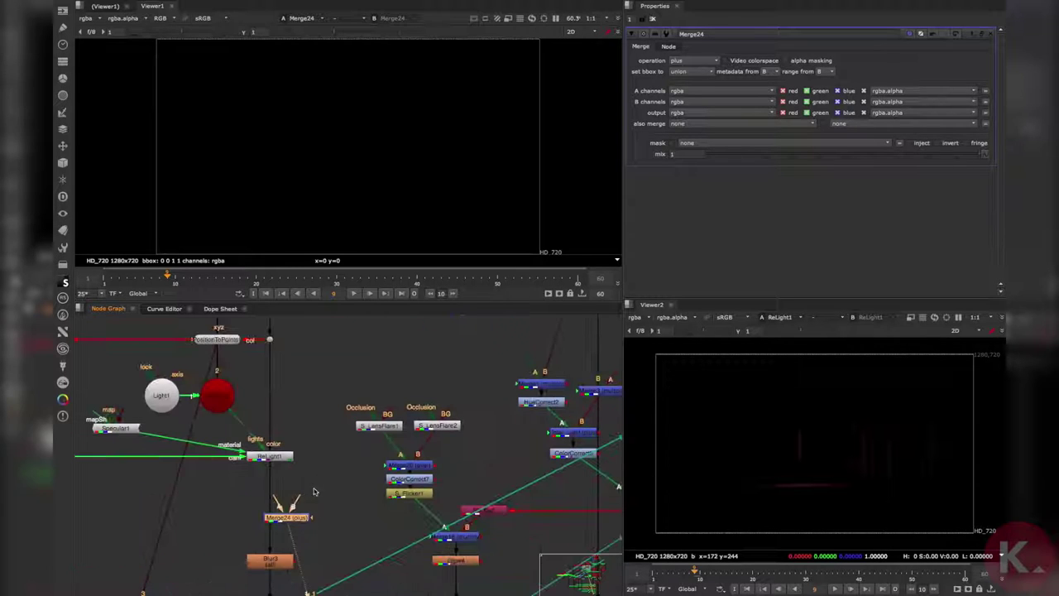
{"action": "middle_click_drag", "start_coordinate": [303, 503], "coordinate": [331, 494]}
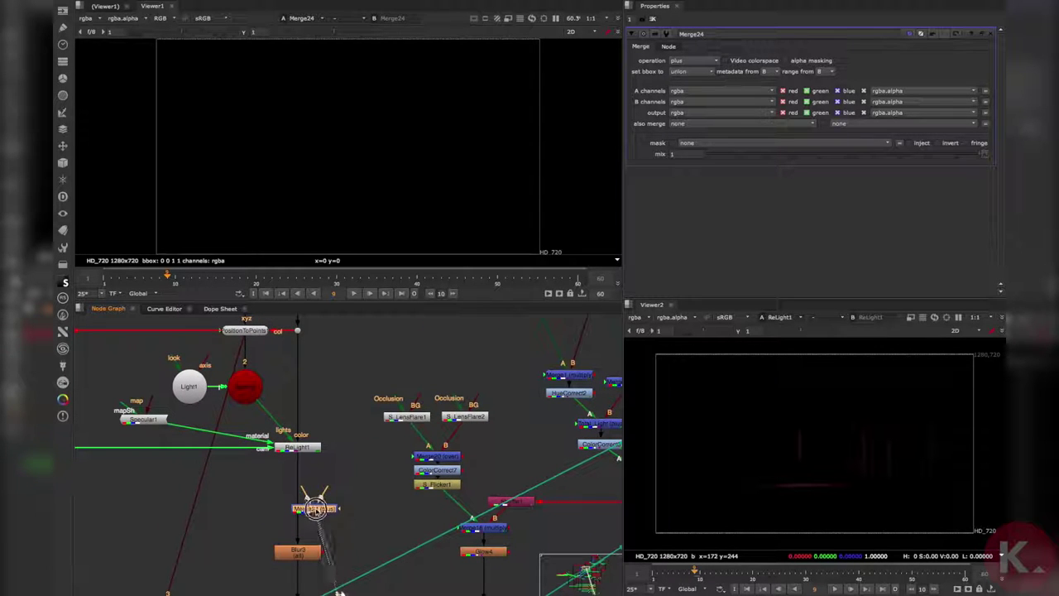
{"action": "key", "text": "1"}
{"action": "scroll", "coordinate": [335, 490], "scroll_direction": "down", "scroll_amount": 5}
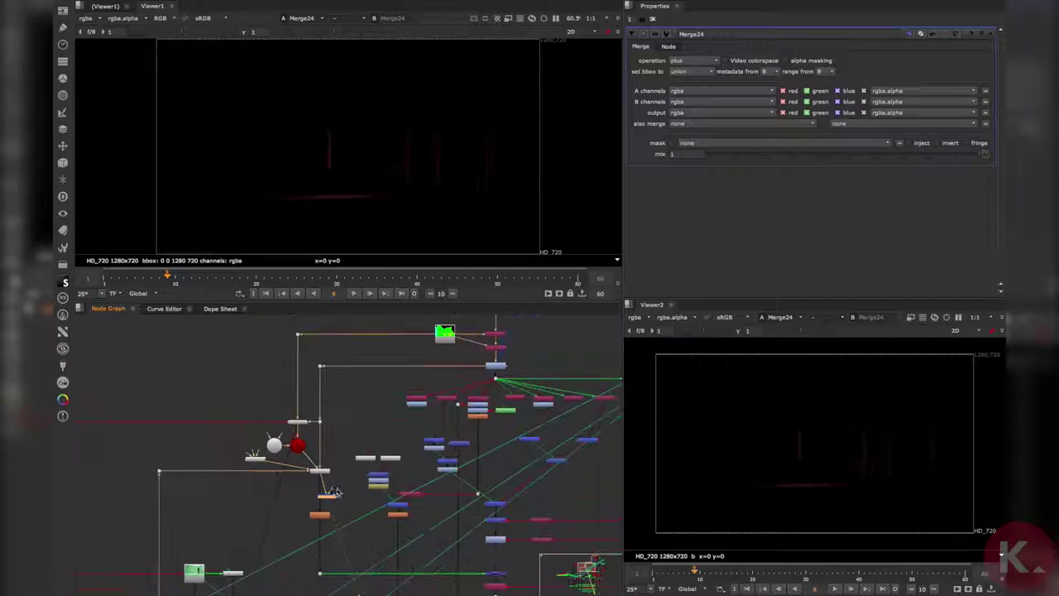
{"action": "left_click_drag", "start_coordinate": [333, 490], "coordinate": [561, 372]}
{"action": "middle_click_drag", "start_coordinate": [491, 484], "coordinate": [513, 398]}
{"action": "scroll", "coordinate": [513, 397], "scroll_direction": "down", "scroll_amount": 4}
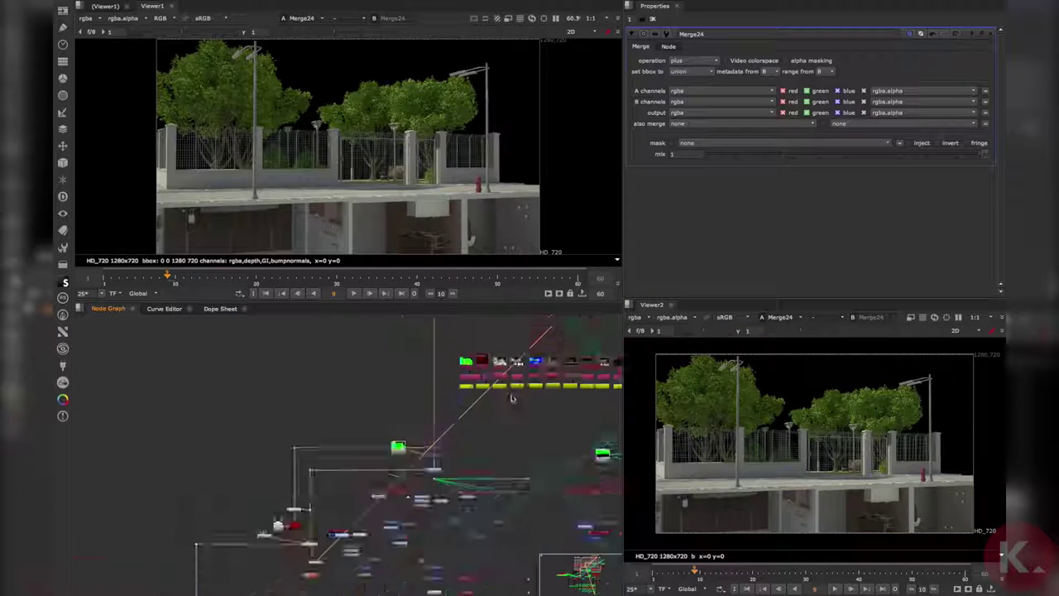
{"action": "middle_click_drag", "start_coordinate": [482, 492], "coordinate": [478, 400]}
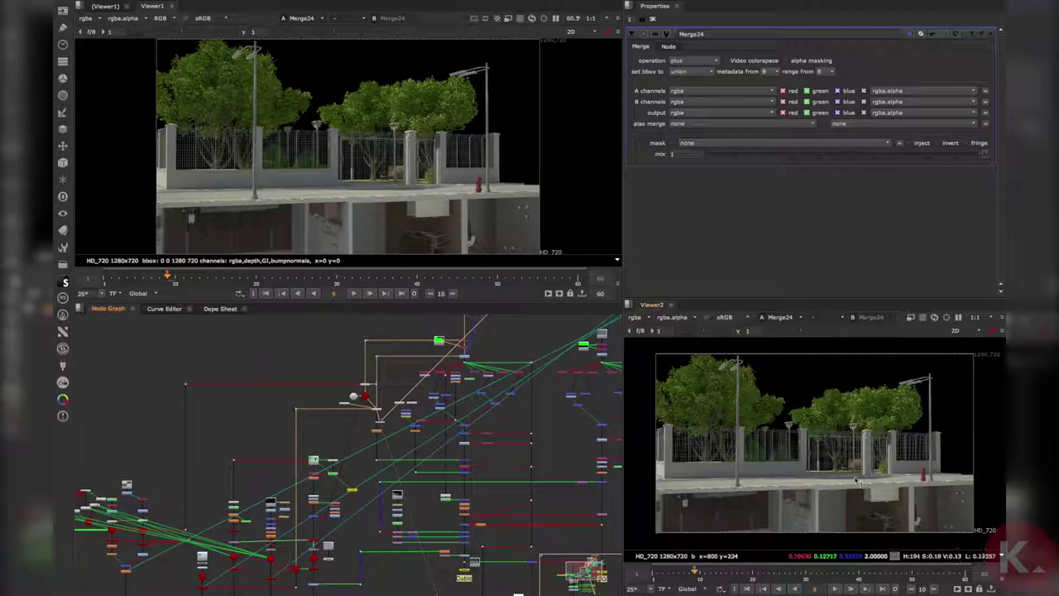
Step: Fit the image in Viewer2, and move Merge24 clear of the line between ReLight1 and Blur3
{"action": "key", "text": "f"}
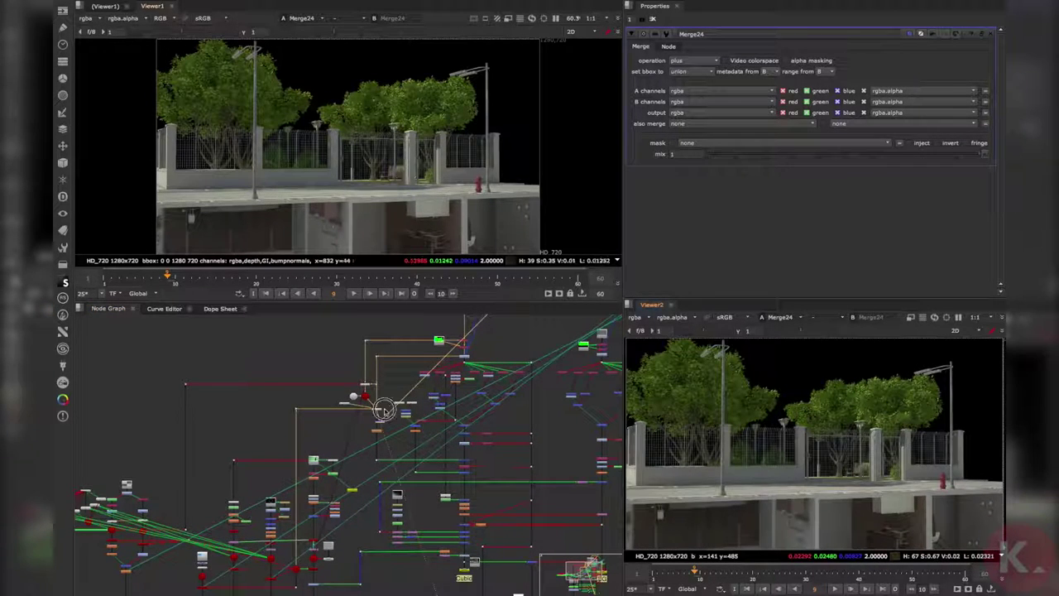
{"action": "scroll", "coordinate": [368, 399], "scroll_direction": "up", "scroll_amount": 5}
{"action": "scroll", "coordinate": [383, 412], "scroll_direction": "up", "scroll_amount": 4}
{"action": "middle_click_drag", "start_coordinate": [427, 470], "coordinate": [428, 440]}
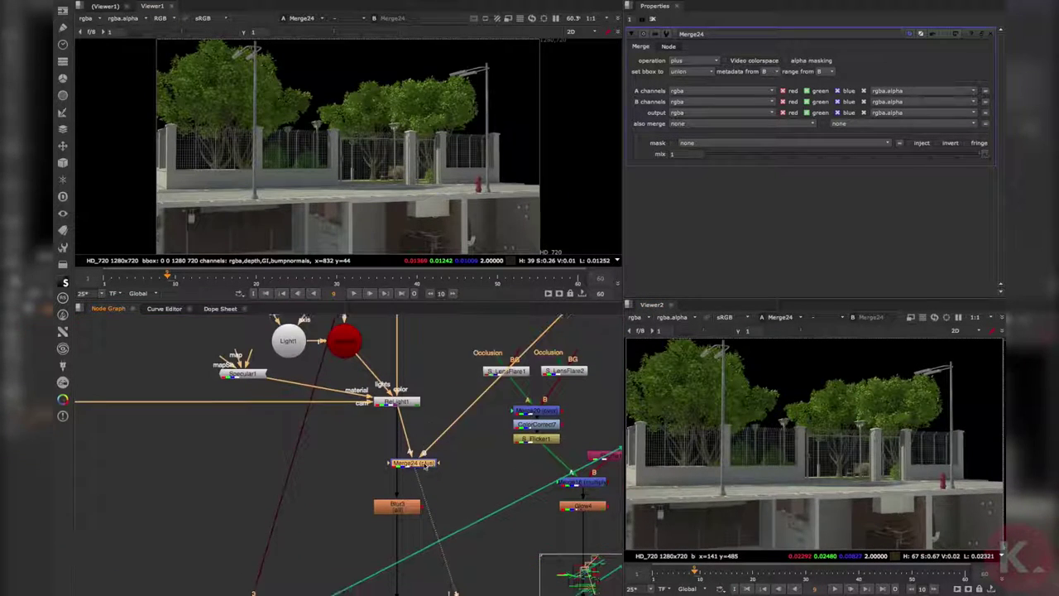
{"action": "left_click_drag", "start_coordinate": [426, 464], "coordinate": [464, 465]}
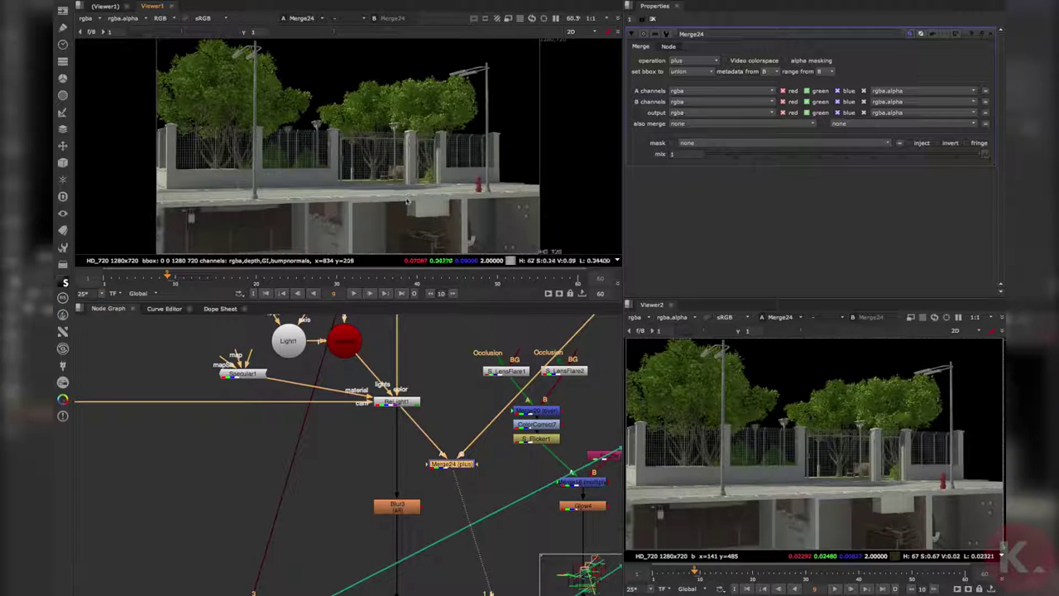
Step: Switch Viewer1 to 3D and orbit the point cloud around Light1
{"action": "middle_click_drag", "start_coordinate": [340, 379], "coordinate": [337, 430]}
{"action": "key", "text": "Tab"}
{"action": "scroll", "coordinate": [393, 216], "scroll_direction": "down", "scroll_amount": 3}
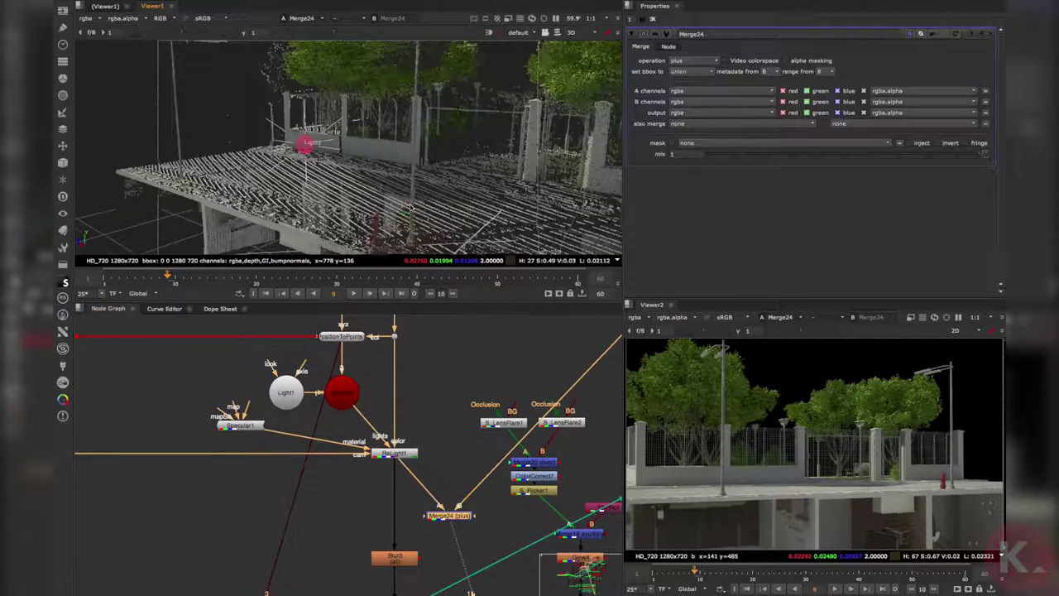
{"action": "left_click_drag", "start_coordinate": [373, 207], "coordinate": [463, 211], "text": "ctrl"}
Step: Open the Light1 properties and set the light's intensity to 400
{"action": "middle_click_drag", "start_coordinate": [303, 385], "coordinate": [345, 432]}
{"action": "double_click", "coordinate": [327, 445]}
{"action": "scroll", "coordinate": [334, 125], "scroll_direction": "up", "scroll_amount": 2}
{"action": "left_click_drag", "start_coordinate": [336, 125], "coordinate": [278, 160], "text": "ctrl"}
{"action": "left_click", "coordinate": [723, 91]}
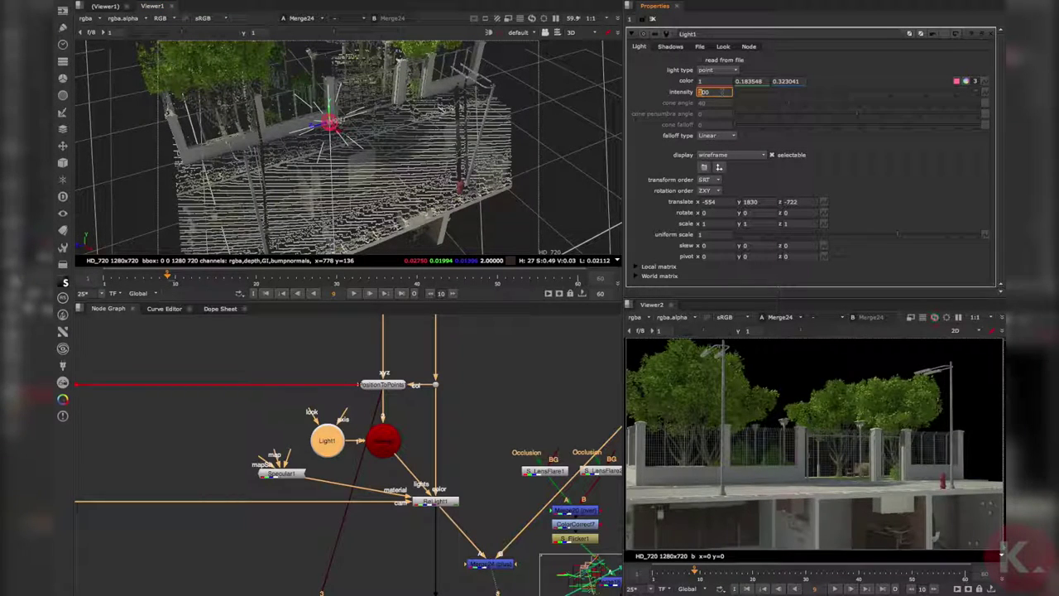
{"action": "left_click", "coordinate": [487, 168]}
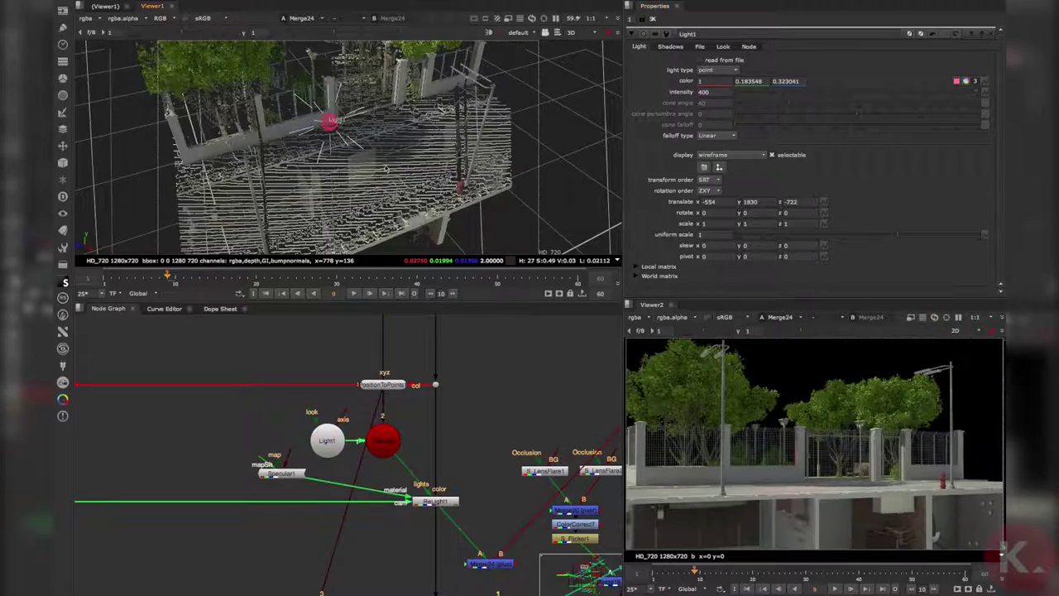
Step: Move Light1 through the point cloud to among the trees behind the fence, at about X -904, Y 2059, Z -1307
{"action": "left_click", "coordinate": [331, 125]}
{"action": "scroll", "coordinate": [394, 138], "scroll_direction": "down", "scroll_amount": 2}
{"action": "left_click_drag", "start_coordinate": [394, 139], "coordinate": [407, 195], "text": "ctrl"}
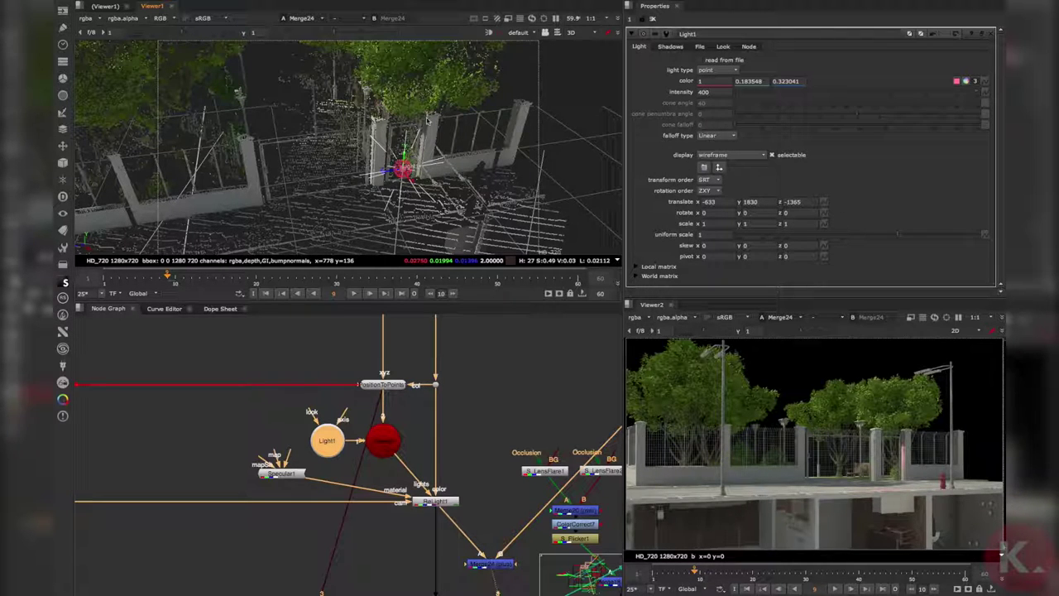
{"action": "scroll", "coordinate": [381, 153], "scroll_direction": "up", "scroll_amount": 5}
{"action": "mouse_move", "coordinate": [381, 153]}
{"action": "left_mouse_down", "text": "ctrl"}
{"action": "mouse_move", "coordinate": [451, 179]}
{"action": "mouse_move", "coordinate": [351, 162]}
{"action": "mouse_move", "coordinate": [351, 64]}
{"action": "mouse_move", "coordinate": [367, 120]}
{"action": "mouse_move", "coordinate": [341, 139]}
{"action": "mouse_move", "coordinate": [413, 124]}
{"action": "mouse_move", "coordinate": [381, 194]}
{"action": "mouse_move", "coordinate": [303, 160]}
{"action": "mouse_move", "coordinate": [286, 168]}
{"action": "mouse_move", "coordinate": [392, 139]}
{"action": "left_mouse_up", "text": "ctrl"}
{"action": "scroll", "coordinate": [380, 62], "scroll_direction": "down", "scroll_amount": 3}
{"action": "left_click_drag", "start_coordinate": [299, 139], "coordinate": [298, 120]}
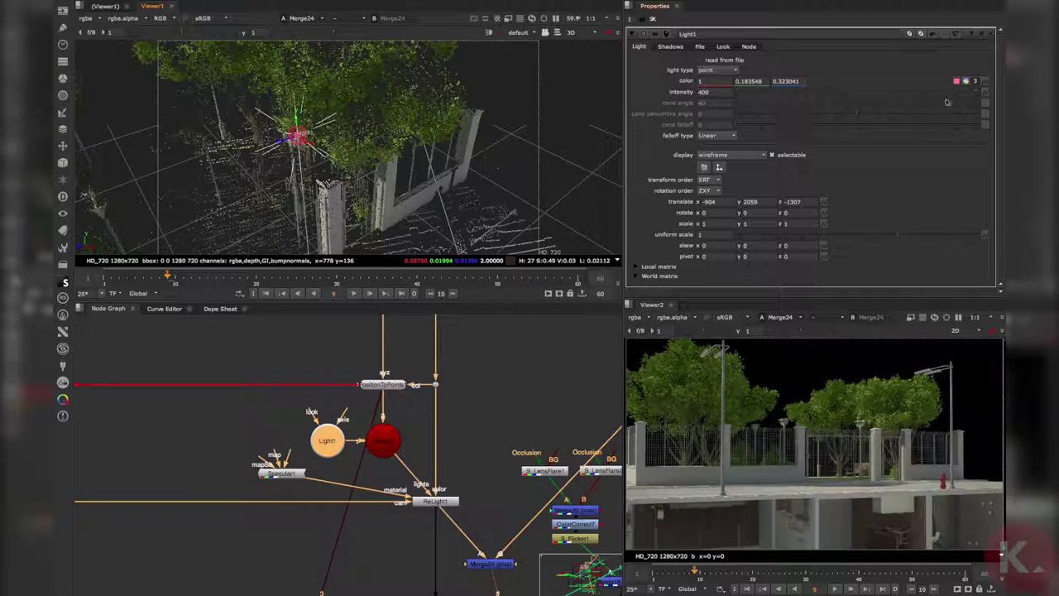
Step: Set Light1's color to yellow (0.928563, 1, 0.297894), and close its properties
{"action": "left_click", "coordinate": [968, 82]}
{"action": "mouse_move", "coordinate": [686, 113]}
{"action": "left_mouse_down"}
{"action": "mouse_move", "coordinate": [668, 98]}
{"action": "mouse_move", "coordinate": [687, 101]}
{"action": "mouse_move", "coordinate": [683, 93]}
{"action": "left_mouse_up"}
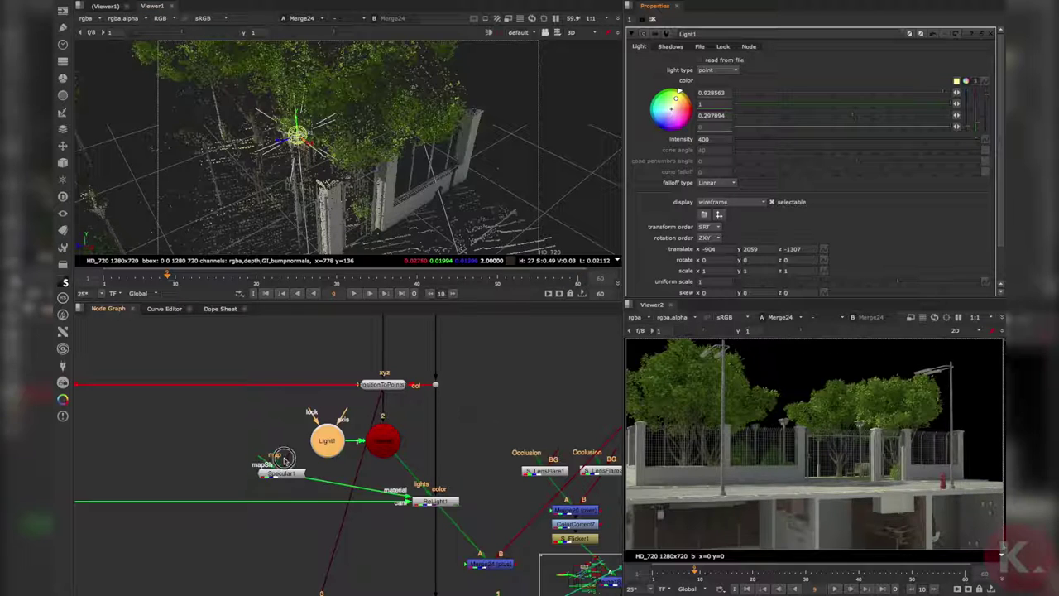
{"action": "scroll", "coordinate": [284, 459], "scroll_direction": "down", "scroll_amount": 8}
{"action": "middle_click_drag", "start_coordinate": [286, 518], "coordinate": [354, 366]}
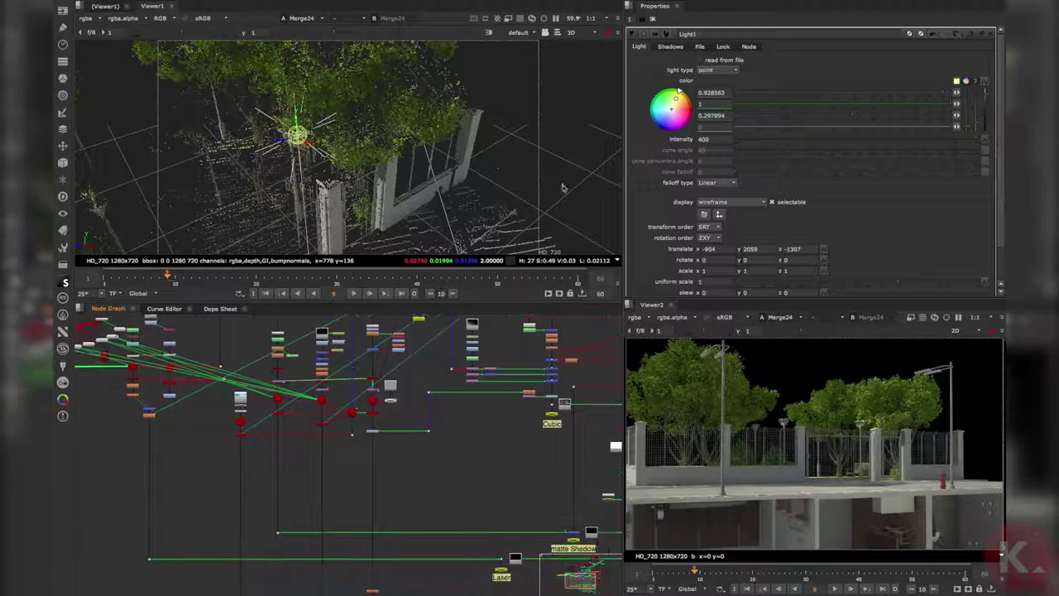
{"action": "left_click", "coordinate": [654, 18]}
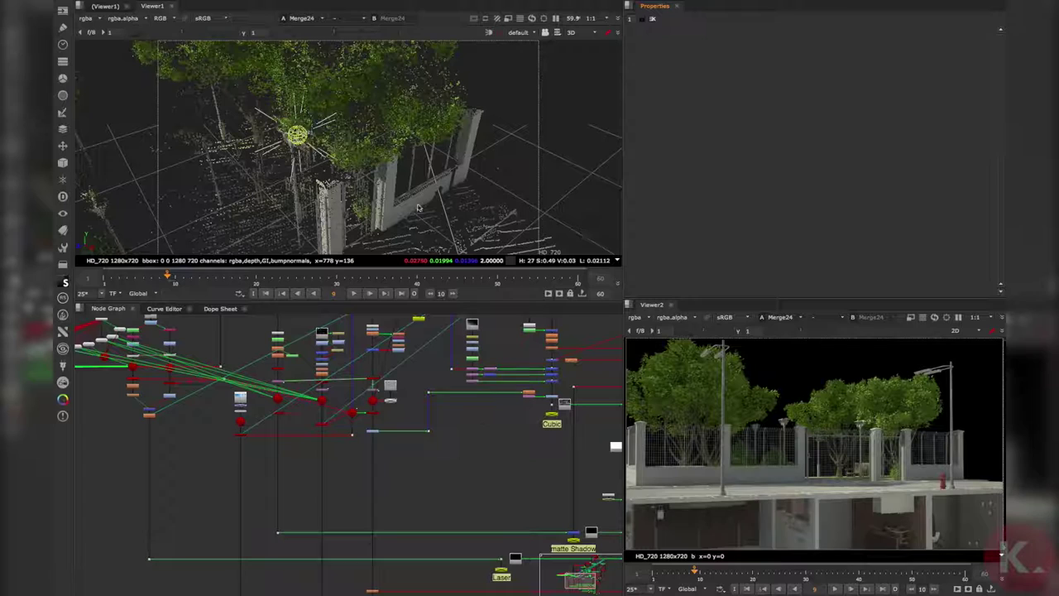
Step: Display Merge15 beside the Cubic and BG branches in Viewer2, followed by Merge37 further down the merge chain
{"action": "scroll", "coordinate": [381, 468], "scroll_direction": "down", "scroll_amount": 4}
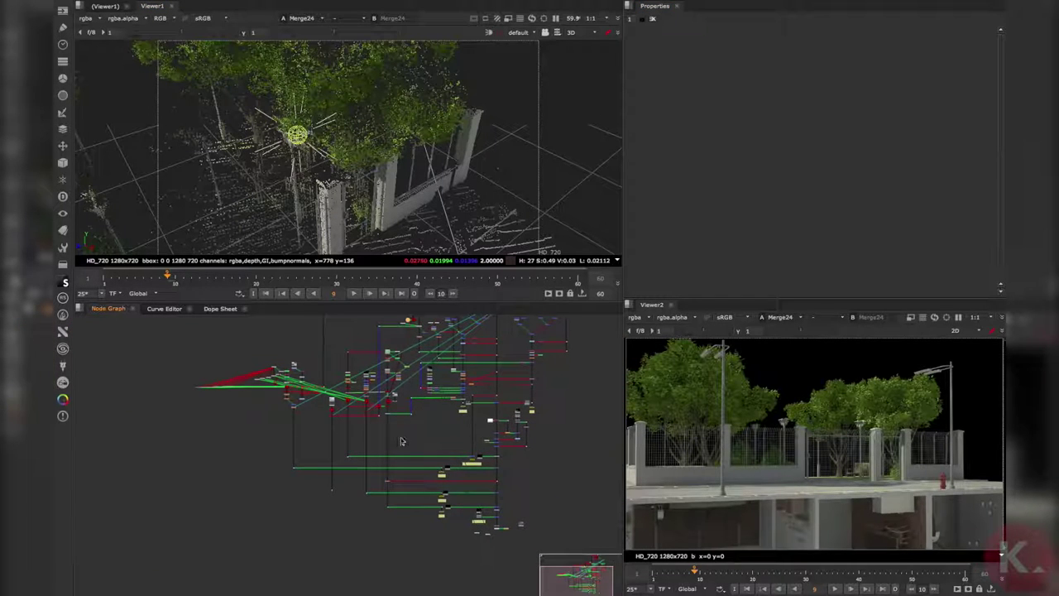
{"action": "scroll", "coordinate": [500, 438], "scroll_direction": "up", "scroll_amount": 6}
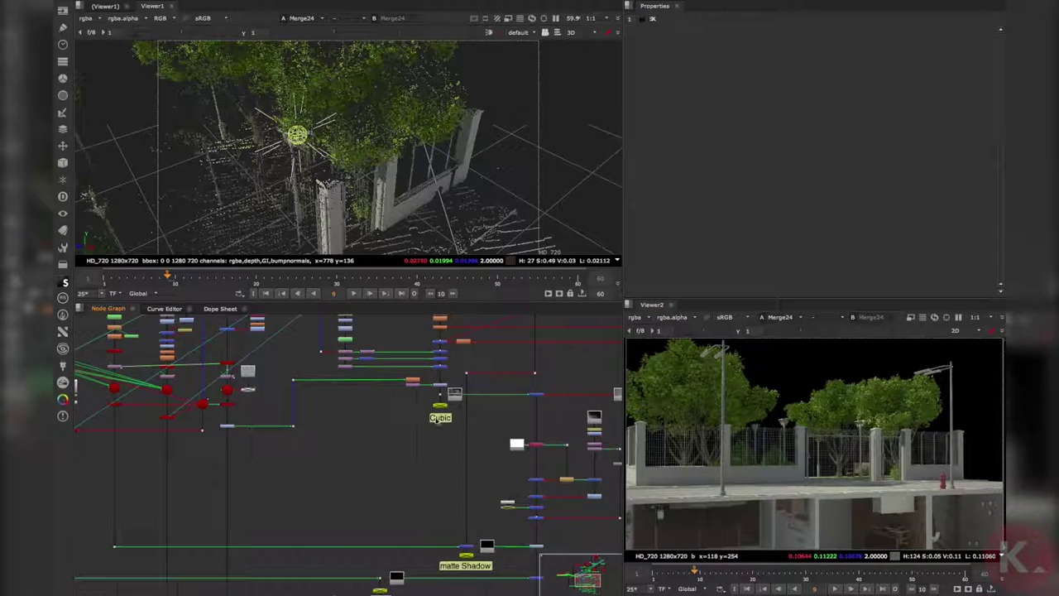
{"action": "left_click", "coordinate": [481, 407]}
{"action": "key", "text": "1"}
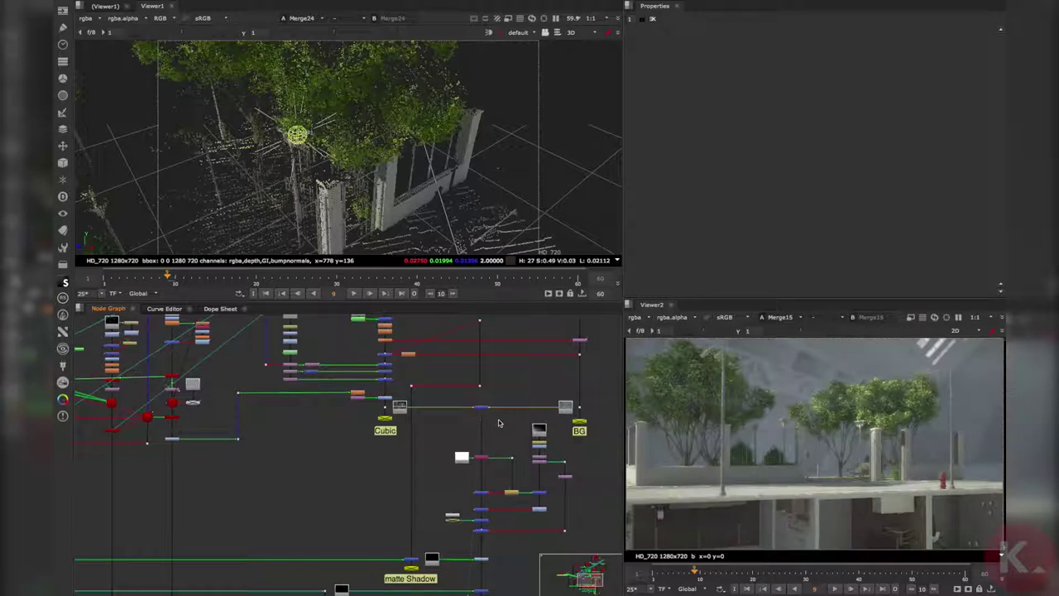
{"action": "middle_click_drag", "start_coordinate": [486, 561], "coordinate": [516, 389]}
{"action": "left_click", "coordinate": [500, 441], "text": "ctrl"}
{"action": "key", "text": "1"}
{"action": "left_click", "coordinate": [499, 427]}
{"action": "scroll", "coordinate": [511, 452], "scroll_direction": "down", "scroll_amount": 3}
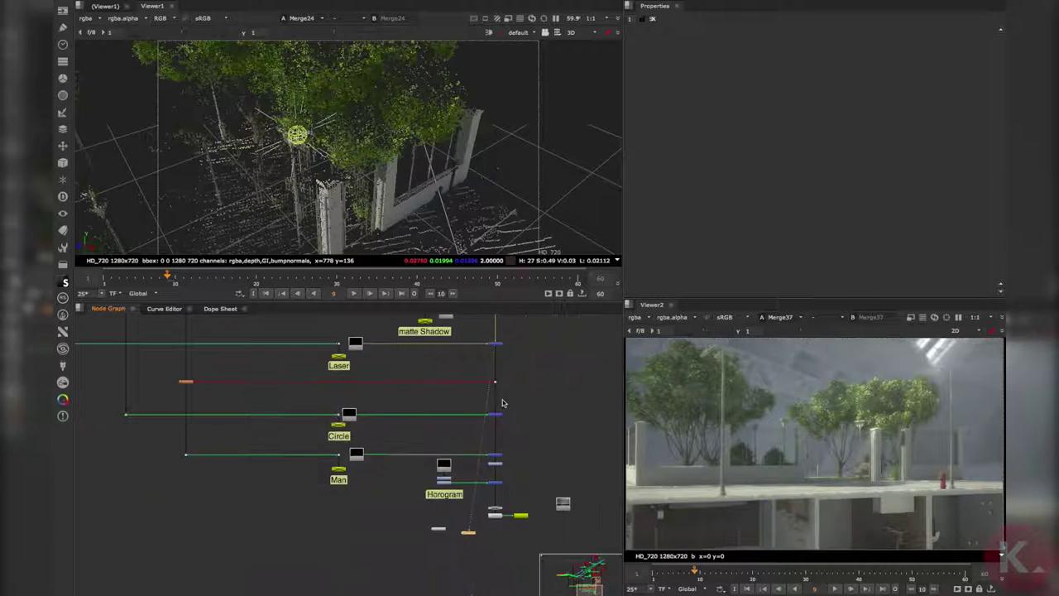
Step: Display Merge22 and Merge16 in Viewer2, and trace the Man branch back up the comp tree
{"action": "scroll", "coordinate": [510, 441], "scroll_direction": "down", "scroll_amount": 2}
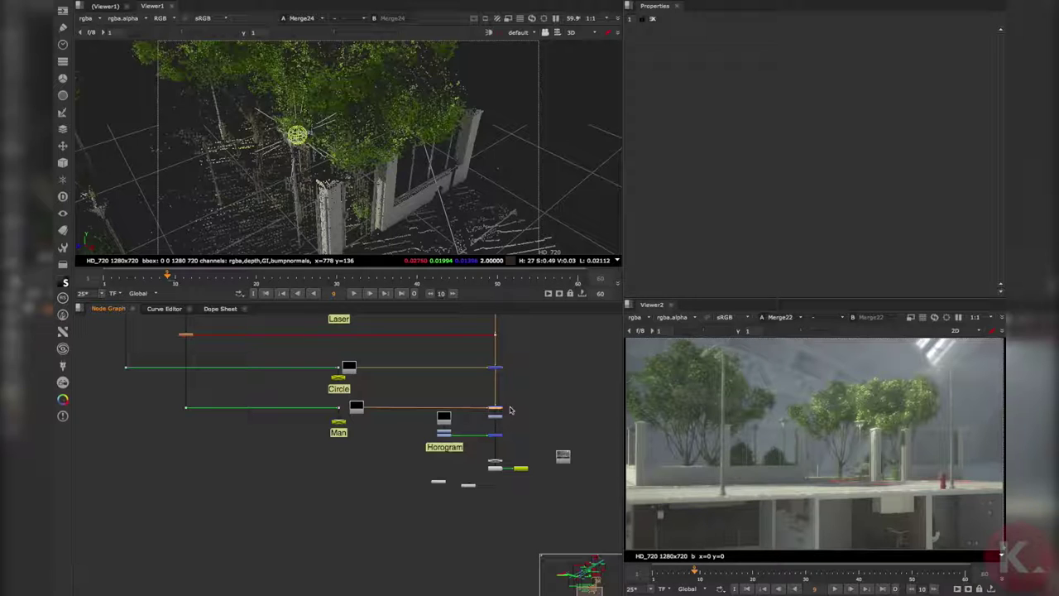
{"action": "scroll", "coordinate": [509, 409], "scroll_direction": "up", "scroll_amount": 3}
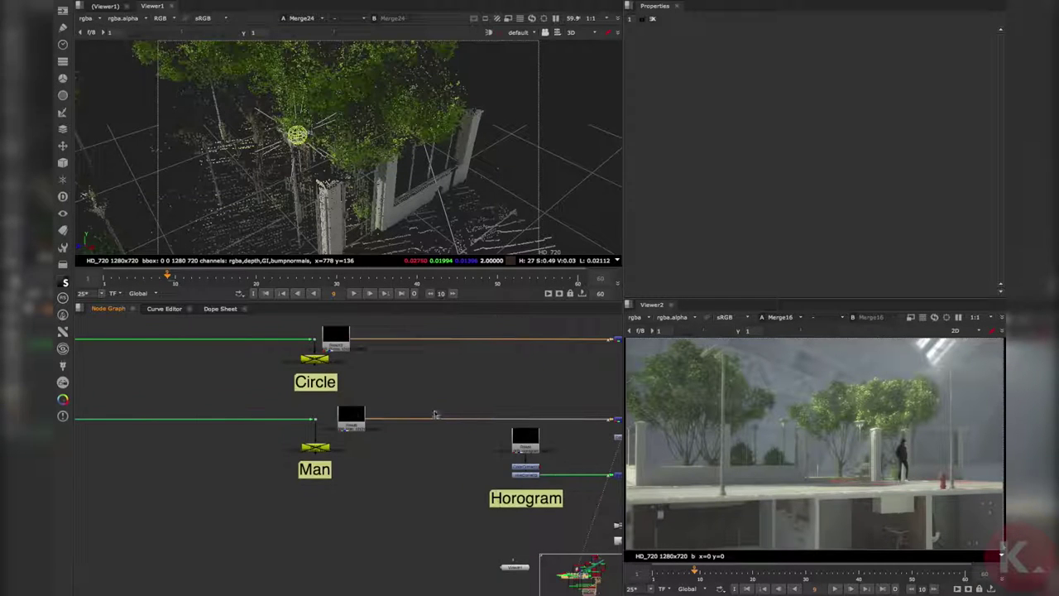
{"action": "scroll", "coordinate": [364, 420], "scroll_direction": "down", "scroll_amount": 4}
{"action": "scroll", "coordinate": [414, 430], "scroll_direction": "up", "scroll_amount": 3}
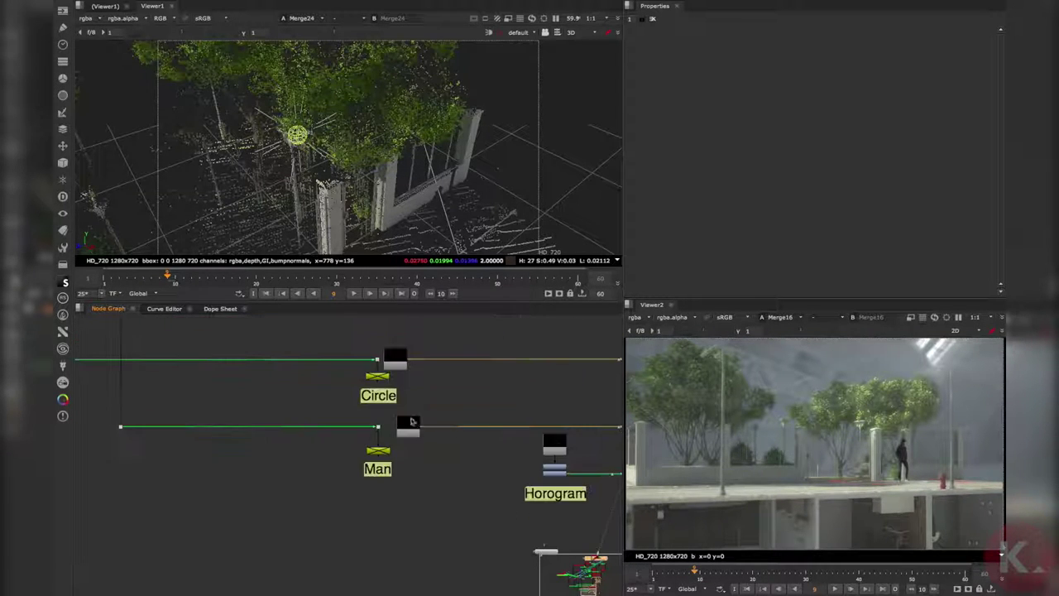
{"action": "left_click_drag", "start_coordinate": [425, 435], "coordinate": [425, 433]}
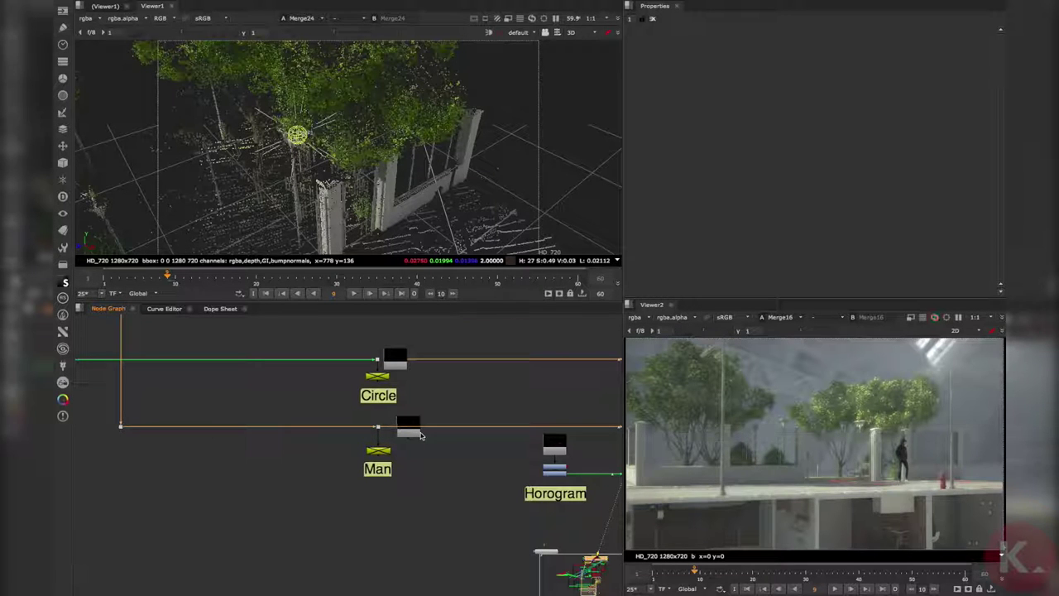
{"action": "scroll", "coordinate": [418, 403], "scroll_direction": "down", "scroll_amount": 5}
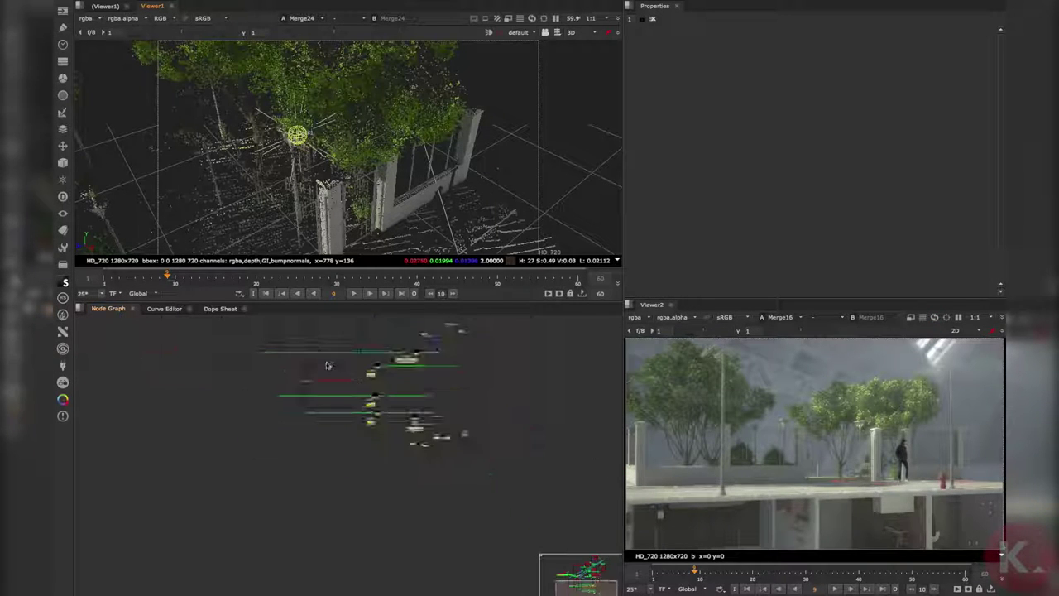
{"action": "middle_click_drag", "start_coordinate": [420, 382], "coordinate": [398, 429]}
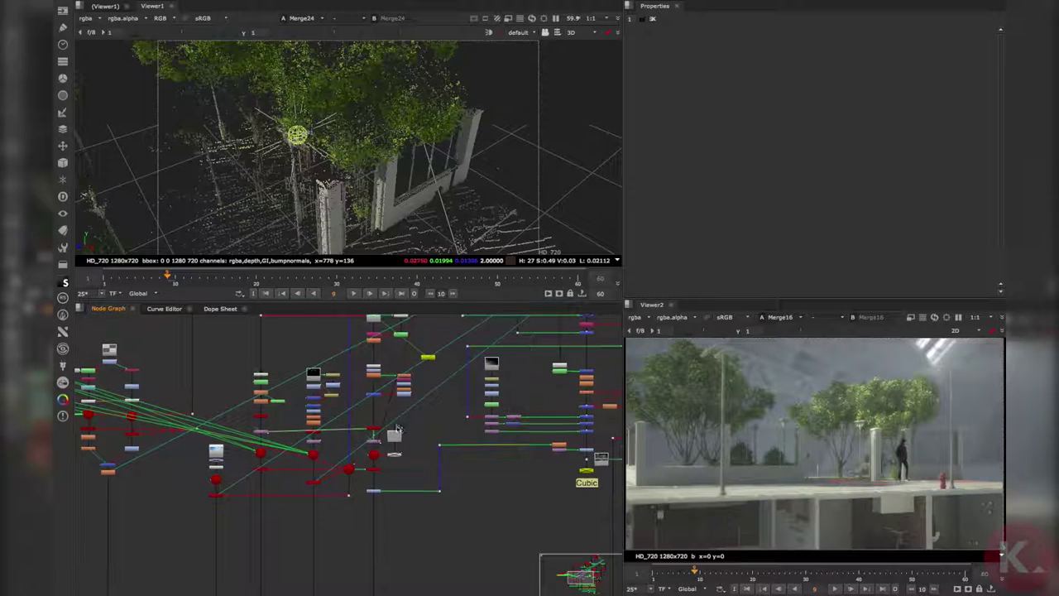
Step: Display the man's ScanlineRender in Viewer1, open the Card1 properties, and examine the card's placement in the point cloud
{"action": "left_click", "coordinate": [374, 471]}
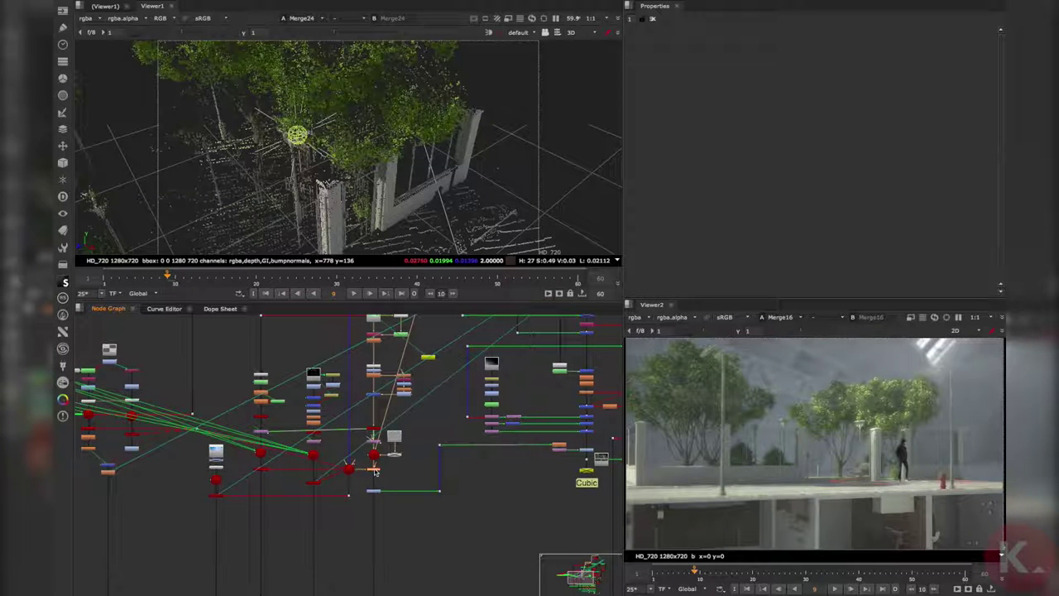
{"action": "left_click", "coordinate": [403, 461]}
{"action": "left_click_drag", "start_coordinate": [421, 208], "coordinate": [385, 219], "text": "ctrl"}
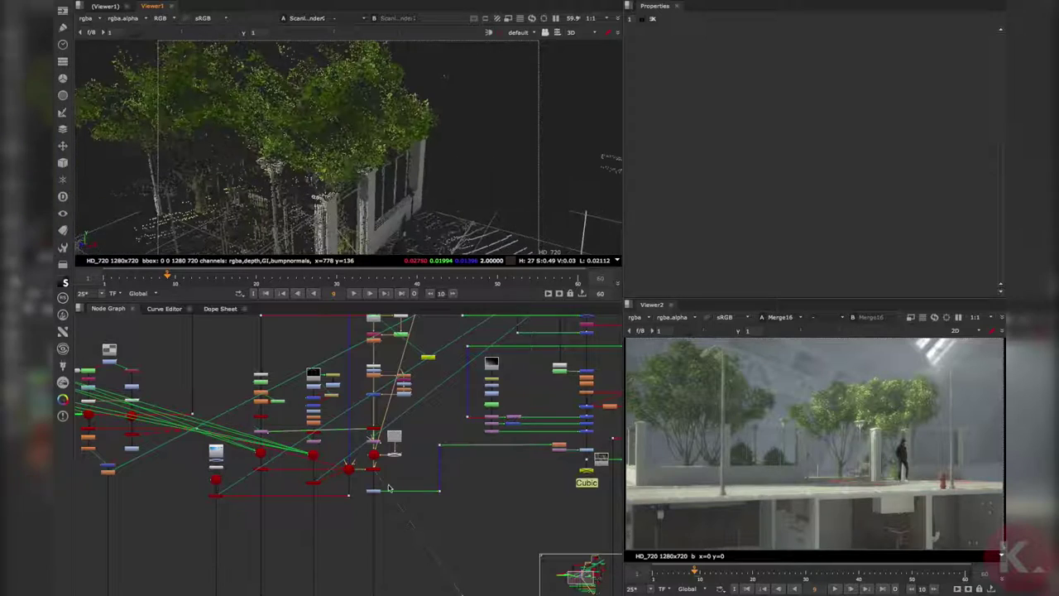
{"action": "scroll", "coordinate": [389, 488], "scroll_direction": "up", "scroll_amount": 5}
{"action": "double_click", "coordinate": [387, 416]}
{"action": "left_click_drag", "start_coordinate": [422, 169], "coordinate": [348, 138], "text": "ctrl"}
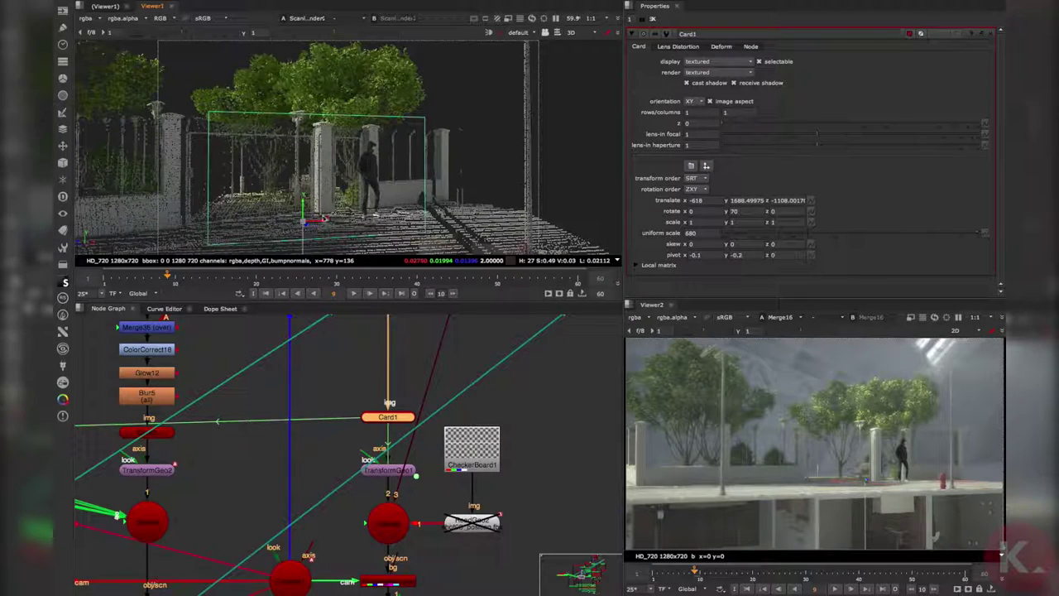
Step: Display the green-screen plate Read3 in Viewer1, and scrub through it to frame 17
{"action": "left_click", "coordinate": [397, 470]}
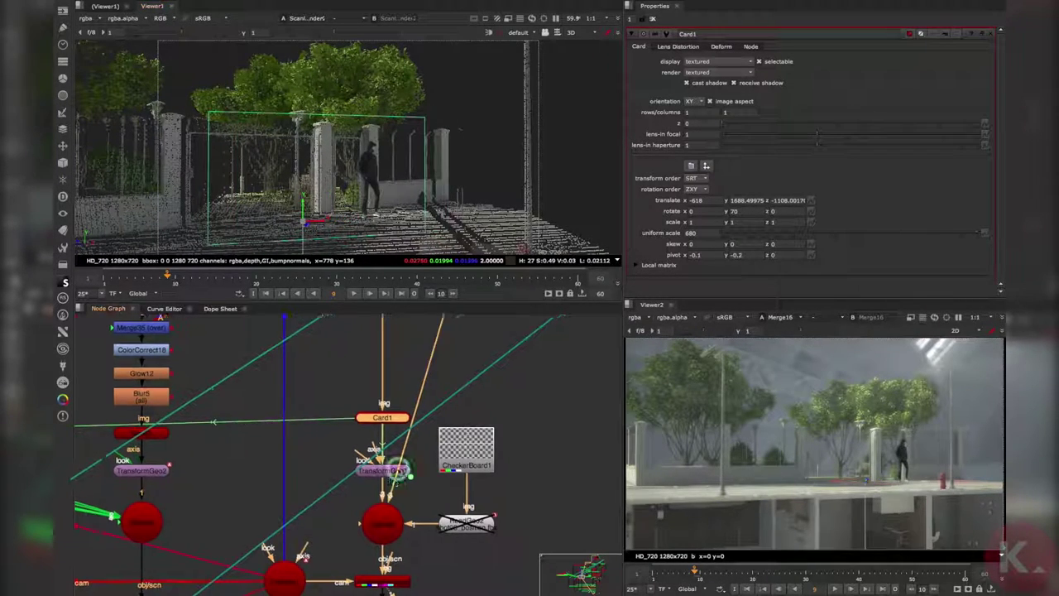
{"action": "scroll", "coordinate": [397, 470], "scroll_direction": "down", "scroll_amount": 10}
{"action": "scroll", "coordinate": [353, 428], "scroll_direction": "up", "scroll_amount": 10}
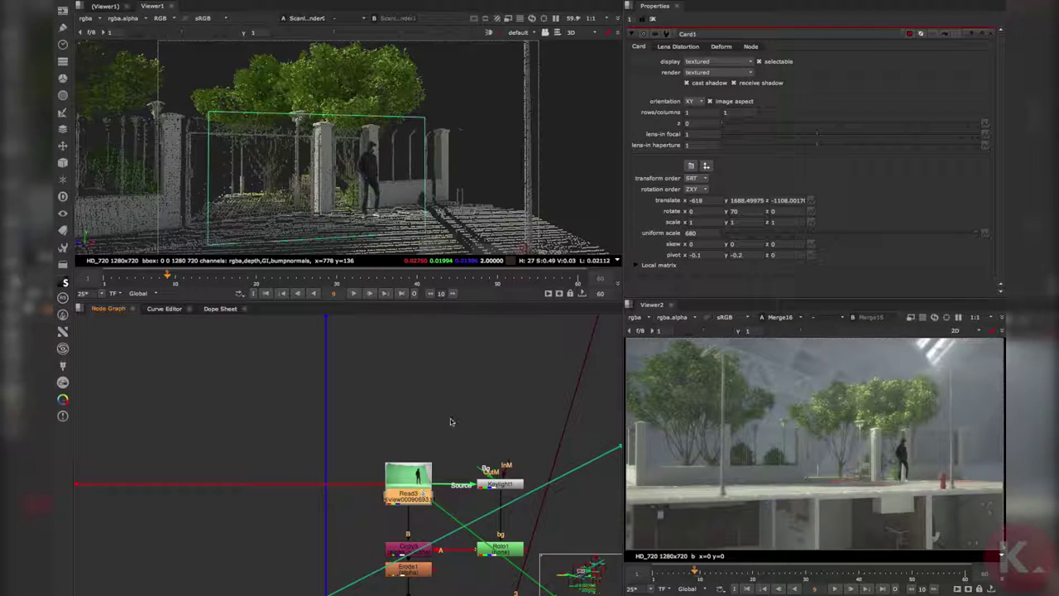
{"action": "key", "text": "1"}
{"action": "left_click", "coordinate": [452, 422]}
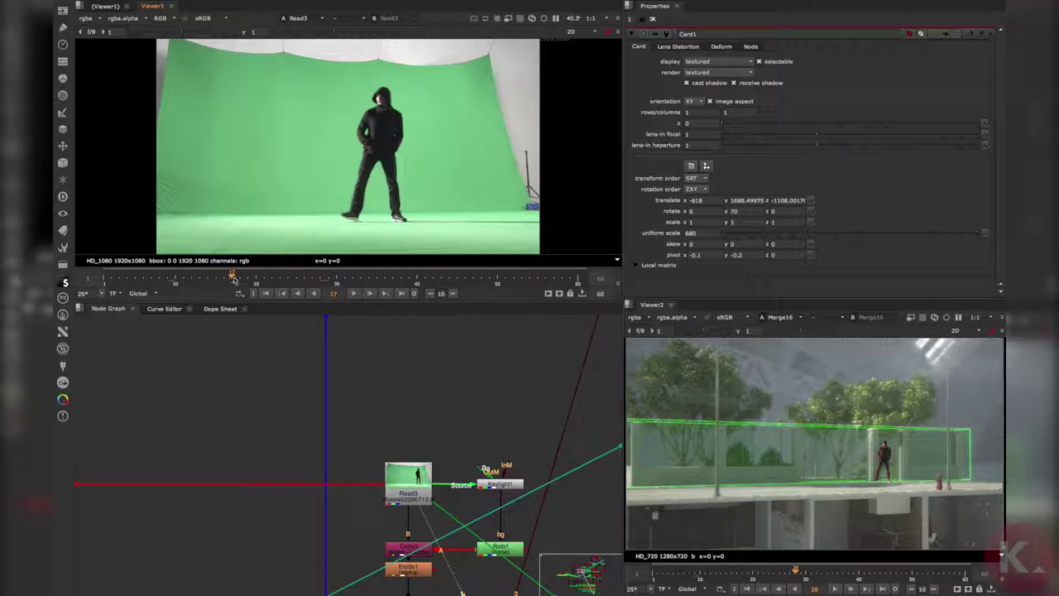
Step: Display successive nodes below Read3 in Viewer1 to check the keying and treatment of the man
{"action": "middle_click_drag", "start_coordinate": [444, 506], "coordinate": [445, 351]}
{"action": "middle_click_drag", "start_coordinate": [438, 501], "coordinate": [422, 453]}
{"action": "left_click", "coordinate": [417, 441]}
{"action": "key", "text": "1"}
{"action": "left_click", "coordinate": [420, 453]}
{"action": "key", "text": "1"}
Step: Display Merge32 in Viewer1, and examine the light edges on the man's body and shoes
{"action": "middle_click_drag", "start_coordinate": [421, 538], "coordinate": [413, 445]}
{"action": "left_click", "coordinate": [411, 409]}
{"action": "key", "text": "1"}
{"action": "mouse_move", "coordinate": [429, 406]}
{"action": "middle_mouse_down"}
{"action": "mouse_move", "coordinate": [410, 423]}
{"action": "mouse_move", "coordinate": [424, 397]}
{"action": "middle_mouse_up"}
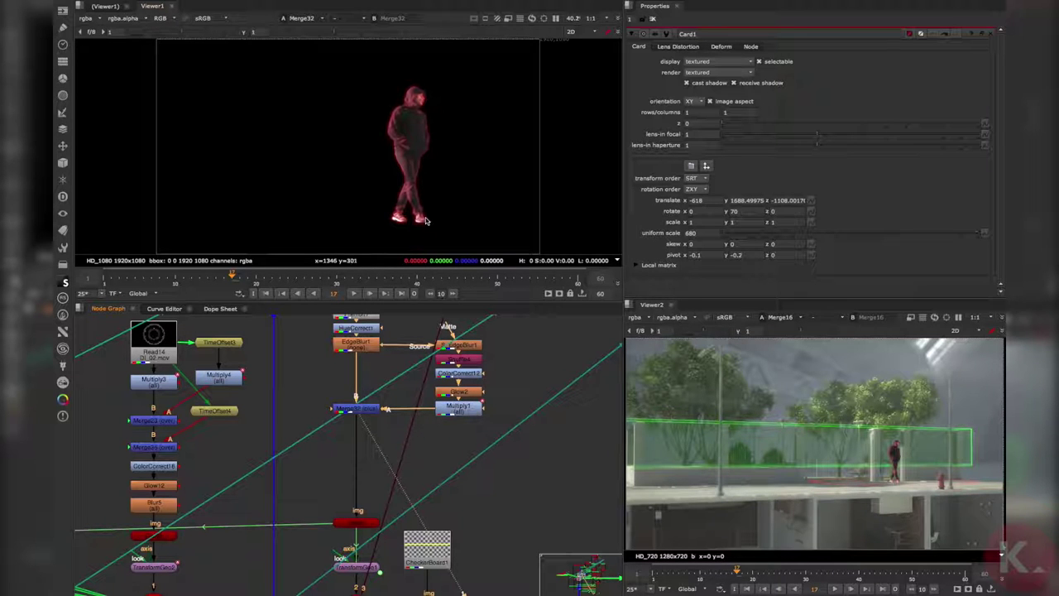
{"action": "middle_click_drag", "start_coordinate": [423, 158], "coordinate": [420, 151]}
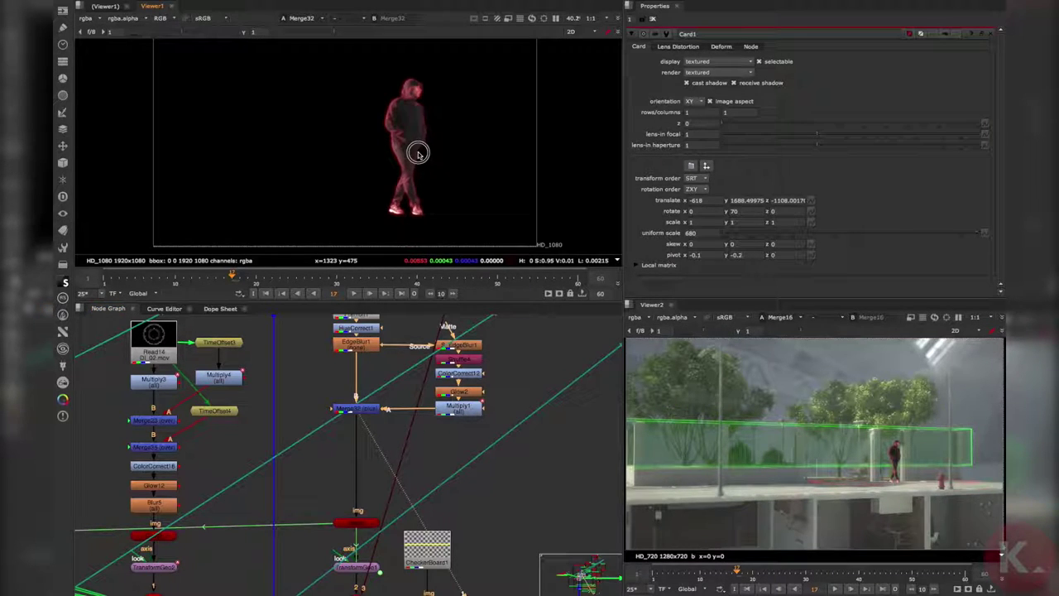
{"action": "middle_click_drag", "start_coordinate": [411, 216], "coordinate": [415, 222]}
Step: Return Viewer1 to the man's ScanlineRender in the 3D point cloud
{"action": "middle_click_drag", "start_coordinate": [386, 517], "coordinate": [424, 455]}
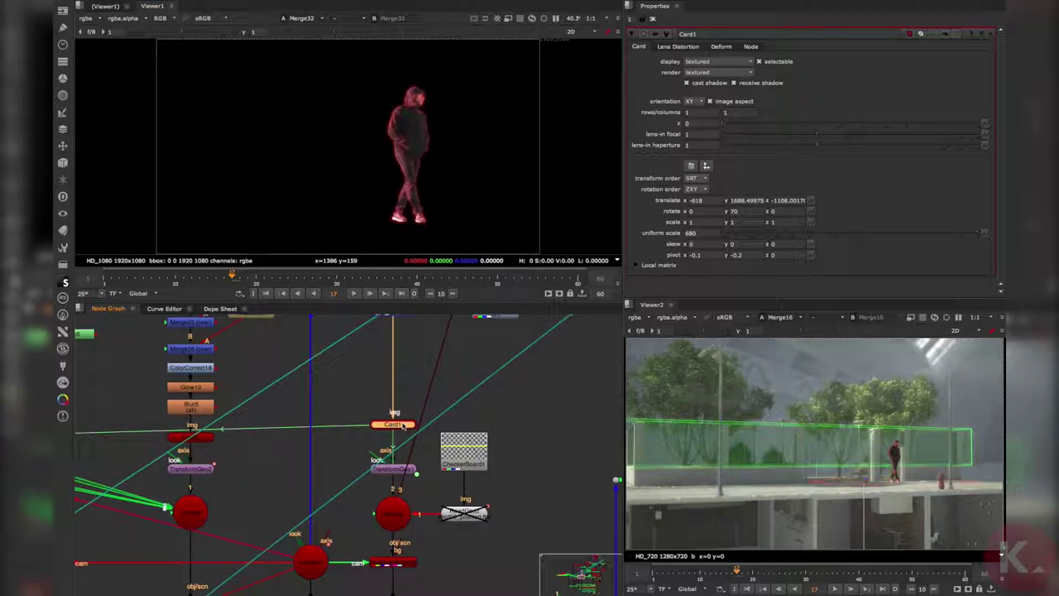
{"action": "key", "text": "1"}
{"action": "scroll", "coordinate": [412, 166], "scroll_direction": "down", "scroll_amount": 5}
{"action": "left_click_drag", "start_coordinate": [306, 181], "coordinate": [377, 222], "text": "ctrl"}
{"action": "scroll", "coordinate": [406, 189], "scroll_direction": "up", "scroll_amount": 4}
{"action": "scroll", "coordinate": [427, 498], "scroll_direction": "down", "scroll_amount": 5}
{"action": "scroll", "coordinate": [433, 501], "scroll_direction": "up", "scroll_amount": 3}
{"action": "left_click", "coordinate": [408, 481]}
{"action": "key", "text": "1"}
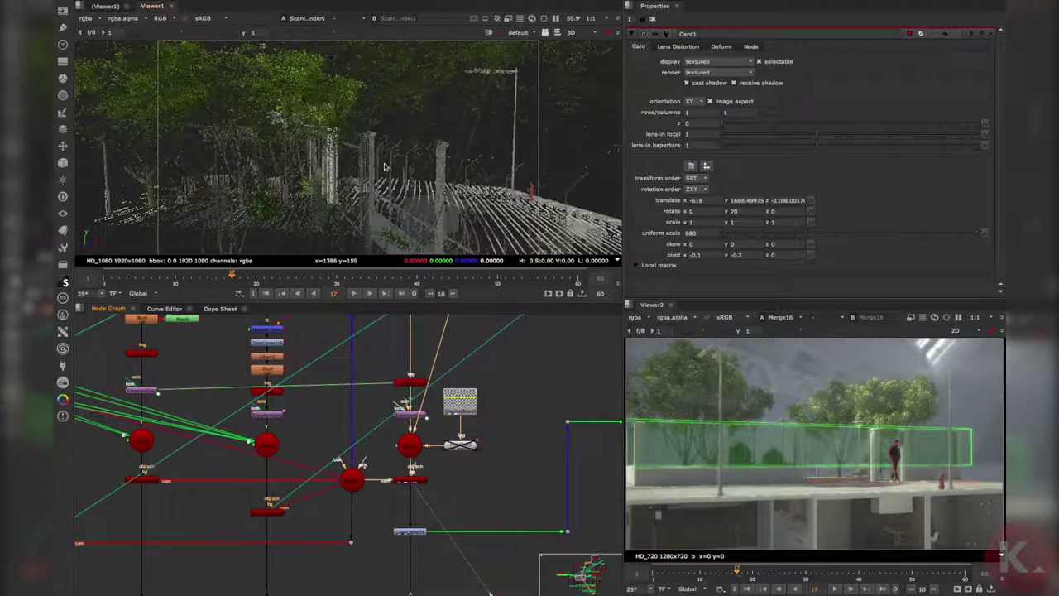
Step: Examine the man's Card1 standing in the point cloud near the fence, and refit the comp image in Viewer2
{"action": "scroll", "coordinate": [384, 166], "scroll_direction": "down", "scroll_amount": 5}
{"action": "left_click_drag", "start_coordinate": [385, 168], "coordinate": [365, 206], "text": "ctrl"}
{"action": "scroll", "coordinate": [318, 190], "scroll_direction": "up", "scroll_amount": 5}
{"action": "middle_click_drag", "start_coordinate": [410, 386], "coordinate": [416, 424]}
{"action": "left_click", "coordinate": [416, 422]}
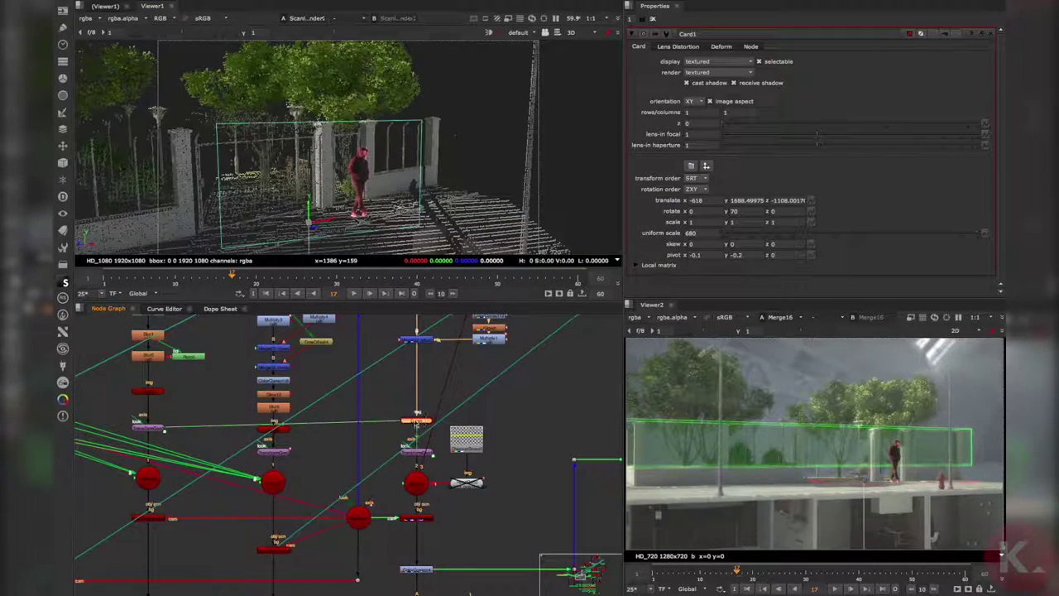
{"action": "left_click_drag", "start_coordinate": [372, 225], "coordinate": [344, 218], "text": "ctrl"}
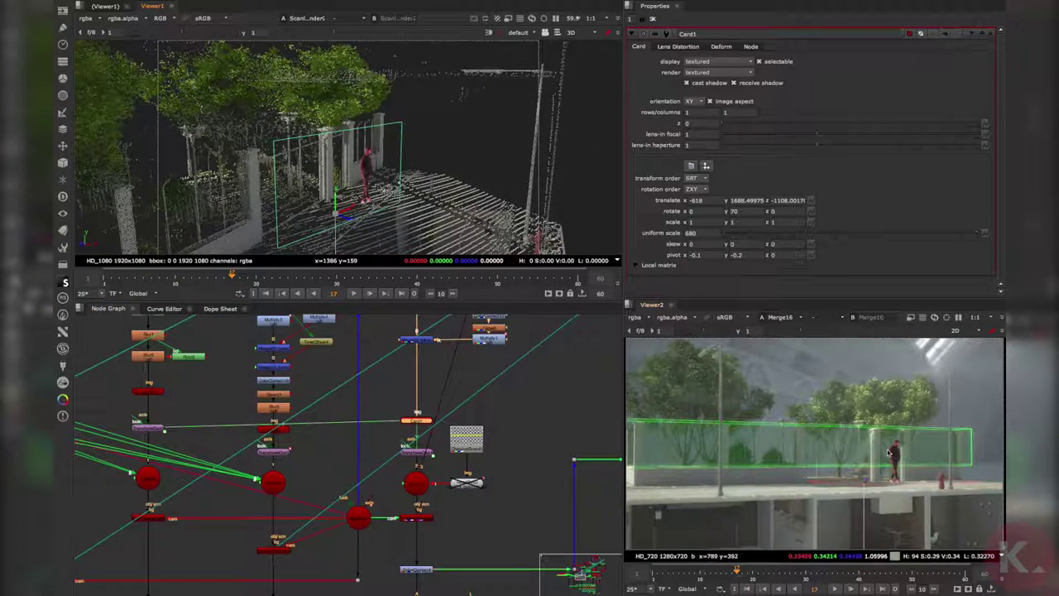
{"action": "scroll", "coordinate": [849, 445], "scroll_direction": "down", "scroll_amount": 5}
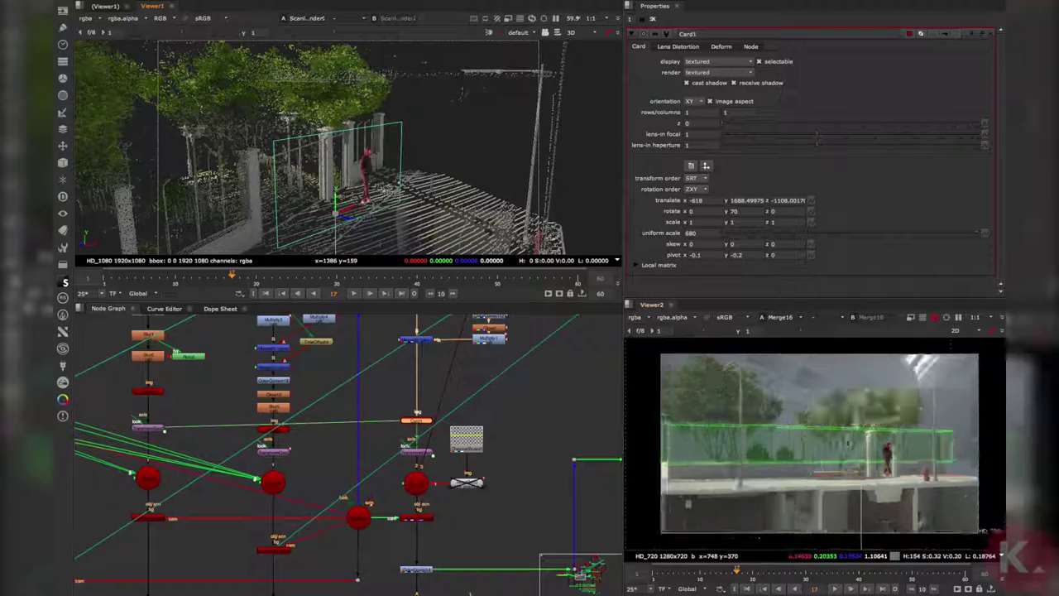
{"action": "key", "text": "f"}
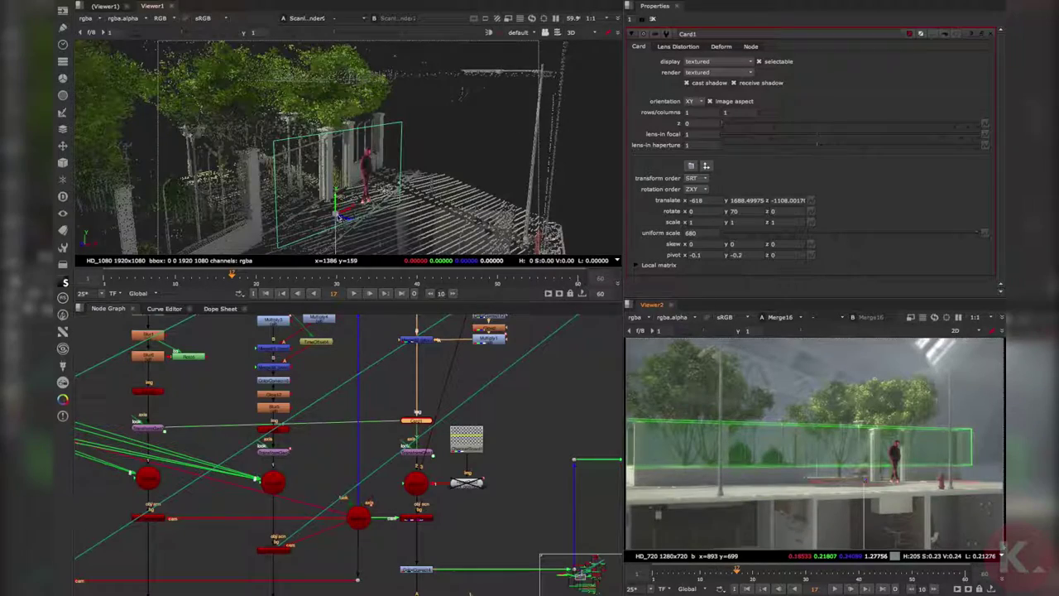
Step: Inspect Card1 against the point cloud from different orbited and preset view directions in Viewer1
{"action": "scroll", "coordinate": [319, 212], "scroll_direction": "up", "scroll_amount": 2}
{"action": "left_click_drag", "start_coordinate": [282, 194], "coordinate": [368, 178], "text": "ctrl"}
{"action": "left_click", "coordinate": [574, 35]}
{"action": "left_click", "coordinate": [589, 66]}
{"action": "scroll", "coordinate": [457, 153], "scroll_direction": "down", "scroll_amount": 5}
{"action": "left_click_drag", "start_coordinate": [457, 152], "coordinate": [414, 146], "text": "ctrl"}
{"action": "left_click", "coordinate": [572, 33]}
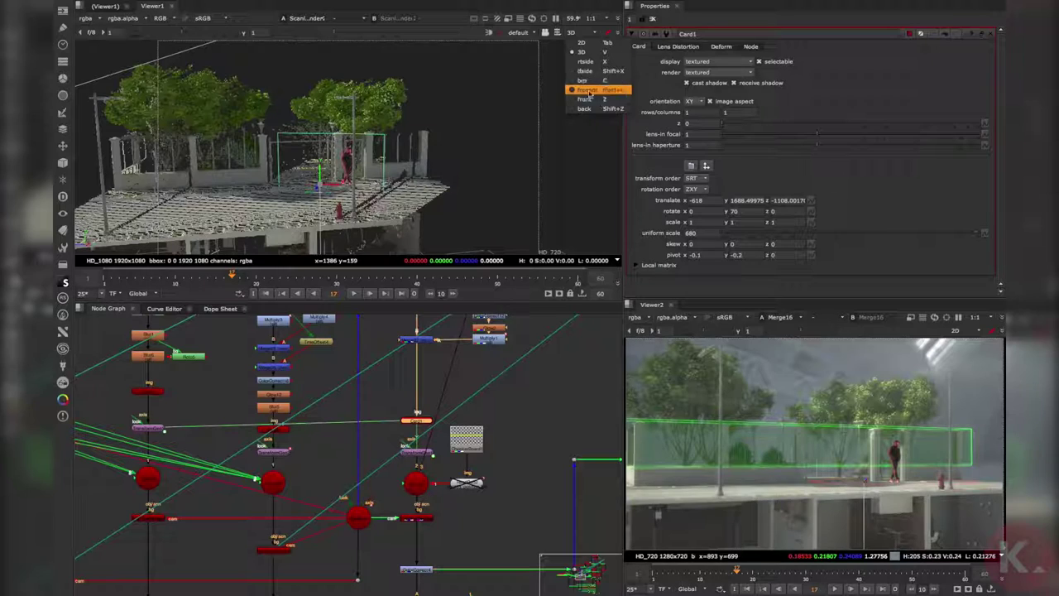
Step: Move Card1 to about X -619, Y 1688.5, Z -761, and scrub Viewer2 to frame 53 to check the man's placement
{"action": "left_click_drag", "start_coordinate": [406, 184], "coordinate": [336, 207], "text": "ctrl"}
{"action": "left_click_drag", "start_coordinate": [352, 152], "coordinate": [271, 163]}
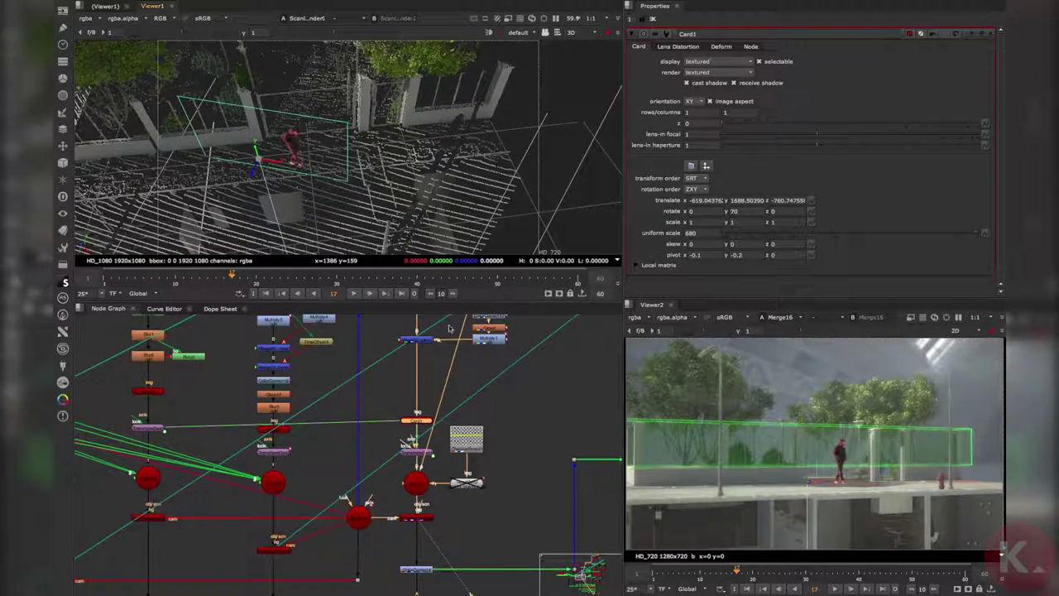
{"action": "left_click", "coordinate": [829, 573]}
{"action": "left_click", "coordinate": [881, 574]}
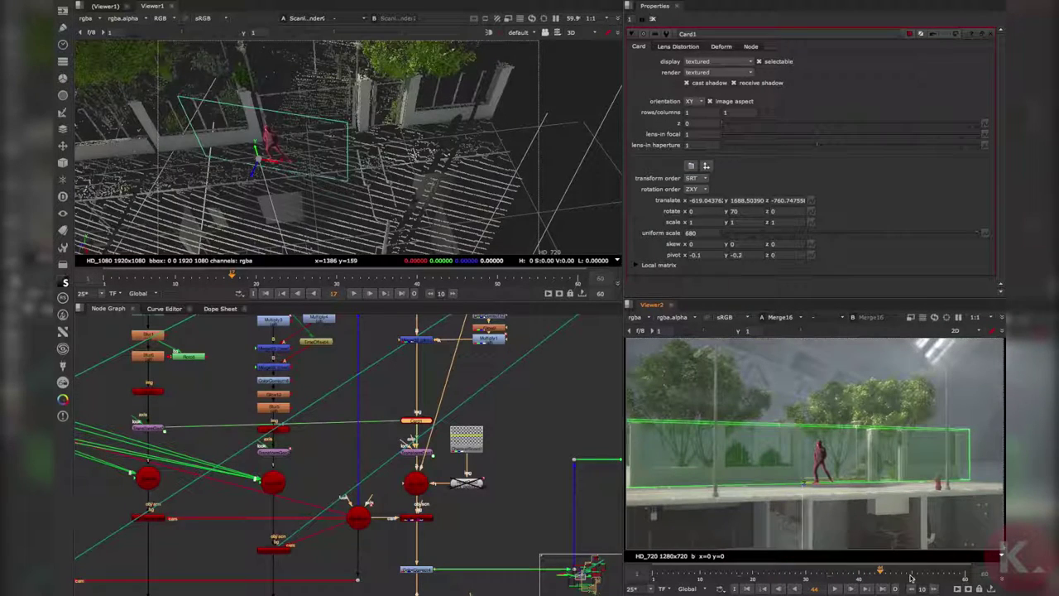
{"action": "left_click_drag", "start_coordinate": [911, 578], "coordinate": [929, 573]}
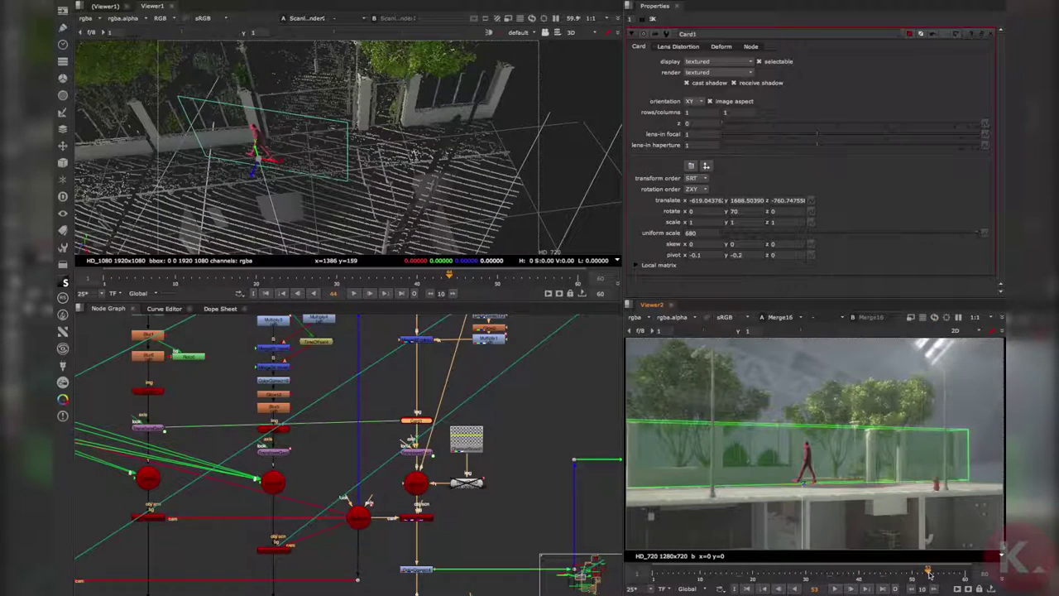
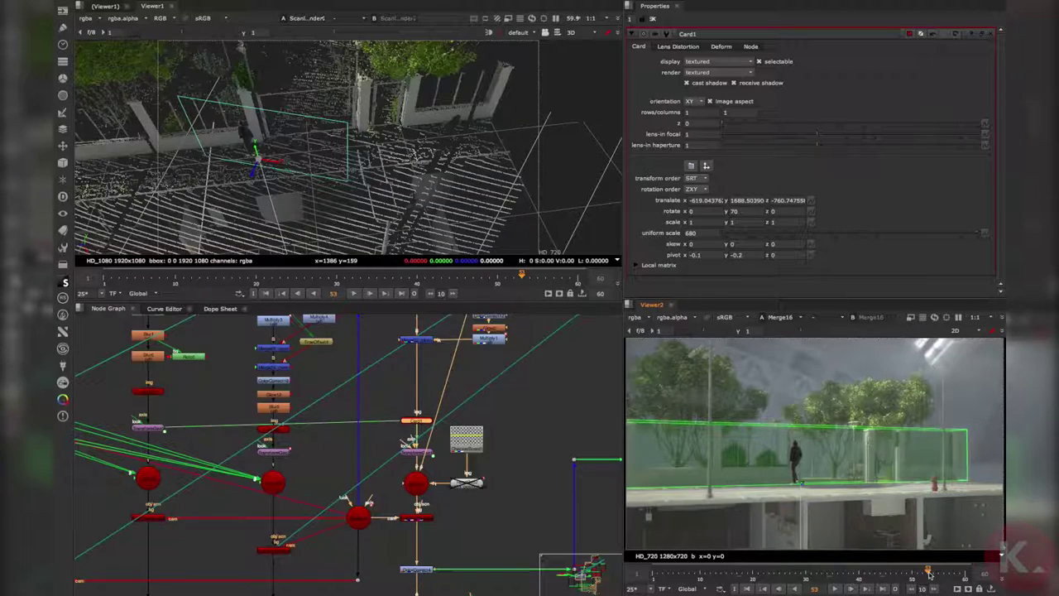
Step: Move Card1 to about X -587, Y 1688.5, Z -724, and return to the lower merge chain in the comp tree
{"action": "scroll", "coordinate": [221, 150], "scroll_direction": "down", "scroll_amount": 3}
{"action": "left_click_drag", "start_coordinate": [220, 150], "coordinate": [343, 210], "text": "ctrl"}
{"action": "scroll", "coordinate": [275, 168], "scroll_direction": "up", "scroll_amount": 5}
{"action": "scroll", "coordinate": [273, 194], "scroll_direction": "down", "scroll_amount": 6}
{"action": "scroll", "coordinate": [321, 198], "scroll_direction": "down", "scroll_amount": 4}
{"action": "scroll", "coordinate": [323, 199], "scroll_direction": "up", "scroll_amount": 3}
{"action": "scroll", "coordinate": [359, 456], "scroll_direction": "down", "scroll_amount": 3}
{"action": "scroll", "coordinate": [359, 456], "scroll_direction": "up", "scroll_amount": 5}
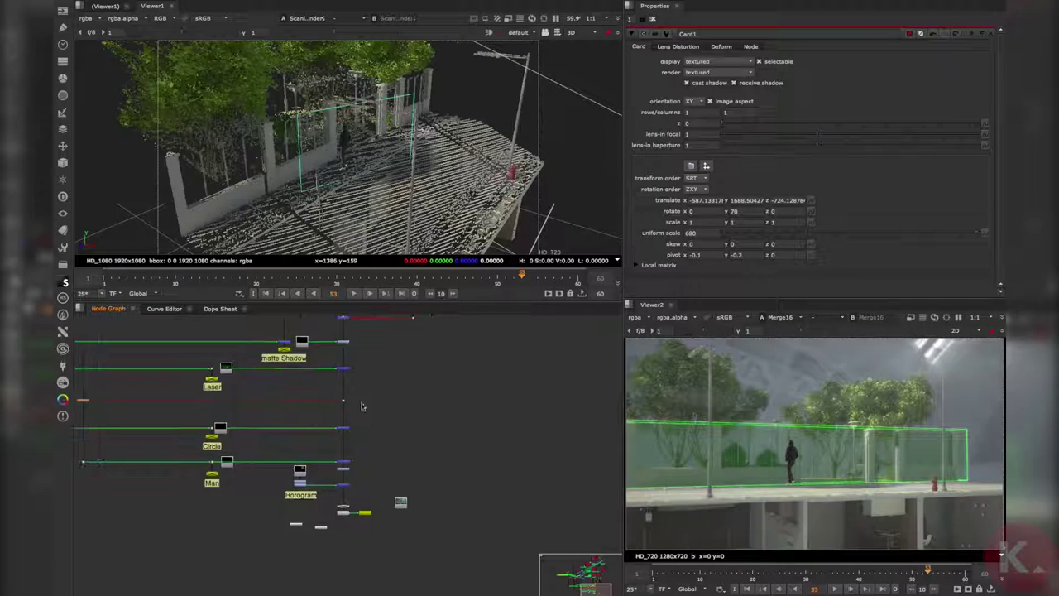
Step: Switch to the empty Nuke session and bring up the dialog for opening a script
{"action": "middle_click_drag", "start_coordinate": [379, 442], "coordinate": [401, 431]}
{"action": "key", "text": "super+Tab"}
{"action": "key", "text": "super+Tab"}
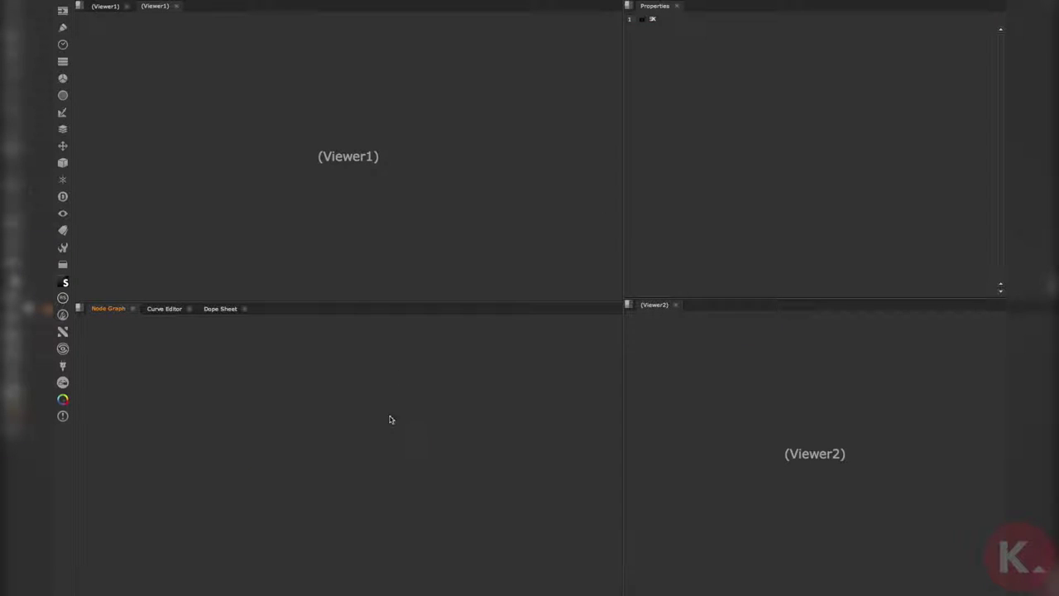
{"action": "key", "text": "super+o"}
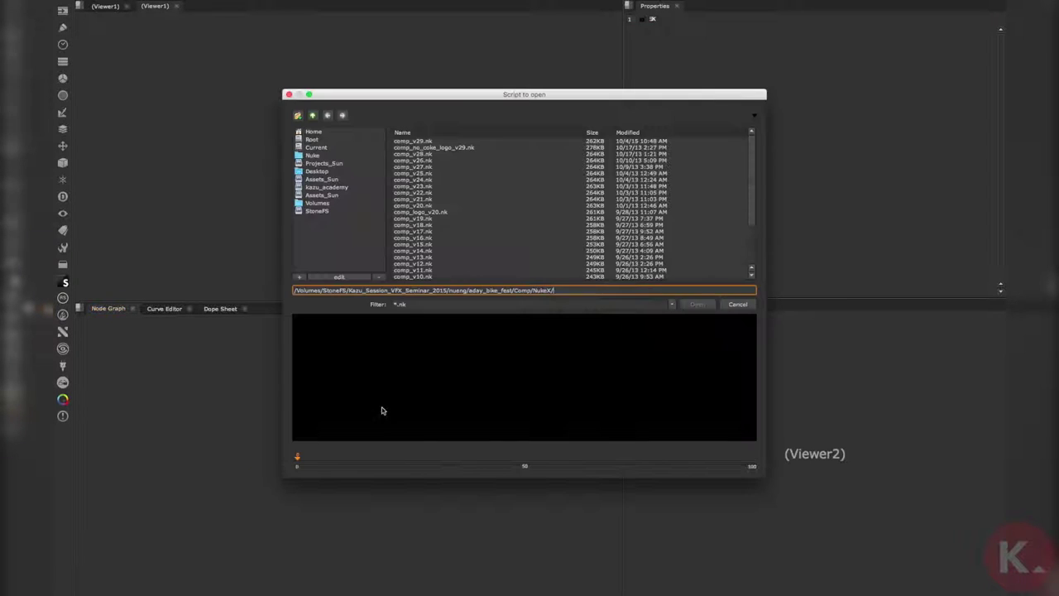
{"action": "left_click", "coordinate": [312, 115]}
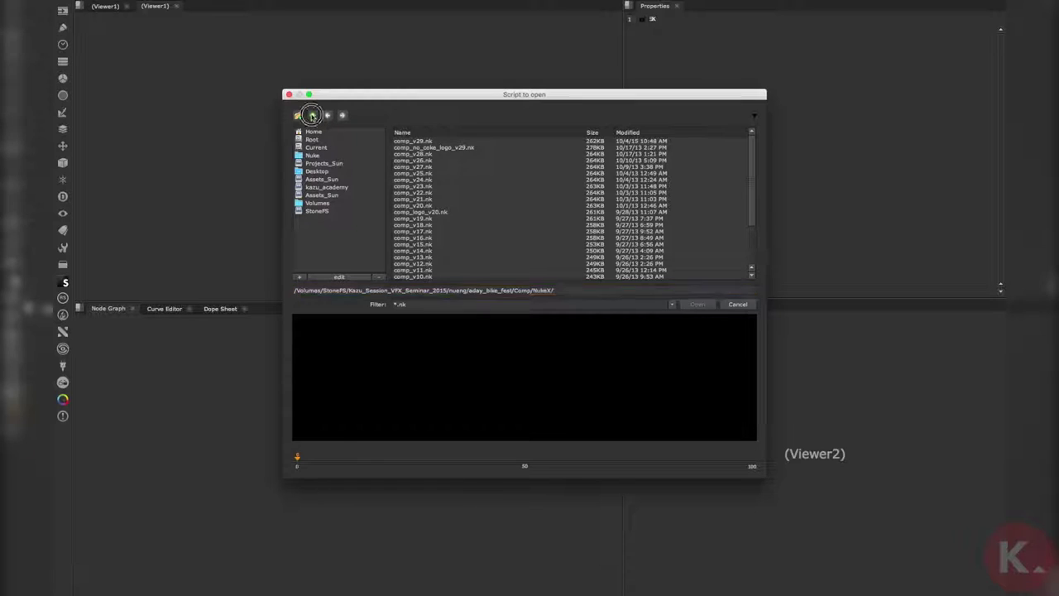
{"action": "left_click", "coordinate": [311, 115]}
{"action": "left_click", "coordinate": [428, 133]}
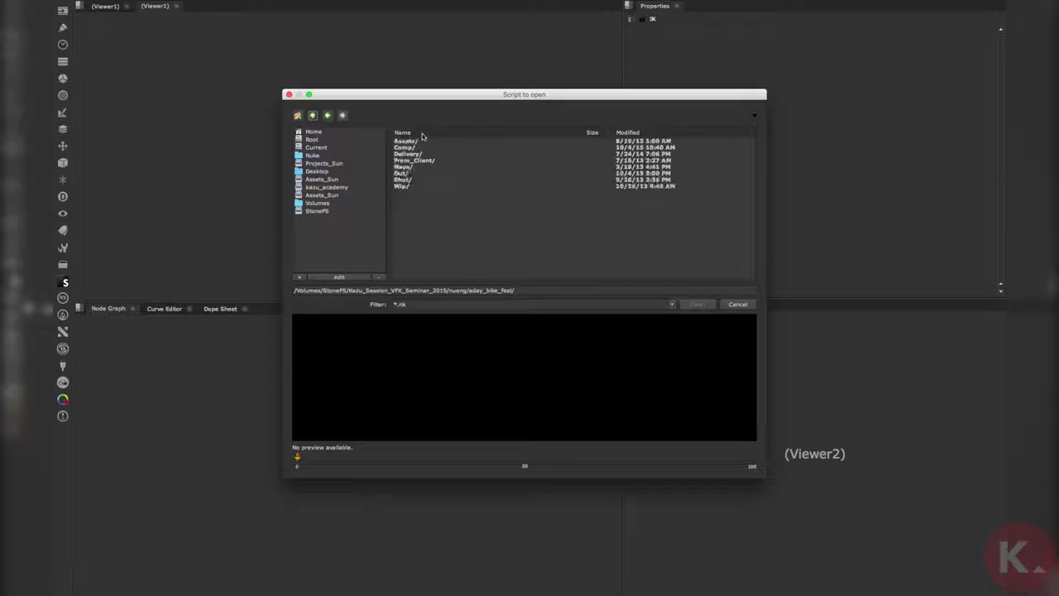
{"action": "left_click", "coordinate": [327, 113]}
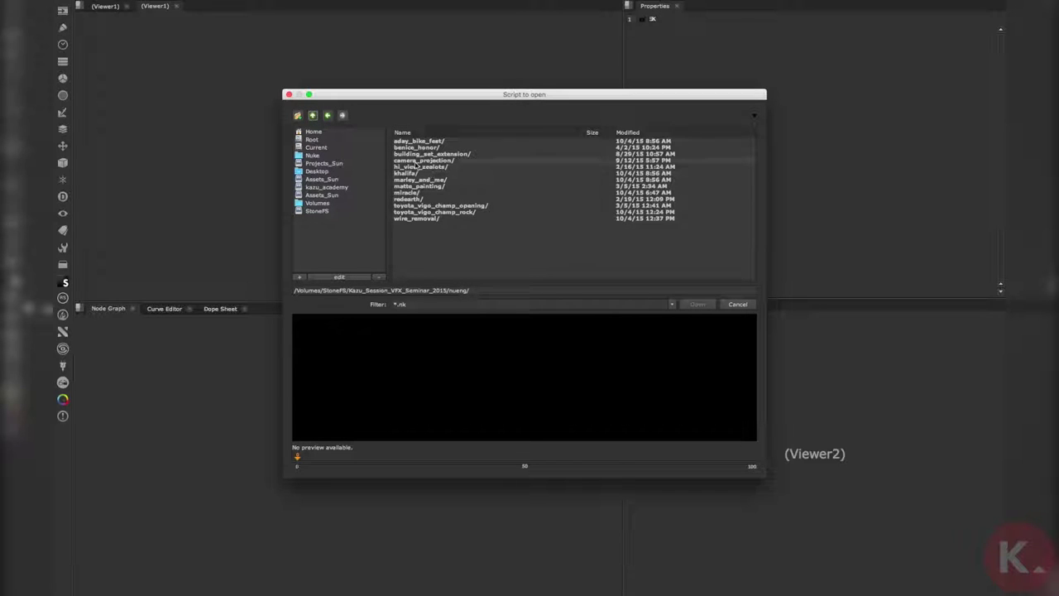
{"action": "left_click", "coordinate": [331, 155]}
{"action": "left_click", "coordinate": [313, 139]}
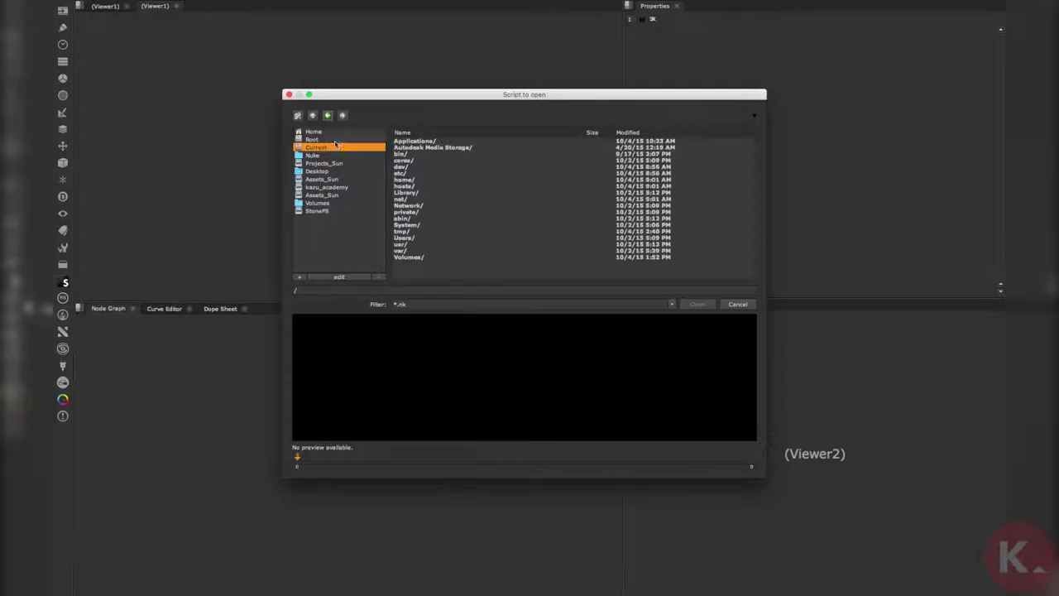
Step: Browse from the Desktop seminar folder to hi_view_zealots/Comp/NukeX in the script-opening dialog
{"action": "left_click", "coordinate": [322, 170]}
{"action": "double_click", "coordinate": [432, 142]}
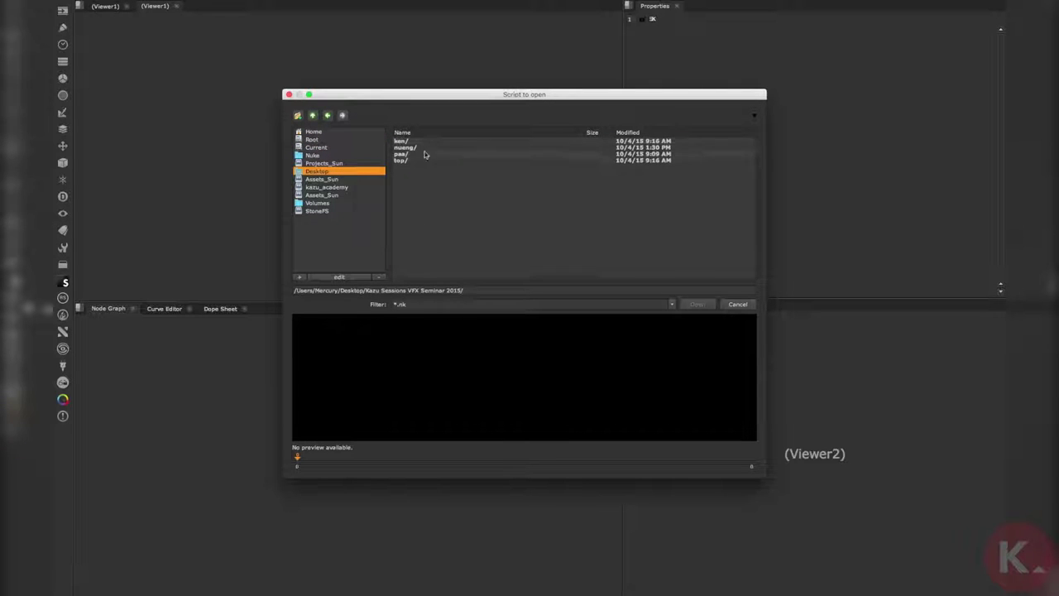
{"action": "double_click", "coordinate": [423, 151]}
{"action": "double_click", "coordinate": [422, 141]}
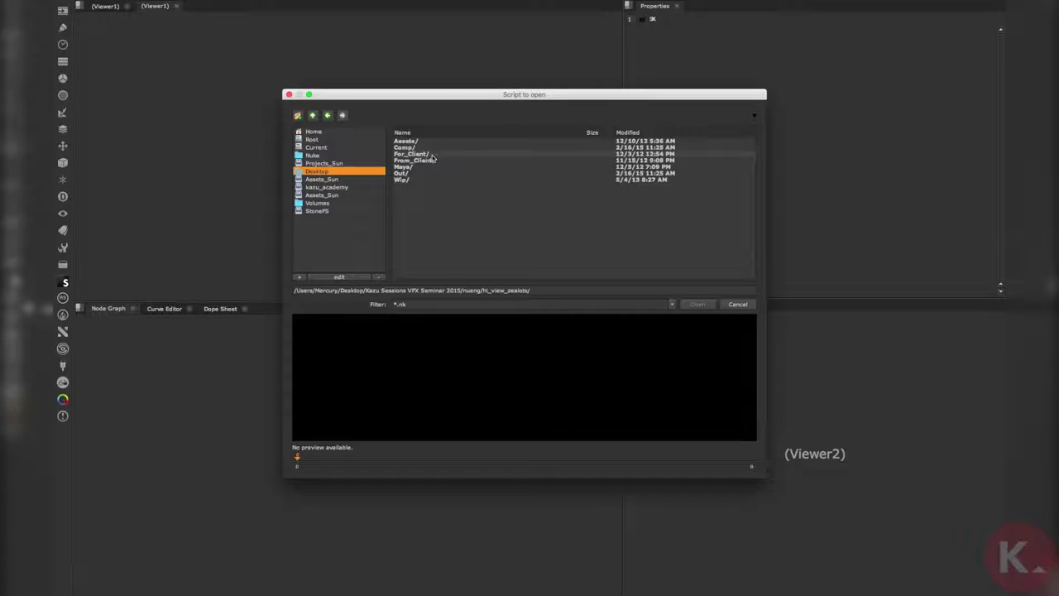
{"action": "double_click", "coordinate": [417, 147]}
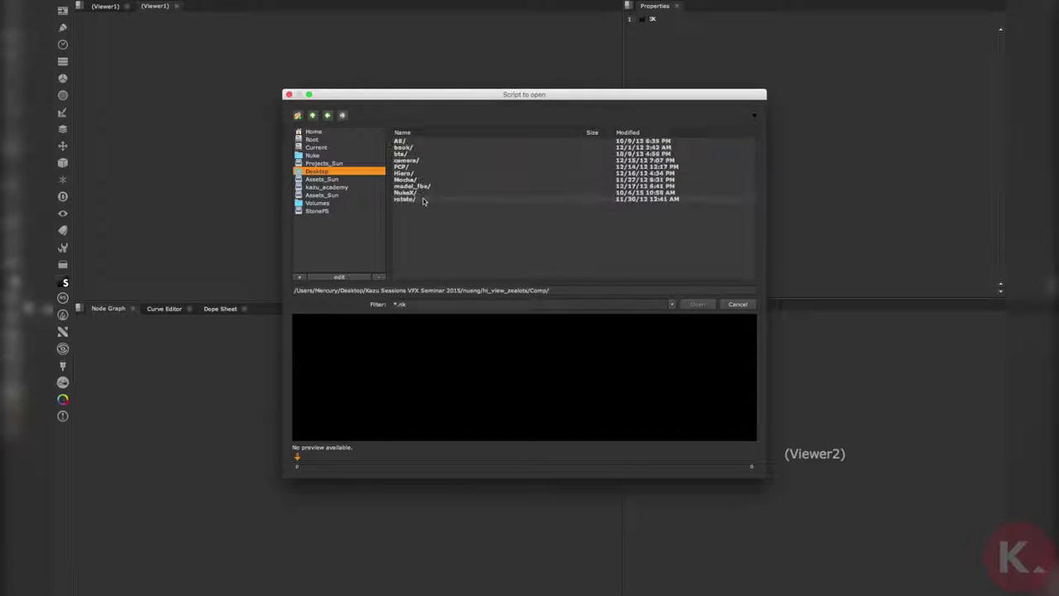
{"action": "double_click", "coordinate": [416, 192]}
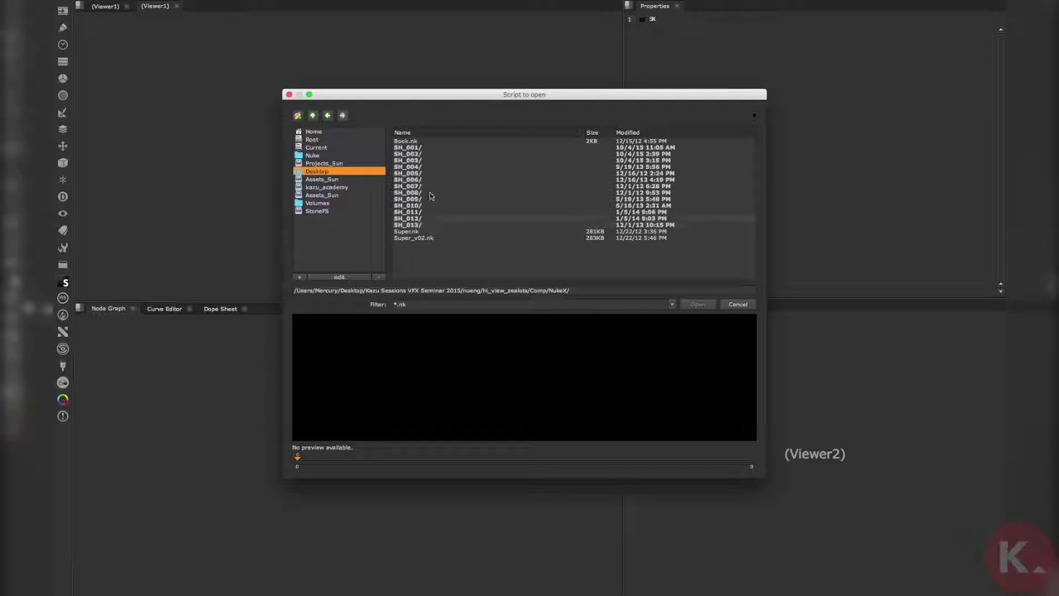
Step: Switch to Finder and check the SH_002 folder for the newest version of the shot's script
{"action": "key", "text": "super+Tab"}
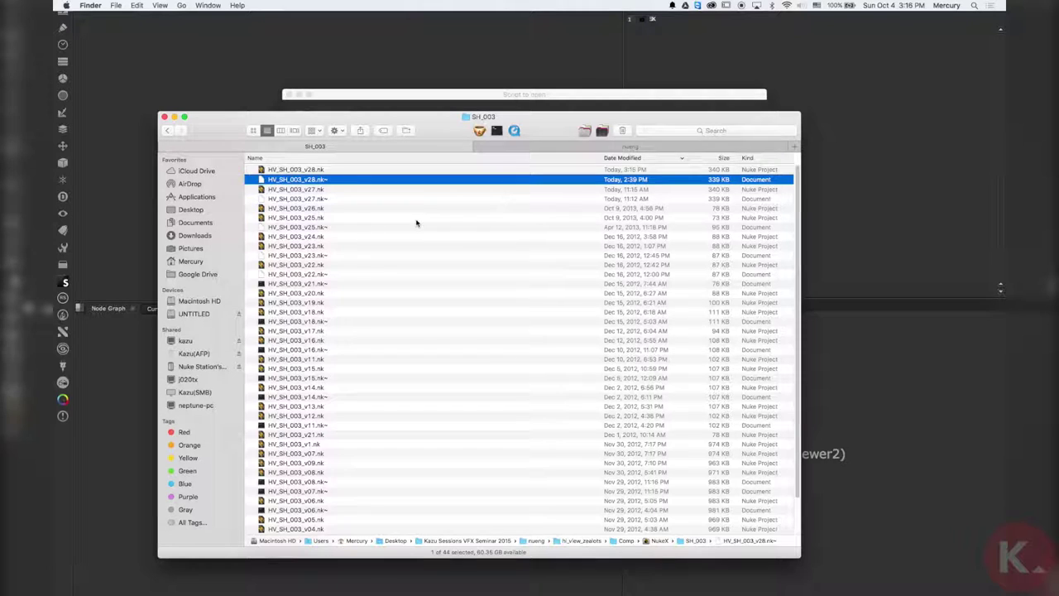
{"action": "key", "text": "super+Up"}
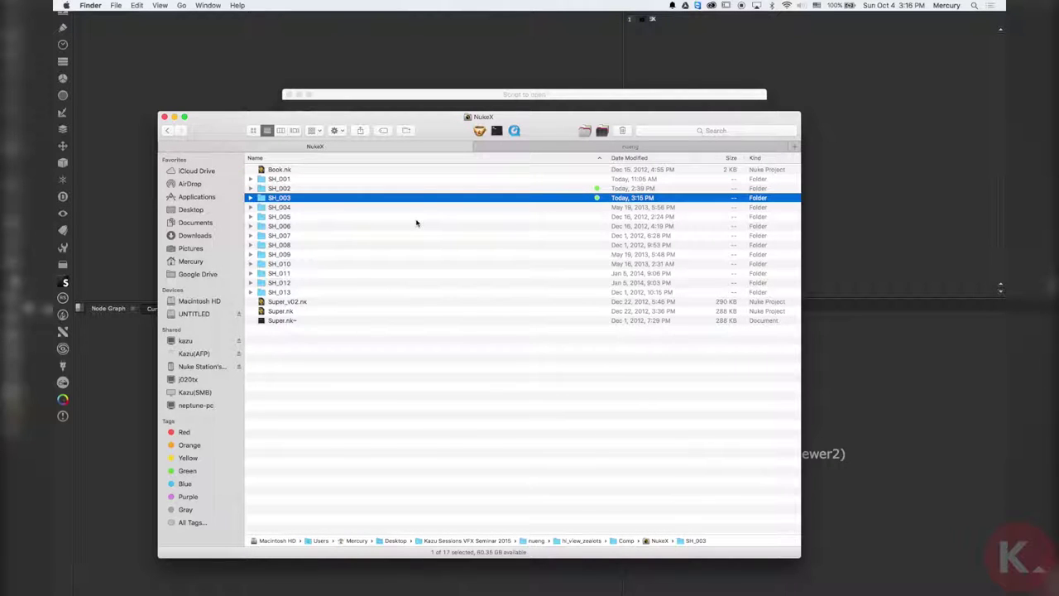
{"action": "left_click", "coordinate": [381, 189]}
{"action": "double_click", "coordinate": [374, 189]}
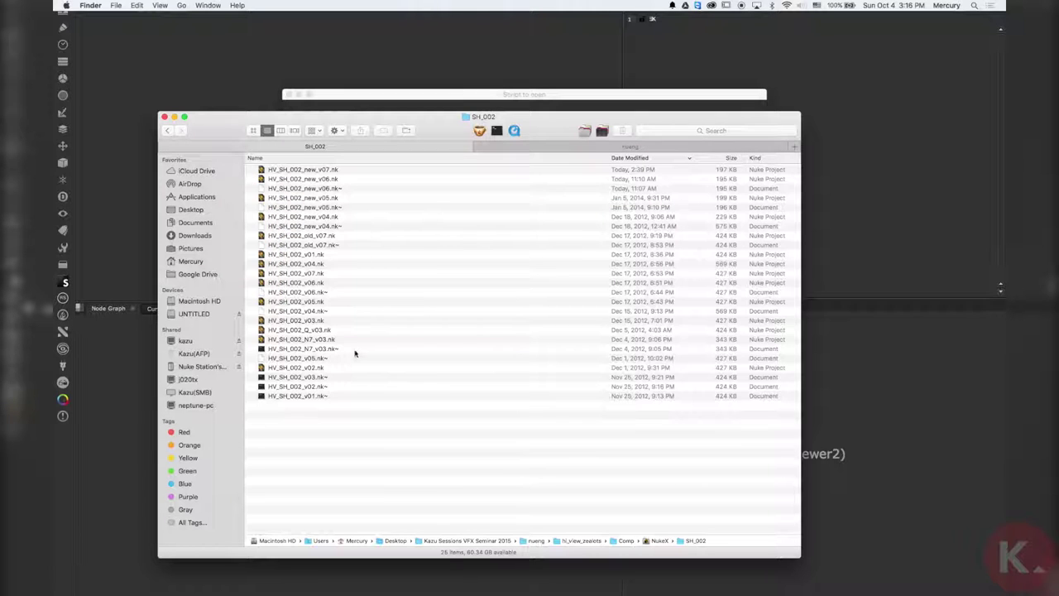
{"action": "left_click", "coordinate": [338, 171]}
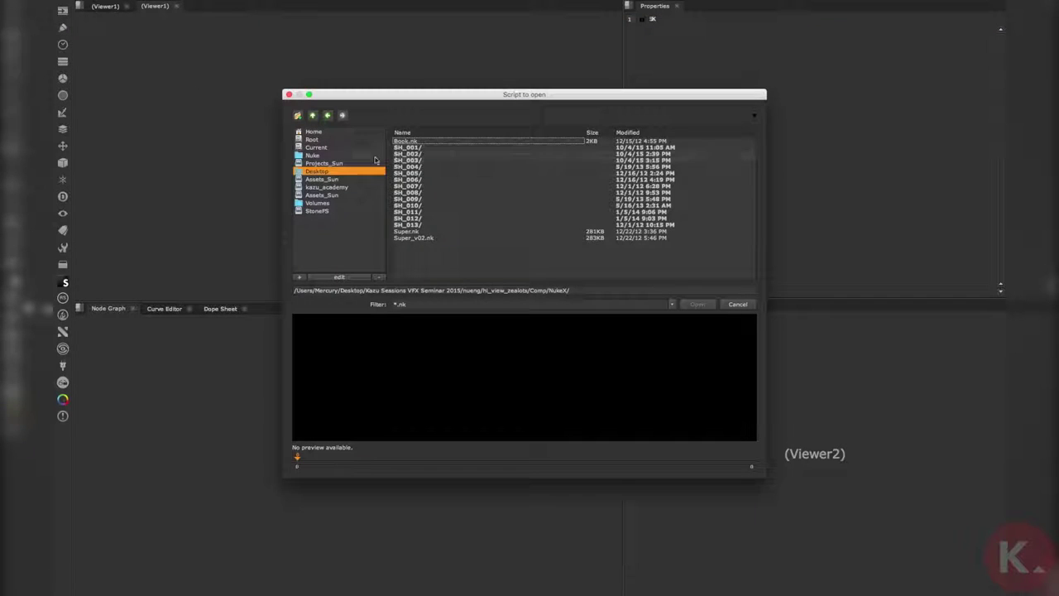
Step: In Nuke, sort the SH_002 folder by modified date and open HV_SH_002_new_v07.nk
{"action": "left_click", "coordinate": [408, 154]}
{"action": "double_click", "coordinate": [414, 154]}
{"action": "left_click", "coordinate": [654, 132]}
{"action": "left_click", "coordinate": [654, 132]}
{"action": "double_click", "coordinate": [456, 142]}
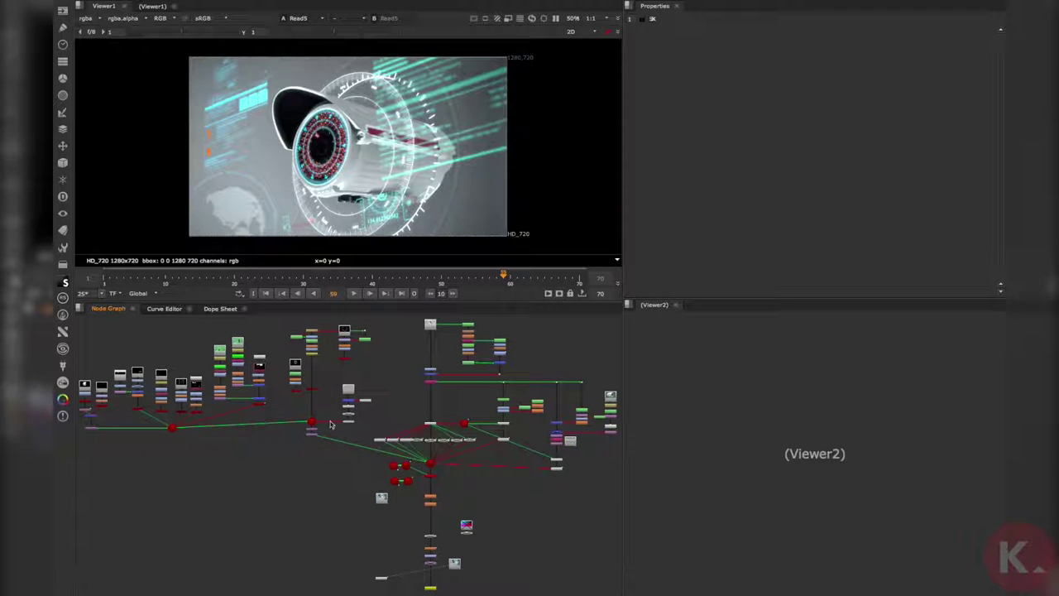
Step: Survey the SH_002 comp tree and show the Read3 security camera still in Viewer1
{"action": "scroll", "coordinate": [338, 434], "scroll_direction": "down", "scroll_amount": 4}
{"action": "middle_click_drag", "start_coordinate": [337, 449], "coordinate": [308, 410]}
{"action": "scroll", "coordinate": [307, 407], "scroll_direction": "up", "scroll_amount": 4}
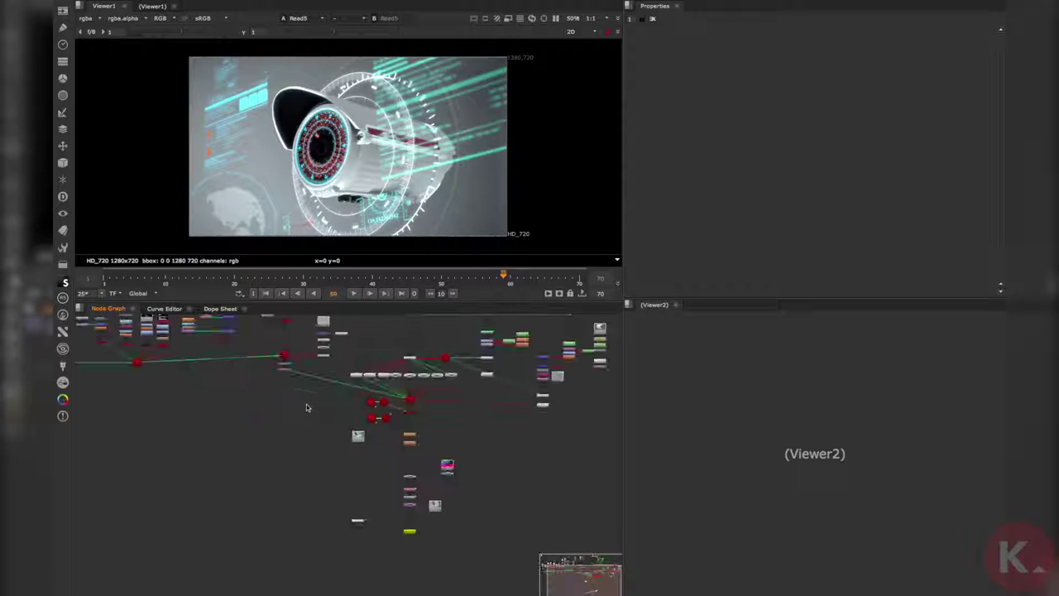
{"action": "key", "text": "f"}
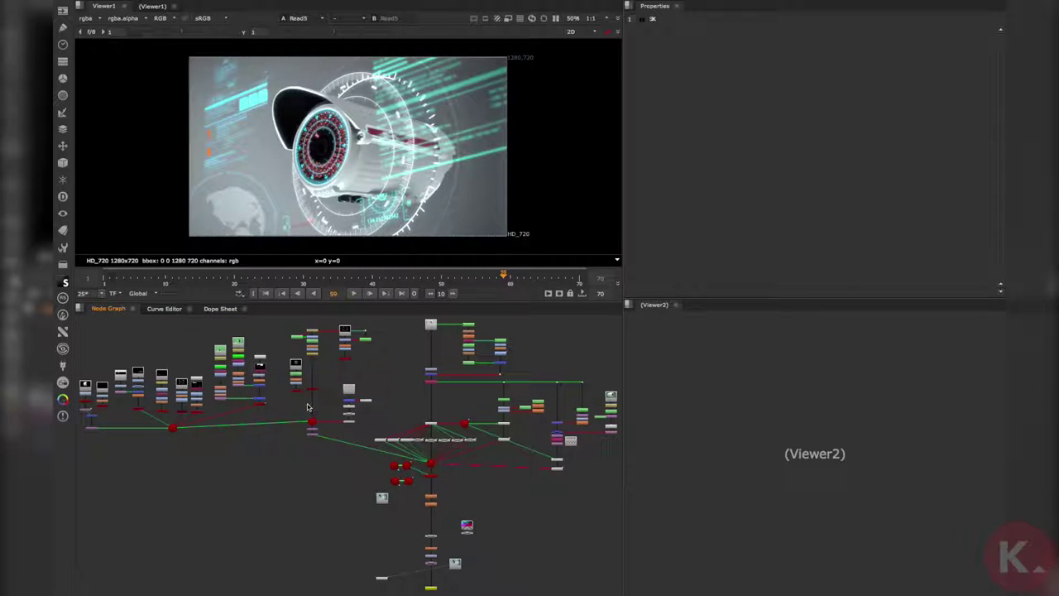
{"action": "scroll", "coordinate": [353, 404], "scroll_direction": "down", "scroll_amount": 4}
{"action": "middle_click_drag", "start_coordinate": [352, 404], "coordinate": [286, 414]}
{"action": "scroll", "coordinate": [303, 395], "scroll_direction": "up", "scroll_amount": 6}
{"action": "left_click", "coordinate": [362, 343]}
{"action": "key", "text": "1"}
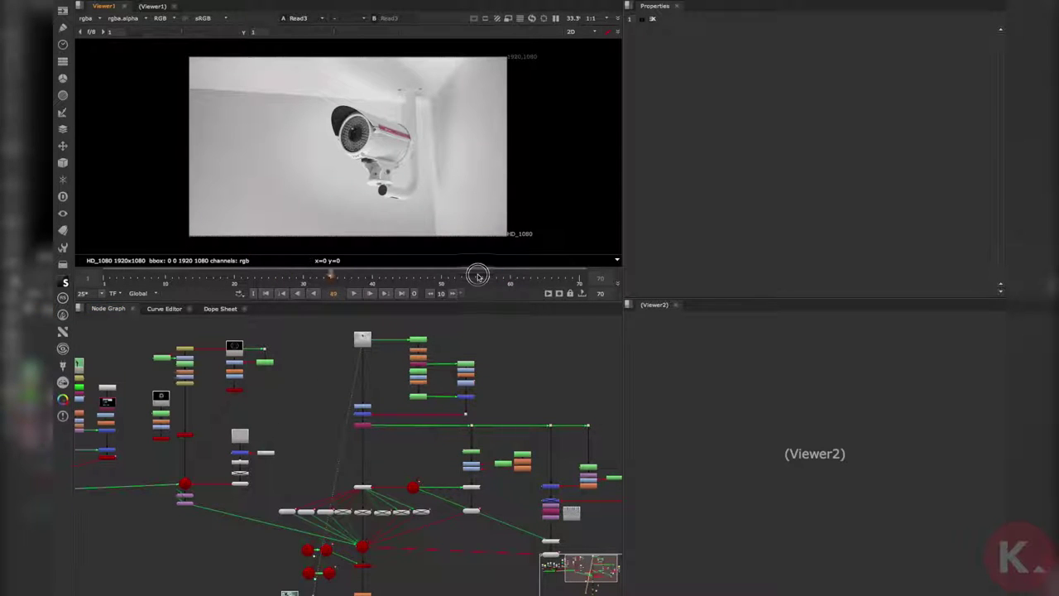
Step: Scrub to frame 8 and examine the Read3 source image Hiview00091786.tif and its Roto branch
{"action": "left_click", "coordinate": [367, 276]}
{"action": "scroll", "coordinate": [360, 340], "scroll_direction": "up", "scroll_amount": 6}
{"action": "left_click", "coordinate": [373, 351]}
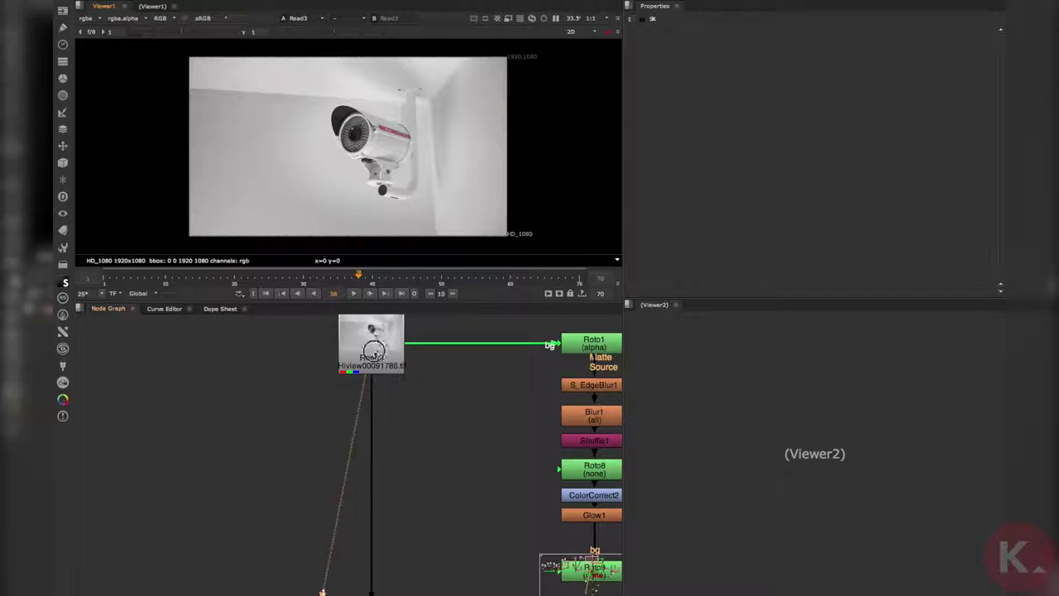
{"action": "left_click_drag", "start_coordinate": [130, 276], "coordinate": [152, 283]}
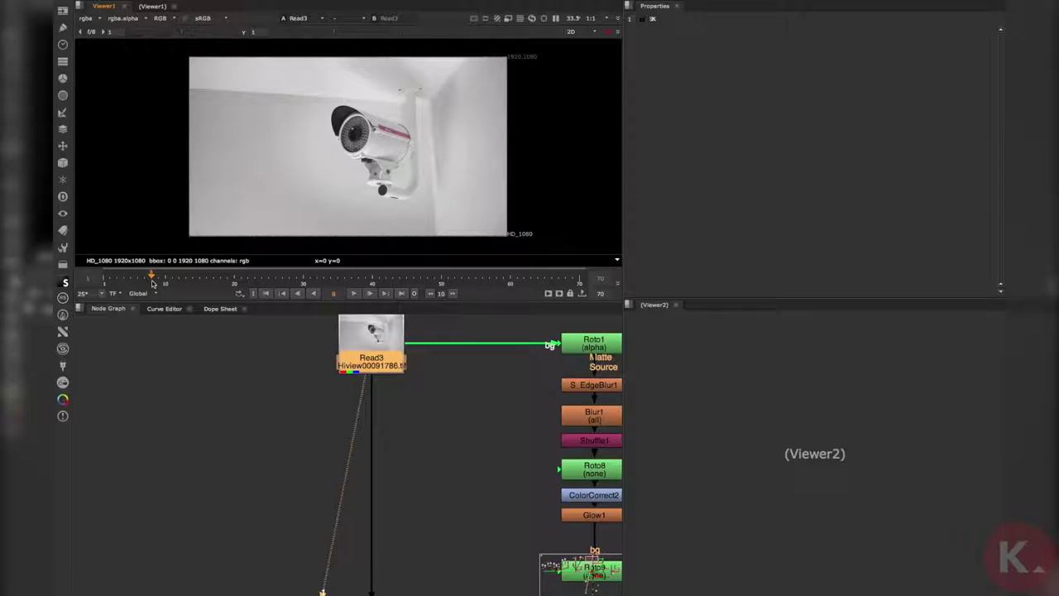
{"action": "scroll", "coordinate": [197, 388], "scroll_direction": "down", "scroll_amount": 5}
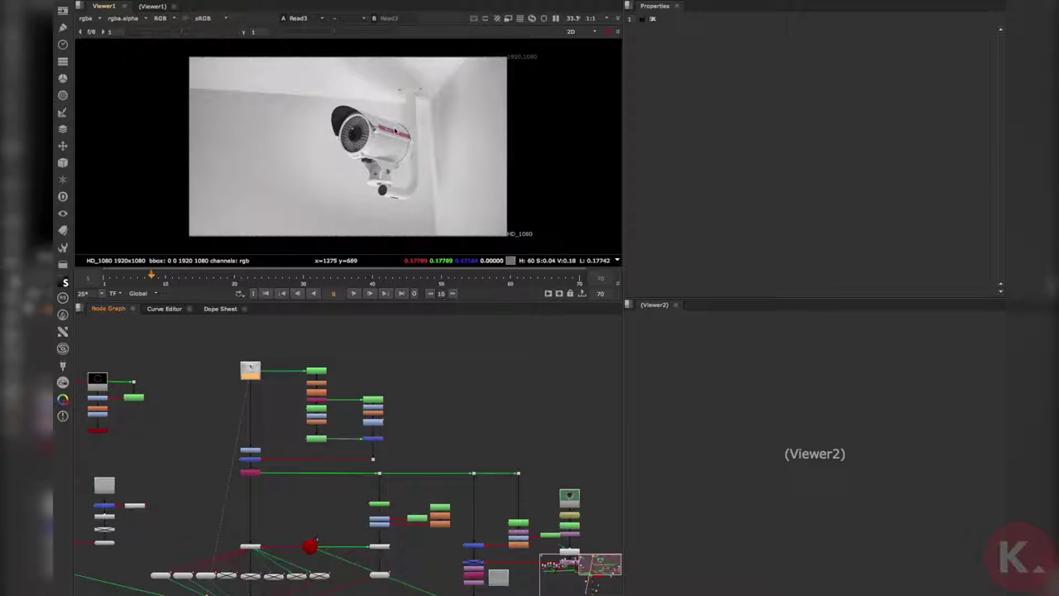
{"action": "scroll", "coordinate": [397, 151], "scroll_direction": "up", "scroll_amount": 2}
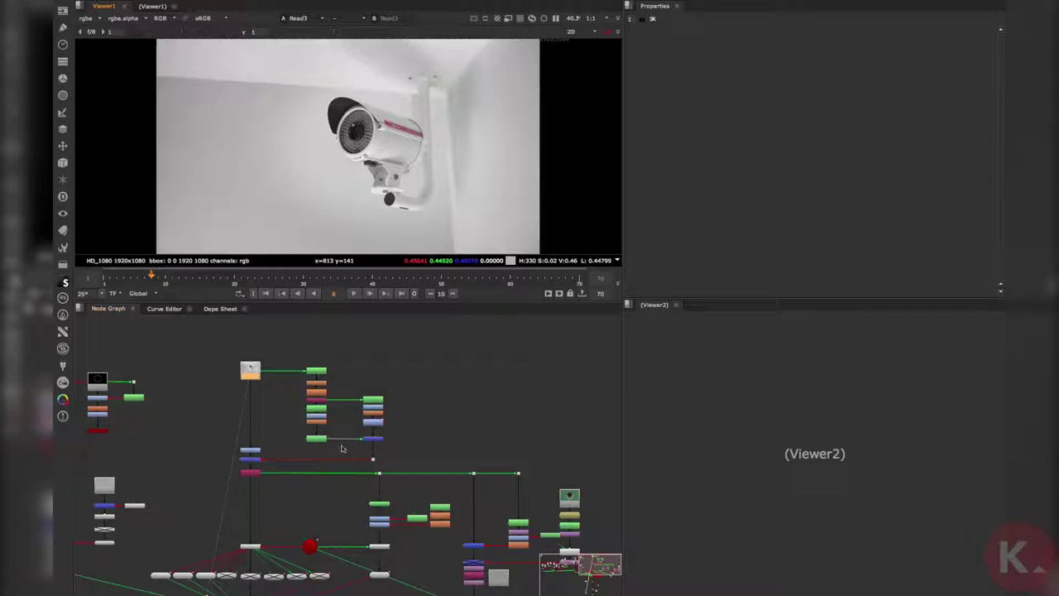
Step: Show the ScanlineRender output below the Scene node in Viewer1
{"action": "scroll", "coordinate": [357, 447], "scroll_direction": "down", "scroll_amount": 4}
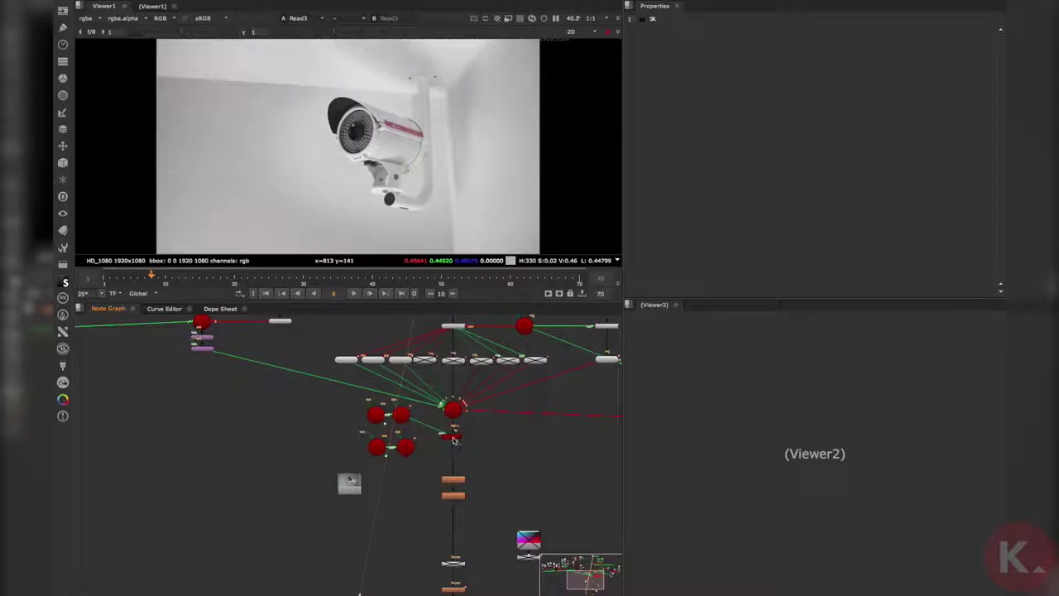
{"action": "left_click", "coordinate": [455, 437]}
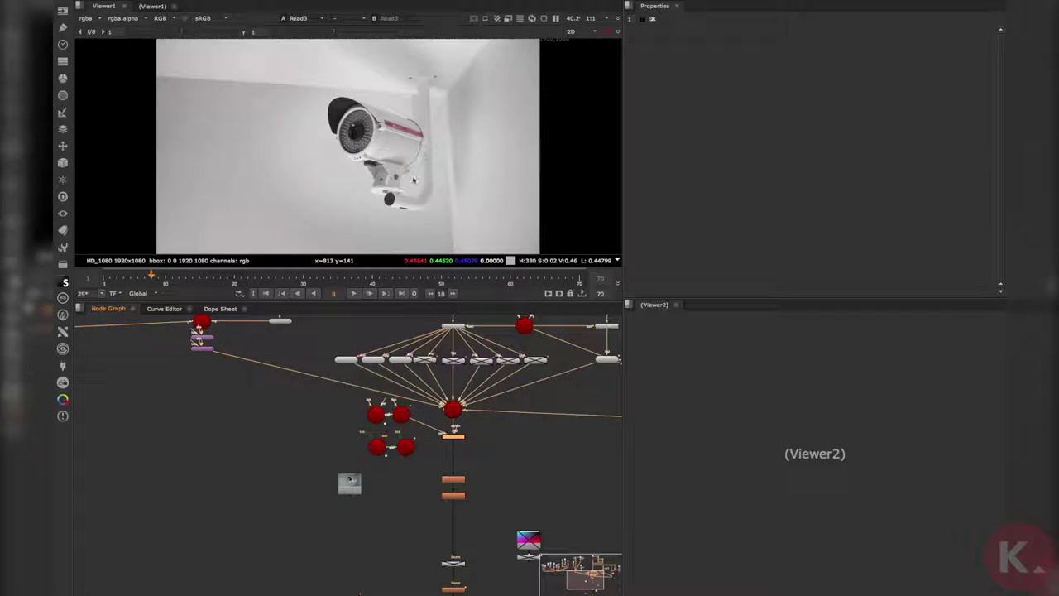
{"action": "left_click", "coordinate": [548, 474]}
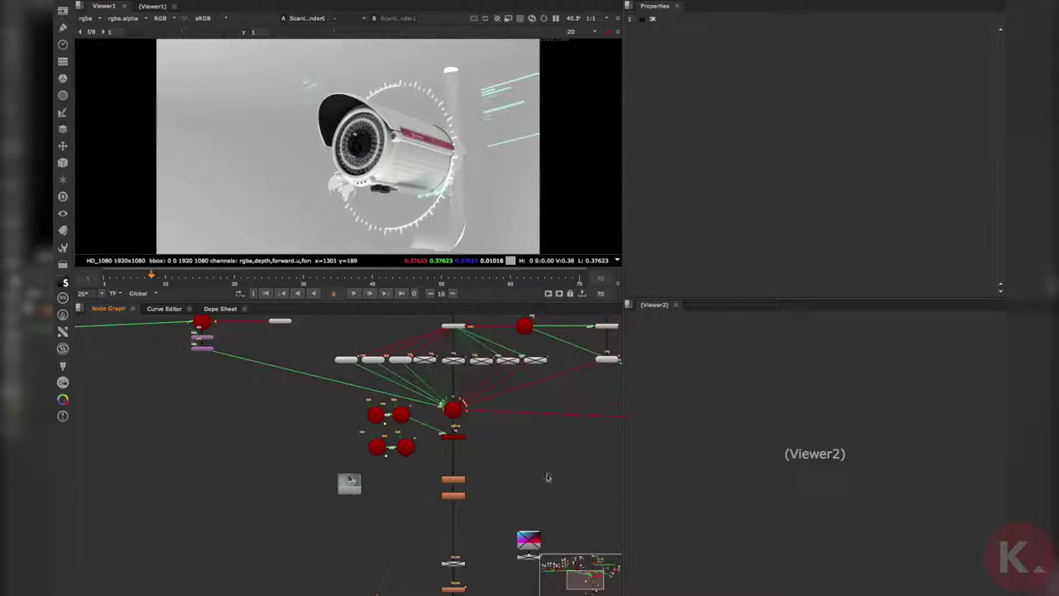
{"action": "key", "text": "s"}
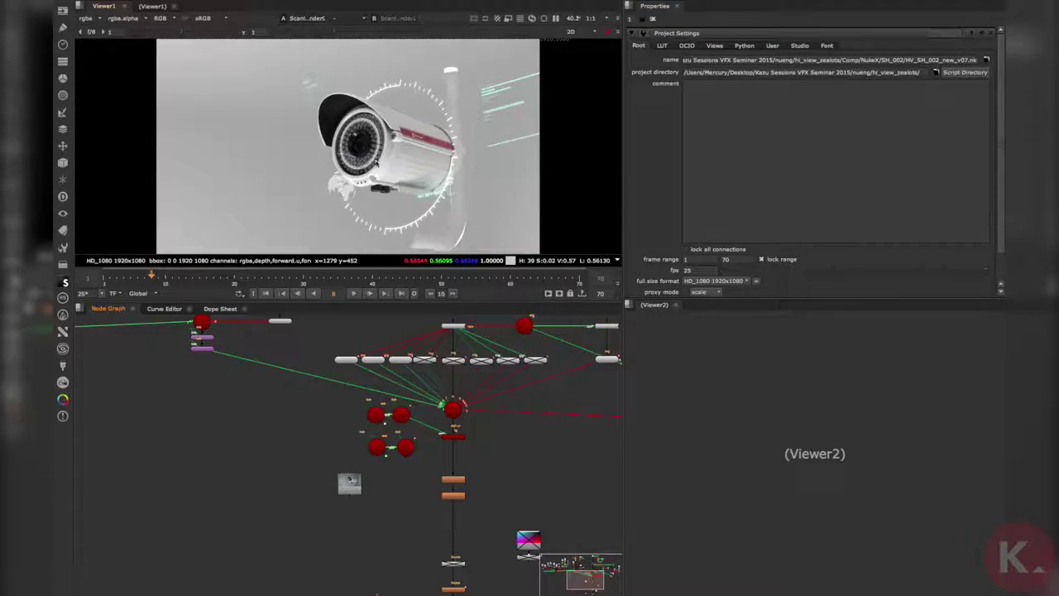
Step: Switch Viewer1 to the 3D view and examine the projected security camera geometry and rings from several angles
{"action": "key", "text": "Tab"}
{"action": "scroll", "coordinate": [377, 162], "scroll_direction": "down", "scroll_amount": 5}
{"action": "left_click_drag", "start_coordinate": [376, 162], "coordinate": [536, 153], "text": "ctrl"}
{"action": "scroll", "coordinate": [311, 151], "scroll_direction": "up", "scroll_amount": 5}
{"action": "scroll", "coordinate": [311, 151], "scroll_direction": "up", "scroll_amount": 5}
{"action": "left_click", "coordinate": [338, 120]}
{"action": "scroll", "coordinate": [353, 141], "scroll_direction": "down", "scroll_amount": 5}
{"action": "scroll", "coordinate": [337, 119], "scroll_direction": "up", "scroll_amount": 5}
{"action": "scroll", "coordinate": [337, 118], "scroll_direction": "down", "scroll_amount": 5}
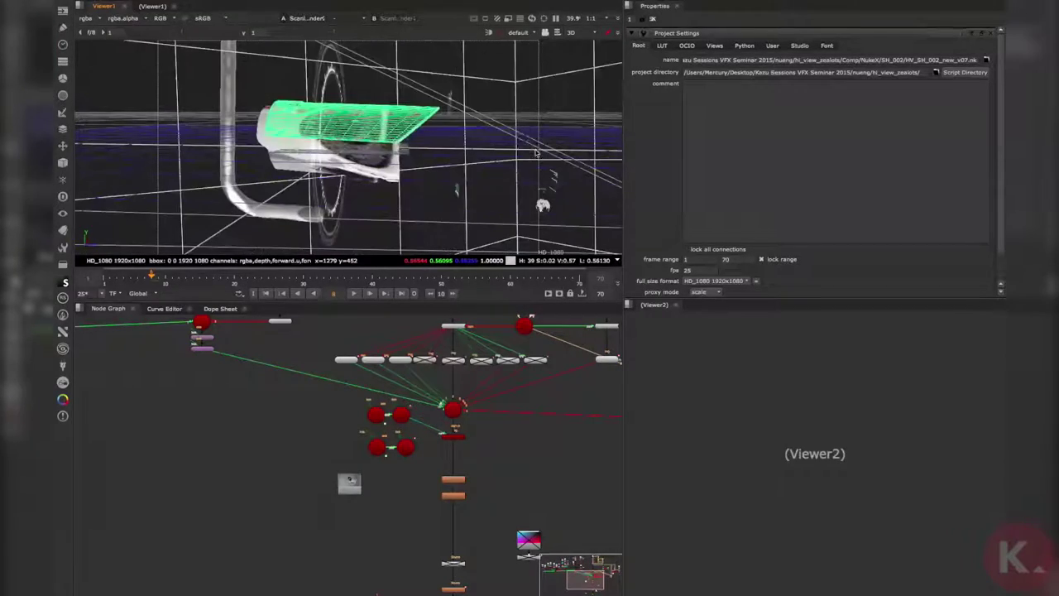
{"action": "left_click", "coordinate": [141, 148]}
{"action": "scroll", "coordinate": [324, 174], "scroll_direction": "up", "scroll_amount": 5}
{"action": "left_click_drag", "start_coordinate": [324, 175], "coordinate": [315, 138], "text": "ctrl"}
{"action": "scroll", "coordinate": [269, 177], "scroll_direction": "up", "scroll_amount": 5}
{"action": "scroll", "coordinate": [365, 146], "scroll_direction": "down", "scroll_amount": 5}
{"action": "scroll", "coordinate": [525, 407], "scroll_direction": "up", "scroll_amount": 4}
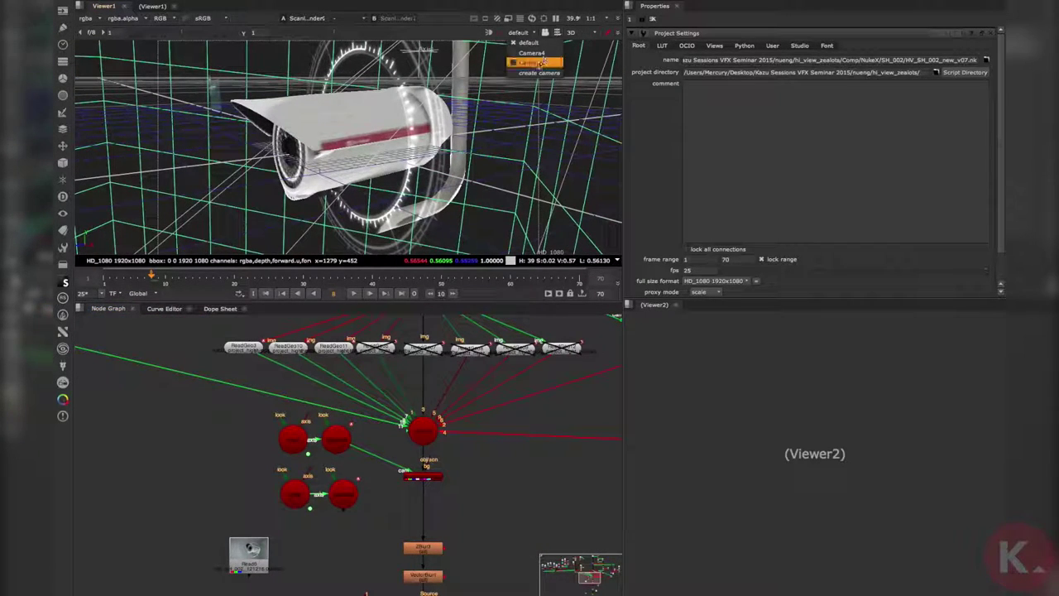
Step: Look through the scene camera in Viewer1 and play its animation from the first frame
{"action": "left_click", "coordinate": [542, 59]}
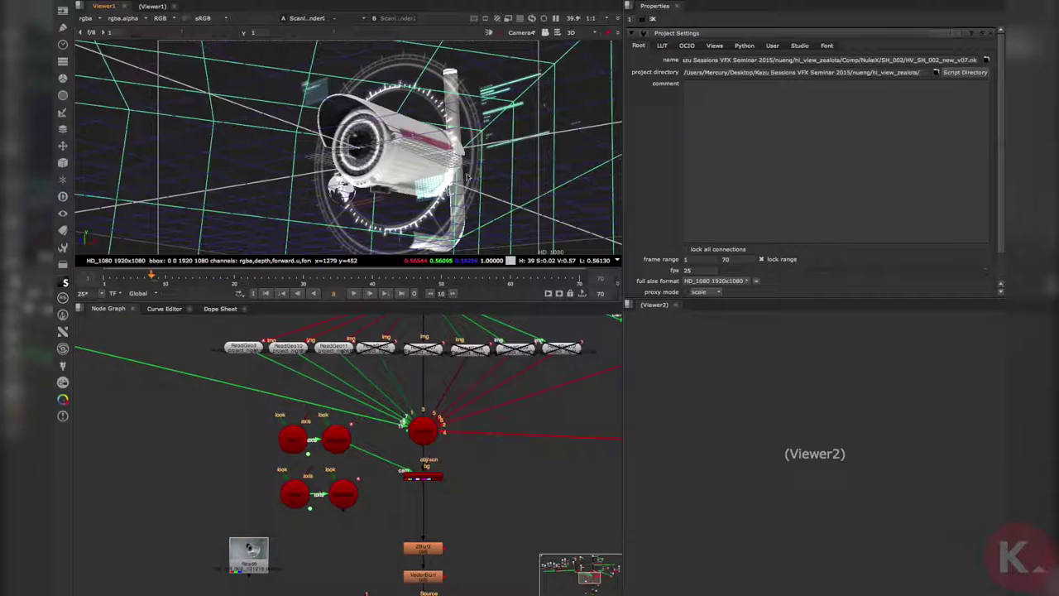
{"action": "left_click_drag", "start_coordinate": [373, 274], "coordinate": [198, 279]}
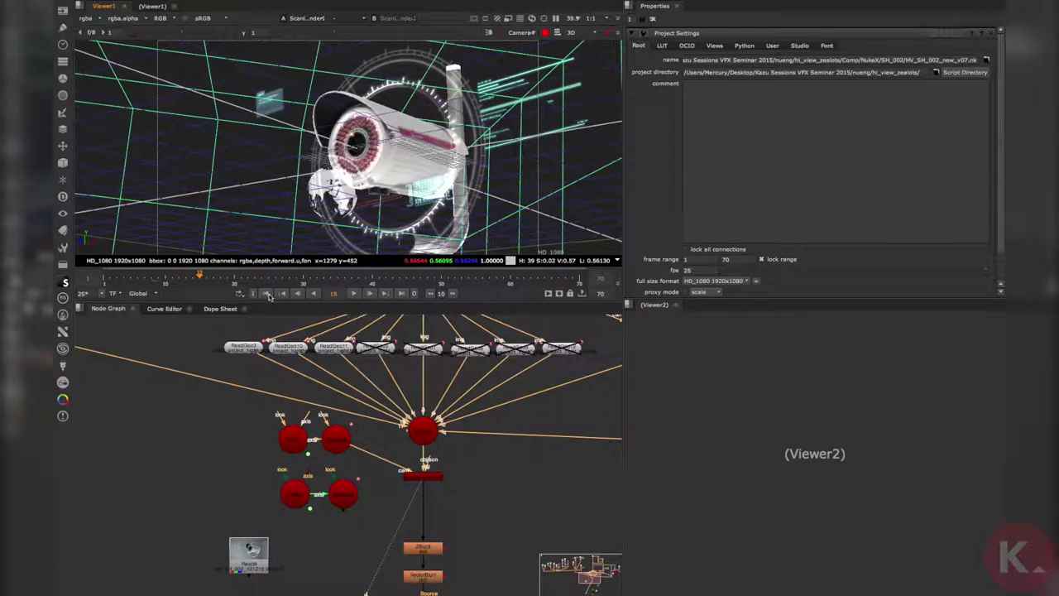
{"action": "left_click", "coordinate": [268, 295]}
{"action": "left_click", "coordinate": [354, 295]}
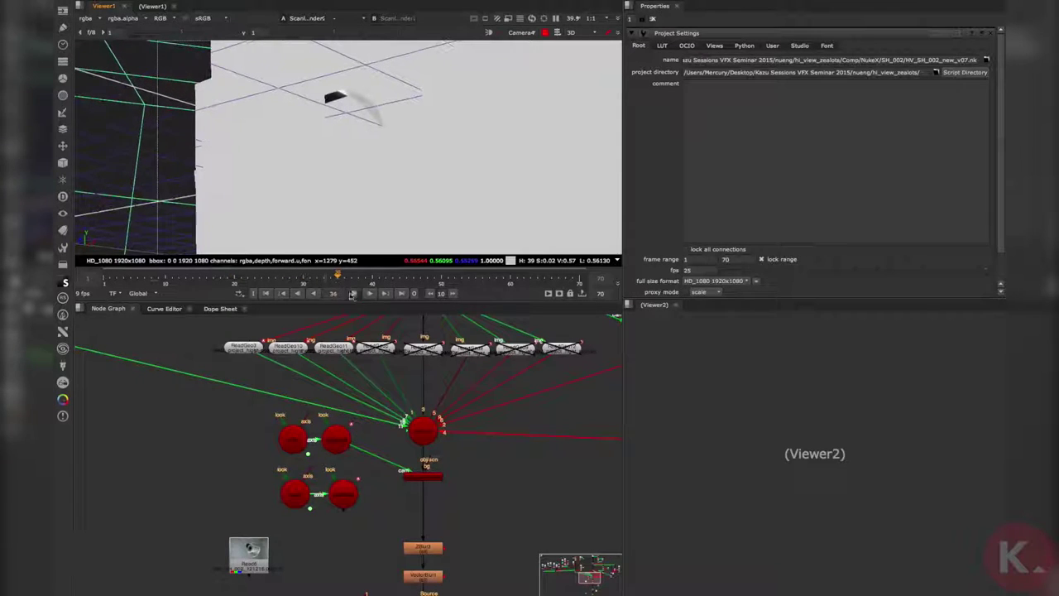
Step: Unlock the 3D view from the scene camera and examine the whole wireframe room from outside
{"action": "scroll", "coordinate": [445, 196], "scroll_direction": "down", "scroll_amount": 4}
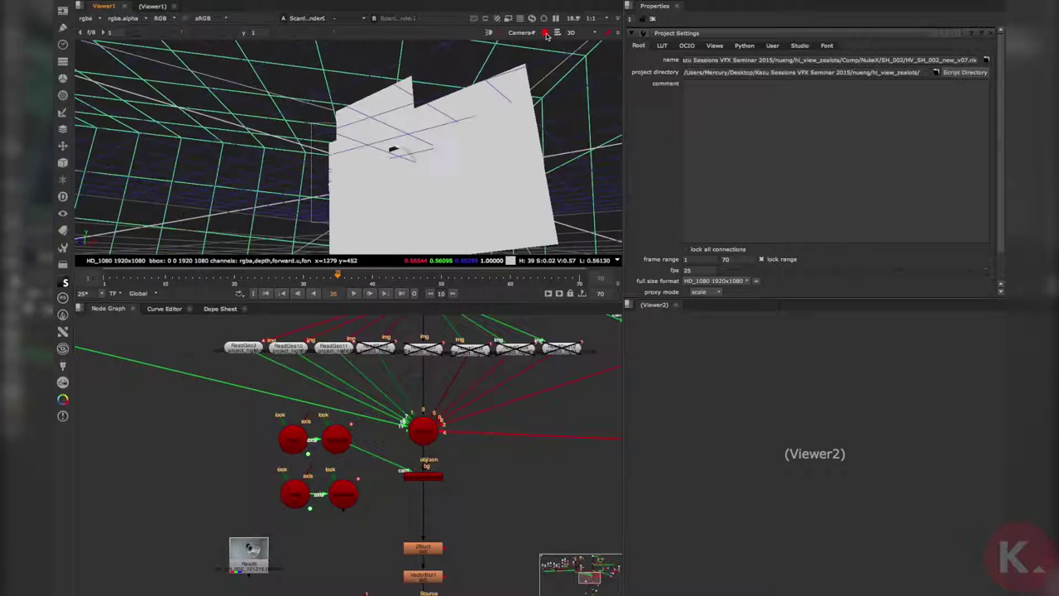
{"action": "left_click", "coordinate": [546, 35]}
{"action": "right_click_drag", "start_coordinate": [447, 161], "coordinate": [372, 178], "text": "alt"}
{"action": "left_click_drag", "start_coordinate": [371, 177], "coordinate": [468, 197], "text": "alt"}
{"action": "key", "text": "f"}
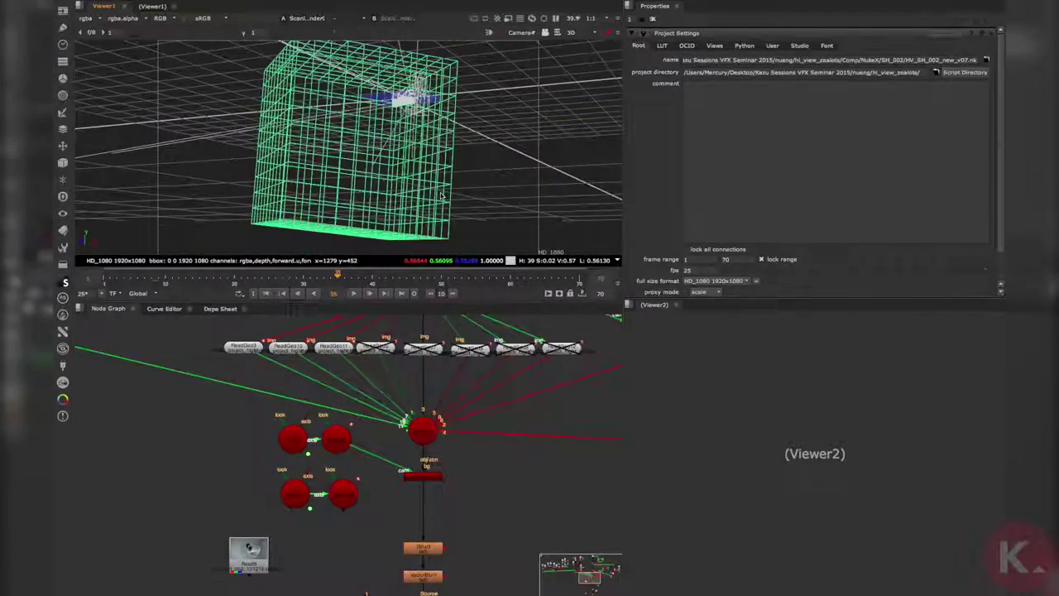
Step: Maximize Viewer1 and inspect how the security camera model and cameras sit inside the wireframe room
{"action": "key", "text": "space"}
{"action": "scroll", "coordinate": [616, 171], "scroll_direction": "up", "scroll_amount": 5}
{"action": "left_click_drag", "start_coordinate": [639, 169], "coordinate": [409, 251], "text": "alt"}
{"action": "scroll", "coordinate": [403, 178], "scroll_direction": "down", "scroll_amount": 6}
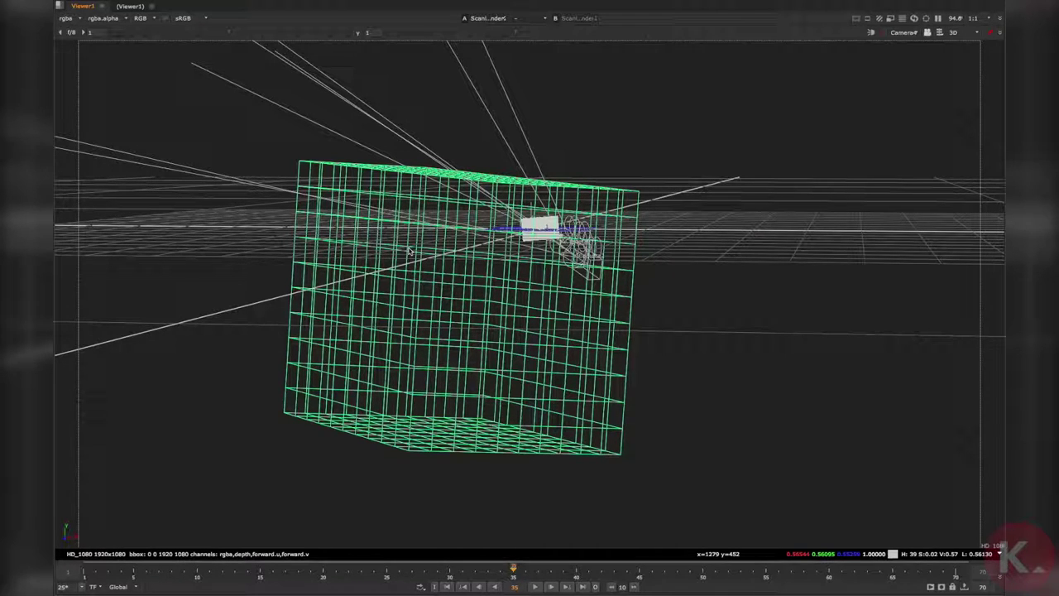
{"action": "mouse_move", "coordinate": [416, 257]}
{"action": "middle_mouse_down", "text": "alt"}
{"action": "mouse_move", "coordinate": [562, 234]}
{"action": "mouse_move", "coordinate": [544, 322]}
{"action": "mouse_move", "coordinate": [408, 264]}
{"action": "middle_mouse_up", "text": "alt"}
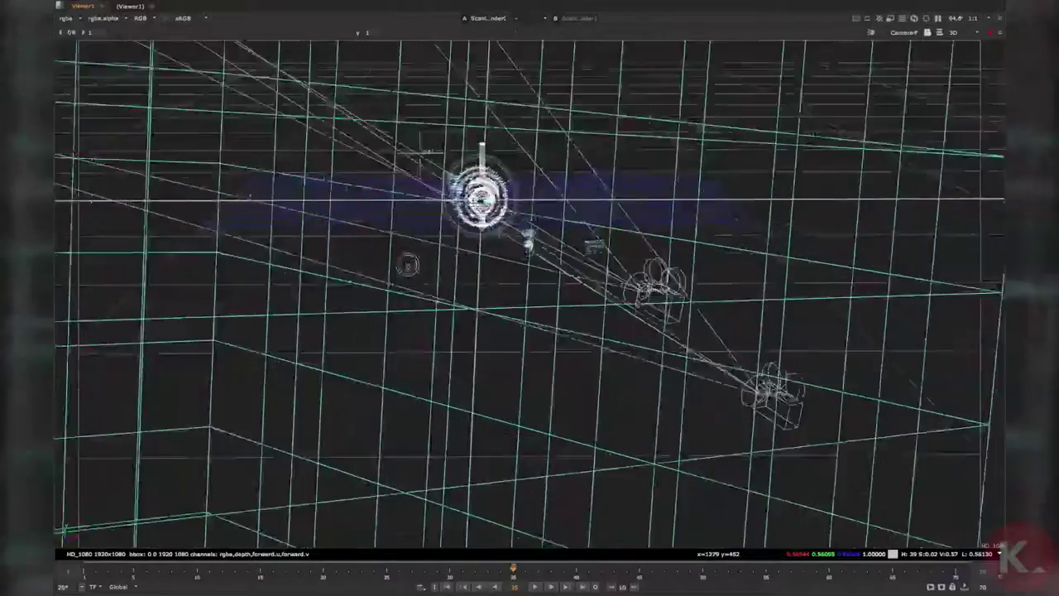
Step: Examine the projected security camera, its rings and the floating graphics planes up close in the maximized Viewer1
{"action": "left_click_drag", "start_coordinate": [408, 265], "coordinate": [421, 170], "text": "ctrl"}
{"action": "middle_click_drag", "start_coordinate": [421, 171], "coordinate": [587, 208], "text": "alt"}
{"action": "left_click_drag", "start_coordinate": [586, 207], "coordinate": [253, 130], "text": "ctrl"}
{"action": "middle_click_drag", "start_coordinate": [253, 130], "coordinate": [540, 244], "text": "alt"}
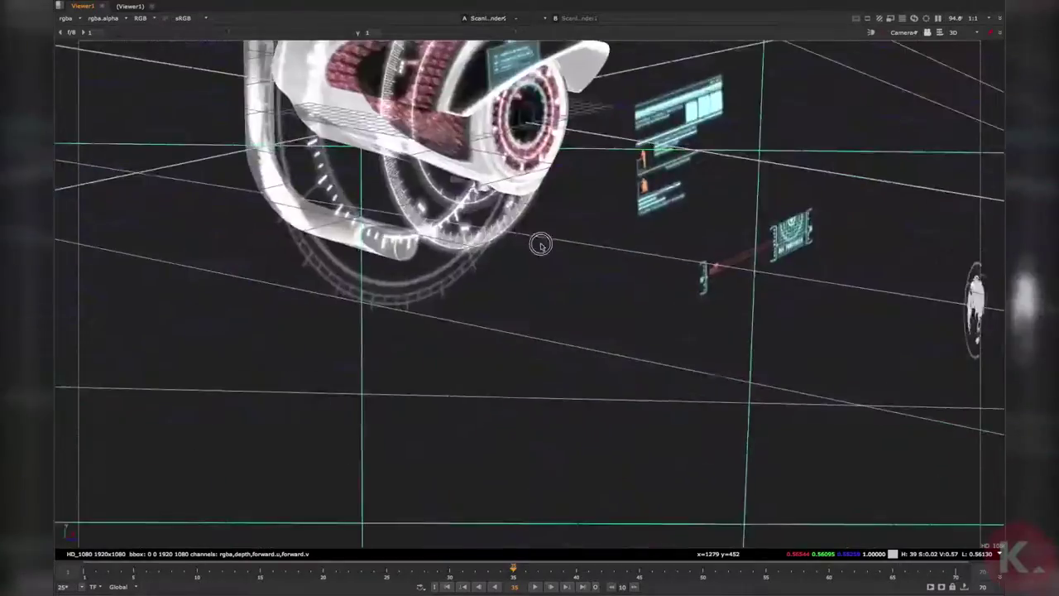
{"action": "left_click_drag", "start_coordinate": [540, 244], "coordinate": [475, 270], "text": "ctrl"}
{"action": "middle_click_drag", "start_coordinate": [475, 270], "coordinate": [364, 269], "text": "alt"}
{"action": "left_click_drag", "start_coordinate": [364, 269], "coordinate": [438, 320], "text": "ctrl"}
{"action": "middle_click_drag", "start_coordinate": [438, 320], "coordinate": [485, 322], "text": "alt"}
{"action": "left_click_drag", "start_coordinate": [485, 322], "coordinate": [469, 317], "text": "alt"}
{"action": "middle_click_drag", "start_coordinate": [469, 317], "coordinate": [508, 305], "text": "alt"}
Step: Examine from outside how the scene cameras and the security camera sit in the wireframe room, ending with the workspace layout restored
{"action": "left_click_drag", "start_coordinate": [509, 305], "coordinate": [511, 266], "text": "ctrl"}
{"action": "middle_click_drag", "start_coordinate": [511, 266], "coordinate": [457, 266], "text": "alt"}
{"action": "left_click_drag", "start_coordinate": [455, 264], "coordinate": [447, 244], "text": "ctrl"}
{"action": "middle_click_drag", "start_coordinate": [578, 312], "coordinate": [530, 319], "text": "alt"}
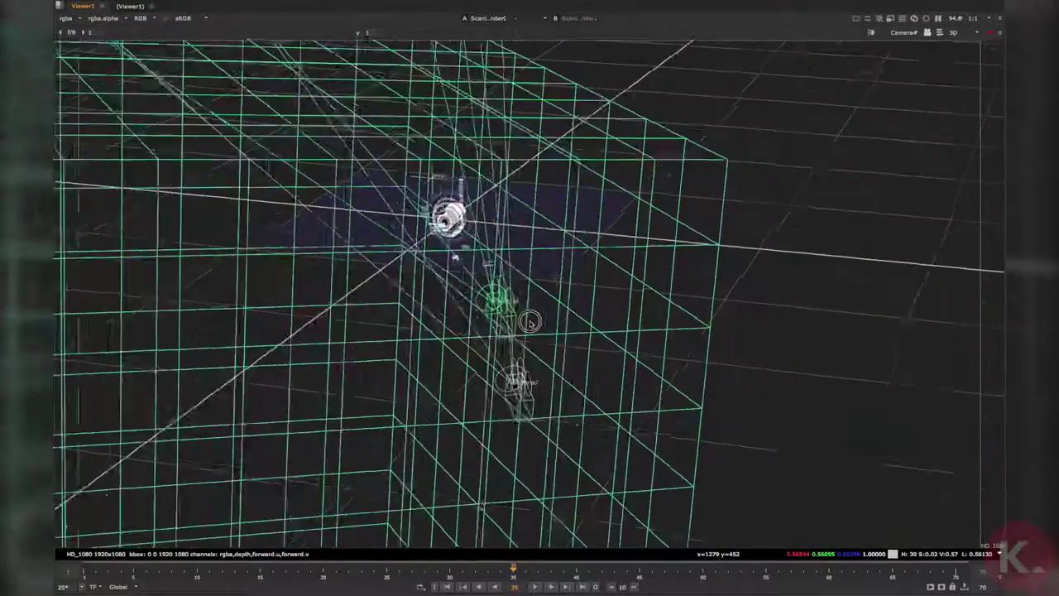
{"action": "left_click_drag", "start_coordinate": [529, 319], "coordinate": [356, 284], "text": "ctrl"}
{"action": "middle_click_drag", "start_coordinate": [356, 284], "coordinate": [380, 283], "text": "alt"}
{"action": "left_click_drag", "start_coordinate": [379, 283], "coordinate": [408, 309], "text": "ctrl"}
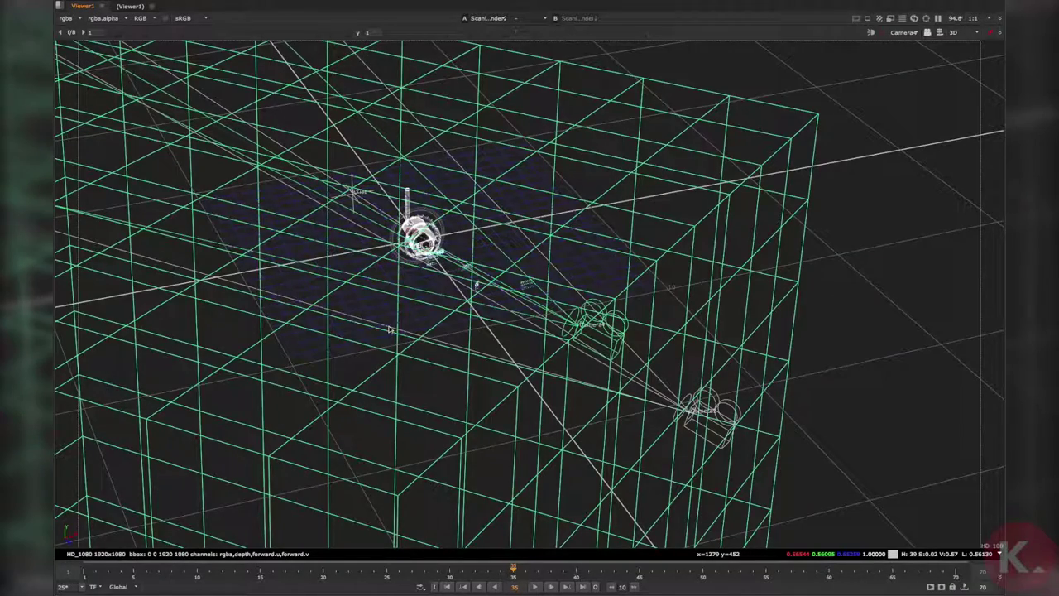
{"action": "left_click_drag", "start_coordinate": [345, 339], "coordinate": [333, 317]}
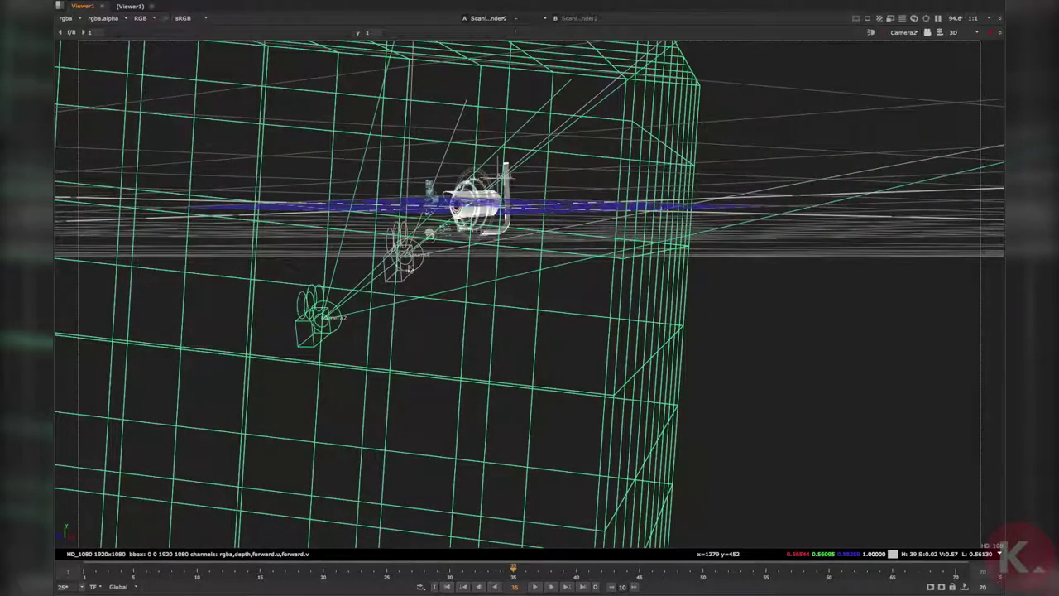
{"action": "left_click_drag", "start_coordinate": [411, 264], "coordinate": [408, 337]}
{"action": "key", "text": "space"}
Step: Display the rendered Read5 clip in Viewer1 and close all open node properties
{"action": "left_click_drag", "start_coordinate": [351, 216], "coordinate": [414, 217]}
{"action": "left_click", "coordinate": [530, 494]}
{"action": "scroll", "coordinate": [439, 503], "scroll_direction": "down", "scroll_amount": 5}
{"action": "scroll", "coordinate": [440, 502], "scroll_direction": "up", "scroll_amount": 8}
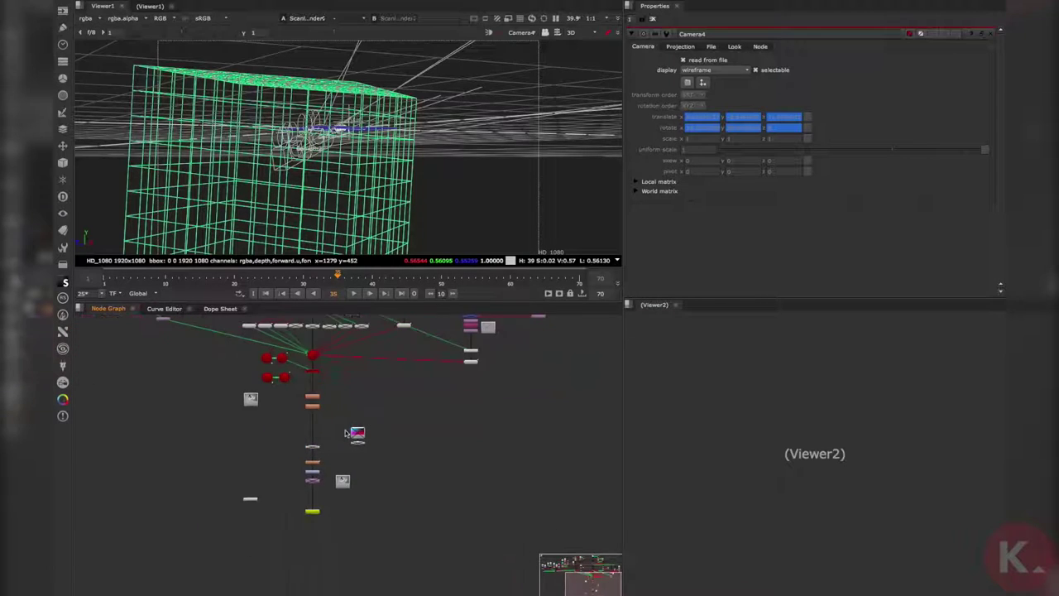
{"action": "key", "text": "1"}
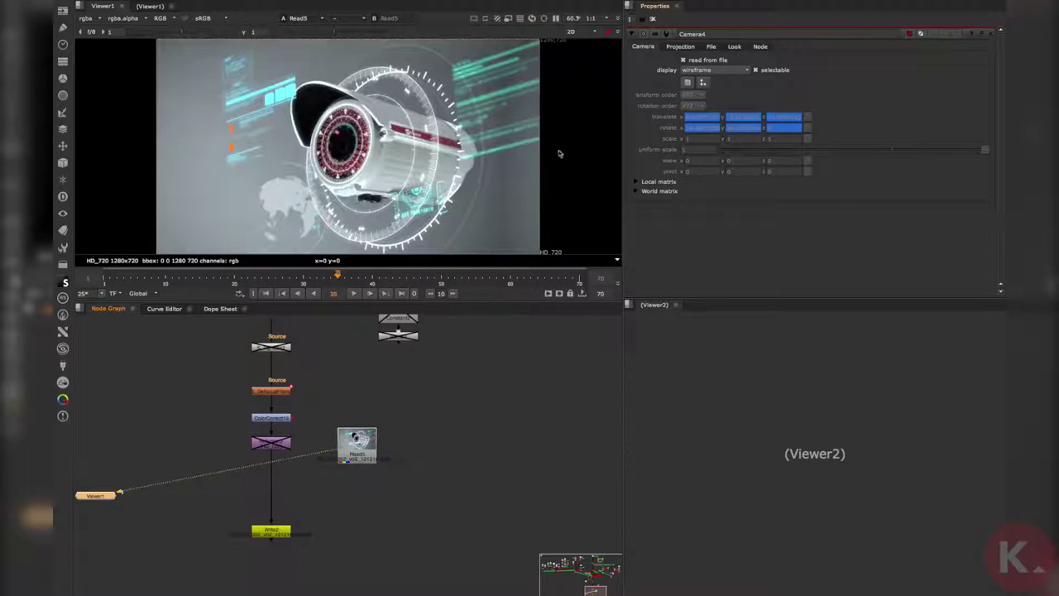
{"action": "left_click", "coordinate": [652, 19]}
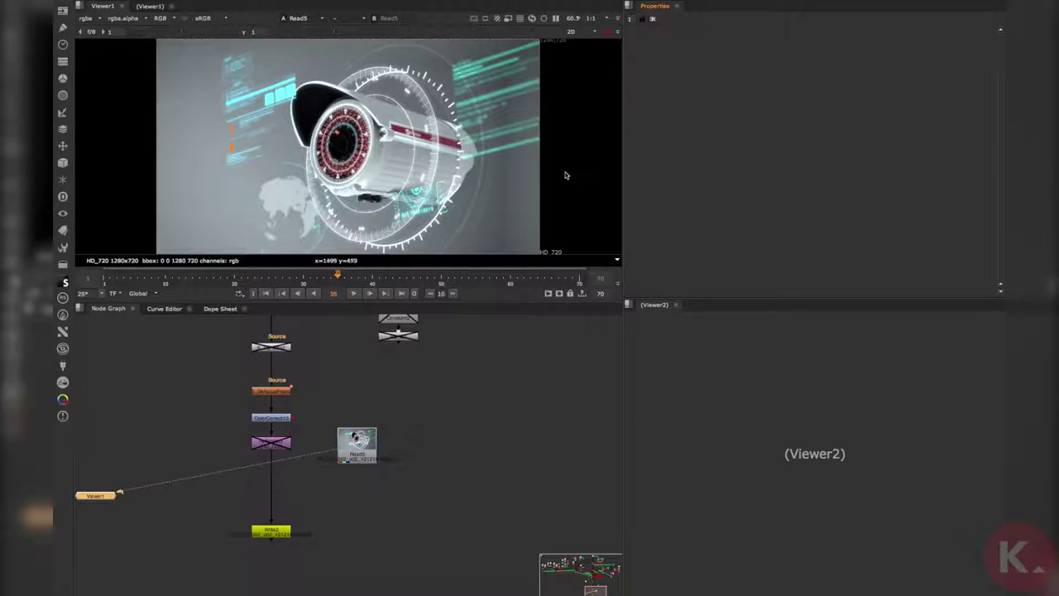
Step: Play the Read5 clip in Viewer1 from the first frame, stopping near the end of the shot
{"action": "left_click", "coordinate": [265, 293]}
{"action": "left_click", "coordinate": [353, 293]}
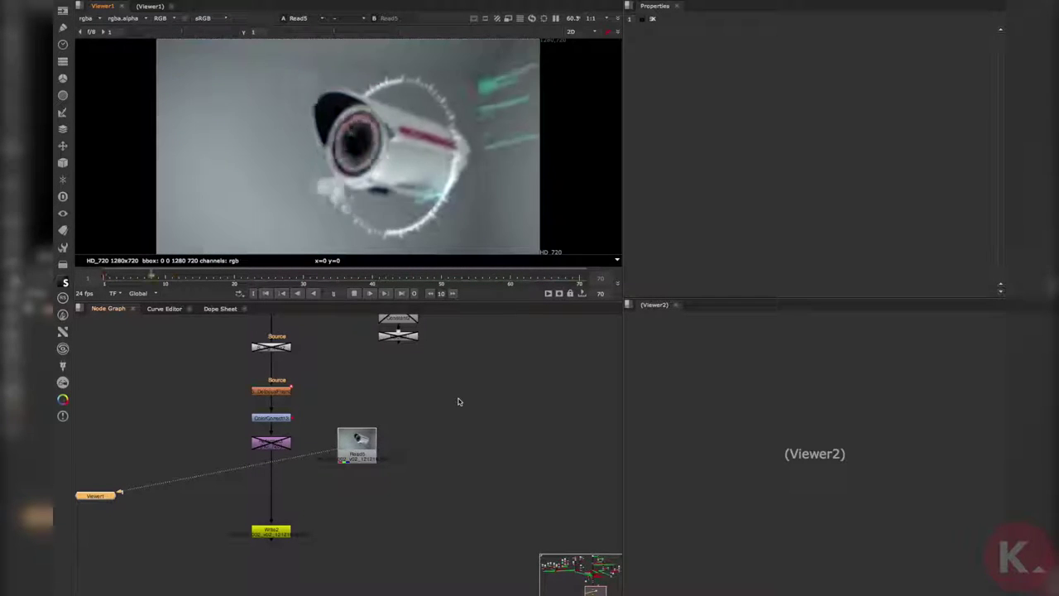
{"action": "left_click", "coordinate": [353, 293]}
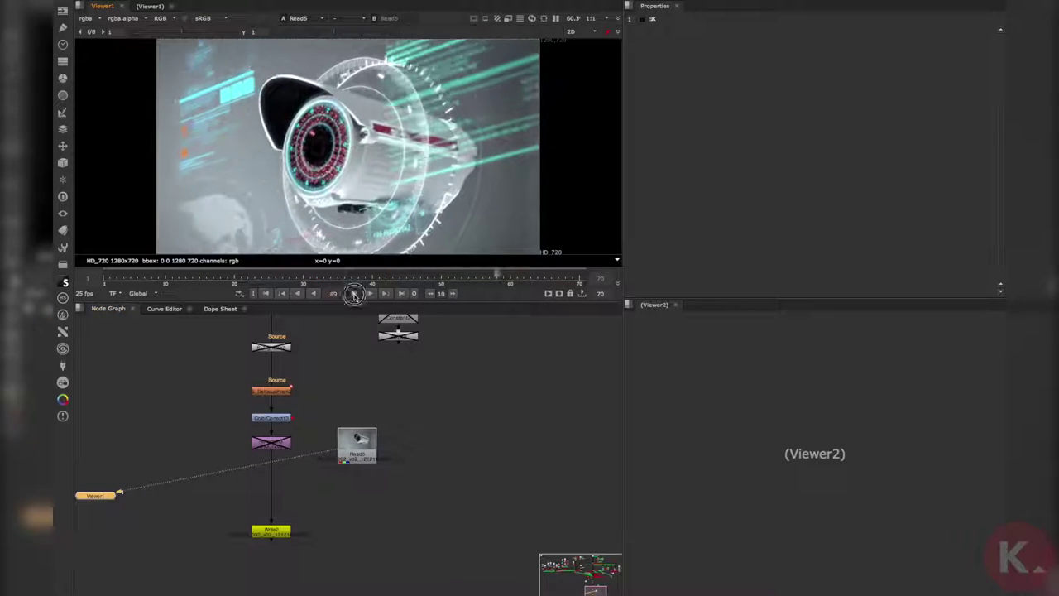
Step: Show the ScanlineRender node in Viewer1's 3D view and examine the security camera model up close from the side
{"action": "left_click", "coordinate": [485, 366]}
{"action": "key", "text": "Tab"}
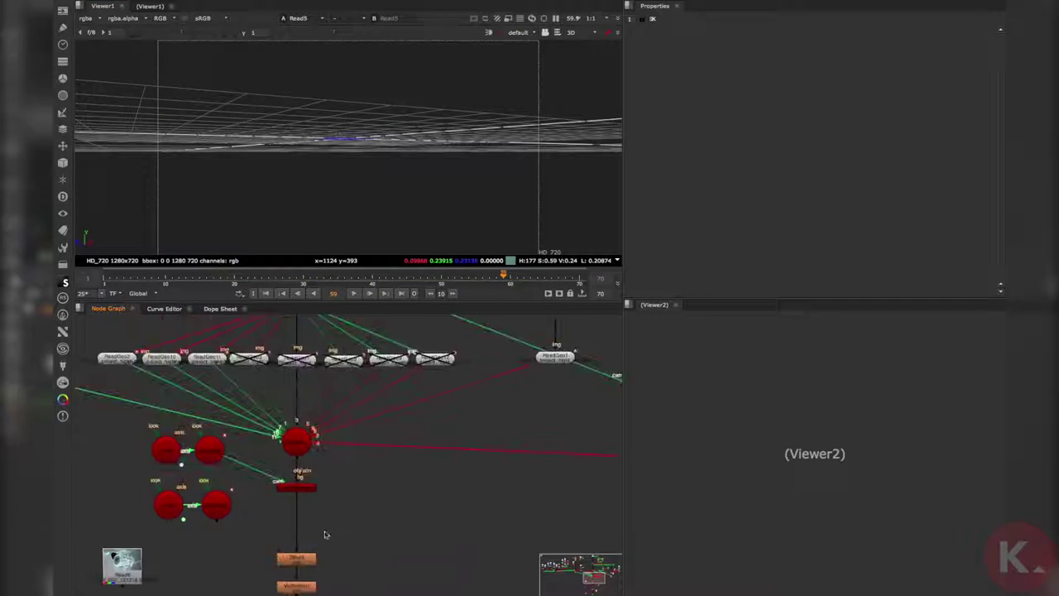
{"action": "left_click", "coordinate": [298, 488]}
{"action": "key", "text": "1"}
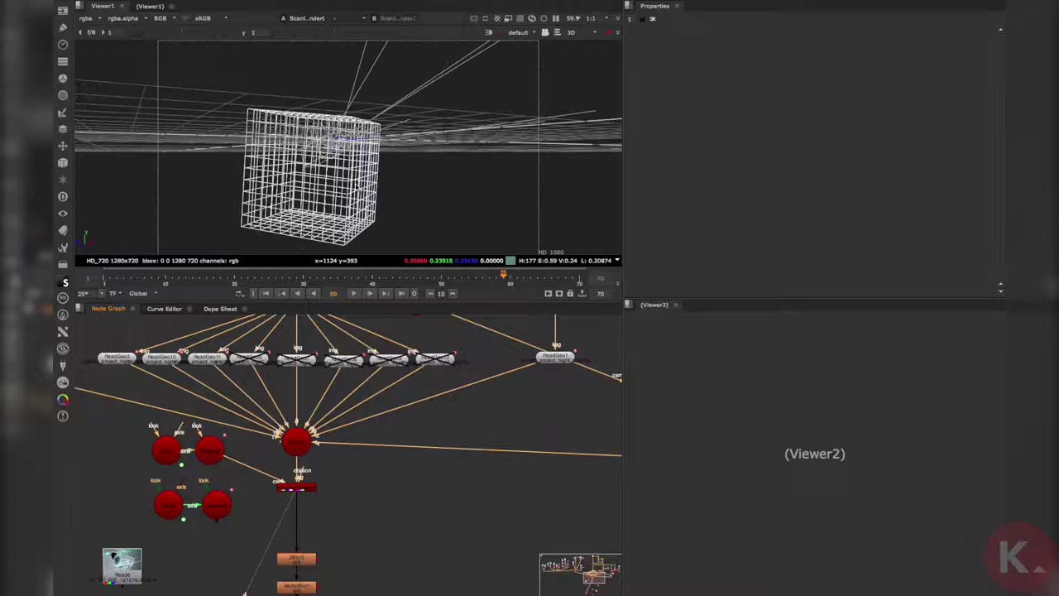
{"action": "scroll", "coordinate": [345, 172], "scroll_direction": "up", "scroll_amount": 5}
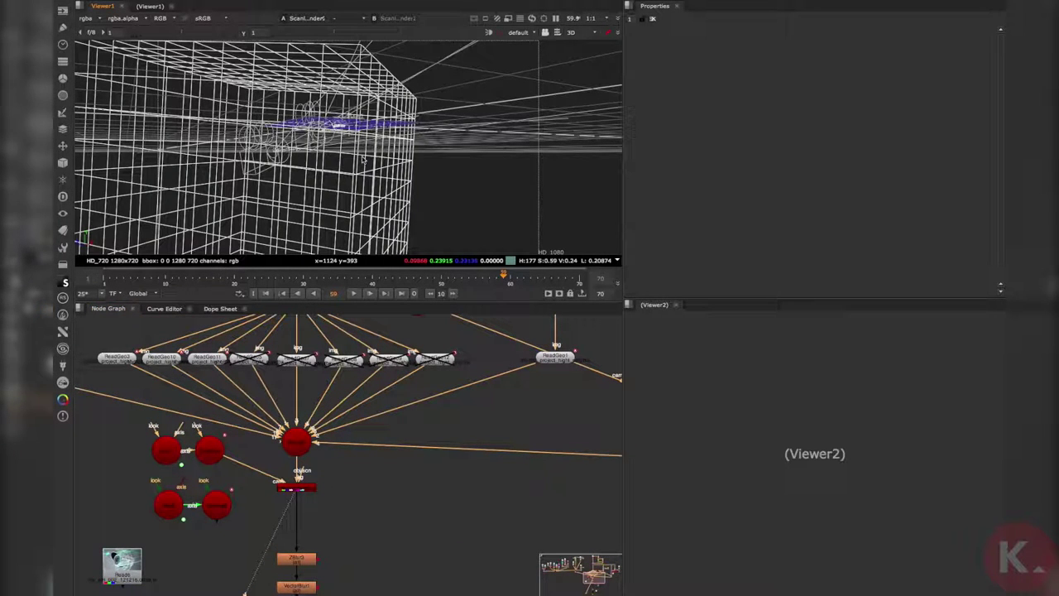
{"action": "scroll", "coordinate": [362, 160], "scroll_direction": "down", "scroll_amount": 5}
{"action": "scroll", "coordinate": [363, 159], "scroll_direction": "up", "scroll_amount": 10}
{"action": "left_click_drag", "start_coordinate": [364, 162], "coordinate": [421, 172], "text": "alt"}
{"action": "scroll", "coordinate": [441, 184], "scroll_direction": "up", "scroll_amount": 5}
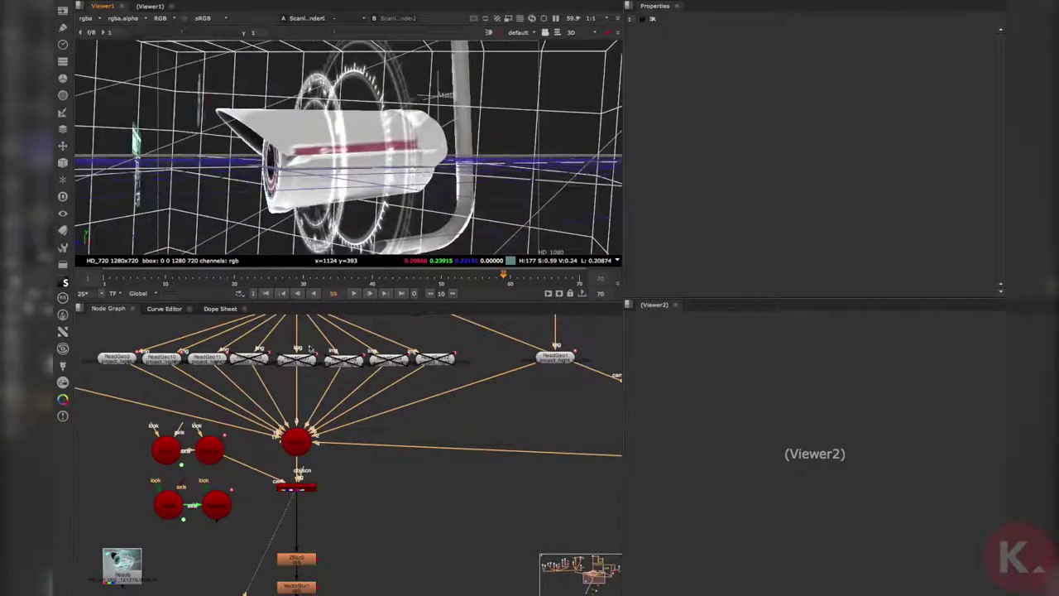
Step: Select the branches of graphics nodes that feed the red scene node in the upstream part of the node graph
{"action": "scroll", "coordinate": [310, 350], "scroll_direction": "down", "scroll_amount": 3}
{"action": "left_click_drag", "start_coordinate": [310, 350], "coordinate": [446, 394], "text": "alt"}
{"action": "scroll", "coordinate": [445, 394], "scroll_direction": "down", "scroll_amount": 4}
{"action": "left_click_drag", "start_coordinate": [239, 346], "coordinate": [504, 441], "text": "alt"}
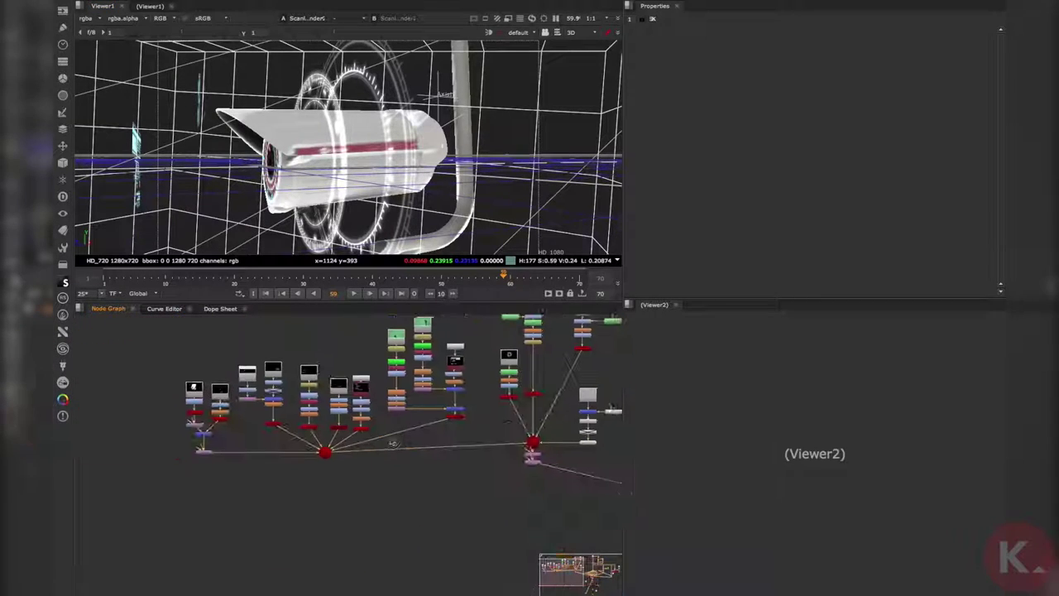
{"action": "left_click_drag", "start_coordinate": [395, 444], "coordinate": [414, 445], "text": "alt"}
{"action": "left_click_drag", "start_coordinate": [500, 434], "coordinate": [256, 397]}
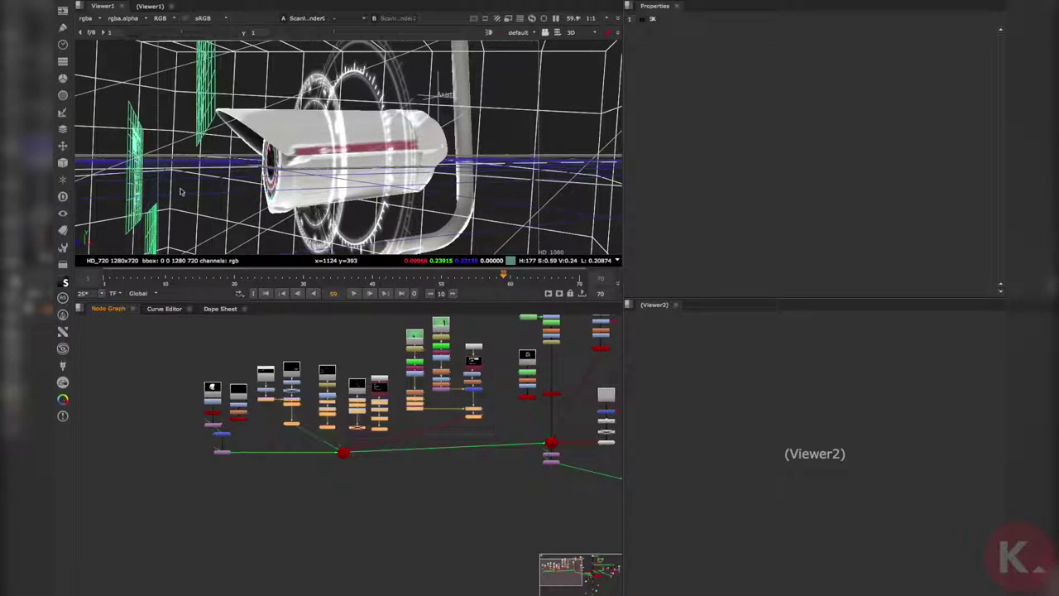
Step: Examine how the selected graphics planes are placed in front of the security camera, and view the whole room with nothing selected
{"action": "scroll", "coordinate": [181, 191], "scroll_direction": "down", "scroll_amount": 5}
{"action": "left_click_drag", "start_coordinate": [185, 169], "coordinate": [205, 163], "text": "ctrl"}
{"action": "right_click_drag", "start_coordinate": [206, 162], "coordinate": [274, 182], "text": "alt"}
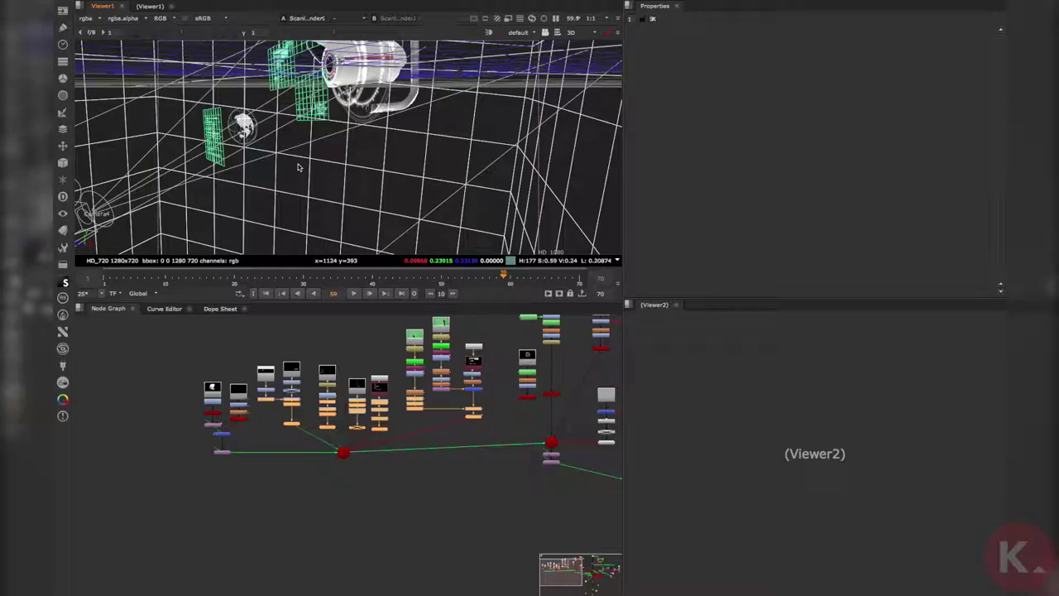
{"action": "scroll", "coordinate": [253, 174], "scroll_direction": "down", "scroll_amount": 4}
{"action": "right_click_drag", "start_coordinate": [253, 174], "coordinate": [310, 229], "text": "alt"}
{"action": "left_click", "coordinate": [560, 179]}
{"action": "right_click_drag", "start_coordinate": [470, 250], "coordinate": [485, 196], "text": "alt"}
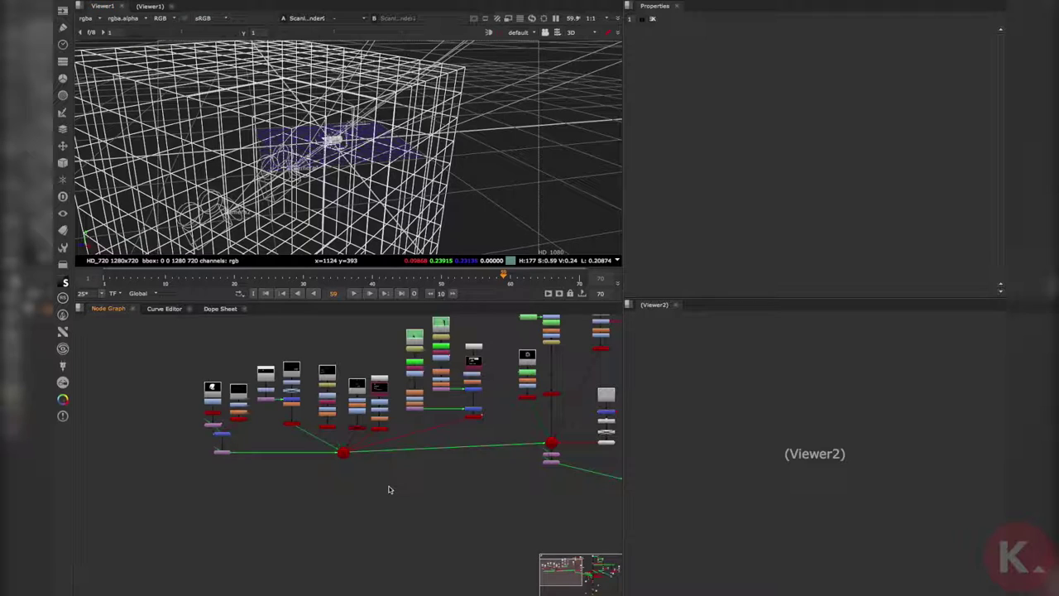
Step: Switch to Finder and go up from the SH_002 folder through NukeX towards its parent folders
{"action": "key", "text": "super+Tab"}
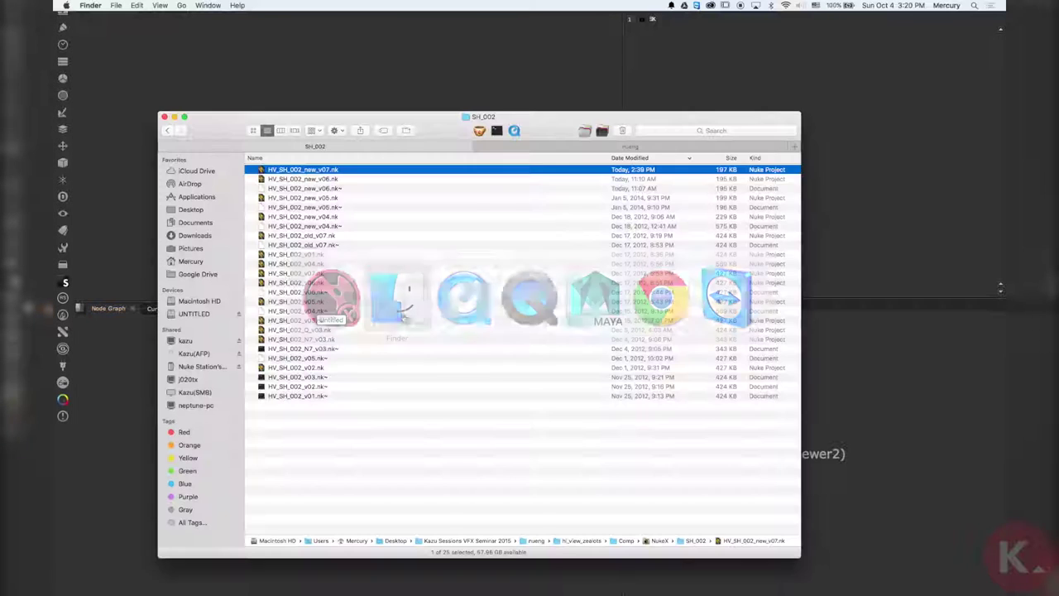
{"action": "left_click", "coordinate": [434, 311]}
{"action": "key", "text": "super+Up"}
{"action": "key", "text": "super+Up"}
{"action": "key", "text": "super+Up"}
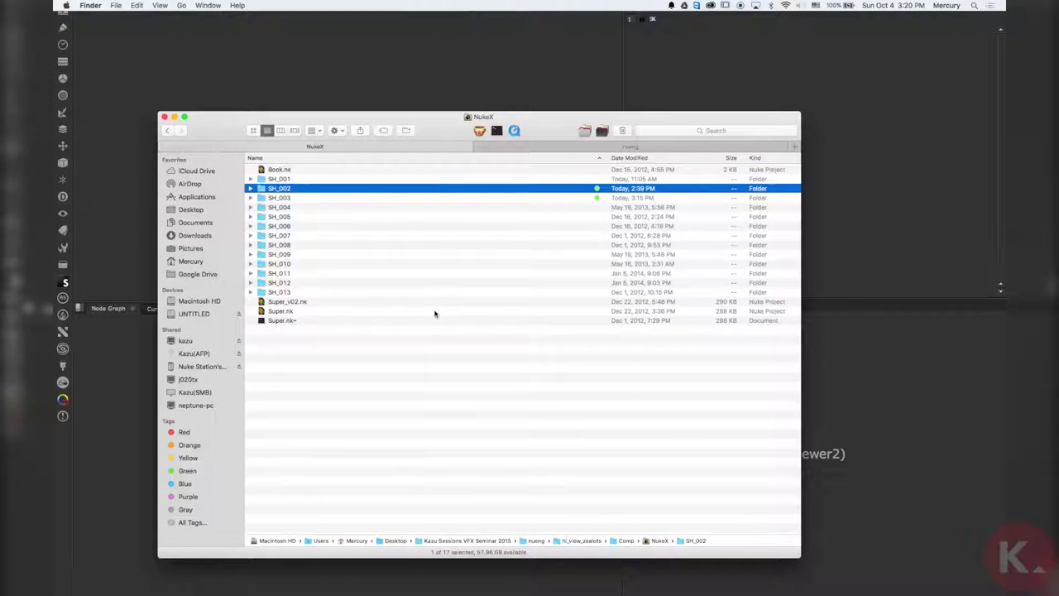
{"action": "key", "text": "super+Up"}
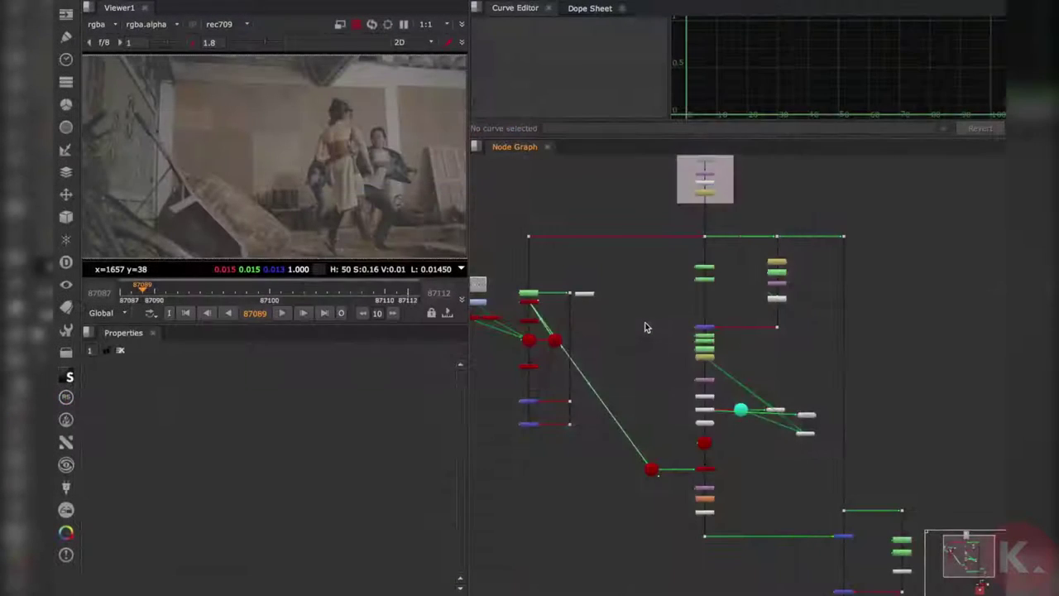
Step: Examine the top of the sh_124 script's node graph, around the labelled source backdrop and the branches leaving it
{"action": "middle_click_drag", "start_coordinate": [540, 383], "coordinate": [610, 381]}
{"action": "scroll", "coordinate": [684, 339], "scroll_direction": "down", "scroll_amount": 4}
{"action": "scroll", "coordinate": [692, 335], "scroll_direction": "up", "scroll_amount": 4}
{"action": "middle_click_drag", "start_coordinate": [692, 335], "coordinate": [685, 267]}
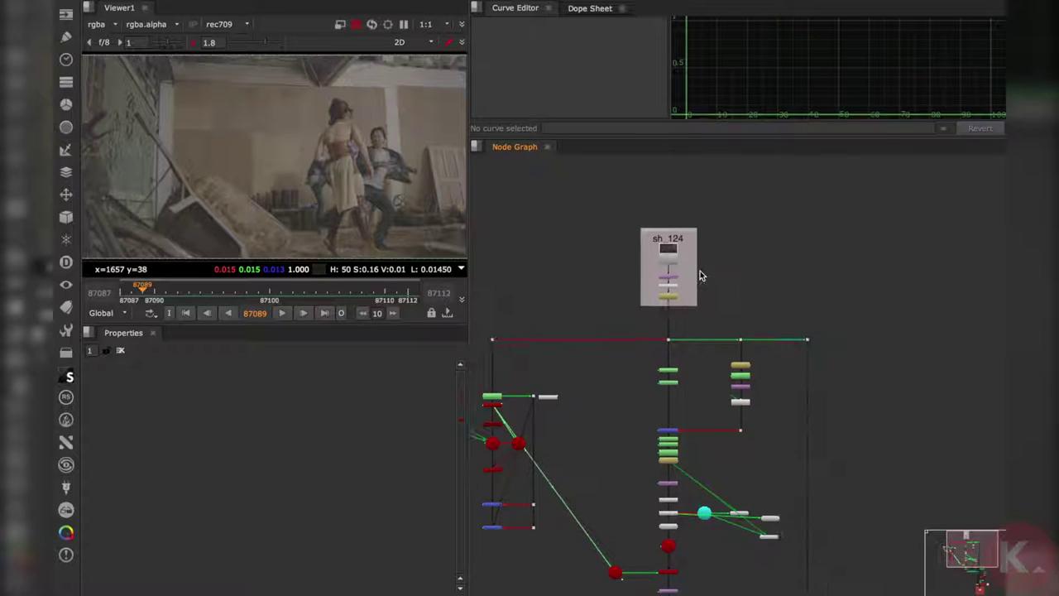
{"action": "scroll", "coordinate": [698, 263], "scroll_direction": "up", "scroll_amount": 5}
{"action": "scroll", "coordinate": [699, 273], "scroll_direction": "down", "scroll_amount": 3}
{"action": "scroll", "coordinate": [679, 249], "scroll_direction": "down", "scroll_amount": 1}
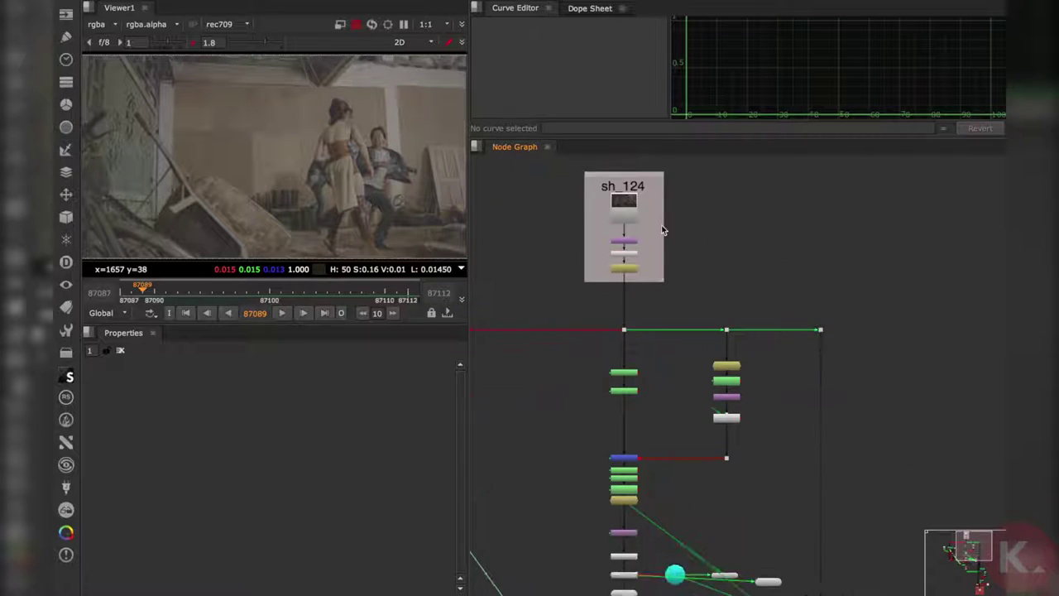
{"action": "scroll", "coordinate": [690, 289], "scroll_direction": "up", "scroll_amount": 4}
{"action": "scroll", "coordinate": [693, 298], "scroll_direction": "down", "scroll_amount": 3}
{"action": "scroll", "coordinate": [673, 267], "scroll_direction": "up", "scroll_amount": 3}
{"action": "scroll", "coordinate": [693, 284], "scroll_direction": "down", "scroll_amount": 3}
{"action": "middle_click_drag", "start_coordinate": [692, 259], "coordinate": [701, 307]}
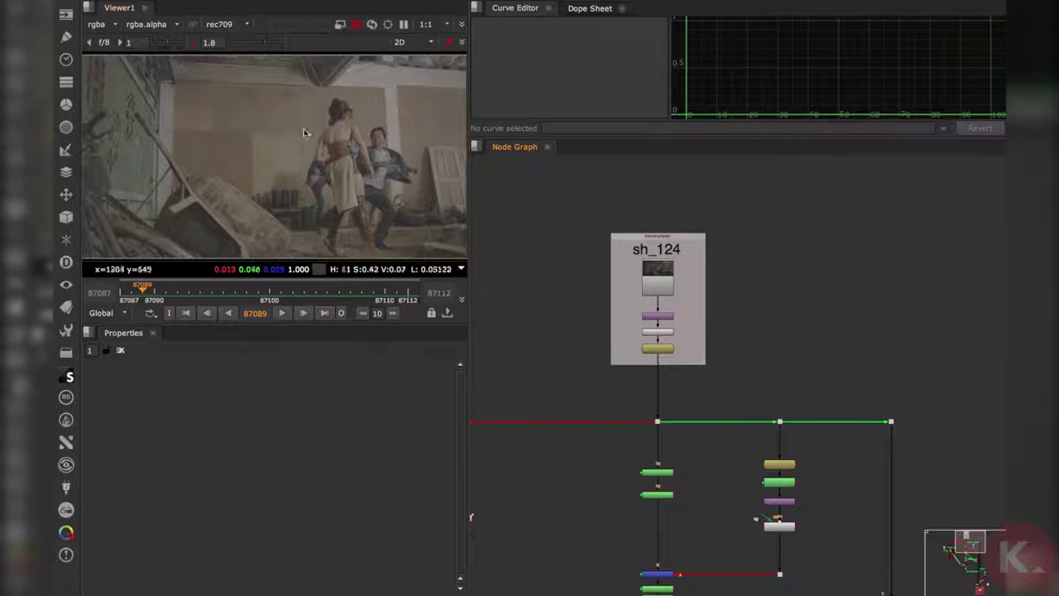
Step: Reset Viewer1's gamma to 1 and set its display colour space to sRGB for the sh_124 plate
{"action": "middle_click_drag", "start_coordinate": [326, 136], "coordinate": [329, 196]}
{"action": "scroll", "coordinate": [319, 158], "scroll_direction": "up", "scroll_amount": 5}
{"action": "middle_click_drag", "start_coordinate": [314, 156], "coordinate": [280, 126]}
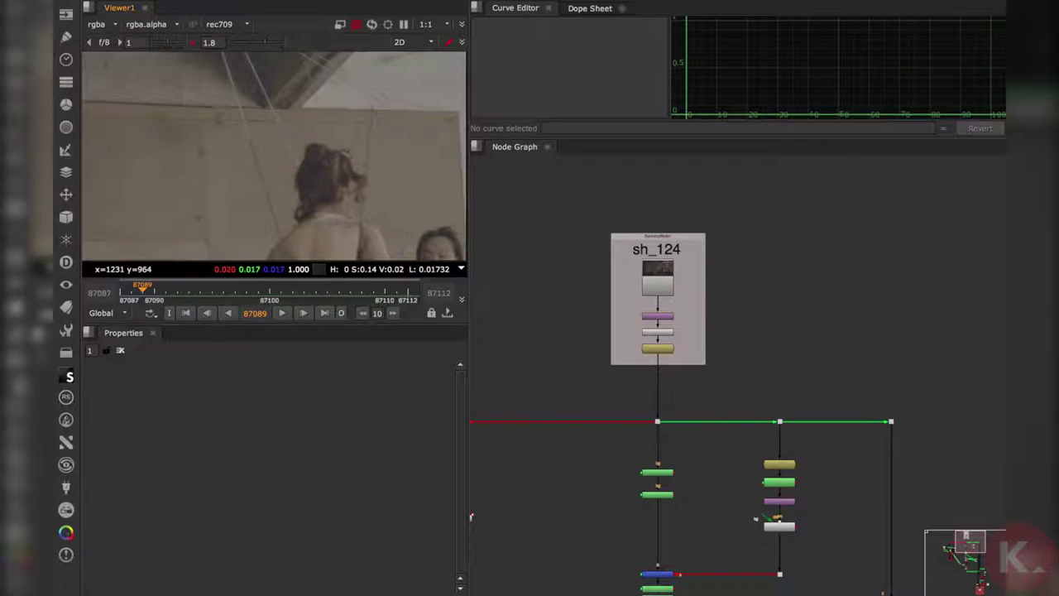
{"action": "left_click", "coordinate": [241, 42], "text": "ctrl"}
{"action": "scroll", "coordinate": [266, 175], "scroll_direction": "down", "scroll_amount": 4}
{"action": "scroll", "coordinate": [267, 177], "scroll_direction": "up", "scroll_amount": 2}
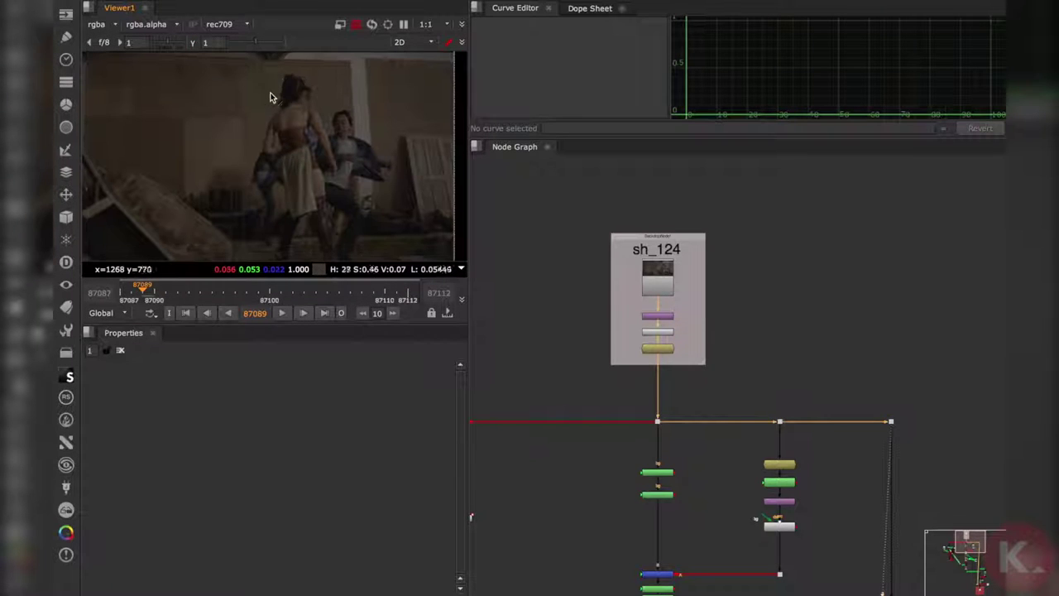
{"action": "left_click", "coordinate": [230, 26]}
{"action": "left_click", "coordinate": [239, 54]}
Step: Examine the stunt wires above the actress's head in the sh_124 plate
{"action": "middle_click_drag", "start_coordinate": [241, 151], "coordinate": [284, 152]}
{"action": "scroll", "coordinate": [254, 130], "scroll_direction": "down", "scroll_amount": 3}
{"action": "scroll", "coordinate": [260, 127], "scroll_direction": "up", "scroll_amount": 3}
{"action": "scroll", "coordinate": [282, 121], "scroll_direction": "up", "scroll_amount": 3}
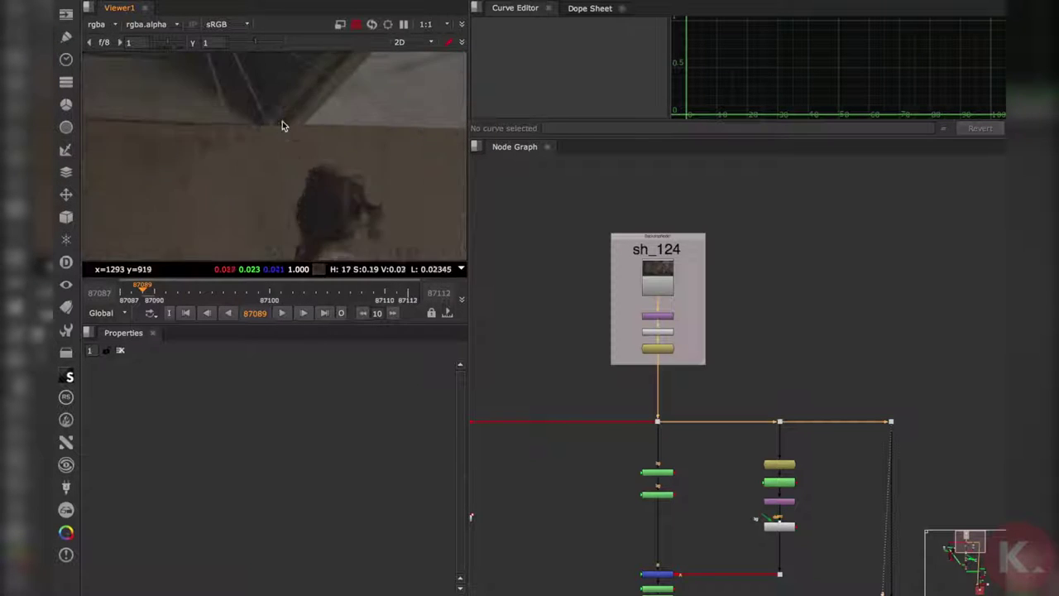
{"action": "middle_click_drag", "start_coordinate": [250, 96], "coordinate": [260, 144]}
{"action": "middle_click_drag", "start_coordinate": [312, 166], "coordinate": [255, 105]}
{"action": "middle_click_drag", "start_coordinate": [241, 156], "coordinate": [272, 187]}
{"action": "middle_click_drag", "start_coordinate": [240, 108], "coordinate": [256, 164]}
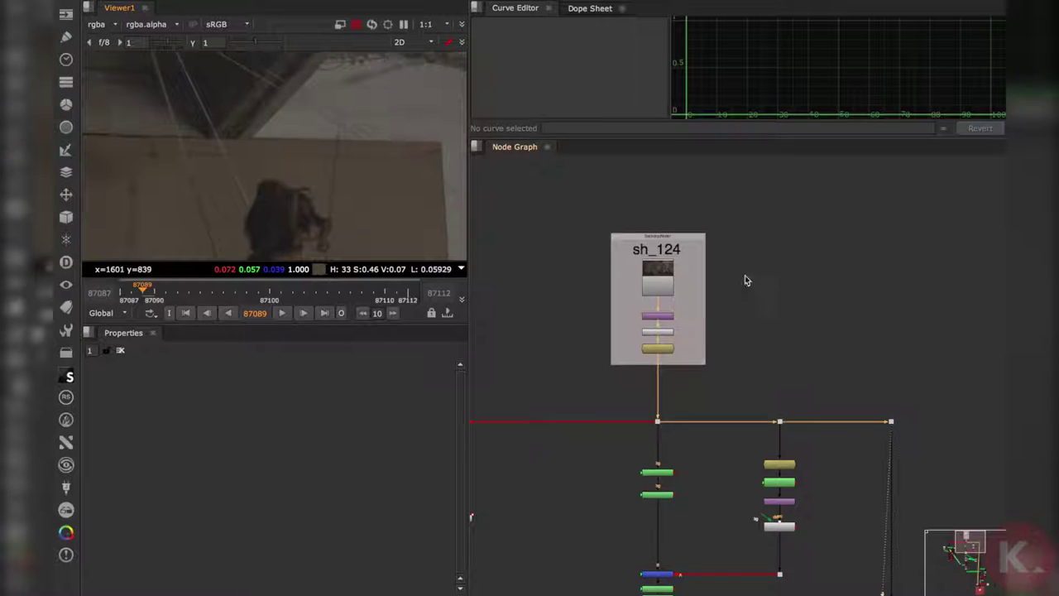
Step: Inspect the chain of source nodes inside the sh_124 backdrop in the node graph
{"action": "middle_click_drag", "start_coordinate": [745, 276], "coordinate": [754, 326]}
{"action": "scroll", "coordinate": [675, 324], "scroll_direction": "up", "scroll_amount": 5}
{"action": "middle_click_drag", "start_coordinate": [686, 378], "coordinate": [686, 279]}
{"action": "scroll", "coordinate": [694, 320], "scroll_direction": "down", "scroll_amount": 5}
{"action": "middle_click_drag", "start_coordinate": [692, 361], "coordinate": [686, 344]}
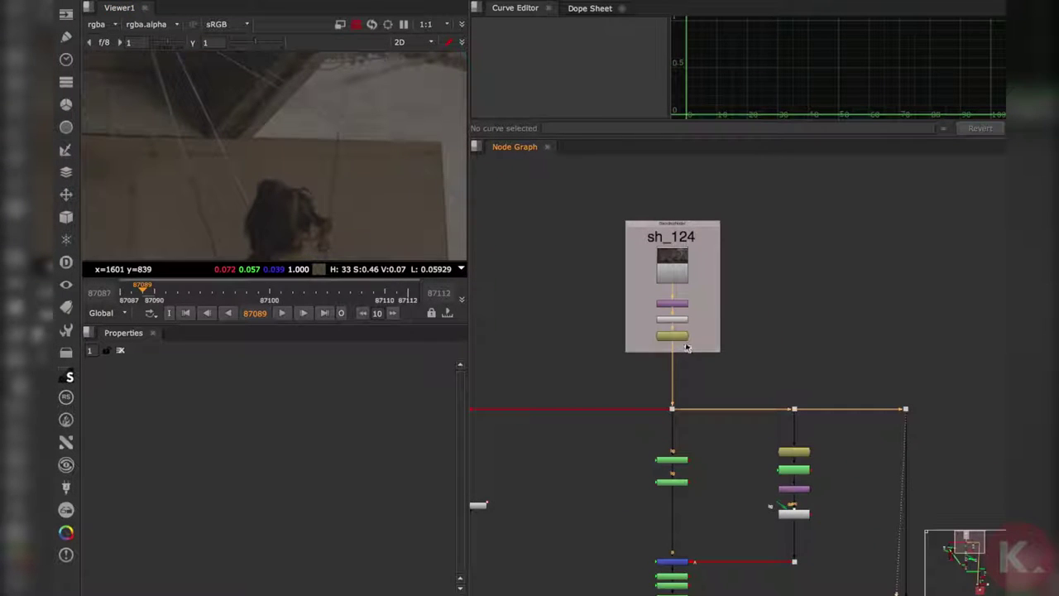
Step: View the FrameRange1 output in the maximized Viewer1 and examine the whole plate, ending with the frame fitted and the layout restored
{"action": "middle_click_drag", "start_coordinate": [157, 104], "coordinate": [179, 124]}
{"action": "key", "text": "space"}
{"action": "middle_click_drag", "start_coordinate": [296, 396], "coordinate": [555, 212]}
{"action": "middle_click_drag", "start_coordinate": [608, 350], "coordinate": [571, 161]}
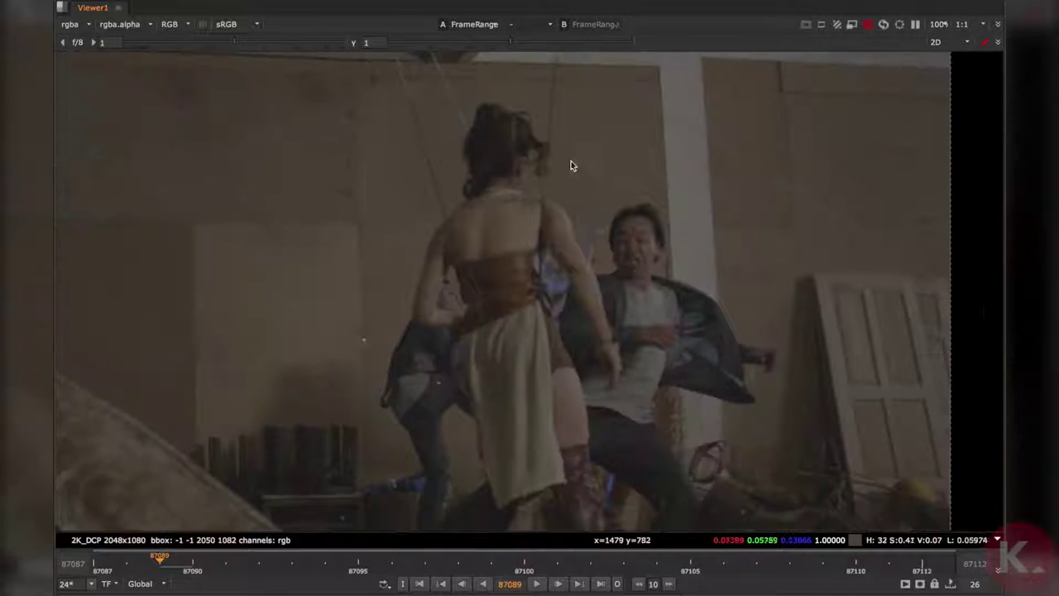
{"action": "scroll", "coordinate": [548, 195], "scroll_direction": "down", "scroll_amount": 3}
{"action": "middle_click_drag", "start_coordinate": [530, 251], "coordinate": [429, 333]}
{"action": "key", "text": "f"}
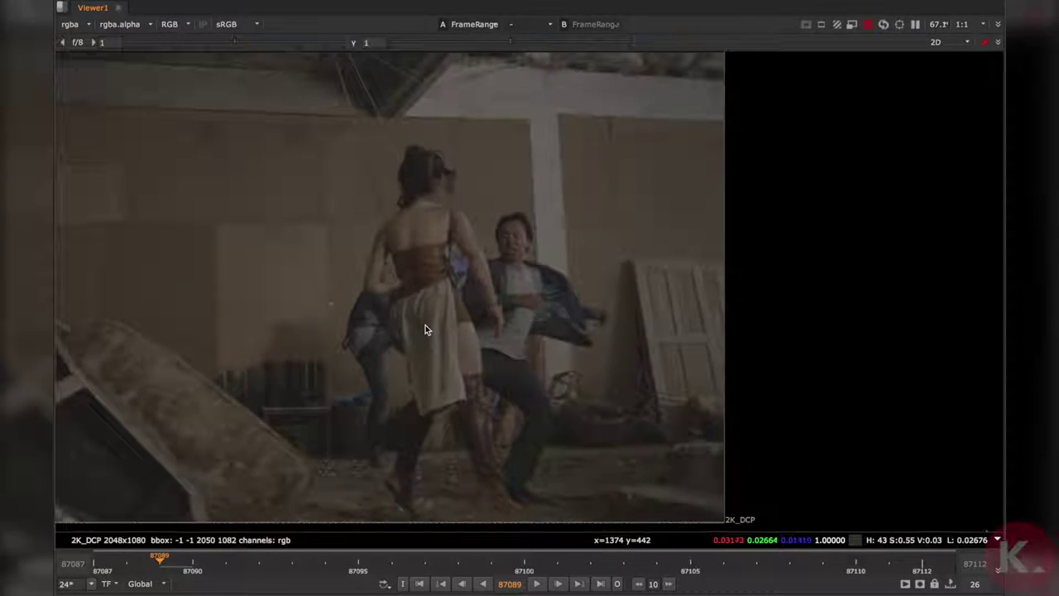
{"action": "scroll", "coordinate": [426, 325], "scroll_direction": "up", "scroll_amount": 1}
{"action": "key", "text": "space"}
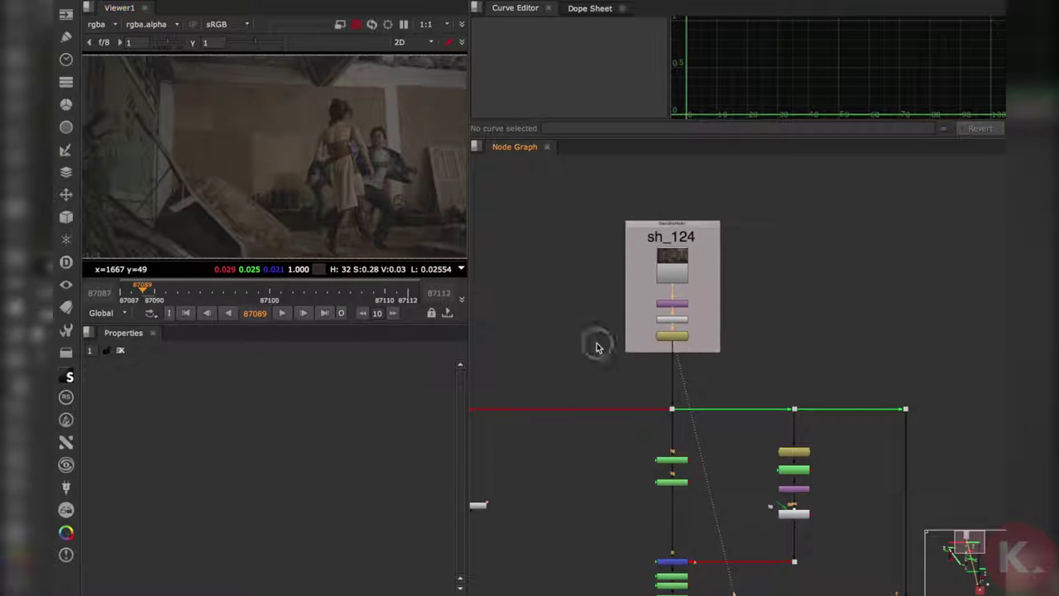
Step: Examine the nodes below the sh_124 backdrop, following the RotoPaint branch and the FrameHold1, Roto2 and GridWarp branch
{"action": "scroll", "coordinate": [600, 335], "scroll_direction": "down", "scroll_amount": 4}
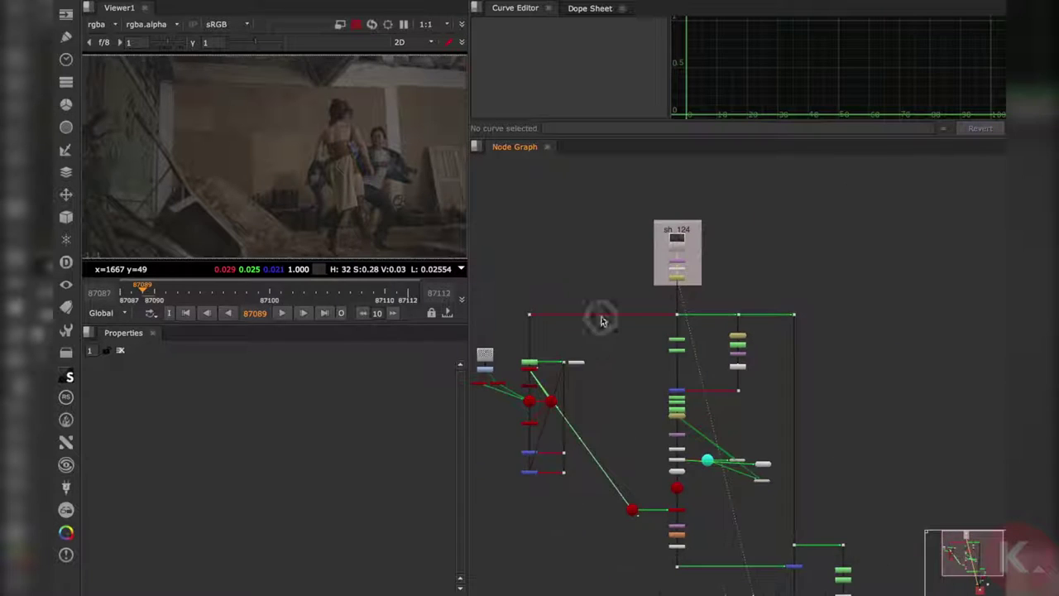
{"action": "scroll", "coordinate": [600, 315], "scroll_direction": "up", "scroll_amount": 5}
{"action": "left_click_drag", "start_coordinate": [585, 315], "coordinate": [721, 408]}
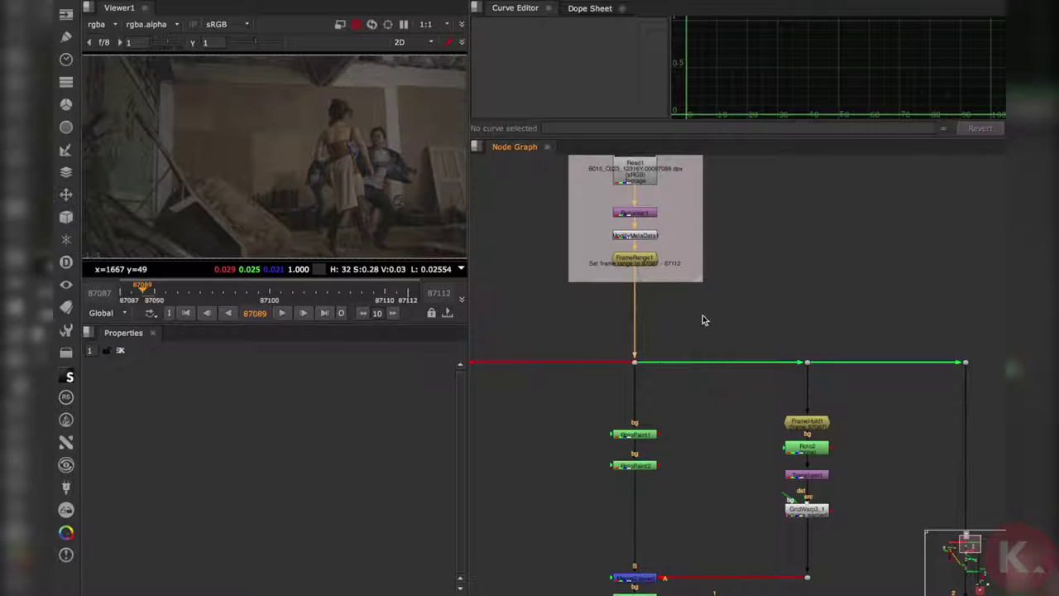
{"action": "middle_click_drag", "start_coordinate": [715, 321], "coordinate": [704, 359]}
{"action": "middle_click_drag", "start_coordinate": [815, 388], "coordinate": [651, 266]}
{"action": "middle_click_drag", "start_coordinate": [671, 445], "coordinate": [715, 364]}
{"action": "scroll", "coordinate": [680, 431], "scroll_direction": "down", "scroll_amount": 5}
{"action": "scroll", "coordinate": [674, 404], "scroll_direction": "up", "scroll_amount": 5}
{"action": "middle_click_drag", "start_coordinate": [685, 459], "coordinate": [701, 443]}
{"action": "scroll", "coordinate": [702, 444], "scroll_direction": "up", "scroll_amount": 5}
{"action": "left_click", "coordinate": [707, 435]}
{"action": "scroll", "coordinate": [695, 450], "scroll_direction": "down", "scroll_amount": 5}
Step: Move ModelBuilder2 in the node graph to clear space above ModelBuilder1 and the ModelBuilderGeo card node
{"action": "middle_click_drag", "start_coordinate": [625, 454], "coordinate": [713, 476]}
{"action": "left_click_drag", "start_coordinate": [858, 490], "coordinate": [885, 344]}
{"action": "middle_click_drag", "start_coordinate": [778, 392], "coordinate": [746, 475]}
{"action": "mouse_move", "coordinate": [858, 427]}
{"action": "left_mouse_down"}
{"action": "mouse_move", "coordinate": [873, 425]}
{"action": "mouse_move", "coordinate": [847, 419]}
{"action": "left_mouse_up"}
{"action": "middle_click_drag", "start_coordinate": [846, 440], "coordinate": [795, 470]}
{"action": "scroll", "coordinate": [720, 369], "scroll_direction": "left", "scroll_amount": 2}
{"action": "scroll", "coordinate": [720, 369], "scroll_direction": "up", "scroll_amount": 1}
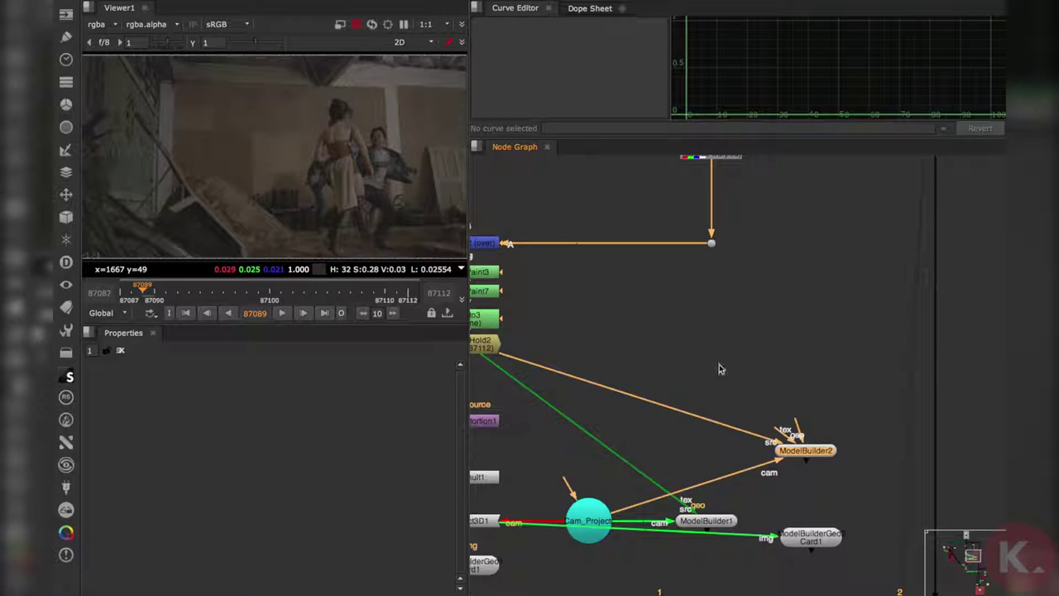
Step: Inspect the plate in Viewer1 around the two actors and the white column behind them
{"action": "middle_click_drag", "start_coordinate": [292, 84], "coordinate": [301, 123]}
{"action": "scroll", "coordinate": [301, 123], "scroll_direction": "up", "scroll_amount": 5}
{"action": "middle_click_drag", "start_coordinate": [313, 159], "coordinate": [259, 132]}
{"action": "middle_click_drag", "start_coordinate": [327, 125], "coordinate": [219, 134]}
{"action": "scroll", "coordinate": [348, 173], "scroll_direction": "down", "scroll_amount": 4}
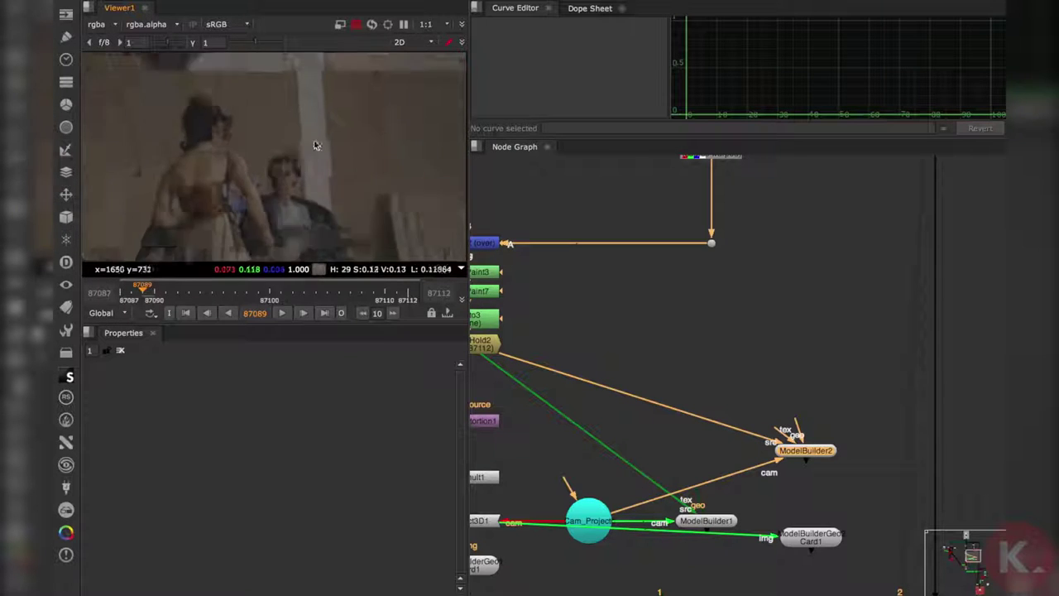
Step: Play the sh_124 plate in the maximized Viewer1, stop it, scrub back to frame 87100 and restore the normal layout
{"action": "scroll", "coordinate": [776, 361], "scroll_direction": "down", "scroll_amount": 4}
{"action": "middle_click_drag", "start_coordinate": [754, 331], "coordinate": [780, 410]}
{"action": "middle_click_drag", "start_coordinate": [620, 367], "coordinate": [839, 393]}
{"action": "scroll", "coordinate": [840, 398], "scroll_direction": "down", "scroll_amount": 5}
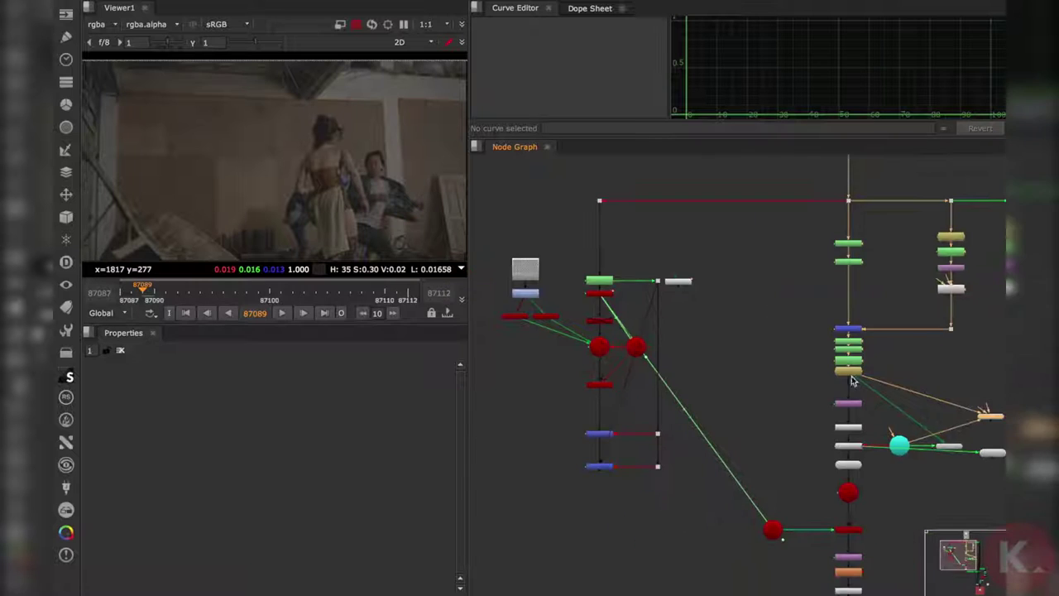
{"action": "scroll", "coordinate": [706, 333], "scroll_direction": "up", "scroll_amount": 5}
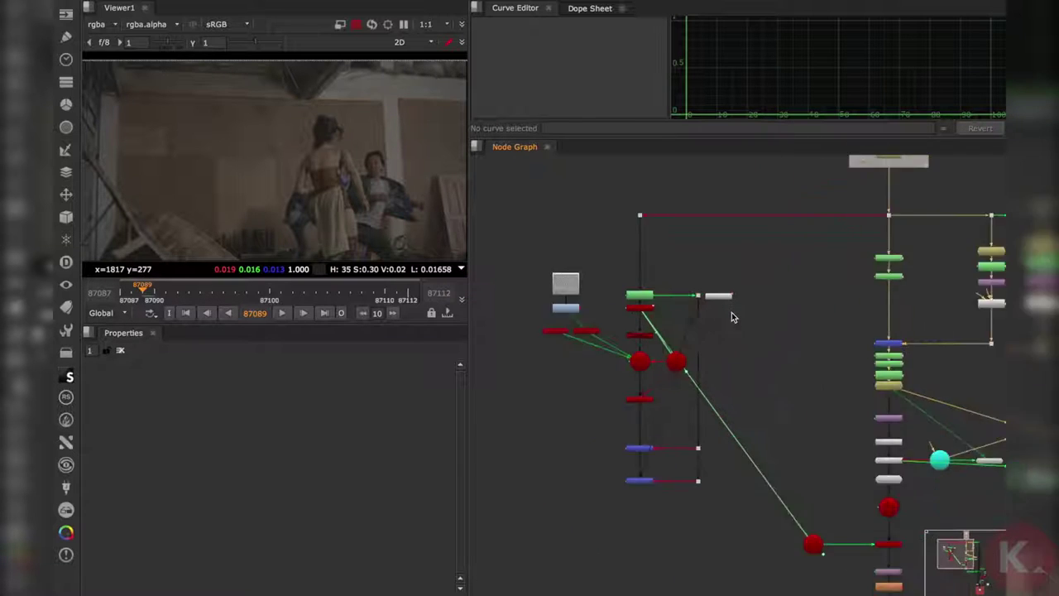
{"action": "middle_click_drag", "start_coordinate": [854, 306], "coordinate": [695, 385]}
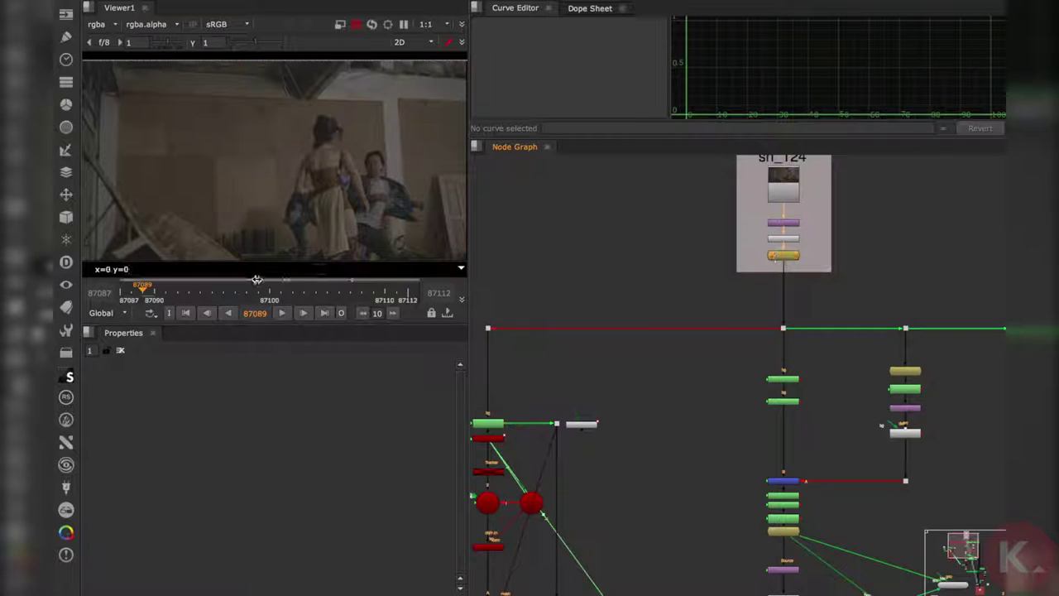
{"action": "left_click", "coordinate": [280, 316]}
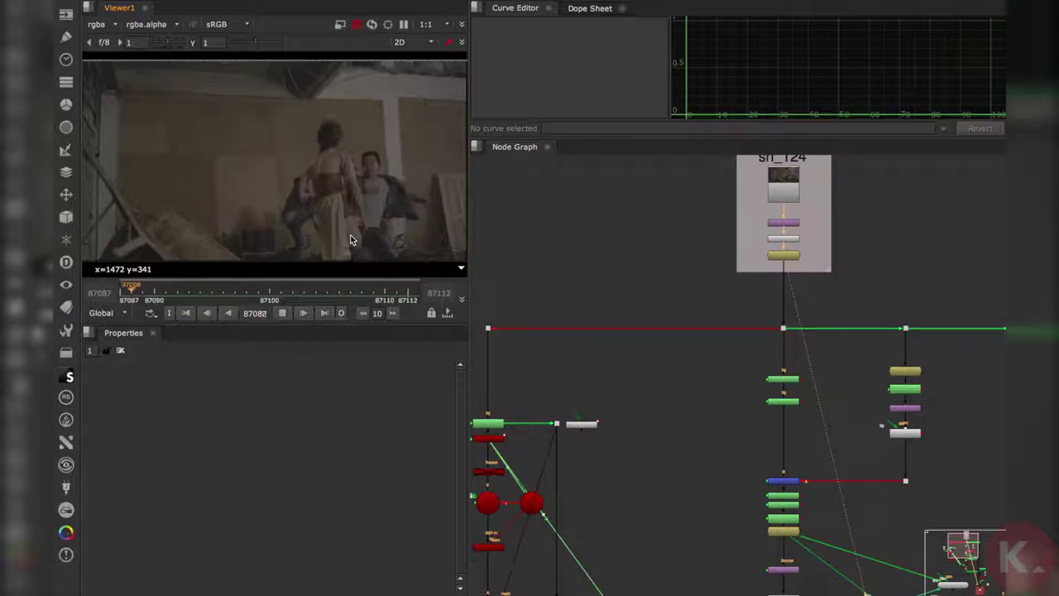
{"action": "key", "text": "space"}
{"action": "key", "text": "f"}
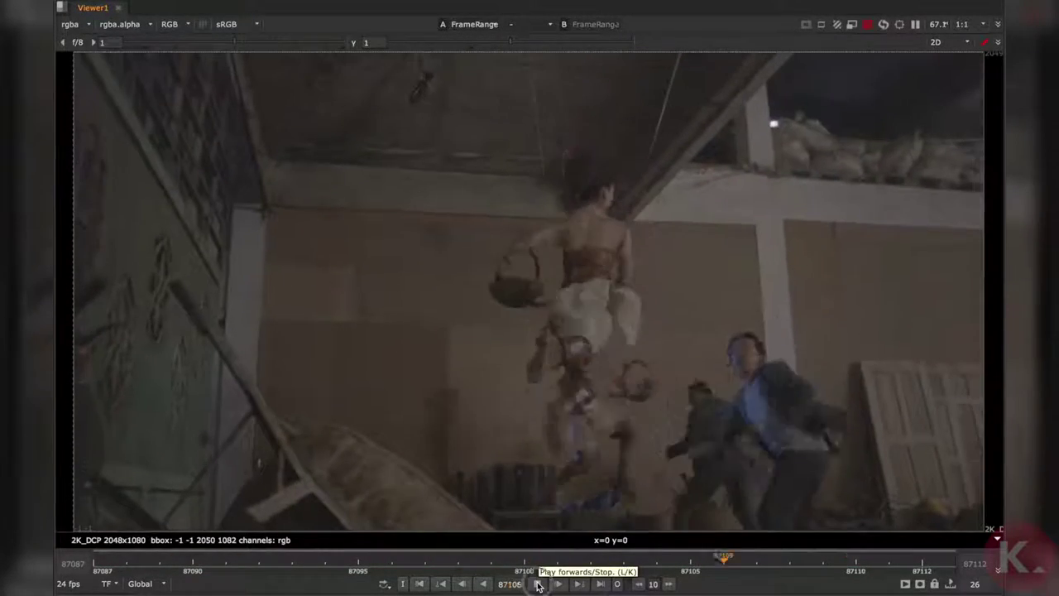
{"action": "left_click", "coordinate": [538, 584]}
{"action": "left_click_drag", "start_coordinate": [724, 557], "coordinate": [526, 560]}
{"action": "key", "text": "space"}
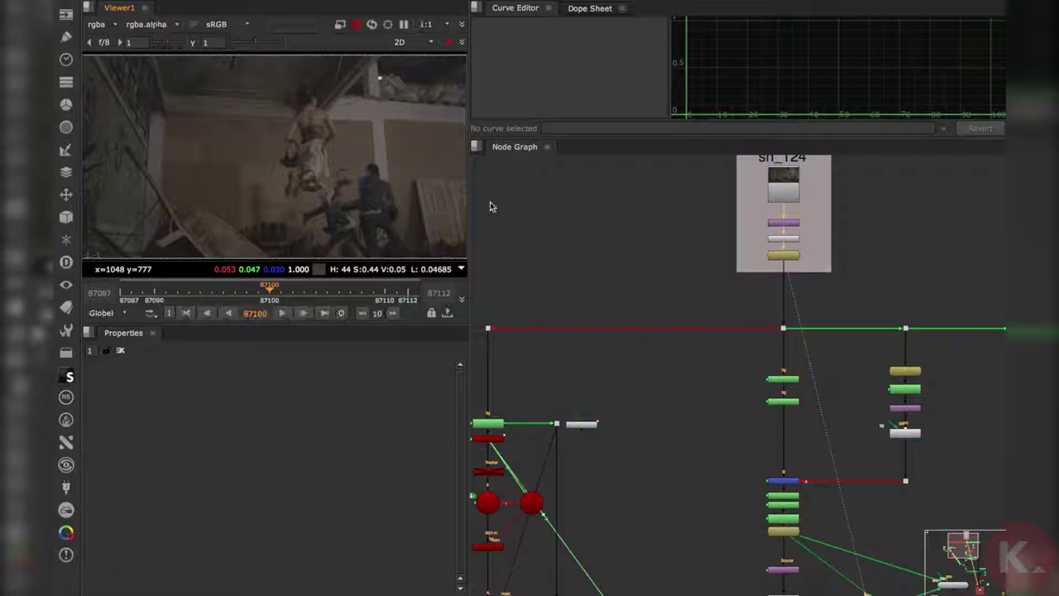
Step: View the Roto1 node's alpha channel in Viewer1 and examine the matte covering the actors and wires
{"action": "scroll", "coordinate": [237, 153], "scroll_direction": "down", "scroll_amount": 4}
{"action": "key", "text": "f"}
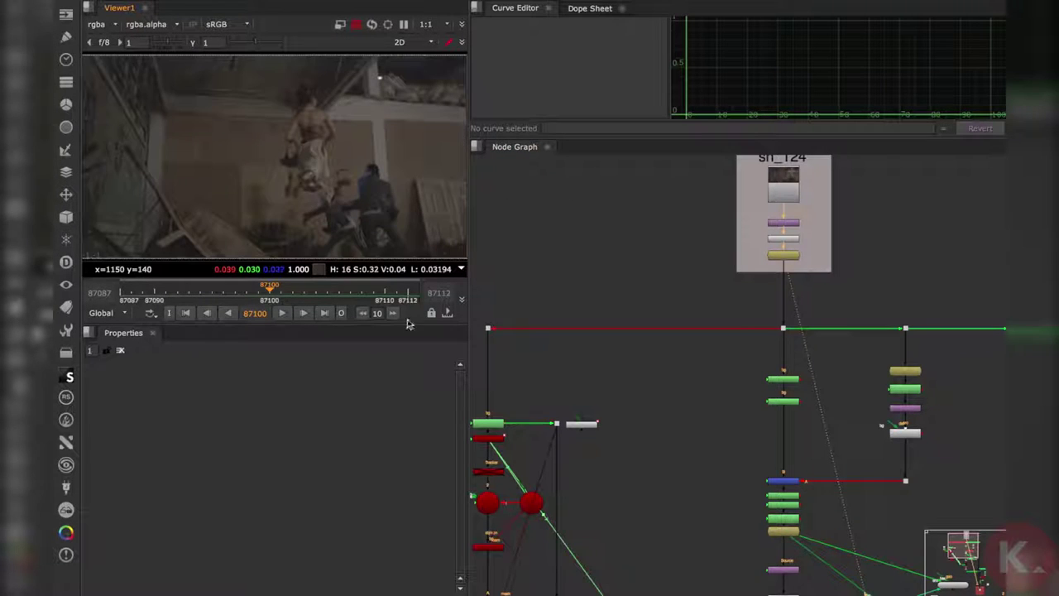
{"action": "middle_click_drag", "start_coordinate": [627, 435], "coordinate": [907, 397]}
{"action": "scroll", "coordinate": [795, 385], "scroll_direction": "up", "scroll_amount": 4}
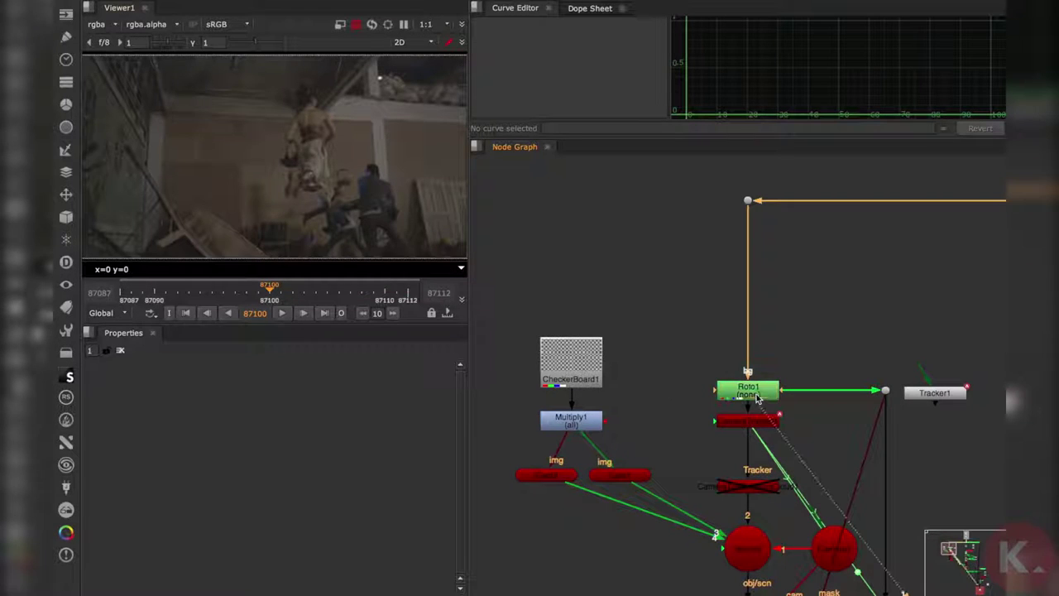
{"action": "key", "text": "a"}
{"action": "scroll", "coordinate": [281, 174], "scroll_direction": "down", "scroll_amount": 4}
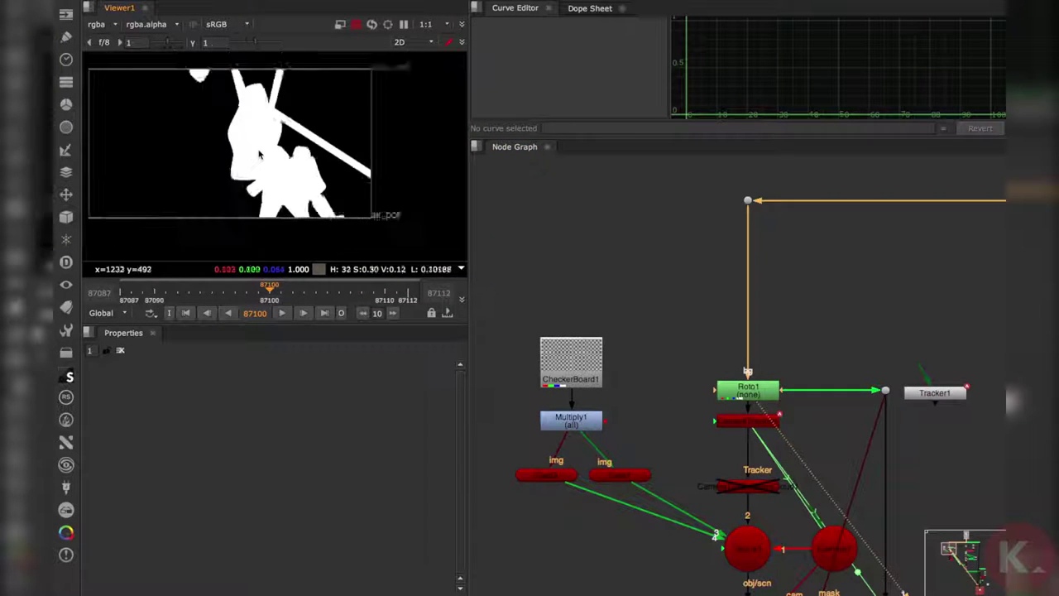
{"action": "scroll", "coordinate": [273, 166], "scroll_direction": "up", "scroll_amount": 4}
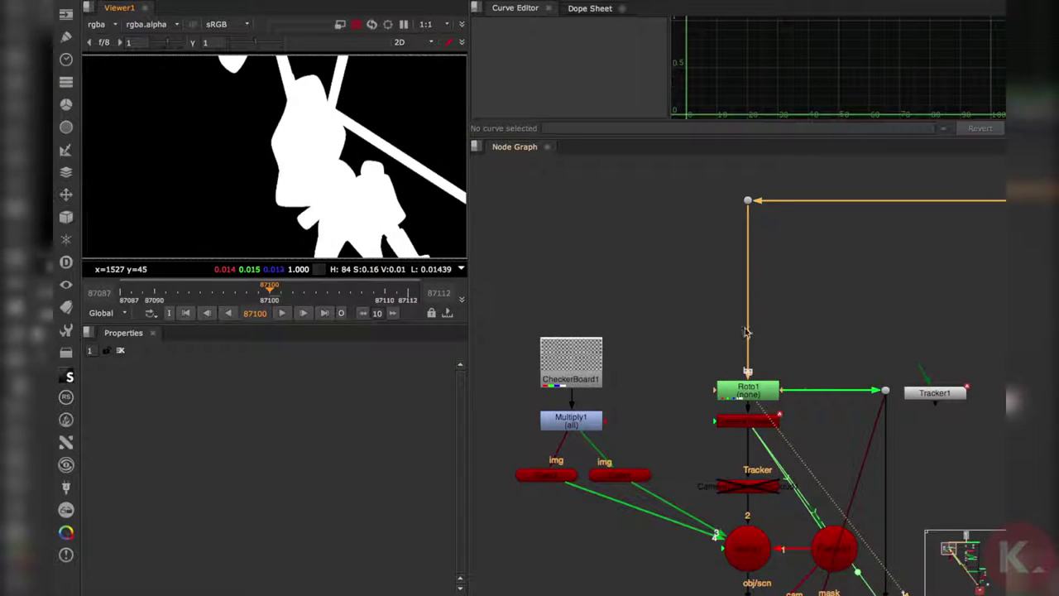
Step: Open CameraTracker1's properties, return the viewer from alpha to colour and examine the track points over the plate
{"action": "middle_click_drag", "start_coordinate": [776, 426], "coordinate": [761, 359]}
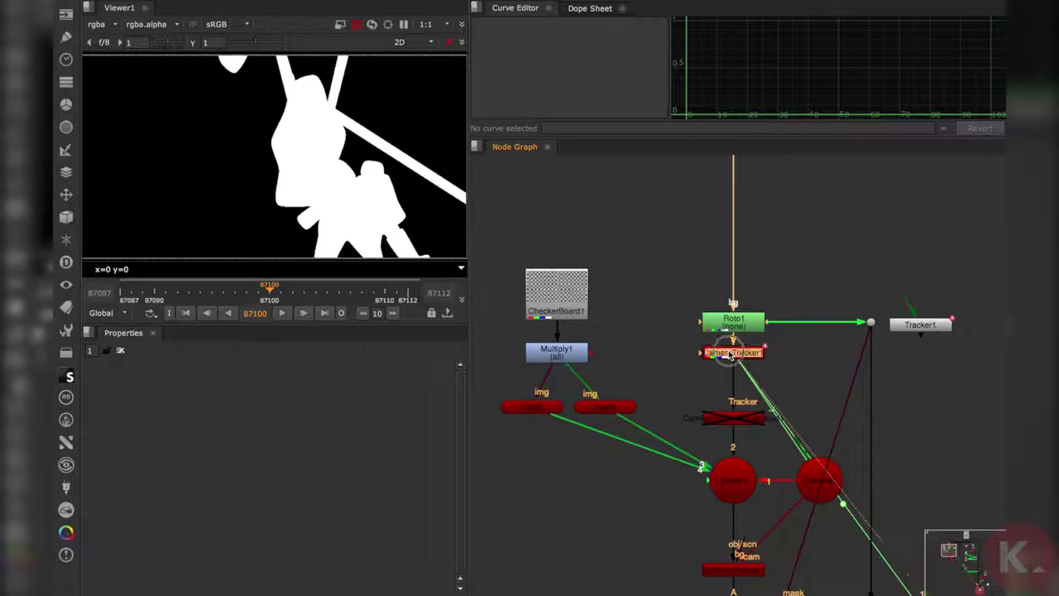
{"action": "double_click", "coordinate": [730, 354]}
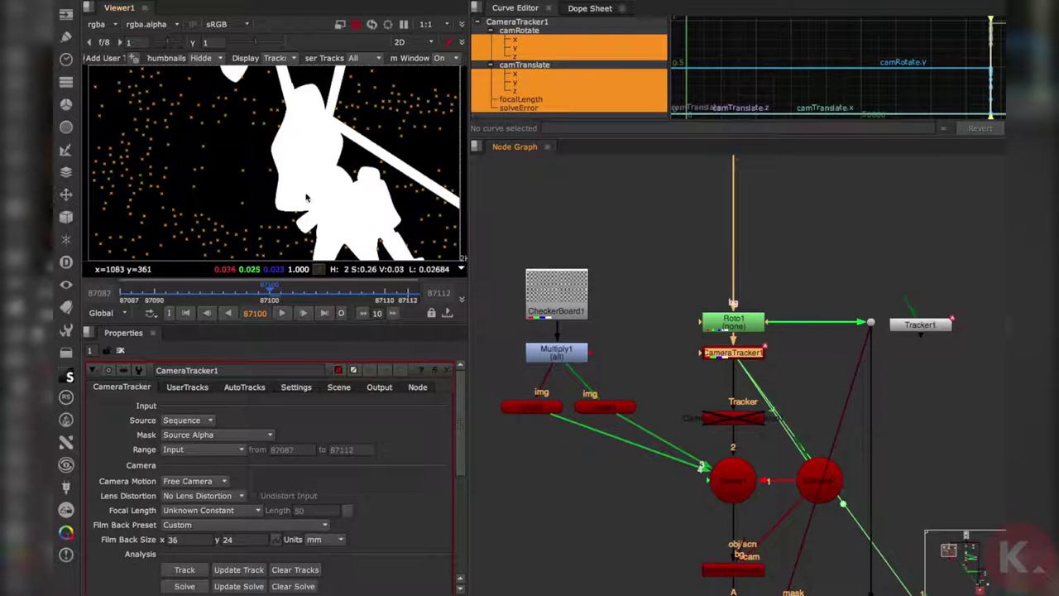
{"action": "key", "text": "a"}
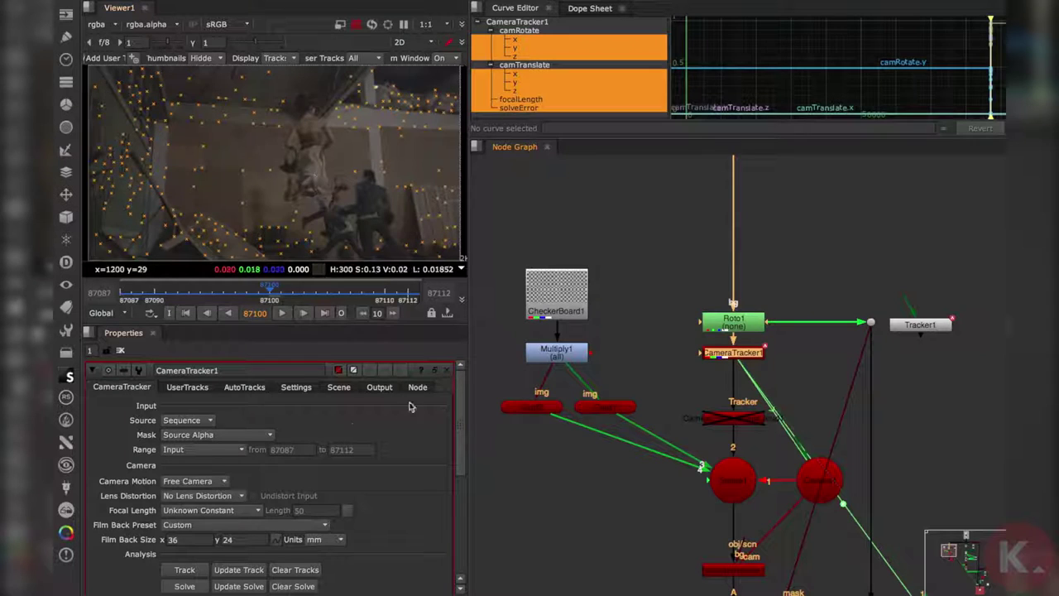
{"action": "scroll", "coordinate": [806, 360], "scroll_direction": "up", "scroll_amount": 4}
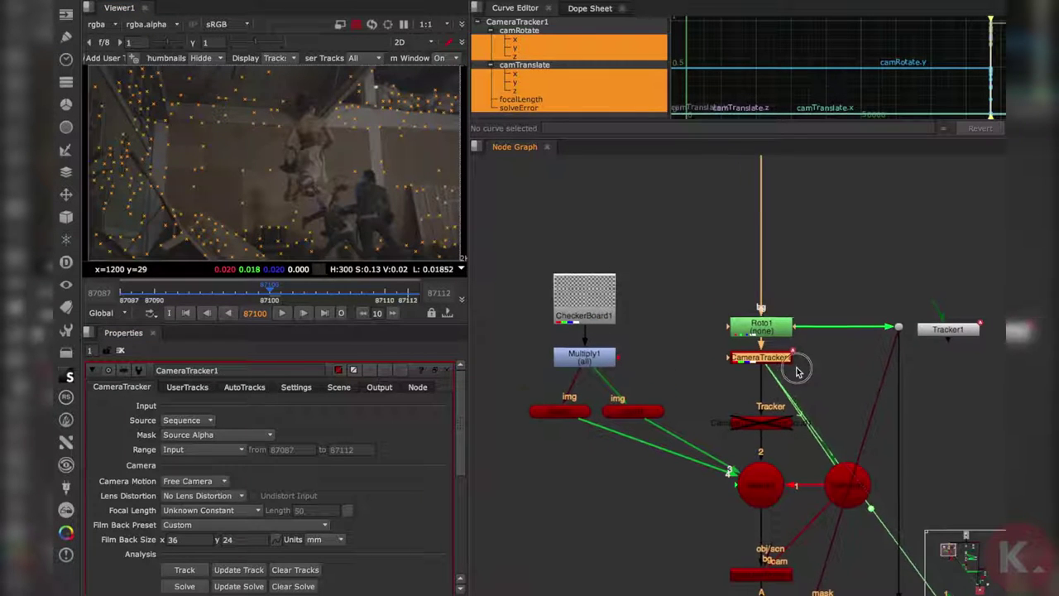
{"action": "left_click_drag", "start_coordinate": [778, 360], "coordinate": [778, 373]}
{"action": "left_click", "coordinate": [830, 380]}
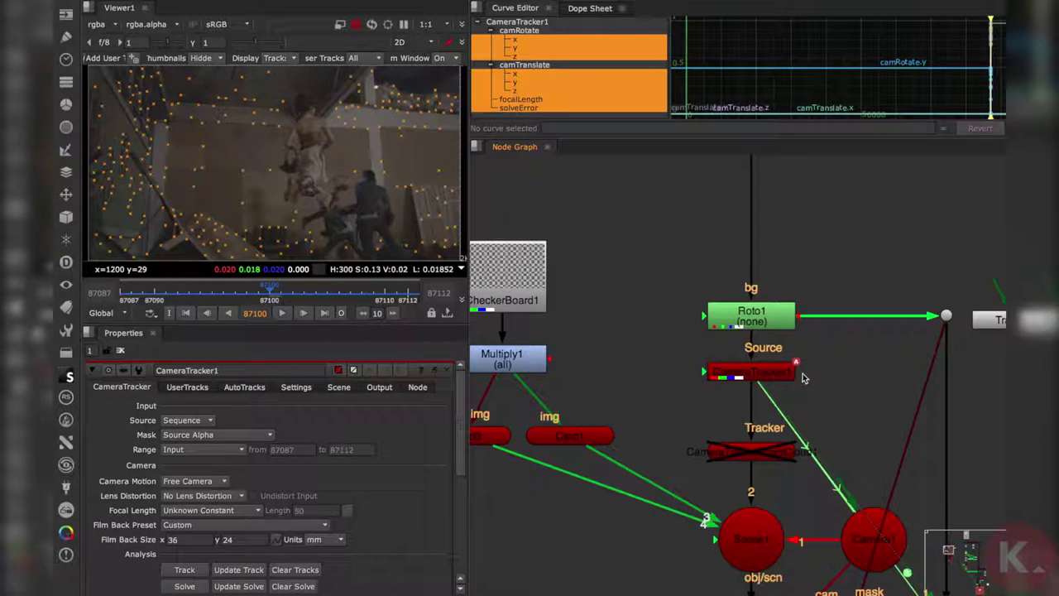
{"action": "middle_click_drag", "start_coordinate": [314, 139], "coordinate": [307, 136]}
{"action": "scroll", "coordinate": [310, 141], "scroll_direction": "up", "scroll_amount": 1}
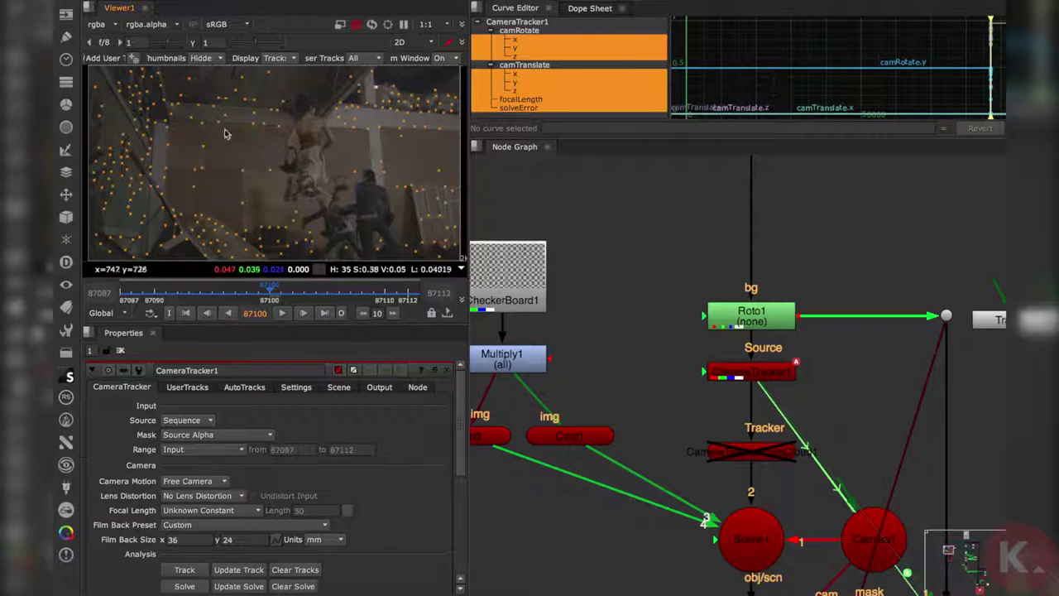
{"action": "scroll", "coordinate": [790, 398], "scroll_direction": "down", "scroll_amount": 4}
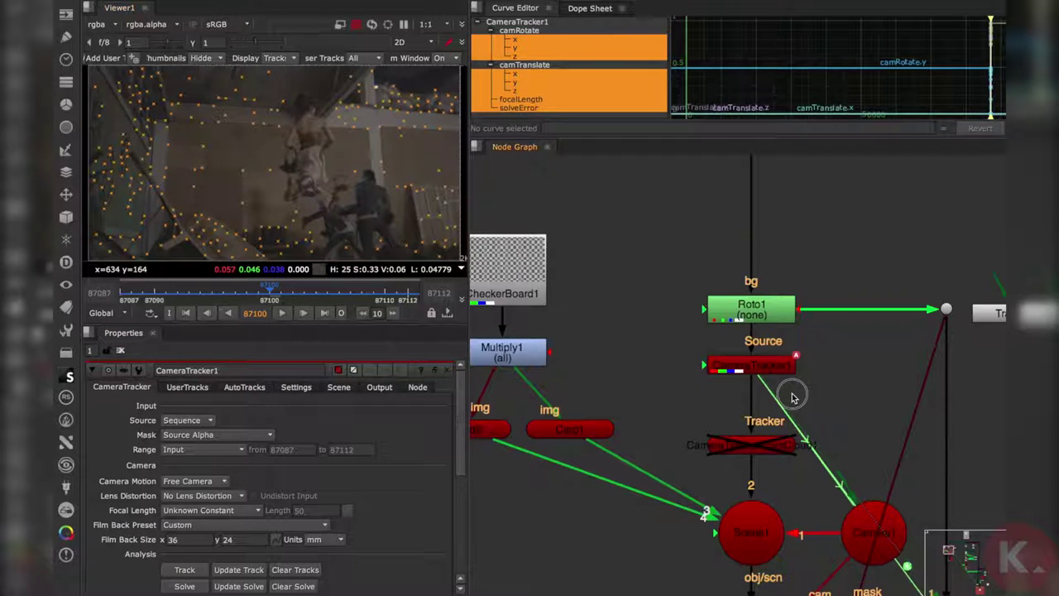
Step: View the checkerboard render below the tracked scene, then orbit around its cards and camera in the 3D view
{"action": "middle_click_drag", "start_coordinate": [782, 397], "coordinate": [770, 346]}
{"action": "left_click", "coordinate": [768, 406]}
{"action": "key", "text": "1"}
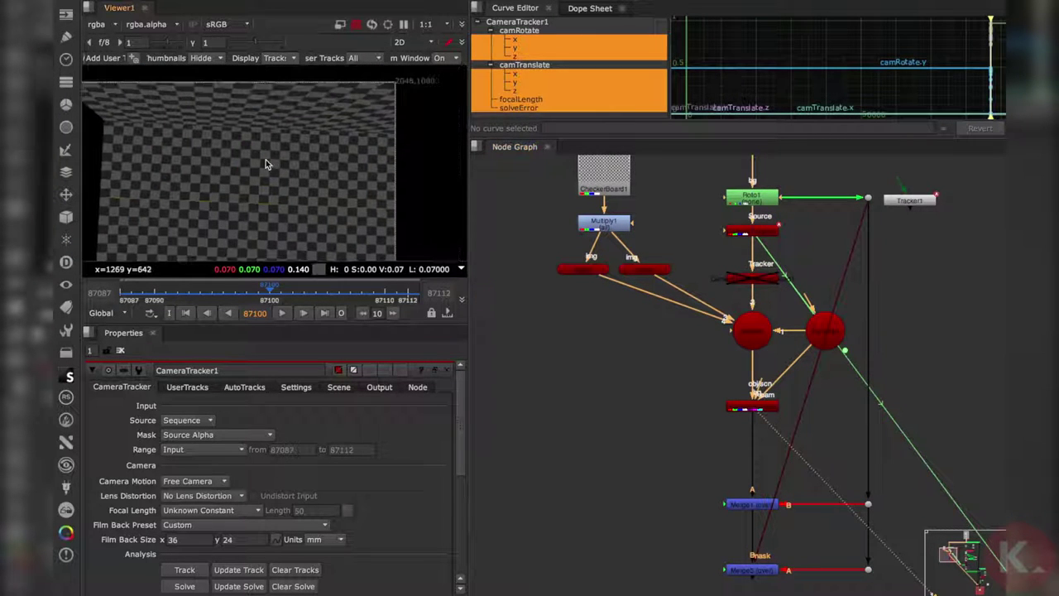
{"action": "key", "text": "Tab"}
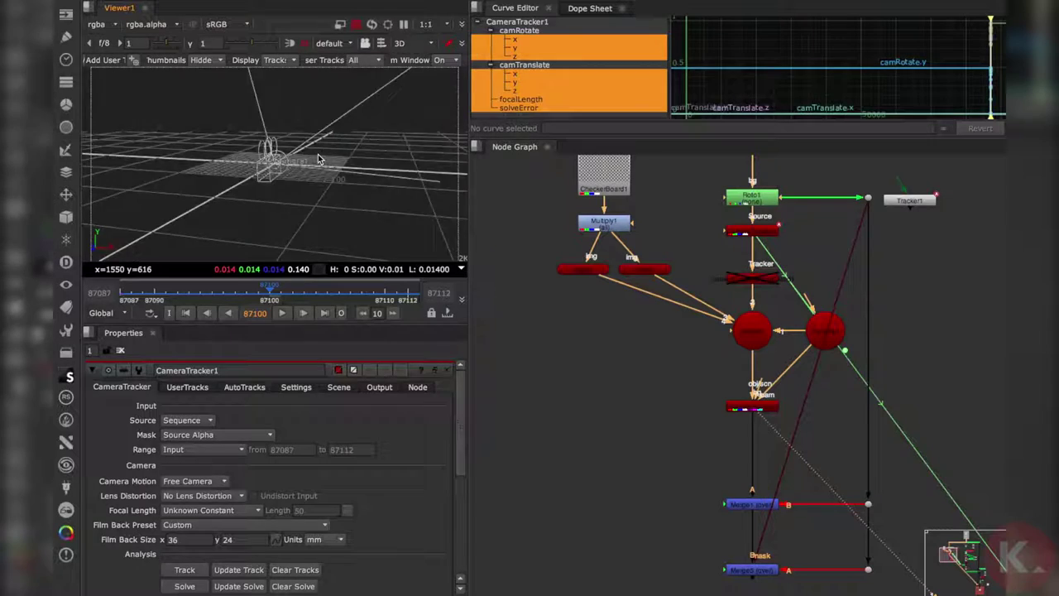
{"action": "scroll", "coordinate": [319, 158], "scroll_direction": "up", "scroll_amount": 5}
{"action": "left_click_drag", "start_coordinate": [165, 185], "coordinate": [302, 182], "text": "ctrl"}
{"action": "mouse_move", "coordinate": [231, 191]}
{"action": "left_mouse_down", "text": "ctrl"}
{"action": "mouse_move", "coordinate": [263, 189]}
{"action": "mouse_move", "coordinate": [207, 187]}
{"action": "mouse_move", "coordinate": [231, 188]}
{"action": "left_mouse_up", "text": "ctrl"}
Step: Enable the camera tracker's point cloud node and orbit the 3D view to compare the points with the checkerboard cards
{"action": "left_click", "coordinate": [749, 285]}
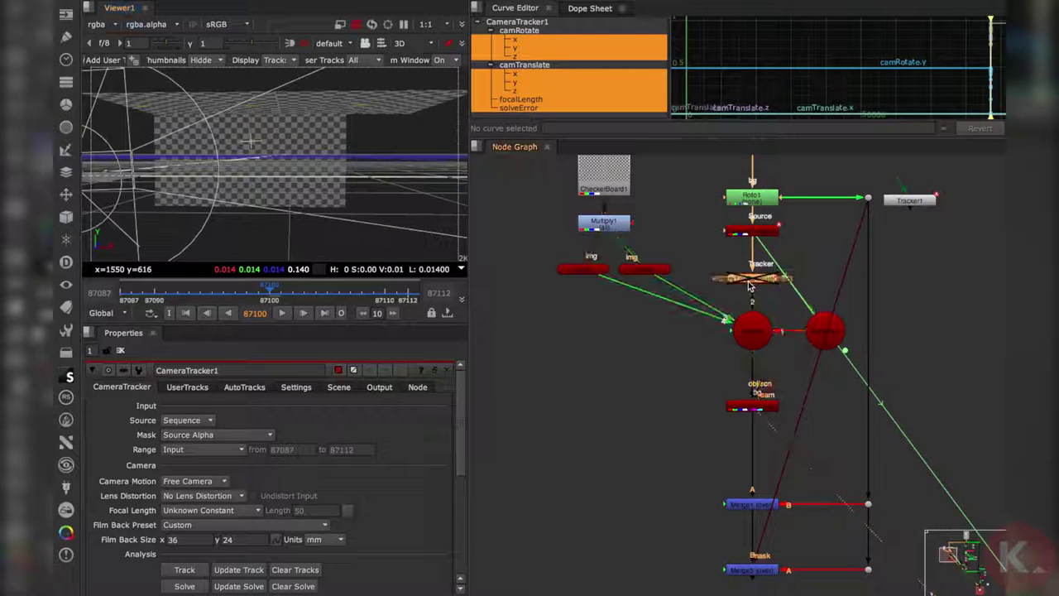
{"action": "key", "text": "d"}
{"action": "left_click_drag", "start_coordinate": [263, 166], "coordinate": [190, 195], "text": "ctrl"}
{"action": "left_click_drag", "start_coordinate": [292, 149], "coordinate": [244, 211], "text": "ctrl"}
Step: View the two merge nodes below the render in turn to examine the checkerboard over the plate and the roto-masked result
{"action": "middle_click_drag", "start_coordinate": [659, 392], "coordinate": [644, 361]}
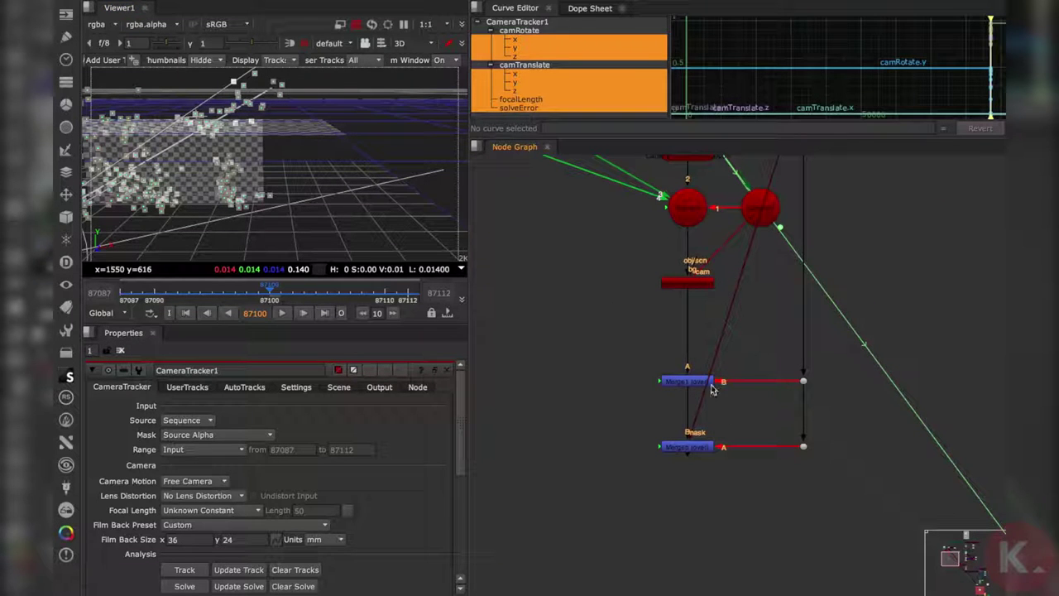
{"action": "left_click", "coordinate": [674, 382]}
{"action": "key", "text": "1"}
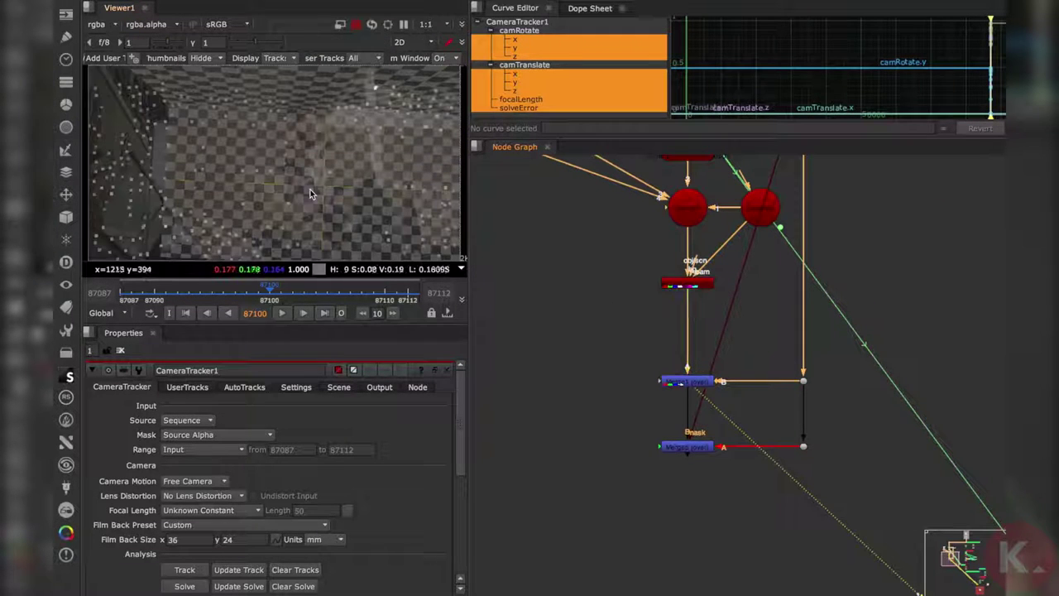
{"action": "left_click", "coordinate": [686, 451]}
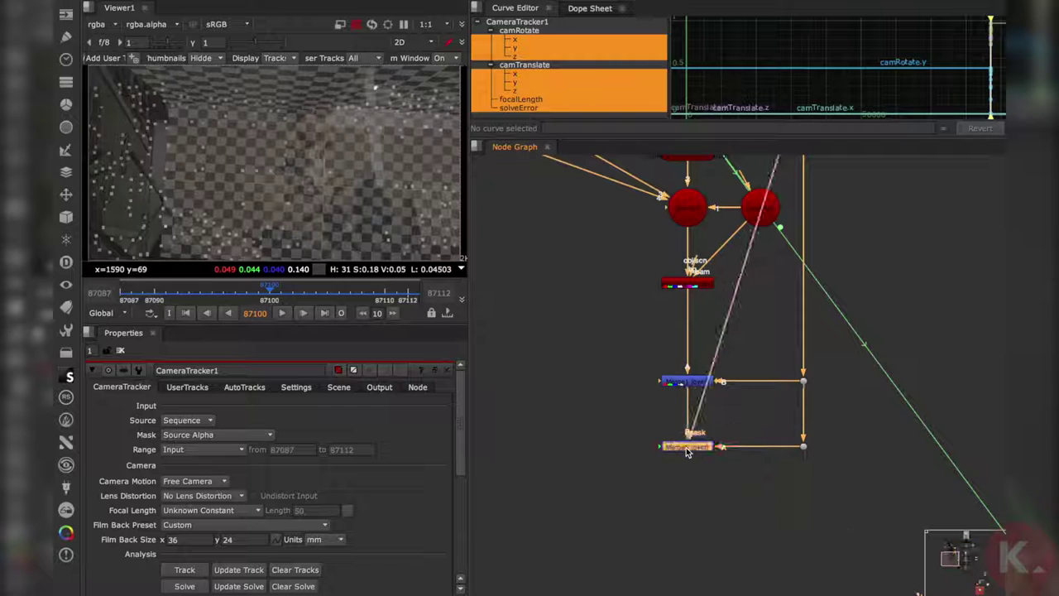
{"action": "key", "text": "1"}
{"action": "middle_click_drag", "start_coordinate": [733, 280], "coordinate": [698, 394]}
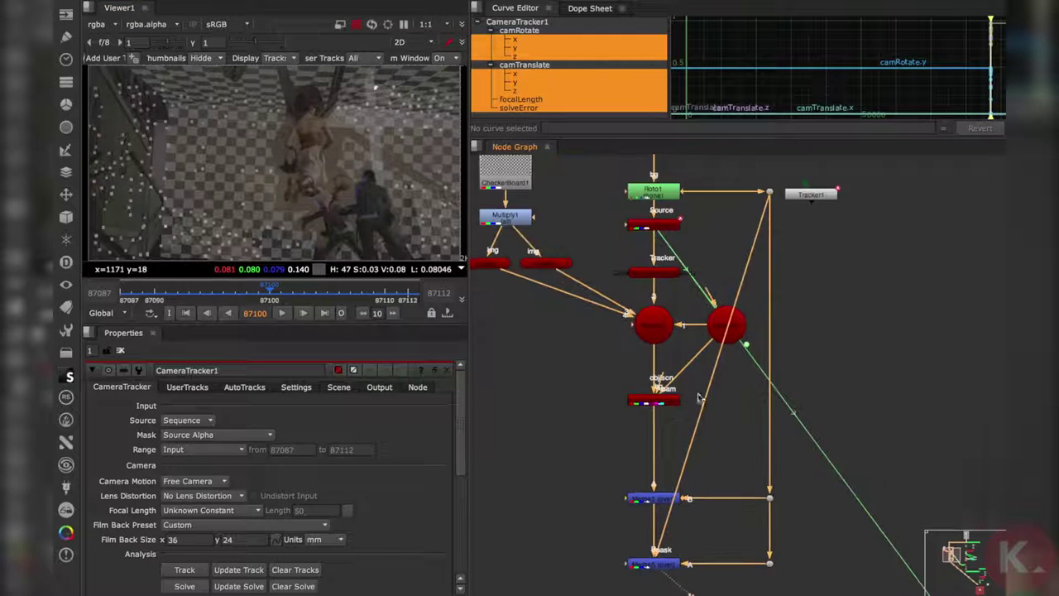
{"action": "scroll", "coordinate": [670, 328], "scroll_direction": "down", "scroll_amount": 1}
{"action": "middle_click_drag", "start_coordinate": [633, 316], "coordinate": [662, 361]}
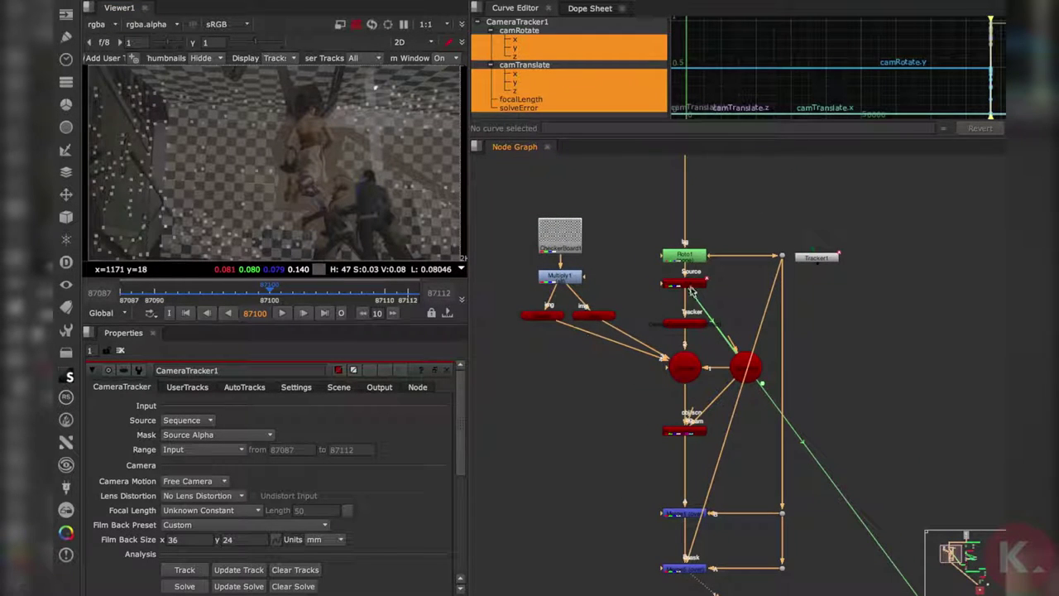
Step: Disable the point cloud node and play the merged checkerboard result to check how well it sticks, then stop playback
{"action": "left_click", "coordinate": [687, 323]}
{"action": "key", "text": "d"}
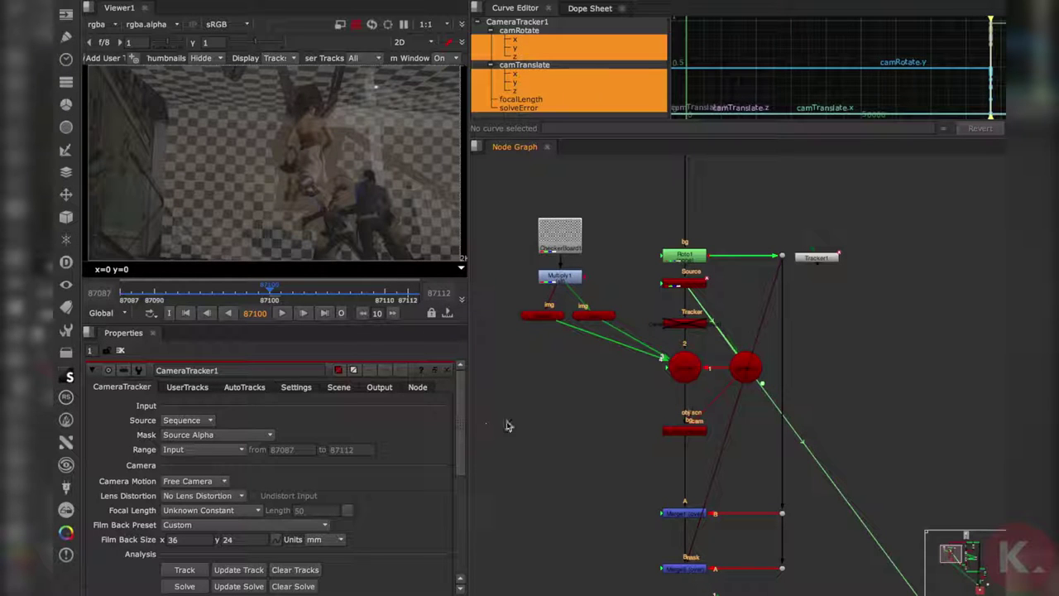
{"action": "left_click", "coordinate": [284, 314]}
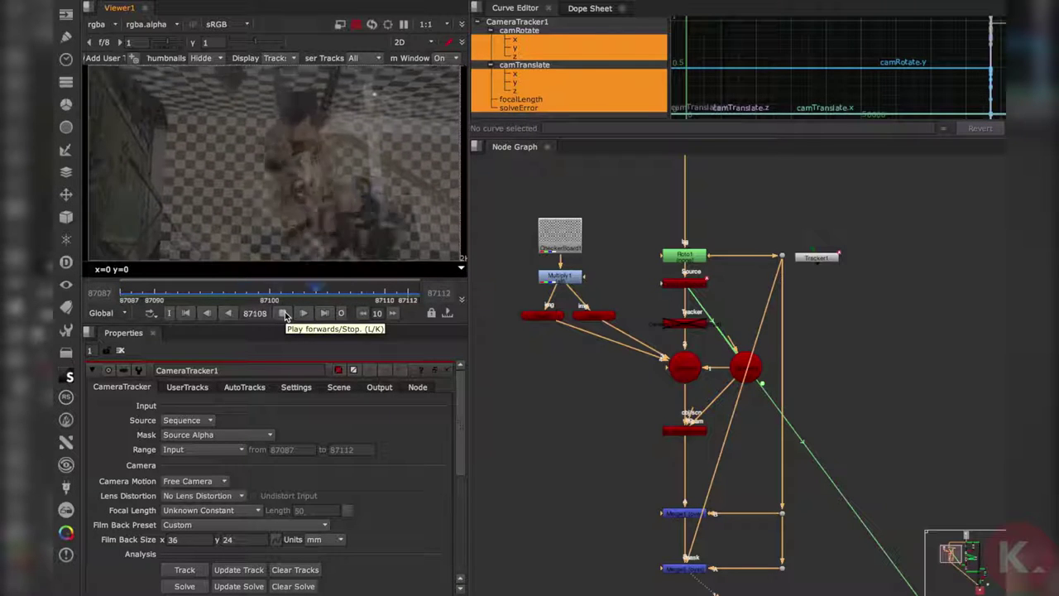
{"action": "left_click", "coordinate": [284, 315]}
Step: Scrub the checkerboard overlay, then compare its first frame 87087 with its last frame 87112
{"action": "scroll", "coordinate": [731, 385], "scroll_direction": "down", "scroll_amount": 2}
{"action": "middle_click_drag", "start_coordinate": [837, 522], "coordinate": [764, 430]}
{"action": "middle_click_drag", "start_coordinate": [828, 449], "coordinate": [733, 357]}
{"action": "middle_click_drag", "start_coordinate": [745, 275], "coordinate": [702, 386]}
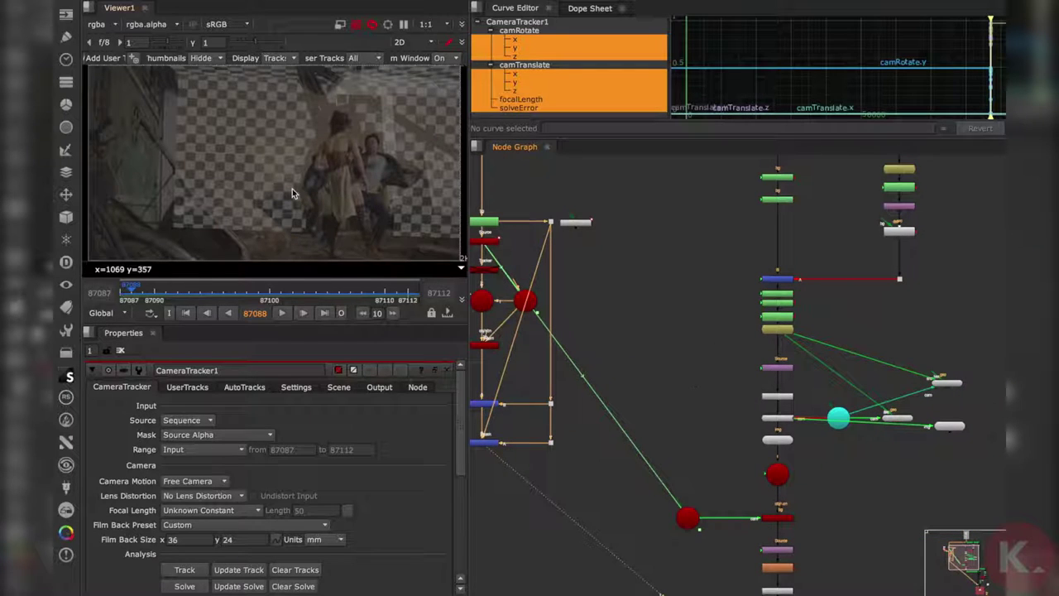
{"action": "left_click_drag", "start_coordinate": [282, 296], "coordinate": [303, 317]}
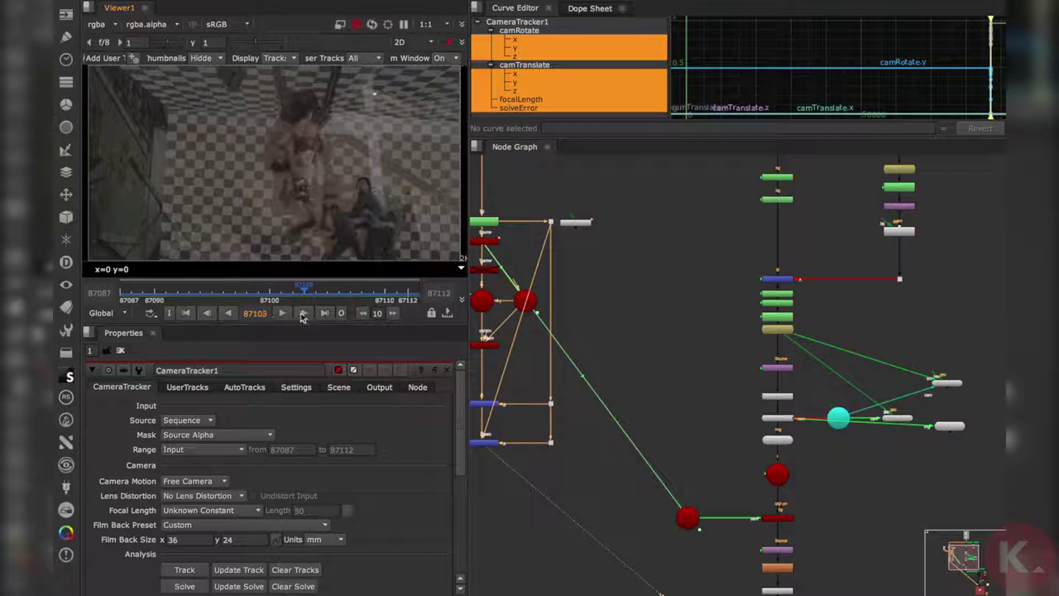
{"action": "left_click", "coordinate": [187, 313]}
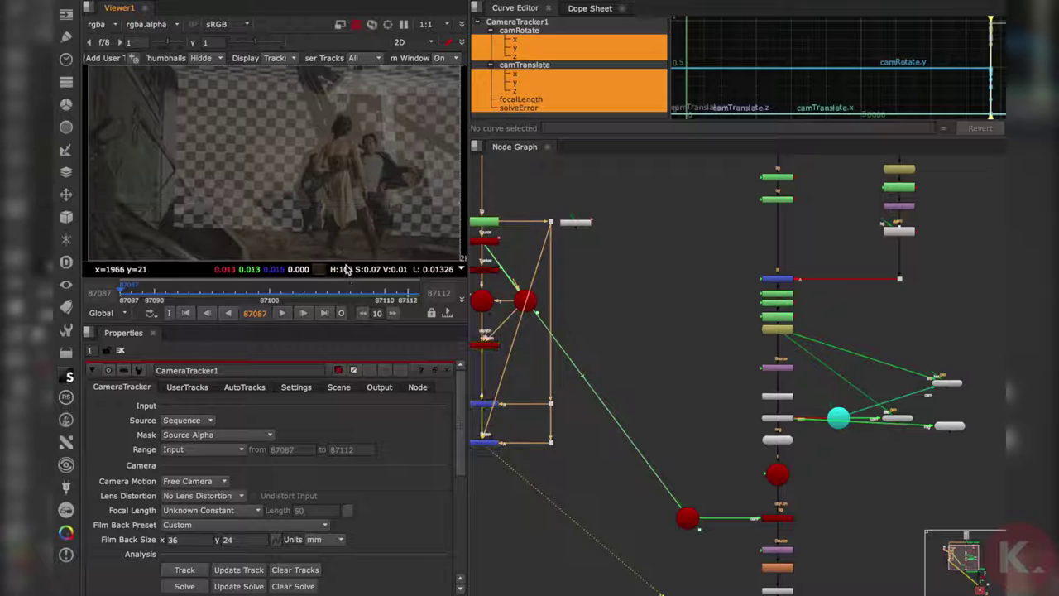
{"action": "left_click", "coordinate": [325, 315]}
Step: View the FrameHold2 clean plate in Viewer1, then close all open node properties
{"action": "middle_click_drag", "start_coordinate": [711, 362], "coordinate": [661, 407]}
{"action": "middle_click_drag", "start_coordinate": [789, 339], "coordinate": [722, 389]}
{"action": "scroll", "coordinate": [728, 338], "scroll_direction": "up", "scroll_amount": 3}
{"action": "middle_click_drag", "start_coordinate": [666, 340], "coordinate": [705, 315]}
{"action": "left_click", "coordinate": [635, 422]}
{"action": "left_click", "coordinate": [568, 422]}
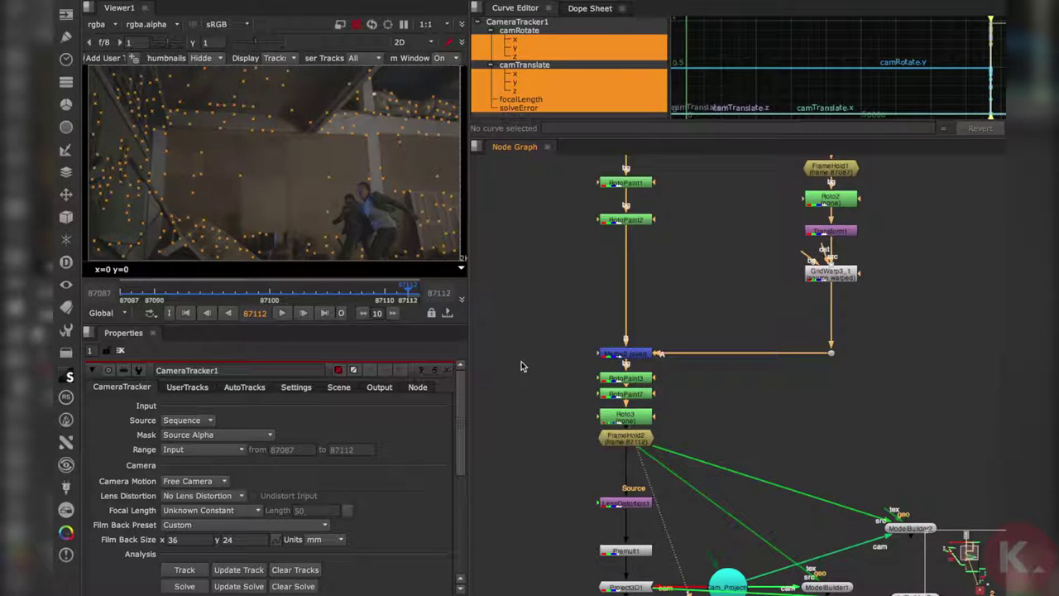
{"action": "middle_click_drag", "start_coordinate": [571, 362], "coordinate": [637, 342]}
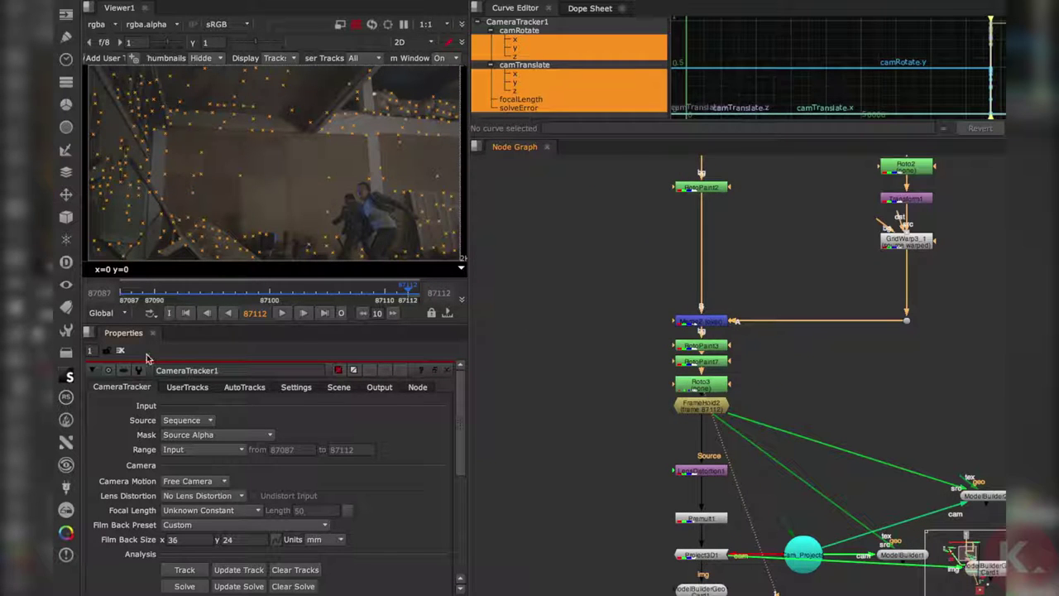
{"action": "left_click", "coordinate": [121, 352]}
Step: View the plate from the dot below FrameRange1, scrub through it and compare frames 87087 and 87112
{"action": "middle_click_drag", "start_coordinate": [801, 395], "coordinate": [787, 546]}
{"action": "middle_click_drag", "start_coordinate": [767, 345], "coordinate": [721, 438]}
{"action": "left_click", "coordinate": [659, 314]}
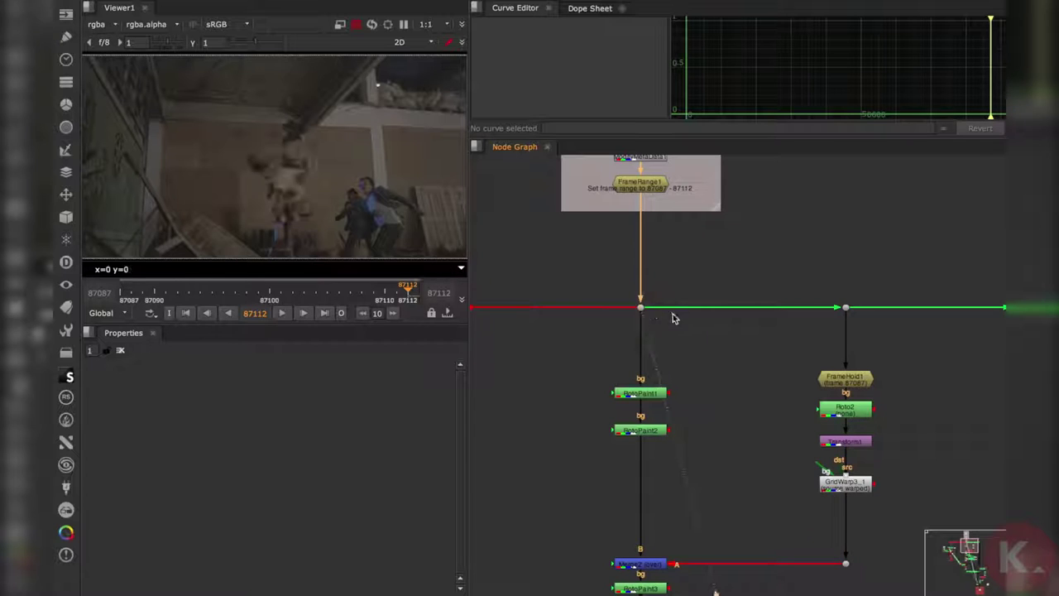
{"action": "left_click_drag", "start_coordinate": [380, 301], "coordinate": [251, 296]}
{"action": "left_click", "coordinate": [186, 312]}
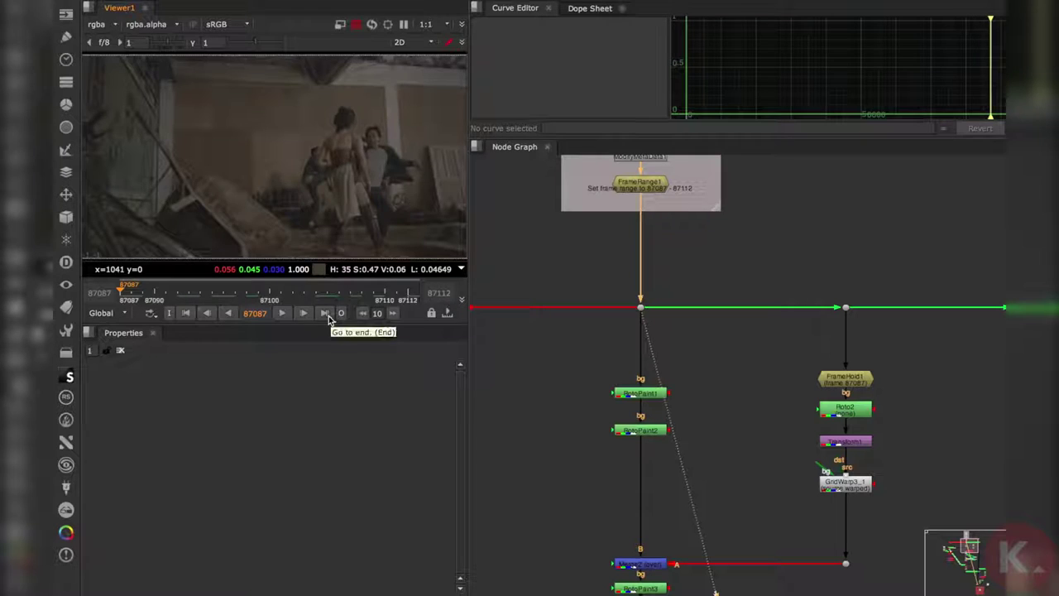
{"action": "left_click", "coordinate": [325, 314]}
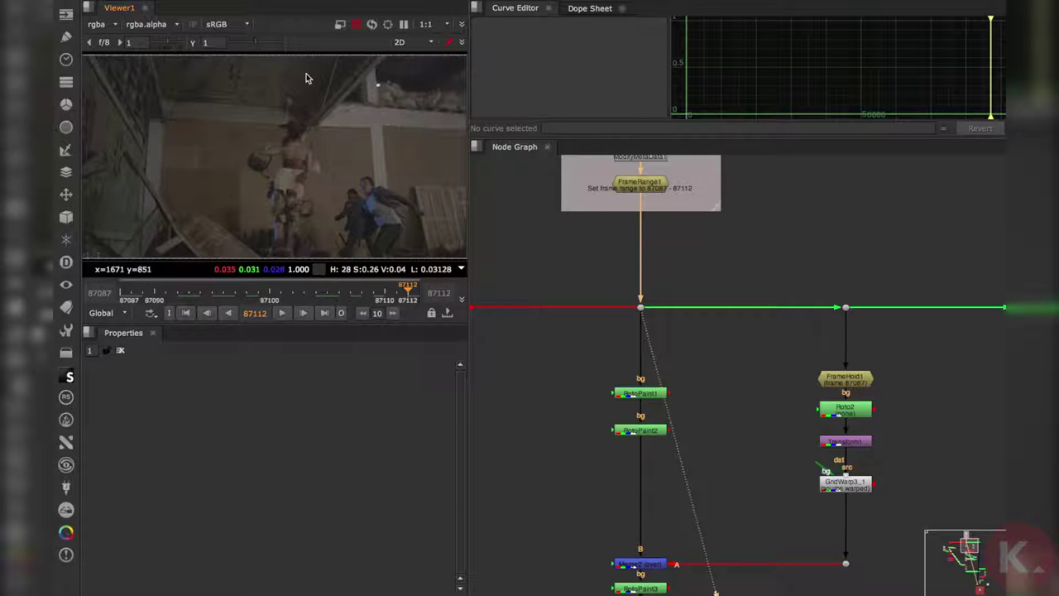
Step: Scrub the plate up to frame 87112, then view the paint results at RotoPaint2, Merge2 and FrameHold2 in turn
{"action": "left_click_drag", "start_coordinate": [166, 291], "coordinate": [406, 319]}
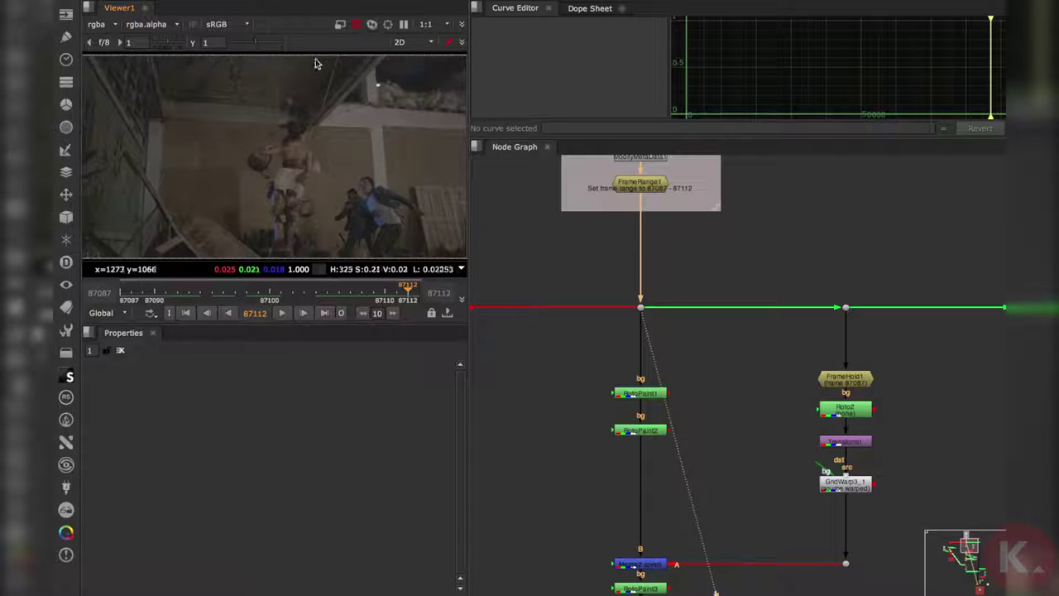
{"action": "left_click_drag", "start_coordinate": [285, 295], "coordinate": [411, 303]}
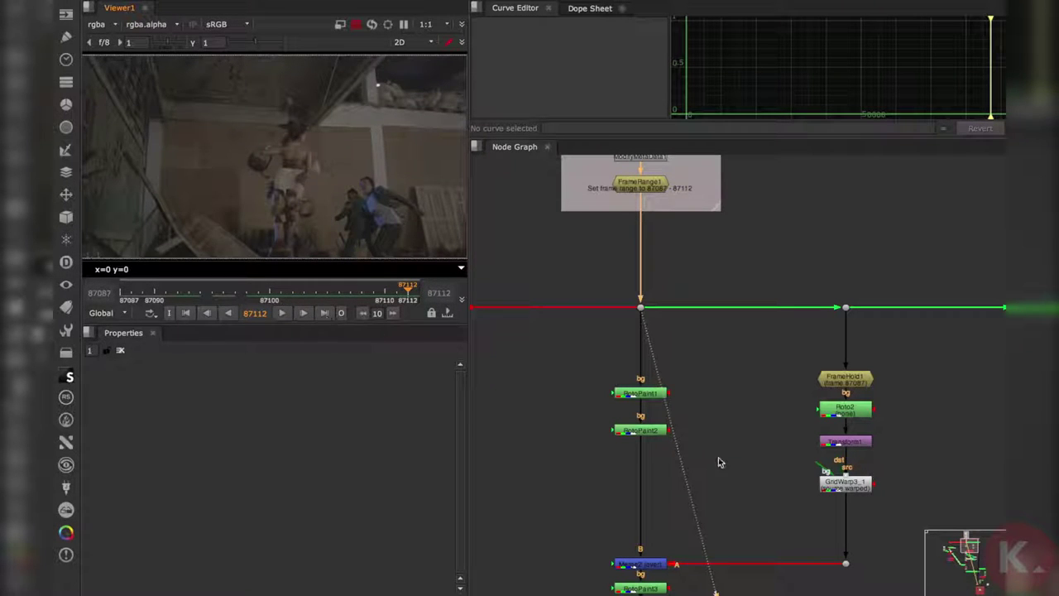
{"action": "middle_click_drag", "start_coordinate": [651, 450], "coordinate": [653, 433]}
{"action": "scroll", "coordinate": [687, 418], "scroll_direction": "down", "scroll_amount": 8}
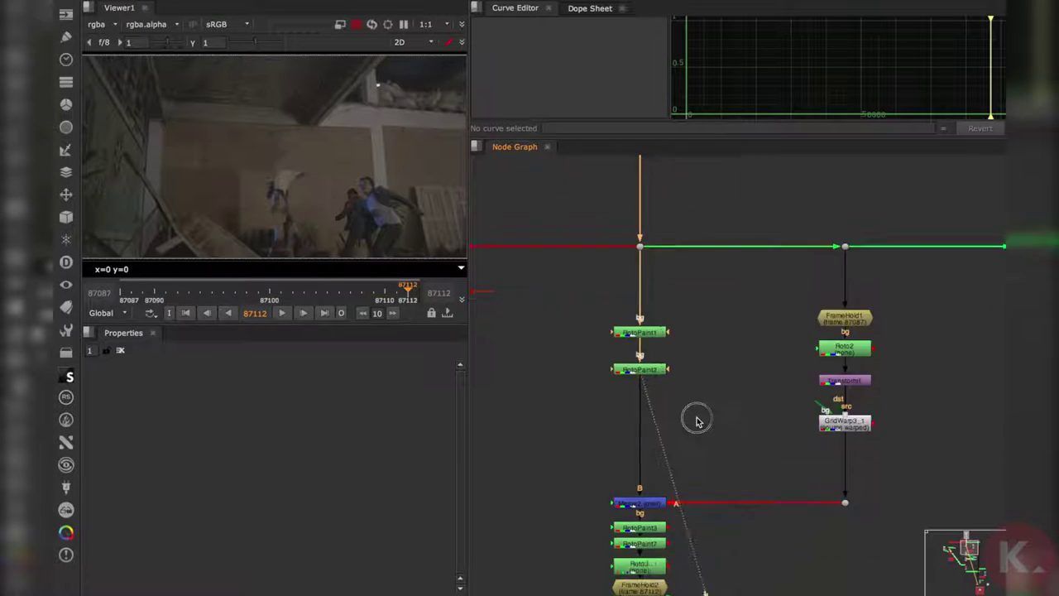
{"action": "scroll", "coordinate": [670, 356], "scroll_direction": "down", "scroll_amount": 1}
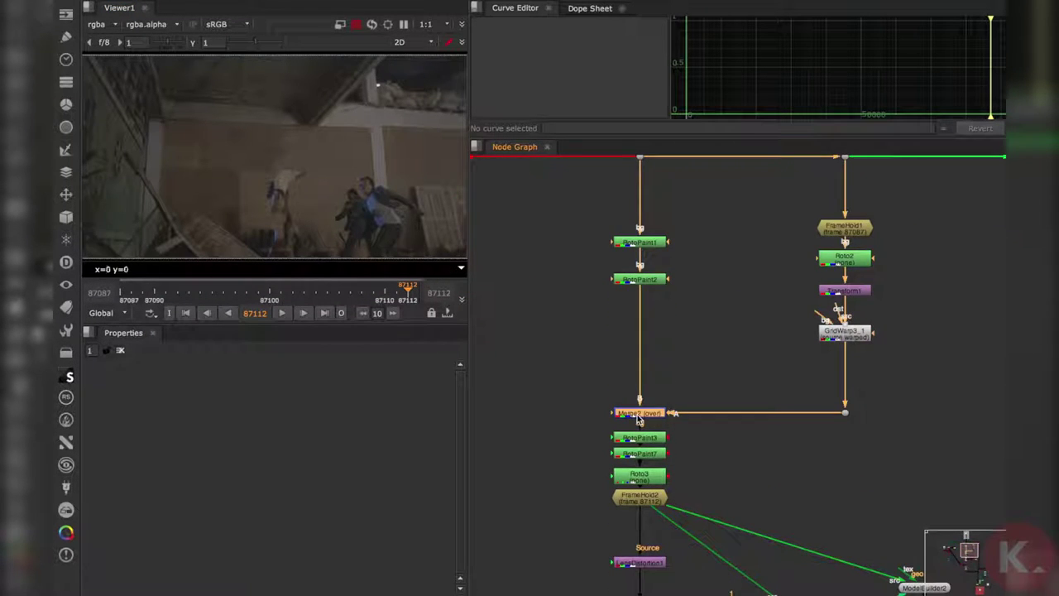
{"action": "scroll", "coordinate": [693, 437], "scroll_direction": "down", "scroll_amount": 7}
{"action": "left_click_drag", "start_coordinate": [659, 382], "coordinate": [657, 376]}
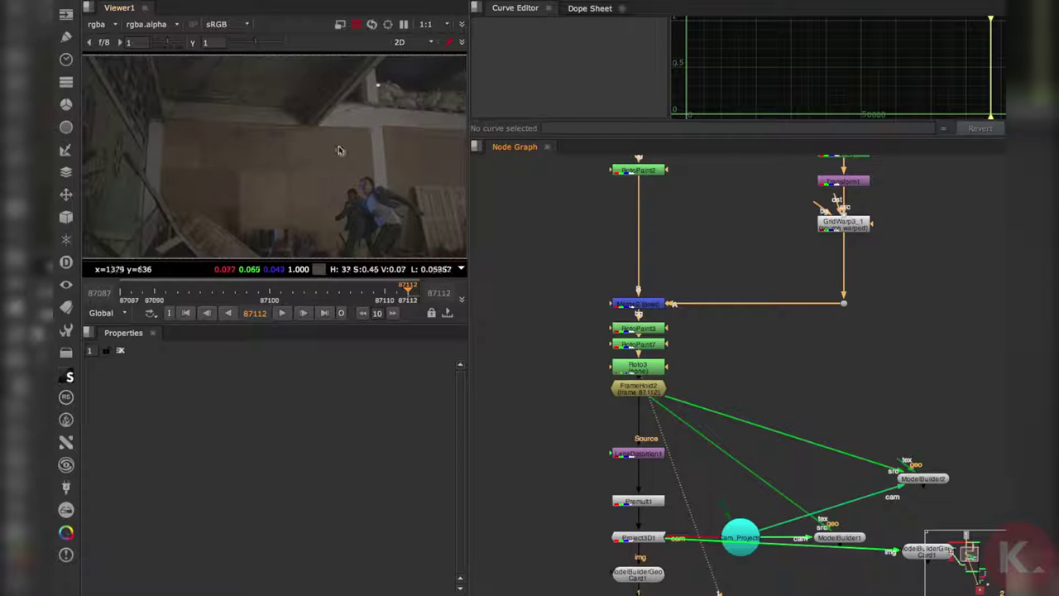
Step: Move the ModelBuilderGeo card node further down, away from ModelBuilder1
{"action": "scroll", "coordinate": [640, 396], "scroll_direction": "down", "scroll_amount": 4}
{"action": "scroll", "coordinate": [622, 365], "scroll_direction": "up", "scroll_amount": 2}
{"action": "scroll", "coordinate": [622, 364], "scroll_direction": "up", "scroll_amount": 4}
{"action": "scroll", "coordinate": [645, 381], "scroll_direction": "down", "scroll_amount": 3}
{"action": "scroll", "coordinate": [662, 393], "scroll_direction": "up", "scroll_amount": 1}
{"action": "middle_click_drag", "start_coordinate": [677, 379], "coordinate": [557, 279]}
{"action": "left_click_drag", "start_coordinate": [815, 451], "coordinate": [813, 500]}
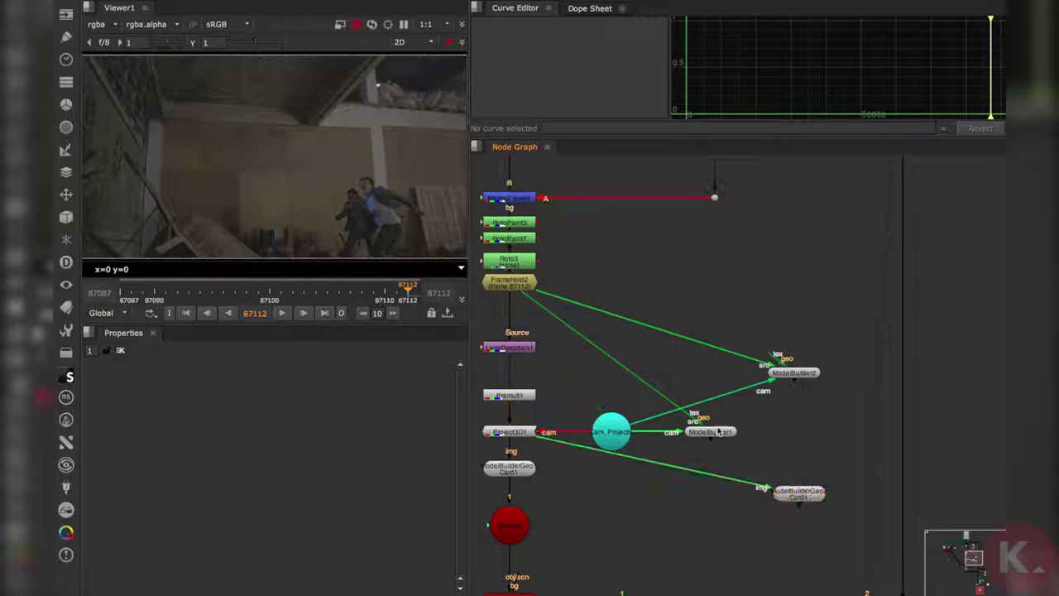
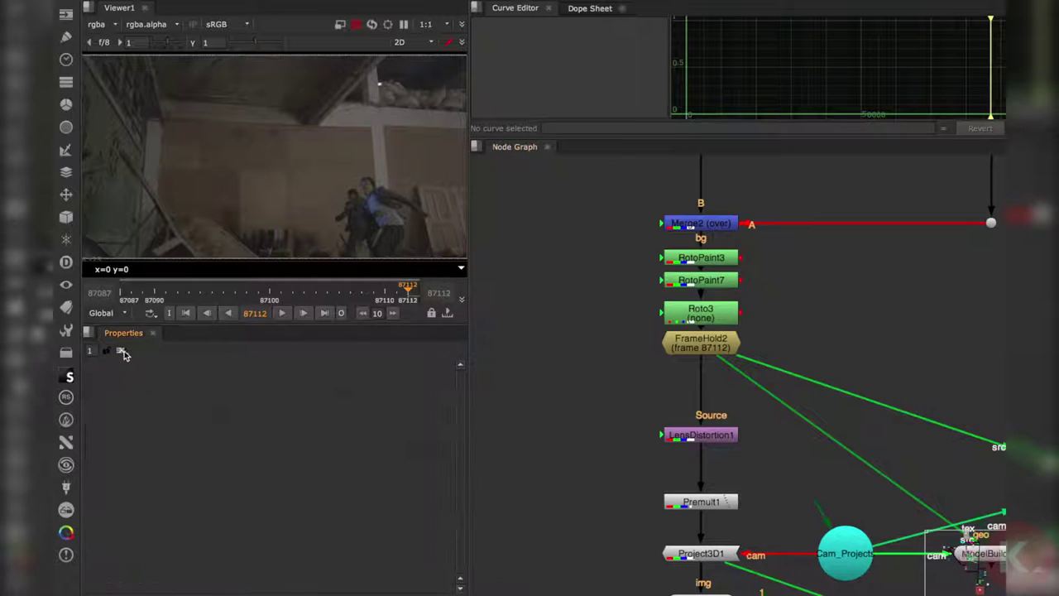
Step: Delete the ModelBuilder2 node and the ModelBuilderGeo card node beside ModelBuilder1
{"action": "scroll", "coordinate": [647, 441], "scroll_direction": "down", "scroll_amount": 5}
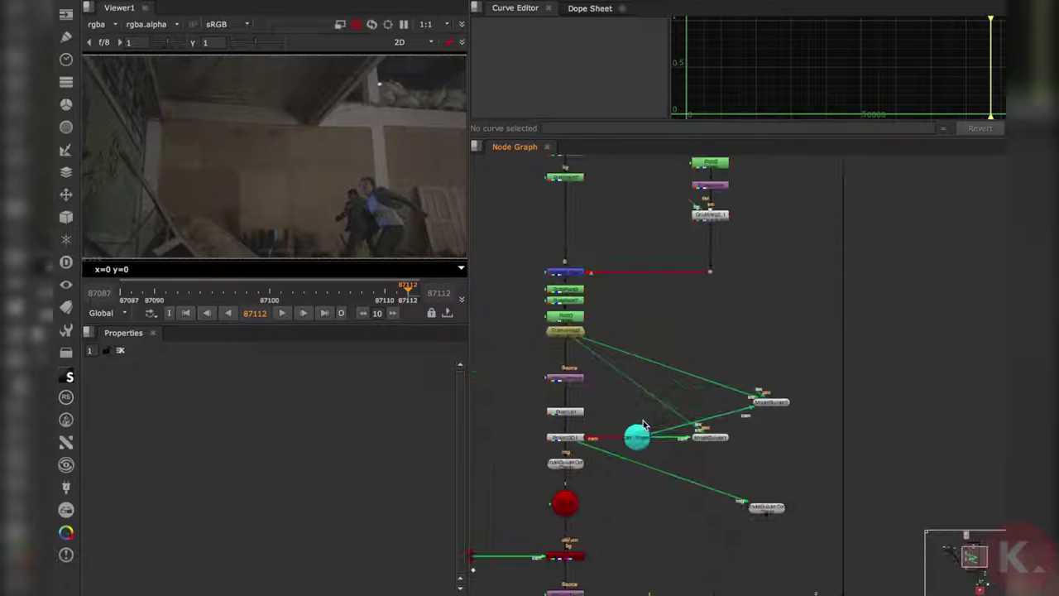
{"action": "scroll", "coordinate": [624, 437], "scroll_direction": "up", "scroll_amount": 5}
{"action": "scroll", "coordinate": [688, 372], "scroll_direction": "down", "scroll_amount": 5}
{"action": "scroll", "coordinate": [664, 407], "scroll_direction": "up", "scroll_amount": 1}
{"action": "middle_click_drag", "start_coordinate": [589, 364], "coordinate": [645, 410]}
{"action": "middle_click_drag", "start_coordinate": [791, 449], "coordinate": [744, 413]}
{"action": "scroll", "coordinate": [743, 407], "scroll_direction": "up", "scroll_amount": 4}
{"action": "middle_click_drag", "start_coordinate": [739, 492], "coordinate": [740, 286]}
{"action": "scroll", "coordinate": [768, 379], "scroll_direction": "down", "scroll_amount": 2}
{"action": "middle_click_drag", "start_coordinate": [753, 379], "coordinate": [744, 414]}
{"action": "left_click_drag", "start_coordinate": [777, 467], "coordinate": [800, 436]}
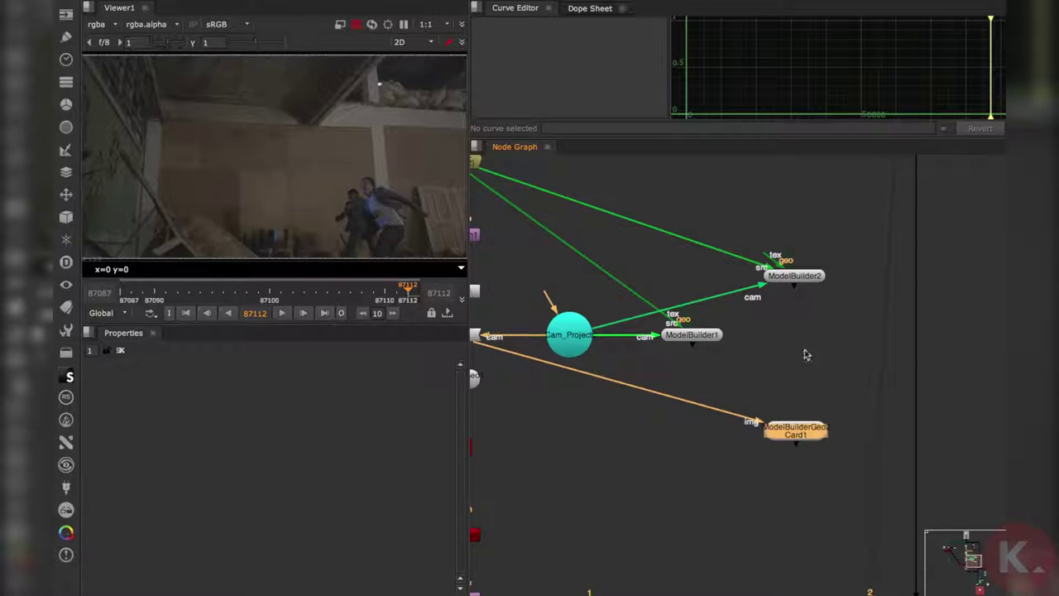
{"action": "middle_click_drag", "start_coordinate": [797, 429], "coordinate": [752, 502]}
{"action": "left_click_drag", "start_coordinate": [746, 350], "coordinate": [750, 435]}
{"action": "left_click_drag", "start_coordinate": [685, 330], "coordinate": [828, 584]}
{"action": "key", "text": "Delete"}
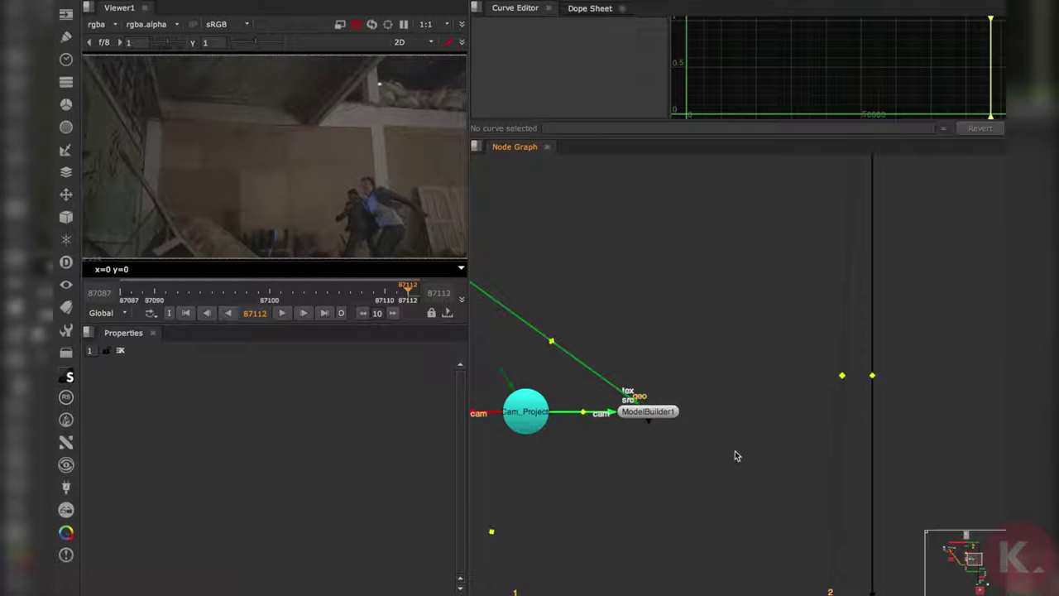
Step: Look over the whole sh_124 script, scrub the timeline and return to the last frame, 87112
{"action": "middle_click_drag", "start_coordinate": [606, 457], "coordinate": [771, 461]}
{"action": "middle_click_drag", "start_coordinate": [635, 399], "coordinate": [639, 440]}
{"action": "middle_click_drag", "start_coordinate": [722, 480], "coordinate": [652, 451]}
{"action": "scroll", "coordinate": [638, 445], "scroll_direction": "down", "scroll_amount": 5}
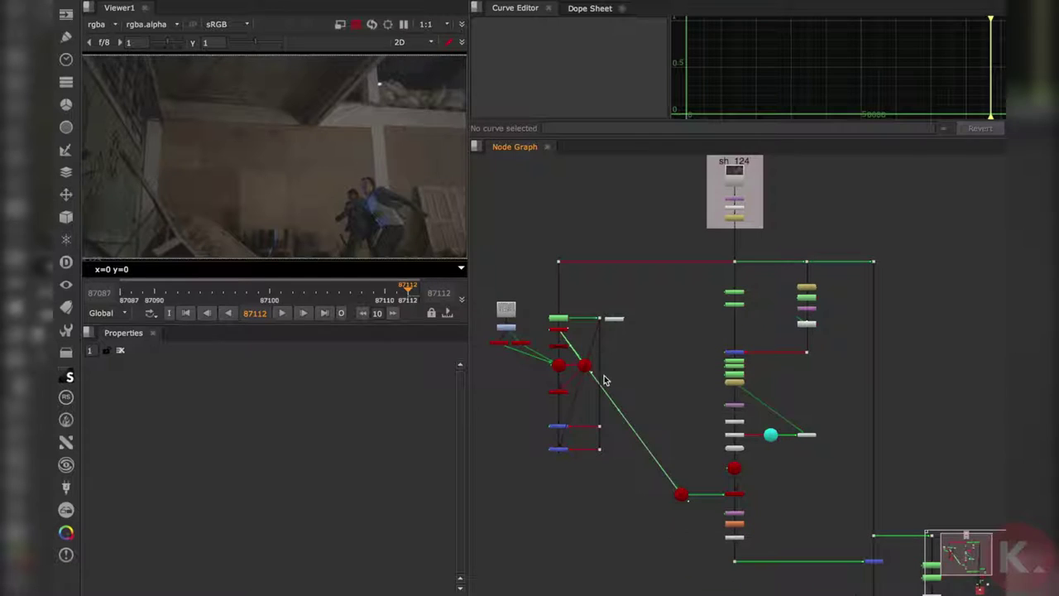
{"action": "left_click_drag", "start_coordinate": [350, 296], "coordinate": [373, 300]}
{"action": "left_click", "coordinate": [326, 314]}
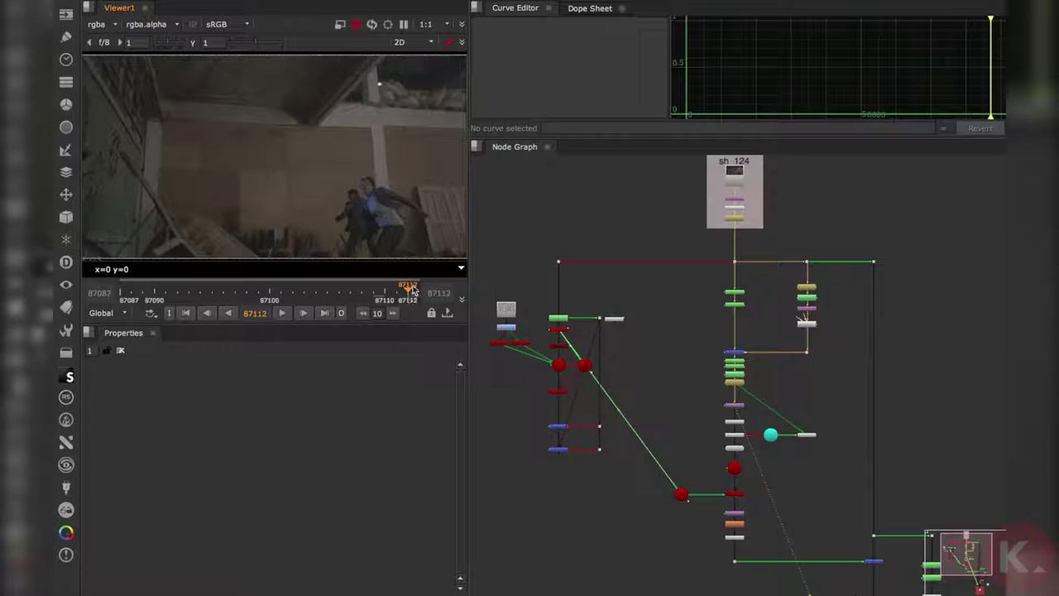
Step: Duplicate the tracked Camera1 and place the copy beside ModelBuilder1 in the projection setup
{"action": "scroll", "coordinate": [634, 372], "scroll_direction": "down", "scroll_amount": 2}
{"action": "scroll", "coordinate": [610, 378], "scroll_direction": "up", "scroll_amount": 8}
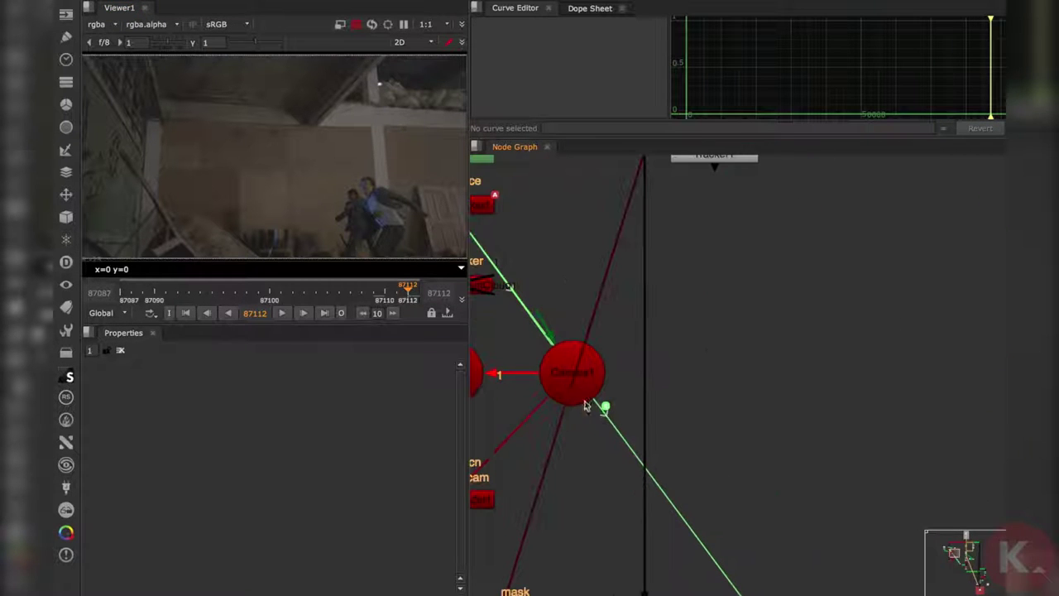
{"action": "left_click", "coordinate": [582, 396]}
{"action": "scroll", "coordinate": [629, 405], "scroll_direction": "down", "scroll_amount": 6}
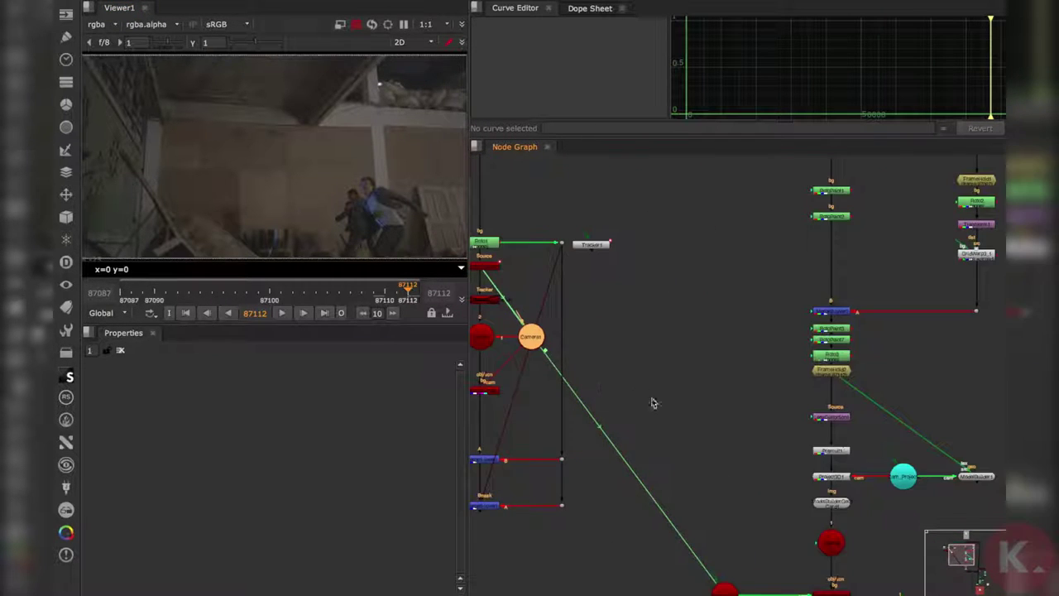
{"action": "scroll", "coordinate": [641, 409], "scroll_direction": "up", "scroll_amount": 8}
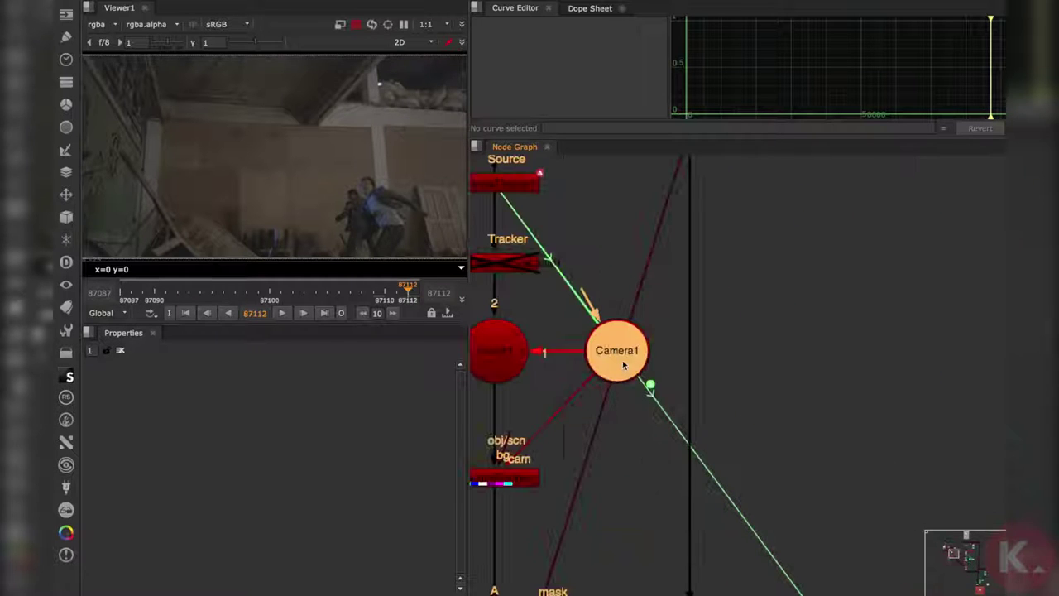
{"action": "left_click_drag", "start_coordinate": [588, 354], "coordinate": [886, 371]}
{"action": "scroll", "coordinate": [863, 402], "scroll_direction": "down", "scroll_amount": 5}
{"action": "left_click_drag", "start_coordinate": [739, 348], "coordinate": [752, 409]}
{"action": "scroll", "coordinate": [774, 405], "scroll_direction": "up", "scroll_amount": 4}
{"action": "scroll", "coordinate": [773, 405], "scroll_direction": "up", "scroll_amount": 3}
Step: View the copied camera beside ModelBuilder1 in Viewer1's 3D view
{"action": "left_click", "coordinate": [760, 442]}
{"action": "key", "text": "1"}
{"action": "left_click", "coordinate": [729, 458]}
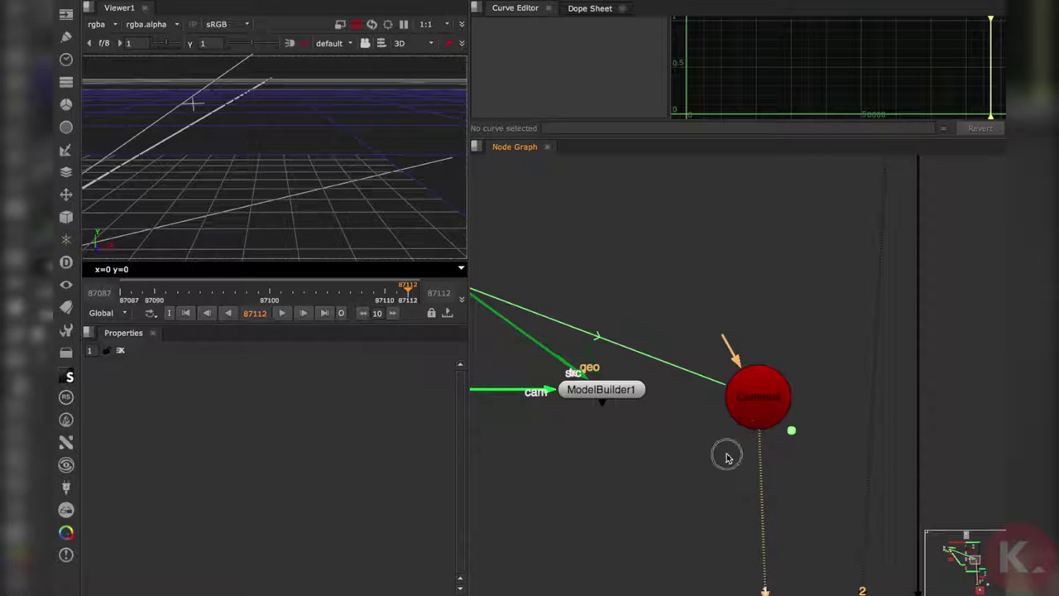
{"action": "scroll", "coordinate": [721, 454], "scroll_direction": "down", "scroll_amount": 4}
{"action": "scroll", "coordinate": [309, 157], "scroll_direction": "down", "scroll_amount": 4}
{"action": "scroll", "coordinate": [184, 197], "scroll_direction": "up", "scroll_amount": 1}
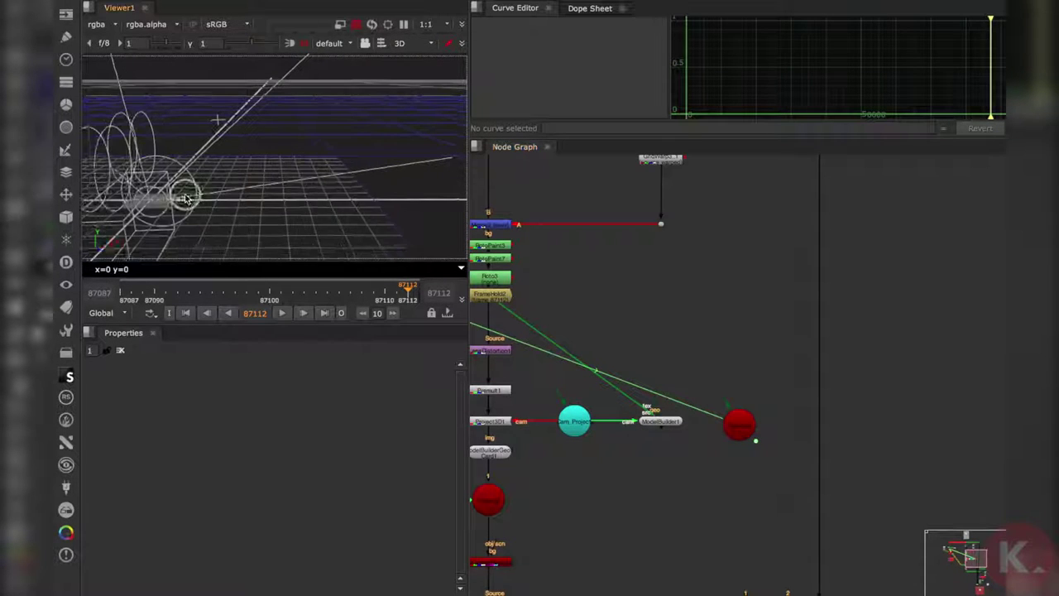
Step: Set both the node tile colour and the 3D viewer colour of Camera2 to orange
{"action": "double_click", "coordinate": [738, 427]}
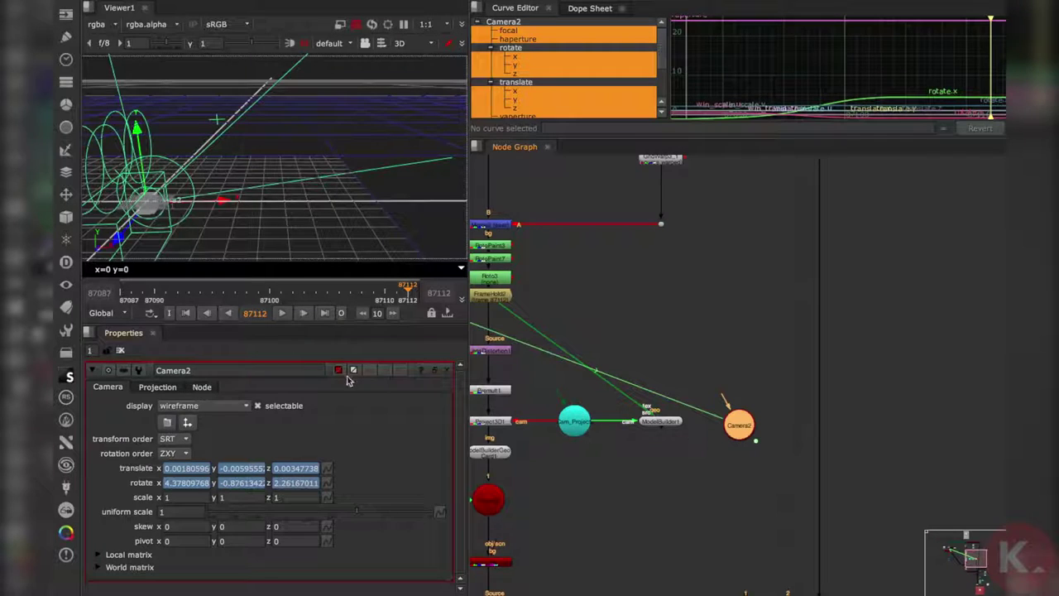
{"action": "left_click", "coordinate": [338, 372]}
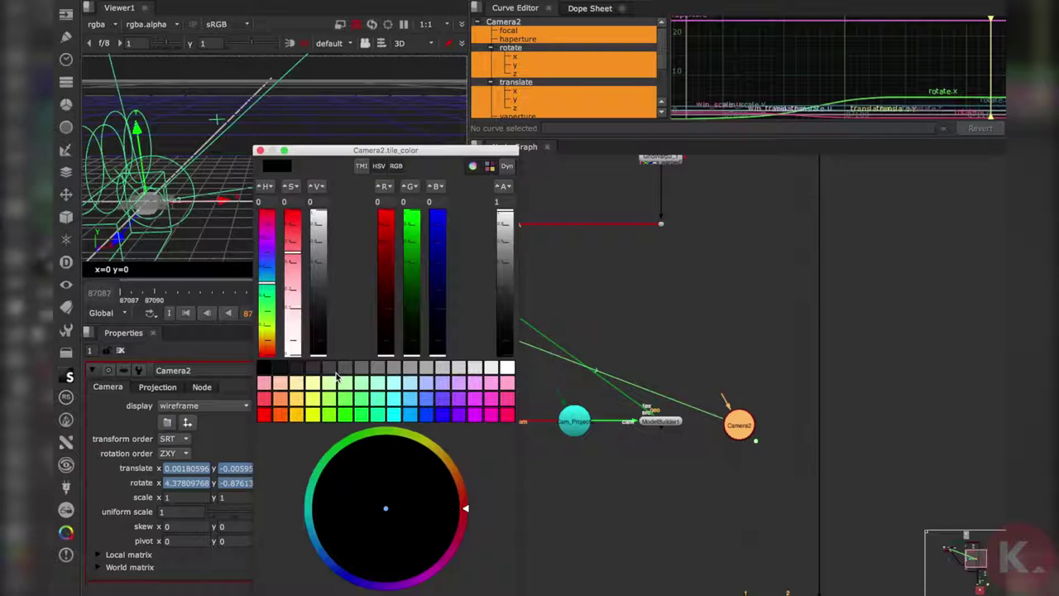
{"action": "left_click", "coordinate": [279, 415]}
{"action": "left_click_drag", "start_coordinate": [333, 152], "coordinate": [443, 154]}
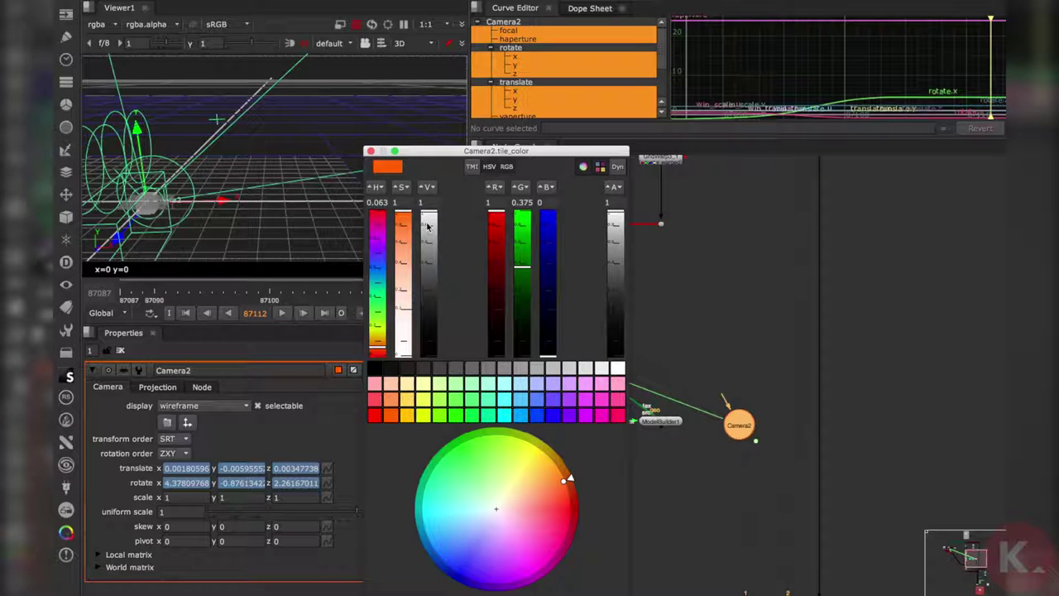
{"action": "left_click", "coordinate": [369, 151]}
{"action": "left_click", "coordinate": [354, 374]}
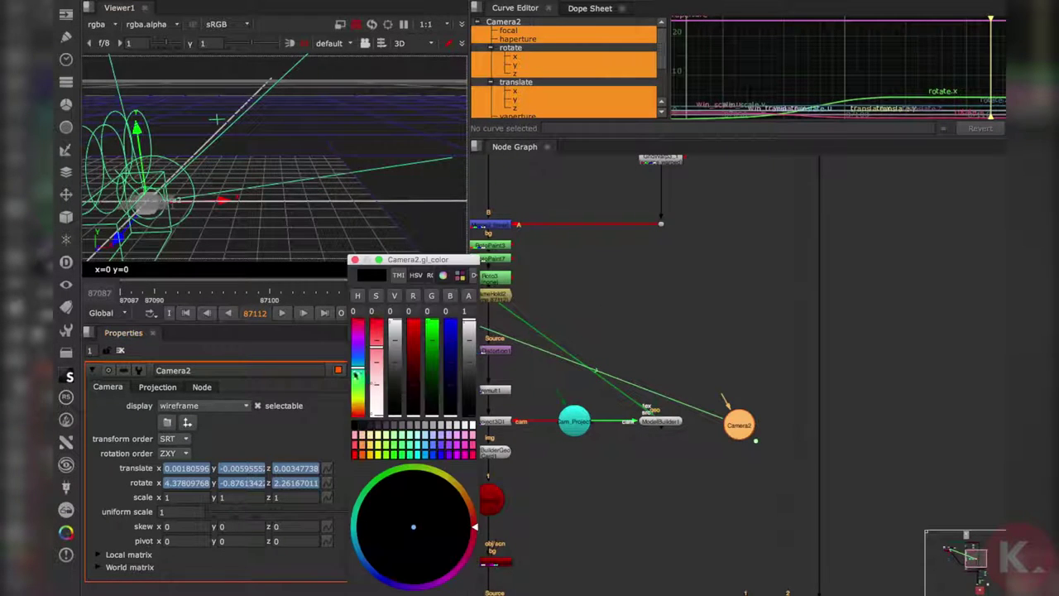
{"action": "left_click", "coordinate": [365, 456]}
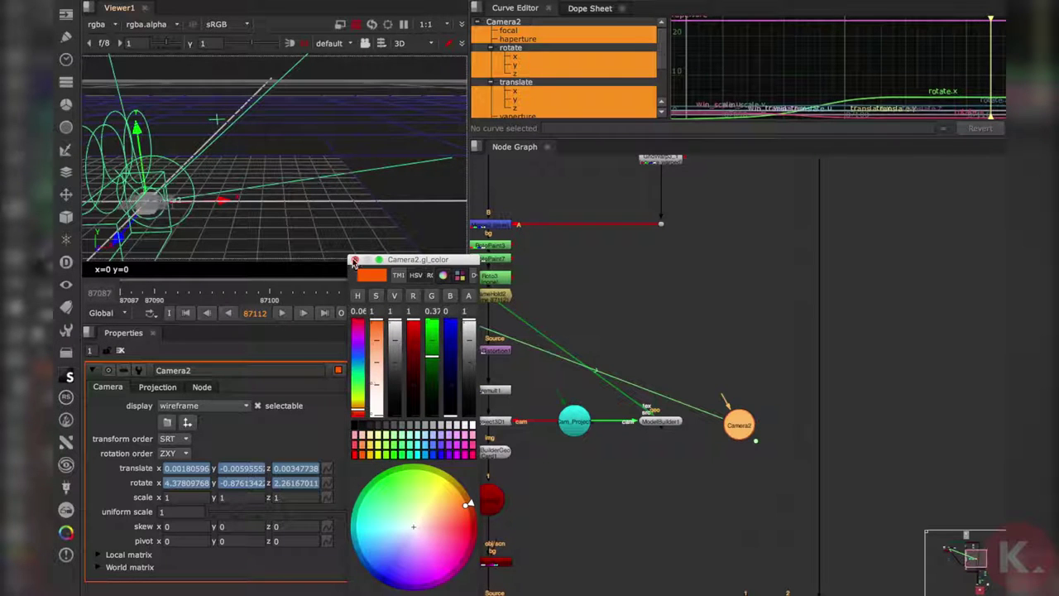
{"action": "left_click", "coordinate": [355, 260]}
Step: Remove the animation from Camera2's translate and rotate values at frame 87112
{"action": "left_click", "coordinate": [693, 331]}
{"action": "scroll", "coordinate": [253, 188], "scroll_direction": "down", "scroll_amount": 5}
{"action": "mouse_move", "coordinate": [253, 188]}
{"action": "left_mouse_down", "text": "ctrl"}
{"action": "mouse_move", "coordinate": [314, 232]}
{"action": "mouse_move", "coordinate": [278, 218]}
{"action": "mouse_move", "coordinate": [282, 246]}
{"action": "mouse_move", "coordinate": [267, 201]}
{"action": "left_mouse_up", "text": "ctrl"}
{"action": "middle_click_drag", "start_coordinate": [656, 462], "coordinate": [713, 466]}
{"action": "scroll", "coordinate": [690, 452], "scroll_direction": "up", "scroll_amount": 2}
{"action": "scroll", "coordinate": [695, 465], "scroll_direction": "down", "scroll_amount": 3}
{"action": "middle_click_drag", "start_coordinate": [621, 466], "coordinate": [659, 455]}
{"action": "scroll", "coordinate": [782, 434], "scroll_direction": "up", "scroll_amount": 2}
{"action": "left_click", "coordinate": [779, 437]}
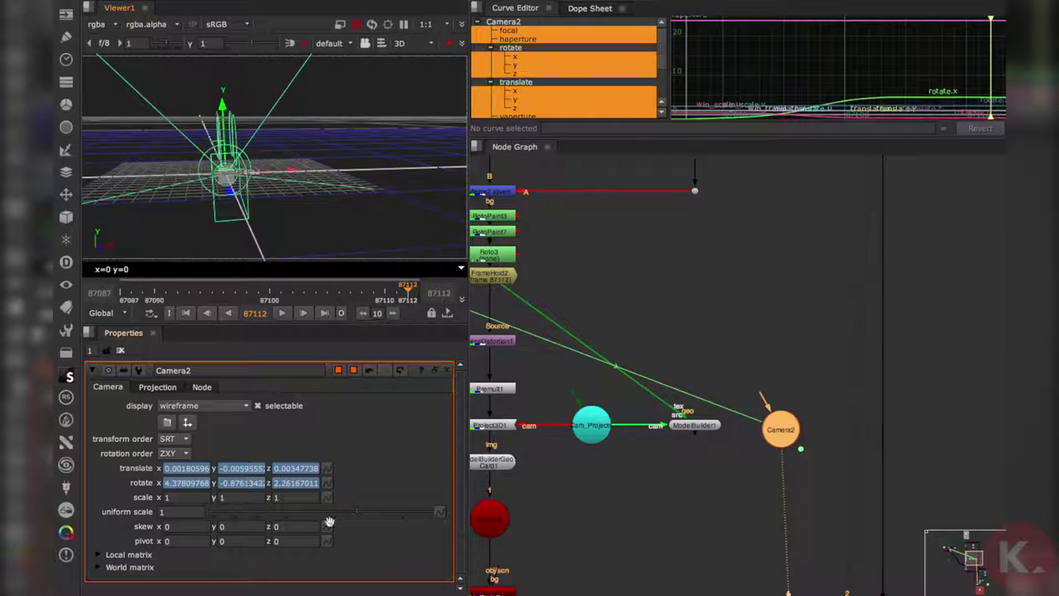
{"action": "left_click", "coordinate": [327, 481]}
{"action": "left_click", "coordinate": [378, 334]}
{"action": "left_click", "coordinate": [502, 300]}
{"action": "left_click", "coordinate": [327, 482]}
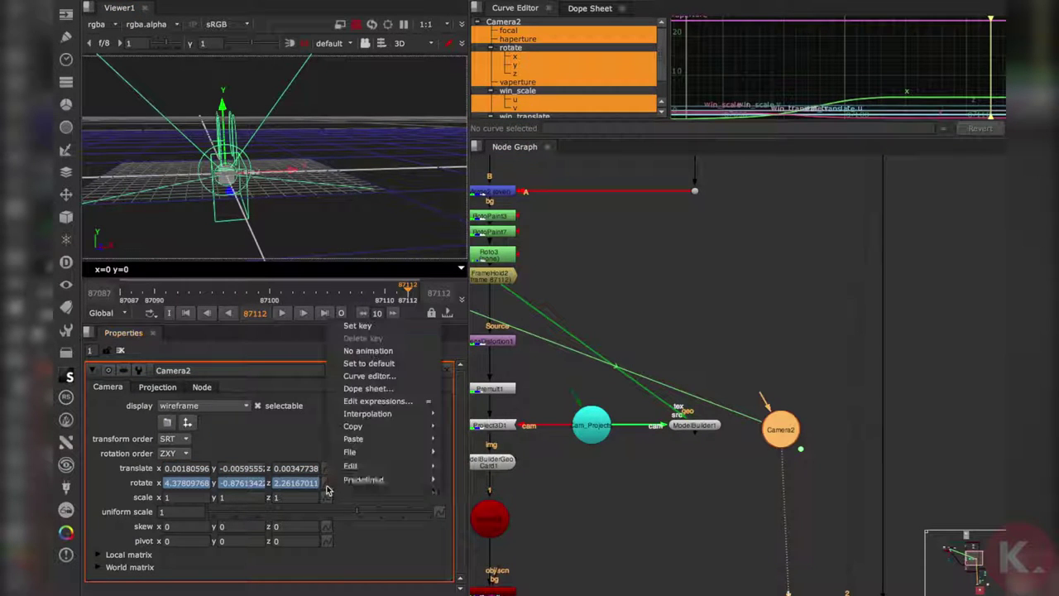
{"action": "left_click", "coordinate": [384, 351]}
{"action": "left_click", "coordinate": [507, 300]}
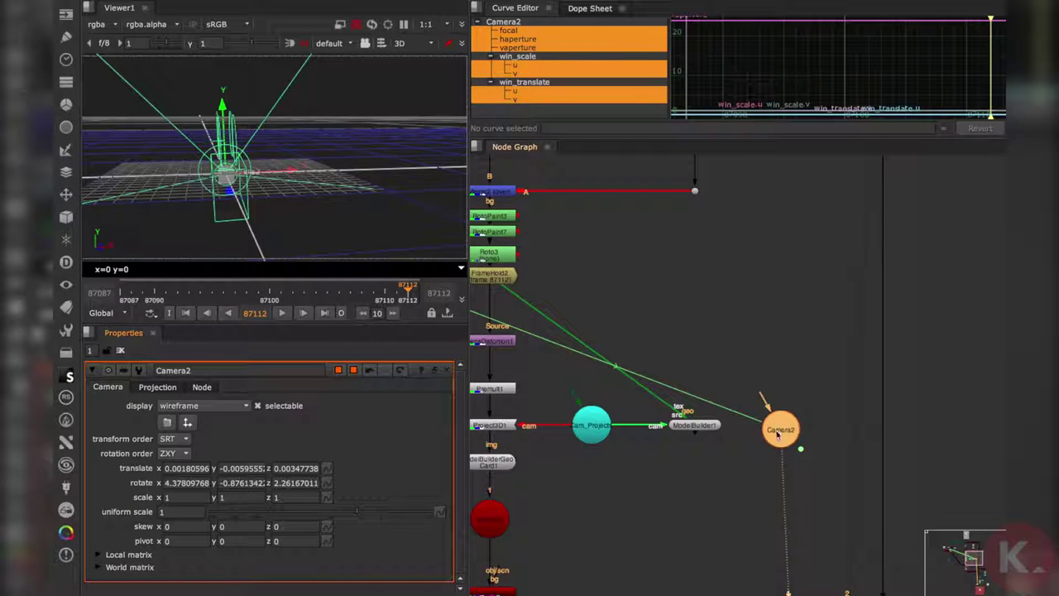
{"action": "left_click_drag", "start_coordinate": [777, 434], "coordinate": [769, 433]}
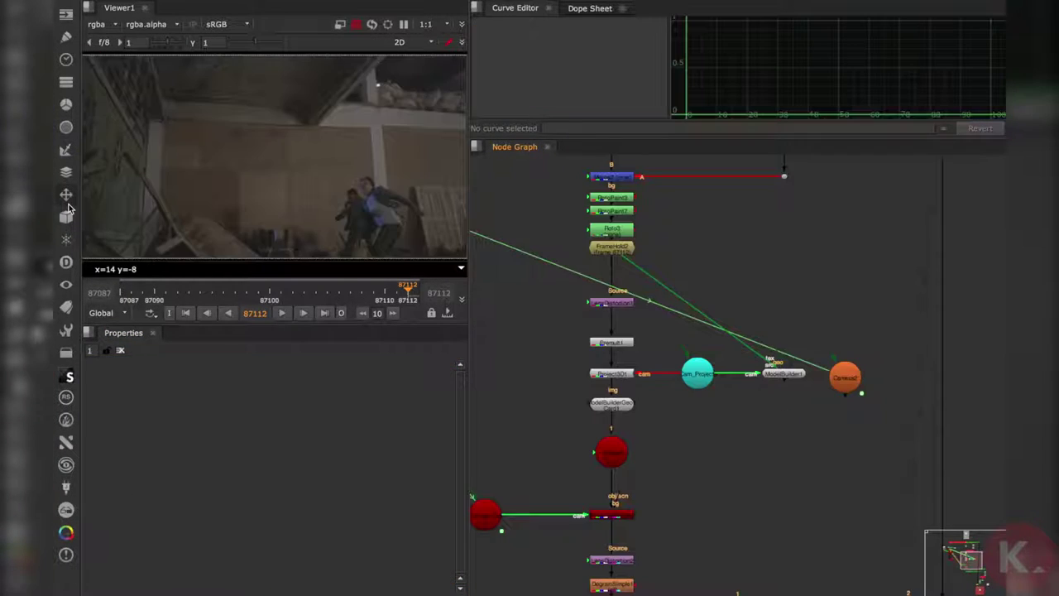
Step: Add a new ModelBuilder node below Camera2 and connect its cam input to Camera2
{"action": "left_click", "coordinate": [67, 217]}
{"action": "mouse_move", "coordinate": [126, 240]}
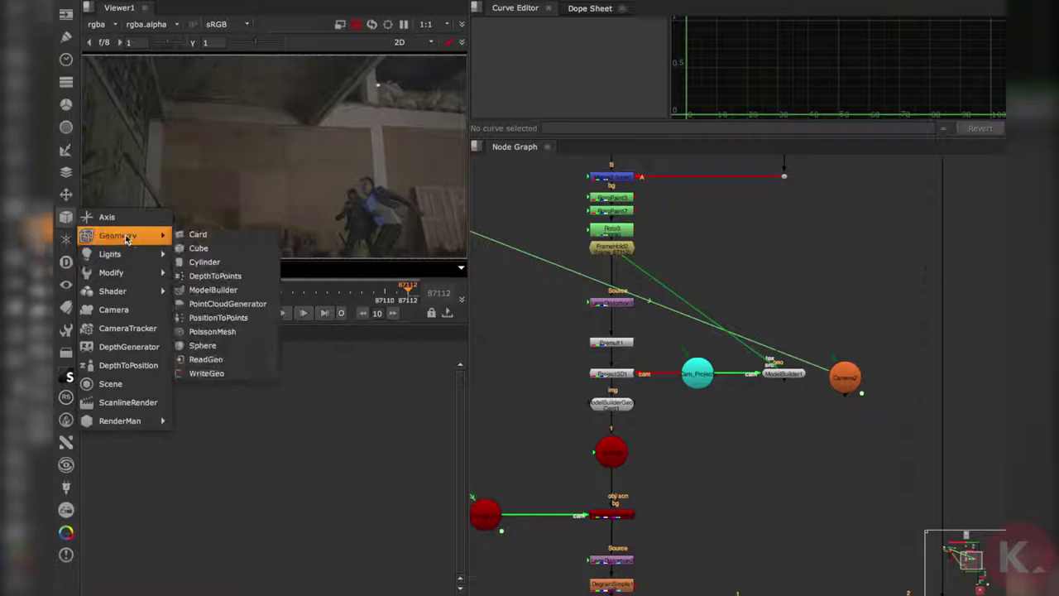
{"action": "left_click", "coordinate": [226, 291]}
{"action": "left_click_drag", "start_coordinate": [796, 422], "coordinate": [806, 437]}
{"action": "middle_click_drag", "start_coordinate": [838, 415], "coordinate": [802, 473]}
{"action": "scroll", "coordinate": [802, 474], "scroll_direction": "up", "scroll_amount": 3}
{"action": "left_click_drag", "start_coordinate": [756, 480], "coordinate": [806, 424]}
{"action": "left_click_drag", "start_coordinate": [766, 511], "coordinate": [826, 515]}
{"action": "left_click", "coordinate": [835, 470]}
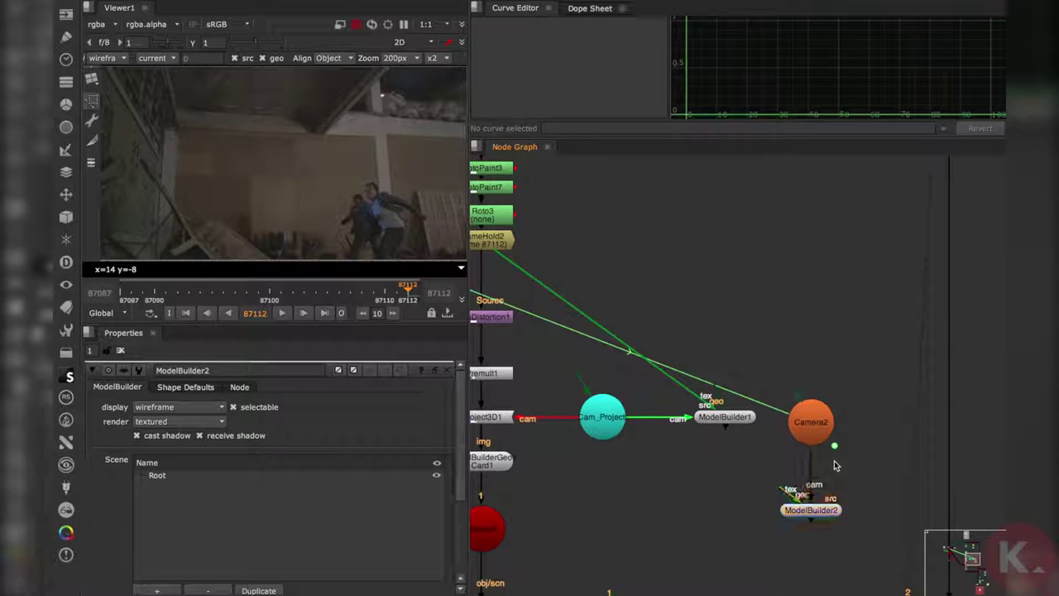
Step: Connect the src input of ModelBuilder2 to the FrameHold2 clean plate
{"action": "left_click", "coordinate": [829, 514]}
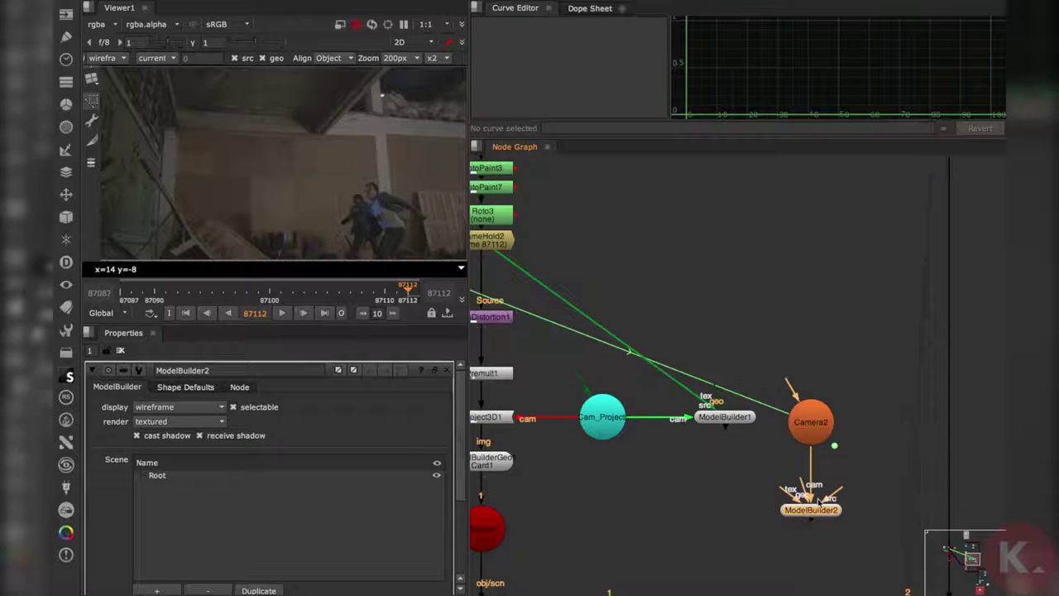
{"action": "left_click_drag", "start_coordinate": [823, 490], "coordinate": [622, 308]}
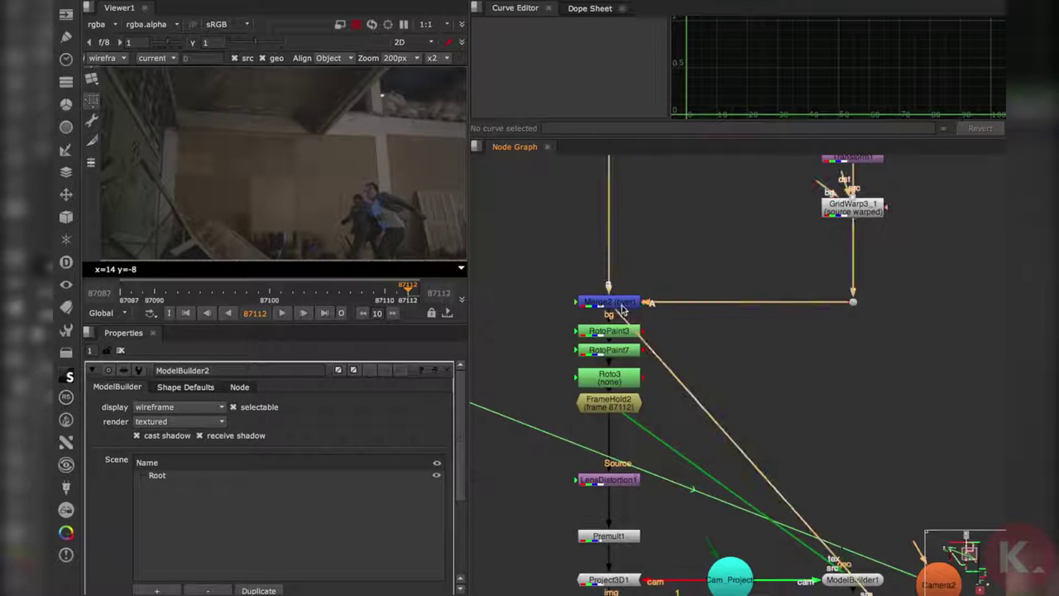
{"action": "scroll", "coordinate": [708, 417], "scroll_direction": "down", "scroll_amount": 3}
{"action": "left_click_drag", "start_coordinate": [660, 364], "coordinate": [659, 406]}
{"action": "scroll", "coordinate": [778, 538], "scroll_direction": "up", "scroll_amount": 5}
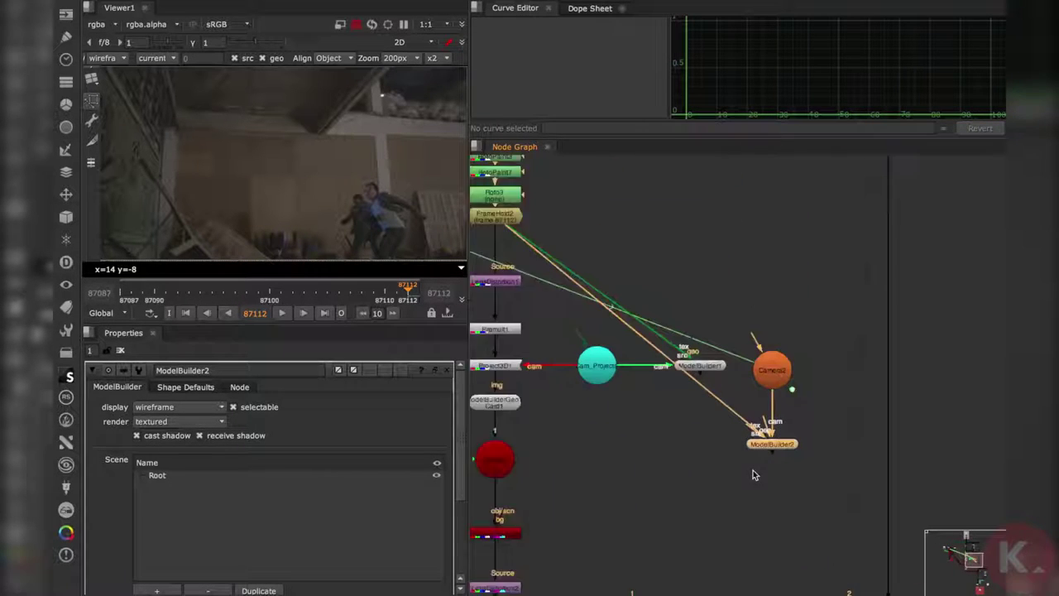
Step: Show ModelBuilder2 through Camera2 in a full-size viewer
{"action": "key", "text": "1"}
{"action": "left_click", "coordinate": [777, 441]}
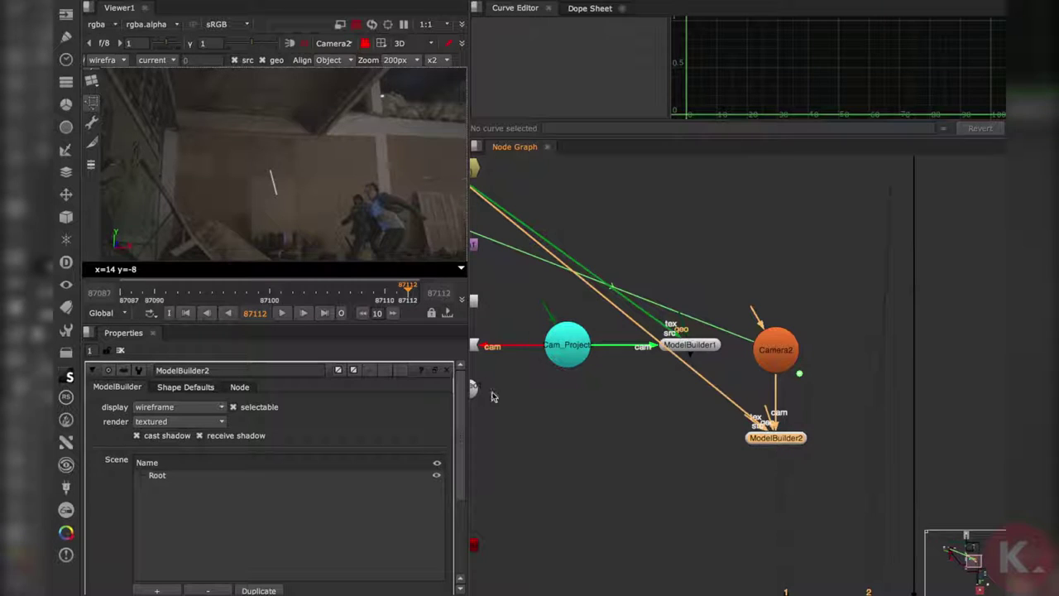
{"action": "scroll", "coordinate": [207, 155], "scroll_direction": "down", "scroll_amount": 3}
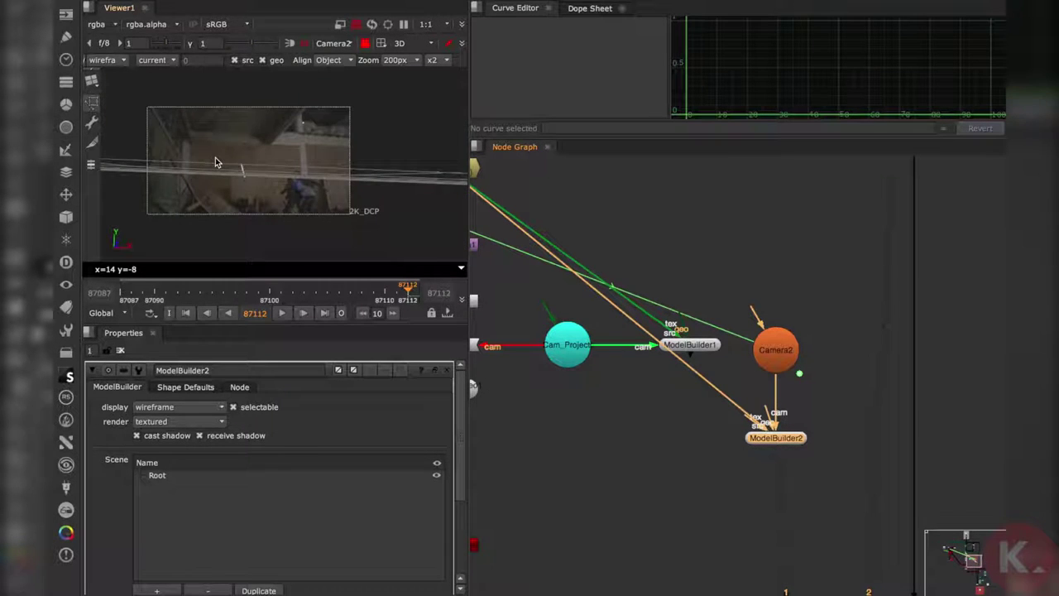
{"action": "scroll", "coordinate": [215, 163], "scroll_direction": "up", "scroll_amount": 3}
{"action": "key", "text": "space"}
{"action": "scroll", "coordinate": [390, 295], "scroll_direction": "down", "scroll_amount": 1}
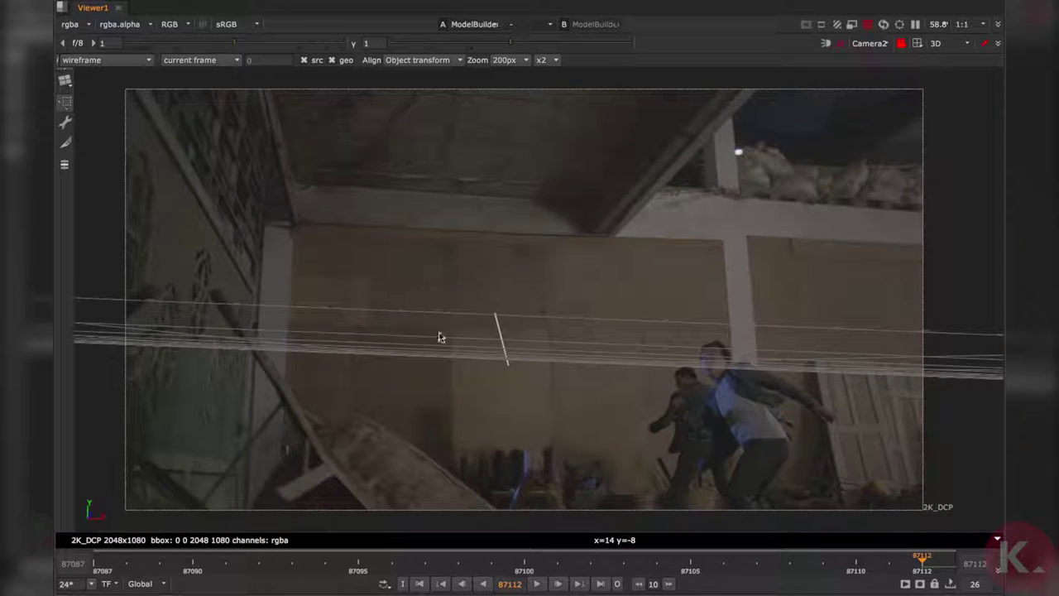
Step: Add a card shape over the back wall in the ModelBuilder2 scene
{"action": "left_click", "coordinate": [66, 82]}
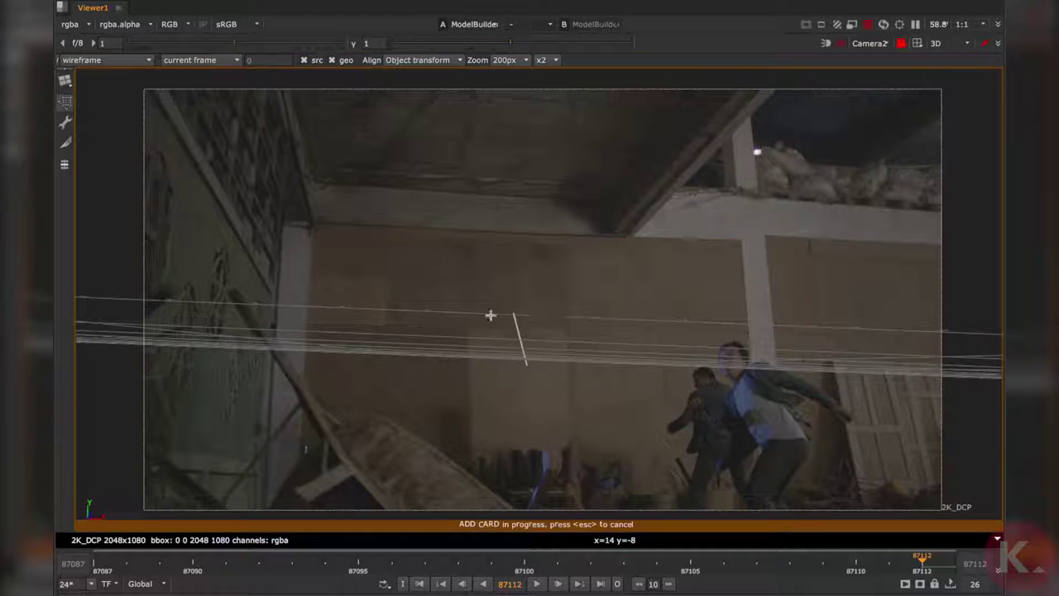
{"action": "left_click", "coordinate": [64, 80]}
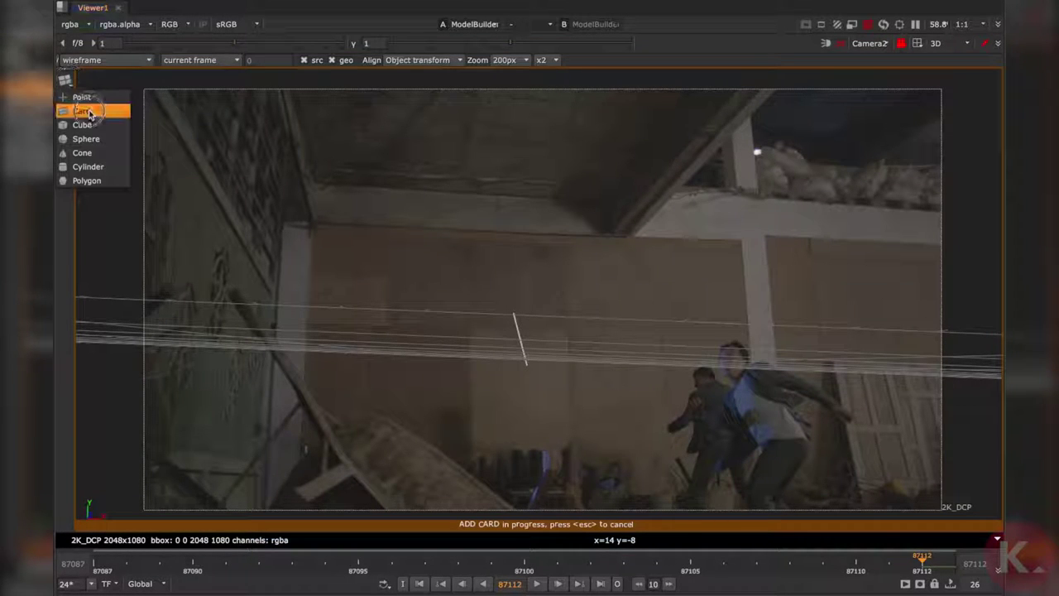
{"action": "left_click", "coordinate": [89, 110]}
{"action": "left_click", "coordinate": [497, 340]}
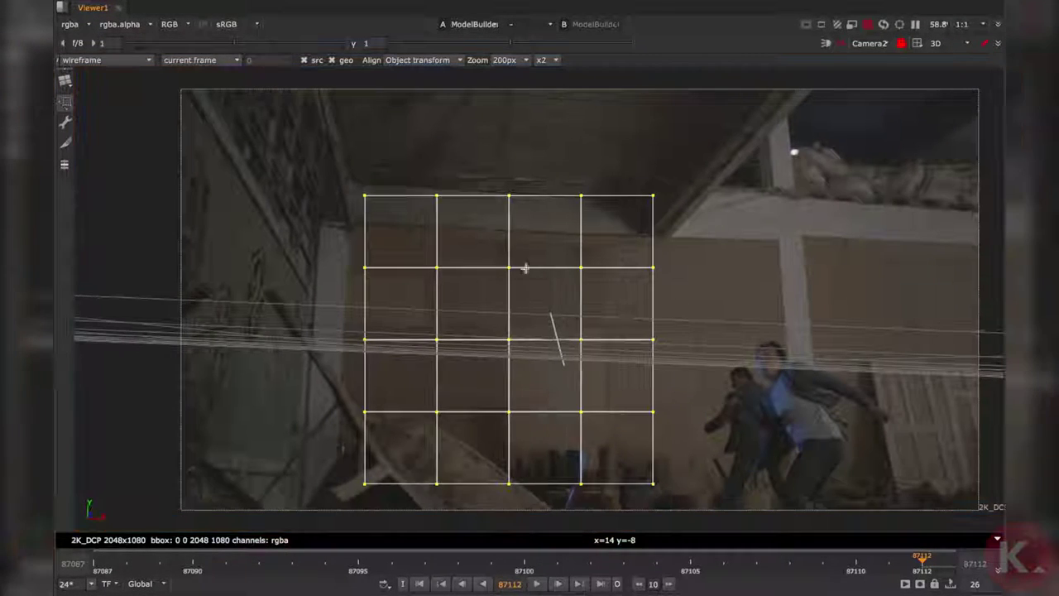
Step: Align the card's two upper corners with the line where wall meets ceiling, raising the viewer gamma to 1.54
{"action": "left_click_drag", "start_coordinate": [366, 198], "coordinate": [353, 187]}
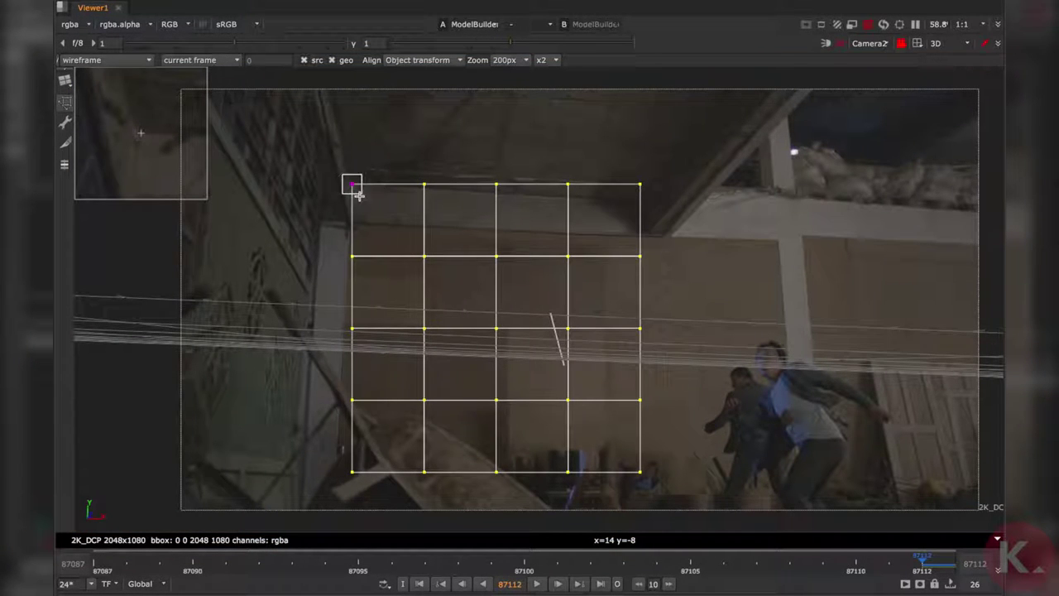
{"action": "mouse_move", "coordinate": [643, 187]}
{"action": "left_mouse_down"}
{"action": "mouse_move", "coordinate": [647, 230]}
{"action": "mouse_move", "coordinate": [642, 202]}
{"action": "left_mouse_up"}
{"action": "left_click_drag", "start_coordinate": [514, 43], "coordinate": [539, 50]}
{"action": "left_click_drag", "start_coordinate": [643, 205], "coordinate": [643, 205]}
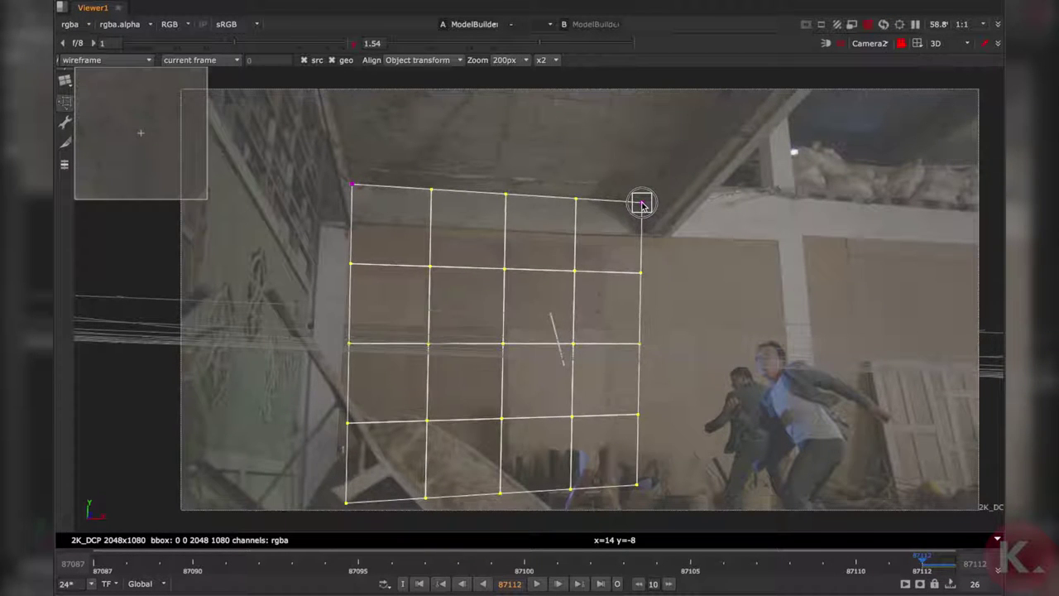
Step: Align the card's two lower corners below the plate's bottom edge to match the back wall's perspective
{"action": "middle_click_drag", "start_coordinate": [599, 396], "coordinate": [640, 324]}
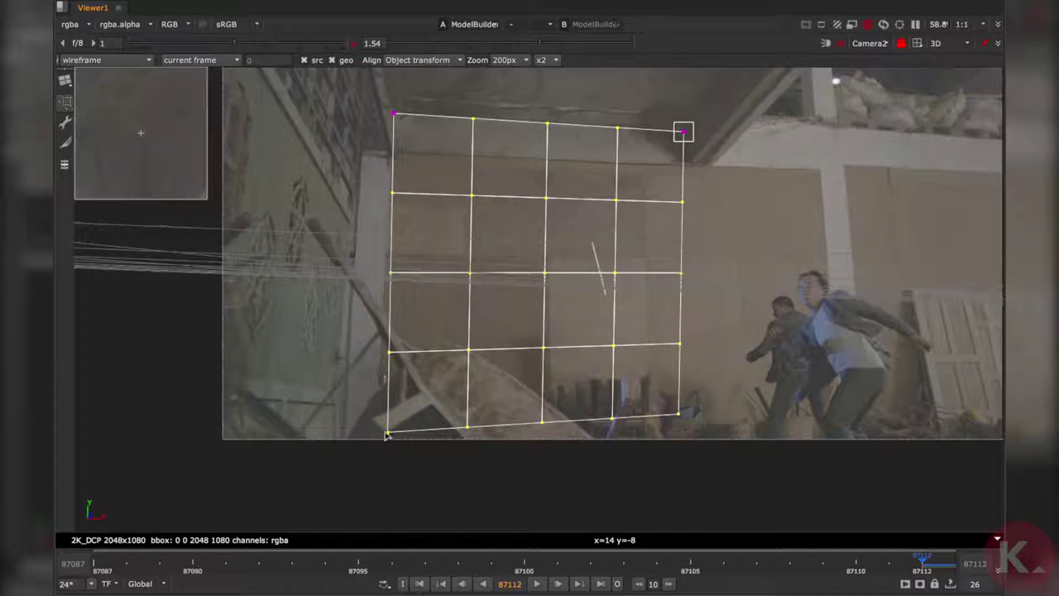
{"action": "left_click_drag", "start_coordinate": [389, 436], "coordinate": [373, 470]}
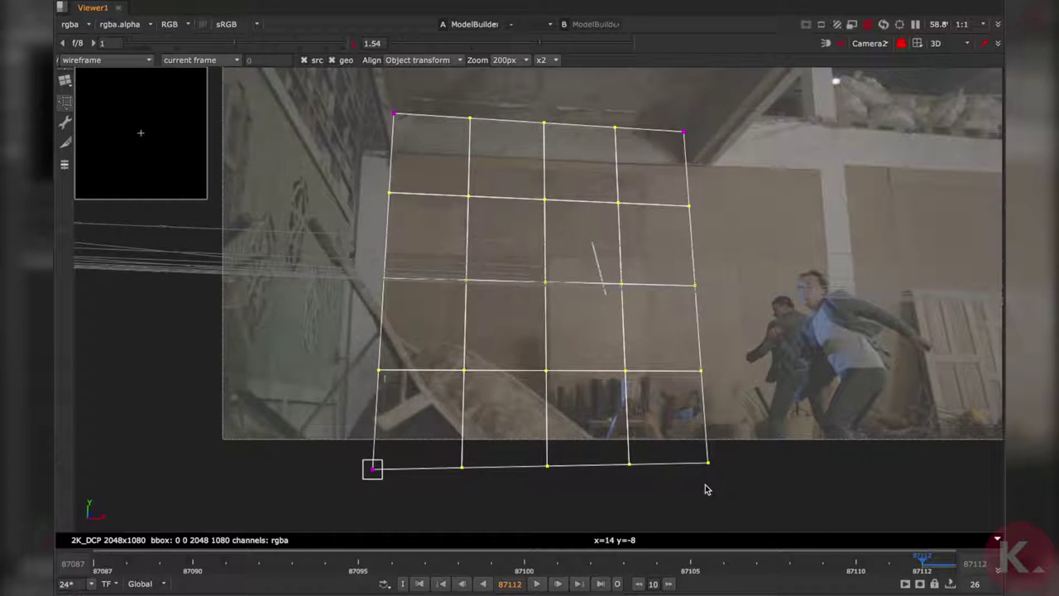
{"action": "left_click_drag", "start_coordinate": [710, 466], "coordinate": [698, 466]}
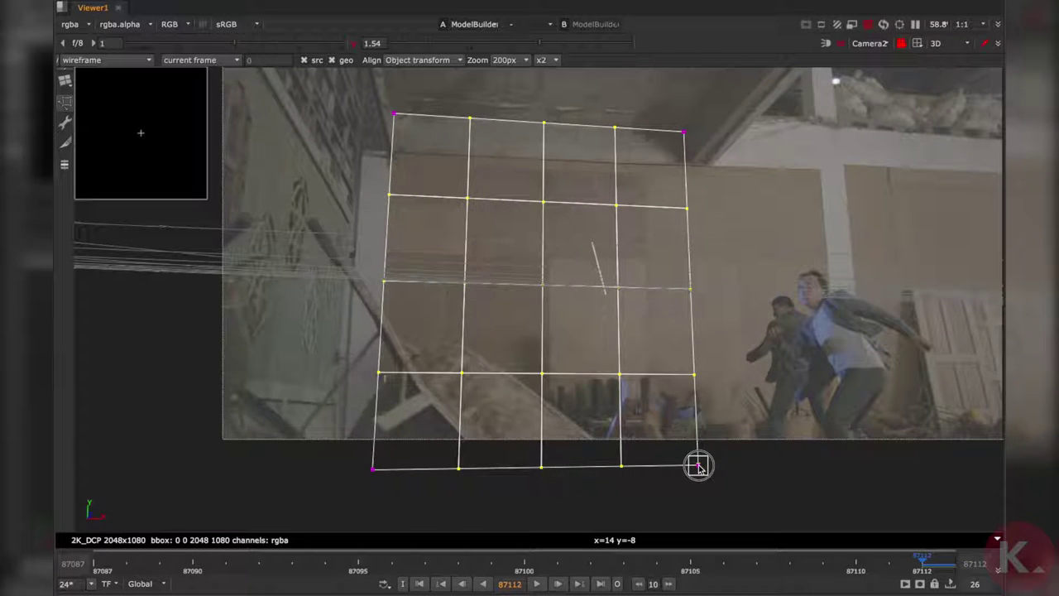
Step: Examine how the card's top edge and upper corners line up with the wall and ceiling in the plate
{"action": "middle_click_drag", "start_coordinate": [397, 217], "coordinate": [457, 323]}
{"action": "scroll", "coordinate": [486, 229], "scroll_direction": "up", "scroll_amount": 10}
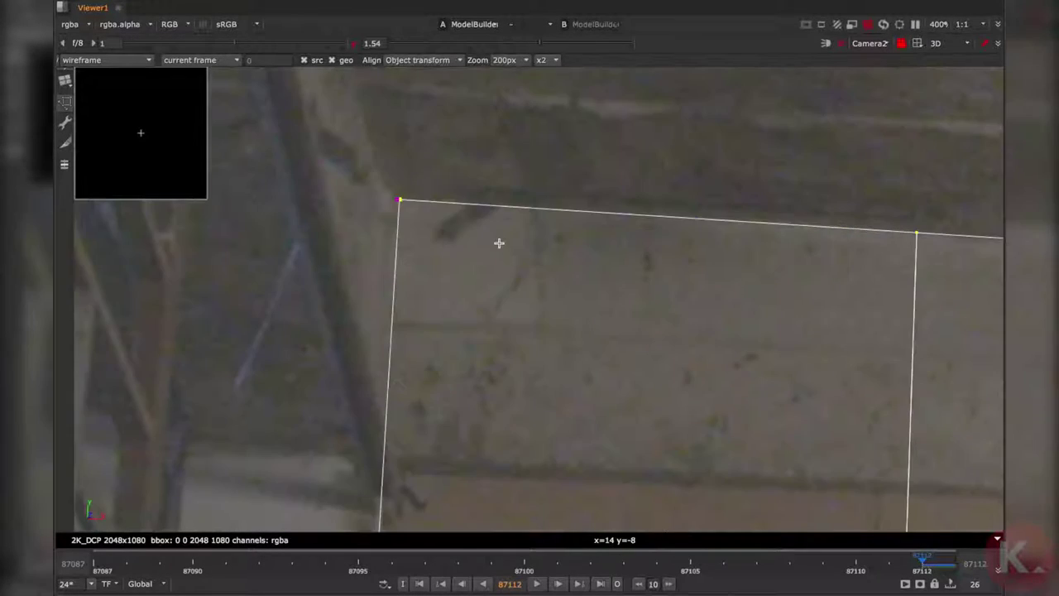
{"action": "scroll", "coordinate": [499, 243], "scroll_direction": "down", "scroll_amount": 10}
{"action": "middle_click_drag", "start_coordinate": [605, 326], "coordinate": [445, 181]}
{"action": "middle_click_drag", "start_coordinate": [519, 229], "coordinate": [529, 293]}
{"action": "scroll", "coordinate": [524, 245], "scroll_direction": "up", "scroll_amount": 3}
{"action": "scroll", "coordinate": [525, 244], "scroll_direction": "up", "scroll_amount": 3}
{"action": "middle_click_drag", "start_coordinate": [535, 257], "coordinate": [544, 290]}
{"action": "middle_click_drag", "start_coordinate": [329, 199], "coordinate": [496, 233]}
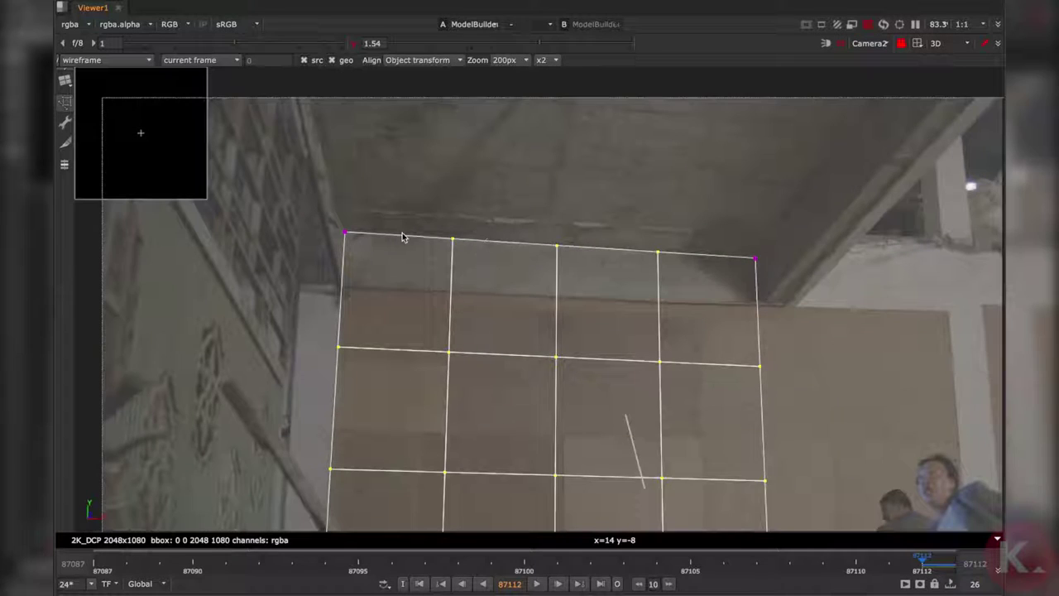
Step: In edge selection mode, select the card's four top edges and extrude them along the ceiling towards the camera
{"action": "left_click", "coordinate": [64, 124]}
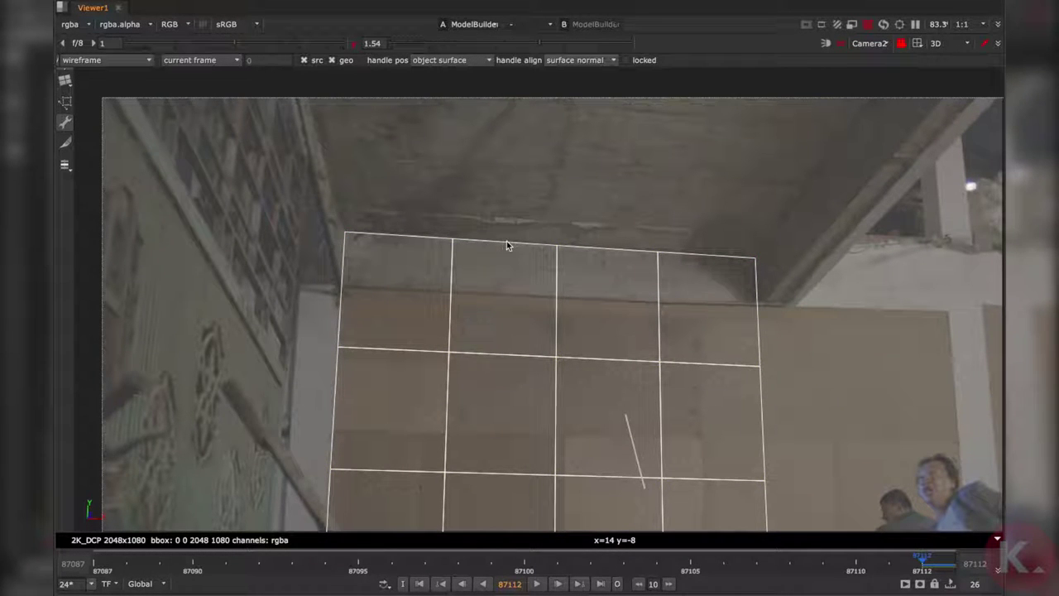
{"action": "right_click", "coordinate": [504, 243]}
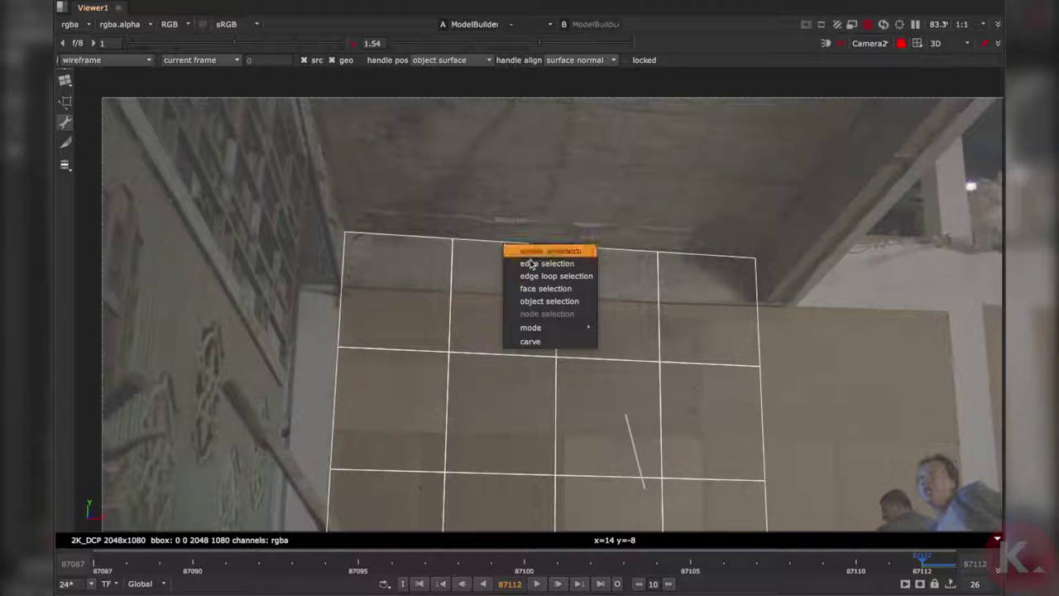
{"action": "left_click", "coordinate": [558, 265]}
{"action": "left_click_drag", "start_coordinate": [426, 219], "coordinate": [435, 266]}
{"action": "left_click_drag", "start_coordinate": [500, 214], "coordinate": [509, 281], "text": "shift"}
{"action": "left_click_drag", "start_coordinate": [637, 225], "coordinate": [647, 260], "text": "shift"}
{"action": "left_click_drag", "start_coordinate": [707, 235], "coordinate": [708, 285], "text": "shift"}
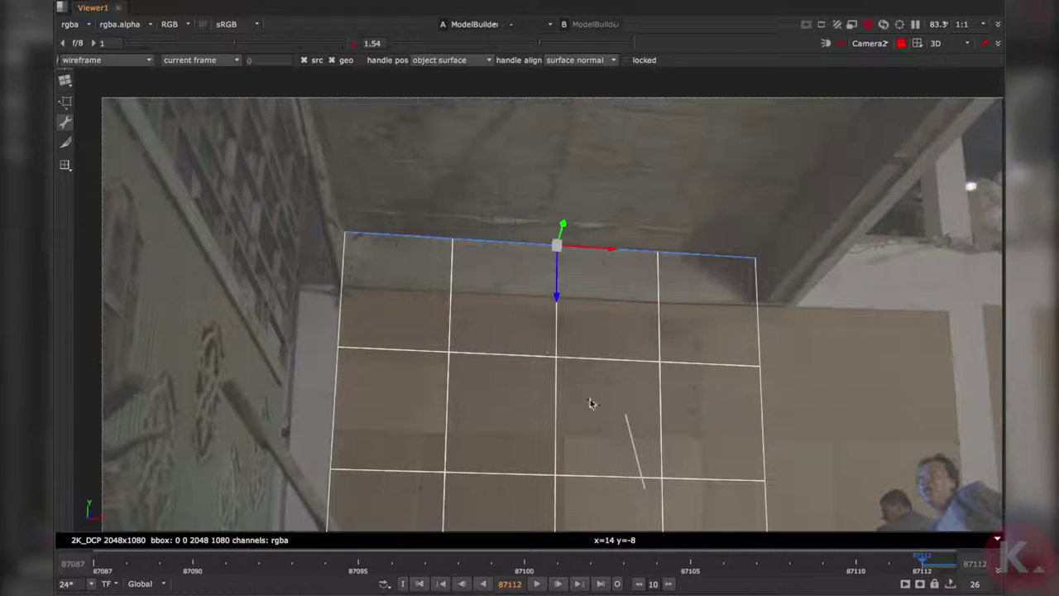
{"action": "right_click", "coordinate": [508, 241]}
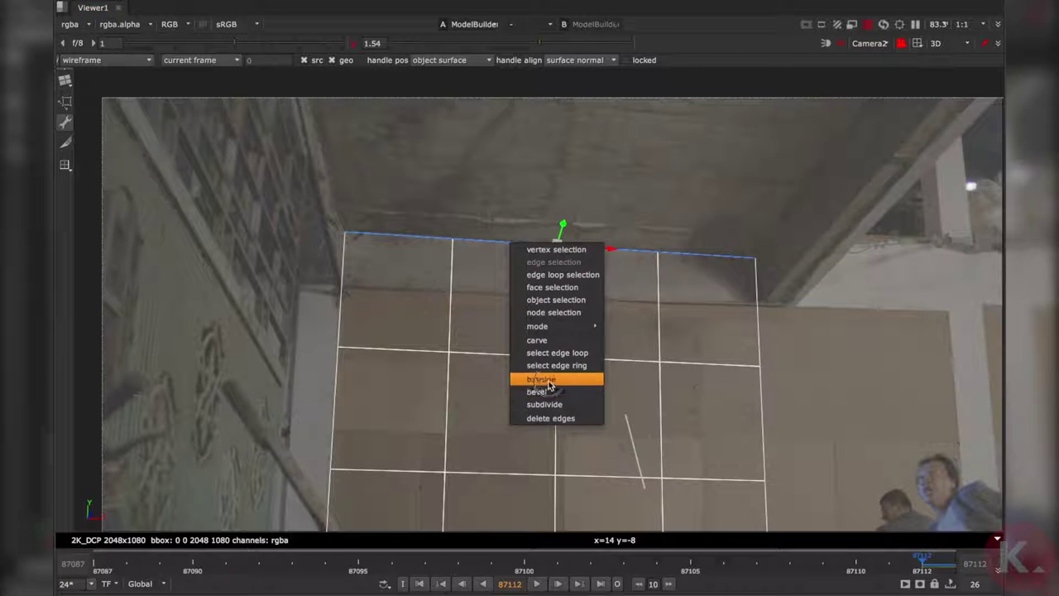
{"action": "left_click", "coordinate": [556, 381]}
{"action": "left_click_drag", "start_coordinate": [565, 227], "coordinate": [608, 73]}
Step: Pull the extruded ceiling edges further out, well beyond the top of the plate
{"action": "scroll", "coordinate": [621, 246], "scroll_direction": "down", "scroll_amount": 2}
{"action": "middle_click_drag", "start_coordinate": [618, 255], "coordinate": [537, 321]}
{"action": "left_click_drag", "start_coordinate": [535, 212], "coordinate": [569, 76]}
{"action": "middle_click_drag", "start_coordinate": [455, 290], "coordinate": [445, 242]}
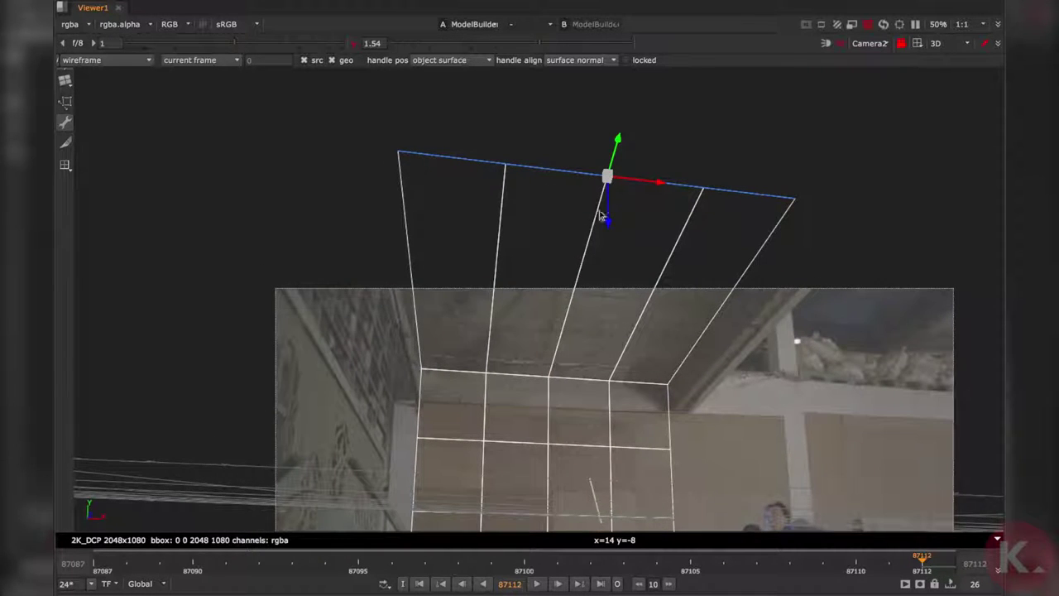
Step: In vertex selection mode, move the ceiling's outer left vertex outwards to follow the left ceiling line
{"action": "middle_click_drag", "start_coordinate": [698, 258], "coordinate": [637, 255]}
{"action": "right_click", "coordinate": [373, 159]}
{"action": "left_click", "coordinate": [395, 170]}
{"action": "left_click", "coordinate": [354, 159]}
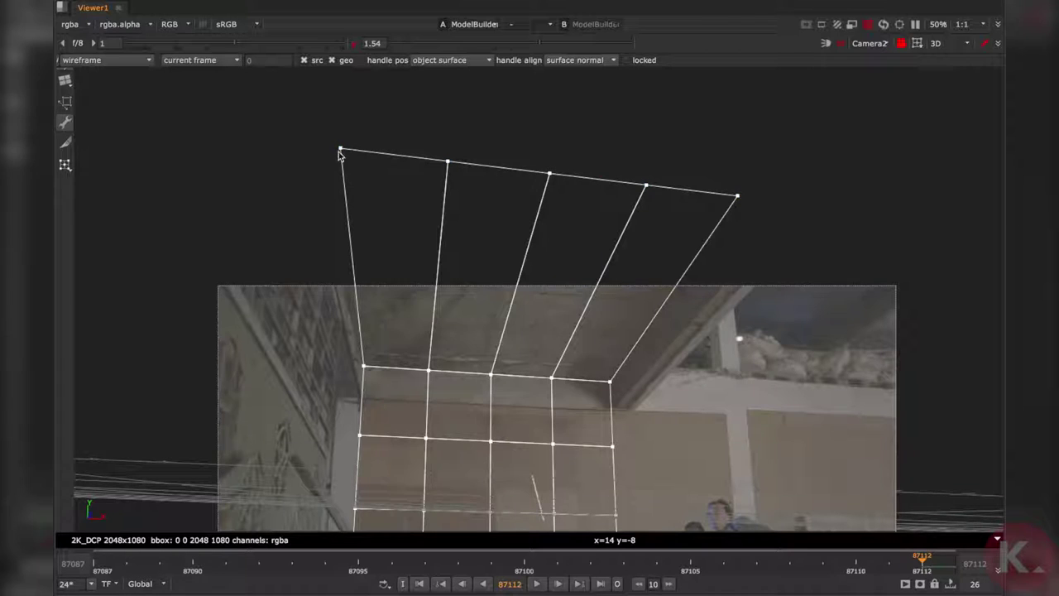
{"action": "left_click_drag", "start_coordinate": [328, 143], "coordinate": [374, 174]}
{"action": "left_click_drag", "start_coordinate": [289, 159], "coordinate": [262, 163]}
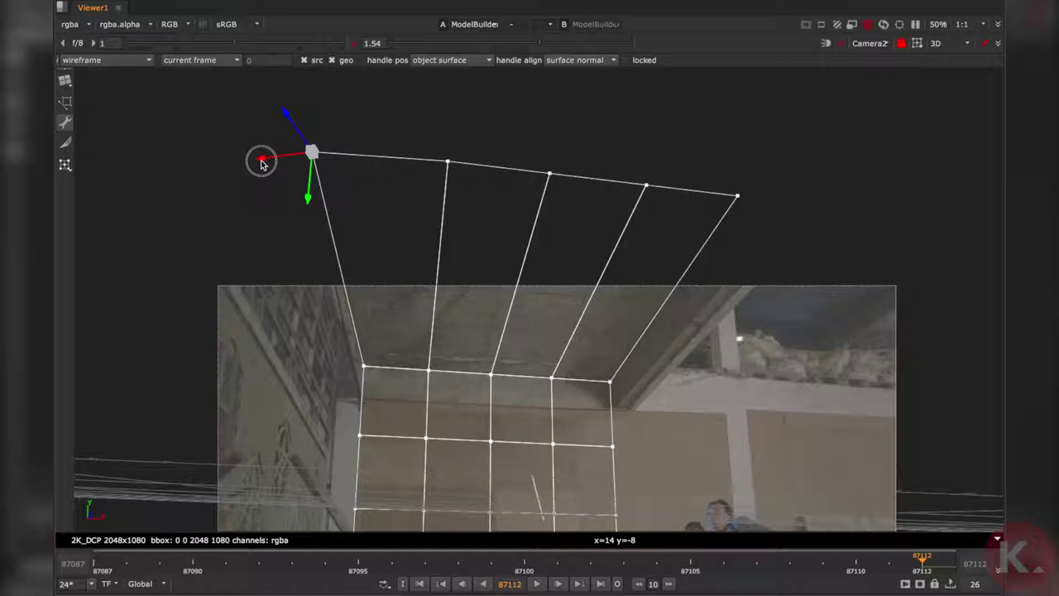
Step: Nudge the left vertex where wall and ceiling meet slightly to the left, onto the plate's corner
{"action": "scroll", "coordinate": [339, 326], "scroll_direction": "up", "scroll_amount": 7}
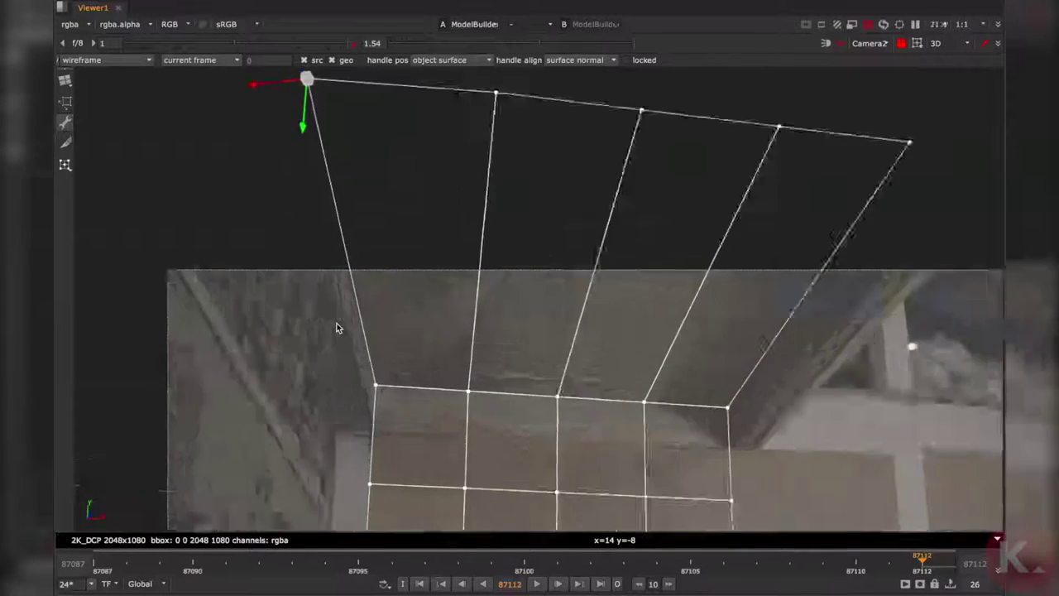
{"action": "middle_click_drag", "start_coordinate": [437, 363], "coordinate": [427, 247]}
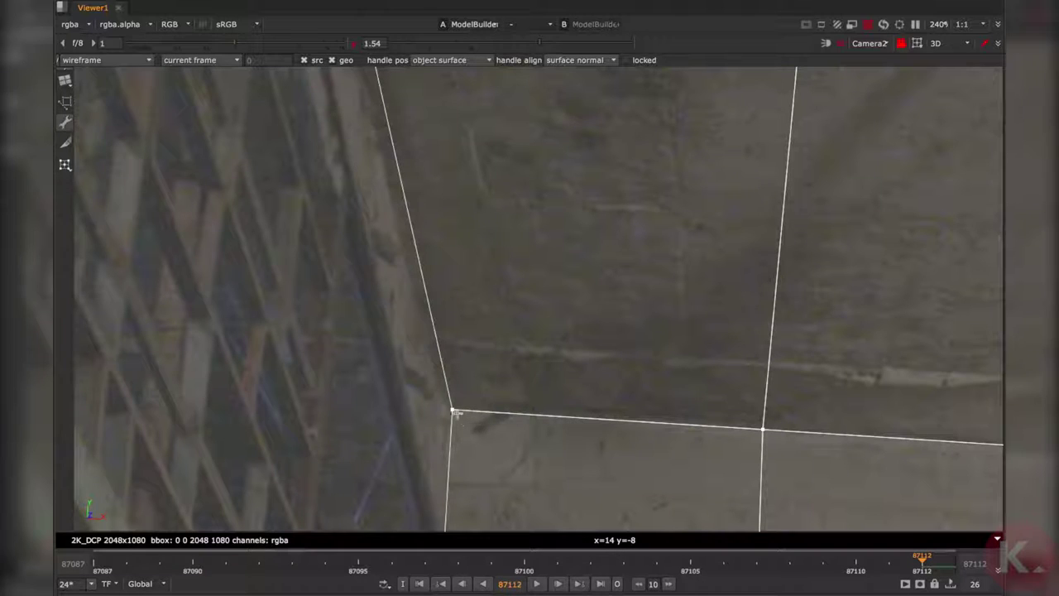
{"action": "left_click", "coordinate": [452, 408]}
{"action": "left_click_drag", "start_coordinate": [521, 417], "coordinate": [512, 416]}
Step: Shift the ceiling's outer left vertex again to fine-tune the left ceiling edge
{"action": "scroll", "coordinate": [512, 416], "scroll_direction": "down", "scroll_amount": 5}
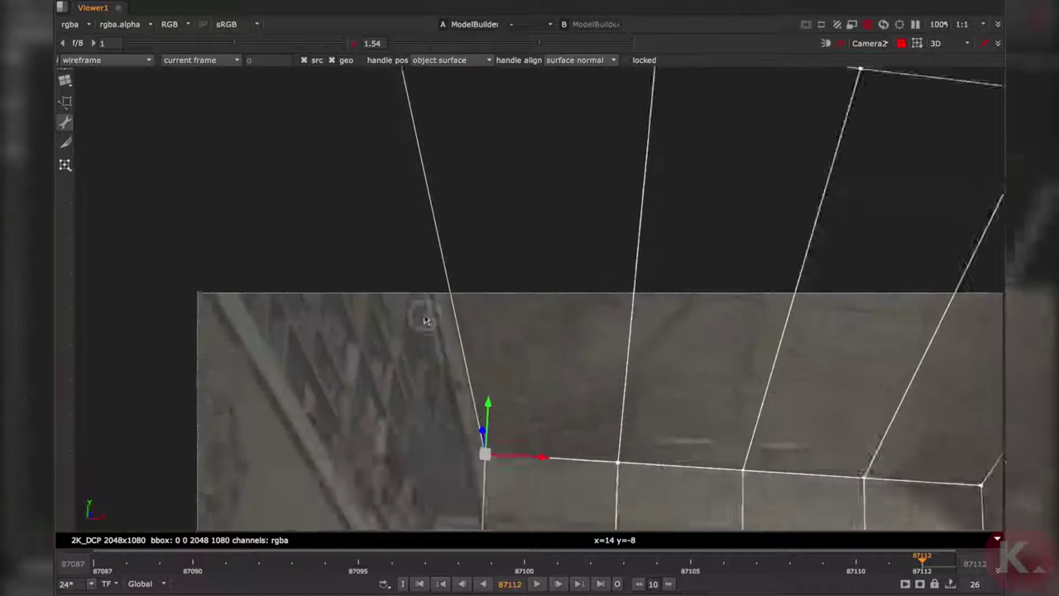
{"action": "left_click_drag", "start_coordinate": [383, 117], "coordinate": [428, 163]}
{"action": "left_click_drag", "start_coordinate": [332, 135], "coordinate": [323, 132]}
Step: Switch to edge selection for work on the card's upper right corner beside the ceiling beam
{"action": "scroll", "coordinate": [560, 340], "scroll_direction": "down", "scroll_amount": 5}
{"action": "scroll", "coordinate": [566, 311], "scroll_direction": "up", "scroll_amount": 5}
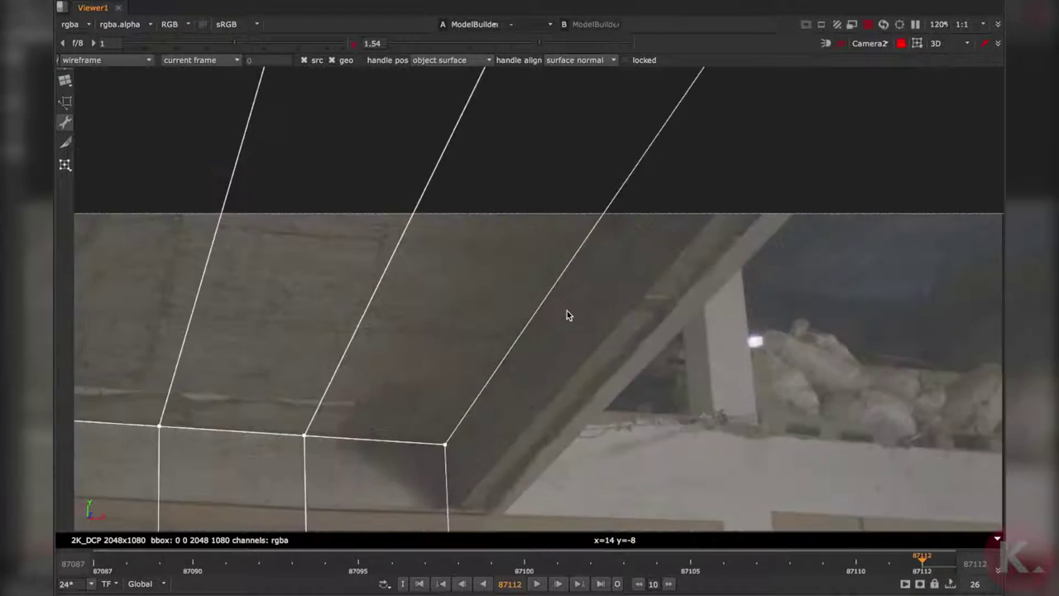
{"action": "scroll", "coordinate": [567, 311], "scroll_direction": "down", "scroll_amount": 4}
{"action": "middle_click_drag", "start_coordinate": [577, 382], "coordinate": [543, 340]}
{"action": "scroll", "coordinate": [524, 343], "scroll_direction": "up", "scroll_amount": 4}
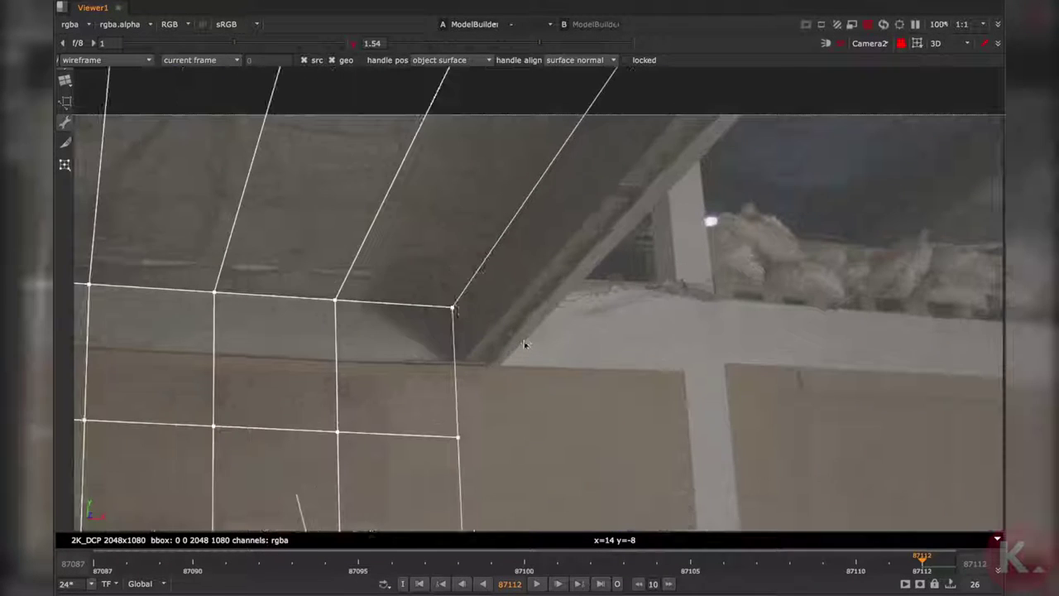
{"action": "right_click", "coordinate": [454, 309]}
{"action": "left_click", "coordinate": [472, 324]}
{"action": "middle_click_drag", "start_coordinate": [496, 366], "coordinate": [376, 402]}
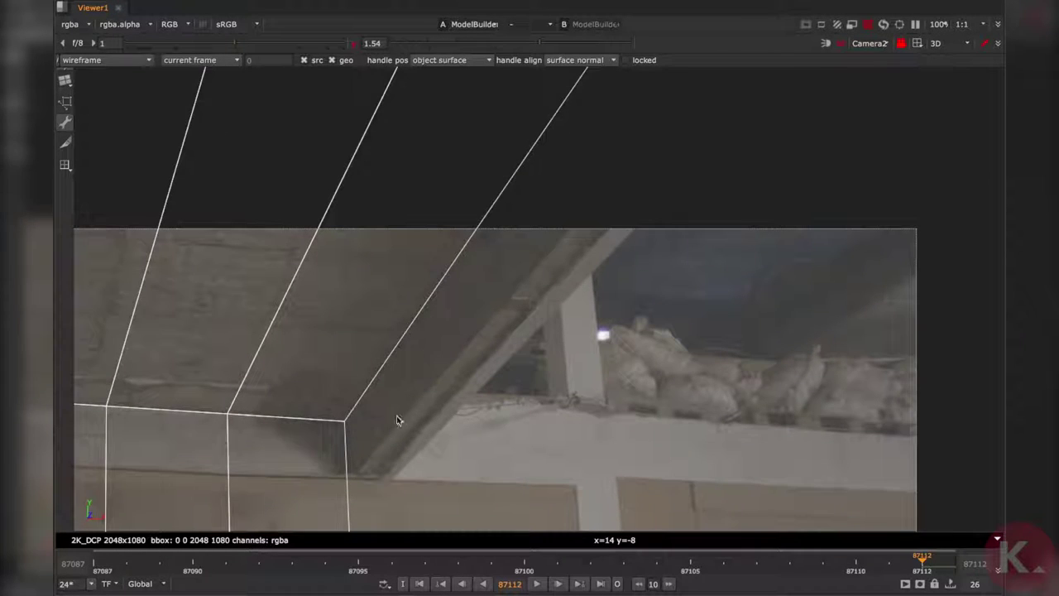
{"action": "middle_click_drag", "start_coordinate": [403, 421], "coordinate": [446, 353]}
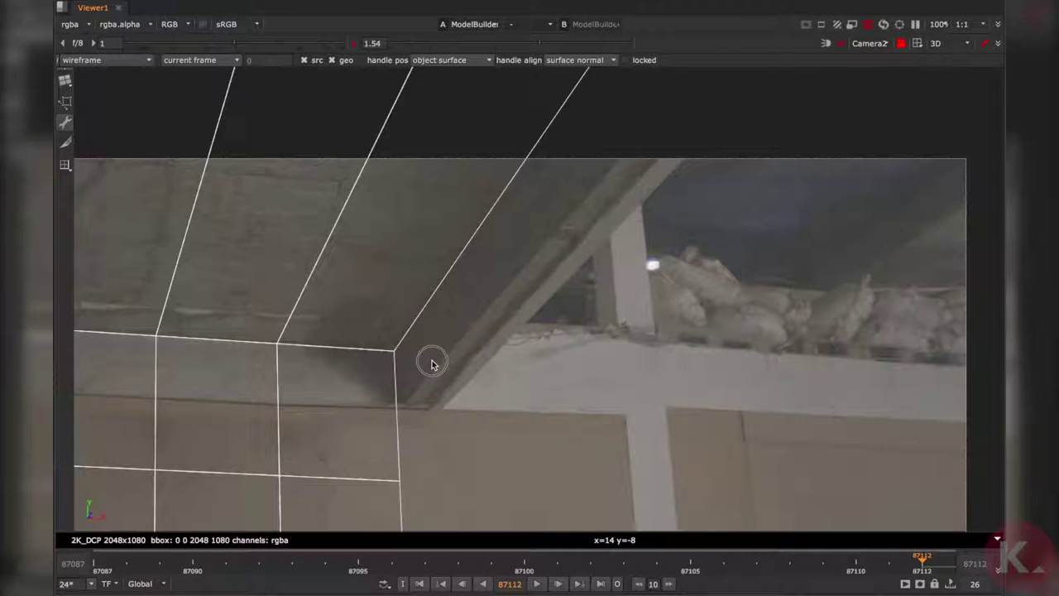
Step: Subdivide the card's uppermost right-hand vertical edge with 1 segment and select its upper half
{"action": "right_click", "coordinate": [395, 398]}
{"action": "left_click", "coordinate": [375, 381]}
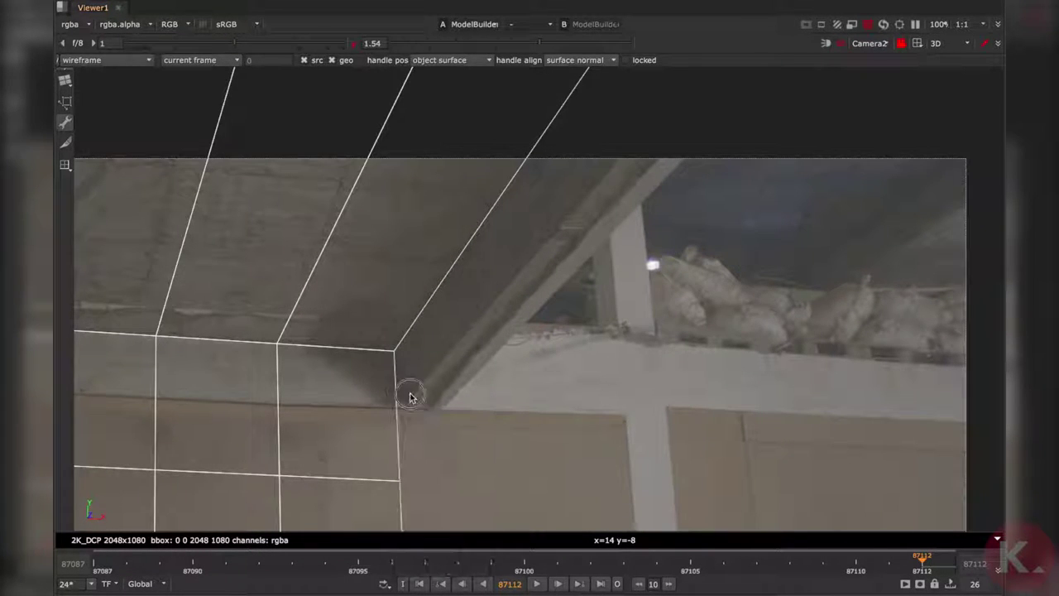
{"action": "right_click", "coordinate": [394, 392]}
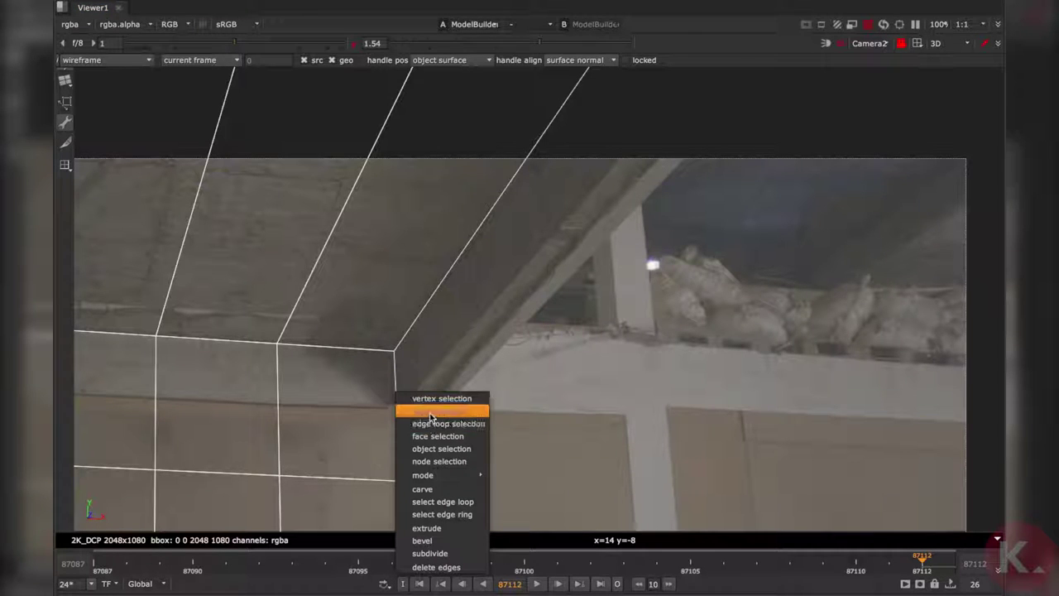
{"action": "left_click", "coordinate": [402, 413]}
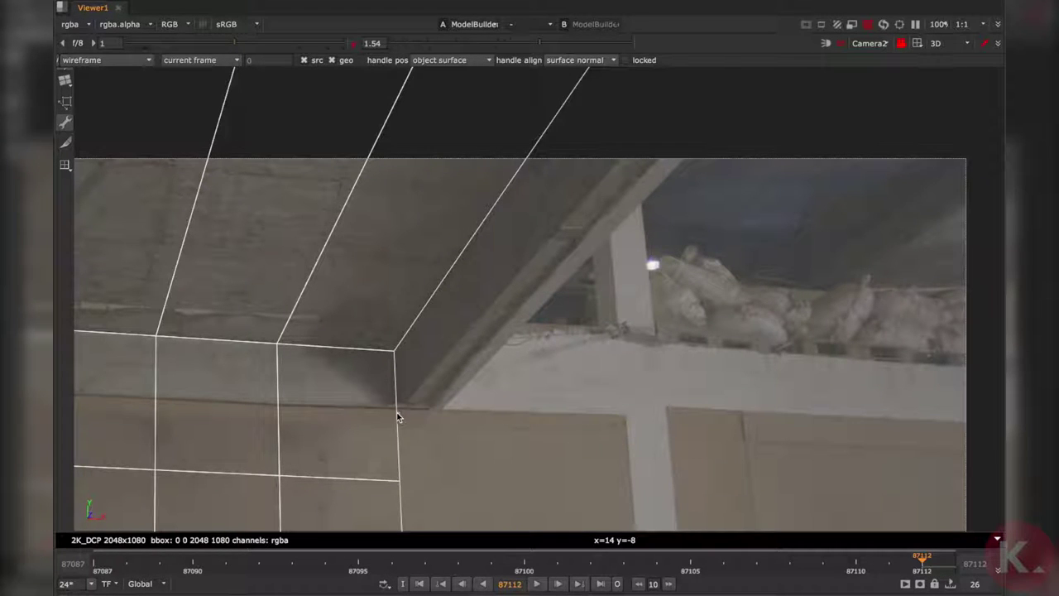
{"action": "left_click", "coordinate": [397, 410]}
{"action": "right_click", "coordinate": [393, 393]}
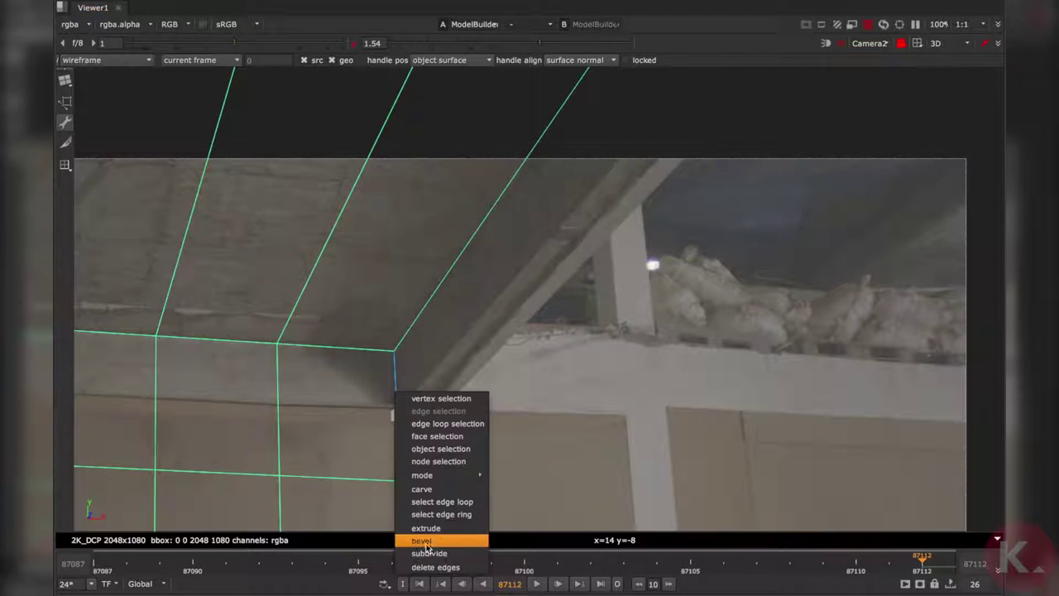
{"action": "left_click", "coordinate": [455, 553]}
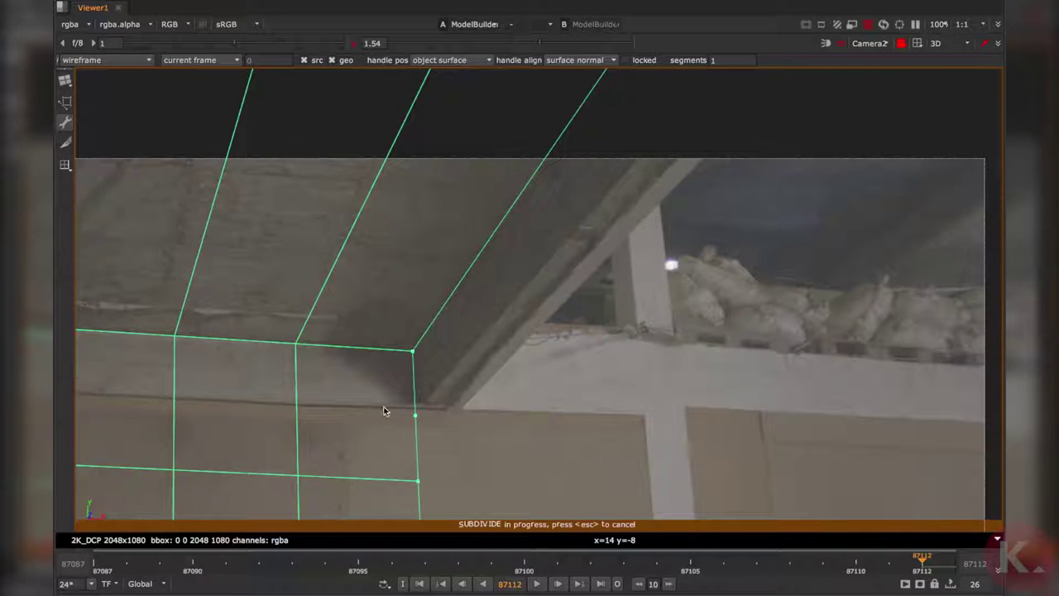
{"action": "left_click", "coordinate": [421, 403]}
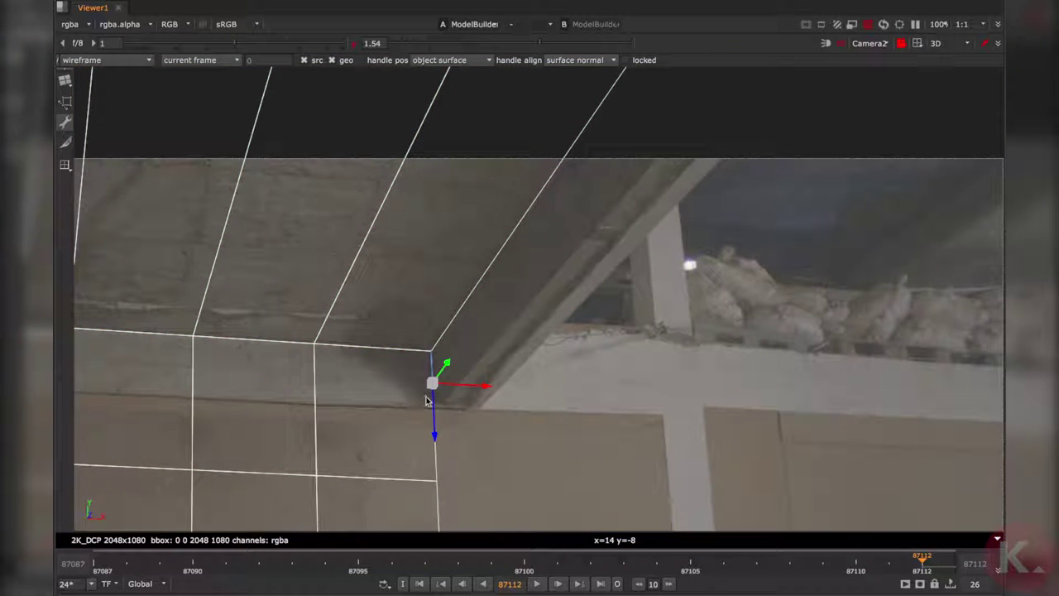
Step: Extrude the selected upper half of the wall's right edge toward the camera, along the side of the ceiling beam
{"action": "scroll", "coordinate": [447, 427], "scroll_direction": "down", "scroll_amount": 3}
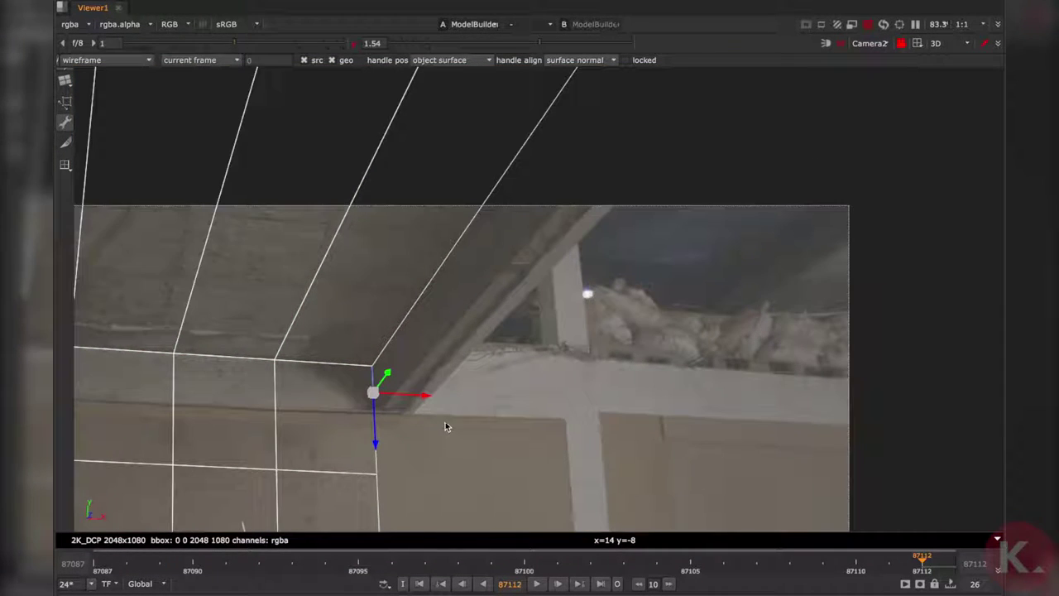
{"action": "right_click", "coordinate": [318, 380]}
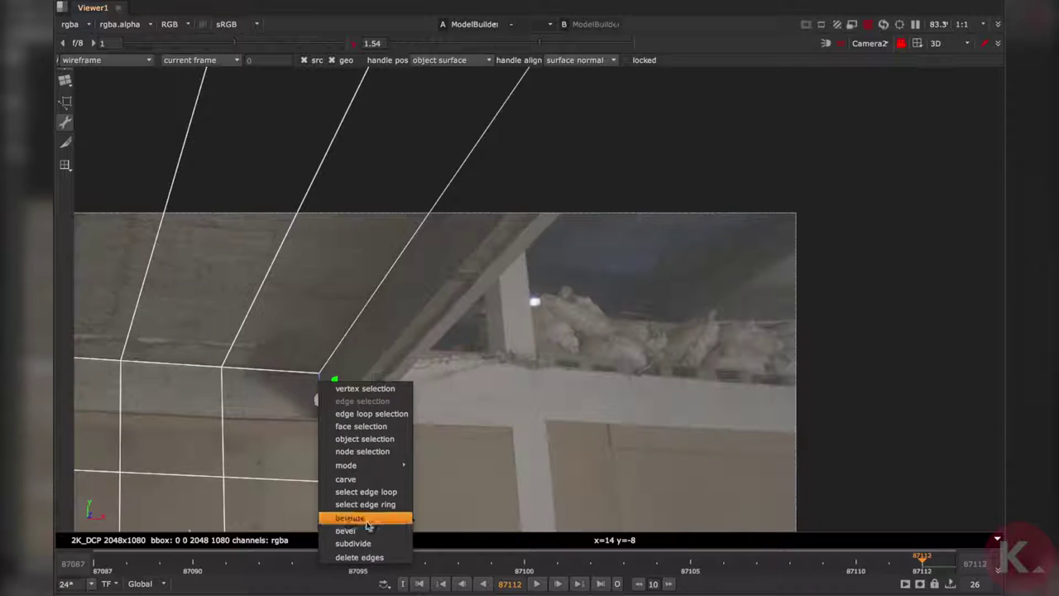
{"action": "left_click", "coordinate": [361, 519]}
{"action": "left_click_drag", "start_coordinate": [350, 379], "coordinate": [763, 113]}
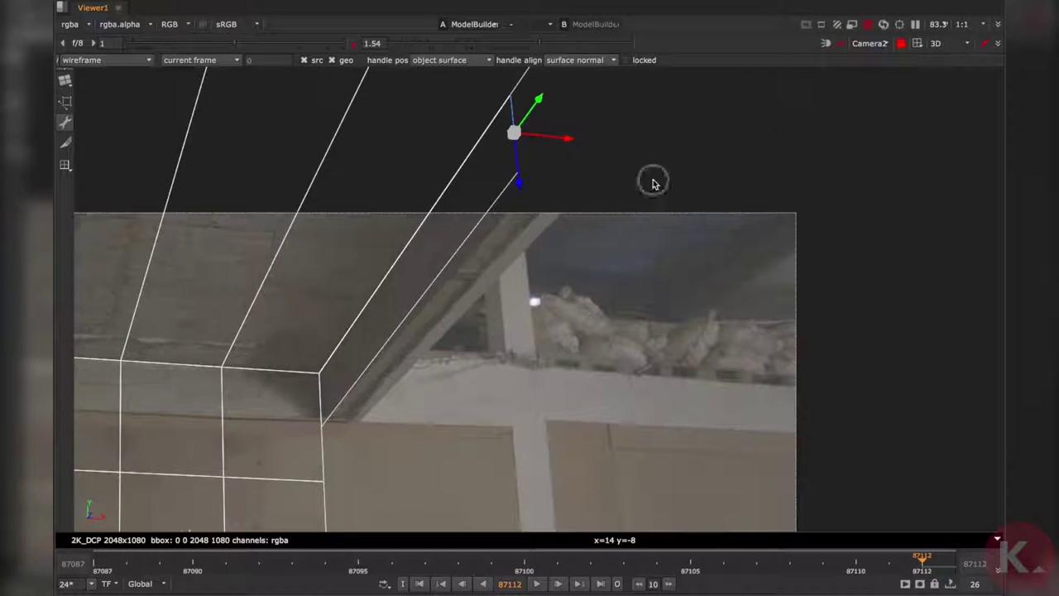
{"action": "middle_click_drag", "start_coordinate": [653, 183], "coordinate": [607, 341]}
{"action": "left_click_drag", "start_coordinate": [494, 263], "coordinate": [526, 230]}
{"action": "middle_click_drag", "start_coordinate": [480, 333], "coordinate": [511, 233]}
{"action": "middle_click_drag", "start_coordinate": [433, 322], "coordinate": [425, 338]}
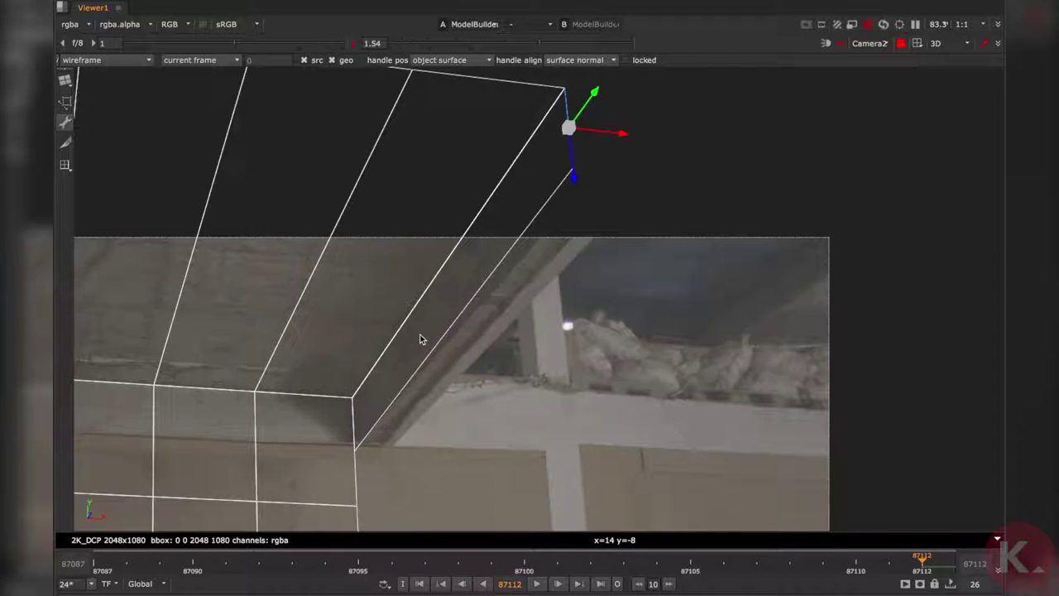
Step: Move the outer lower vertex of the new beam side face to the right, aligning its lower edge with the beam
{"action": "left_click", "coordinate": [433, 346]}
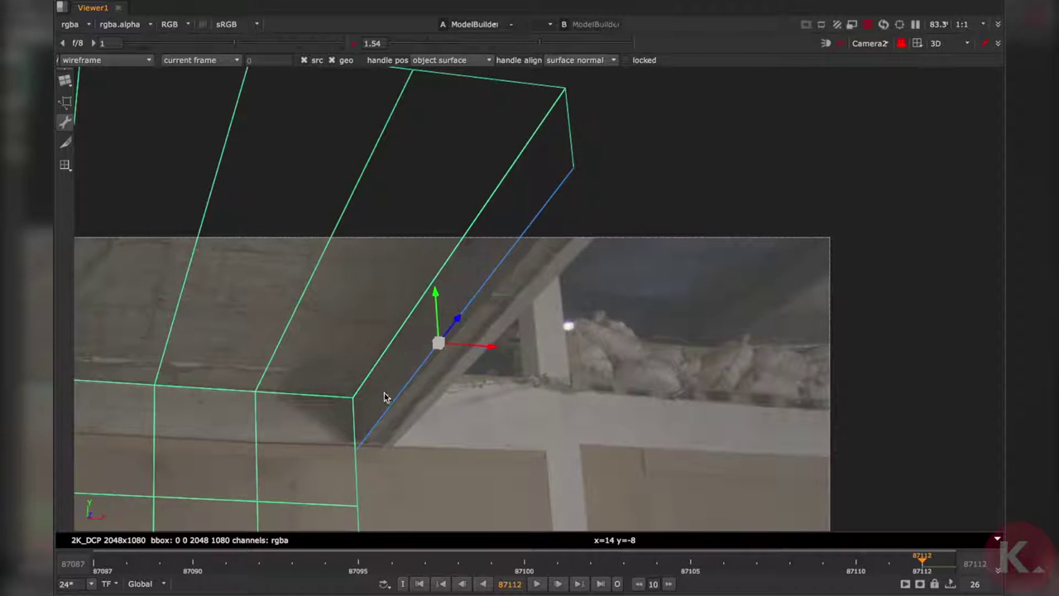
{"action": "scroll", "coordinate": [384, 398], "scroll_direction": "up", "scroll_amount": 4}
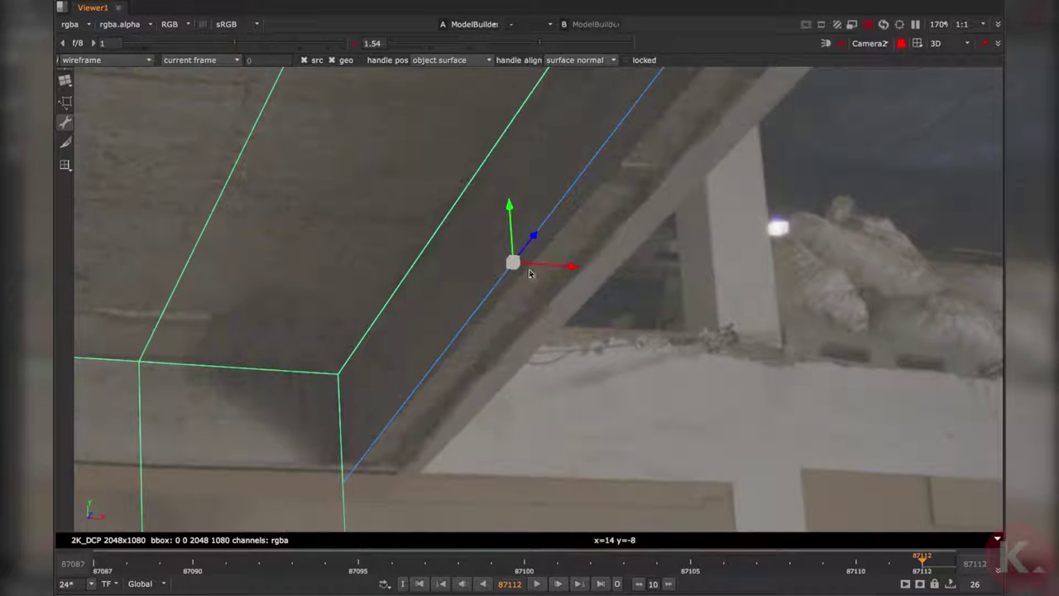
{"action": "left_click", "coordinate": [510, 206]}
{"action": "scroll", "coordinate": [536, 241], "scroll_direction": "down", "scroll_amount": 4}
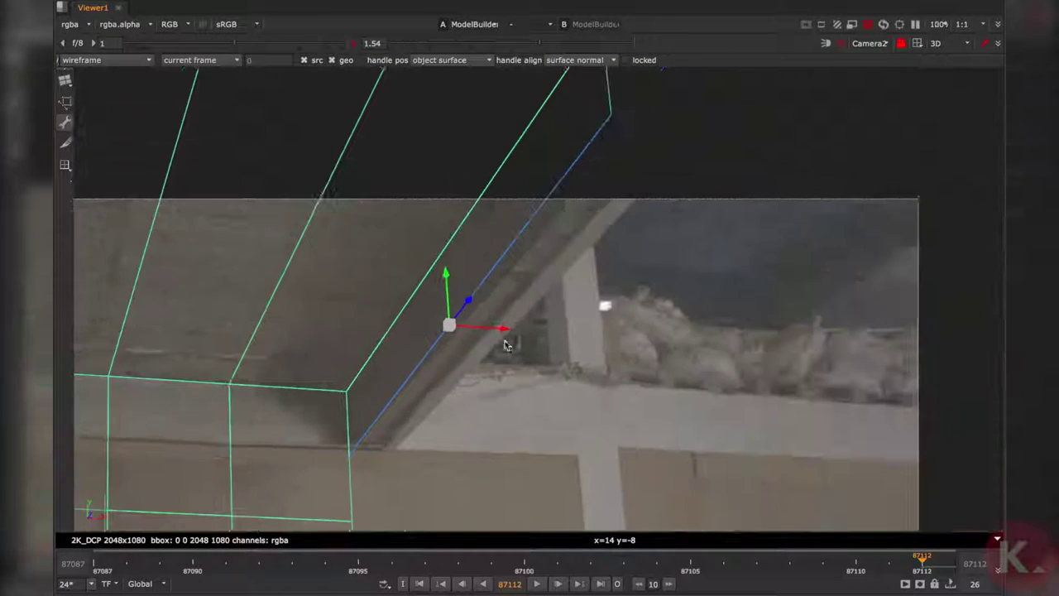
{"action": "right_click", "coordinate": [595, 157]}
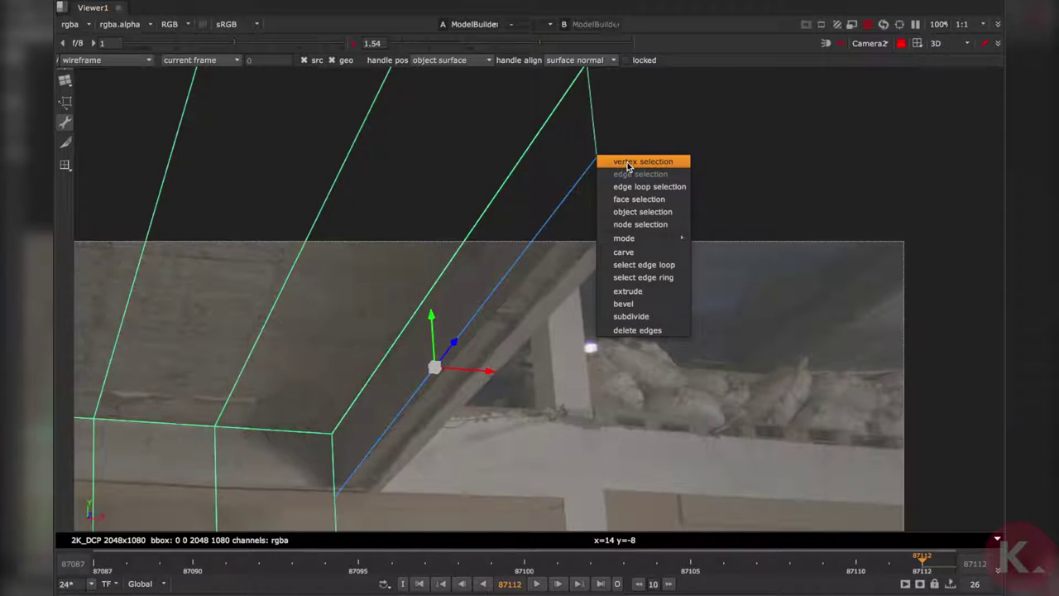
{"action": "left_click", "coordinate": [627, 162]}
{"action": "left_click", "coordinate": [601, 160]}
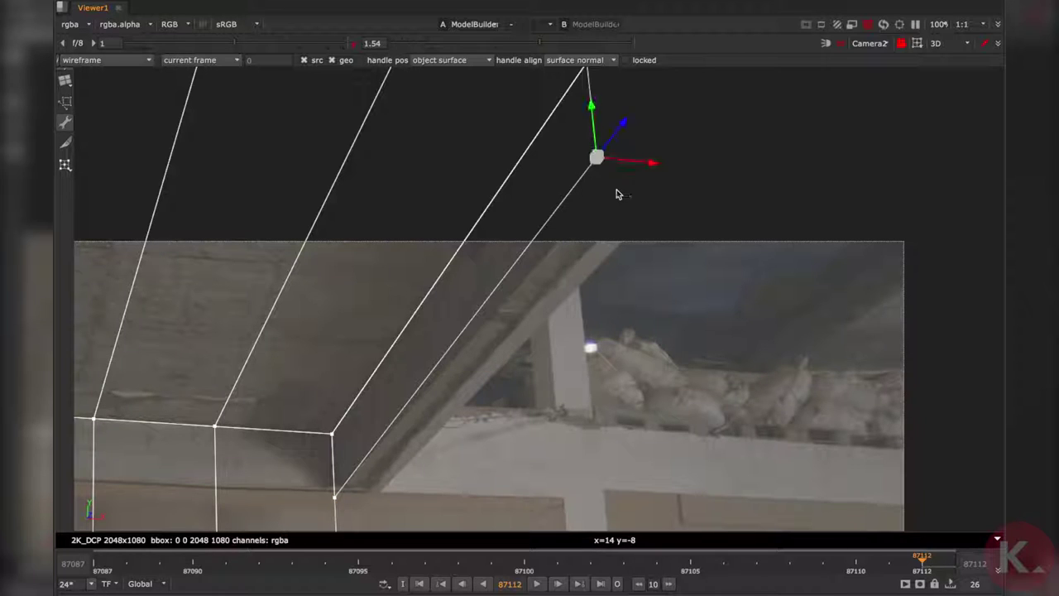
{"action": "left_click_drag", "start_coordinate": [650, 169], "coordinate": [680, 178]}
Step: Examine how the wall, ceiling and beam side wireframe lines up with the plate
{"action": "middle_click_drag", "start_coordinate": [559, 310], "coordinate": [598, 215]}
{"action": "scroll", "coordinate": [495, 279], "scroll_direction": "down", "scroll_amount": 2}
{"action": "scroll", "coordinate": [433, 267], "scroll_direction": "down", "scroll_amount": 5}
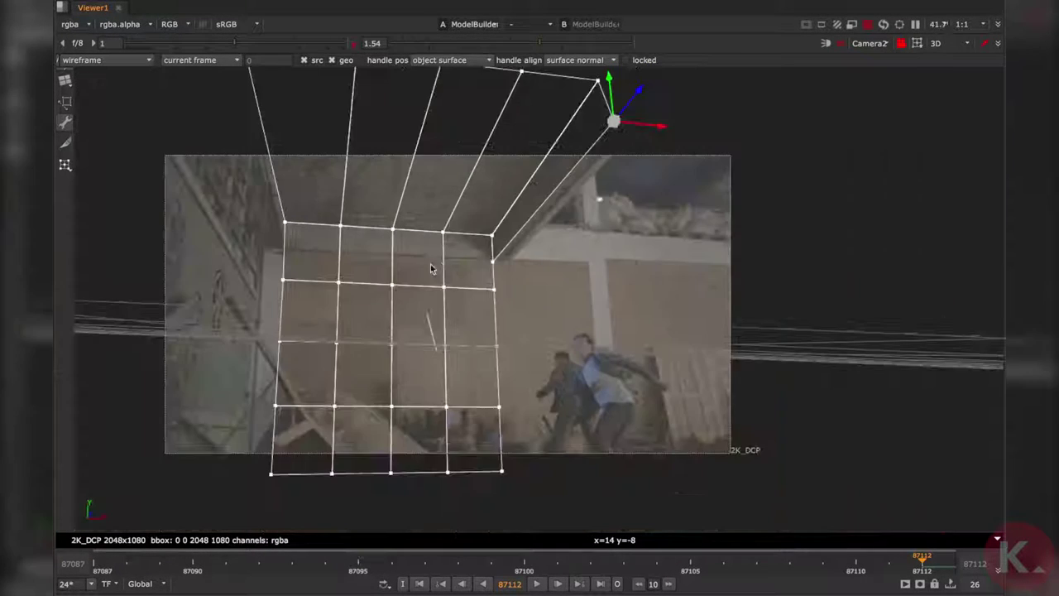
{"action": "middle_click_drag", "start_coordinate": [492, 240], "coordinate": [501, 322]}
{"action": "middle_click_drag", "start_coordinate": [292, 261], "coordinate": [319, 306]}
{"action": "scroll", "coordinate": [319, 306], "scroll_direction": "up", "scroll_amount": 5}
{"action": "middle_click_drag", "start_coordinate": [562, 407], "coordinate": [423, 315]}
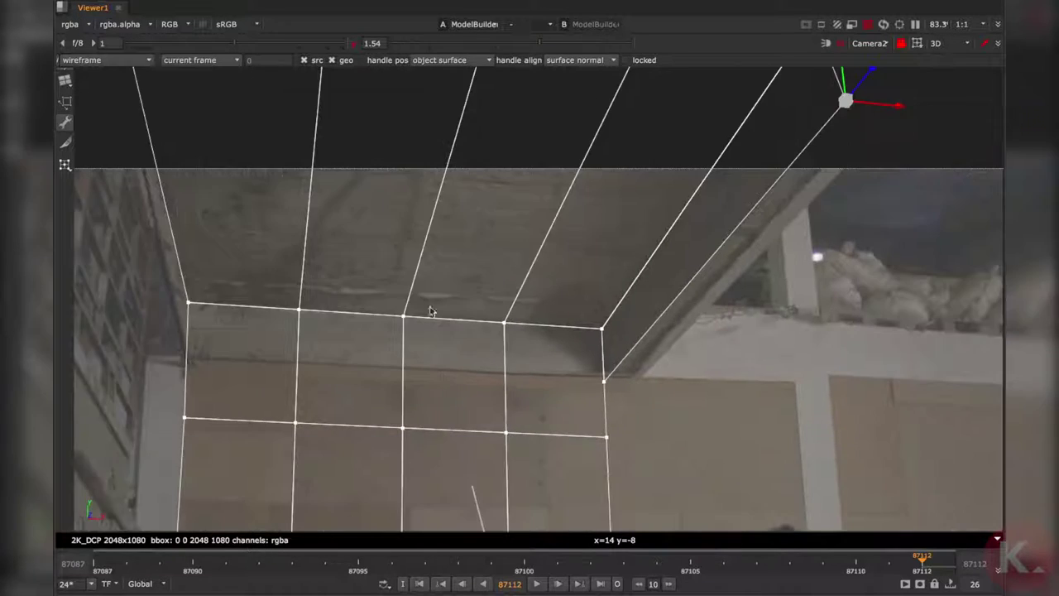
{"action": "middle_click_drag", "start_coordinate": [776, 275], "coordinate": [632, 293]}
{"action": "middle_click_drag", "start_coordinate": [619, 212], "coordinate": [597, 335]}
{"action": "middle_click_drag", "start_coordinate": [626, 282], "coordinate": [591, 272]}
{"action": "key", "text": "ctrl"}
{"action": "middle_click_drag", "start_coordinate": [569, 352], "coordinate": [567, 287]}
Step: Extrude the lower edge of the beam side face sideways to the beam's outer edge, forming its underside
{"action": "left_click", "coordinate": [549, 296]}
{"action": "right_click", "coordinate": [544, 270]}
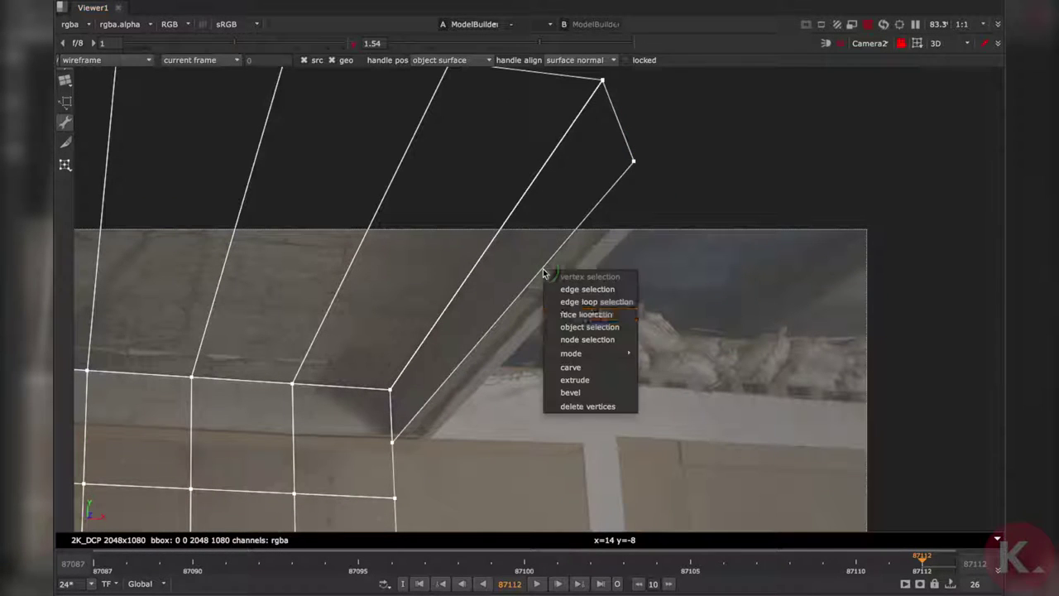
{"action": "left_click", "coordinate": [569, 290]}
{"action": "left_click", "coordinate": [539, 277]}
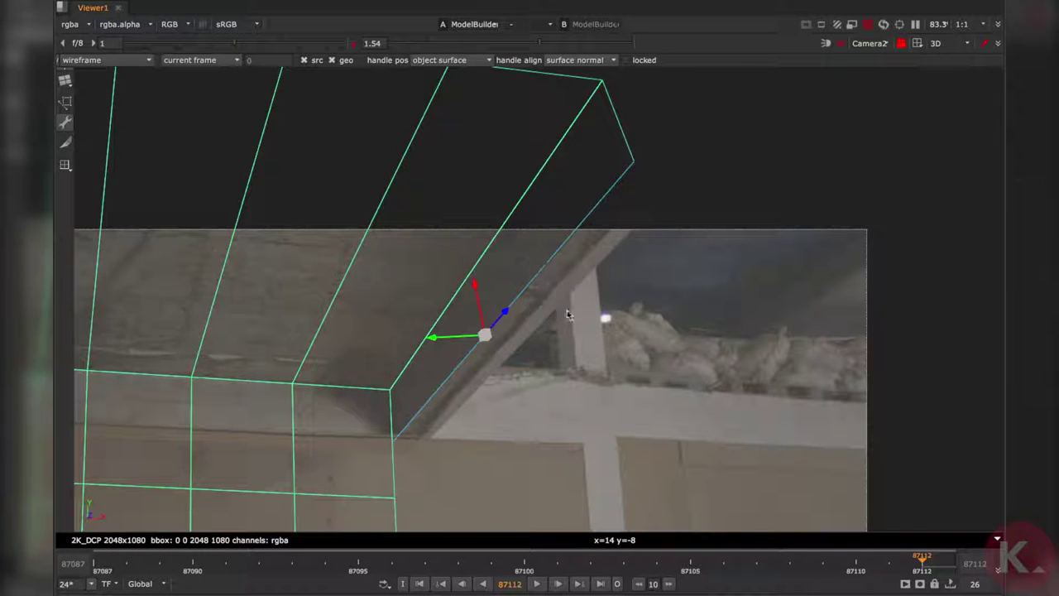
{"action": "right_click", "coordinate": [539, 277]}
{"action": "left_click", "coordinate": [579, 408]}
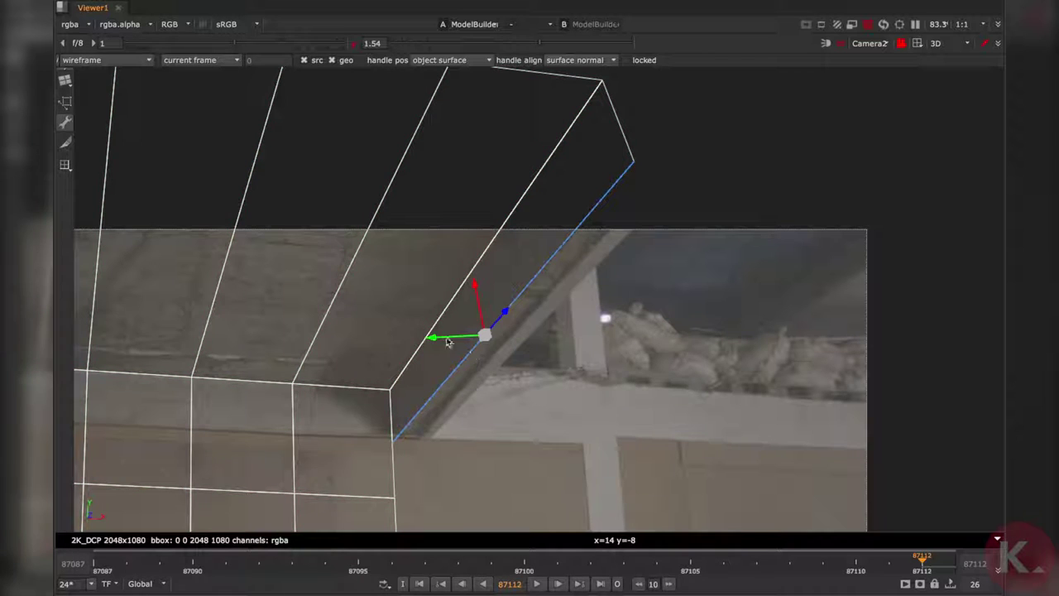
{"action": "left_click_drag", "start_coordinate": [436, 340], "coordinate": [484, 355]}
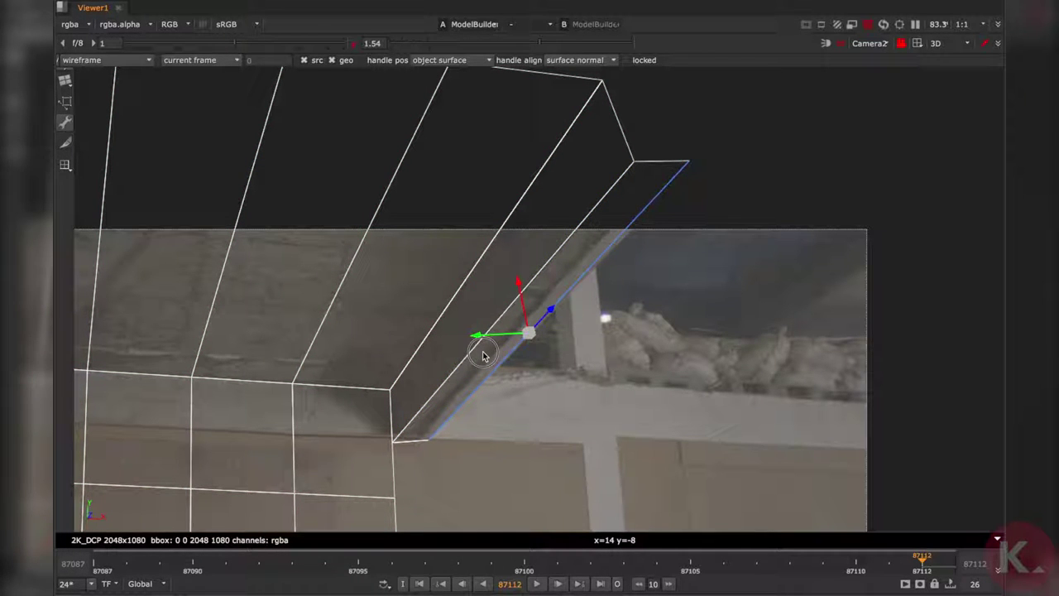
Step: Shift the outer far-end vertex of the beam's underside slightly to the right to match the beam in the plate
{"action": "middle_click_drag", "start_coordinate": [584, 330], "coordinate": [549, 373]}
{"action": "scroll", "coordinate": [588, 257], "scroll_direction": "up", "scroll_amount": 3}
{"action": "right_click", "coordinate": [686, 170]}
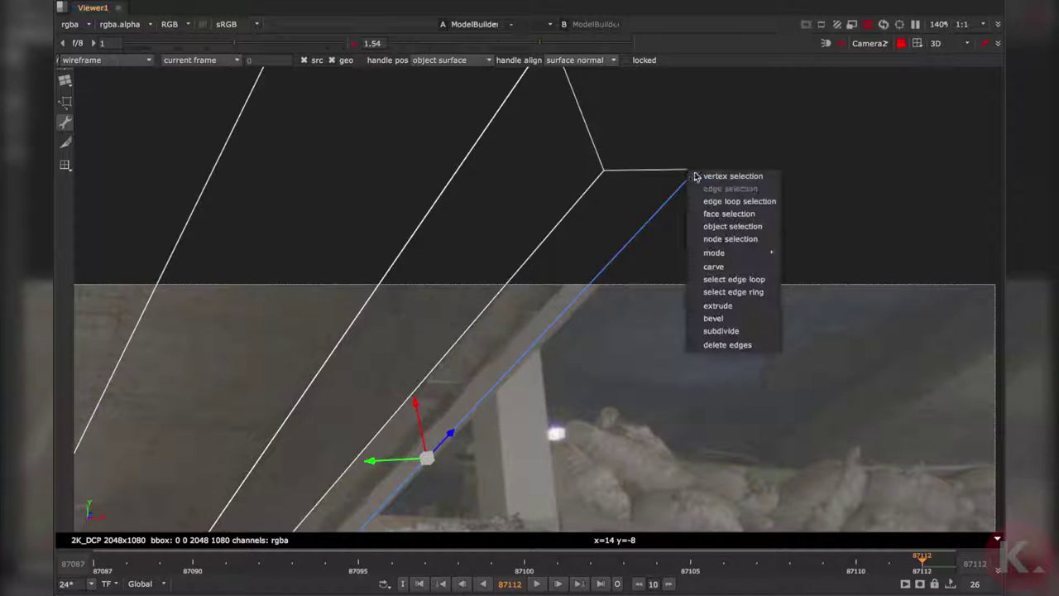
{"action": "left_click", "coordinate": [703, 175]}
{"action": "left_click", "coordinate": [697, 172]}
{"action": "left_click_drag", "start_coordinate": [750, 182], "coordinate": [766, 185]}
Step: Extrude the underside's outer edge upward to form the beam's other side, and shift it right until the face stands vertical
{"action": "scroll", "coordinate": [733, 236], "scroll_direction": "down", "scroll_amount": 5}
{"action": "left_click", "coordinate": [635, 306]}
{"action": "right_click", "coordinate": [625, 290]}
{"action": "left_click", "coordinate": [667, 311]}
{"action": "left_click", "coordinate": [604, 316]}
{"action": "left_click_drag", "start_coordinate": [566, 413], "coordinate": [565, 335]}
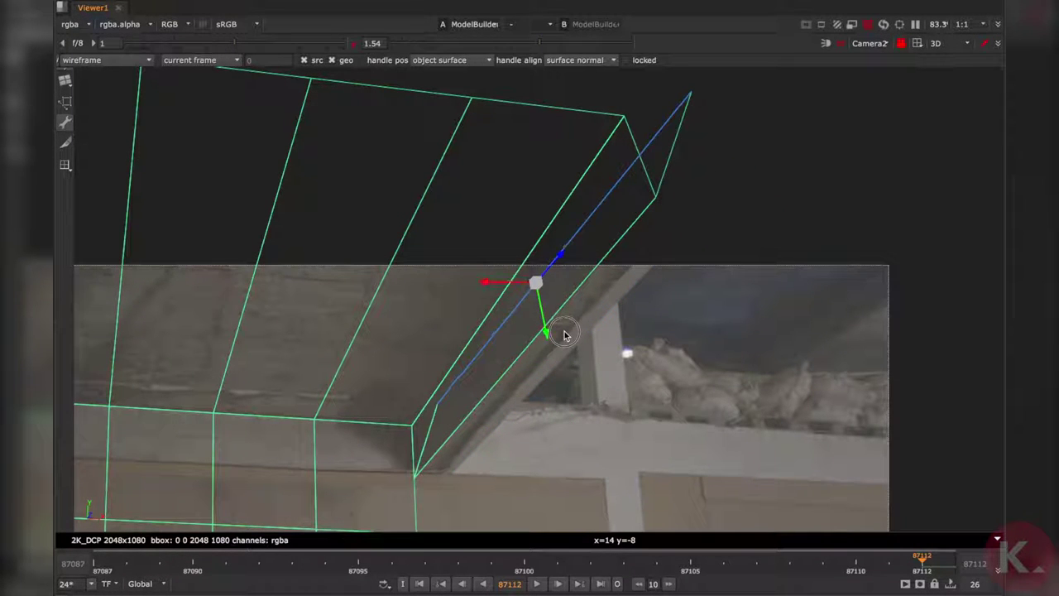
{"action": "key", "text": "ctrl+z"}
{"action": "right_click", "coordinate": [589, 336]}
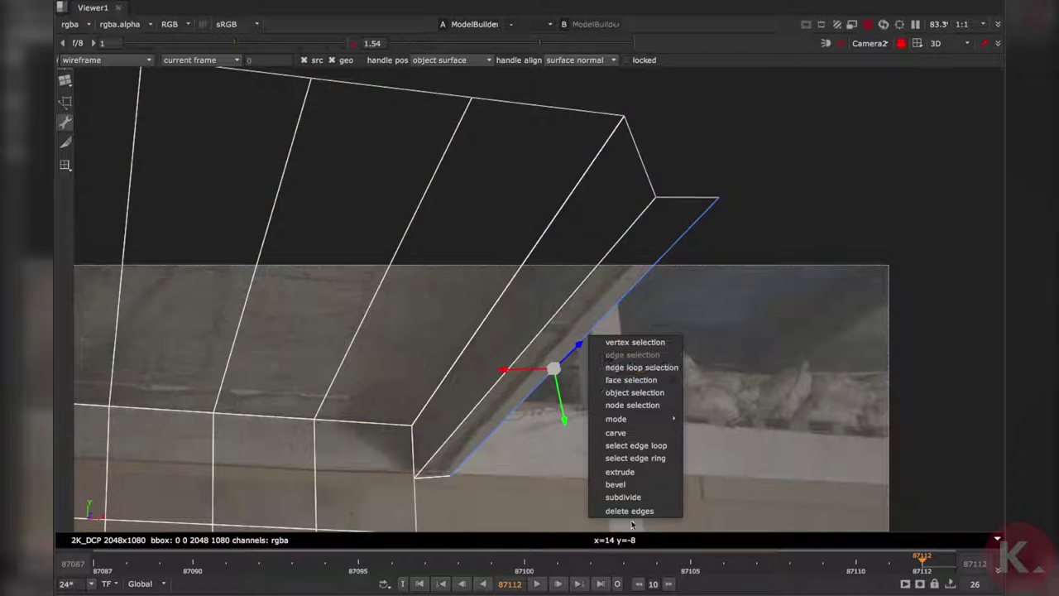
{"action": "left_click", "coordinate": [620, 471]}
{"action": "left_click_drag", "start_coordinate": [563, 425], "coordinate": [593, 357]}
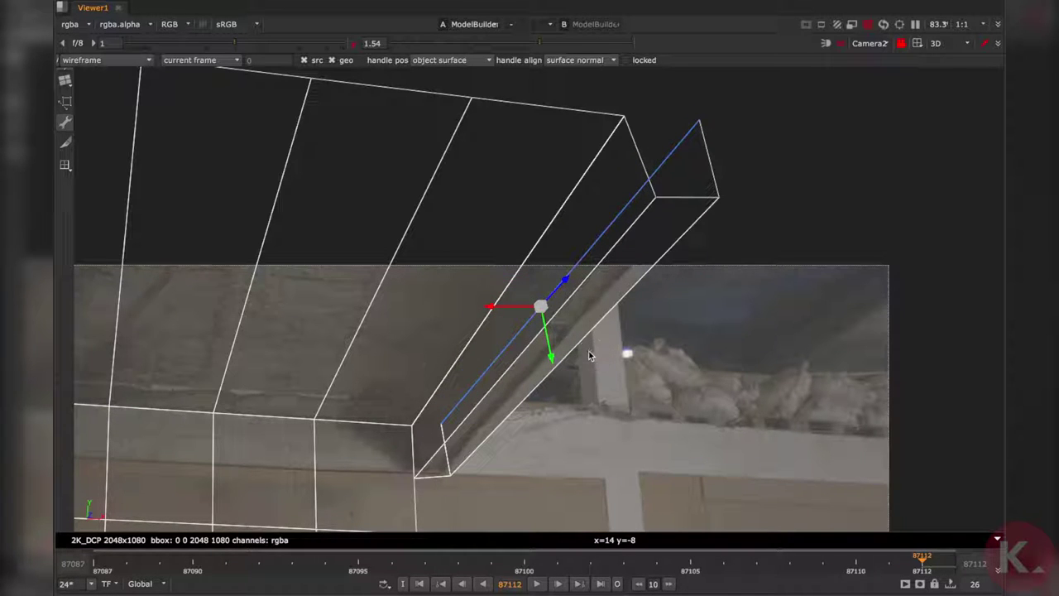
{"action": "left_click_drag", "start_coordinate": [490, 302], "coordinate": [507, 310]}
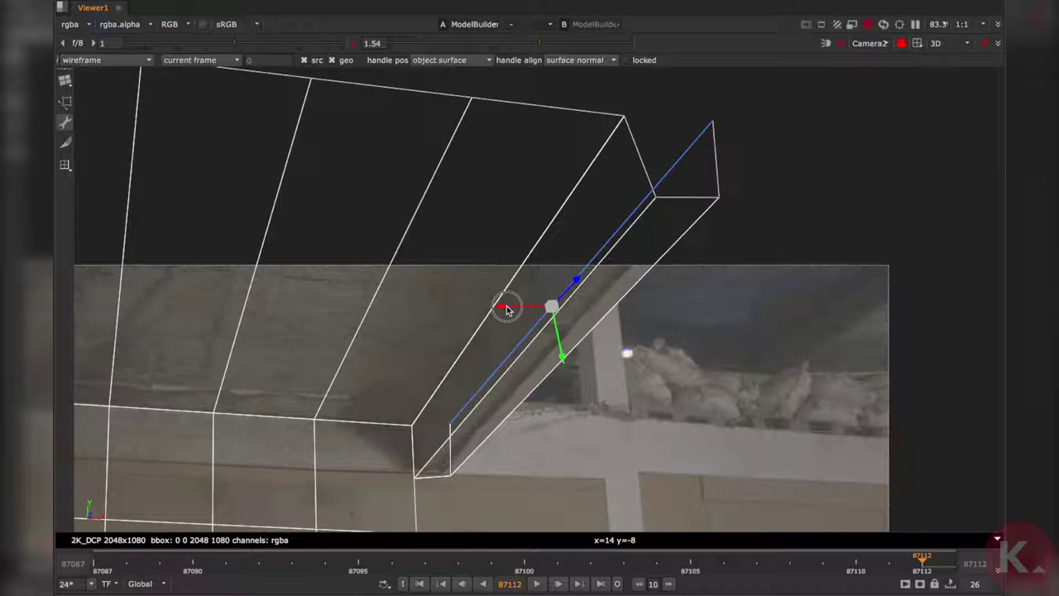
Step: Extrude the short edge where the beam's underside meets the wall straight down to the bottom of the wall card
{"action": "middle_click_drag", "start_coordinate": [521, 433], "coordinate": [536, 356]}
{"action": "middle_click_drag", "start_coordinate": [445, 397], "coordinate": [532, 365]}
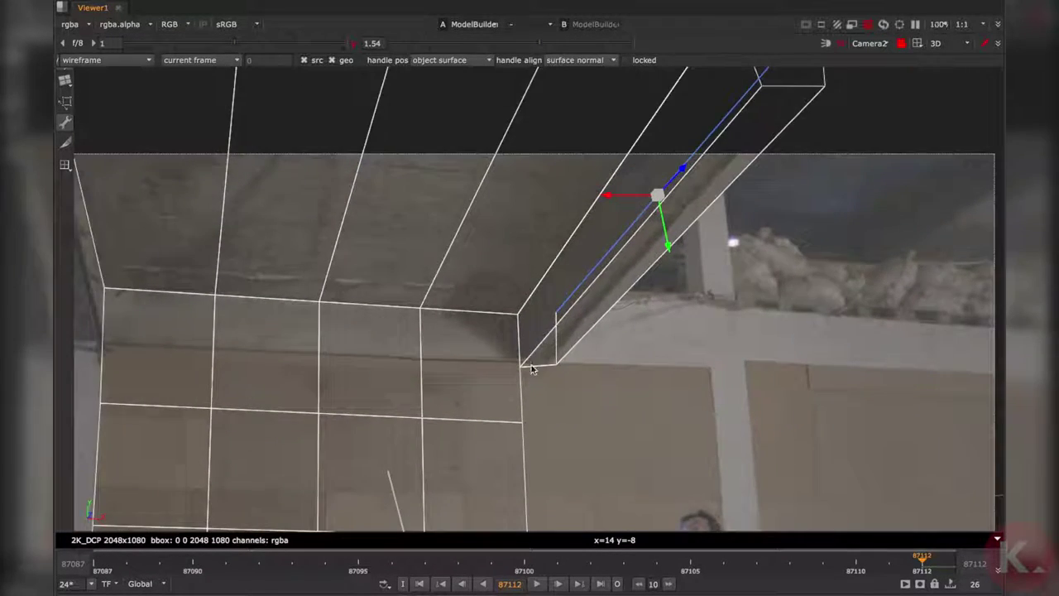
{"action": "scroll", "coordinate": [532, 365], "scroll_direction": "up", "scroll_amount": 1}
{"action": "scroll", "coordinate": [534, 378], "scroll_direction": "up", "scroll_amount": 3}
{"action": "left_click", "coordinate": [549, 358]}
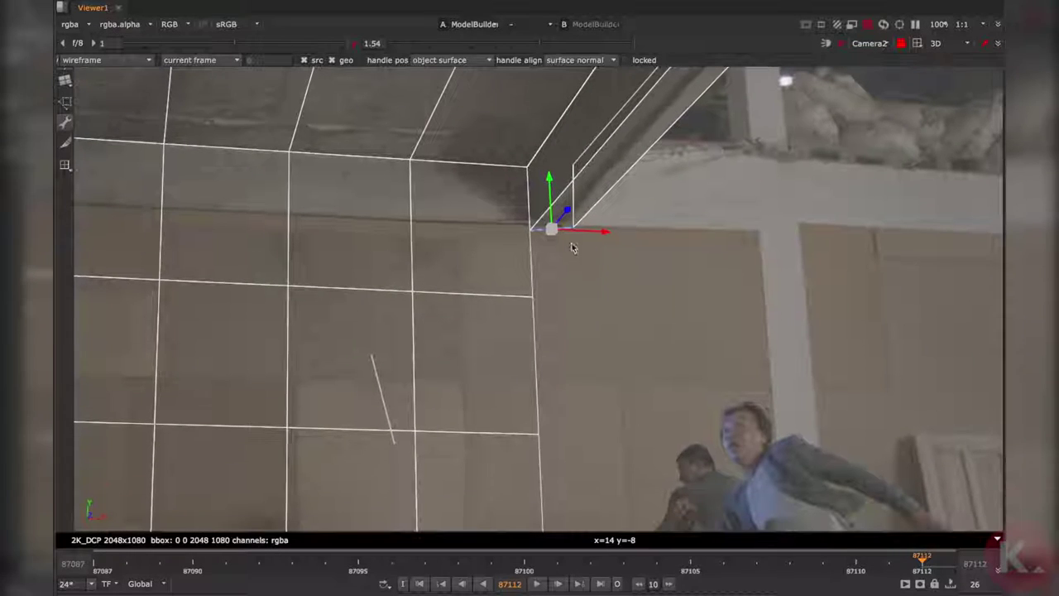
{"action": "right_click", "coordinate": [538, 235]}
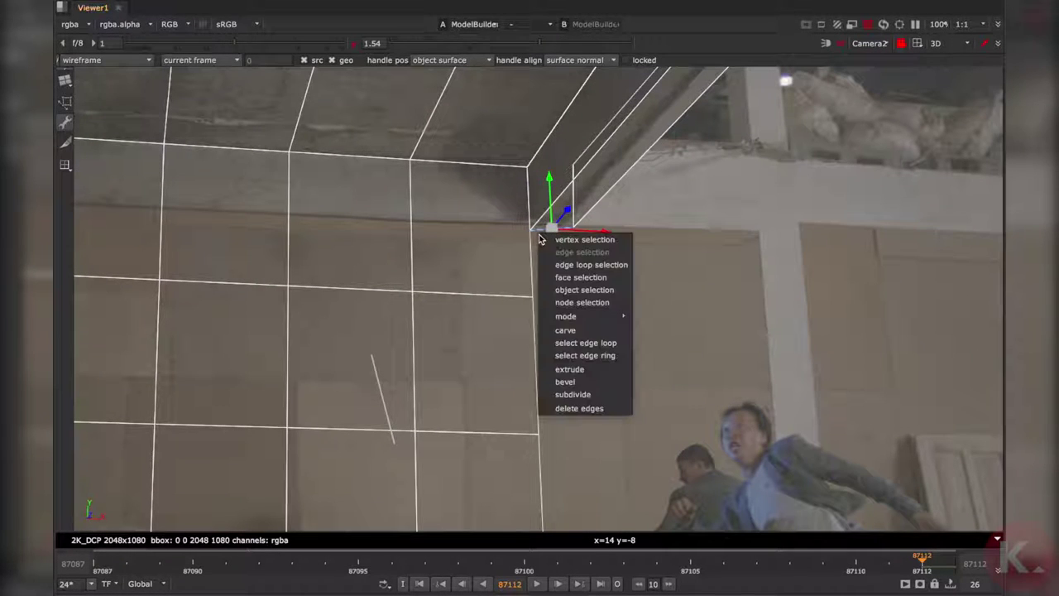
{"action": "left_click", "coordinate": [591, 372]}
{"action": "left_click_drag", "start_coordinate": [552, 184], "coordinate": [560, 399]}
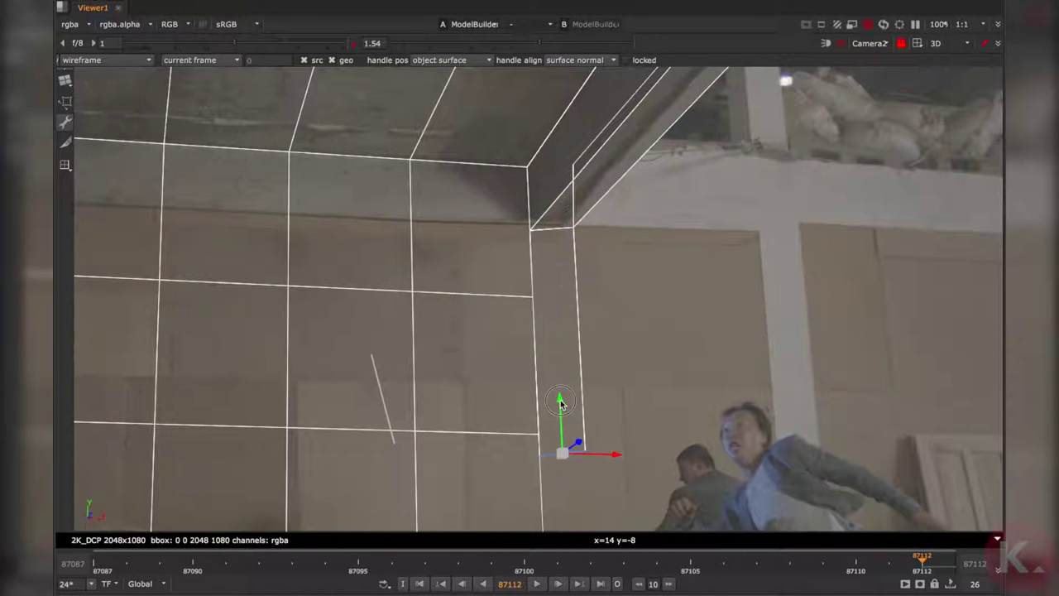
{"action": "scroll", "coordinate": [561, 399], "scroll_direction": "down", "scroll_amount": 5}
{"action": "middle_click_drag", "start_coordinate": [563, 420], "coordinate": [557, 349]}
{"action": "left_click_drag", "start_coordinate": [557, 314], "coordinate": [575, 469]}
Step: Extrude the outer vertical edge of the narrow wall strip below the beam
{"action": "middle_click_drag", "start_coordinate": [630, 343], "coordinate": [490, 329]}
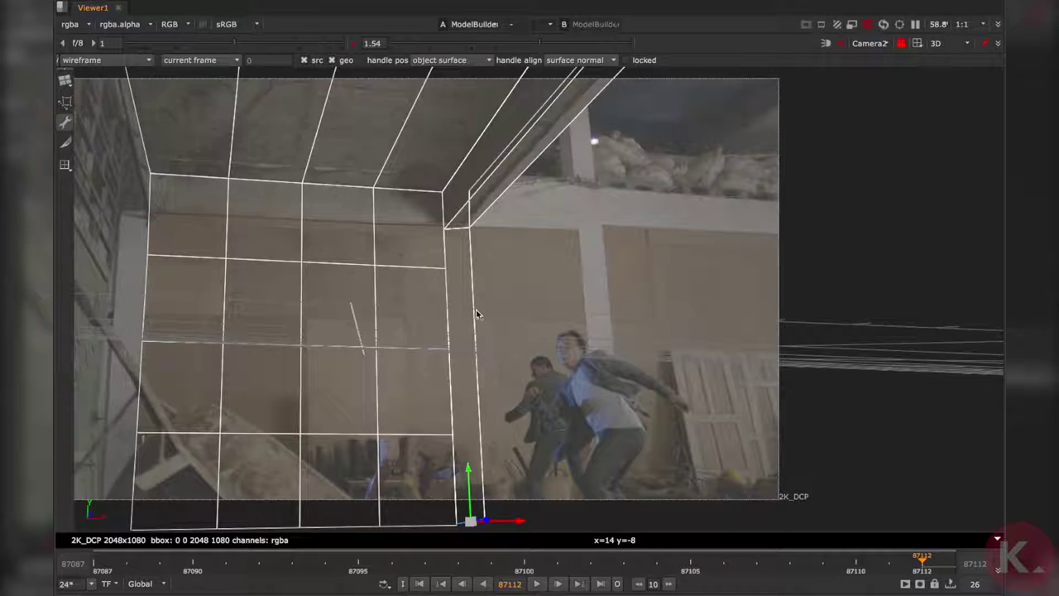
{"action": "left_click", "coordinate": [474, 312]}
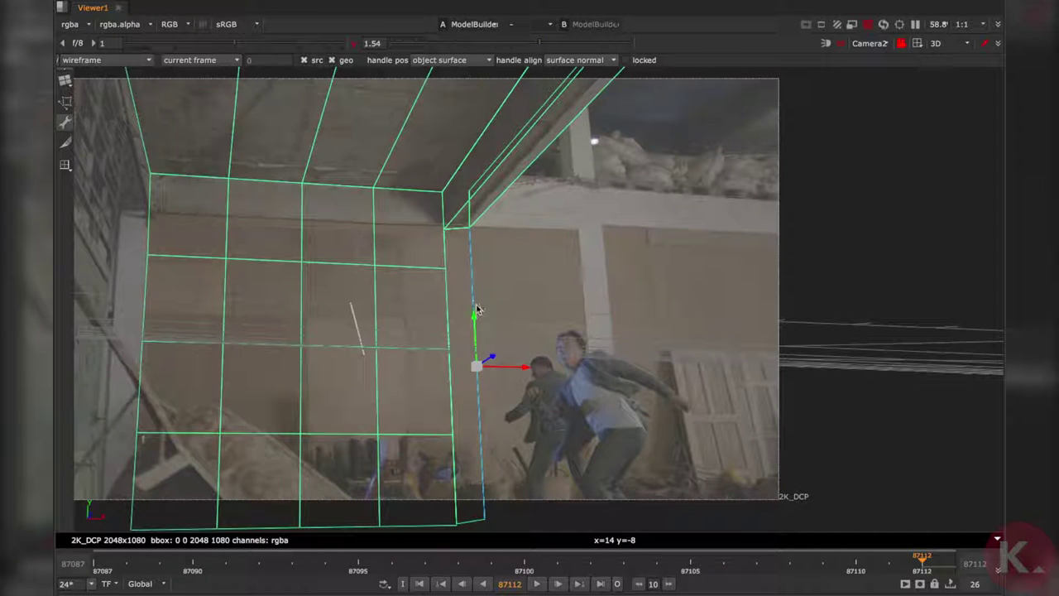
{"action": "right_click", "coordinate": [473, 292]}
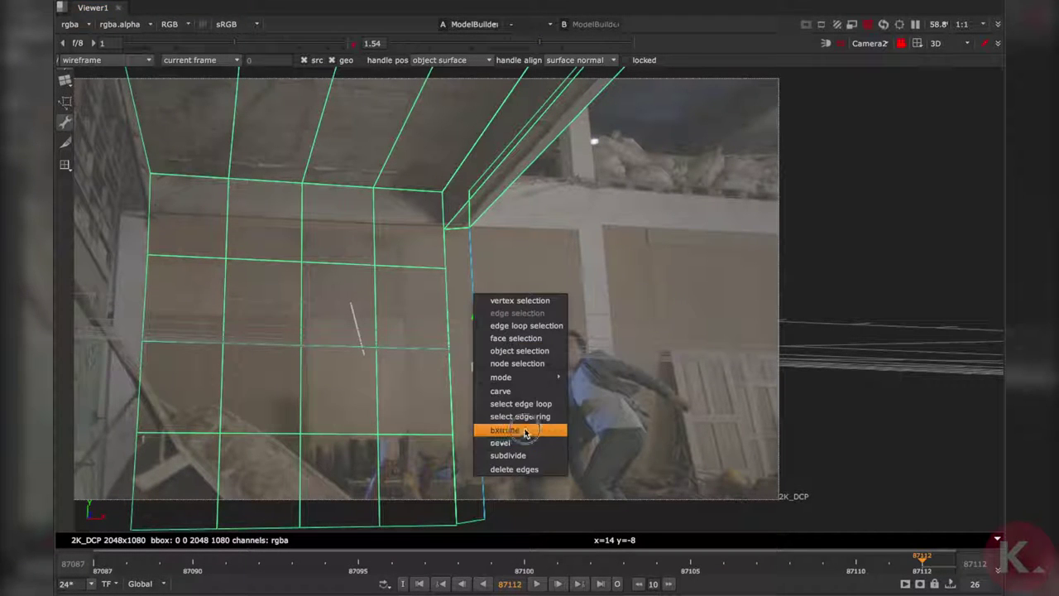
Step: Extrude the pillar's outer vertical edge sideways past the plate's right border to form the adjoining wall
{"action": "left_click", "coordinate": [521, 433]}
{"action": "left_click_drag", "start_coordinate": [523, 369], "coordinate": [865, 417]}
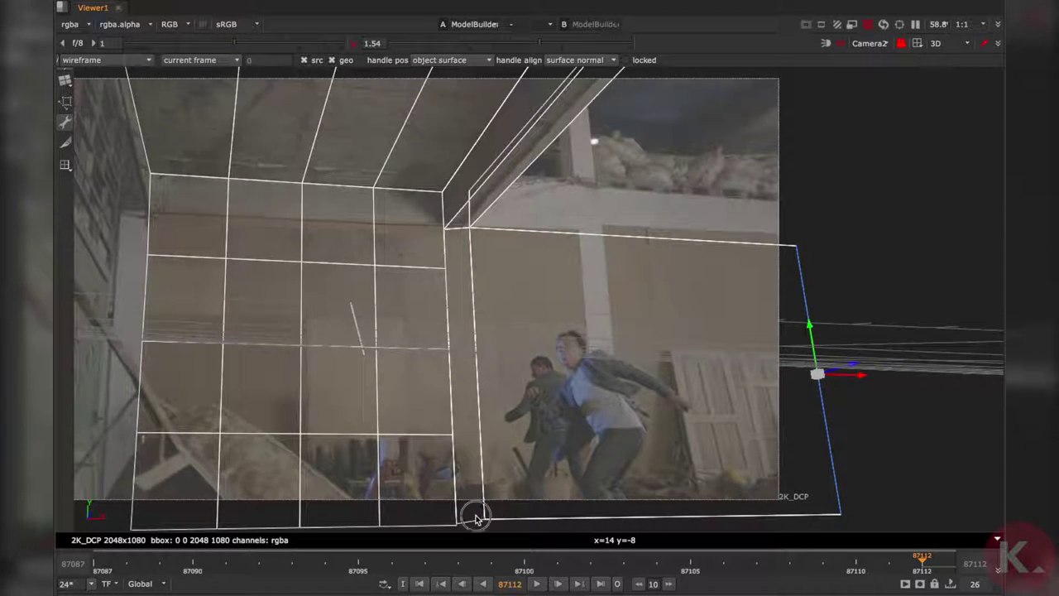
{"action": "middle_click_drag", "start_coordinate": [476, 516], "coordinate": [475, 496]}
{"action": "left_click", "coordinate": [482, 507]}
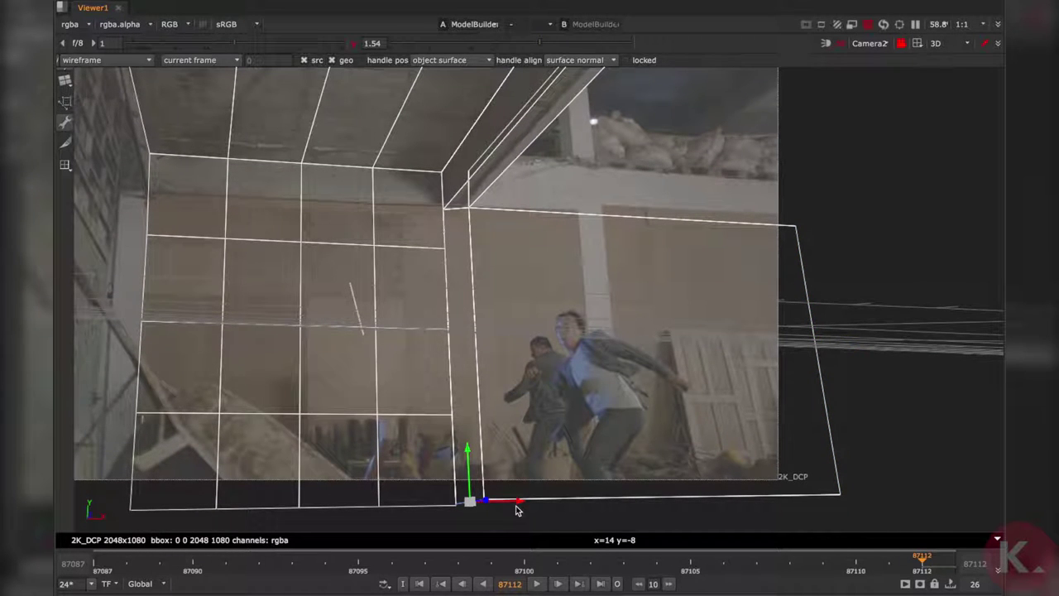
Step: Unlock the view from Camera2 and extrude the short vertical edge at the beam's back end sideways above the new wall
{"action": "middle_click_drag", "start_coordinate": [495, 199], "coordinate": [460, 292]}
{"action": "scroll", "coordinate": [431, 275], "scroll_direction": "up", "scroll_amount": 4}
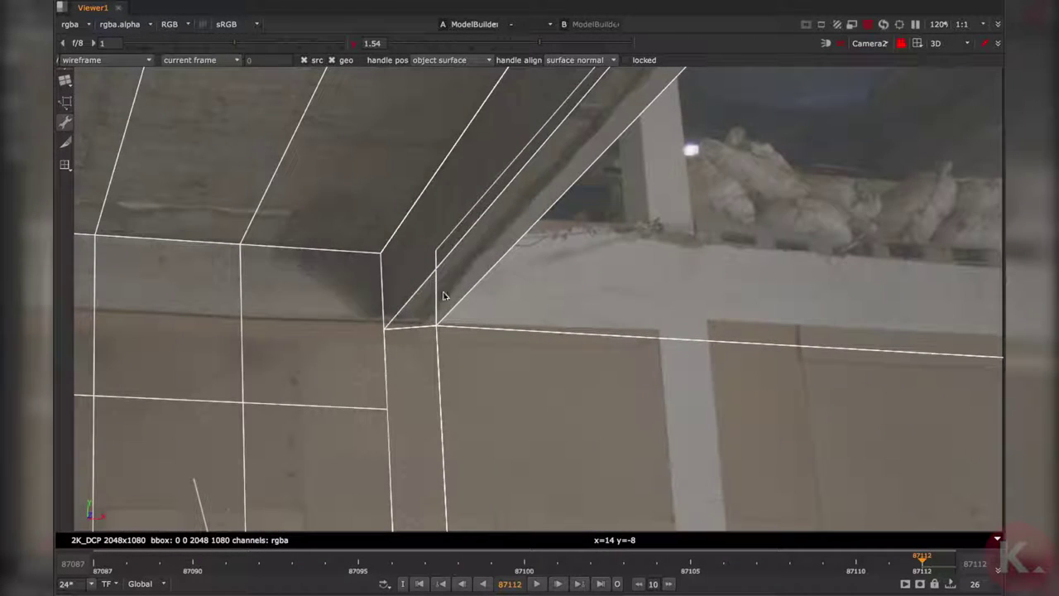
{"action": "left_click", "coordinate": [438, 291]}
{"action": "left_click", "coordinate": [500, 335]}
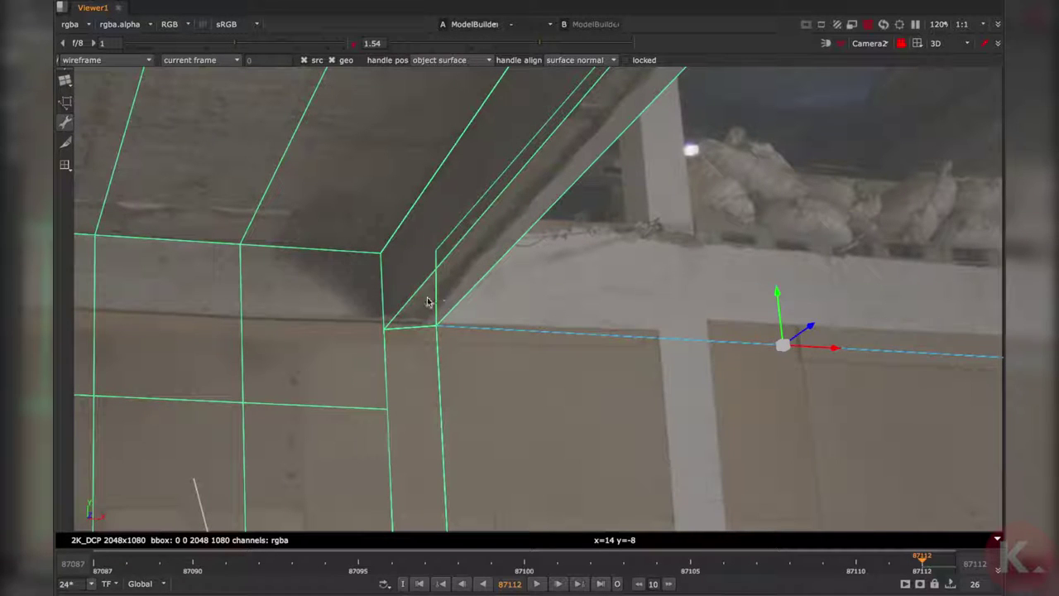
{"action": "left_click", "coordinate": [905, 46]}
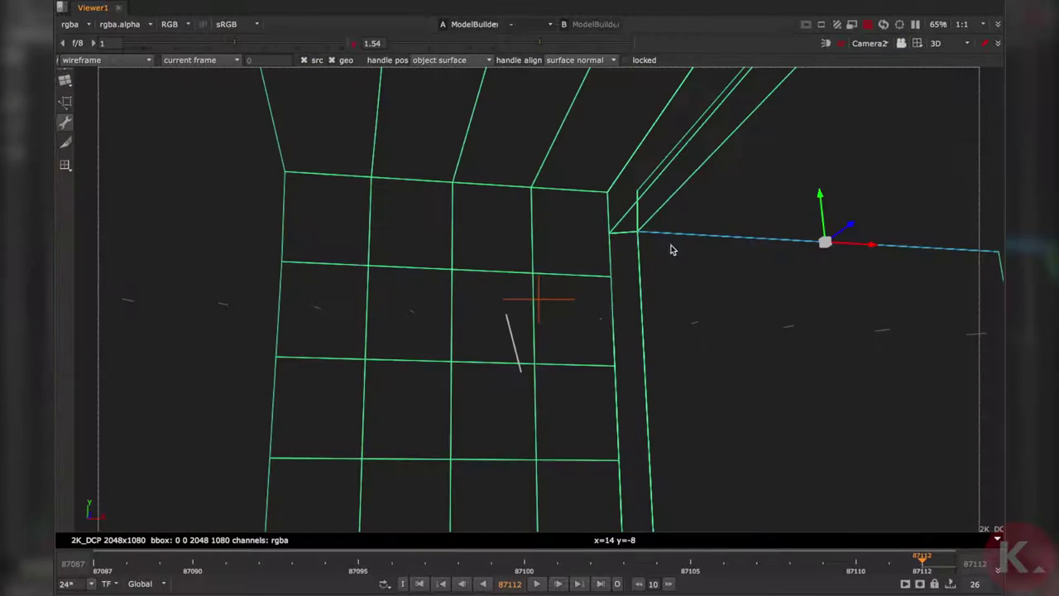
{"action": "middle_click_drag", "start_coordinate": [819, 265], "coordinate": [508, 312], "text": "alt"}
{"action": "left_click_drag", "start_coordinate": [650, 309], "coordinate": [538, 316], "text": "ctrl"}
{"action": "left_click_drag", "start_coordinate": [712, 286], "coordinate": [499, 269], "text": "alt"}
{"action": "middle_click_drag", "start_coordinate": [499, 270], "coordinate": [662, 258], "text": "alt"}
{"action": "left_click_drag", "start_coordinate": [662, 257], "coordinate": [597, 280], "text": "ctrl"}
{"action": "left_click", "coordinate": [613, 216]}
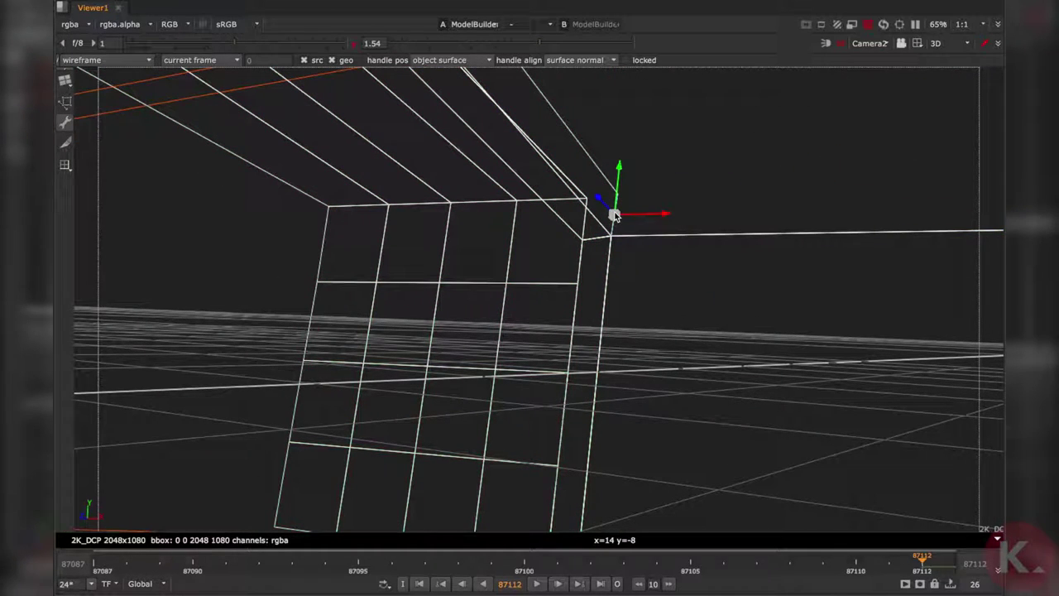
{"action": "right_click", "coordinate": [613, 225]}
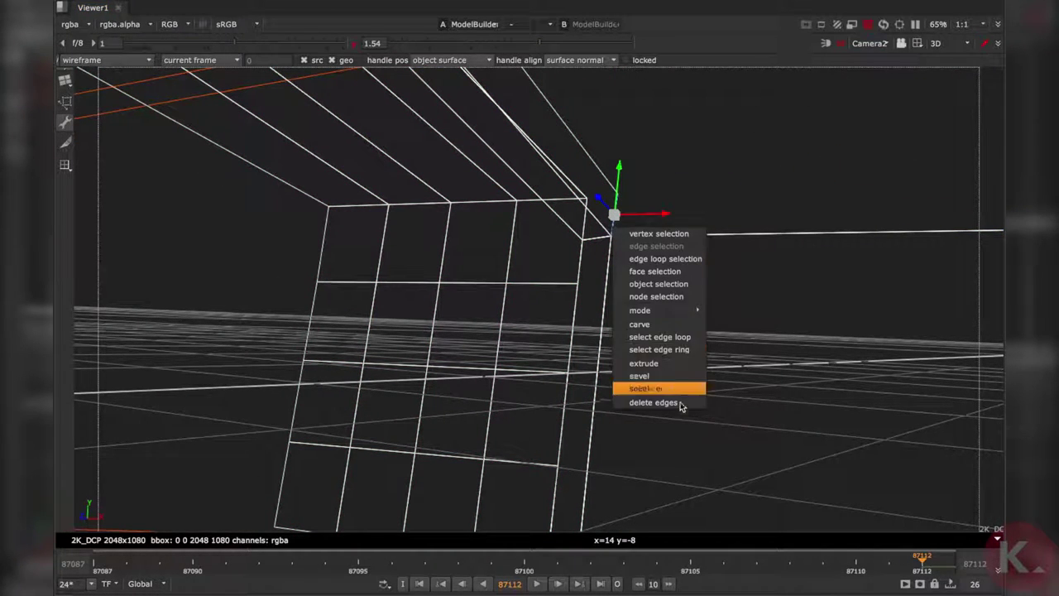
{"action": "left_click", "coordinate": [662, 357]}
{"action": "left_click_drag", "start_coordinate": [664, 215], "coordinate": [507, 307]}
Step: Pull the extruded edge out to line up with the wall's far end, and return to the locked Camera2 view
{"action": "middle_click_drag", "start_coordinate": [697, 295], "coordinate": [631, 297], "text": "alt"}
{"action": "left_click_drag", "start_coordinate": [631, 296], "coordinate": [728, 294], "text": "ctrl"}
{"action": "middle_click_drag", "start_coordinate": [732, 266], "coordinate": [849, 254], "text": "alt"}
{"action": "left_click_drag", "start_coordinate": [907, 255], "coordinate": [719, 256], "text": "alt"}
{"action": "middle_click_drag", "start_coordinate": [718, 258], "coordinate": [728, 249], "text": "alt"}
{"action": "left_click_drag", "start_coordinate": [755, 202], "coordinate": [909, 217]}
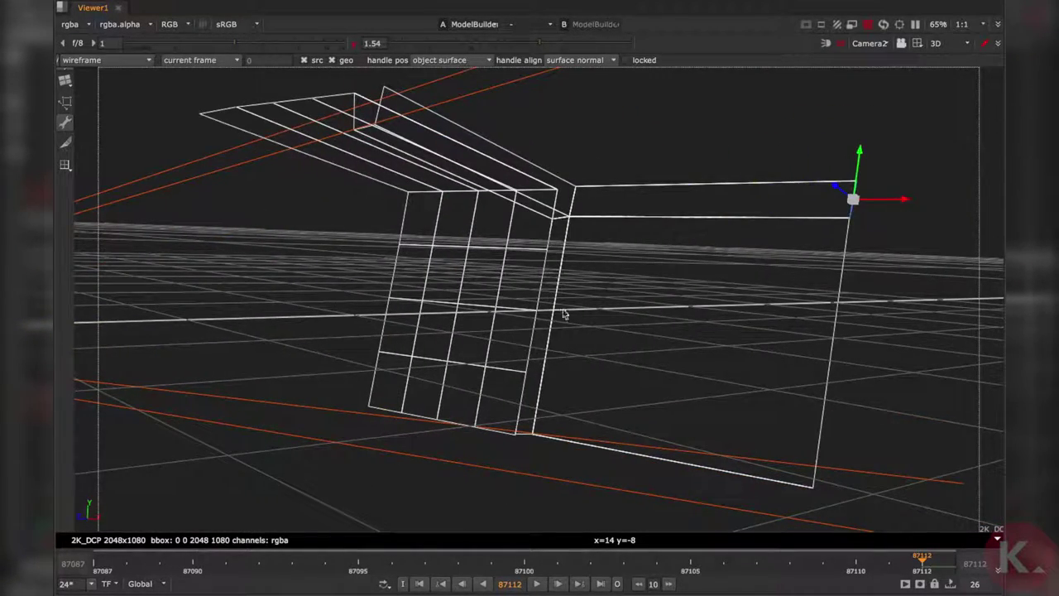
{"action": "left_click_drag", "start_coordinate": [601, 309], "coordinate": [621, 295], "text": "ctrl"}
{"action": "middle_click_drag", "start_coordinate": [621, 294], "coordinate": [511, 295], "text": "alt"}
{"action": "left_click_drag", "start_coordinate": [440, 316], "coordinate": [562, 304], "text": "ctrl"}
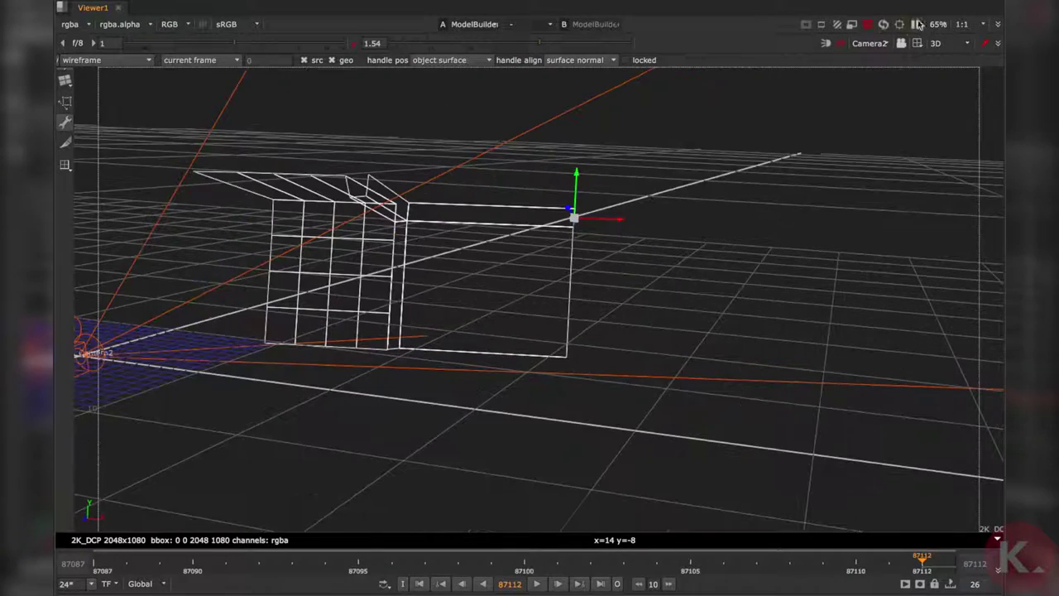
{"action": "left_click", "coordinate": [901, 44]}
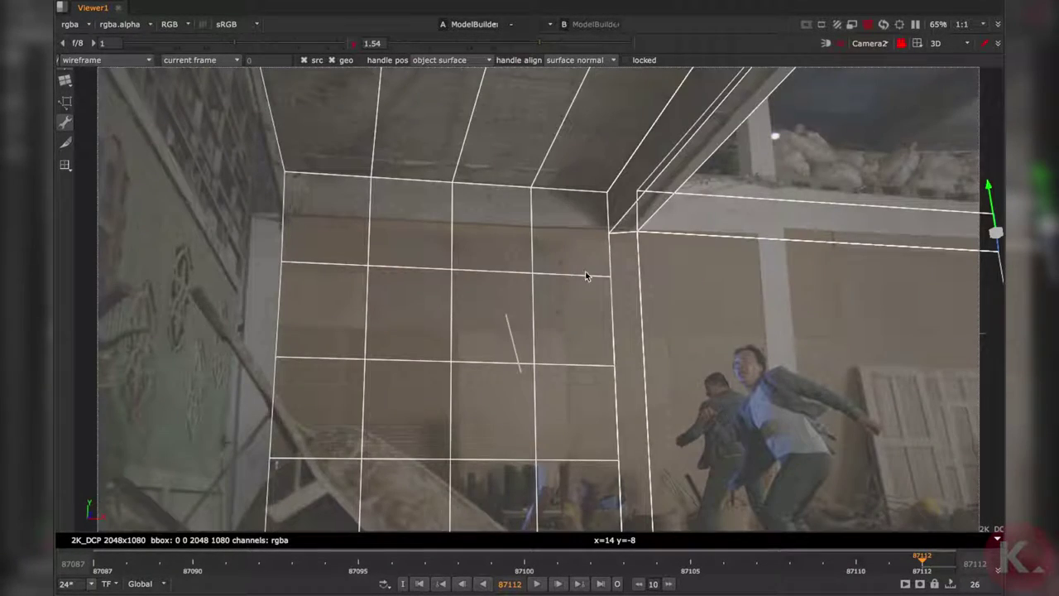
Step: Switch to vertex selection and lower the vertex at the right pillar's bottom outer corner to level its base
{"action": "middle_click_drag", "start_coordinate": [537, 404], "coordinate": [490, 280]}
{"action": "middle_click_drag", "start_coordinate": [599, 338], "coordinate": [648, 356]}
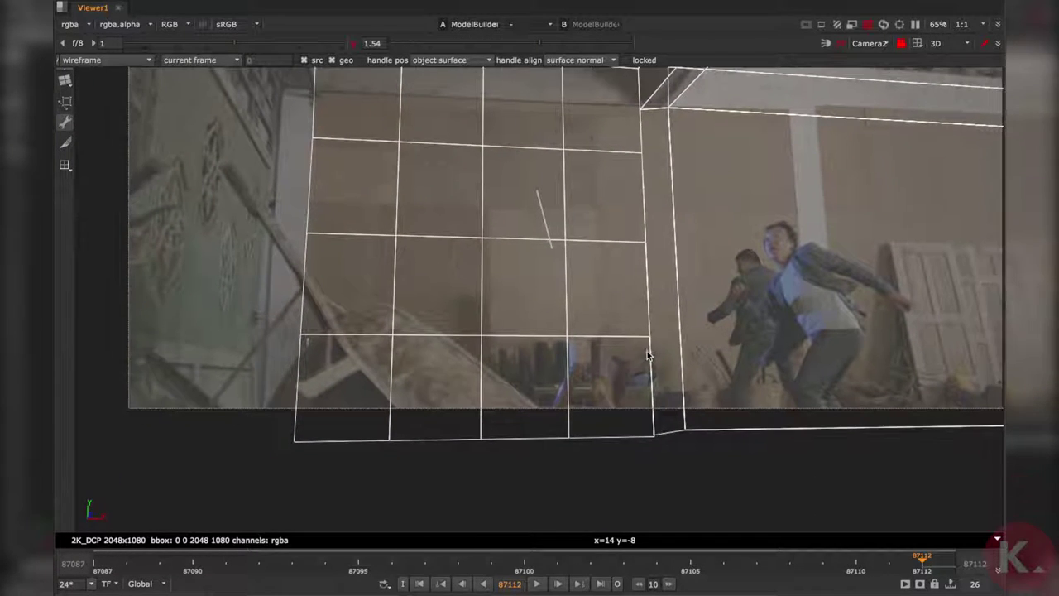
{"action": "left_click", "coordinate": [670, 432]}
{"action": "scroll", "coordinate": [686, 438], "scroll_direction": "up", "scroll_amount": 5}
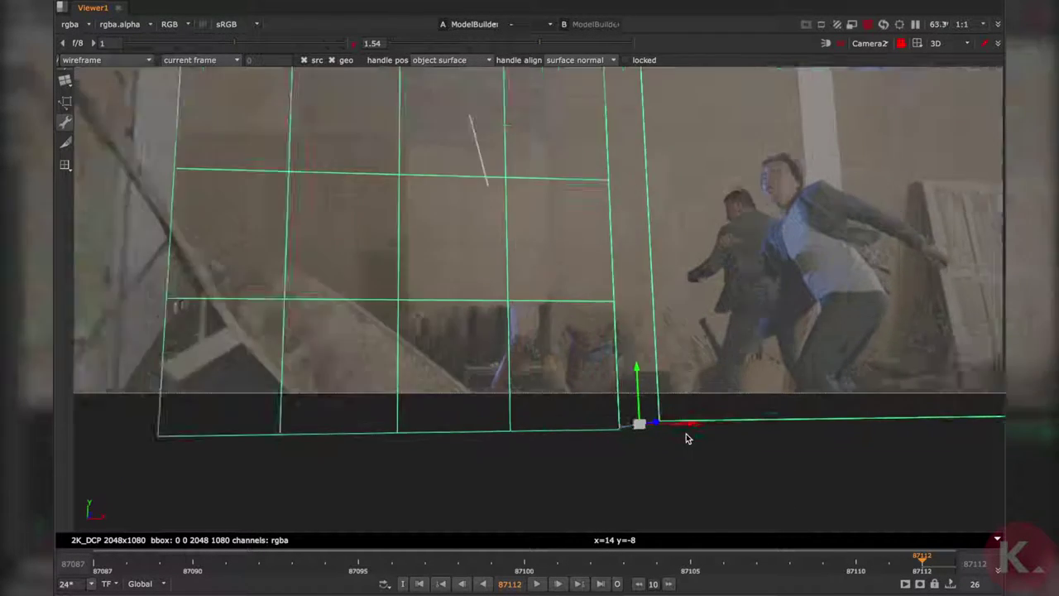
{"action": "right_click", "coordinate": [647, 418]}
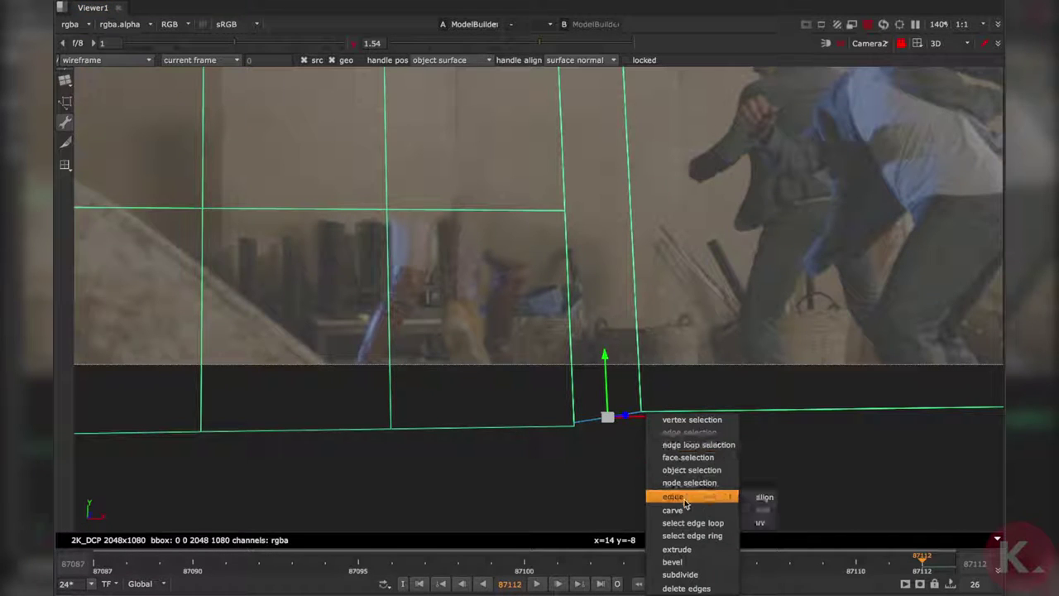
{"action": "left_click", "coordinate": [688, 421]}
{"action": "left_click", "coordinate": [642, 412]}
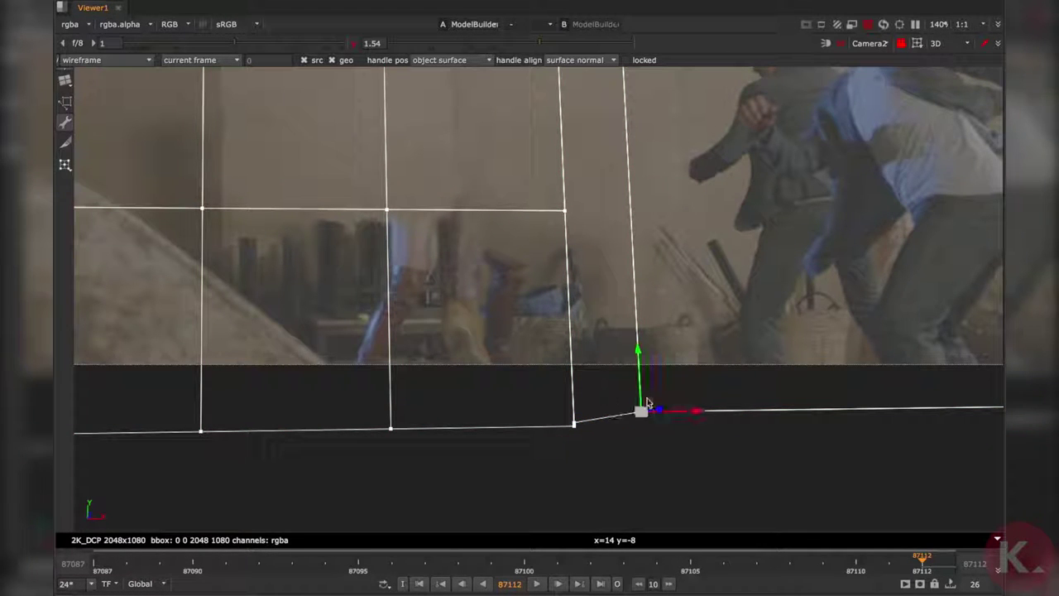
{"action": "left_click_drag", "start_coordinate": [640, 355], "coordinate": [638, 366]}
Step: Lower the adjoining wall's separate vertex at that pillar corner to meet the moved one
{"action": "left_click", "coordinate": [573, 424]}
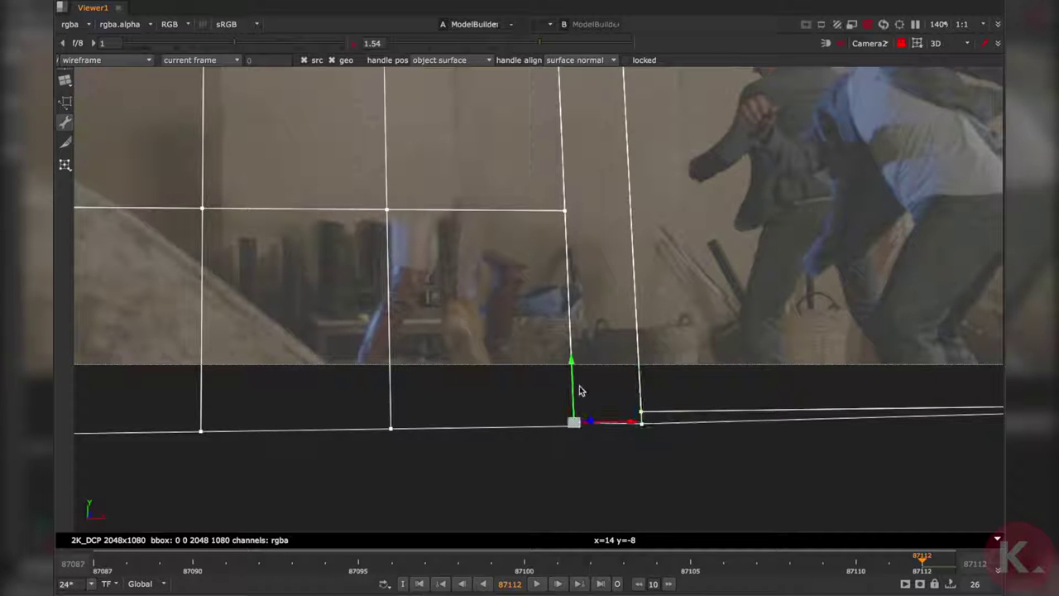
{"action": "left_click", "coordinate": [642, 413]}
{"action": "left_click_drag", "start_coordinate": [648, 467], "coordinate": [648, 484]}
Step: Select the adjoining wall's far bottom corner vertex and examine how the whole model fits the plate
{"action": "scroll", "coordinate": [656, 454], "scroll_direction": "down", "scroll_amount": 7}
{"action": "middle_click_drag", "start_coordinate": [776, 452], "coordinate": [625, 449]}
{"action": "scroll", "coordinate": [778, 440], "scroll_direction": "up", "scroll_amount": 2}
{"action": "scroll", "coordinate": [757, 447], "scroll_direction": "down", "scroll_amount": 3}
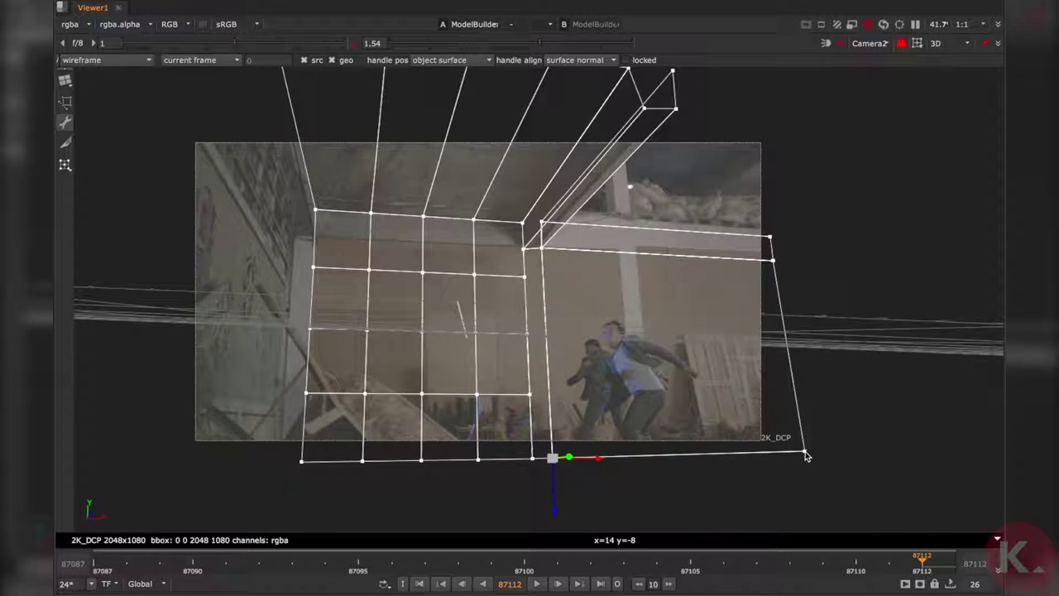
{"action": "left_click", "coordinate": [802, 450]}
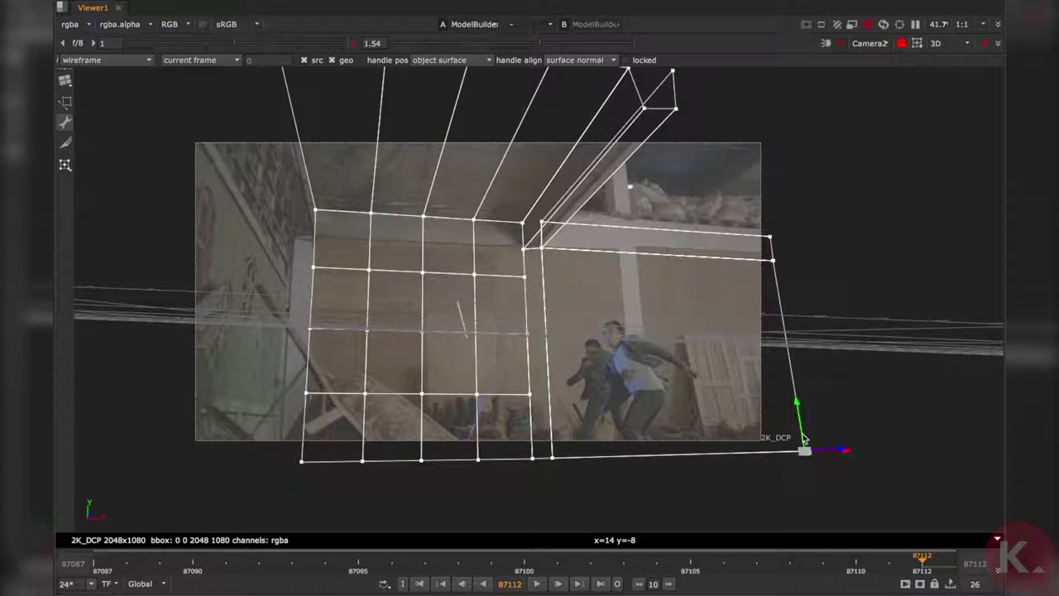
{"action": "scroll", "coordinate": [799, 414], "scroll_direction": "down", "scroll_amount": 3}
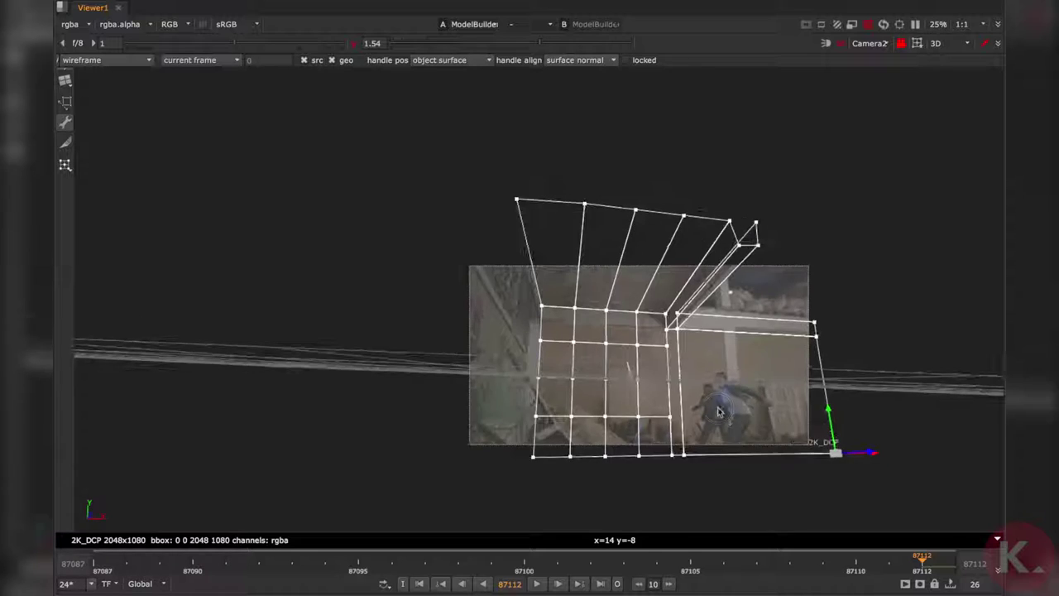
{"action": "middle_click_drag", "start_coordinate": [685, 394], "coordinate": [695, 413]}
{"action": "scroll", "coordinate": [695, 413], "scroll_direction": "up", "scroll_amount": 3}
{"action": "scroll", "coordinate": [695, 413], "scroll_direction": "down", "scroll_amount": 1}
{"action": "middle_click_drag", "start_coordinate": [584, 421], "coordinate": [607, 423]}
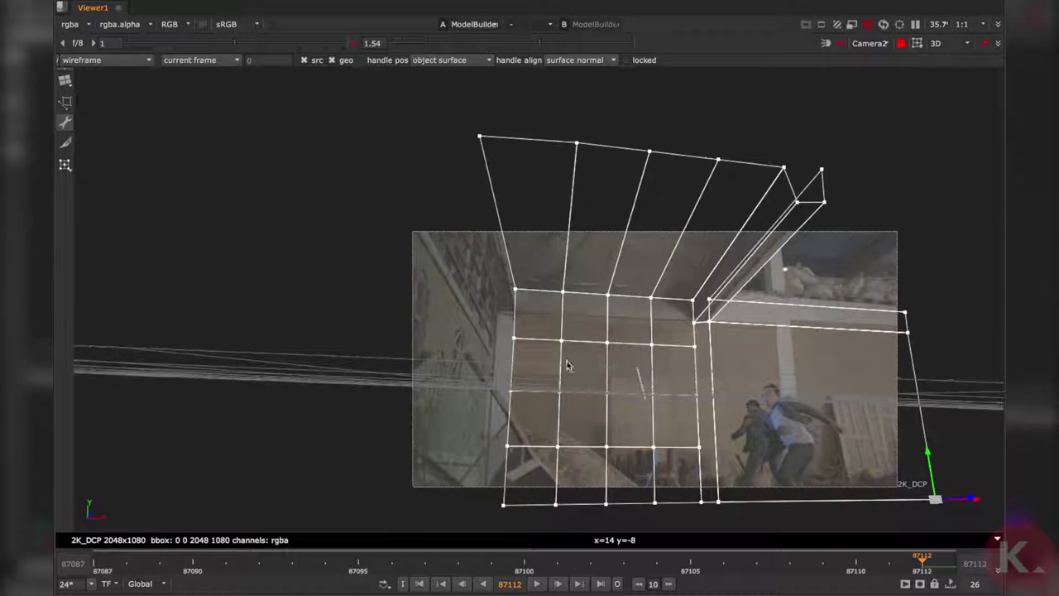
Step: Switch to edge selection and subdivide the uppermost edge on the back wall's left side with 1 segment
{"action": "scroll", "coordinate": [600, 402], "scroll_direction": "up", "scroll_amount": 8}
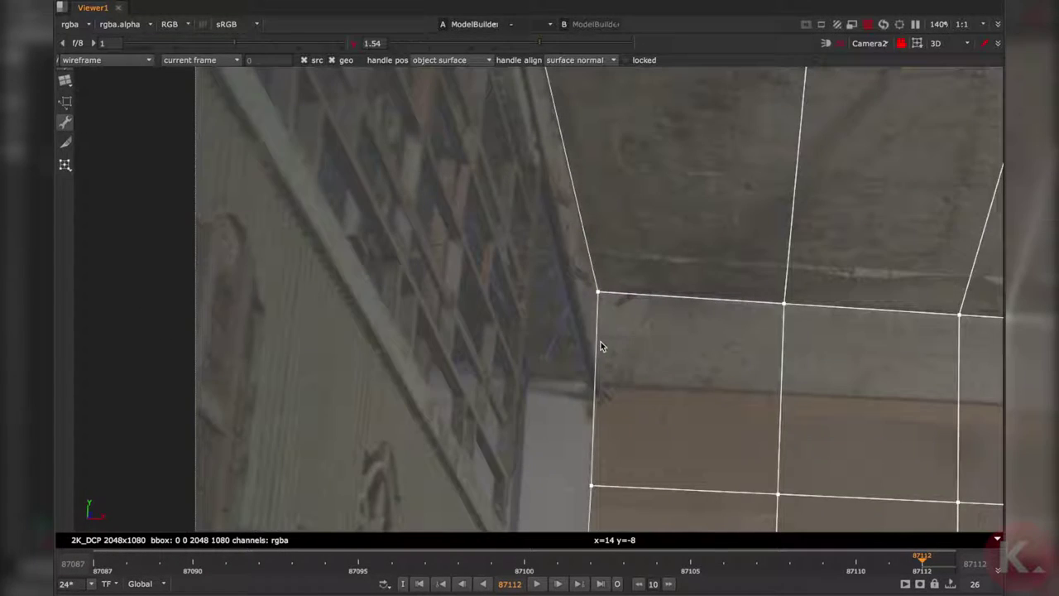
{"action": "right_click", "coordinate": [603, 354]}
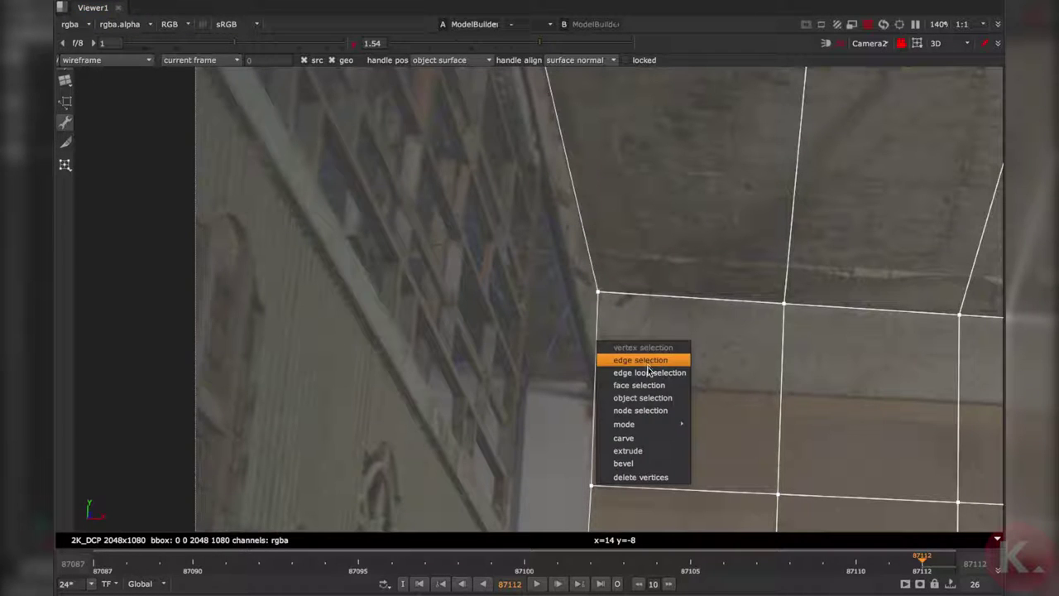
{"action": "left_click", "coordinate": [647, 362]}
{"action": "left_click", "coordinate": [596, 374]}
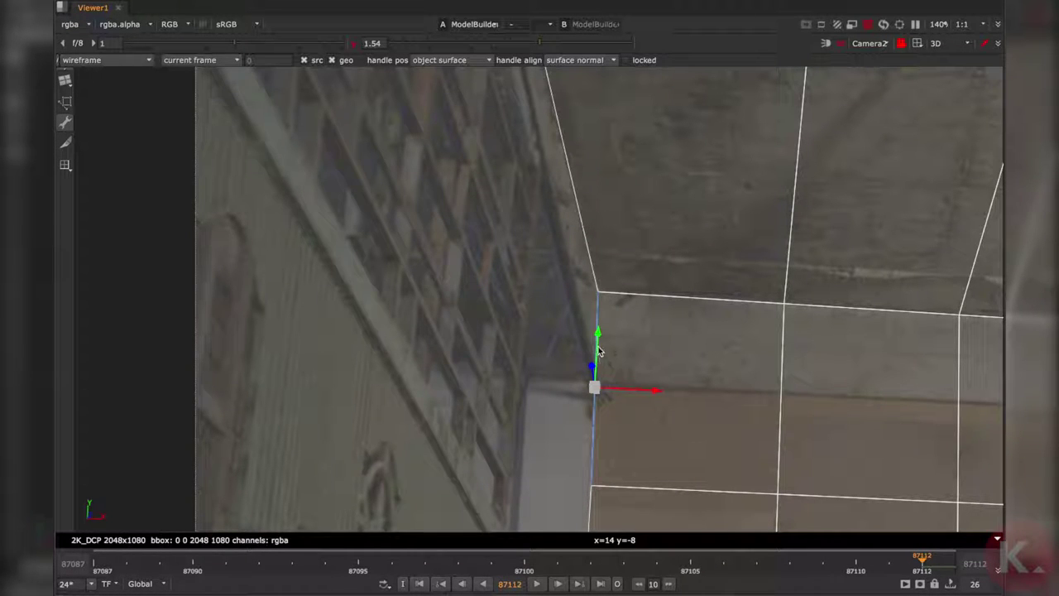
{"action": "right_click", "coordinate": [595, 321]}
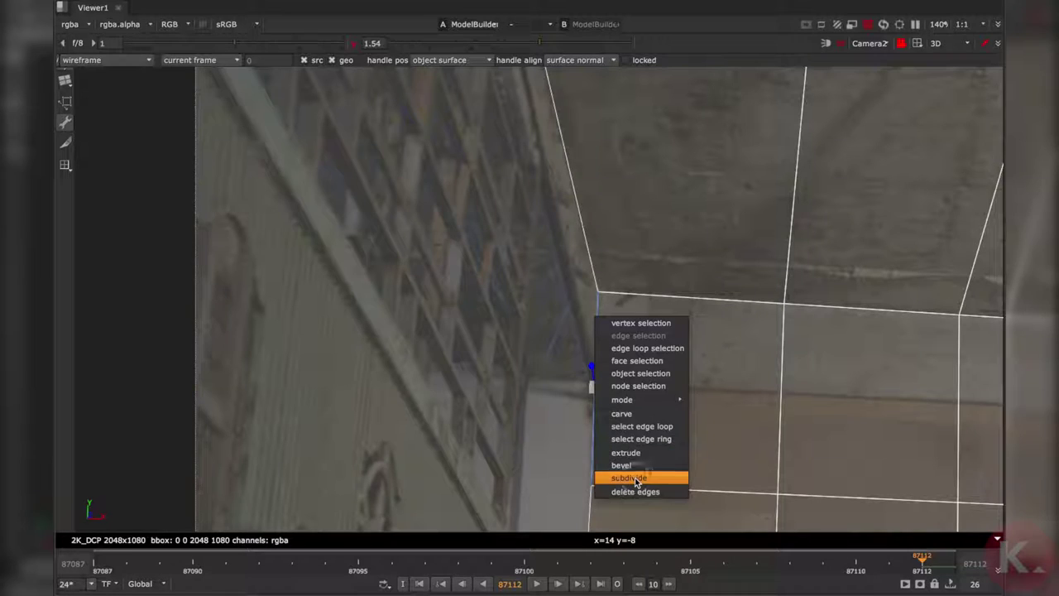
{"action": "left_click", "coordinate": [638, 475]}
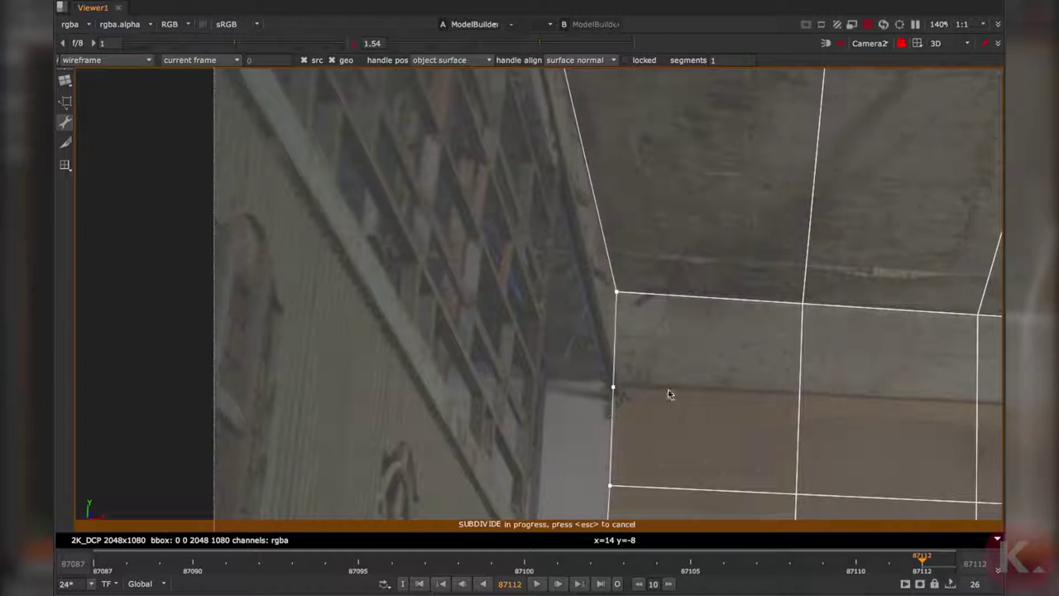
{"action": "left_click", "coordinate": [613, 386]}
Step: Extrude the upper half of the subdivided edge forward along the ceiling and shift it outward to align with the ceiling's left edge
{"action": "left_click", "coordinate": [634, 356]}
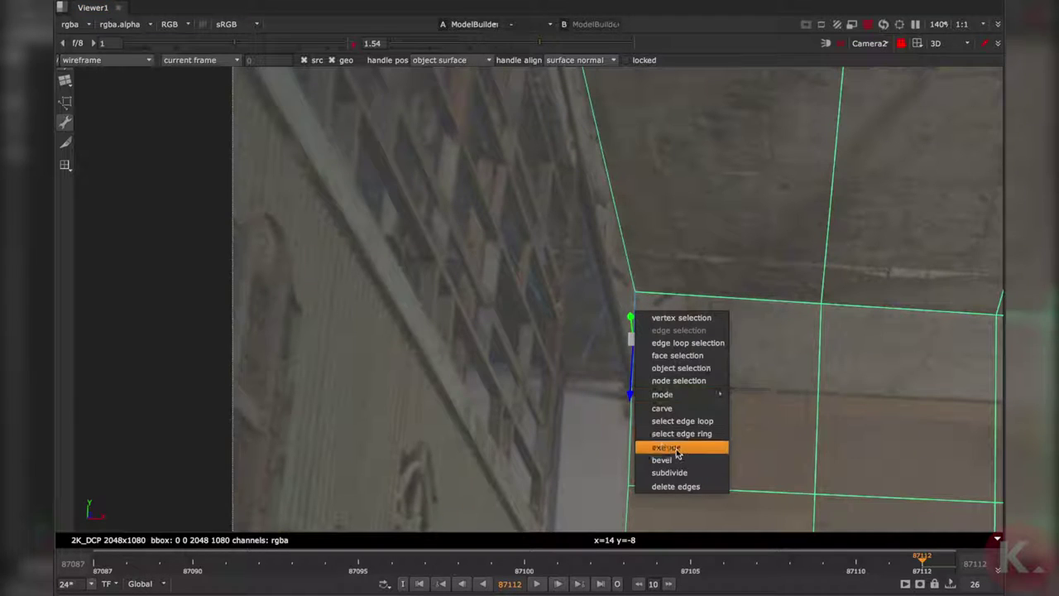
{"action": "left_click", "coordinate": [666, 447]}
{"action": "scroll", "coordinate": [669, 449], "scroll_direction": "down", "scroll_amount": 5}
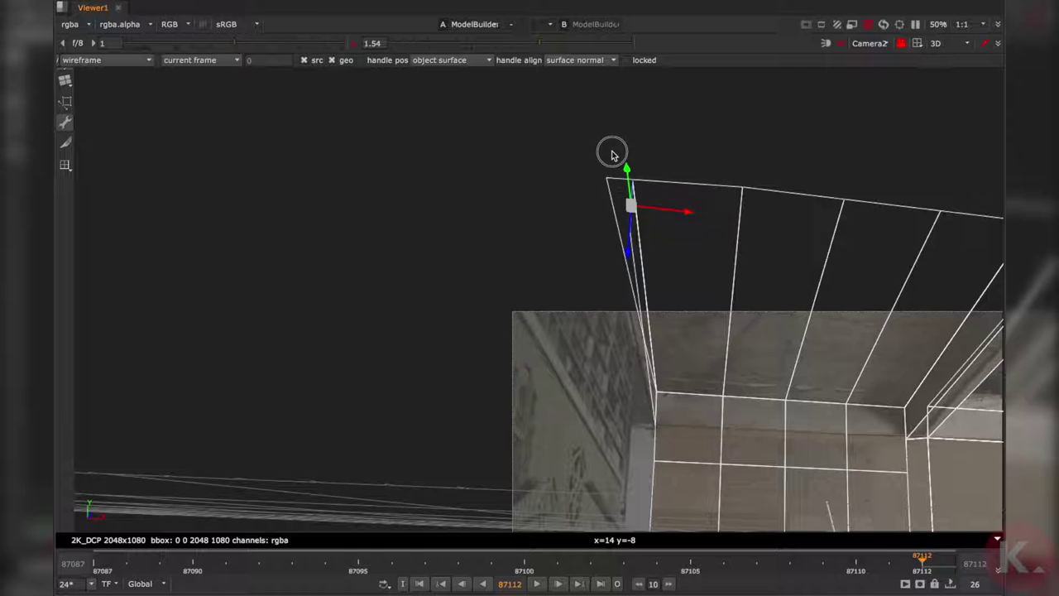
{"action": "left_click_drag", "start_coordinate": [687, 216], "coordinate": [661, 222]}
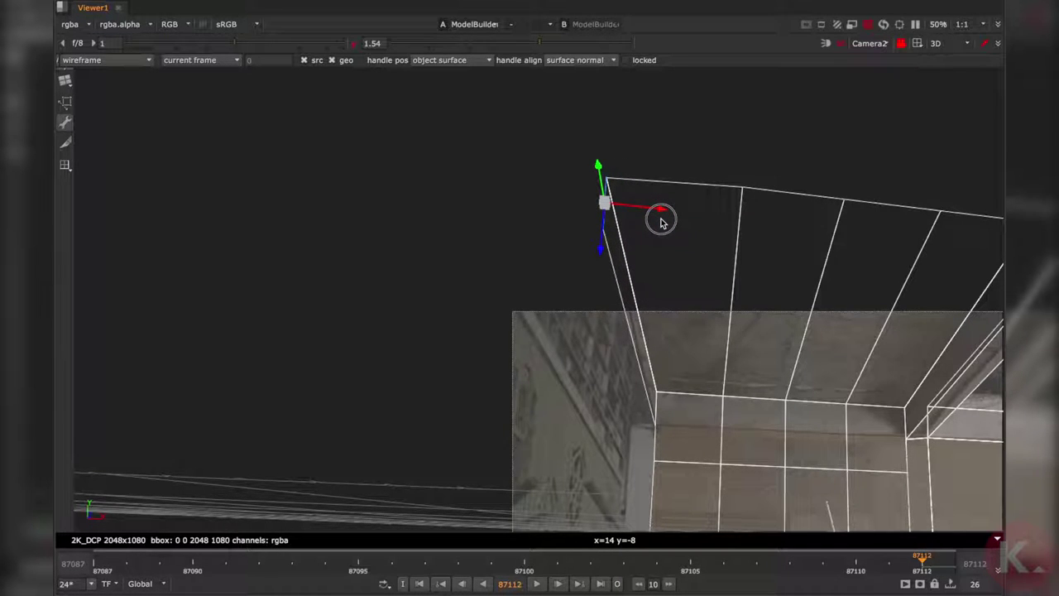
Step: Extrude the lower long edge of the left ceiling strip outward to the outer edge of the white pillar
{"action": "scroll", "coordinate": [650, 248], "scroll_direction": "up", "scroll_amount": 5}
{"action": "middle_click_drag", "start_coordinate": [650, 367], "coordinate": [651, 242]}
{"action": "scroll", "coordinate": [695, 463], "scroll_direction": "down", "scroll_amount": 2}
{"action": "middle_click_drag", "start_coordinate": [698, 472], "coordinate": [625, 250]}
{"action": "scroll", "coordinate": [667, 303], "scroll_direction": "down", "scroll_amount": 4}
{"action": "scroll", "coordinate": [667, 307], "scroll_direction": "up", "scroll_amount": 4}
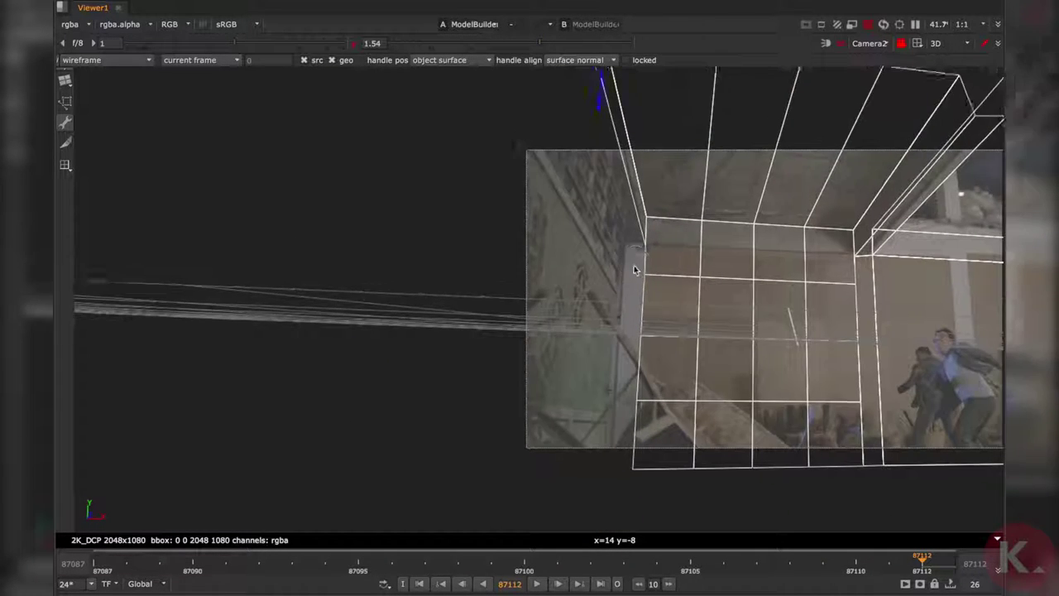
{"action": "right_click", "coordinate": [647, 193]}
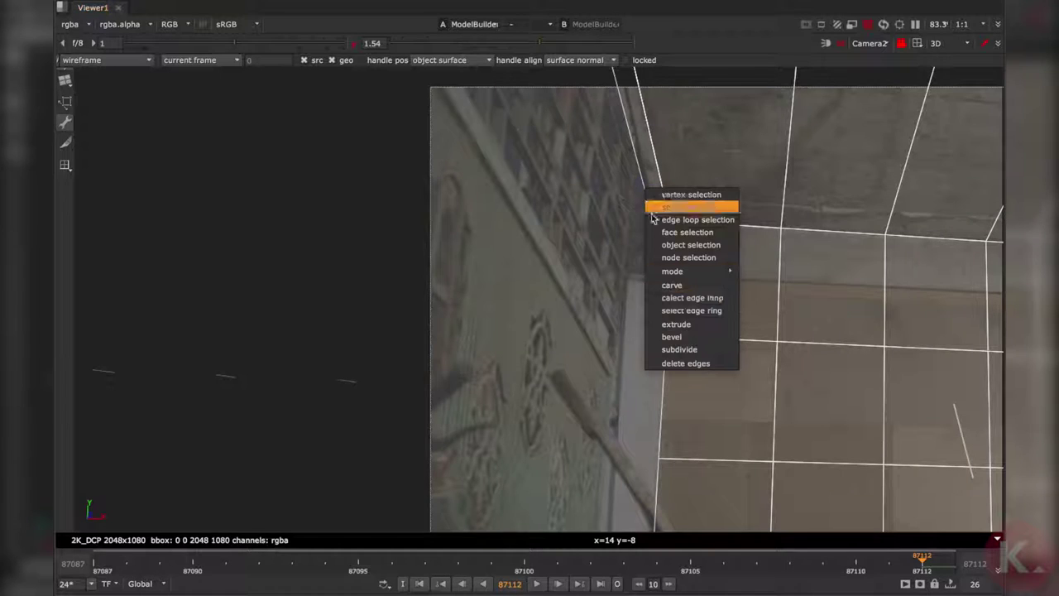
{"action": "left_click", "coordinate": [692, 325]}
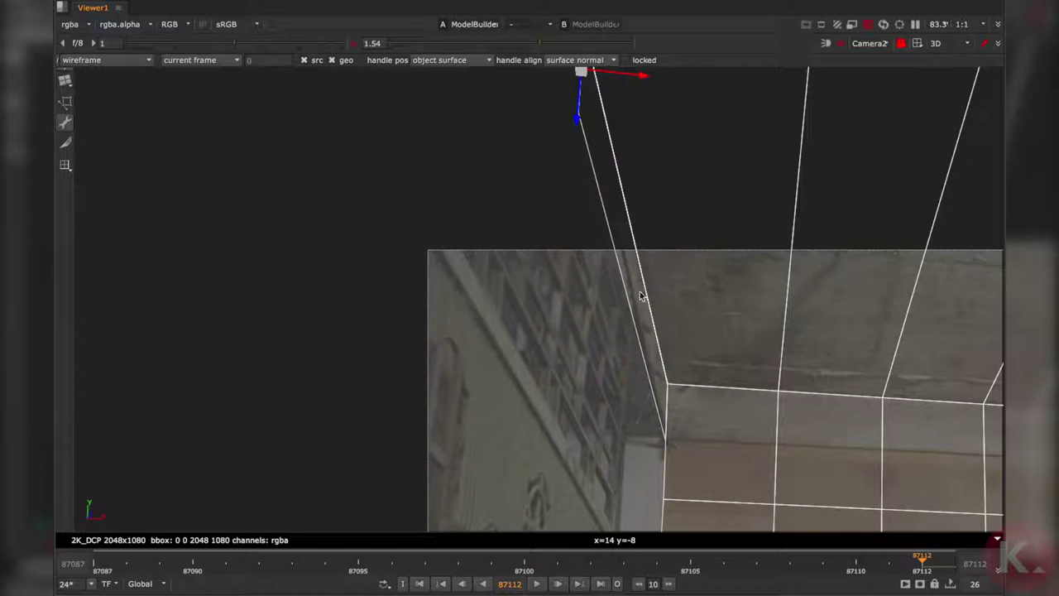
{"action": "left_click", "coordinate": [629, 299]}
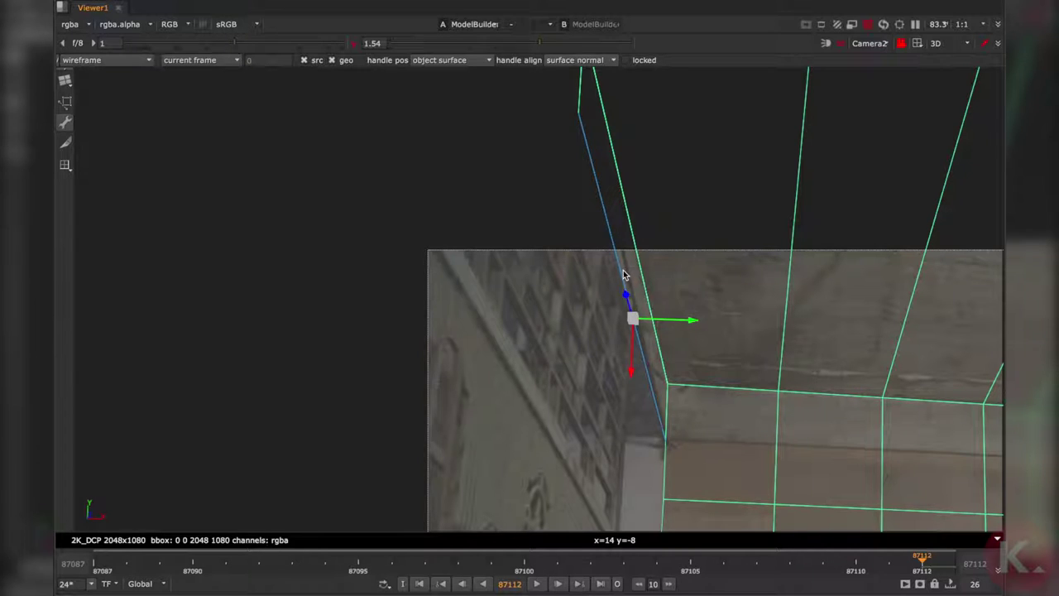
{"action": "right_click", "coordinate": [624, 269]}
{"action": "left_click", "coordinate": [646, 406]}
{"action": "left_click_drag", "start_coordinate": [687, 325], "coordinate": [640, 332]}
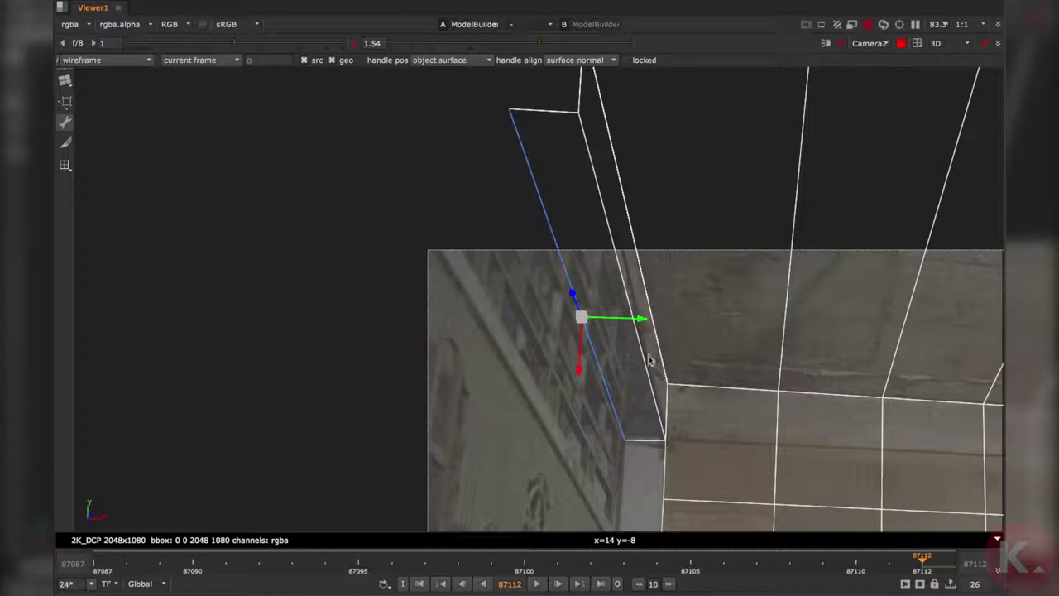
Step: Extrude the short end edge of the left ceiling strip down to the floor and shift it outward to follow the white pillar
{"action": "middle_click_drag", "start_coordinate": [647, 442], "coordinate": [639, 318]}
{"action": "left_click", "coordinate": [638, 317]}
{"action": "right_click", "coordinate": [638, 317]}
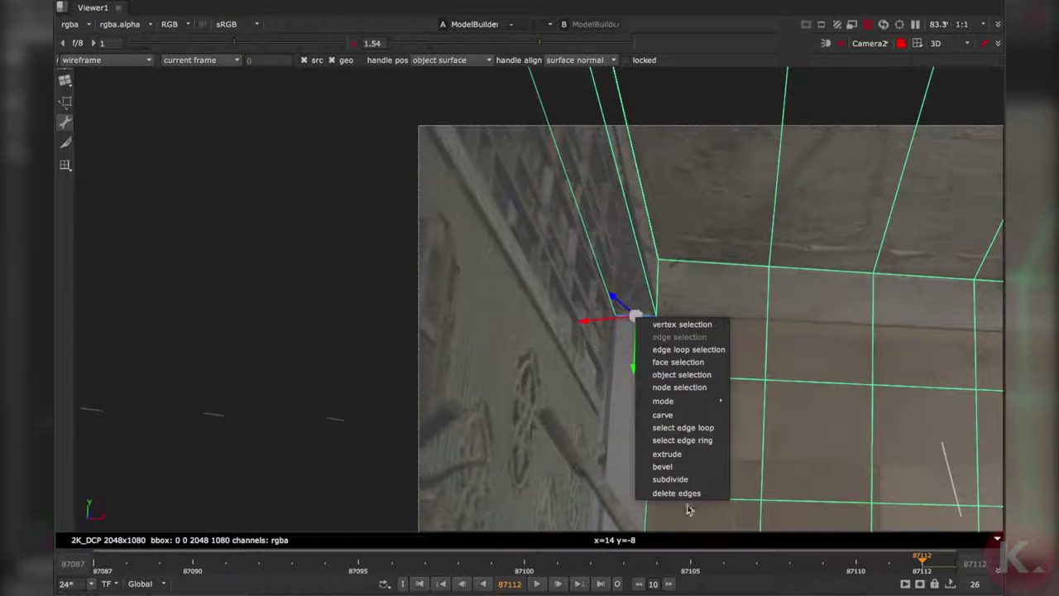
{"action": "left_click", "coordinate": [667, 453]}
{"action": "scroll", "coordinate": [648, 344], "scroll_direction": "down", "scroll_amount": 3}
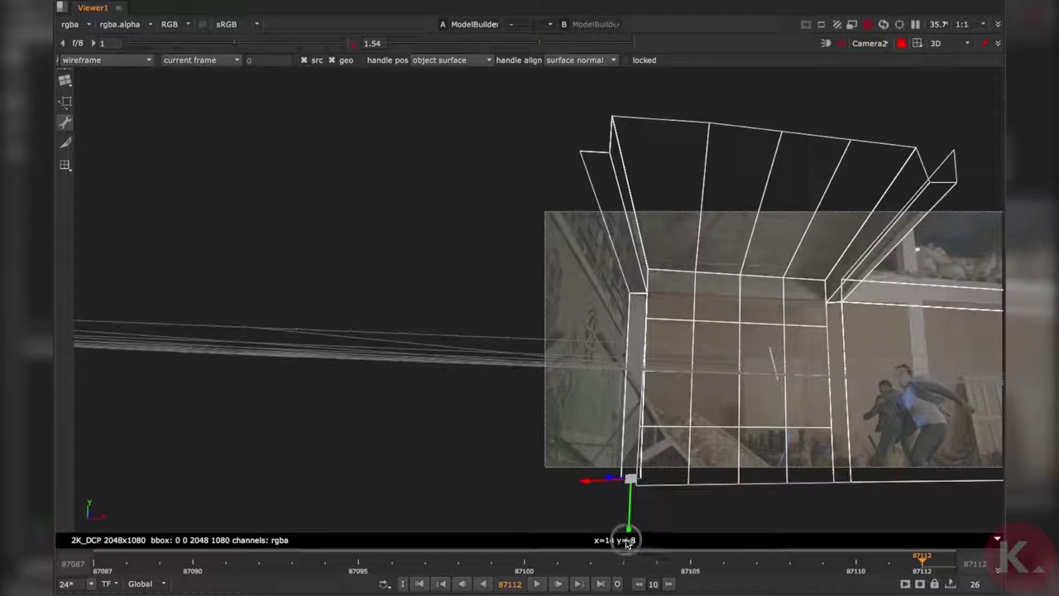
{"action": "scroll", "coordinate": [640, 514], "scroll_direction": "up", "scroll_amount": 5}
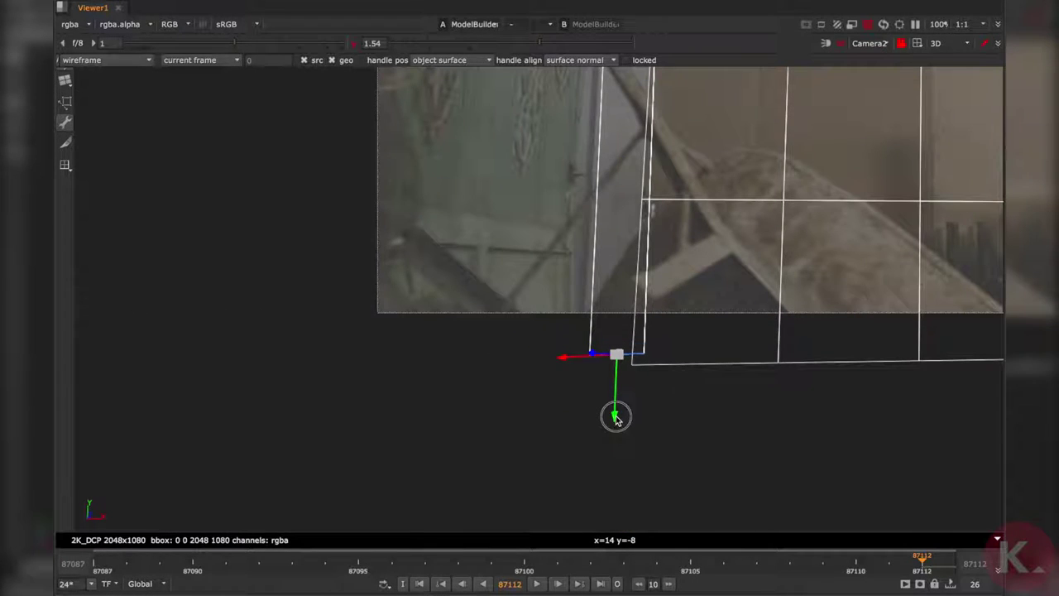
{"action": "left_click_drag", "start_coordinate": [565, 370], "coordinate": [551, 374]}
{"action": "middle_click_drag", "start_coordinate": [642, 311], "coordinate": [636, 405]}
Step: Examine how the complete wireframe room model lines up with the plate
{"action": "scroll", "coordinate": [636, 406], "scroll_direction": "down", "scroll_amount": 3}
{"action": "middle_click_drag", "start_coordinate": [700, 401], "coordinate": [522, 421]}
{"action": "middle_click_drag", "start_coordinate": [637, 426], "coordinate": [416, 405]}
{"action": "scroll", "coordinate": [470, 377], "scroll_direction": "down", "scroll_amount": 4}
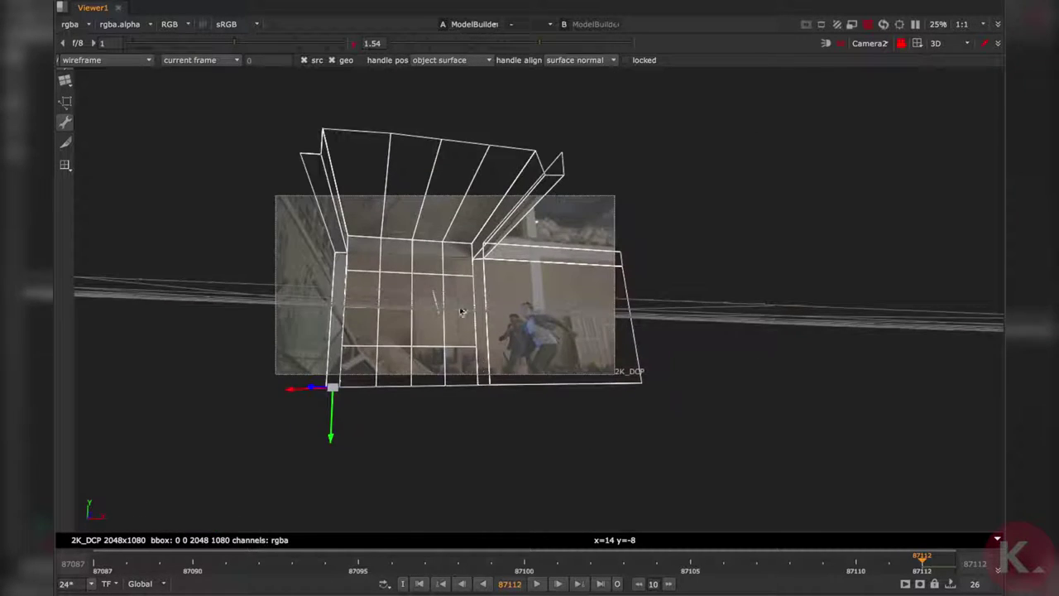
{"action": "scroll", "coordinate": [434, 294], "scroll_direction": "up", "scroll_amount": 2}
{"action": "scroll", "coordinate": [433, 295], "scroll_direction": "up", "scroll_amount": 2}
{"action": "scroll", "coordinate": [656, 325], "scroll_direction": "down", "scroll_amount": 4}
{"action": "scroll", "coordinate": [645, 318], "scroll_direction": "up", "scroll_amount": 3}
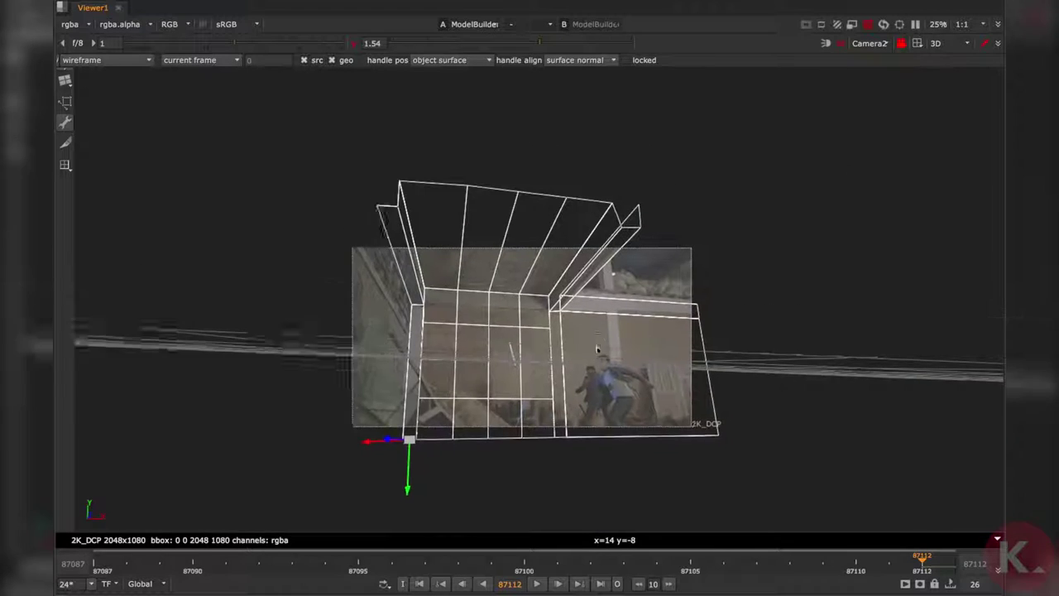
{"action": "scroll", "coordinate": [534, 286], "scroll_direction": "down", "scroll_amount": 3}
{"action": "middle_click_drag", "start_coordinate": [579, 321], "coordinate": [541, 298]}
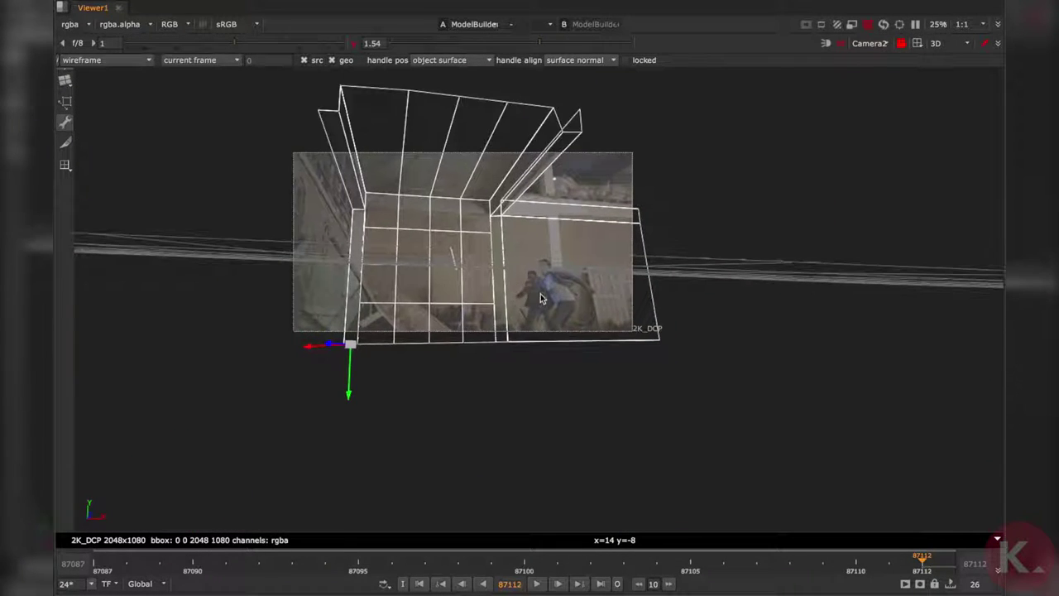
{"action": "middle_click_drag", "start_coordinate": [522, 215], "coordinate": [503, 282]}
{"action": "middle_click_drag", "start_coordinate": [491, 337], "coordinate": [460, 248]}
Step: Restore the full layout and bake ModelBuilder2's Card1 using the Selected geometry export option
{"action": "key", "text": "space"}
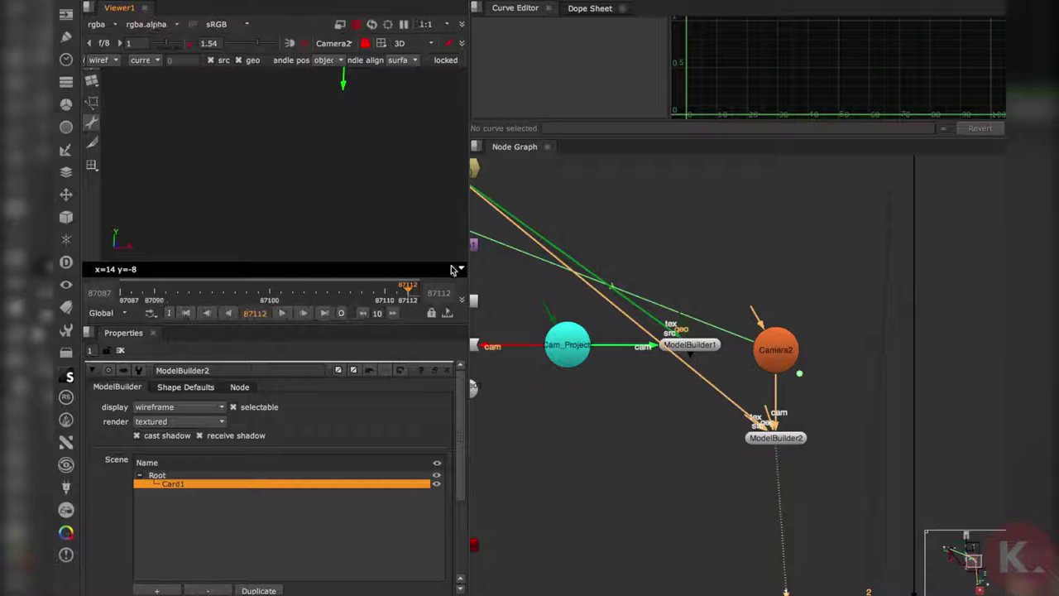
{"action": "scroll", "coordinate": [386, 217], "scroll_direction": "down", "scroll_amount": 5}
{"action": "middle_click_drag", "start_coordinate": [385, 172], "coordinate": [307, 172]}
{"action": "scroll", "coordinate": [307, 170], "scroll_direction": "up", "scroll_amount": 5}
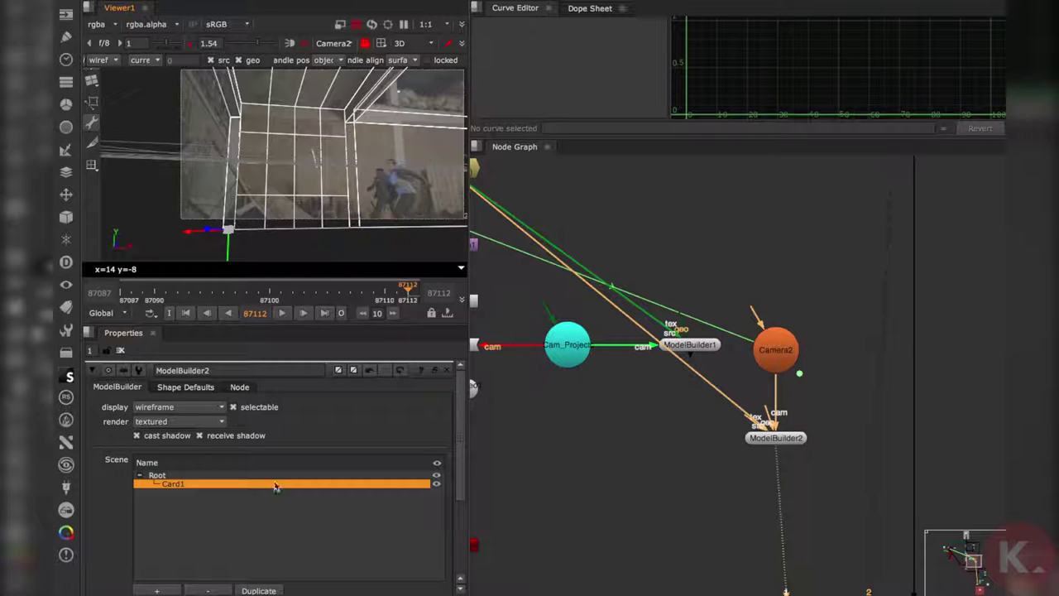
{"action": "scroll", "coordinate": [293, 538], "scroll_direction": "down", "scroll_amount": 3}
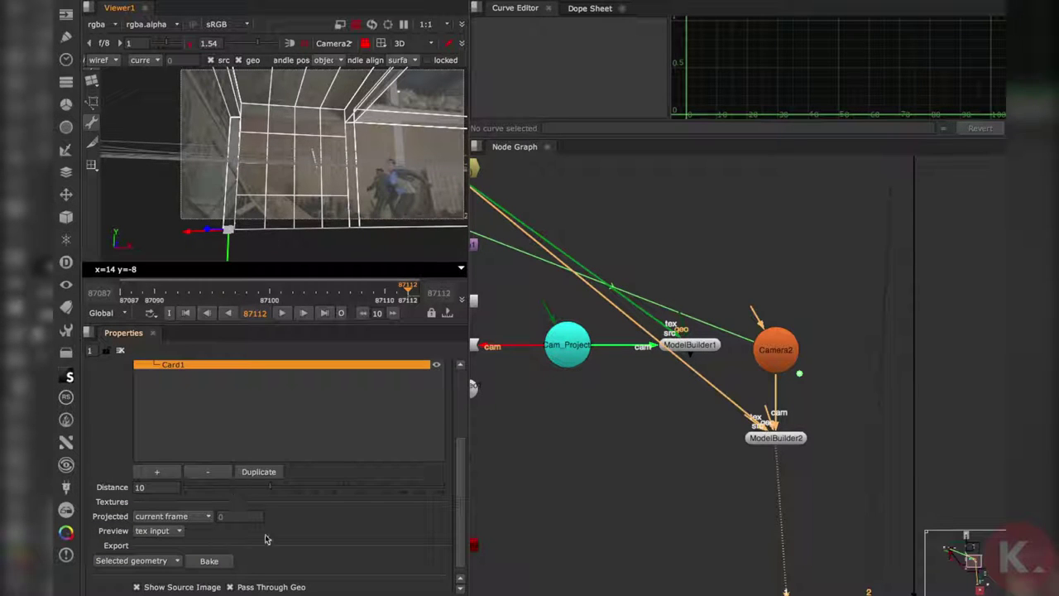
{"action": "left_click", "coordinate": [126, 560]}
{"action": "left_click", "coordinate": [125, 560]}
{"action": "left_click", "coordinate": [208, 560]}
Step: Move the baked geometry node across the node graph to the area beside the existing Project3D1 branch
{"action": "middle_click_drag", "start_coordinate": [932, 495], "coordinate": [778, 514]}
{"action": "left_click_drag", "start_coordinate": [725, 467], "coordinate": [596, 481]}
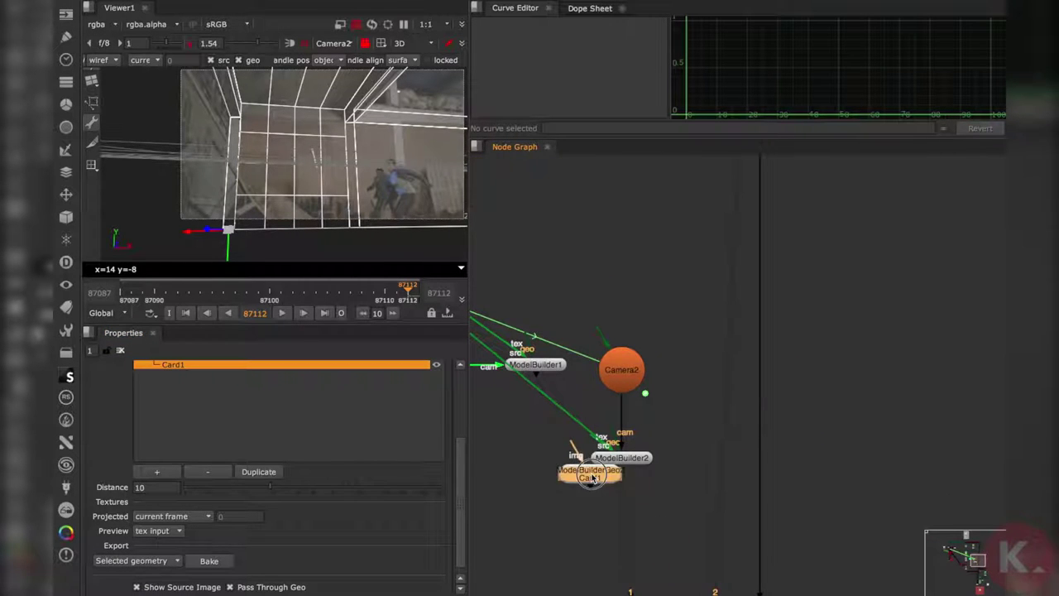
{"action": "middle_click_drag", "start_coordinate": [596, 481], "coordinate": [991, 447]}
{"action": "left_click_drag", "start_coordinate": [990, 448], "coordinate": [809, 449]}
{"action": "scroll", "coordinate": [808, 451], "scroll_direction": "down", "scroll_amount": 5}
{"action": "middle_click_drag", "start_coordinate": [860, 477], "coordinate": [745, 478]}
{"action": "scroll", "coordinate": [745, 463], "scroll_direction": "up", "scroll_amount": 4}
{"action": "left_click_drag", "start_coordinate": [684, 454], "coordinate": [708, 471]}
{"action": "left_click_drag", "start_coordinate": [734, 380], "coordinate": [728, 381]}
{"action": "middle_click_drag", "start_coordinate": [657, 389], "coordinate": [685, 451]}
{"action": "middle_click_drag", "start_coordinate": [621, 425], "coordinate": [652, 443]}
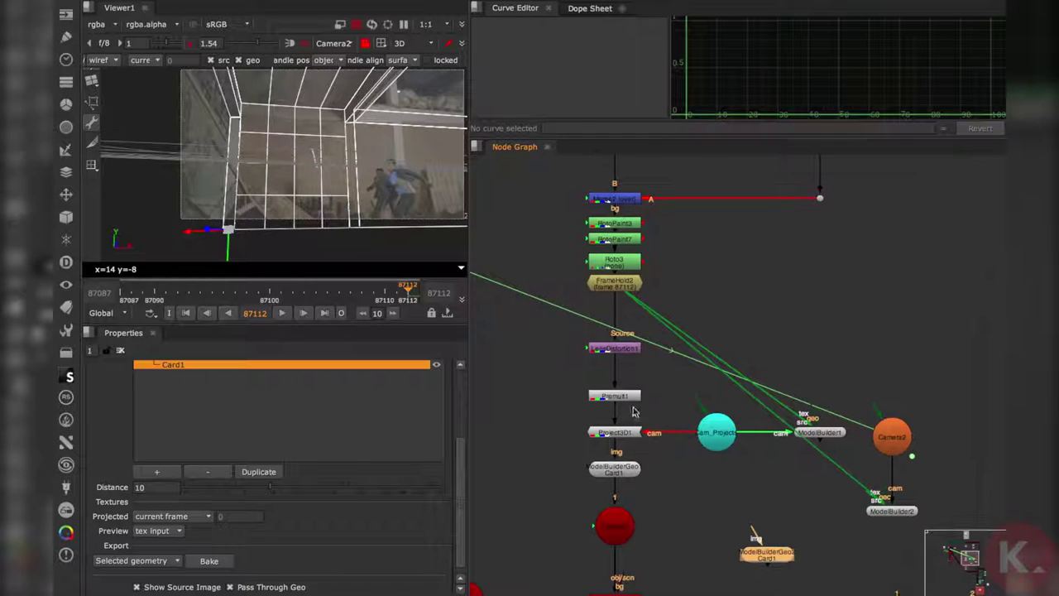
Step: View the outputs of FrameHold2, LensDistortion1 and Premult1 one after another
{"action": "left_click", "coordinate": [617, 350]}
{"action": "left_click", "coordinate": [619, 282]}
{"action": "key", "text": "1"}
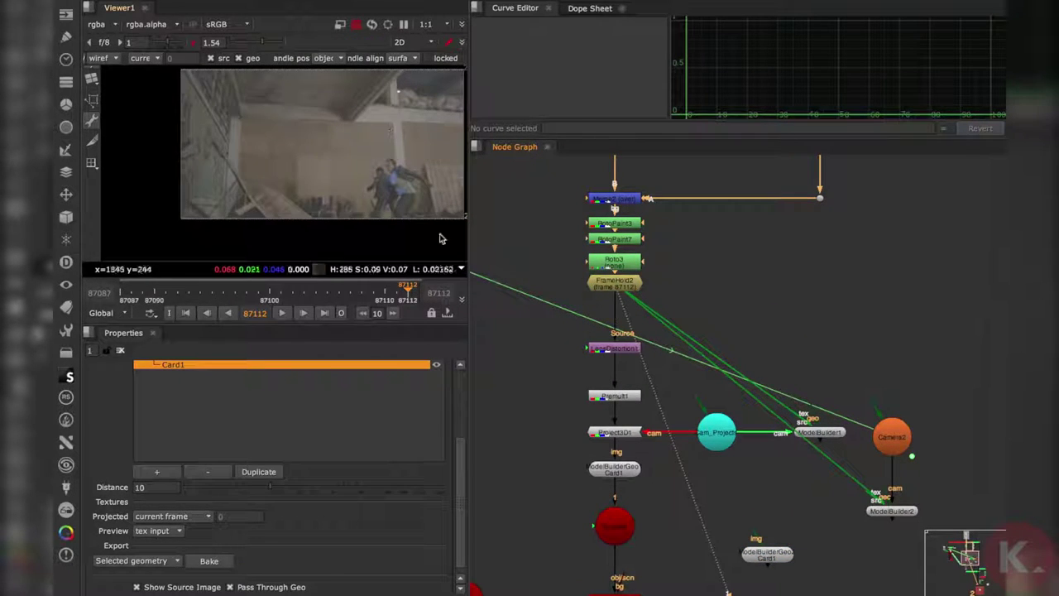
{"action": "scroll", "coordinate": [654, 386], "scroll_direction": "up", "scroll_amount": 3}
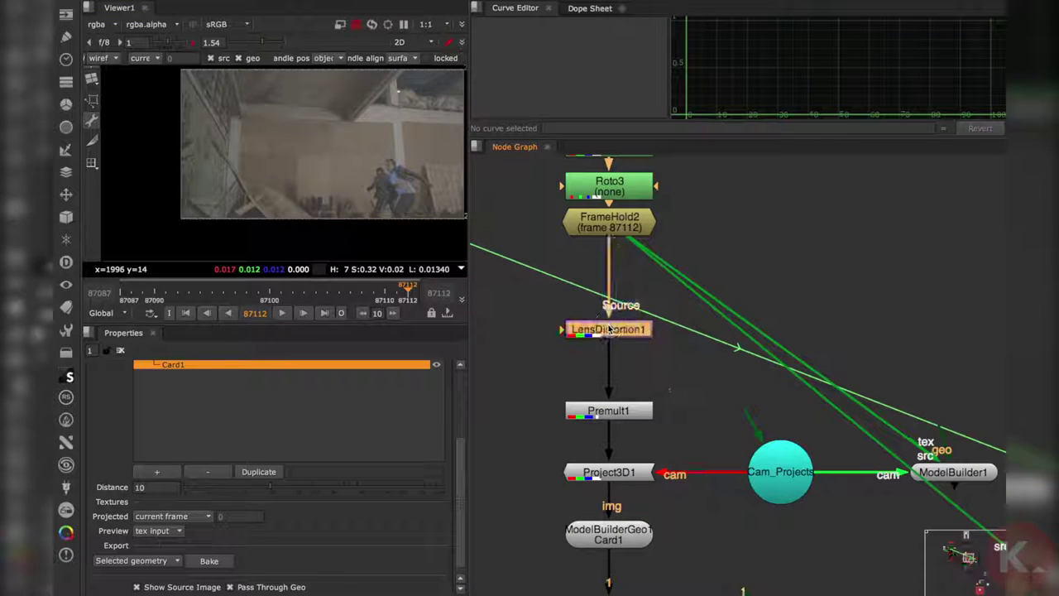
{"action": "scroll", "coordinate": [625, 351], "scroll_direction": "down", "scroll_amount": 3}
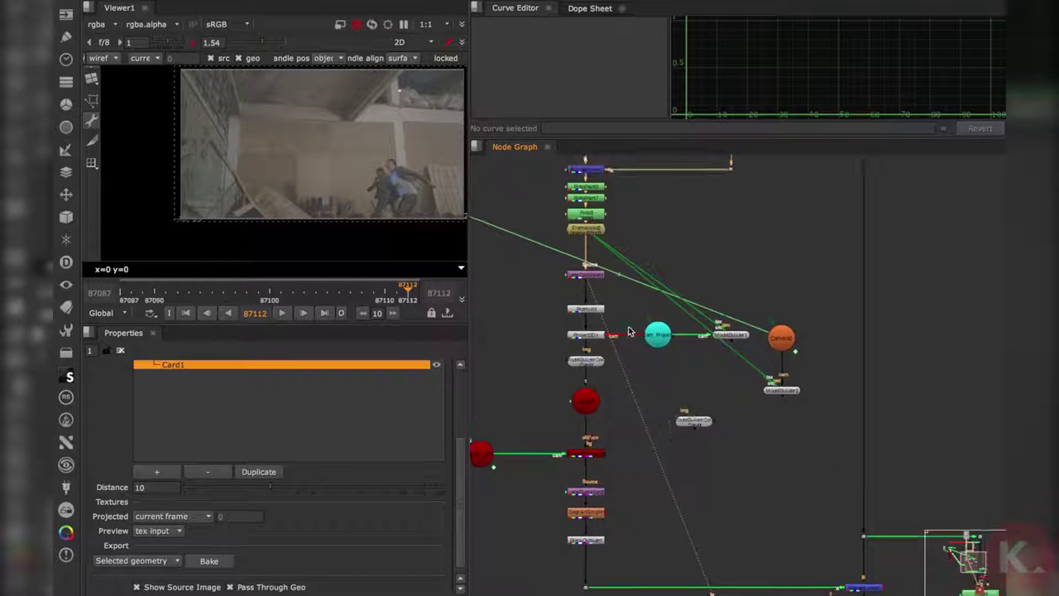
{"action": "scroll", "coordinate": [589, 326], "scroll_direction": "up", "scroll_amount": 1}
{"action": "left_click", "coordinate": [592, 336]}
{"action": "key", "text": "1"}
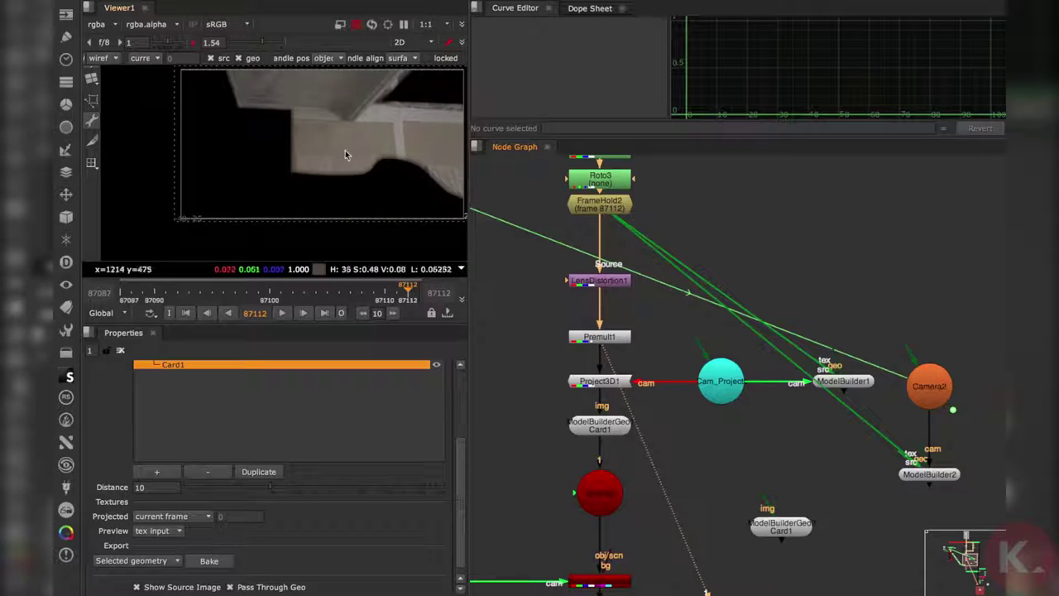
Step: Check the alpha of the premultiplied image and compare it again with the FrameHold2 and LensDistortion1 outputs
{"action": "key", "text": "a"}
{"action": "left_click", "coordinate": [606, 207]}
{"action": "key", "text": "1"}
{"action": "left_click", "coordinate": [604, 280]}
{"action": "key", "text": "1"}
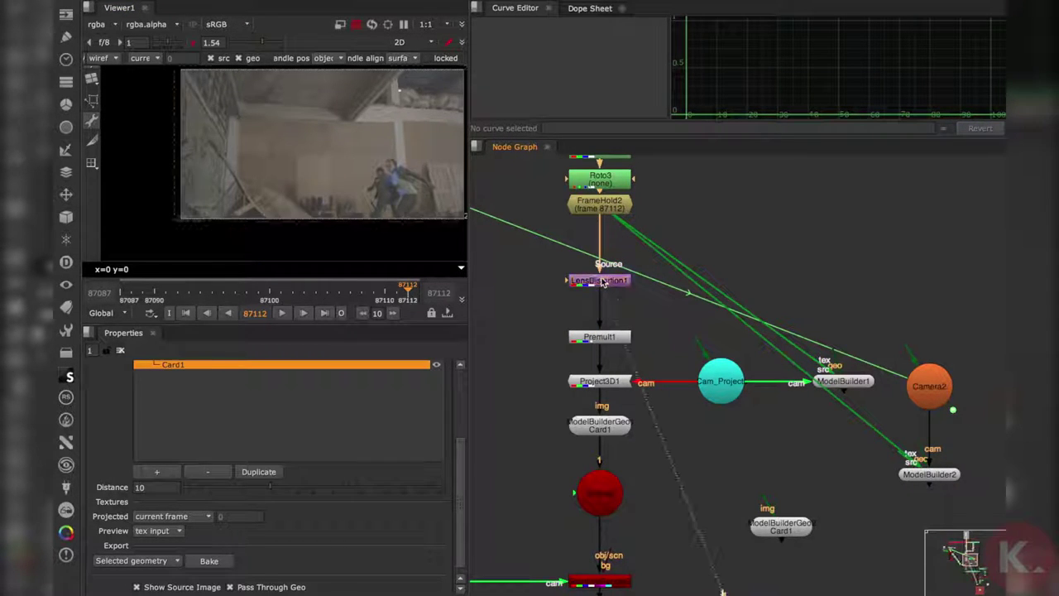
{"action": "left_click", "coordinate": [602, 380]}
{"action": "key", "text": "1"}
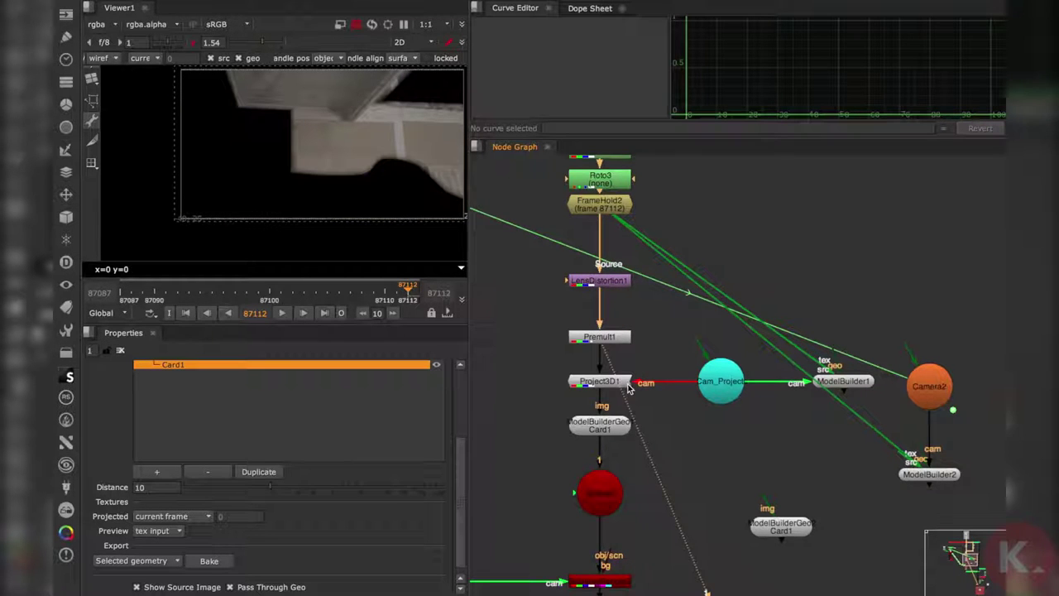
Step: Connect the baked geometry node's img input to Project3D1
{"action": "middle_click_drag", "start_coordinate": [614, 386], "coordinate": [589, 333]}
{"action": "left_click", "coordinate": [605, 329]}
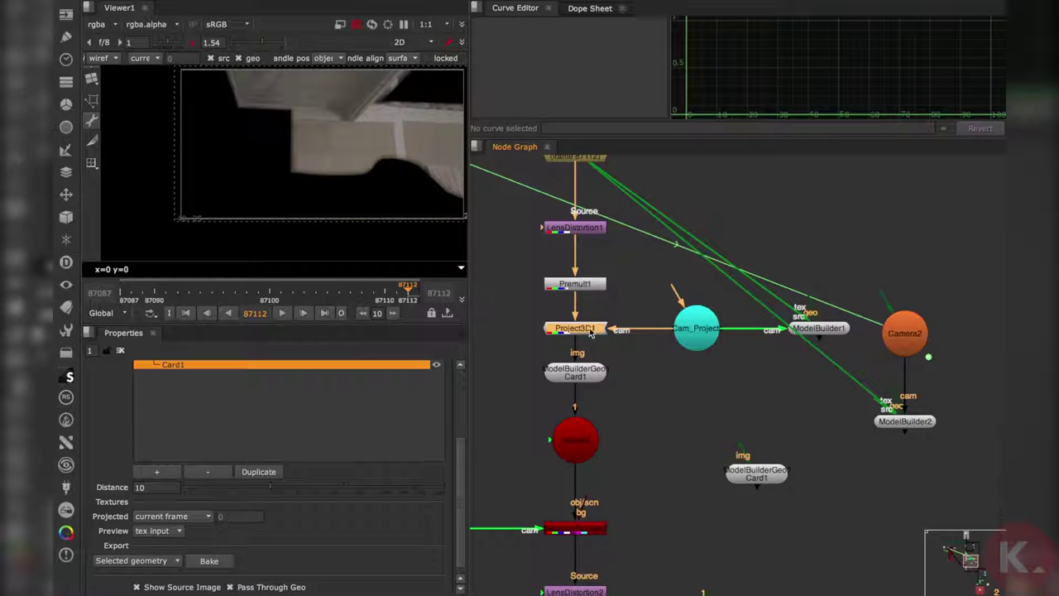
{"action": "key", "text": "1"}
{"action": "middle_click_drag", "start_coordinate": [718, 425], "coordinate": [672, 390]}
{"action": "left_click_drag", "start_coordinate": [713, 442], "coordinate": [691, 402]}
{"action": "middle_click_drag", "start_coordinate": [695, 388], "coordinate": [650, 429]}
{"action": "left_click_drag", "start_coordinate": [556, 370], "coordinate": [548, 346]}
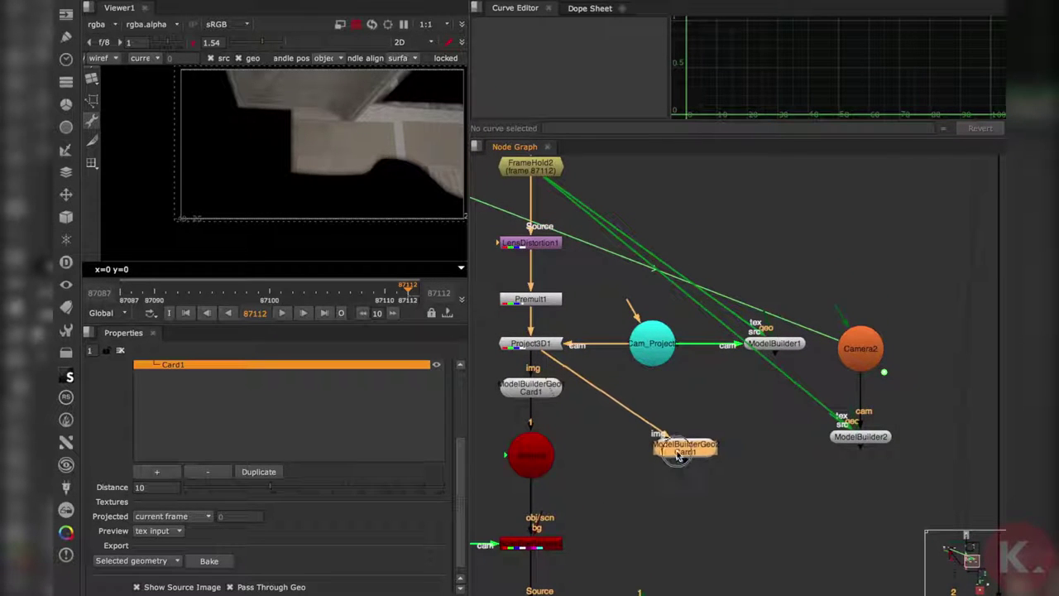
Step: View the baked geometry in 3D, unlock the view from Camera2 and orbit around the projected model
{"action": "key", "text": "1"}
{"action": "key", "text": "Tab"}
{"action": "key", "text": "Tab"}
{"action": "scroll", "coordinate": [344, 168], "scroll_direction": "down", "scroll_amount": 10}
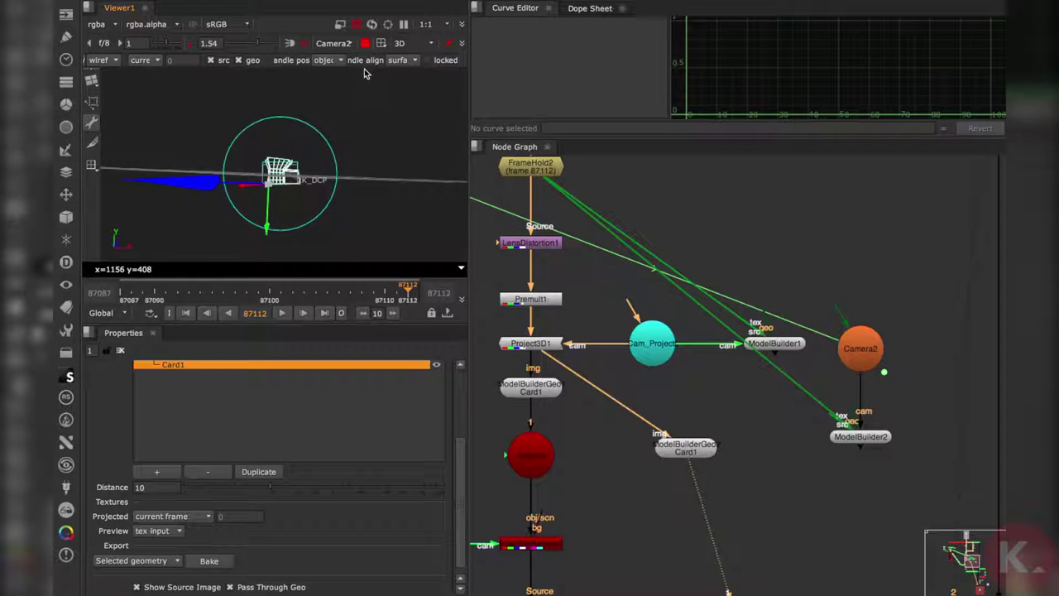
{"action": "left_click", "coordinate": [365, 44]}
{"action": "scroll", "coordinate": [264, 195], "scroll_direction": "down", "scroll_amount": 5}
{"action": "left_click_drag", "start_coordinate": [256, 201], "coordinate": [269, 159], "text": "ctrl"}
{"action": "scroll", "coordinate": [306, 184], "scroll_direction": "down", "scroll_amount": 3}
{"action": "middle_click_drag", "start_coordinate": [269, 159], "coordinate": [273, 186], "text": "alt"}
{"action": "left_click_drag", "start_coordinate": [273, 187], "coordinate": [303, 193], "text": "ctrl"}
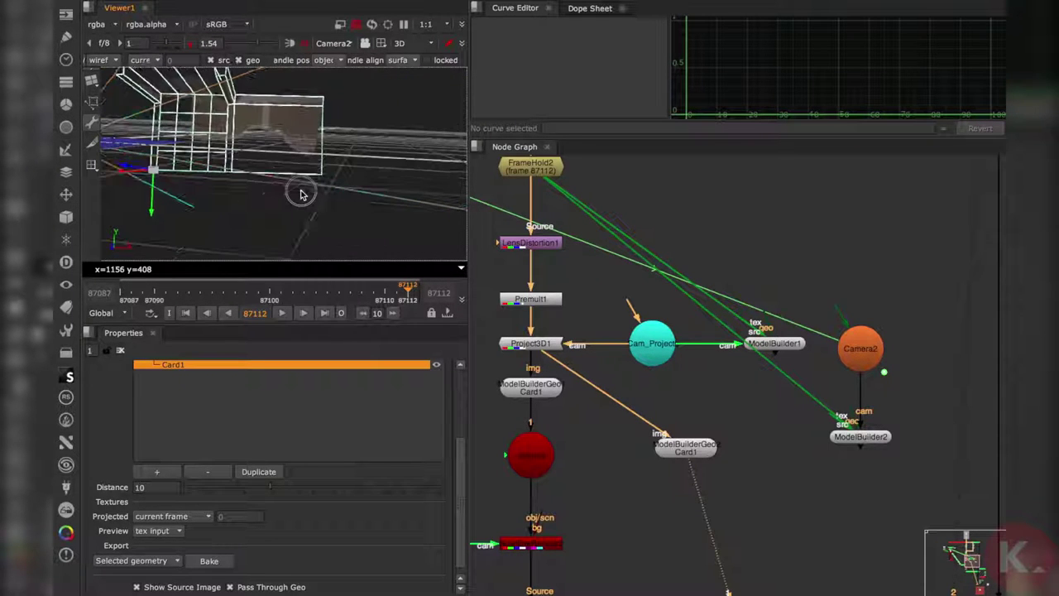
Step: Detach the baked geometry node from Project3D1 and set it aside from the projection branch
{"action": "left_click_drag", "start_coordinate": [561, 433], "coordinate": [601, 392], "text": "alt"}
{"action": "left_click_drag", "start_coordinate": [620, 483], "coordinate": [765, 406], "text": "alt"}
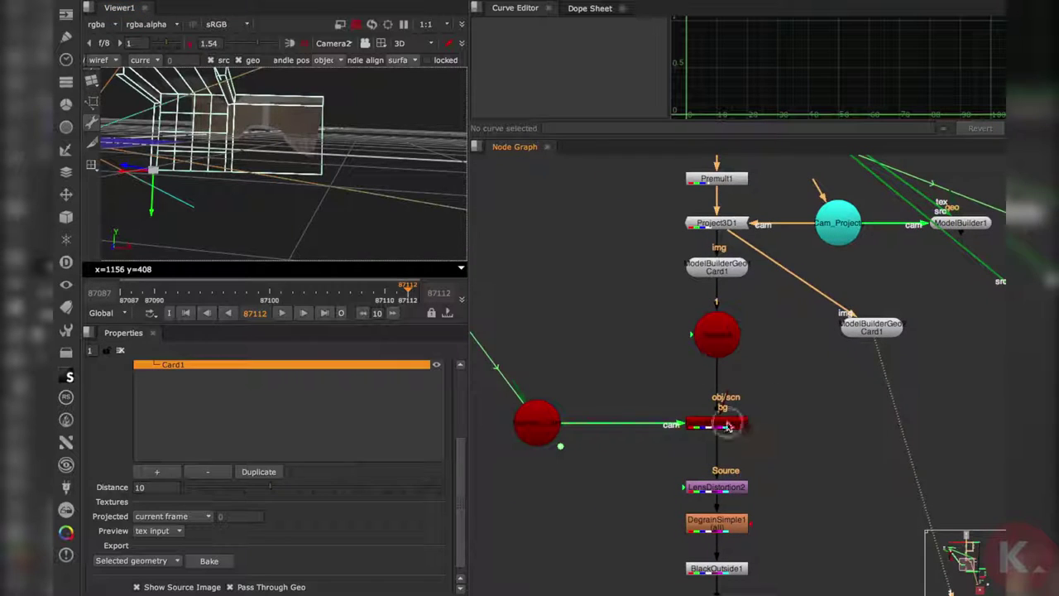
{"action": "left_click_drag", "start_coordinate": [870, 329], "coordinate": [924, 332]}
{"action": "middle_click_drag", "start_coordinate": [862, 388], "coordinate": [658, 470]}
{"action": "left_click_drag", "start_coordinate": [736, 420], "coordinate": [779, 412]}
{"action": "middle_click_drag", "start_coordinate": [567, 462], "coordinate": [780, 392]}
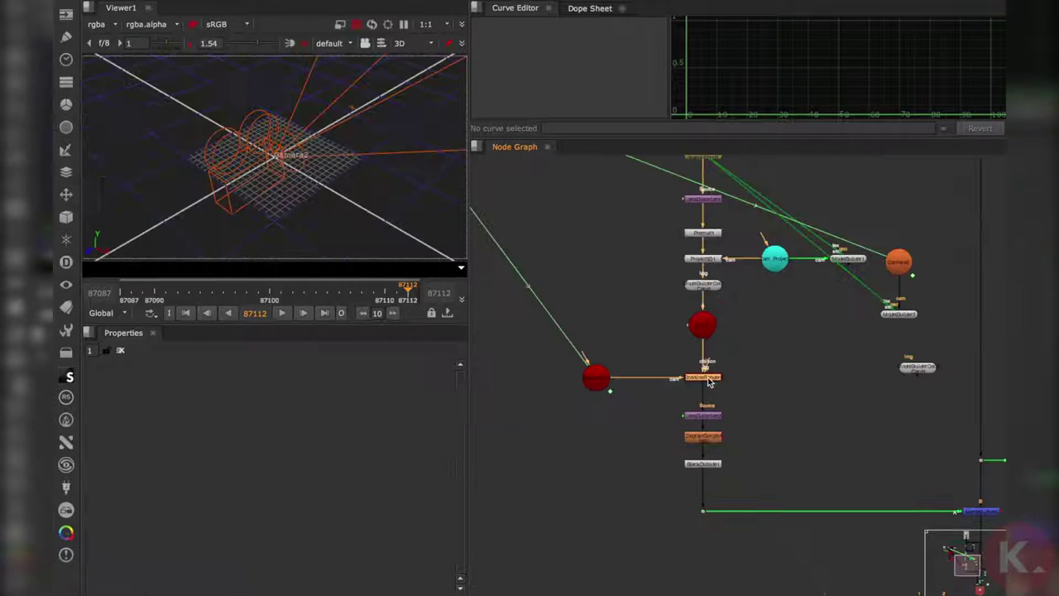
Step: View the render node's 3D scene and lock the view to Scenes_Cam
{"action": "left_click", "coordinate": [709, 381]}
{"action": "middle_click_drag", "start_coordinate": [324, 186], "coordinate": [204, 210], "text": "alt"}
{"action": "middle_click_drag", "start_coordinate": [369, 185], "coordinate": [184, 213], "text": "alt"}
{"action": "left_click_drag", "start_coordinate": [296, 198], "coordinate": [335, 169], "text": "ctrl"}
{"action": "left_click", "coordinate": [344, 44]}
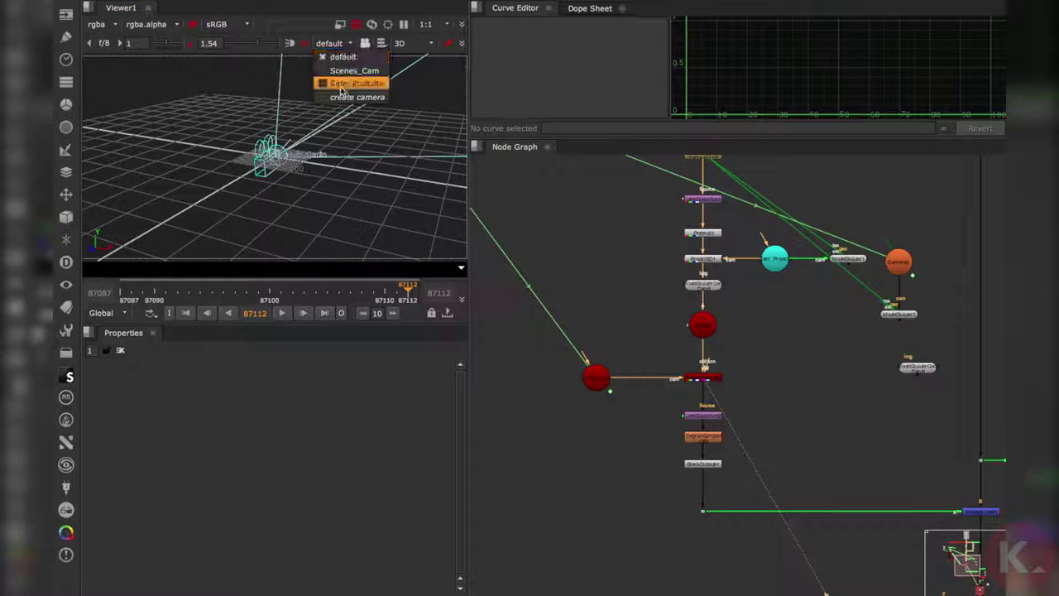
{"action": "left_click", "coordinate": [349, 72]}
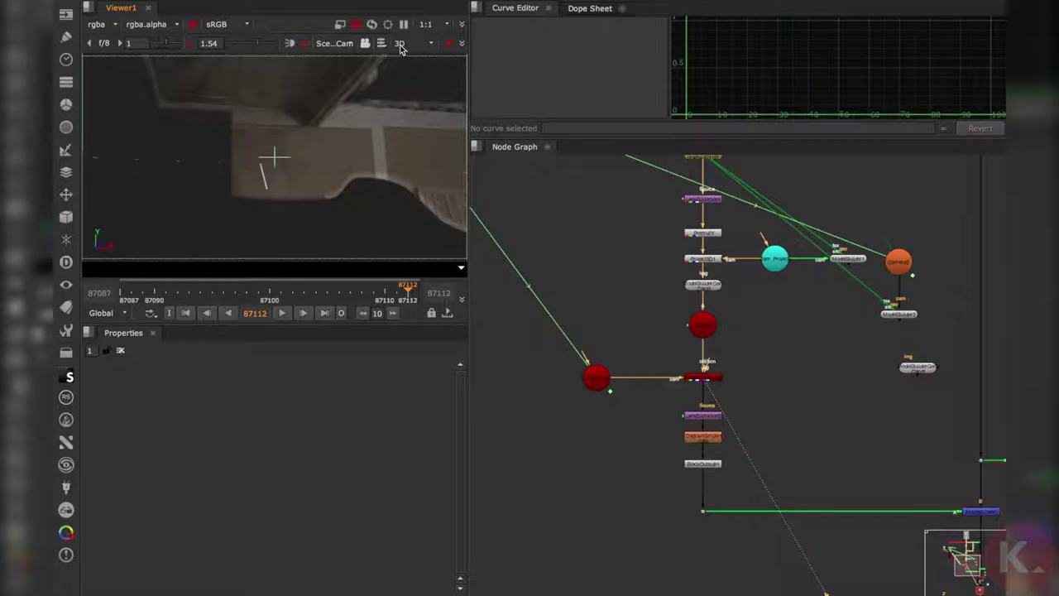
{"action": "left_click", "coordinate": [366, 44]}
Step: Scrub to frame 87105 and play back the projected scene through the locked camera
{"action": "mouse_move", "coordinate": [230, 294]}
{"action": "left_mouse_down"}
{"action": "mouse_move", "coordinate": [154, 294]}
{"action": "mouse_move", "coordinate": [327, 294]}
{"action": "left_mouse_up"}
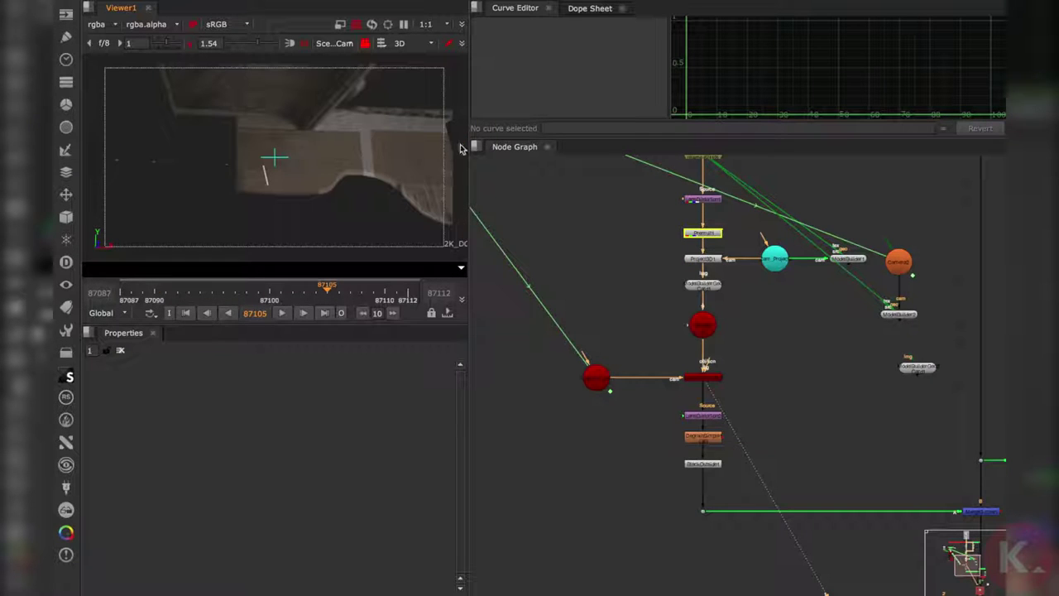
{"action": "left_click", "coordinate": [282, 314]}
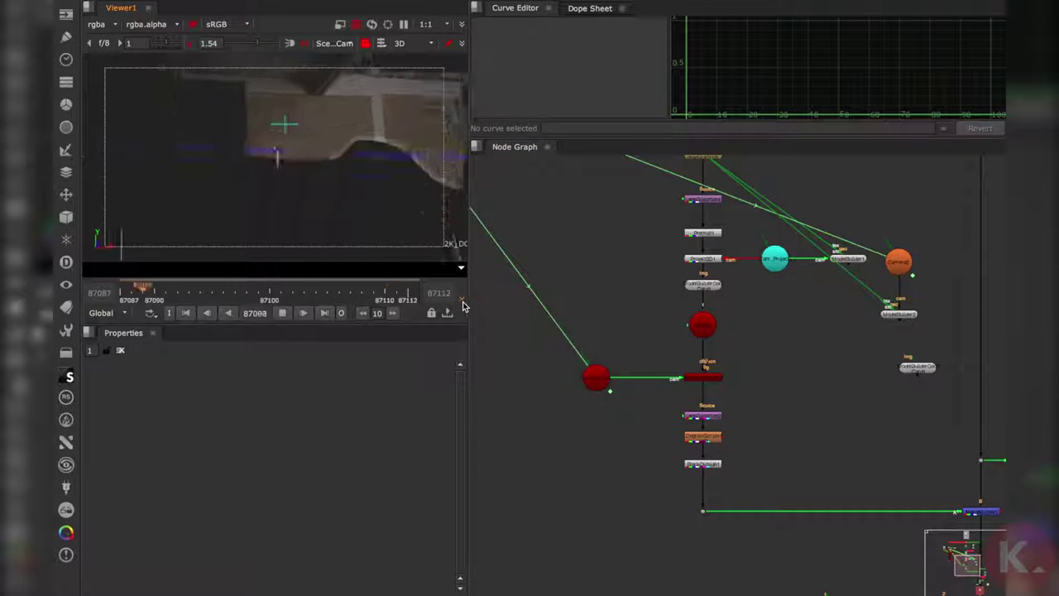
{"action": "left_click", "coordinate": [282, 314]}
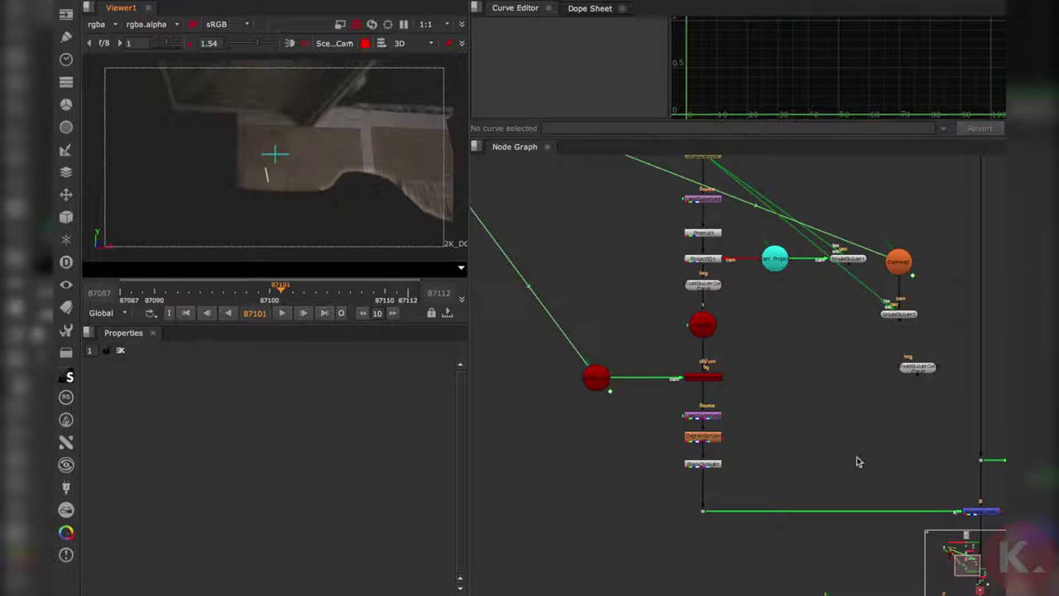
Step: View the output of LensDistortion2 below the render node and open its settings
{"action": "scroll", "coordinate": [787, 433], "scroll_direction": "up", "scroll_amount": 5}
{"action": "middle_click_drag", "start_coordinate": [722, 394], "coordinate": [734, 421]}
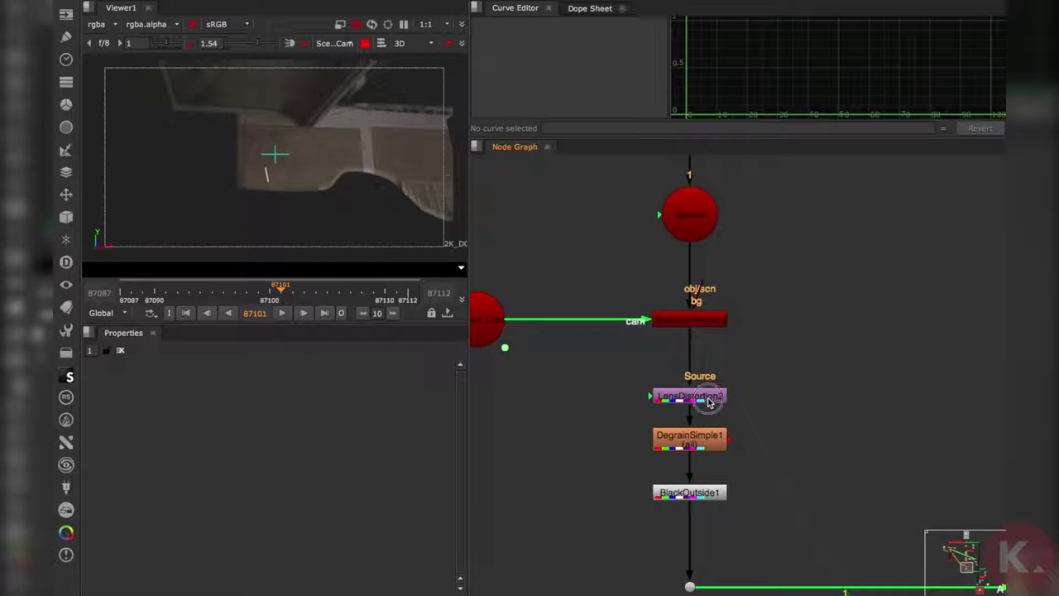
{"action": "scroll", "coordinate": [707, 403], "scroll_direction": "down", "scroll_amount": 5}
{"action": "scroll", "coordinate": [700, 404], "scroll_direction": "up", "scroll_amount": 4}
{"action": "left_click_drag", "start_coordinate": [707, 410], "coordinate": [706, 401]}
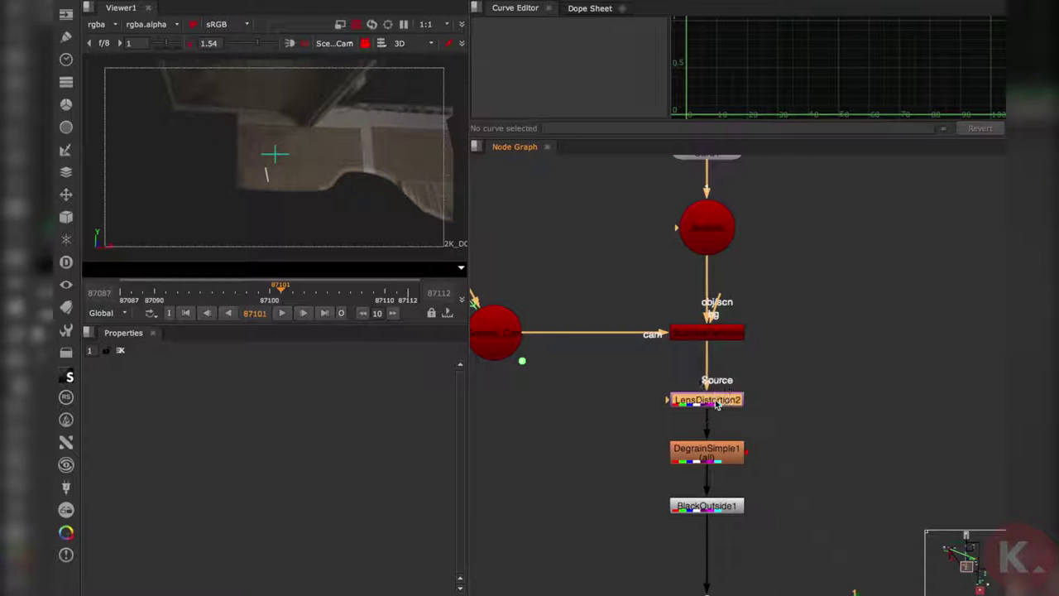
{"action": "key", "text": "1"}
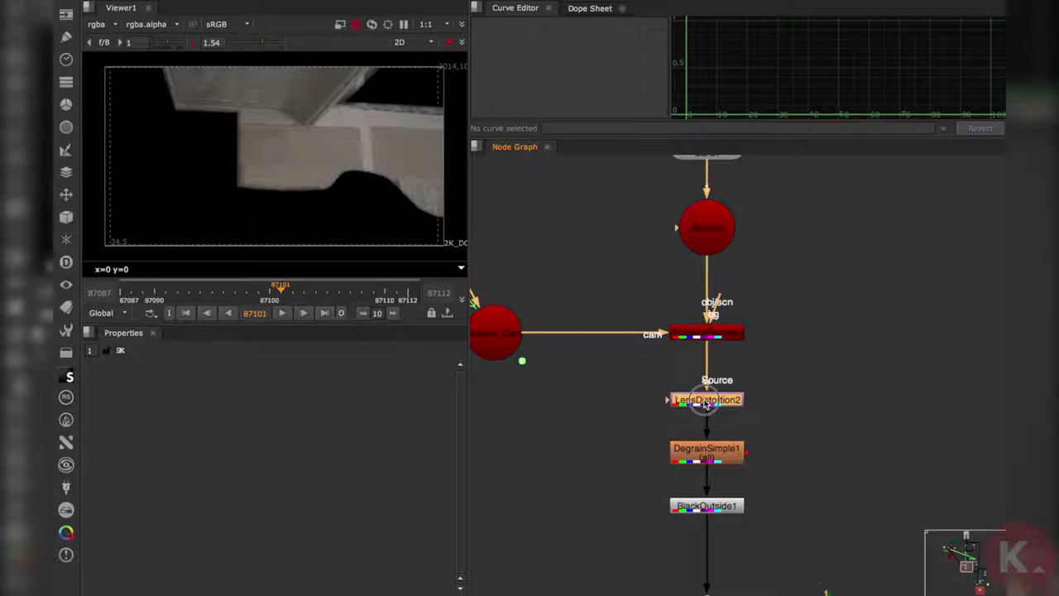
{"action": "double_click", "coordinate": [706, 403]}
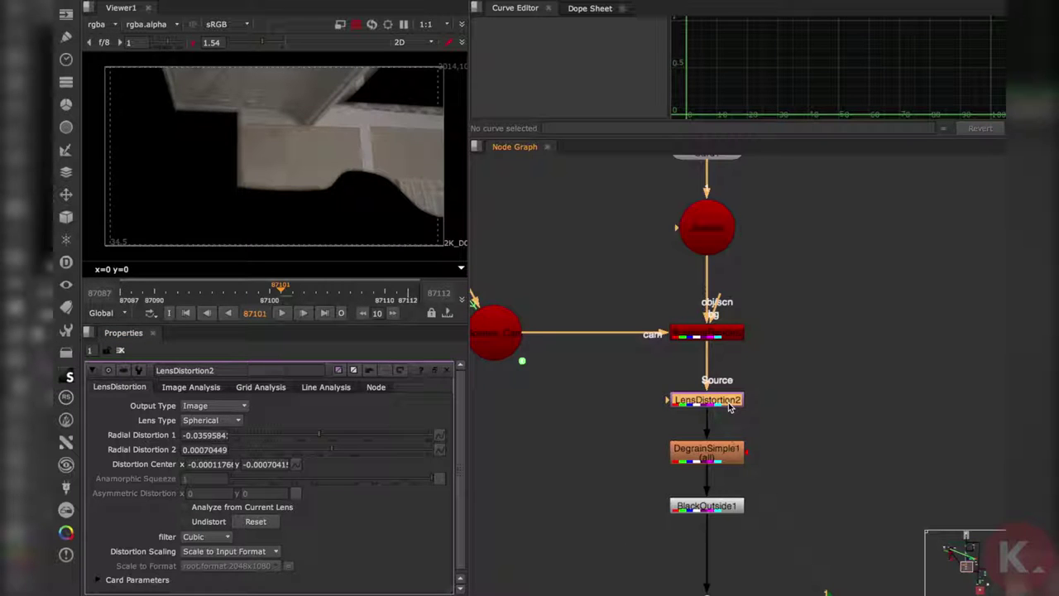
Step: View the output of DegrainSimple1
{"action": "middle_click_drag", "start_coordinate": [766, 439], "coordinate": [653, 340]}
{"action": "left_click", "coordinate": [682, 384]}
{"action": "key", "text": "1"}
{"action": "scroll", "coordinate": [653, 338], "scroll_direction": "down", "scroll_amount": 3}
{"action": "left_click", "coordinate": [695, 347]}
Step: Follow the branch to its merge into the main pipe and move BlackOutside1 farther below DegrainSimple1
{"action": "middle_click_drag", "start_coordinate": [735, 358], "coordinate": [670, 282]}
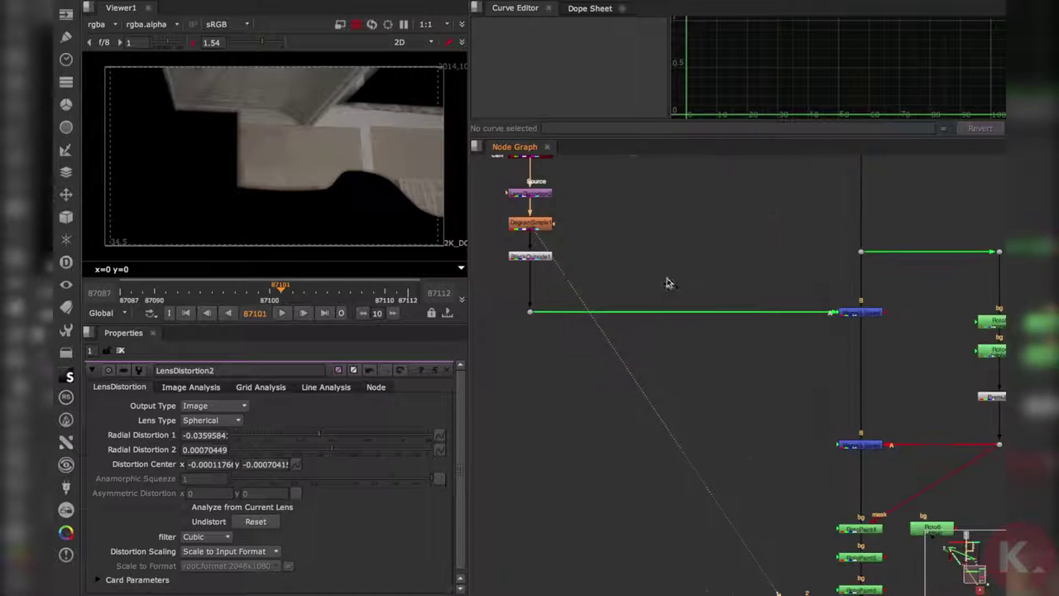
{"action": "scroll", "coordinate": [669, 286], "scroll_direction": "down", "scroll_amount": 3}
{"action": "scroll", "coordinate": [853, 347], "scroll_direction": "up", "scroll_amount": 5}
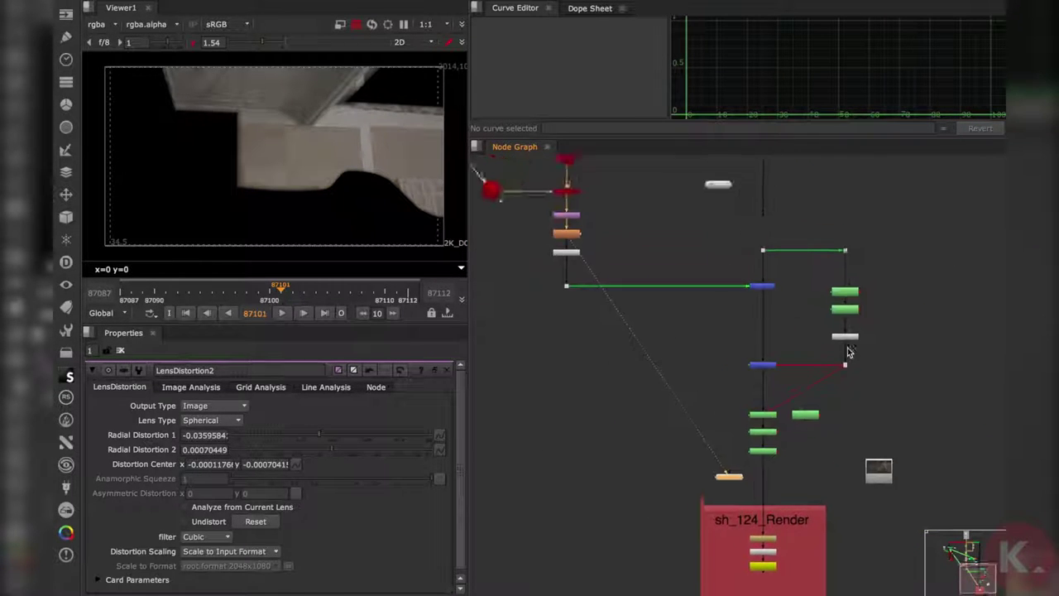
{"action": "scroll", "coordinate": [852, 354], "scroll_direction": "down", "scroll_amount": 5}
{"action": "middle_click_drag", "start_coordinate": [731, 327], "coordinate": [873, 451]}
{"action": "scroll", "coordinate": [723, 350], "scroll_direction": "up", "scroll_amount": 3}
{"action": "middle_click_drag", "start_coordinate": [699, 378], "coordinate": [736, 407]}
{"action": "scroll", "coordinate": [732, 412], "scroll_direction": "up", "scroll_amount": 3}
{"action": "left_click_drag", "start_coordinate": [742, 441], "coordinate": [739, 473]}
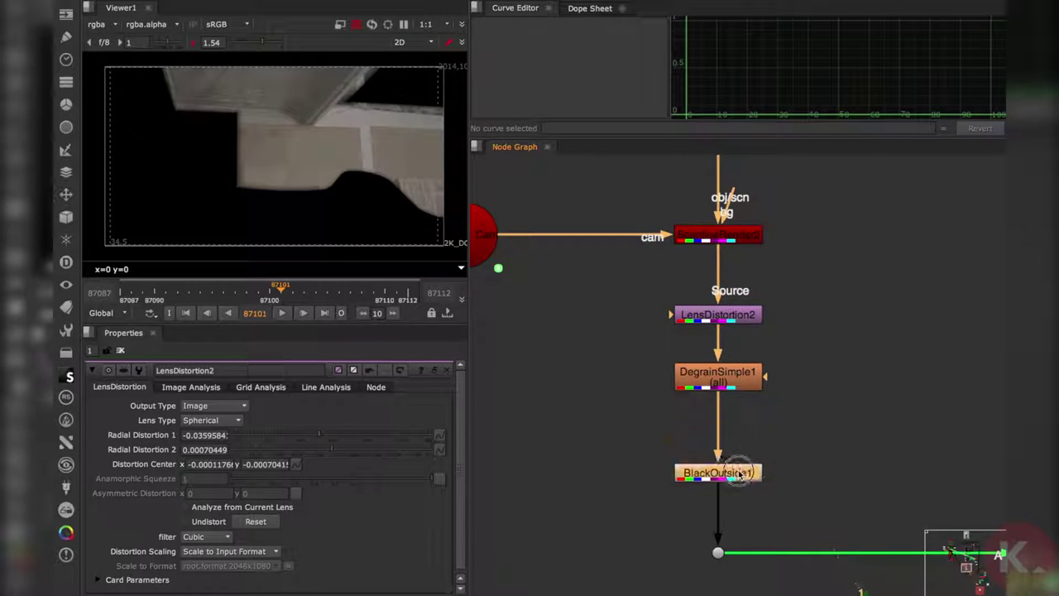
Step: Scrub through frames of the DegrainSimple1 output to review the lens-distorted, degrained render
{"action": "scroll", "coordinate": [739, 465], "scroll_direction": "down", "scroll_amount": 4}
{"action": "left_click", "coordinate": [303, 313]}
{"action": "left_click", "coordinate": [302, 312]}
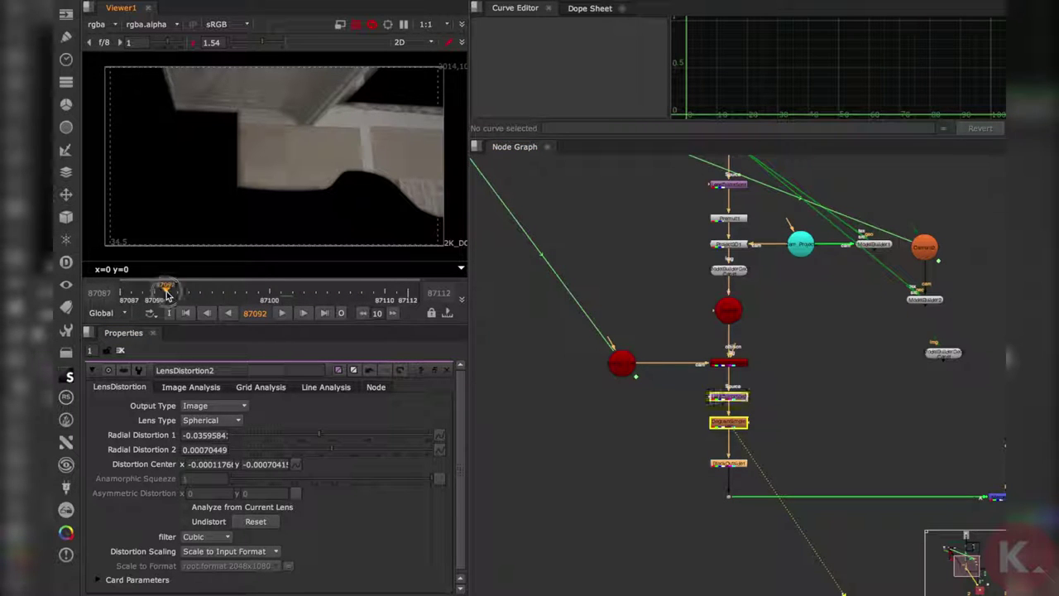
{"action": "scroll", "coordinate": [769, 400], "scroll_direction": "up", "scroll_amount": 5}
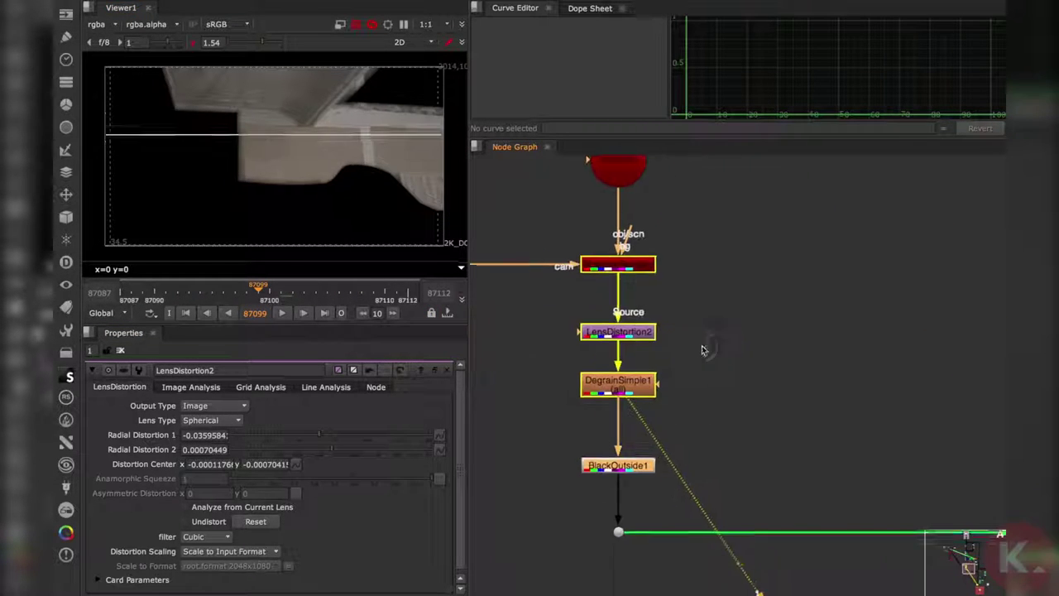
Step: Add a Grain2 node between DegrainSimple1 and BlackOutside1 and review its size, irregularity and intensity settings
{"action": "scroll", "coordinate": [662, 423], "scroll_direction": "down", "scroll_amount": 3}
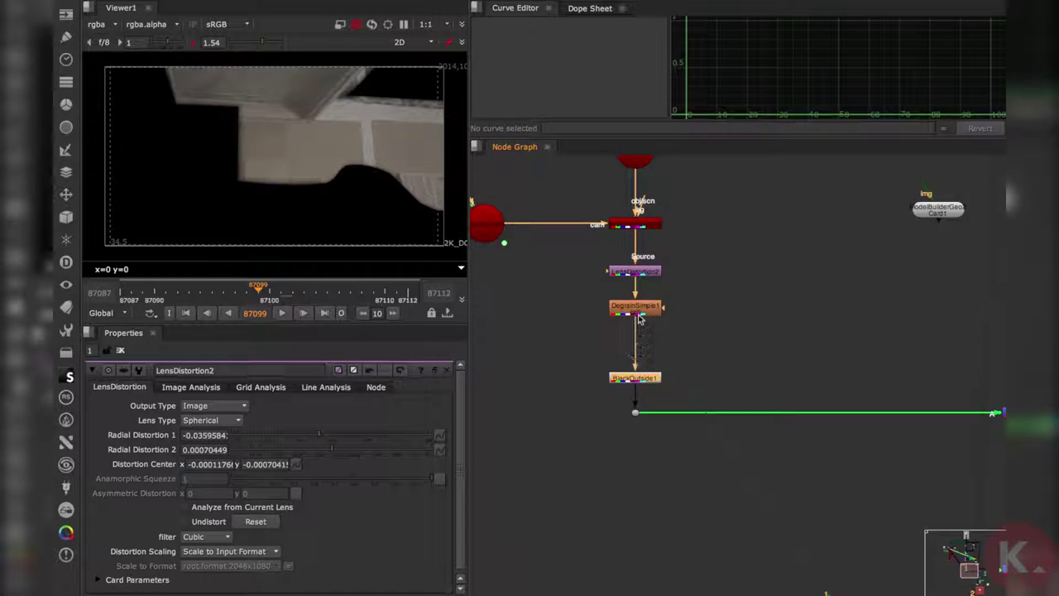
{"action": "scroll", "coordinate": [639, 318], "scroll_direction": "up", "scroll_amount": 3}
{"action": "key", "text": "Tab"}
{"action": "type", "text": "gra"}
{"action": "left_click", "coordinate": [610, 306]}
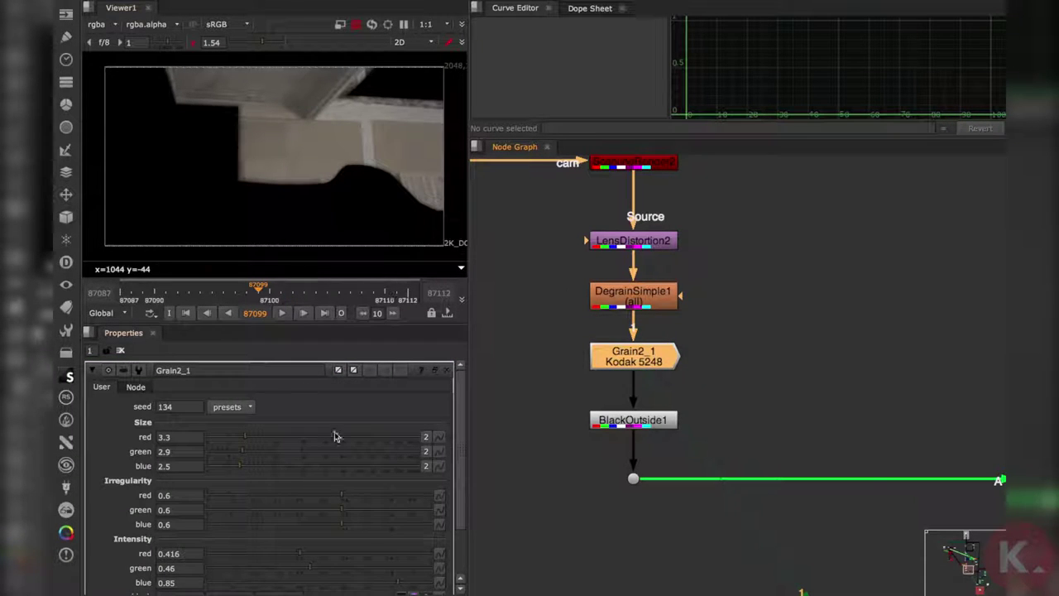
{"action": "scroll", "coordinate": [277, 436], "scroll_direction": "down", "scroll_amount": 2}
{"action": "middle_click_drag", "start_coordinate": [769, 344], "coordinate": [619, 434]}
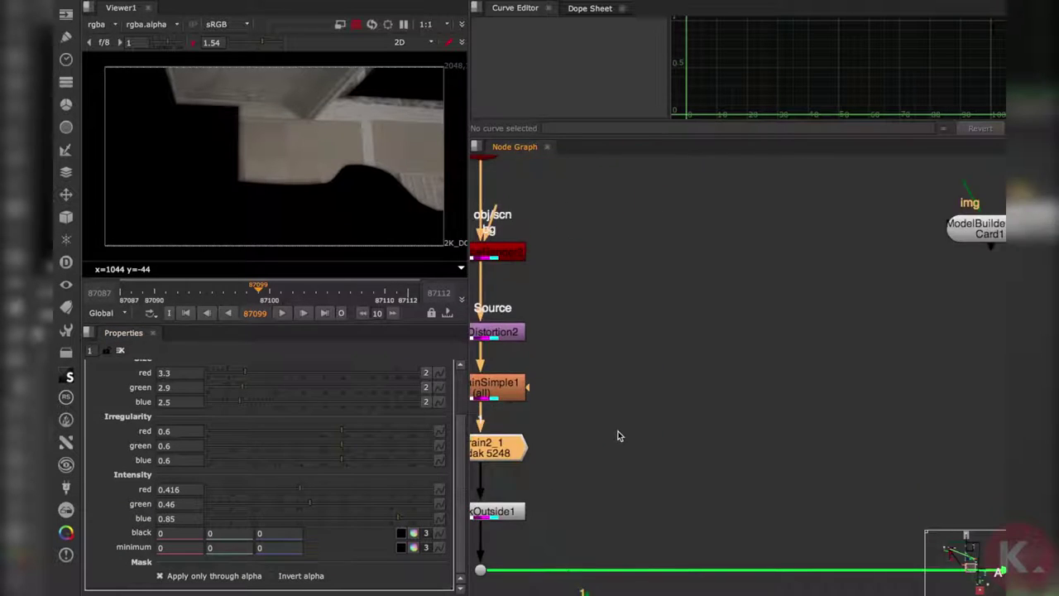
Step: View the output of the merge joining the projection branch to the main pipe and scrub to frame 87110
{"action": "scroll", "coordinate": [618, 433], "scroll_direction": "down", "scroll_amount": 5}
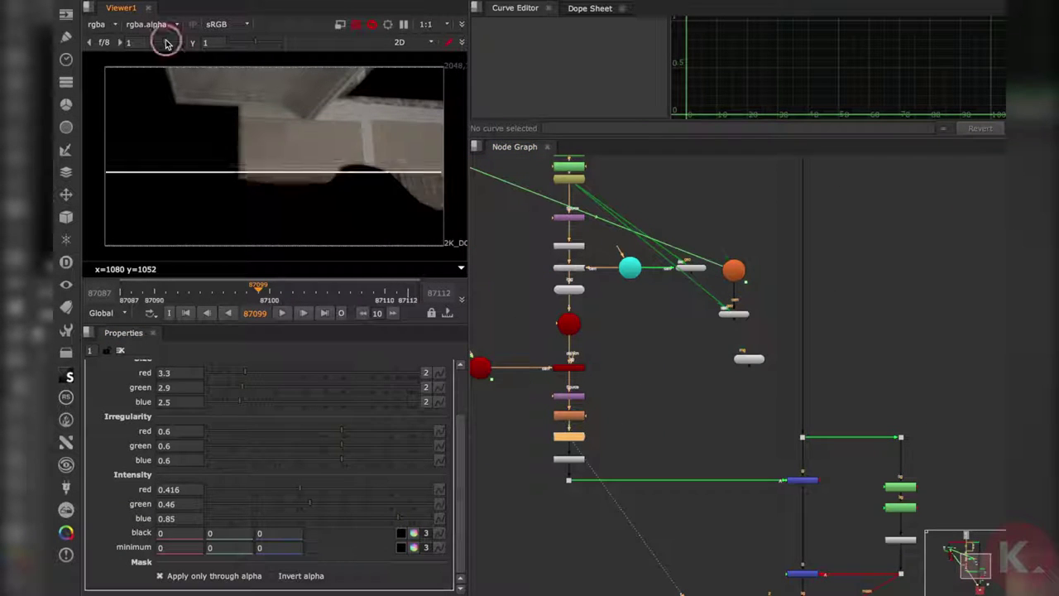
{"action": "middle_click_drag", "start_coordinate": [612, 402], "coordinate": [582, 295]}
{"action": "scroll", "coordinate": [657, 312], "scroll_direction": "up", "scroll_amount": 3}
{"action": "middle_click_drag", "start_coordinate": [801, 378], "coordinate": [745, 397]}
{"action": "left_click", "coordinate": [745, 389]}
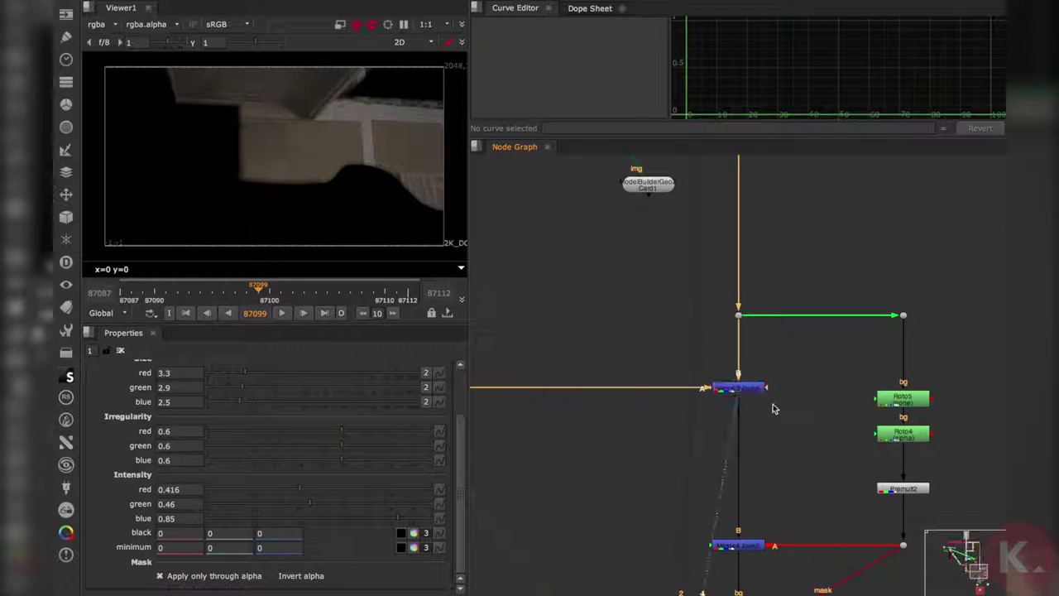
{"action": "key", "text": "1"}
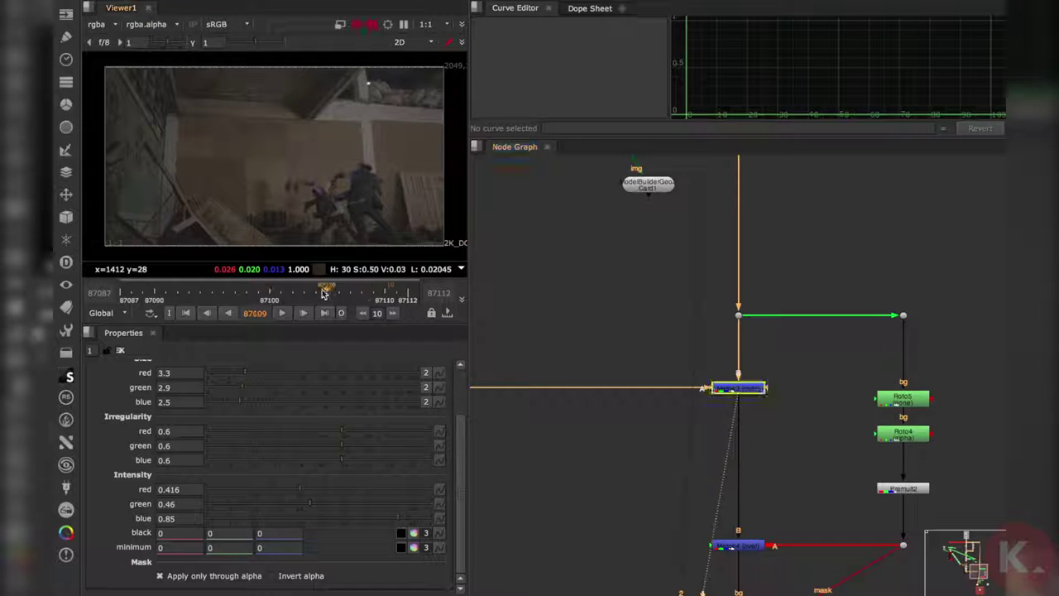
{"action": "left_click_drag", "start_coordinate": [324, 293], "coordinate": [373, 295]}
Step: Disable the Grain2_1 node in the projection branch
{"action": "middle_click_drag", "start_coordinate": [556, 324], "coordinate": [767, 405]}
{"action": "left_click", "coordinate": [565, 397]}
{"action": "key", "text": "d"}
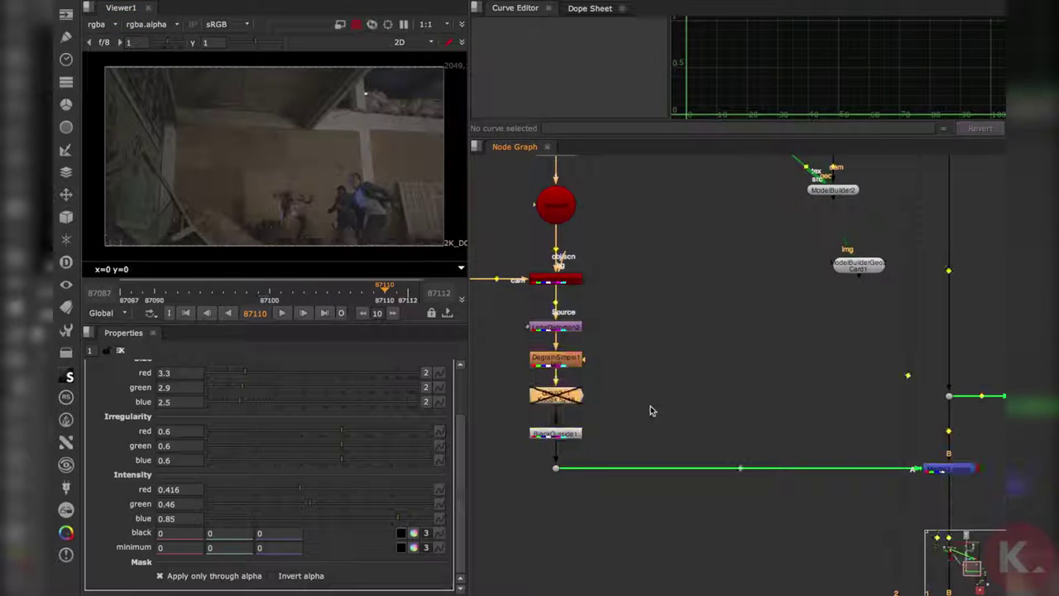
{"action": "middle_click_drag", "start_coordinate": [720, 434], "coordinate": [671, 401]}
Step: Play back and scrub the merged projection without the added grain, ending on frame 87107
{"action": "left_click", "coordinate": [206, 311]}
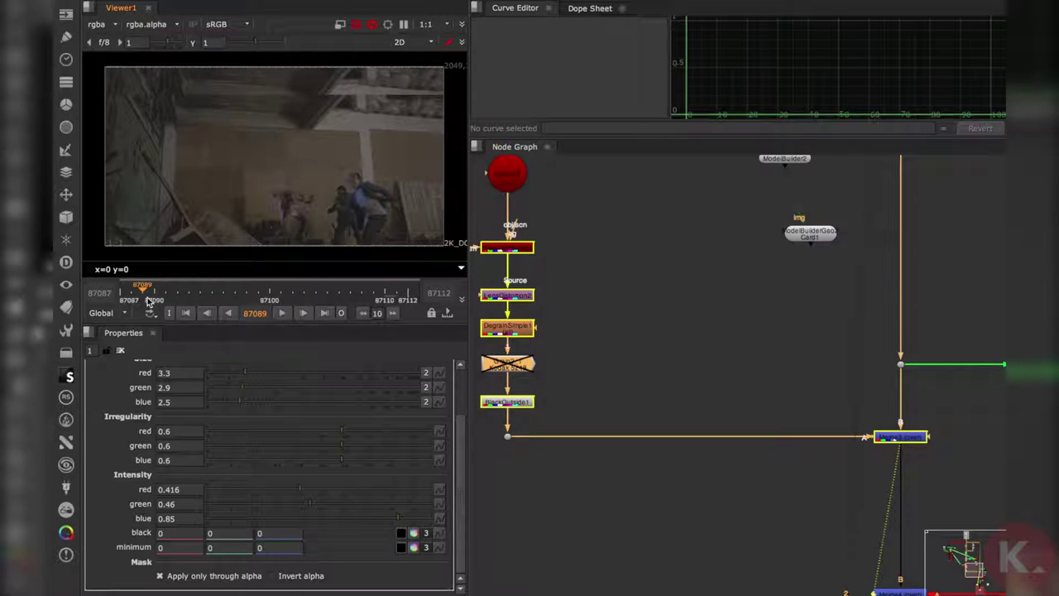
{"action": "left_click", "coordinate": [257, 299]}
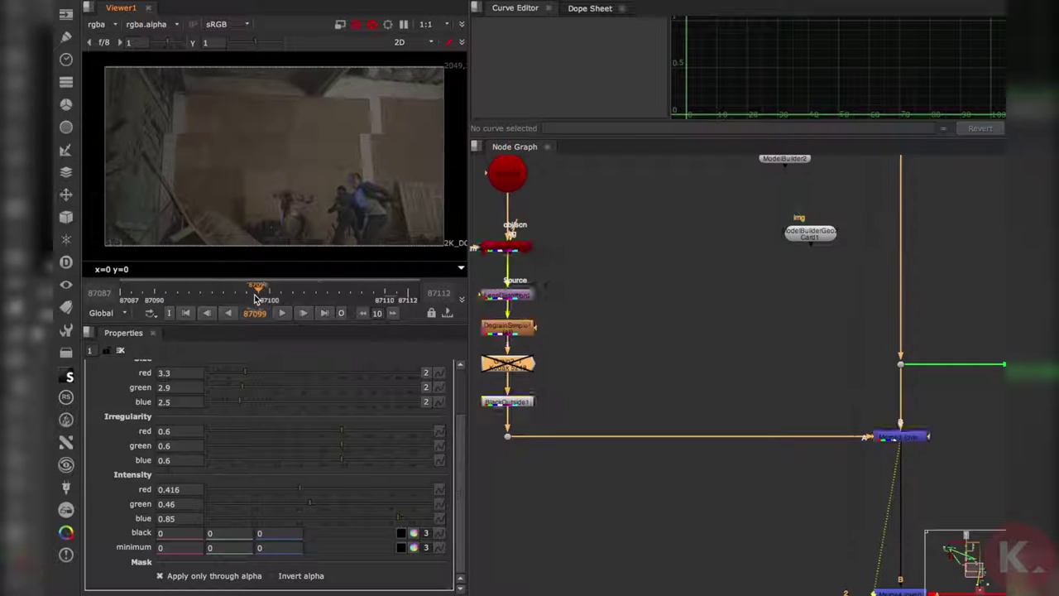
{"action": "left_click", "coordinate": [317, 298]}
{"action": "left_click", "coordinate": [227, 315]}
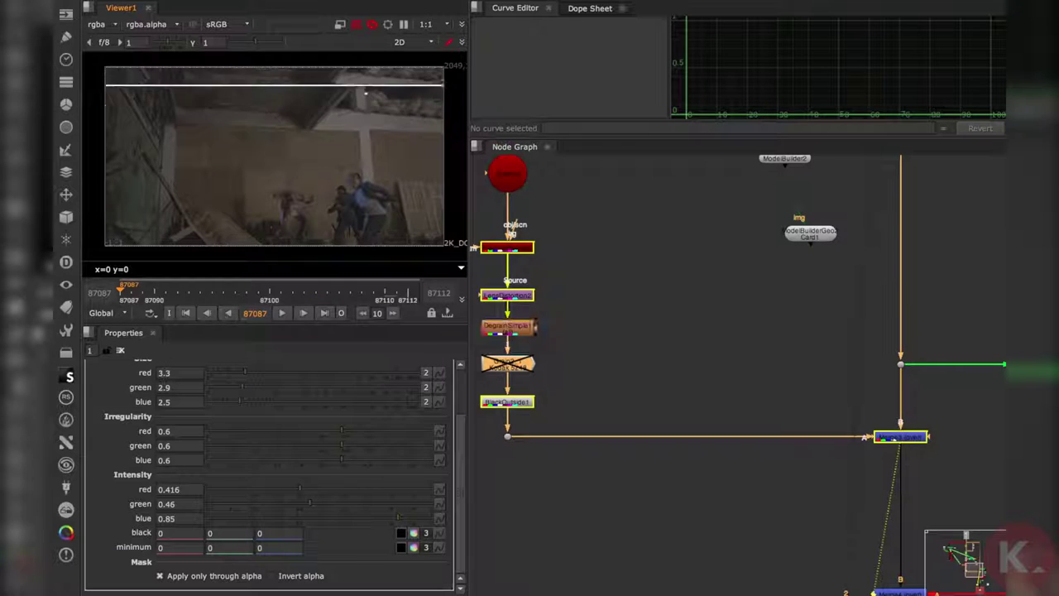
{"action": "left_click", "coordinate": [285, 313]}
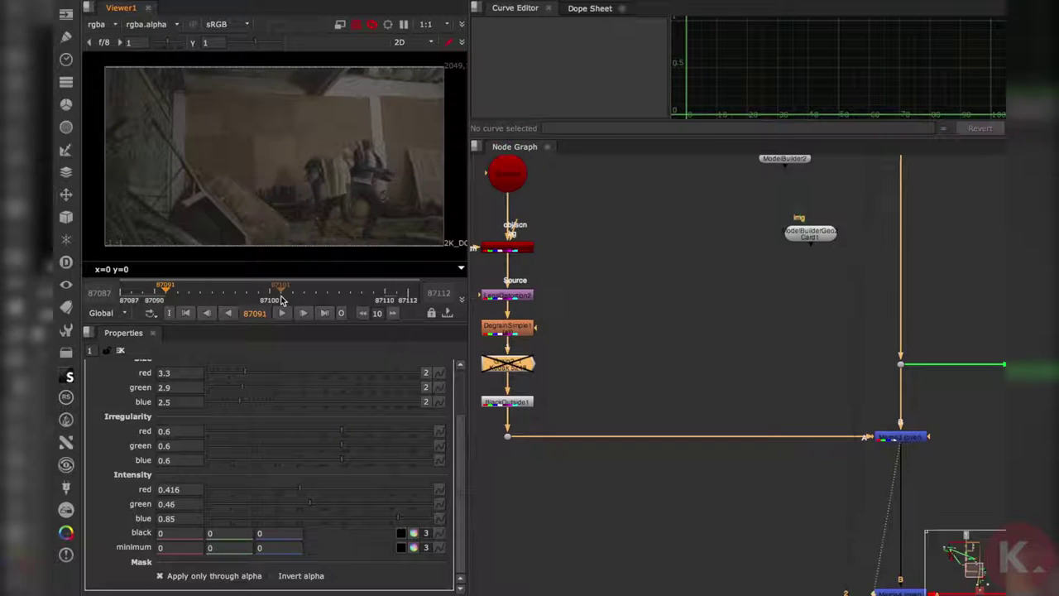
{"action": "left_click_drag", "start_coordinate": [315, 296], "coordinate": [352, 292]}
Step: View the output of Merge4, where the roto branch is merged over the projected background
{"action": "scroll", "coordinate": [722, 437], "scroll_direction": "down", "scroll_amount": 5}
{"action": "middle_click_drag", "start_coordinate": [844, 480], "coordinate": [747, 433]}
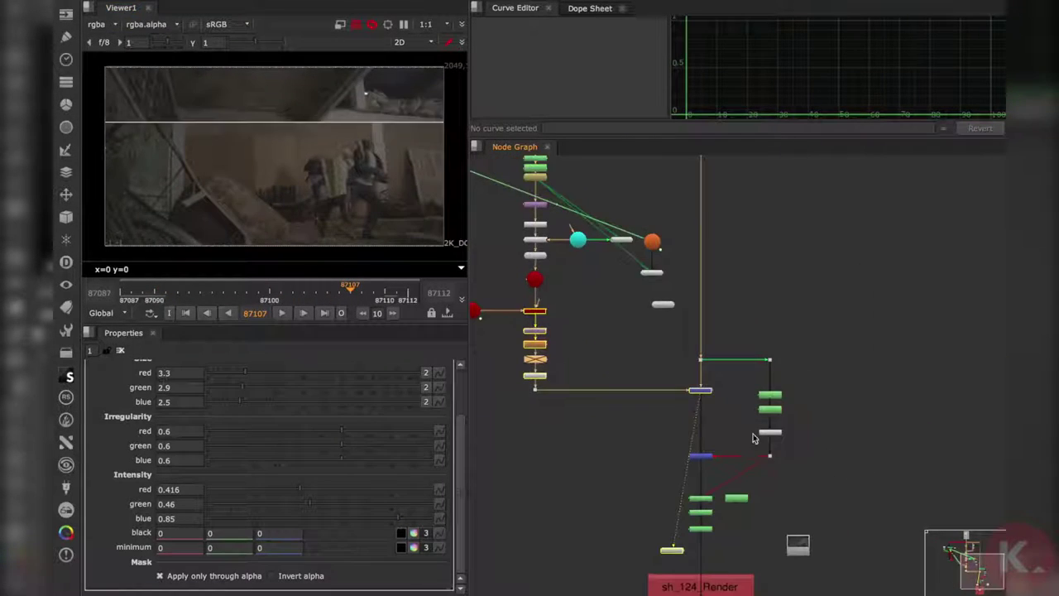
{"action": "scroll", "coordinate": [738, 441], "scroll_direction": "up", "scroll_amount": 2}
{"action": "scroll", "coordinate": [741, 444], "scroll_direction": "up", "scroll_amount": 3}
{"action": "left_click", "coordinate": [668, 475], "text": "ctrl+shift"}
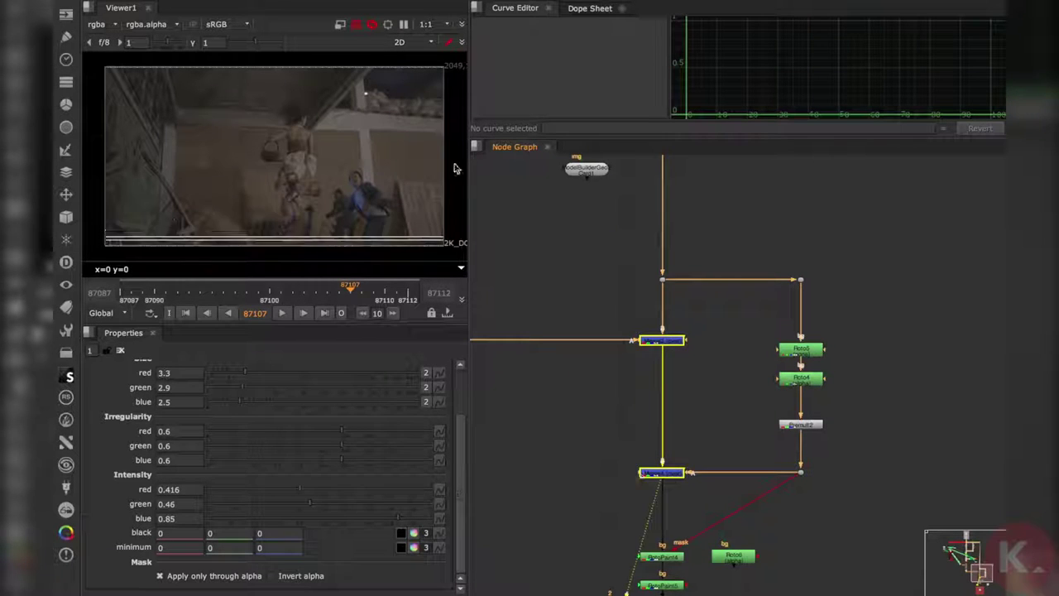
Step: Examine the roto edges around the woman's hair, face and neck at close range
{"action": "scroll", "coordinate": [296, 145], "scroll_direction": "up", "scroll_amount": 8}
{"action": "middle_click_drag", "start_coordinate": [289, 177], "coordinate": [192, 184]}
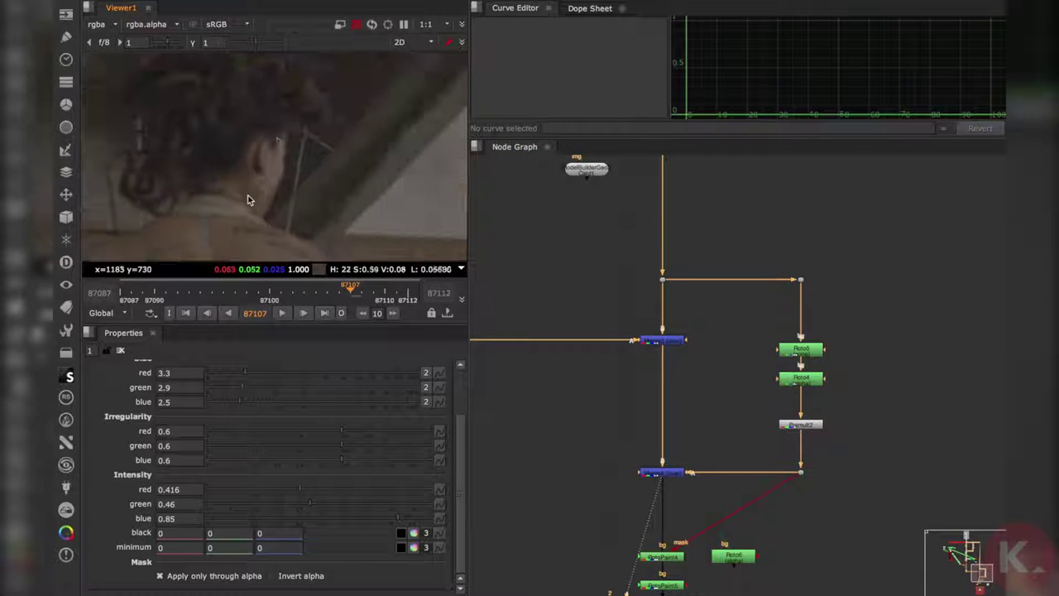
{"action": "middle_click_drag", "start_coordinate": [315, 153], "coordinate": [265, 179]}
{"action": "scroll", "coordinate": [277, 186], "scroll_direction": "up", "scroll_amount": 3}
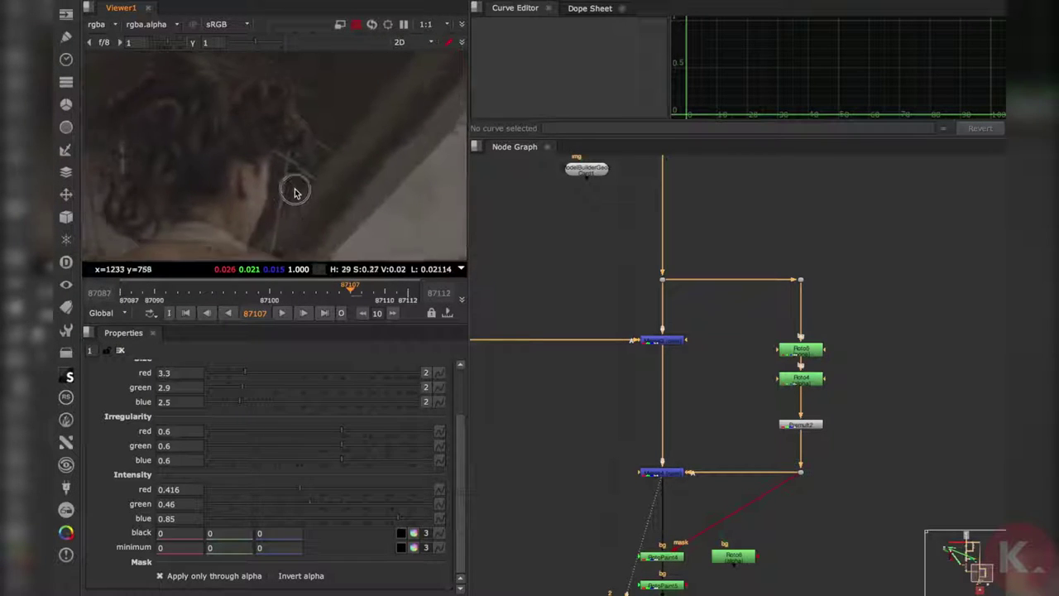
{"action": "scroll", "coordinate": [276, 165], "scroll_direction": "down", "scroll_amount": 5}
{"action": "scroll", "coordinate": [224, 174], "scroll_direction": "up", "scroll_amount": 3}
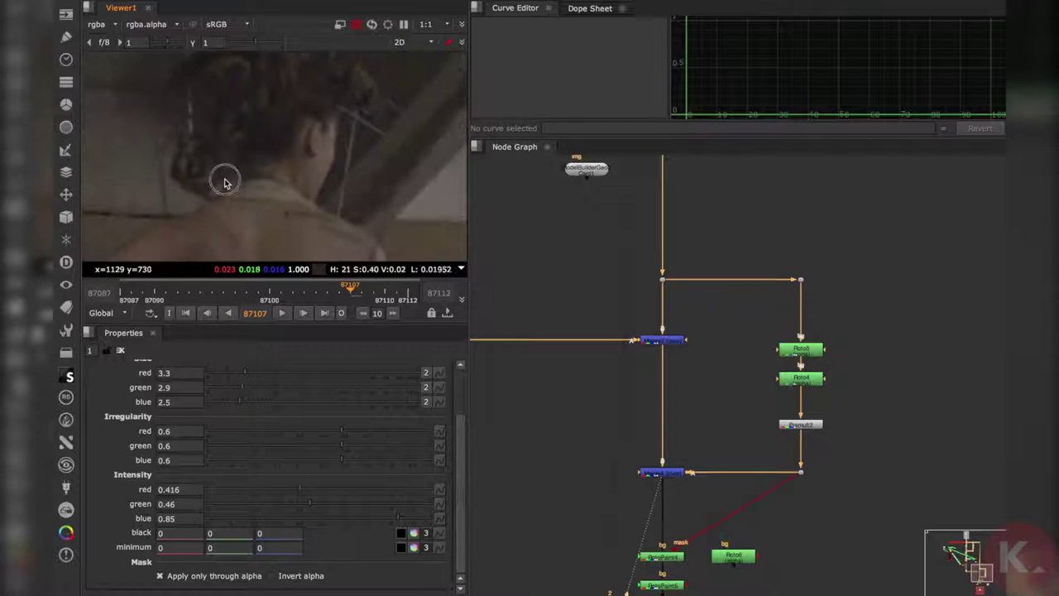
{"action": "scroll", "coordinate": [224, 177], "scroll_direction": "down", "scroll_amount": 3}
Step: Check the Merge4 result at full-window size and inspect the woman's head, back and basket
{"action": "key", "text": "space"}
{"action": "scroll", "coordinate": [261, 157], "scroll_direction": "down", "scroll_amount": 3}
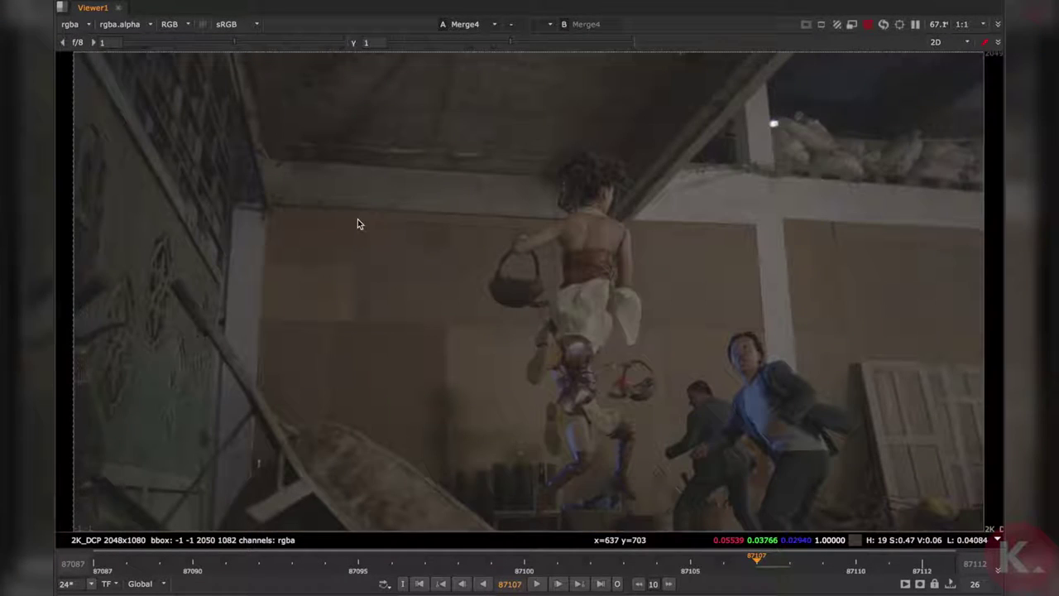
{"action": "key", "text": "space"}
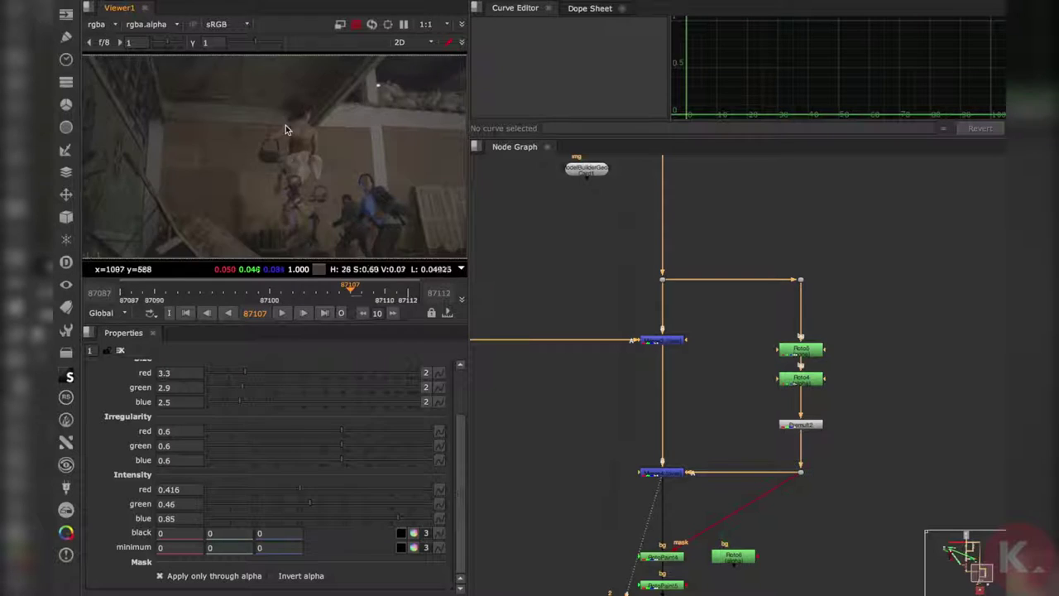
{"action": "scroll", "coordinate": [282, 167], "scroll_direction": "up", "scroll_amount": 4}
{"action": "middle_click_drag", "start_coordinate": [280, 142], "coordinate": [275, 178]}
{"action": "scroll", "coordinate": [274, 191], "scroll_direction": "up", "scroll_amount": 3}
{"action": "scroll", "coordinate": [277, 177], "scroll_direction": "down", "scroll_amount": 3}
{"action": "scroll", "coordinate": [283, 175], "scroll_direction": "down", "scroll_amount": 2}
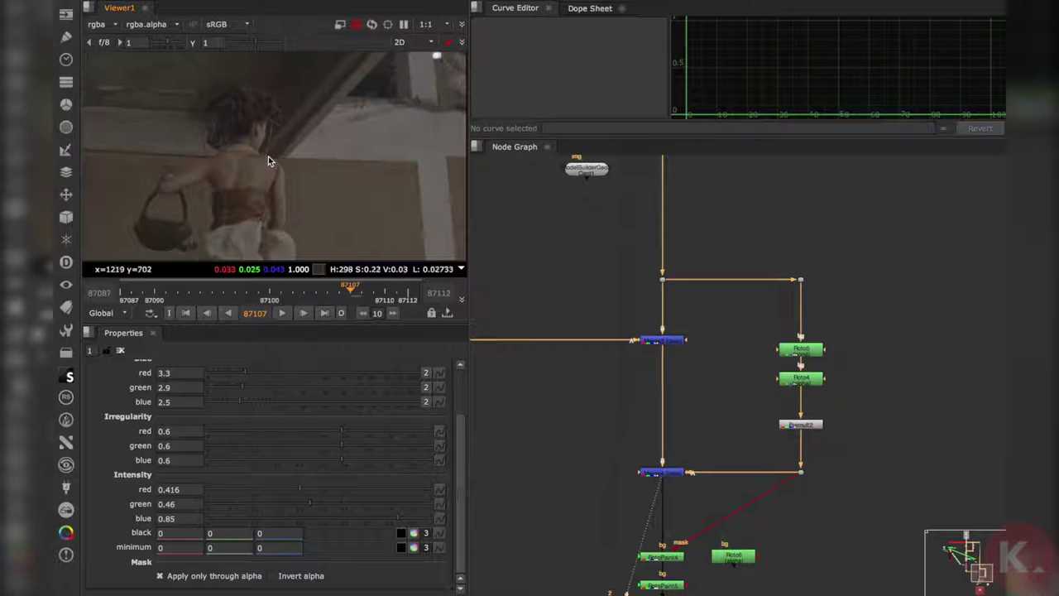
{"action": "scroll", "coordinate": [240, 161], "scroll_direction": "down", "scroll_amount": 4}
{"action": "scroll", "coordinate": [235, 160], "scroll_direction": "down", "scroll_amount": 3}
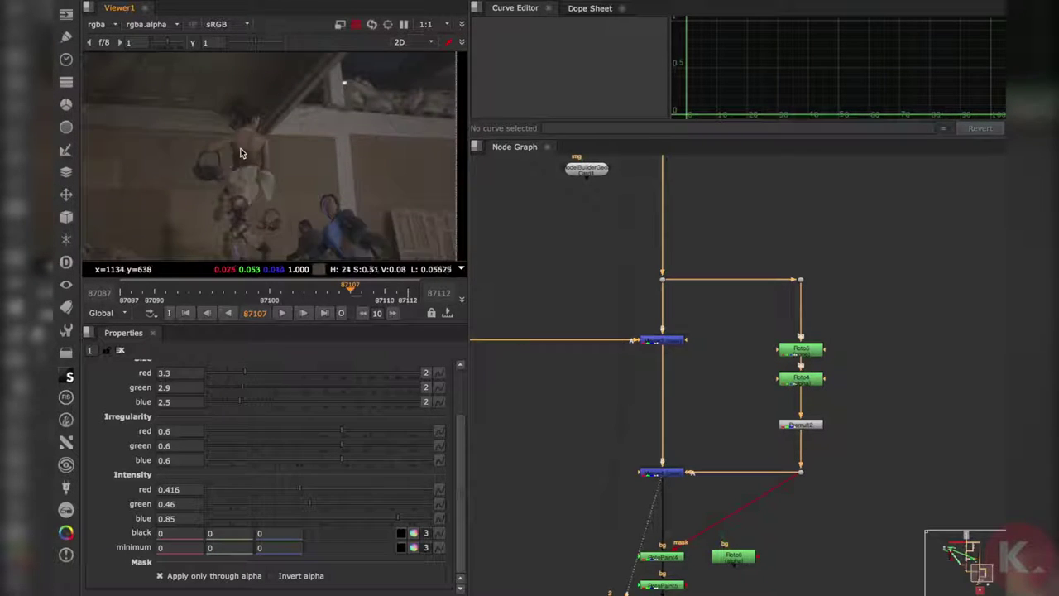
{"action": "scroll", "coordinate": [306, 191], "scroll_direction": "up", "scroll_amount": 7}
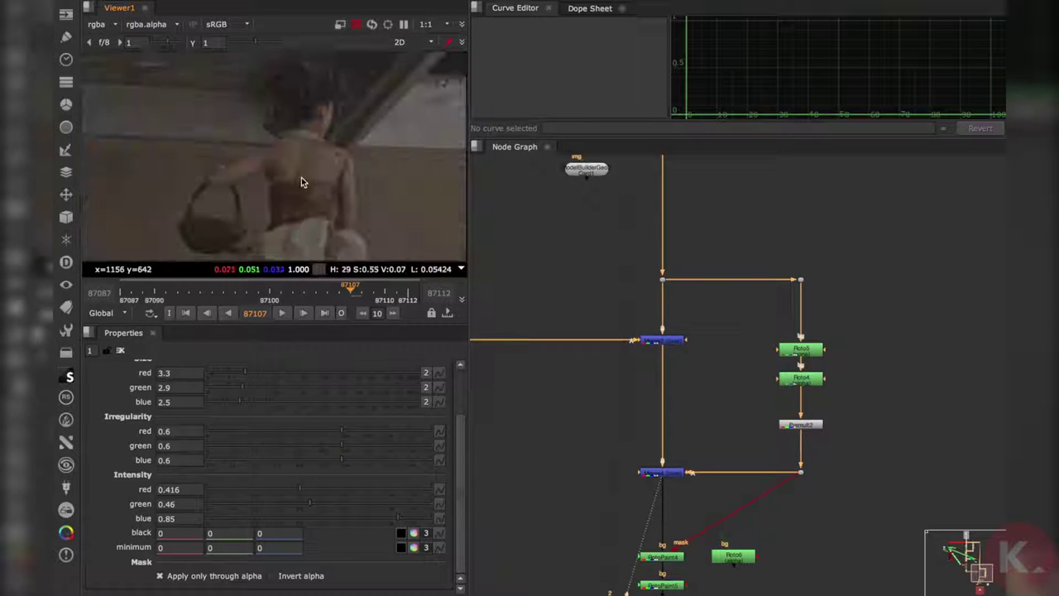
{"action": "mouse_move", "coordinate": [285, 274]}
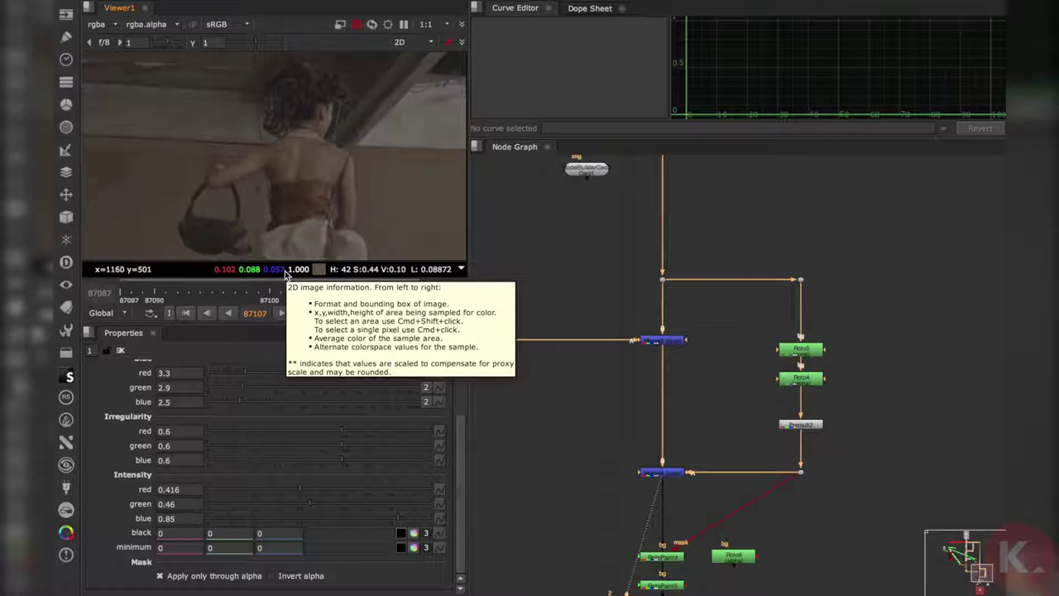
Step: View the outputs of RotoPaint4 and RotoPaint5 below Merge4 to check the paint fixes around the woman
{"action": "middle_click_drag", "start_coordinate": [664, 455], "coordinate": [697, 384]}
{"action": "middle_click_drag", "start_coordinate": [665, 503], "coordinate": [673, 428]}
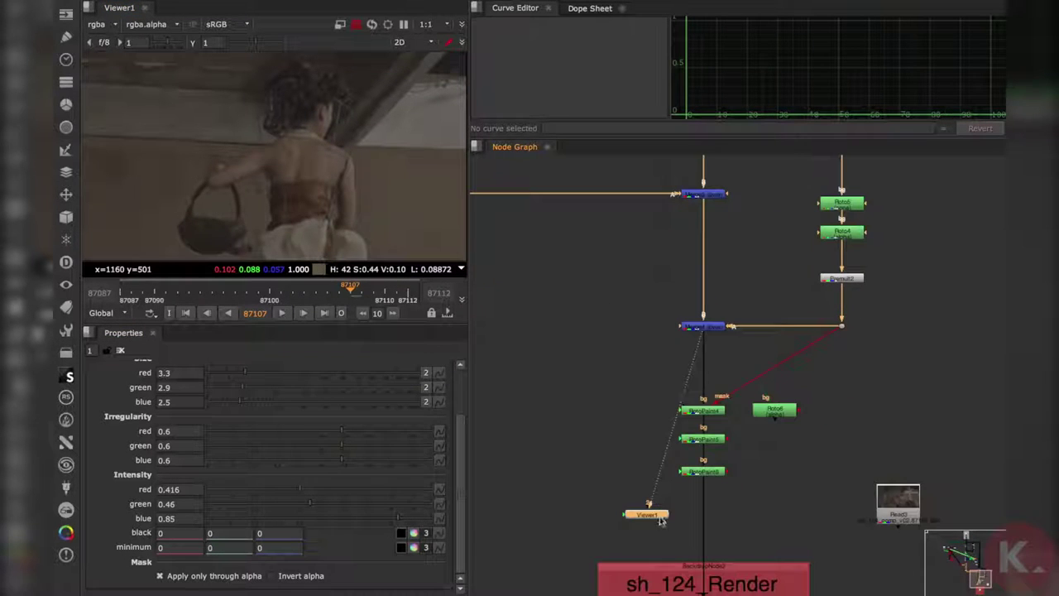
{"action": "middle_click_drag", "start_coordinate": [759, 356], "coordinate": [718, 447]}
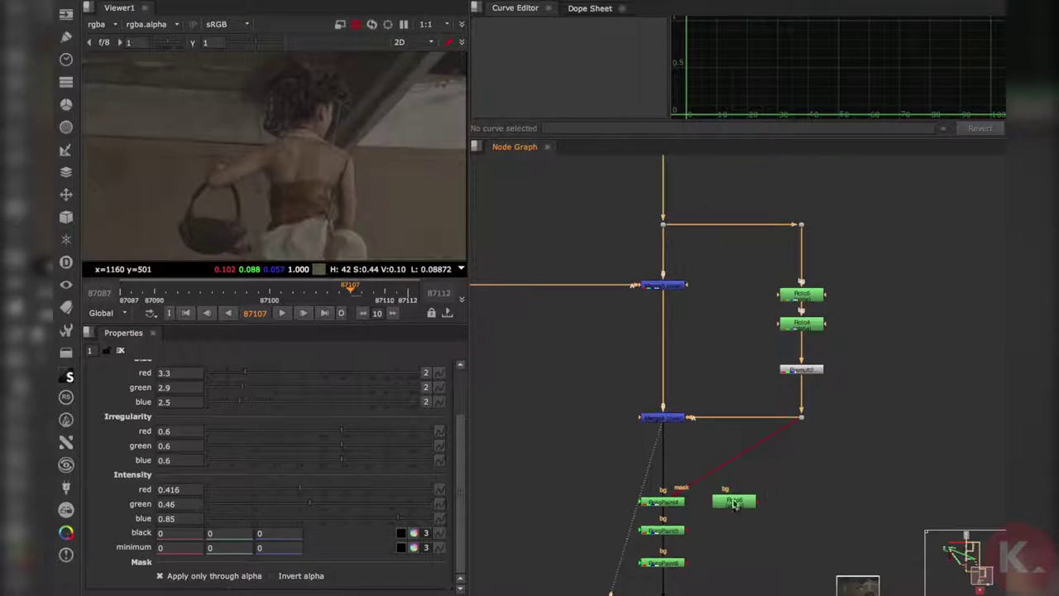
{"action": "middle_click_drag", "start_coordinate": [686, 504], "coordinate": [733, 406]}
{"action": "left_click", "coordinate": [718, 405]}
{"action": "key", "text": "1"}
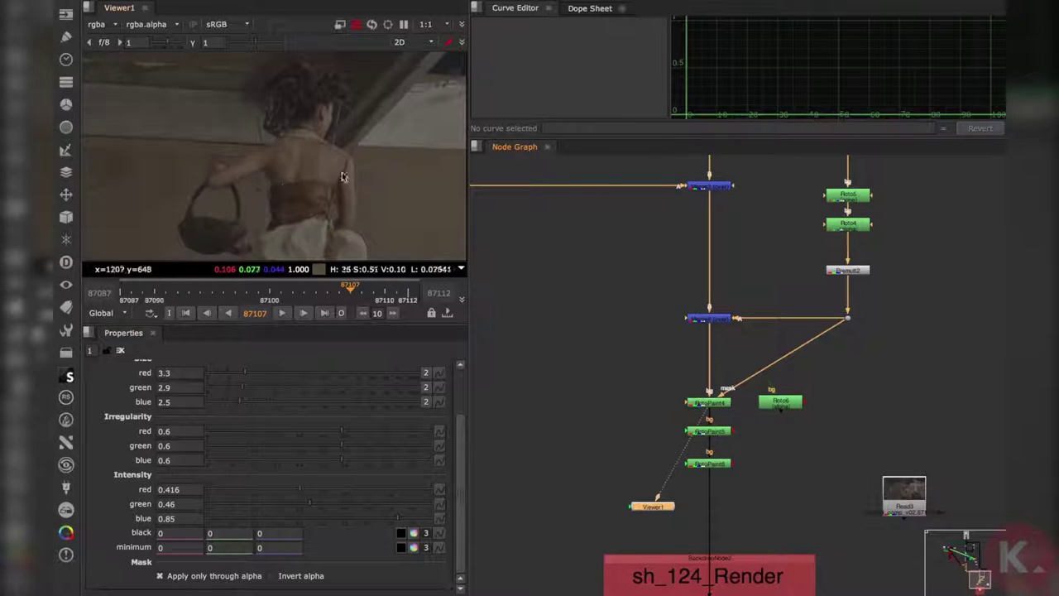
{"action": "left_click", "coordinate": [709, 431]}
{"action": "key", "text": "1"}
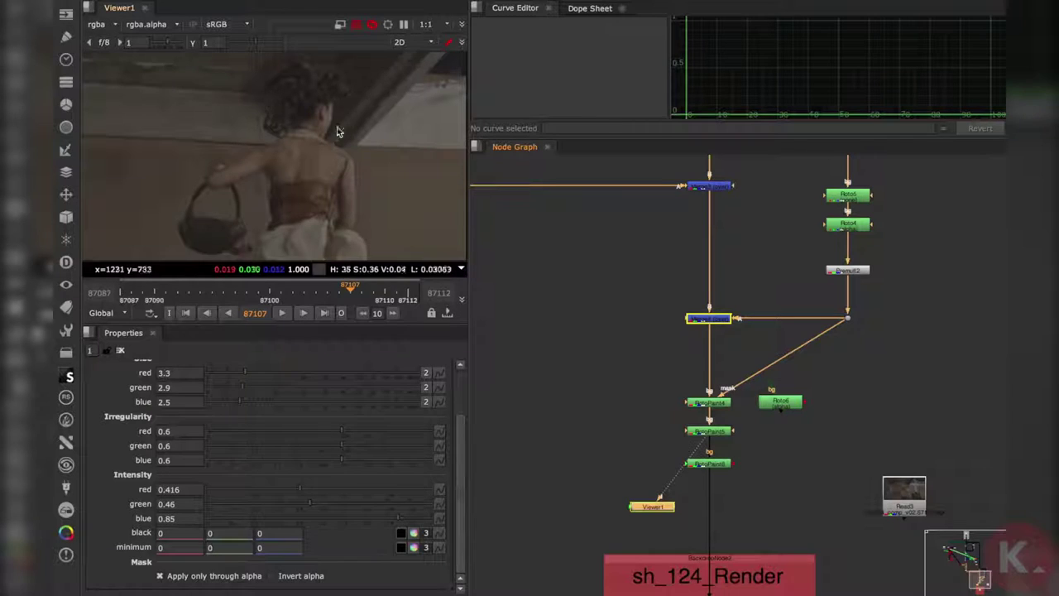
Step: View the output of RotoPaint6 and examine the painted edges around the woman's hair and neck
{"action": "middle_click_drag", "start_coordinate": [745, 498], "coordinate": [733, 364]}
{"action": "left_click", "coordinate": [704, 335]}
{"action": "key", "text": "1"}
{"action": "left_click", "coordinate": [508, 365]}
{"action": "scroll", "coordinate": [315, 211], "scroll_direction": "up", "scroll_amount": 5}
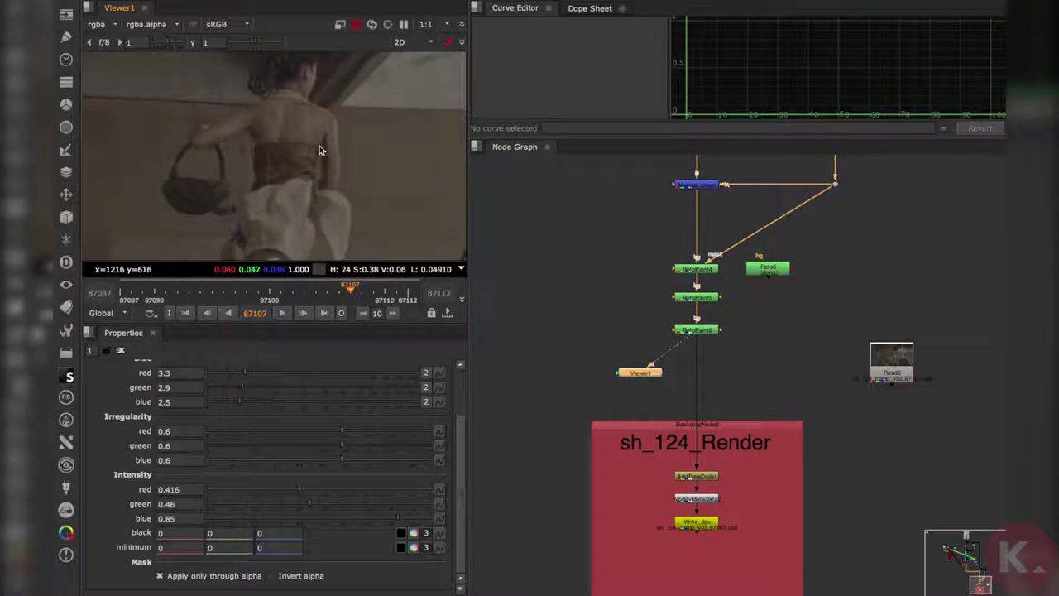
{"action": "middle_click_drag", "start_coordinate": [312, 213], "coordinate": [306, 224]}
{"action": "middle_click_drag", "start_coordinate": [348, 127], "coordinate": [402, 184]}
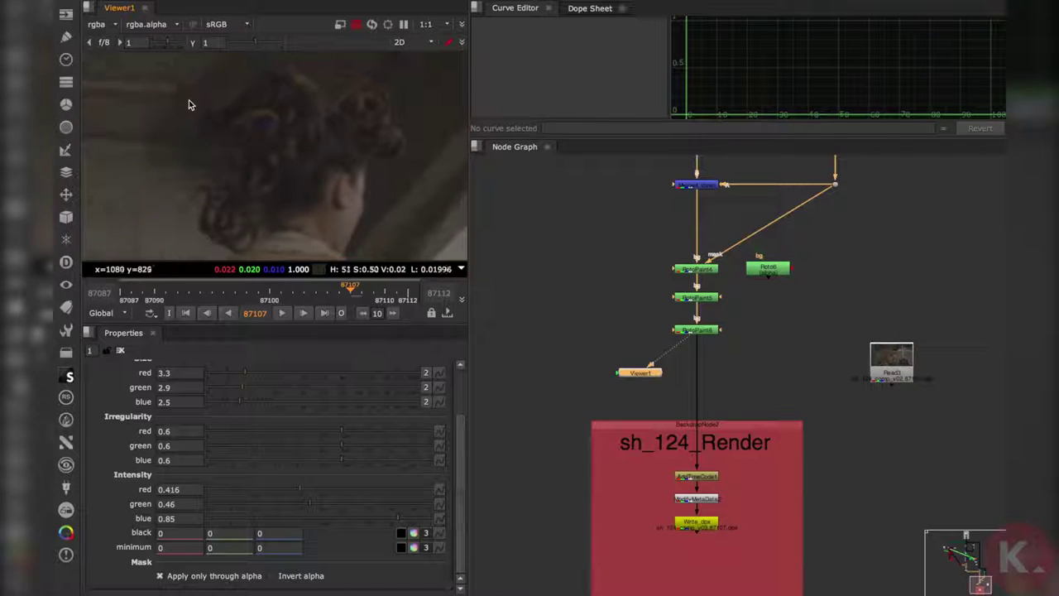
{"action": "middle_click_drag", "start_coordinate": [198, 183], "coordinate": [146, 75]}
{"action": "scroll", "coordinate": [220, 146], "scroll_direction": "down", "scroll_amount": 2}
{"action": "middle_click_drag", "start_coordinate": [220, 195], "coordinate": [240, 175]}
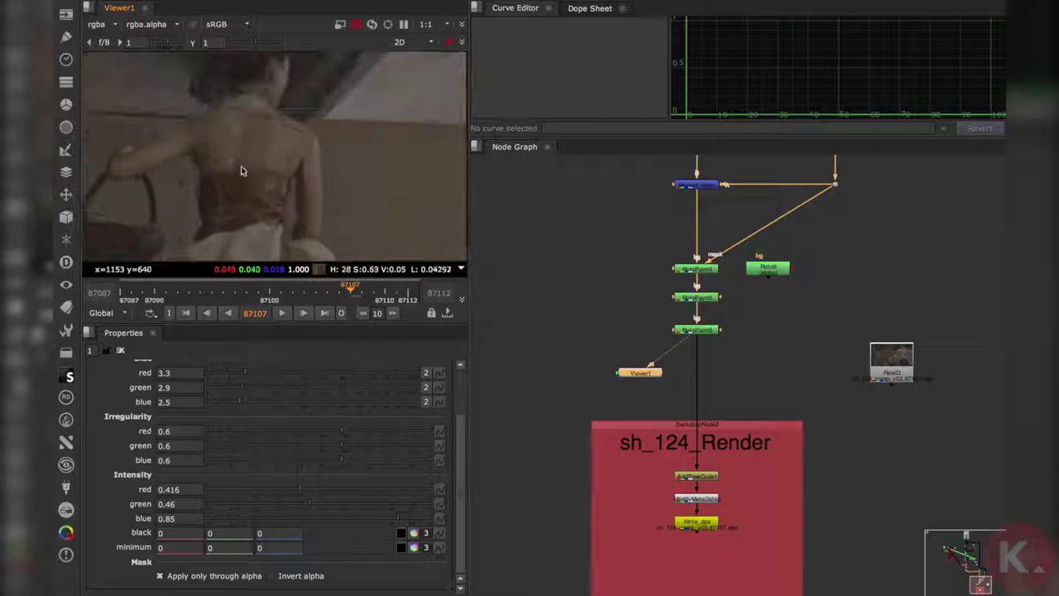
Step: Inspect the woman's back, skirt and legs in the RotoPaint6 output for leftover edge problems
{"action": "scroll", "coordinate": [253, 161], "scroll_direction": "up", "scroll_amount": 2}
{"action": "middle_click_drag", "start_coordinate": [294, 146], "coordinate": [239, 182]}
{"action": "middle_click_drag", "start_coordinate": [299, 196], "coordinate": [254, 161]}
{"action": "scroll", "coordinate": [232, 159], "scroll_direction": "down", "scroll_amount": 2}
{"action": "scroll", "coordinate": [232, 159], "scroll_direction": "up", "scroll_amount": 2}
{"action": "scroll", "coordinate": [253, 161], "scroll_direction": "down", "scroll_amount": 3}
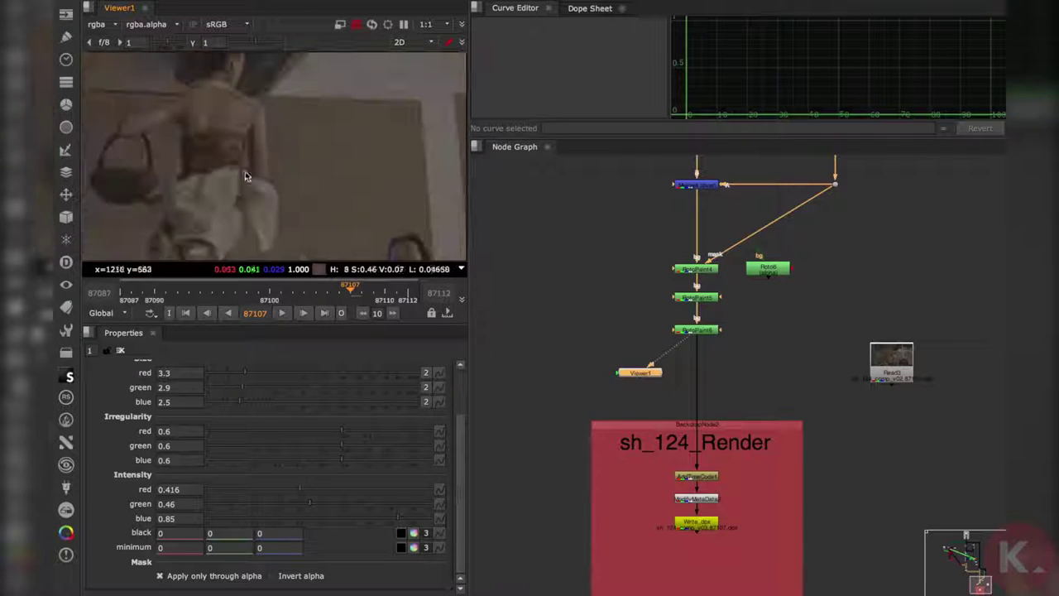
{"action": "middle_click_drag", "start_coordinate": [217, 240], "coordinate": [245, 168]}
{"action": "middle_click_drag", "start_coordinate": [235, 211], "coordinate": [274, 120]}
{"action": "middle_click_drag", "start_coordinate": [336, 221], "coordinate": [283, 130]}
{"action": "scroll", "coordinate": [285, 131], "scroll_direction": "down", "scroll_amount": 3}
{"action": "mouse_move", "coordinate": [314, 161]}
{"action": "middle_mouse_down"}
{"action": "mouse_move", "coordinate": [320, 114]}
{"action": "mouse_move", "coordinate": [277, 163]}
{"action": "middle_mouse_up"}
{"action": "middle_click_drag", "start_coordinate": [239, 103], "coordinate": [257, 168]}
{"action": "scroll", "coordinate": [258, 169], "scroll_direction": "up", "scroll_amount": 3}
Step: Check the woman's arm and basket, and enlarge the viewer to inspect the RotoPaint6 result at full-window size
{"action": "middle_click_drag", "start_coordinate": [176, 129], "coordinate": [267, 173]}
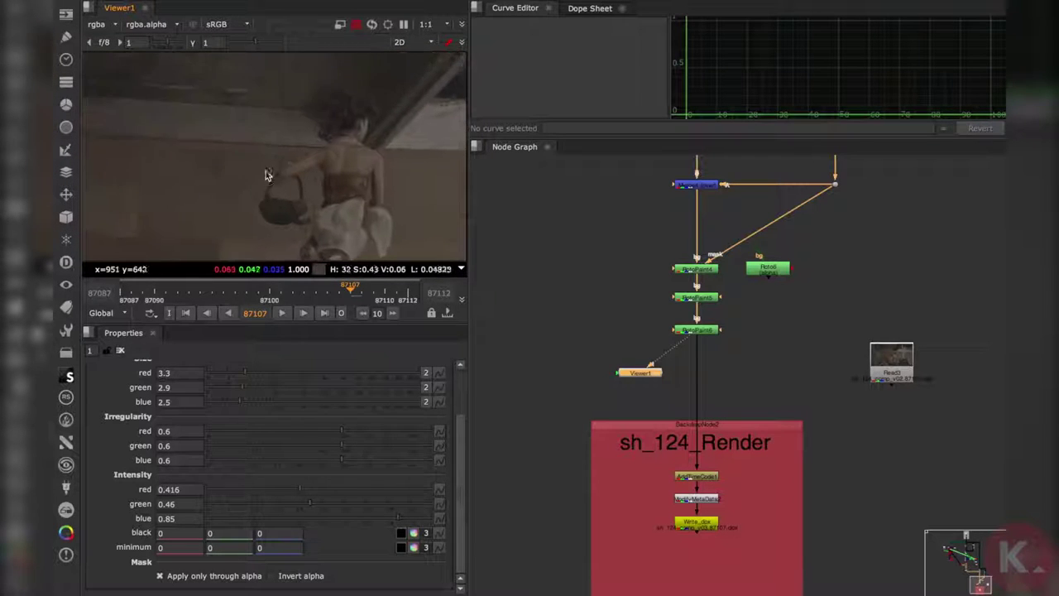
{"action": "middle_click_drag", "start_coordinate": [348, 251], "coordinate": [329, 163]}
{"action": "scroll", "coordinate": [319, 161], "scroll_direction": "down", "scroll_amount": 2}
{"action": "scroll", "coordinate": [318, 160], "scroll_direction": "up", "scroll_amount": 2}
{"action": "scroll", "coordinate": [276, 182], "scroll_direction": "down", "scroll_amount": 2}
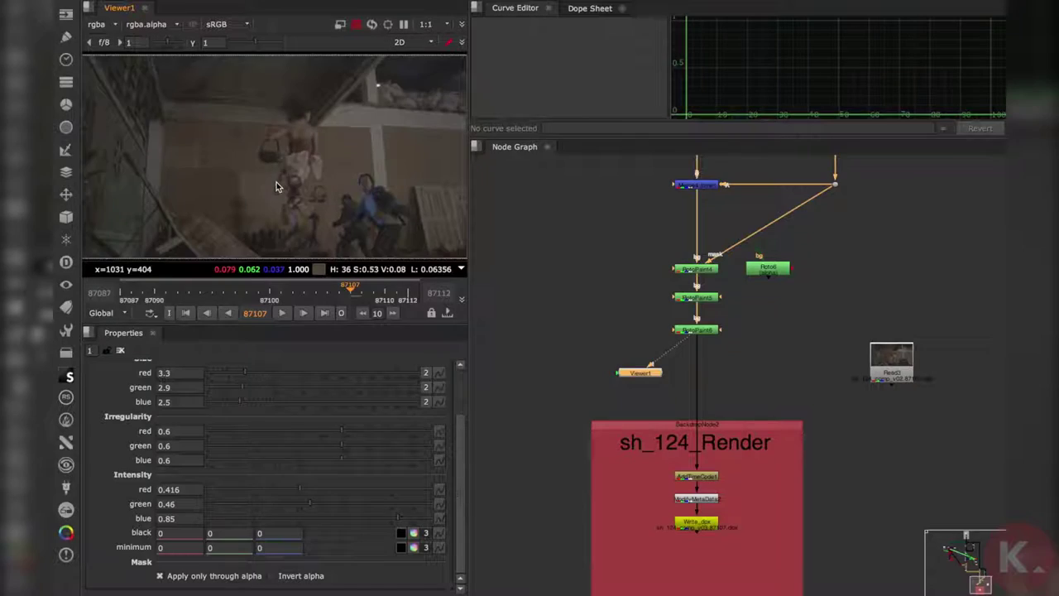
{"action": "key", "text": "space"}
{"action": "scroll", "coordinate": [514, 365], "scroll_direction": "up", "scroll_amount": 3}
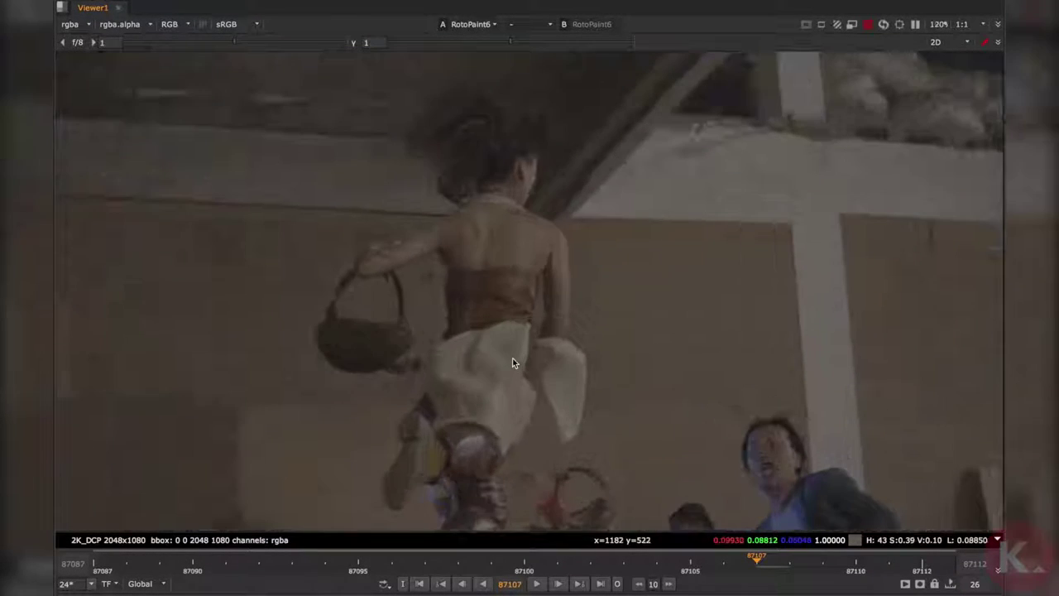
Step: Return to the node graph and view the AddTimeCode1 output in the sh_124_Render backdrop
{"action": "scroll", "coordinate": [480, 368], "scroll_direction": "down", "scroll_amount": 3}
{"action": "key", "text": "space"}
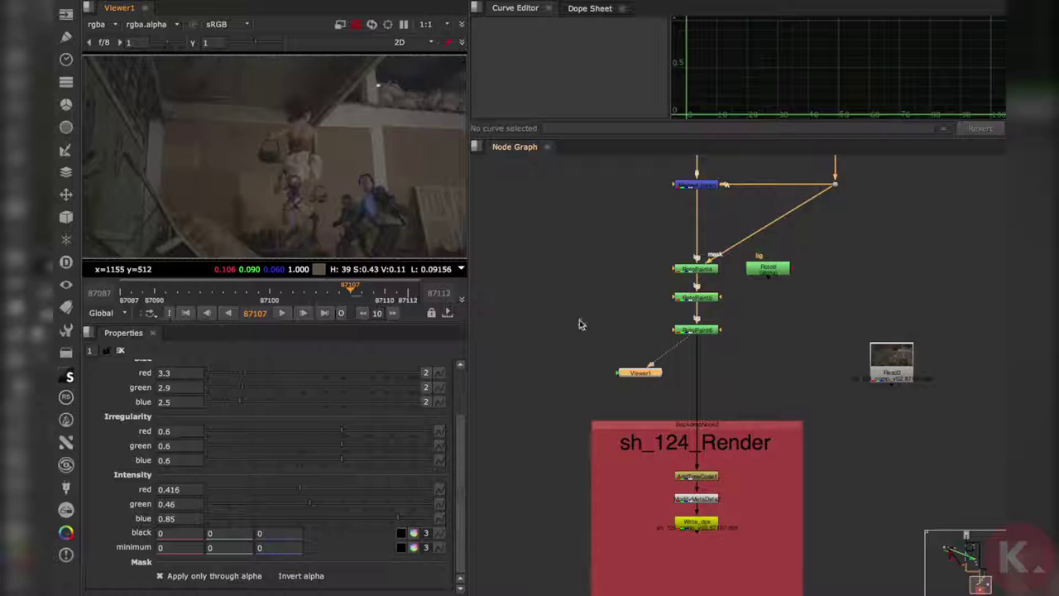
{"action": "middle_click_drag", "start_coordinate": [745, 464], "coordinate": [733, 416]}
{"action": "left_click", "coordinate": [704, 431]}
{"action": "key", "text": "1"}
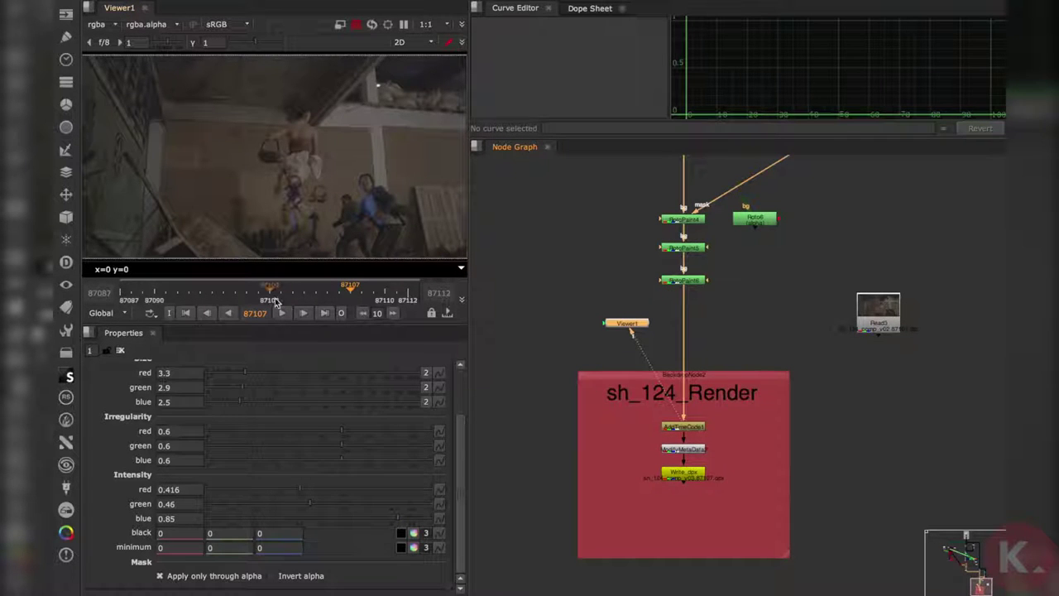
Step: Load the rendered comp from Read3 into the viewer and play it back
{"action": "middle_click_drag", "start_coordinate": [907, 330], "coordinate": [784, 360]}
{"action": "left_click", "coordinate": [764, 352]}
{"action": "key", "text": "1"}
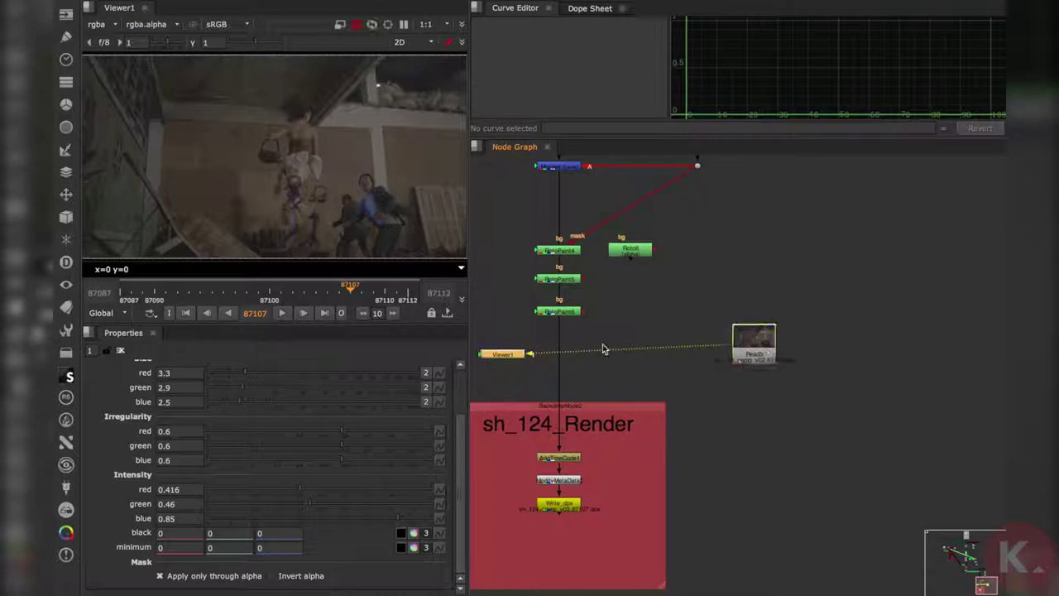
{"action": "left_click", "coordinate": [283, 316]}
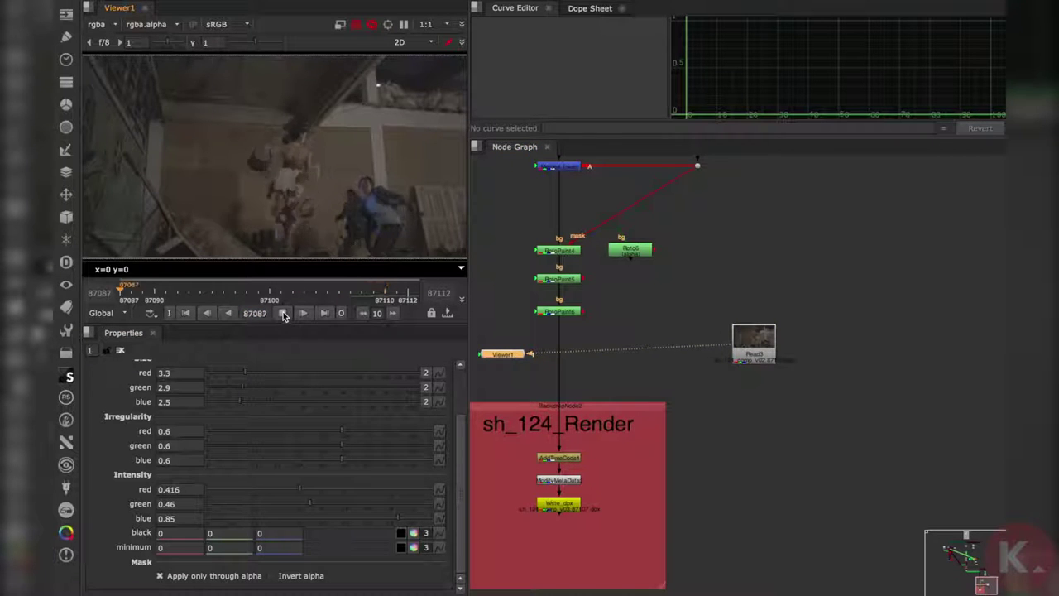
Step: Enlarge the viewer and set up a wipe comparing the sh_124 FrameRange plate with the Read3 render
{"action": "scroll", "coordinate": [759, 319], "scroll_direction": "down", "scroll_amount": 6}
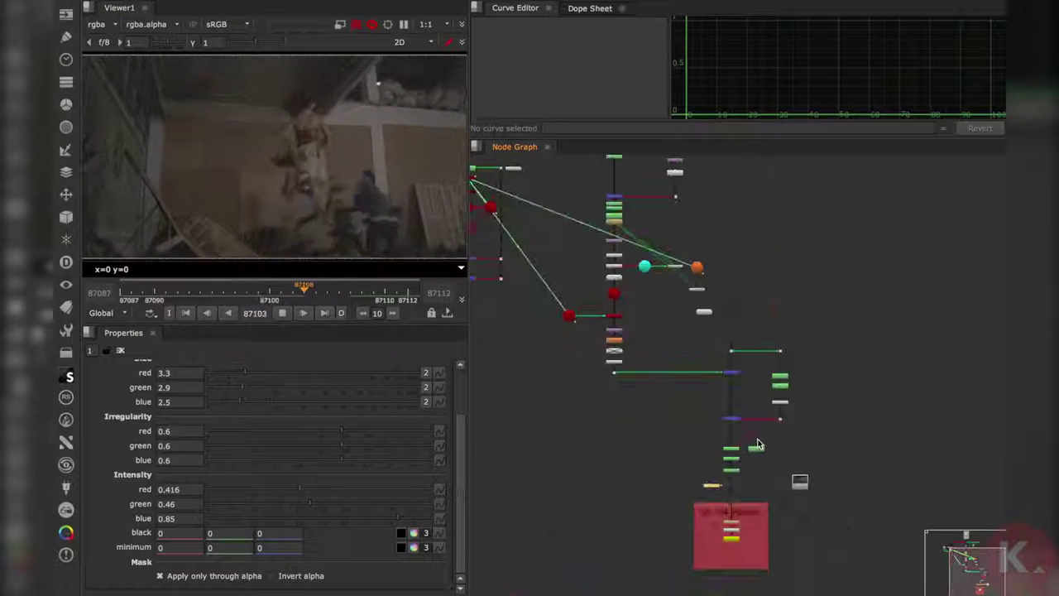
{"action": "middle_click_drag", "start_coordinate": [671, 224], "coordinate": [681, 399]}
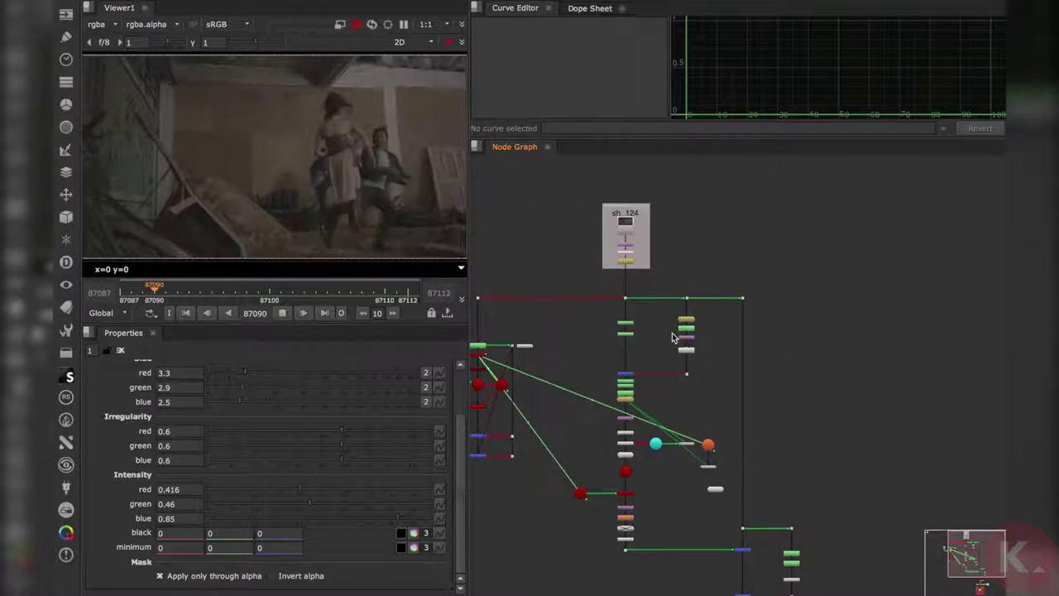
{"action": "scroll", "coordinate": [622, 225], "scroll_direction": "up", "scroll_amount": 5}
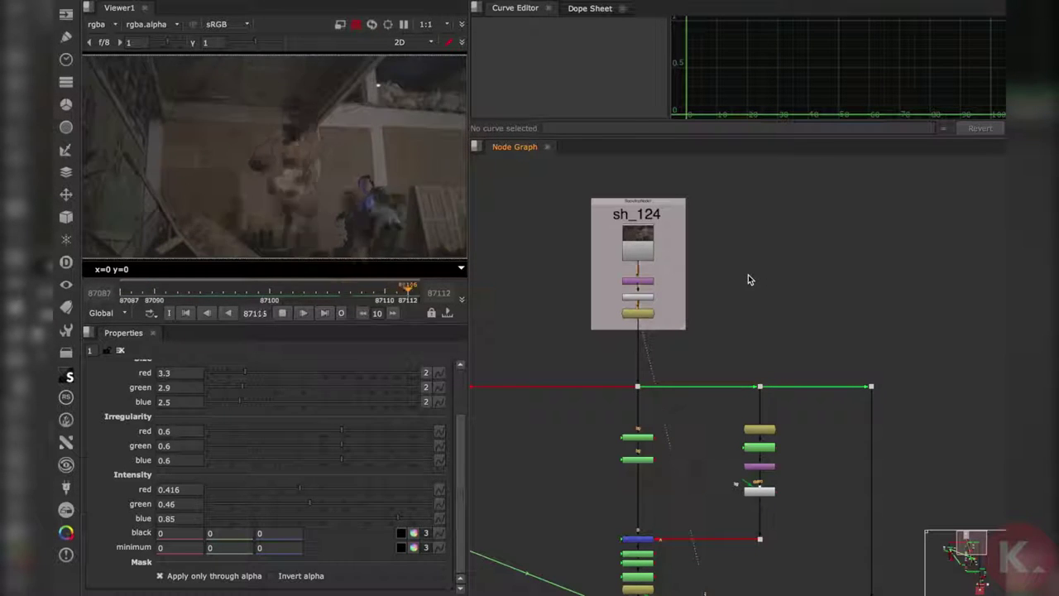
{"action": "key", "text": "space"}
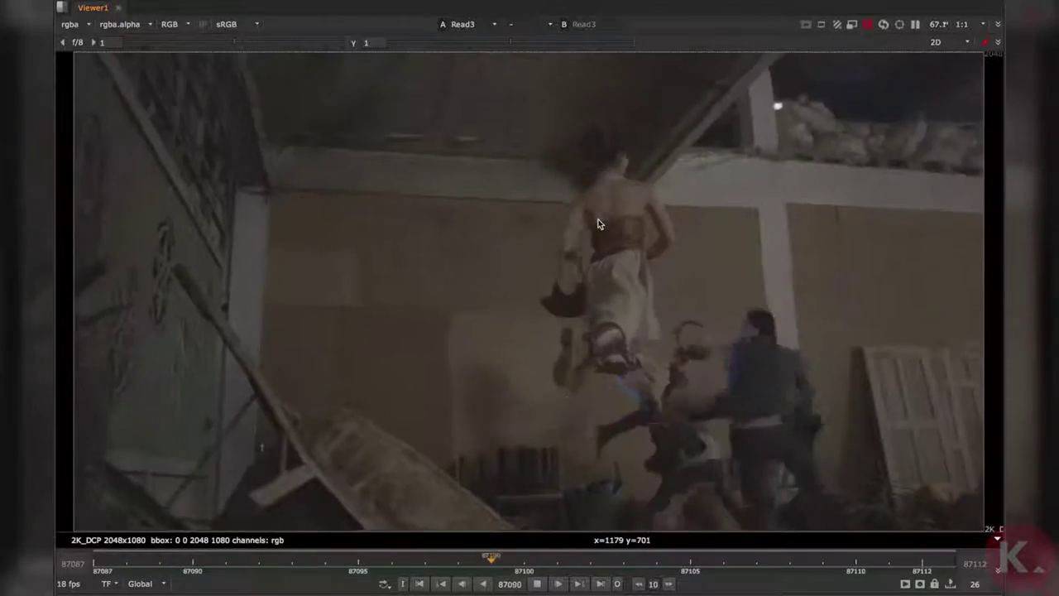
{"action": "key", "text": "w"}
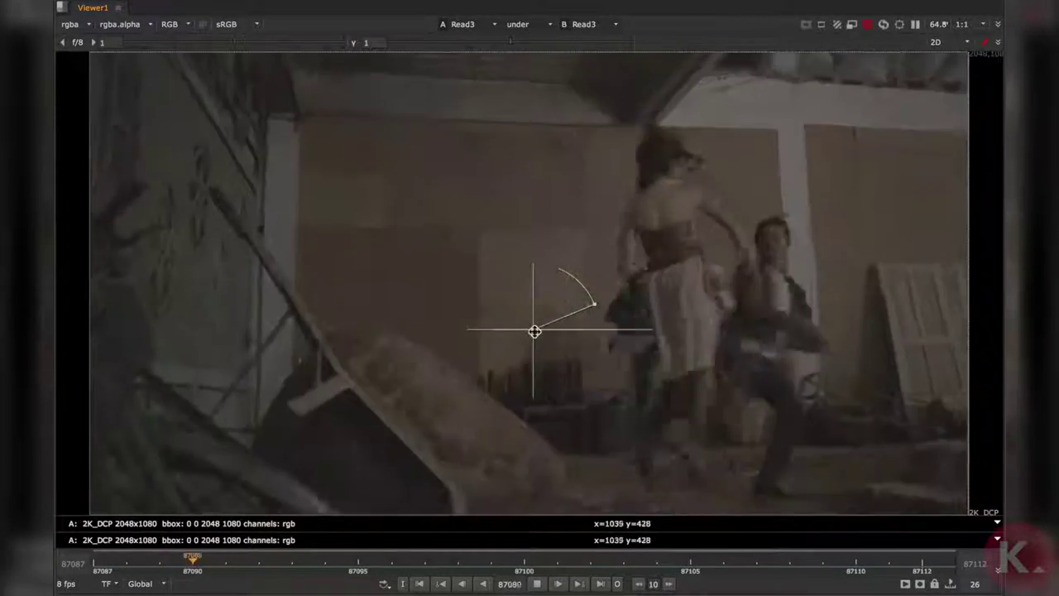
{"action": "left_click_drag", "start_coordinate": [534, 330], "coordinate": [551, 331]}
{"action": "key", "text": "2"}
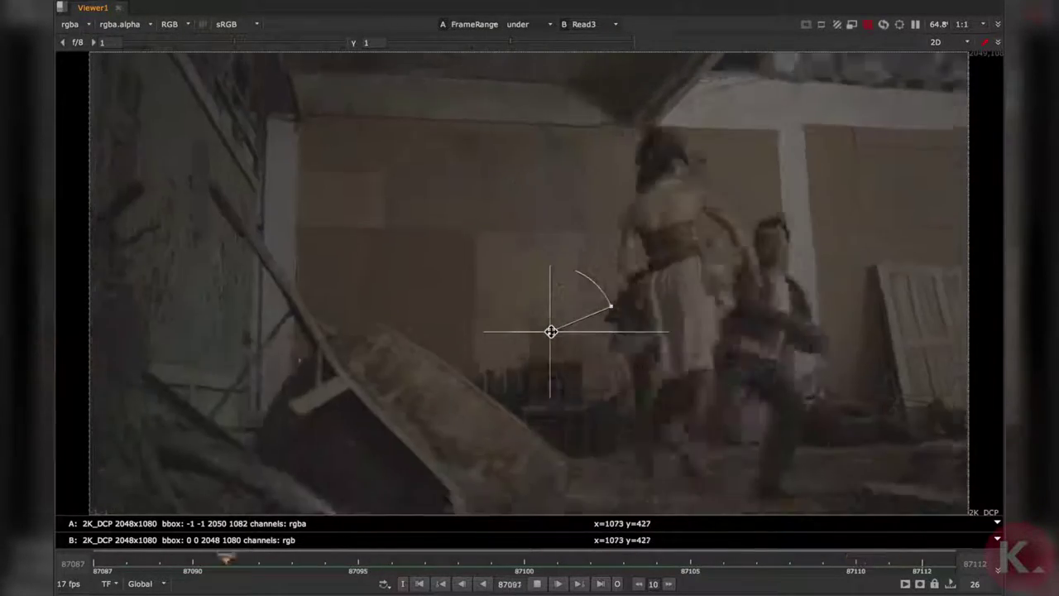
Step: Sweep the wipe across the frame to compare the original wires with the render, and stop playback
{"action": "left_click_drag", "start_coordinate": [553, 331], "coordinate": [803, 366]}
{"action": "left_click", "coordinate": [553, 583]}
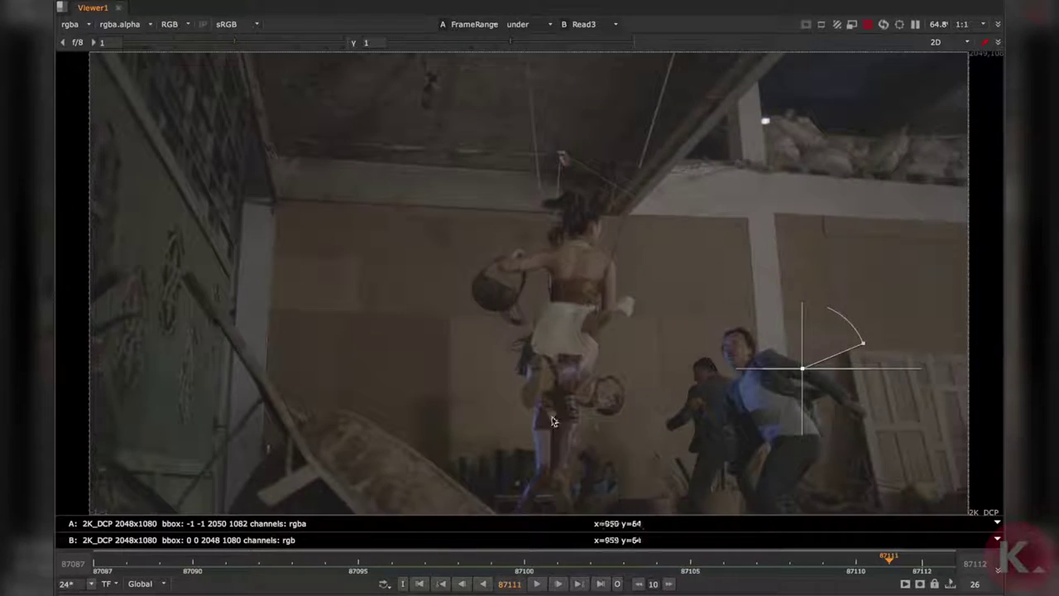
{"action": "key", "text": "space"}
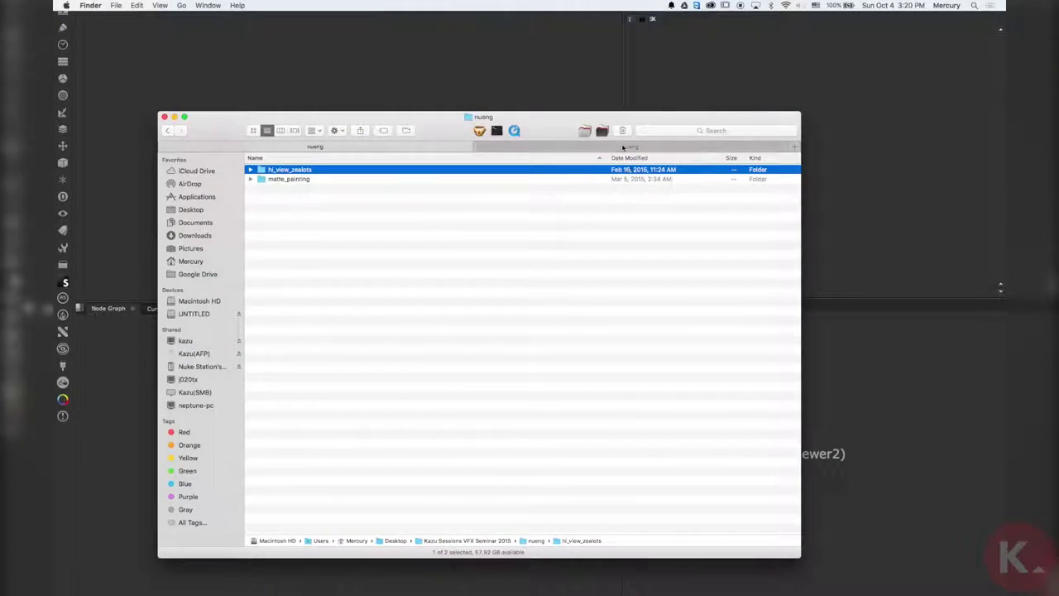
Step: In Finder, go to the network project folder nueng and open the nuke folder inside building_set_extension
{"action": "left_click", "coordinate": [617, 145]}
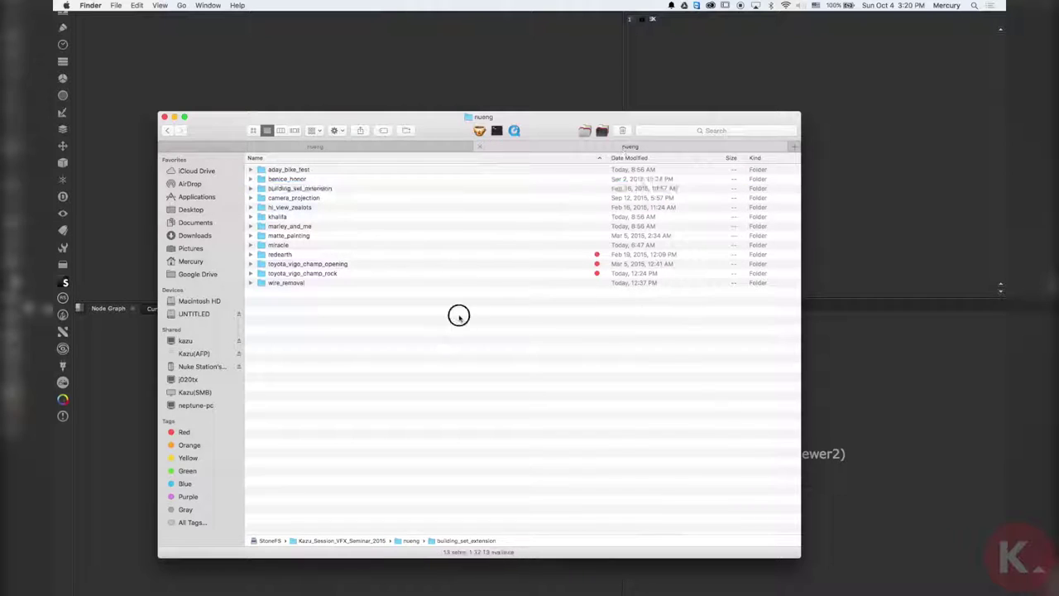
{"action": "left_click", "coordinate": [326, 264]}
{"action": "left_click", "coordinate": [323, 246]}
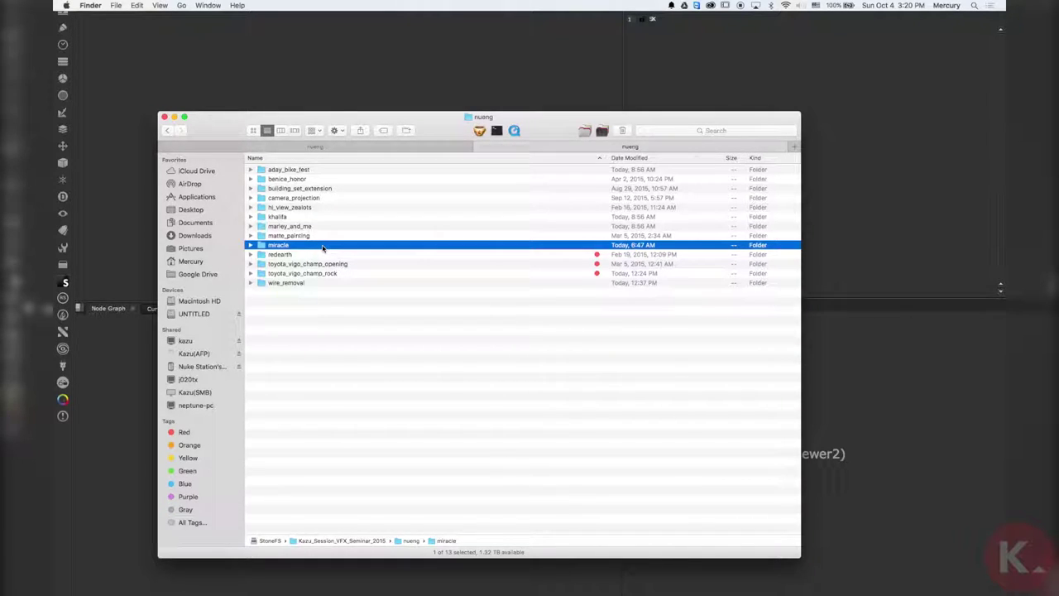
{"action": "left_click", "coordinate": [405, 210]}
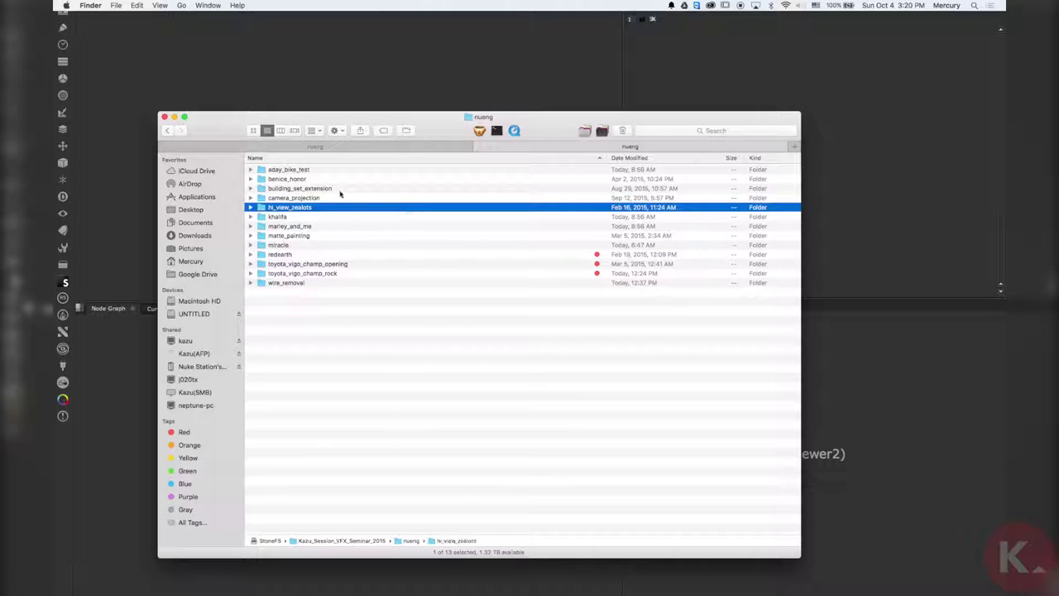
{"action": "double_click", "coordinate": [351, 190]}
{"action": "left_click", "coordinate": [343, 190]}
{"action": "left_click", "coordinate": [329, 200]}
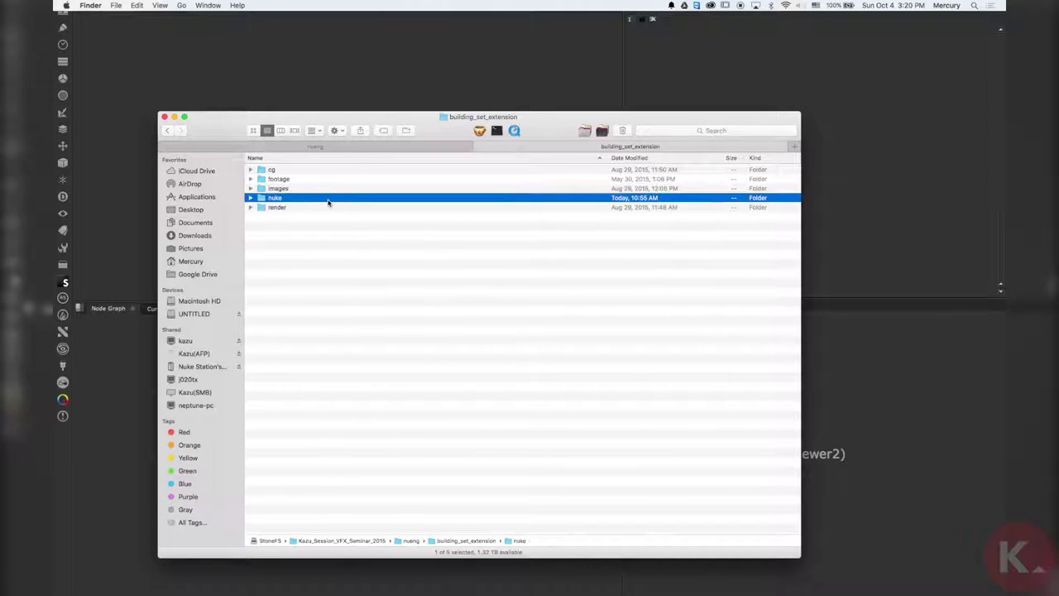
{"action": "double_click", "coordinate": [328, 200]}
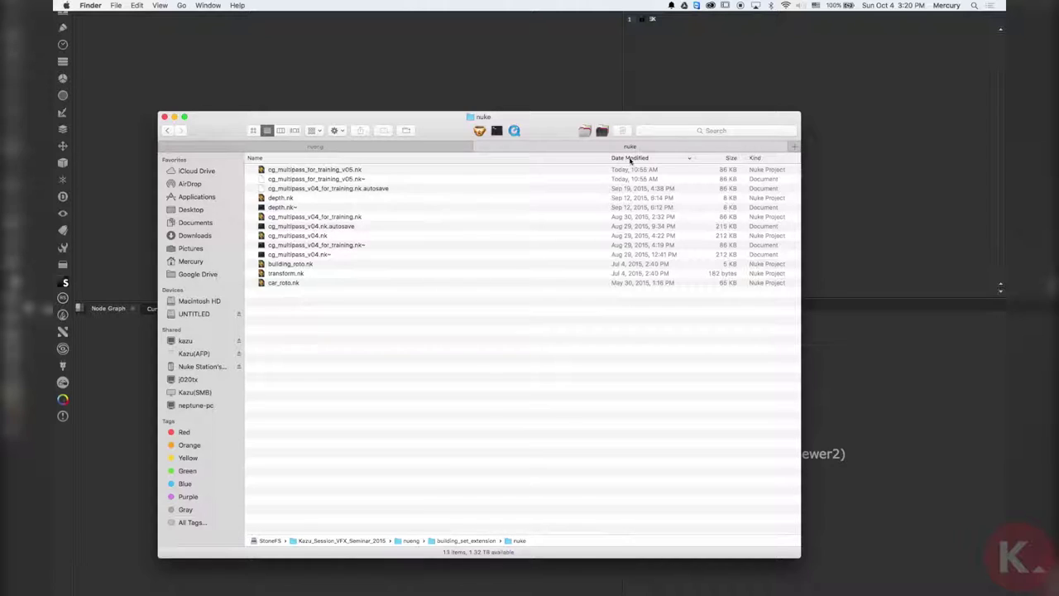
Step: Narrow the file name column and open cg_multipass_for_training_v05.nk with NukeX9.0v7
{"action": "left_click_drag", "start_coordinate": [604, 159], "coordinate": [515, 160]}
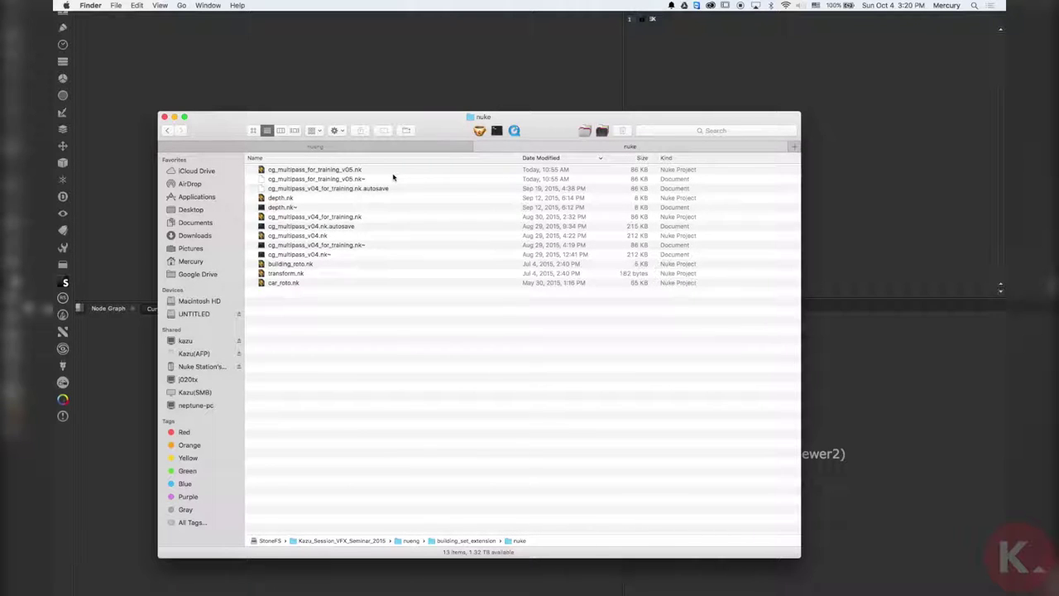
{"action": "right_click", "coordinate": [329, 171]}
{"action": "mouse_move", "coordinate": [358, 184]}
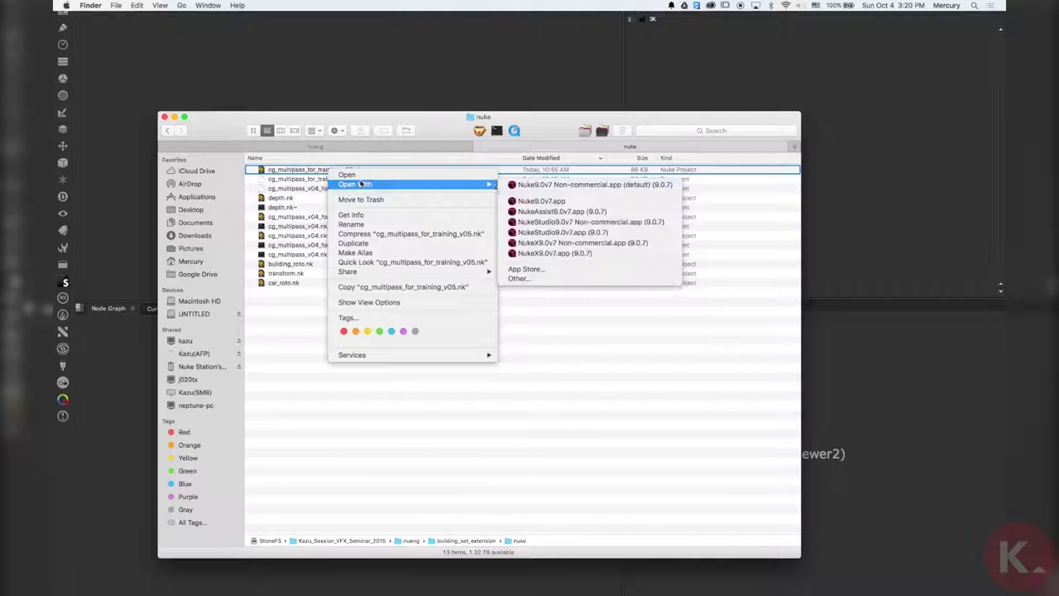
{"action": "left_click", "coordinate": [540, 253]}
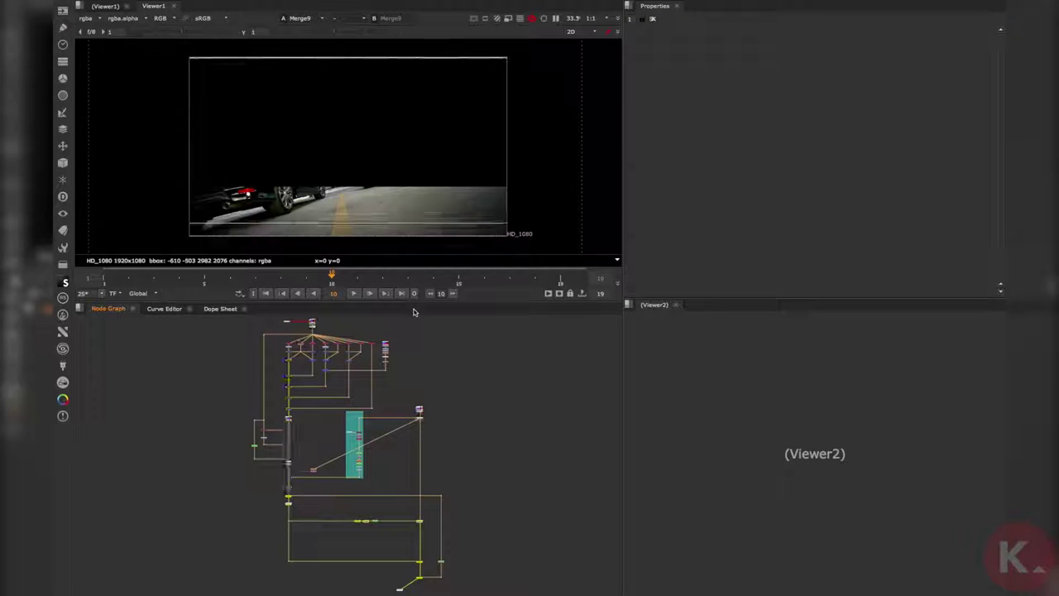
Step: Examine the script's node layout around Read1, the LayerContactSheet, Unpremult1 and the branches splitting off below them
{"action": "middle_click_drag", "start_coordinate": [361, 365], "coordinate": [407, 382]}
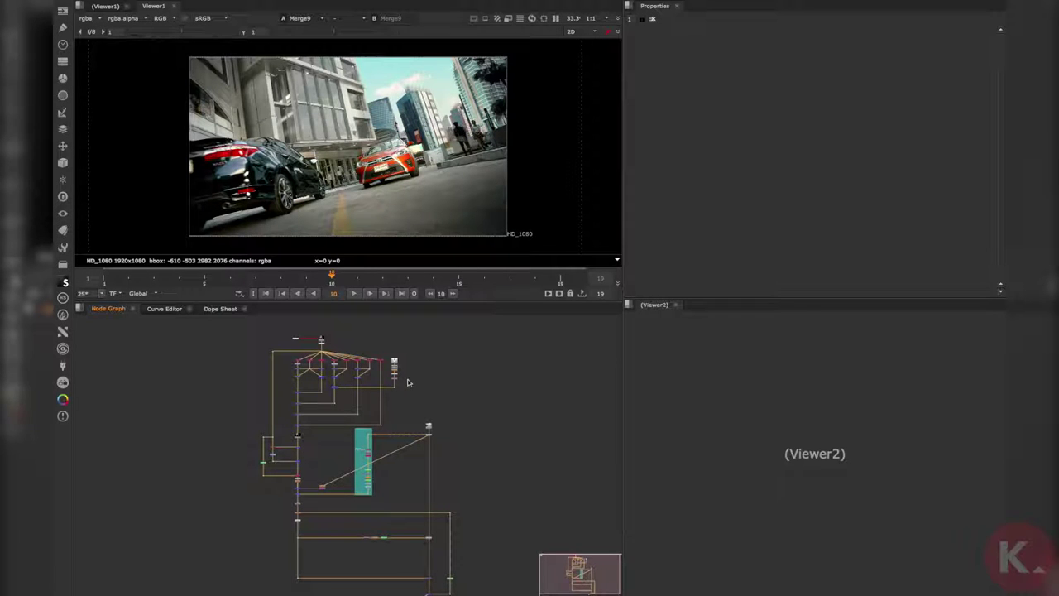
{"action": "scroll", "coordinate": [318, 356], "scroll_direction": "up", "scroll_amount": 8}
{"action": "left_click_drag", "start_coordinate": [114, 396], "coordinate": [217, 397]}
{"action": "left_click", "coordinate": [235, 433]}
{"action": "scroll", "coordinate": [236, 426], "scroll_direction": "down", "scroll_amount": 5}
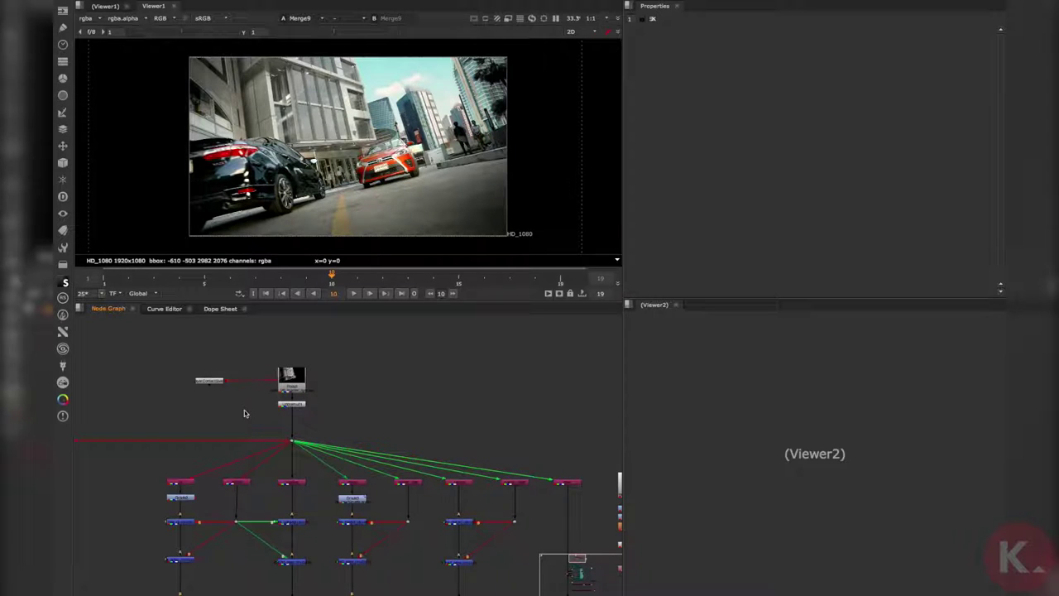
{"action": "scroll", "coordinate": [331, 393], "scroll_direction": "up", "scroll_amount": 4}
{"action": "middle_click_drag", "start_coordinate": [331, 393], "coordinate": [404, 422]}
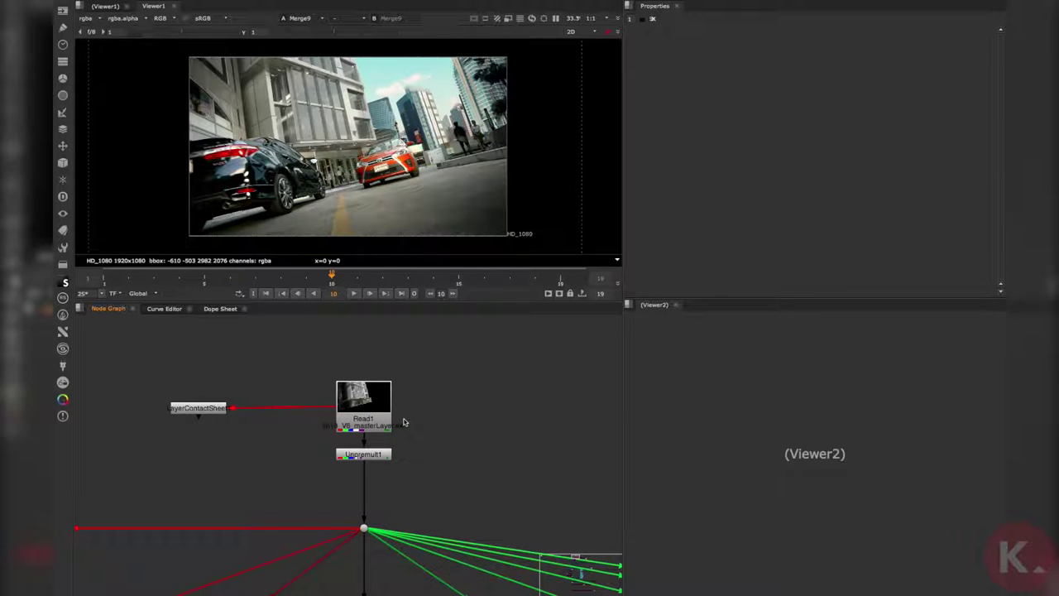
{"action": "scroll", "coordinate": [380, 402], "scroll_direction": "down", "scroll_amount": 6}
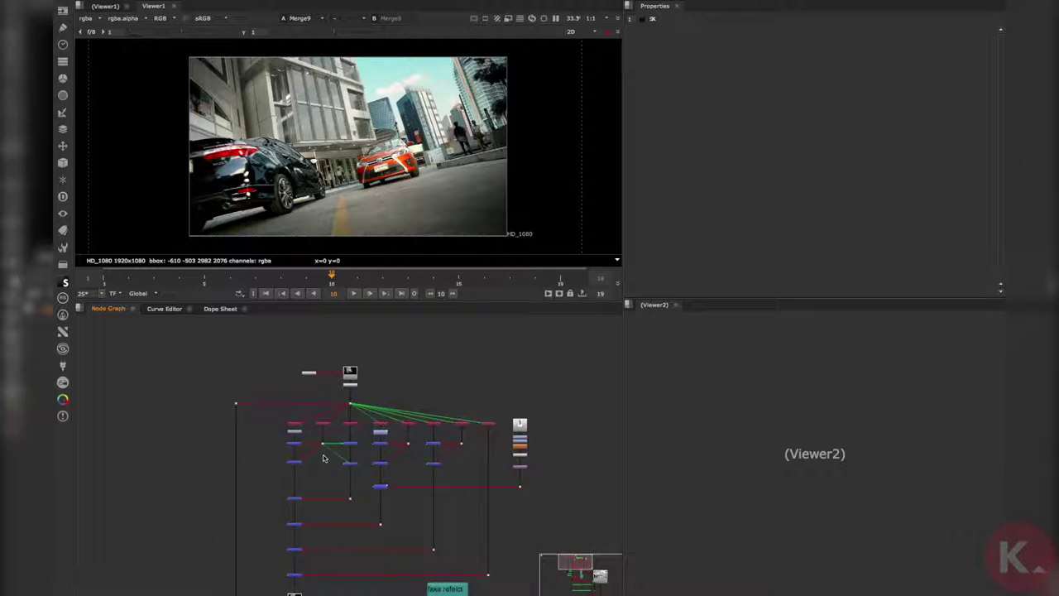
Step: View the Read1 building render and inspect the pass branches beneath it
{"action": "scroll", "coordinate": [384, 371], "scroll_direction": "up", "scroll_amount": 5}
{"action": "left_click", "coordinate": [419, 325]}
{"action": "key", "text": "1"}
{"action": "middle_click_drag", "start_coordinate": [461, 346], "coordinate": [430, 401]}
{"action": "left_click", "coordinate": [429, 412]}
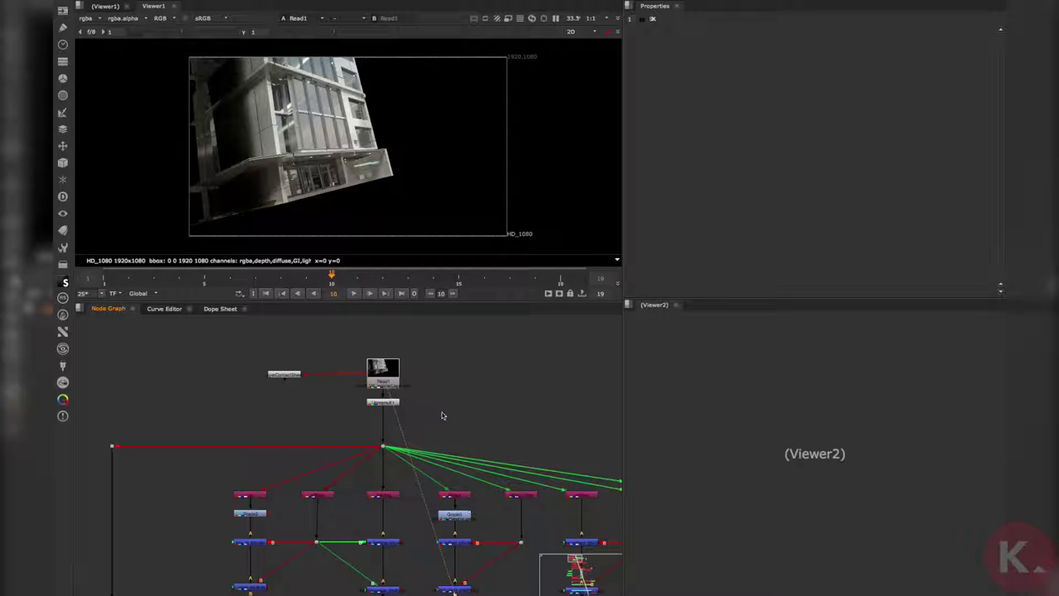
{"action": "scroll", "coordinate": [321, 438], "scroll_direction": "down", "scroll_amount": 6}
{"action": "middle_click_drag", "start_coordinate": [323, 456], "coordinate": [342, 443]}
{"action": "scroll", "coordinate": [338, 442], "scroll_direction": "up", "scroll_amount": 5}
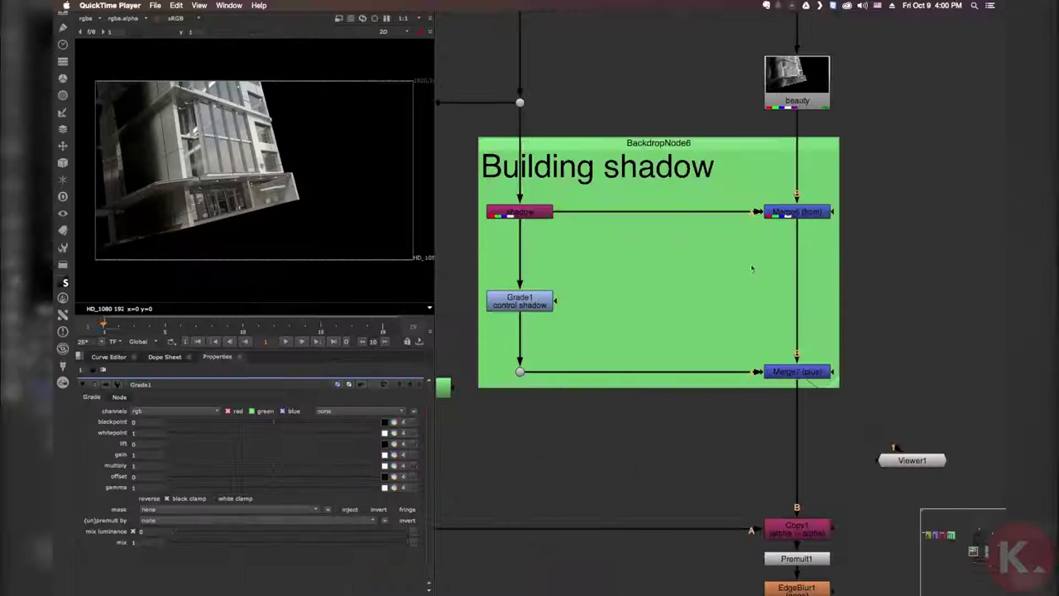
Step: View the beauty render and the shadow Shuffle output in the Building shadow backdrop, and open the Shuffle's properties
{"action": "mouse_move", "coordinate": [738, 274]}
{"action": "middle_mouse_down"}
{"action": "mouse_move", "coordinate": [751, 279]}
{"action": "mouse_move", "coordinate": [742, 278]}
{"action": "middle_mouse_up"}
{"action": "left_click", "coordinate": [818, 124]}
{"action": "key", "text": "1"}
{"action": "middle_click_drag", "start_coordinate": [624, 193], "coordinate": [651, 195]}
{"action": "left_click", "coordinate": [564, 235]}
{"action": "key", "text": "1"}
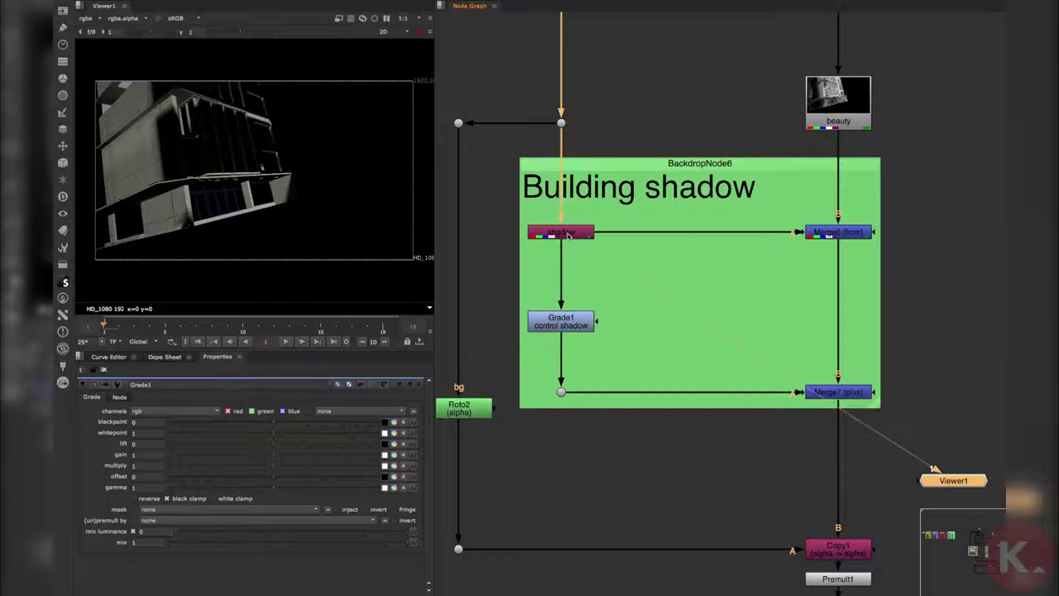
{"action": "double_click", "coordinate": [561, 233]}
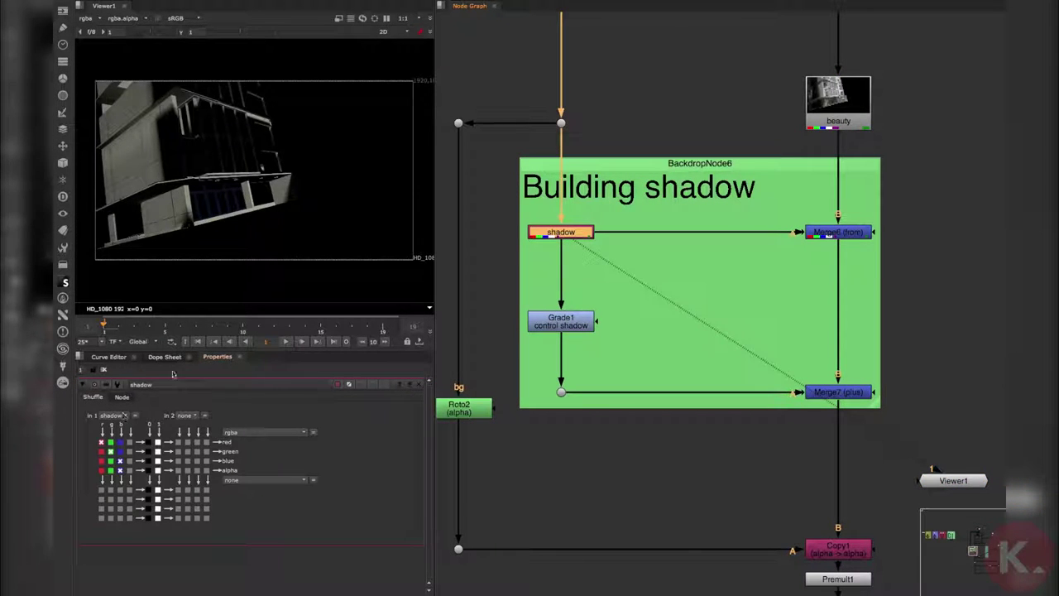
Step: Display the shadow layer in the viewer to compare it with the shadow Shuffle, and restore the viewer to rgba
{"action": "left_click", "coordinate": [90, 18]}
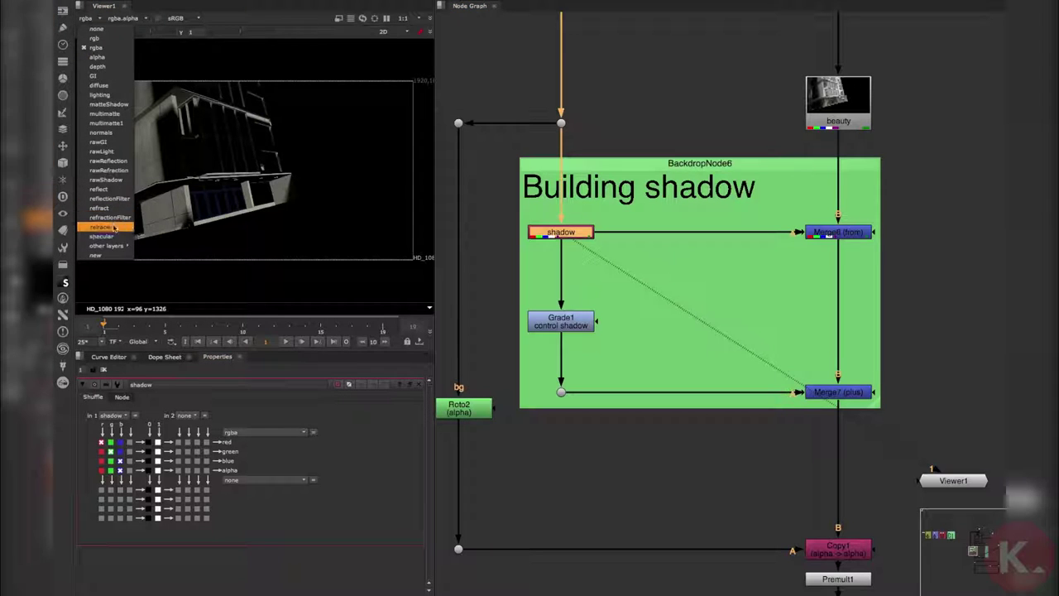
{"action": "left_click", "coordinate": [100, 226]}
{"action": "left_click_drag", "start_coordinate": [530, 98], "coordinate": [599, 159]}
{"action": "key", "text": "1"}
{"action": "left_click", "coordinate": [546, 234]}
{"action": "key", "text": "1"}
{"action": "left_click", "coordinate": [91, 17]}
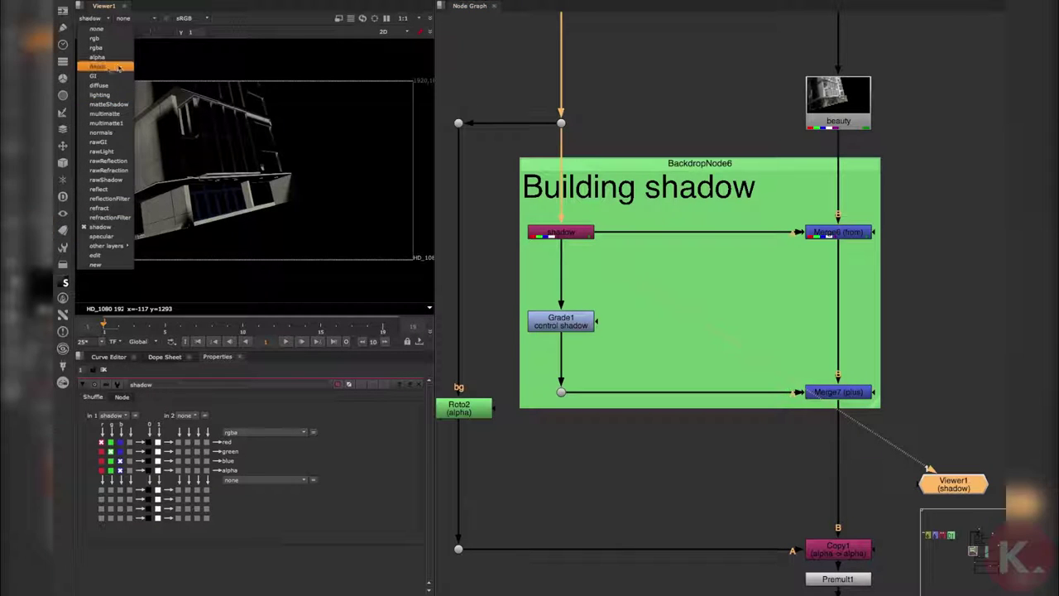
{"action": "left_click", "coordinate": [98, 40]}
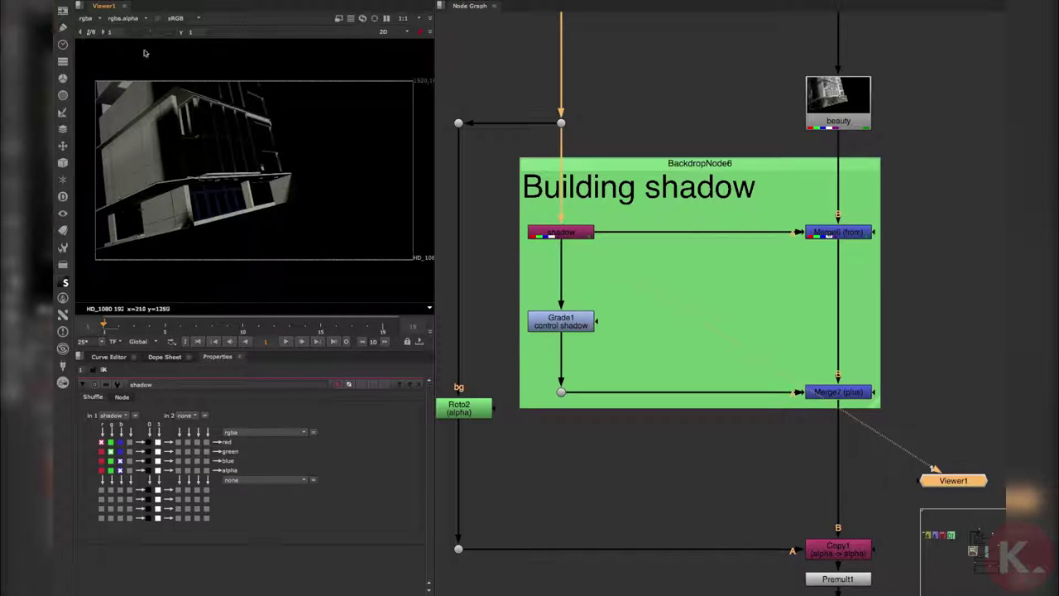
Step: View the Merge6 output and check its from operation, which subtracts the shadow pass from the beauty
{"action": "left_click", "coordinate": [851, 232]}
{"action": "key", "text": "1"}
{"action": "double_click", "coordinate": [848, 234]}
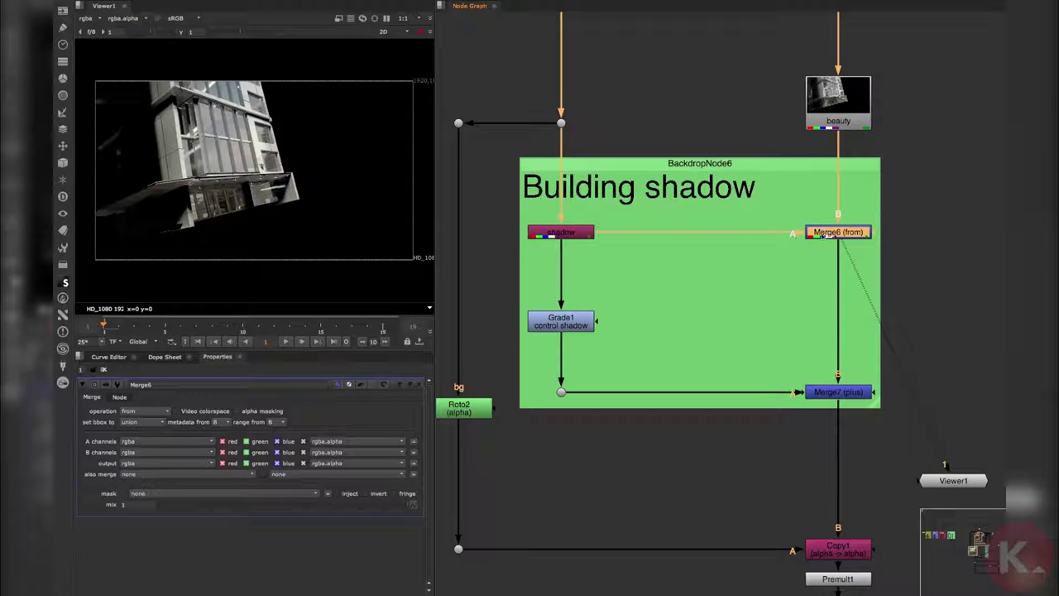
{"action": "left_click", "coordinate": [143, 411]}
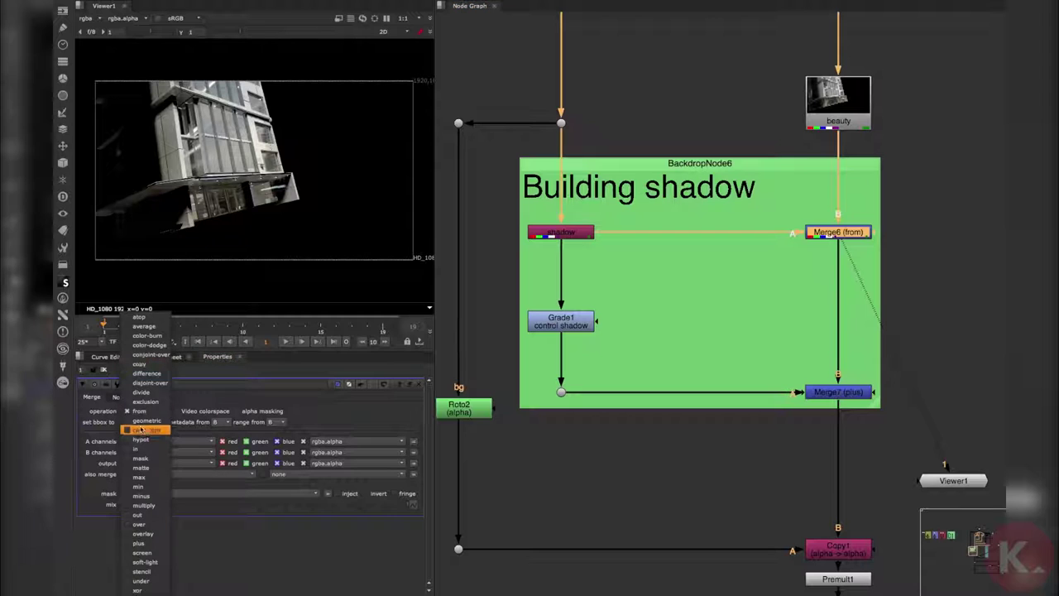
{"action": "left_click", "coordinate": [141, 411]}
{"action": "left_click", "coordinate": [726, 272]}
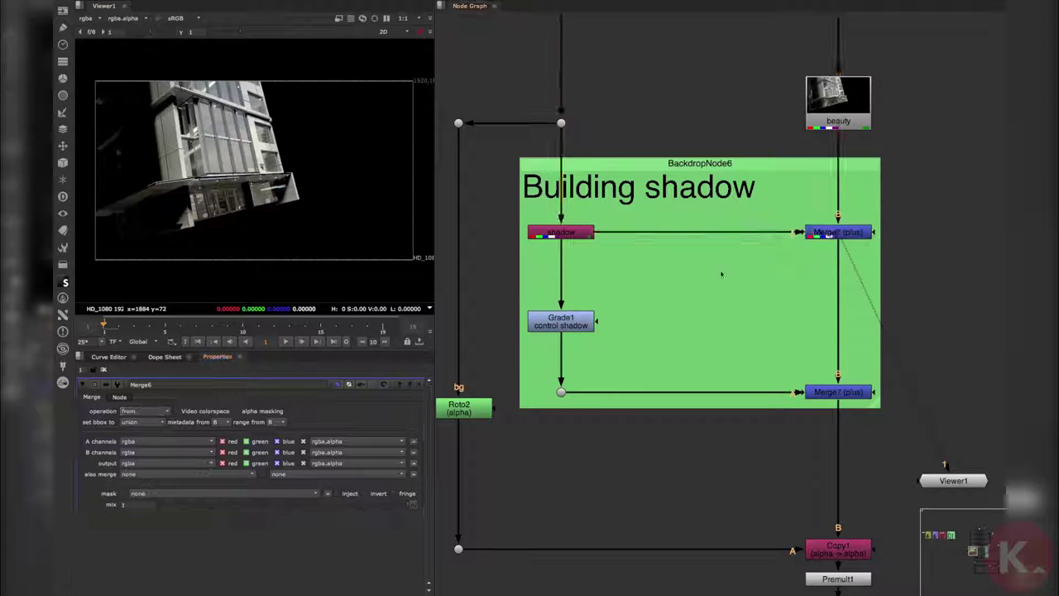
Step: View the Merge7 output, where the graded shadow pass is added back to the beauty
{"action": "scroll", "coordinate": [751, 296], "scroll_direction": "down", "scroll_amount": 2}
{"action": "left_click", "coordinate": [838, 372]}
{"action": "key", "text": "1"}
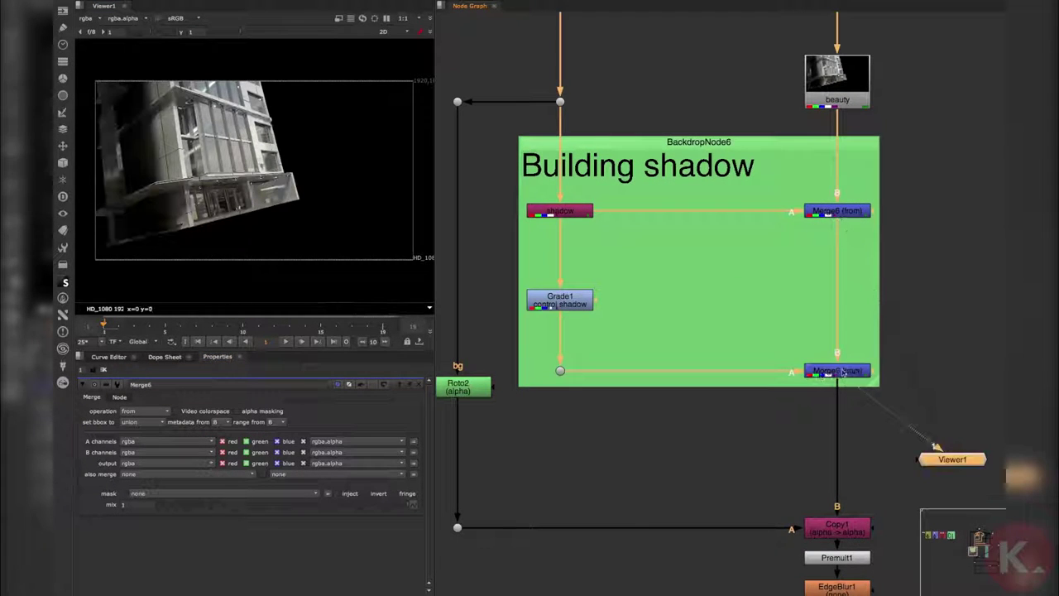
Step: Open Merge7's properties and check its plus operation against the shadow Shuffle branch
{"action": "left_click", "coordinate": [840, 372]}
{"action": "double_click", "coordinate": [832, 373]}
{"action": "left_click", "coordinate": [560, 210]}
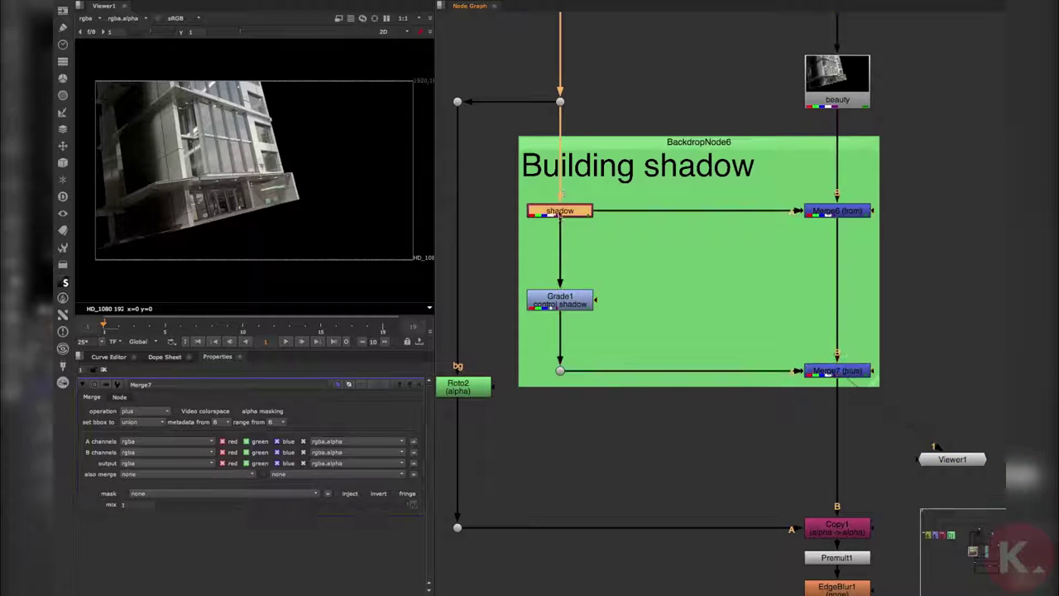
{"action": "left_click", "coordinate": [840, 372]}
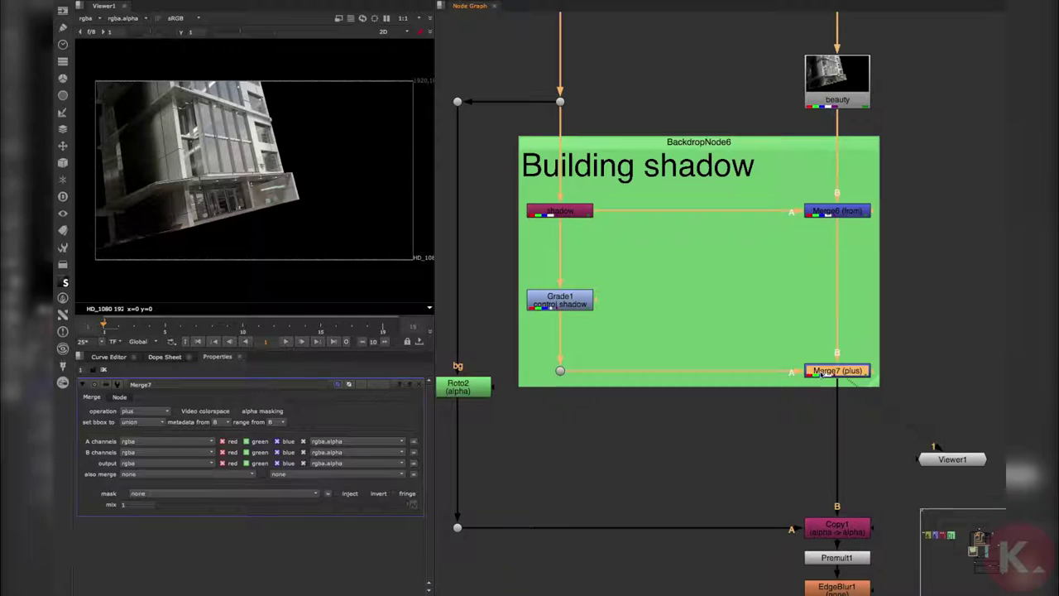
{"action": "left_click", "coordinate": [150, 412]}
{"action": "left_click", "coordinate": [155, 415]}
Step: Open the properties of Grade1 on the shadow branch and drag its multiply value higher
{"action": "left_click", "coordinate": [666, 393]}
{"action": "double_click", "coordinate": [559, 298]}
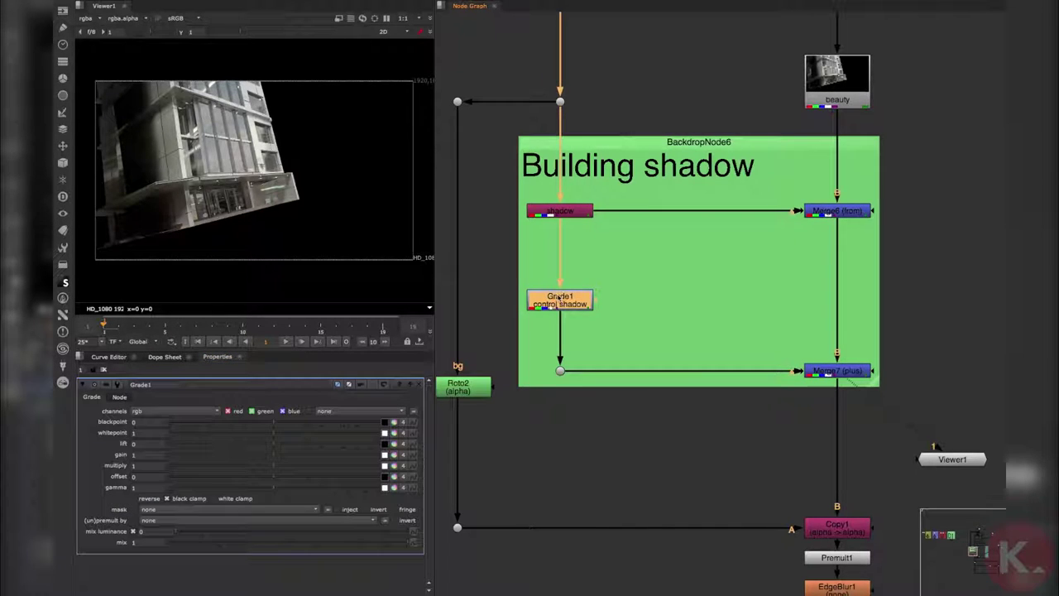
{"action": "left_click_drag", "start_coordinate": [273, 468], "coordinate": [307, 466]}
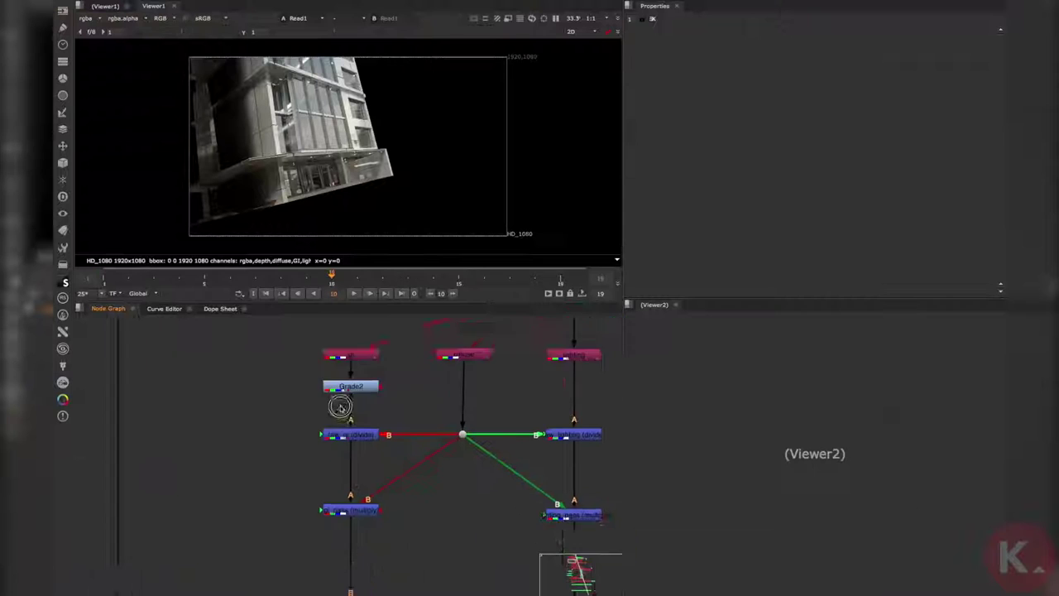
Step: View the gi Shuffle output in the larger pass-rebuild tree, and the source render from Read1
{"action": "scroll", "coordinate": [343, 409], "scroll_direction": "down", "scroll_amount": 3}
{"action": "left_click", "coordinate": [343, 409]}
{"action": "key", "text": "1"}
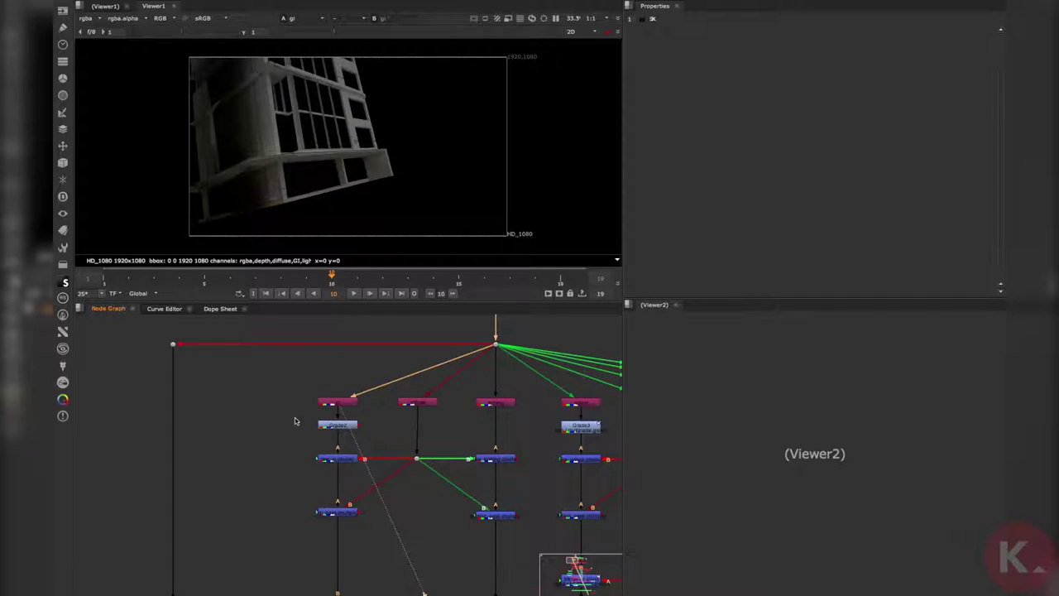
{"action": "scroll", "coordinate": [296, 421], "scroll_direction": "down", "scroll_amount": 3}
{"action": "scroll", "coordinate": [280, 375], "scroll_direction": "up", "scroll_amount": 3}
{"action": "left_click", "coordinate": [270, 374]}
{"action": "key", "text": "1"}
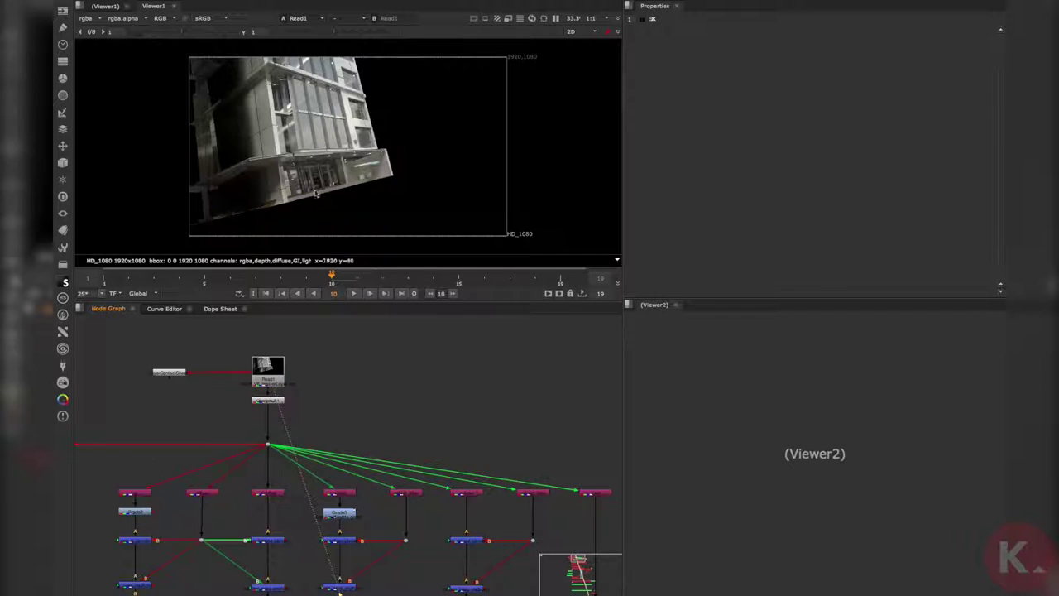
Step: View the LayerContactSheet connected to Read1 and bring all of its render layers into the frame
{"action": "middle_click_drag", "start_coordinate": [152, 461], "coordinate": [279, 413]}
{"action": "left_click", "coordinate": [349, 361]}
{"action": "middle_click_drag", "start_coordinate": [348, 362], "coordinate": [282, 385]}
{"action": "scroll", "coordinate": [303, 376], "scroll_direction": "up", "scroll_amount": 3}
{"action": "left_click", "coordinate": [156, 355]}
{"action": "key", "text": "1"}
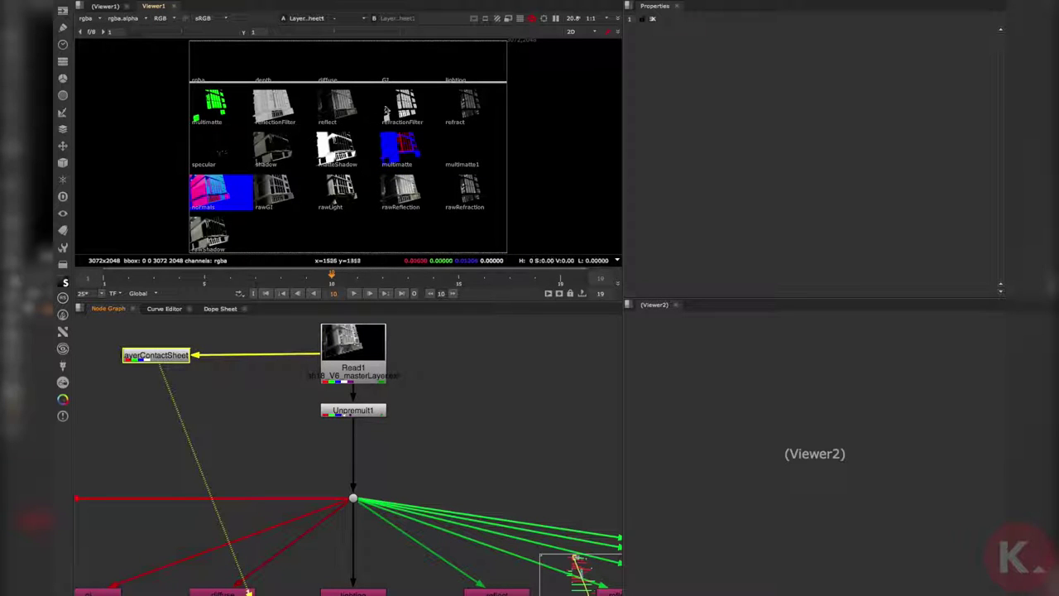
{"action": "left_click", "coordinate": [296, 346]}
{"action": "mouse_move", "coordinate": [281, 132]}
{"action": "middle_mouse_down"}
{"action": "mouse_move", "coordinate": [258, 116]}
{"action": "mouse_move", "coordinate": [282, 132]}
{"action": "middle_mouse_up"}
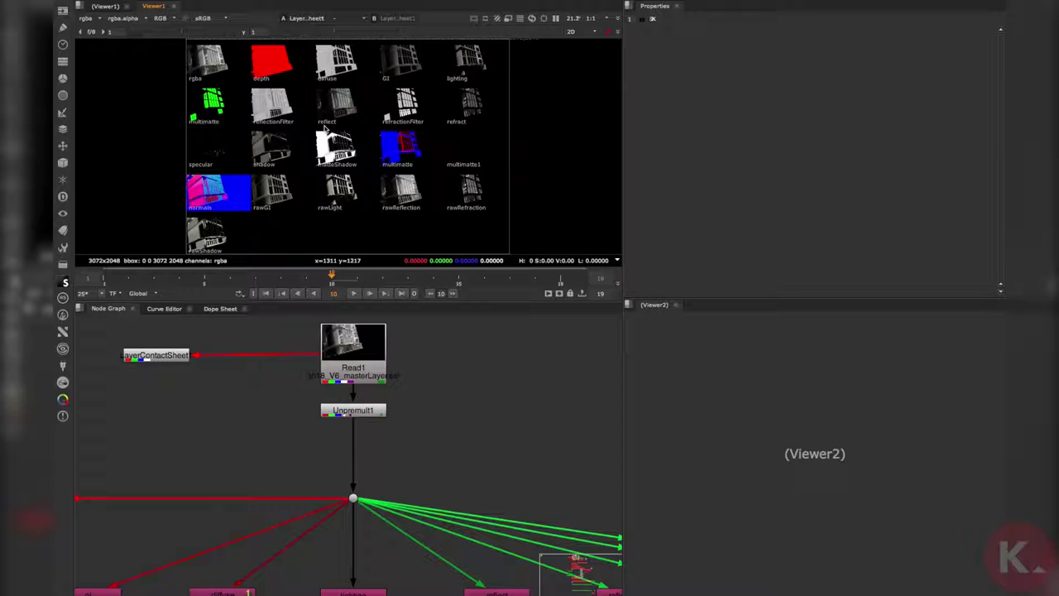
Step: Select the row of Shuffle nodes that split the render into passes, from gi to spec
{"action": "scroll", "coordinate": [221, 453], "scroll_direction": "down", "scroll_amount": 2}
{"action": "scroll", "coordinate": [222, 453], "scroll_direction": "down", "scroll_amount": 3}
{"action": "middle_click_drag", "start_coordinate": [230, 503], "coordinate": [290, 435]}
{"action": "scroll", "coordinate": [374, 436], "scroll_direction": "up", "scroll_amount": 2}
{"action": "middle_click_drag", "start_coordinate": [399, 430], "coordinate": [292, 407]}
{"action": "scroll", "coordinate": [292, 407], "scroll_direction": "down", "scroll_amount": 2}
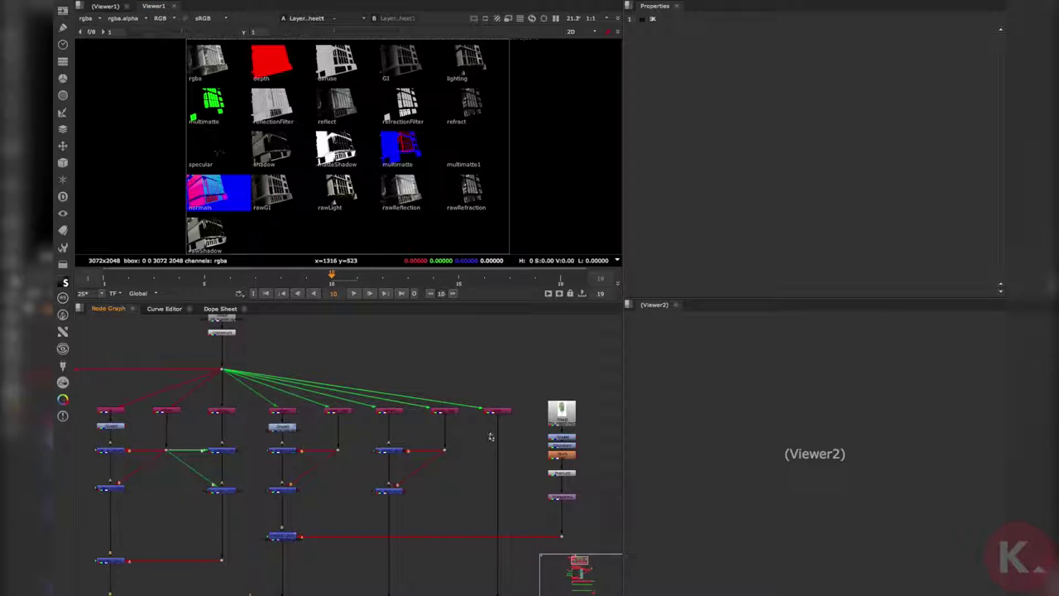
{"action": "left_click_drag", "start_coordinate": [513, 428], "coordinate": [86, 387]}
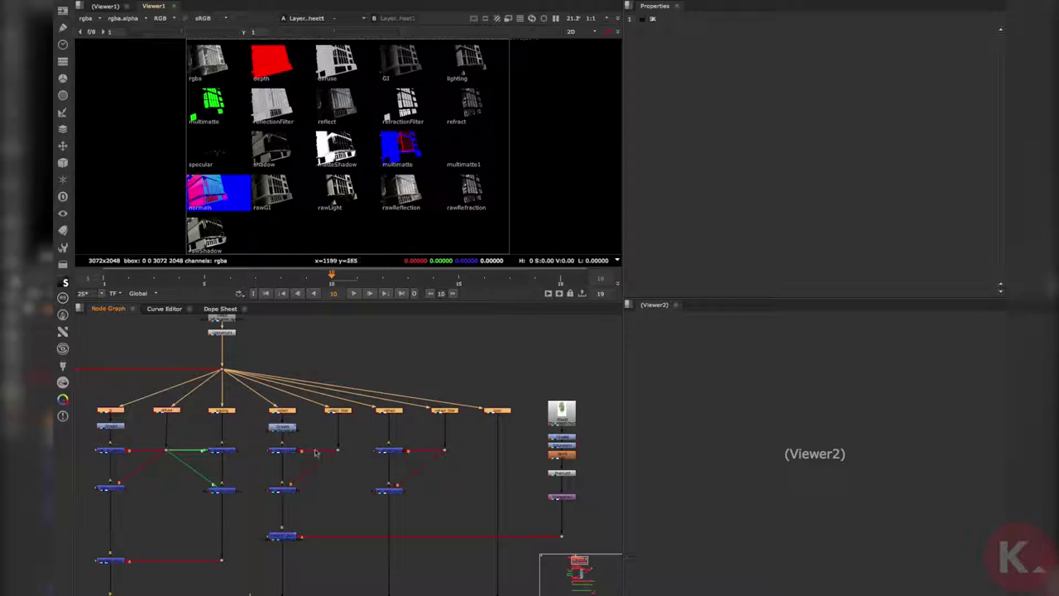
Step: View the output of the gi Shuffle in the viewer
{"action": "left_click", "coordinate": [248, 444]}
{"action": "scroll", "coordinate": [247, 445], "scroll_direction": "down", "scroll_amount": 3}
{"action": "middle_click_drag", "start_coordinate": [248, 444], "coordinate": [329, 411]}
{"action": "scroll", "coordinate": [309, 402], "scroll_direction": "up", "scroll_amount": 5}
{"action": "left_click", "coordinate": [314, 421]}
{"action": "left_click", "coordinate": [306, 394]}
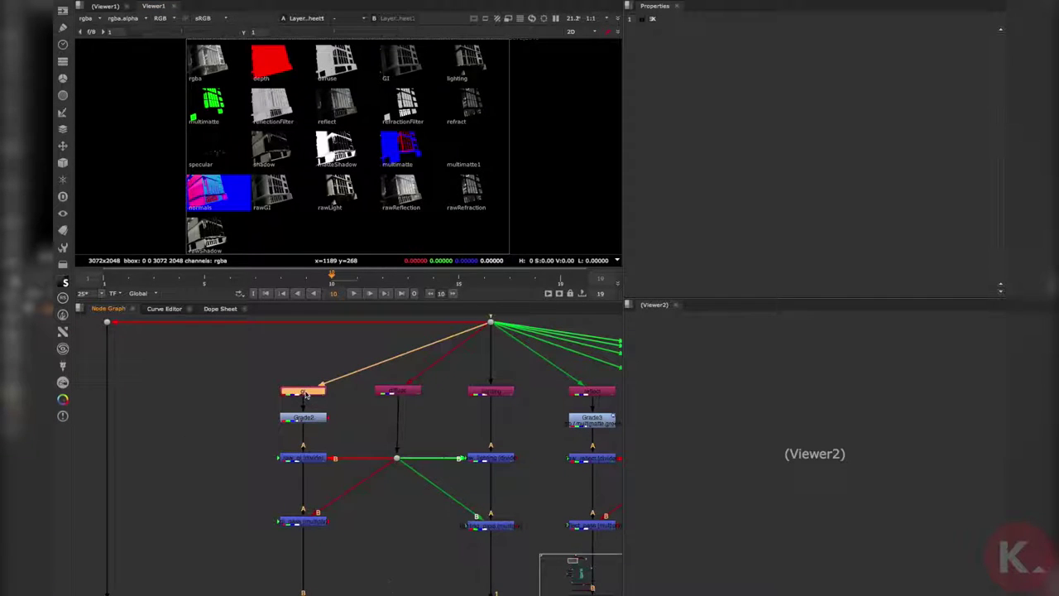
{"action": "key", "text": "1"}
{"action": "middle_click_drag", "start_coordinate": [326, 398], "coordinate": [323, 435]}
Step: View the diffuse Shuffle output and inspect the building's surface texture up close
{"action": "left_click", "coordinate": [293, 416]}
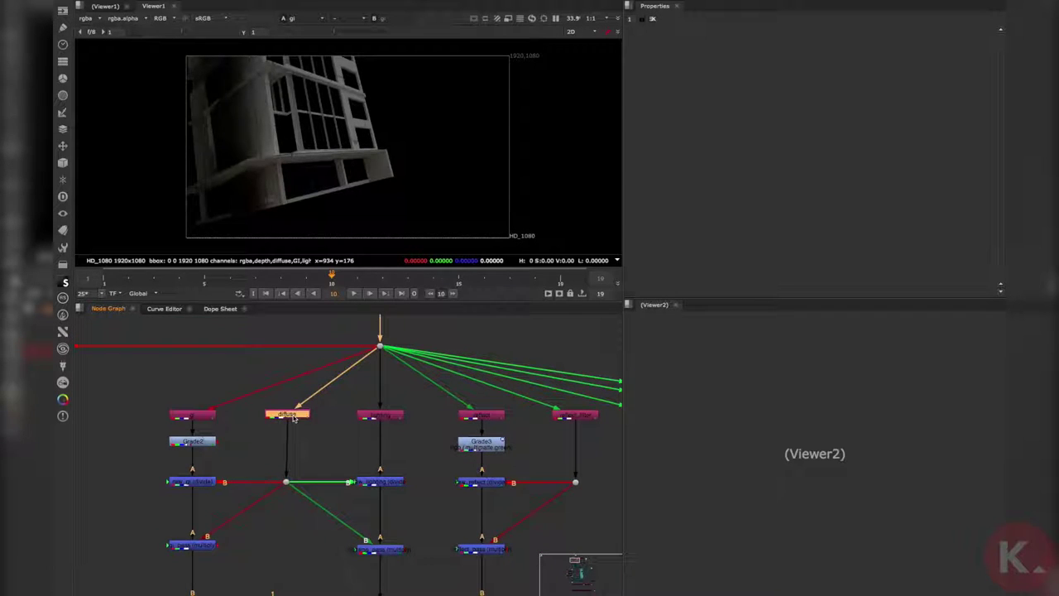
{"action": "key", "text": "1"}
{"action": "middle_click_drag", "start_coordinate": [325, 151], "coordinate": [316, 152]}
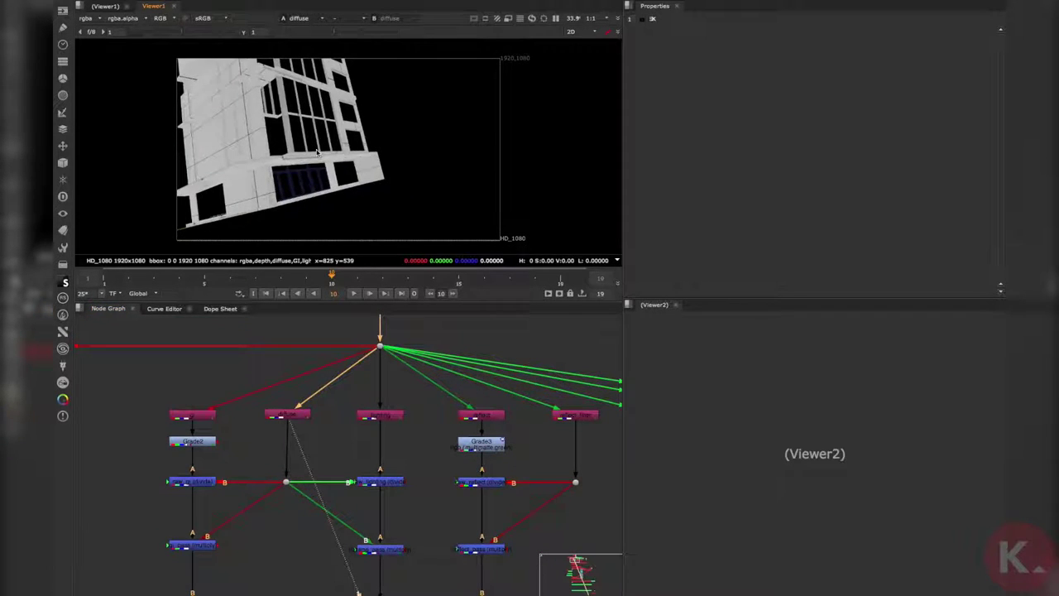
{"action": "scroll", "coordinate": [318, 150], "scroll_direction": "up", "scroll_amount": 1}
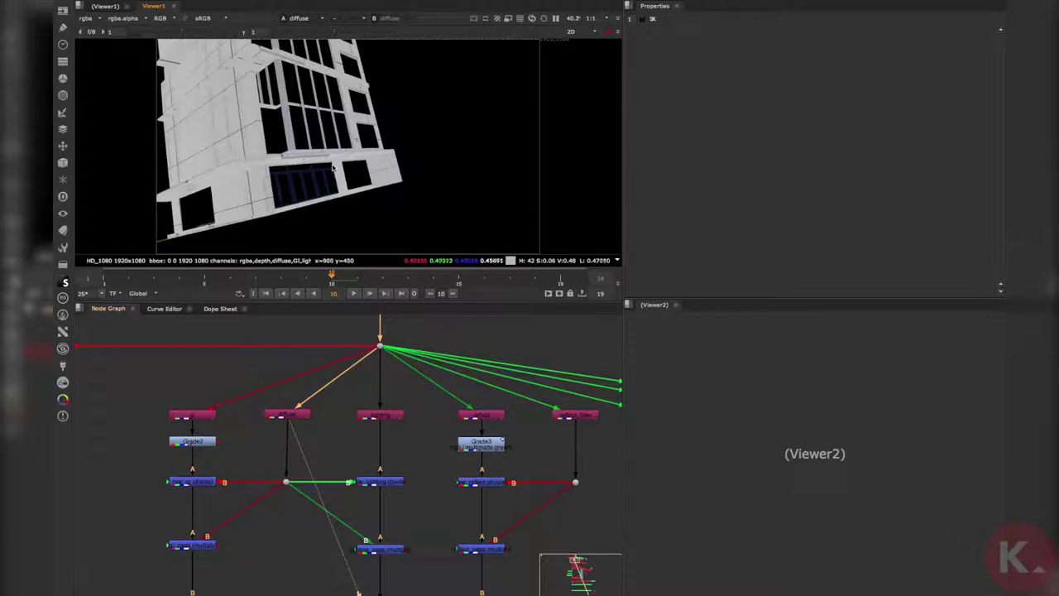
{"action": "scroll", "coordinate": [332, 168], "scroll_direction": "up", "scroll_amount": 5}
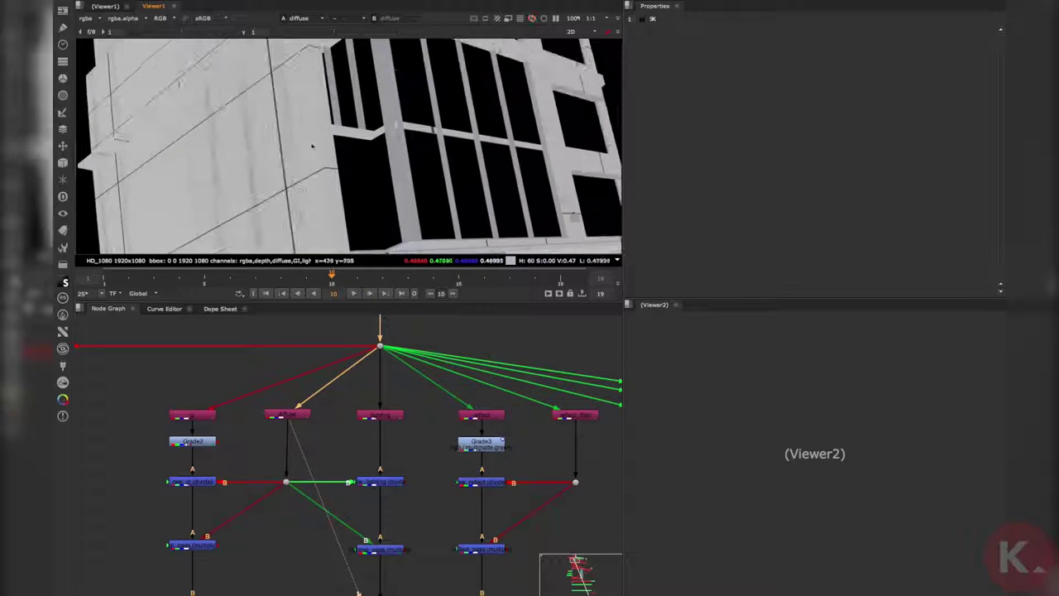
{"action": "scroll", "coordinate": [306, 152], "scroll_direction": "down", "scroll_amount": 5}
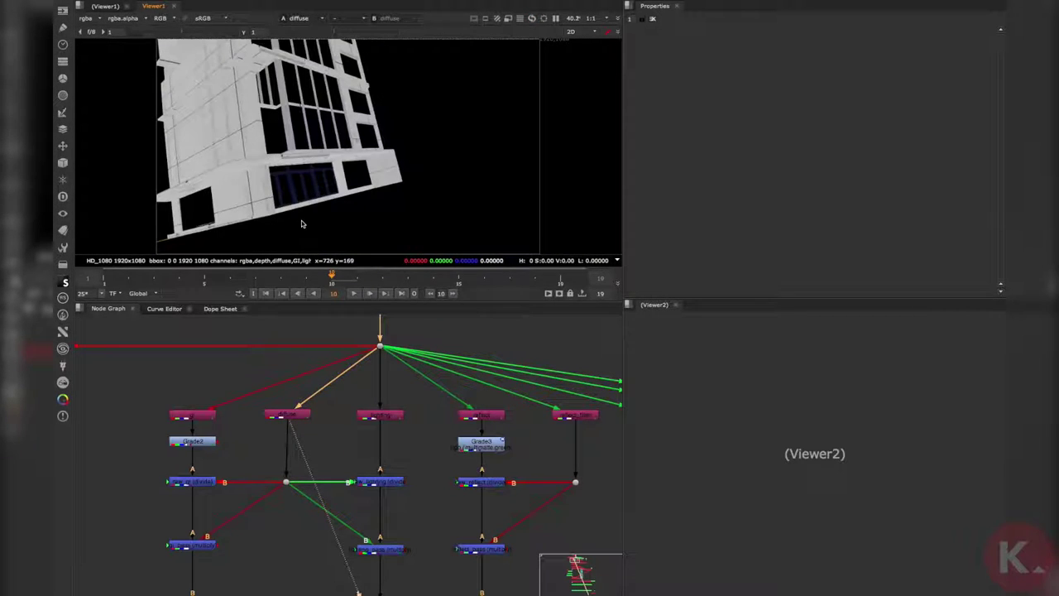
Step: View the lighting Shuffle output
{"action": "middle_click_drag", "start_coordinate": [322, 452], "coordinate": [308, 475]}
{"action": "left_click", "coordinate": [394, 462]}
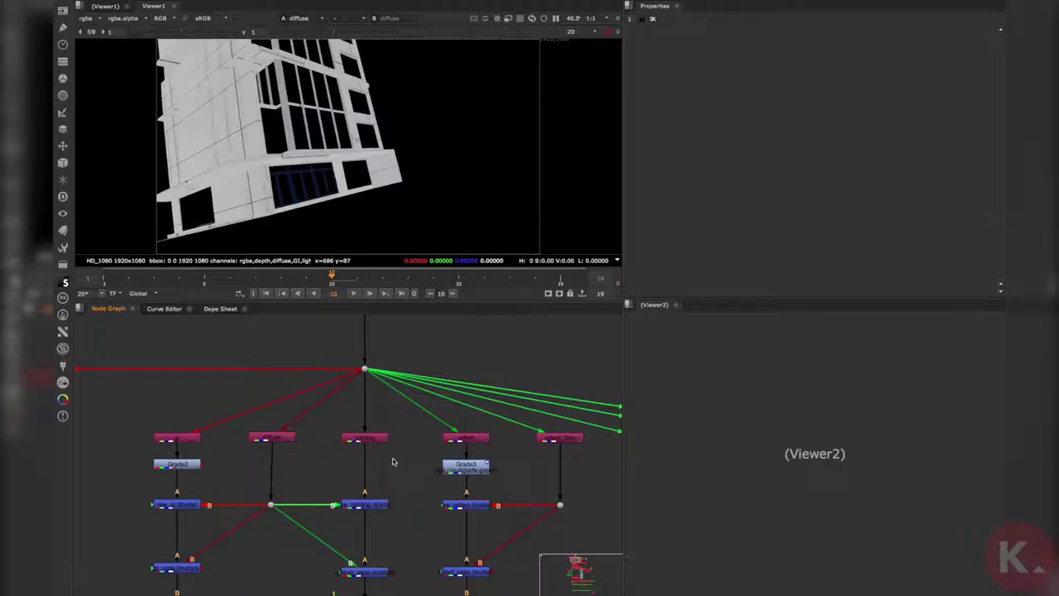
{"action": "left_click", "coordinate": [376, 443]}
{"action": "key", "text": "1"}
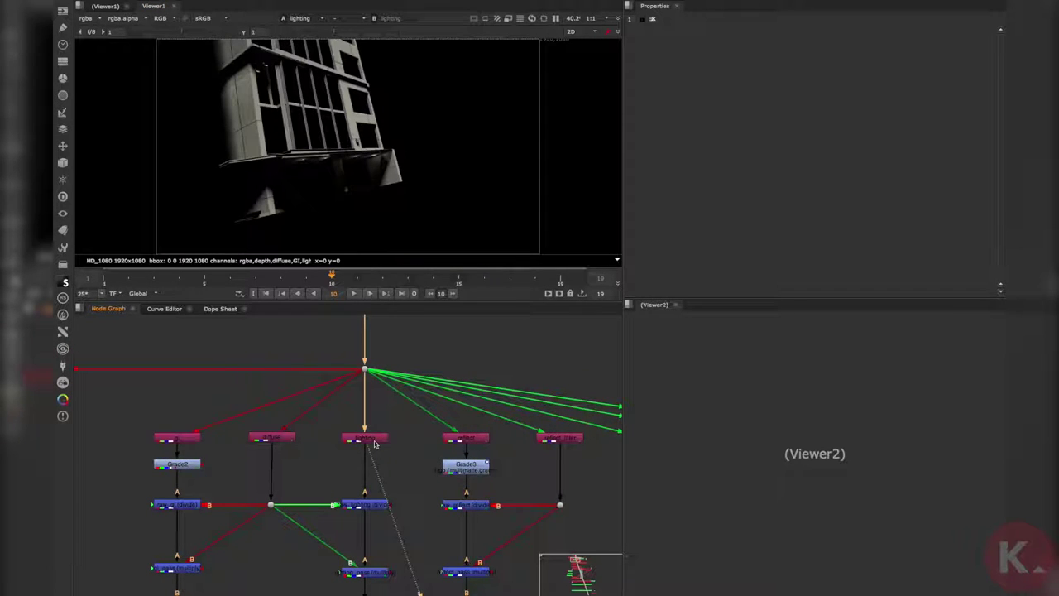
Step: View the reflect Shuffle output and inspect the reflections on the building closely
{"action": "left_click", "coordinate": [466, 437]}
{"action": "middle_click_drag", "start_coordinate": [404, 464], "coordinate": [405, 477]}
{"action": "key", "text": "1"}
{"action": "middle_click_drag", "start_coordinate": [296, 154], "coordinate": [298, 202]}
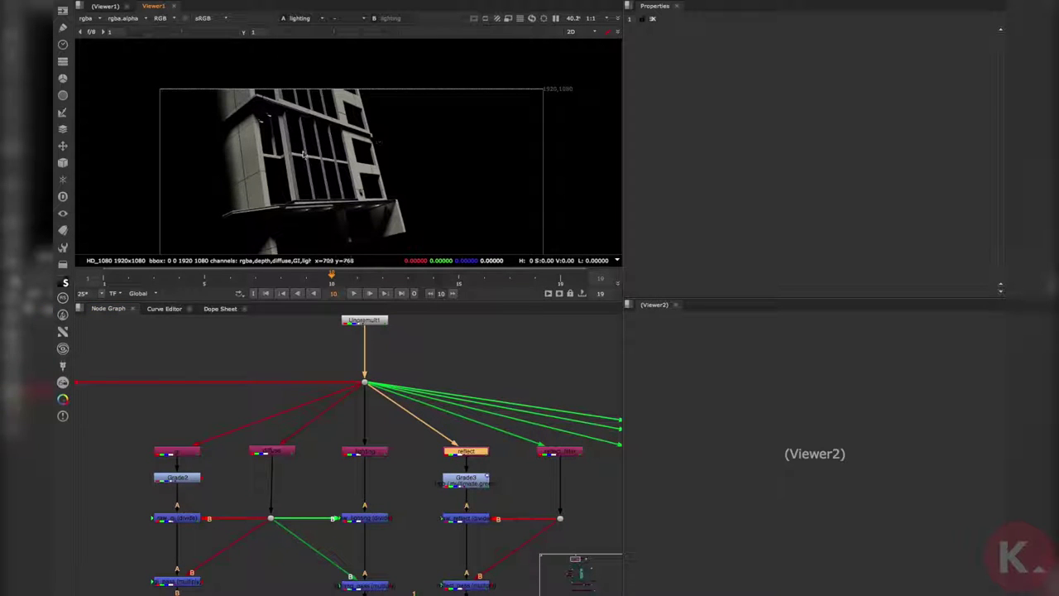
{"action": "middle_click_drag", "start_coordinate": [303, 156], "coordinate": [265, 115]}
{"action": "middle_click_drag", "start_coordinate": [412, 493], "coordinate": [336, 488]}
{"action": "left_click", "coordinate": [388, 449]}
{"action": "key", "text": "1"}
{"action": "middle_click_drag", "start_coordinate": [289, 140], "coordinate": [333, 171]}
{"action": "scroll", "coordinate": [333, 171], "scroll_direction": "up", "scroll_amount": 1}
{"action": "scroll", "coordinate": [332, 171], "scroll_direction": "up", "scroll_amount": 1}
{"action": "scroll", "coordinate": [335, 176], "scroll_direction": "down", "scroll_amount": 3}
Step: View the refract Shuffle output and locate its Shuffle beside reflect_filter in the node graph
{"action": "middle_click_drag", "start_coordinate": [437, 488], "coordinate": [284, 489]}
{"action": "key", "text": "1"}
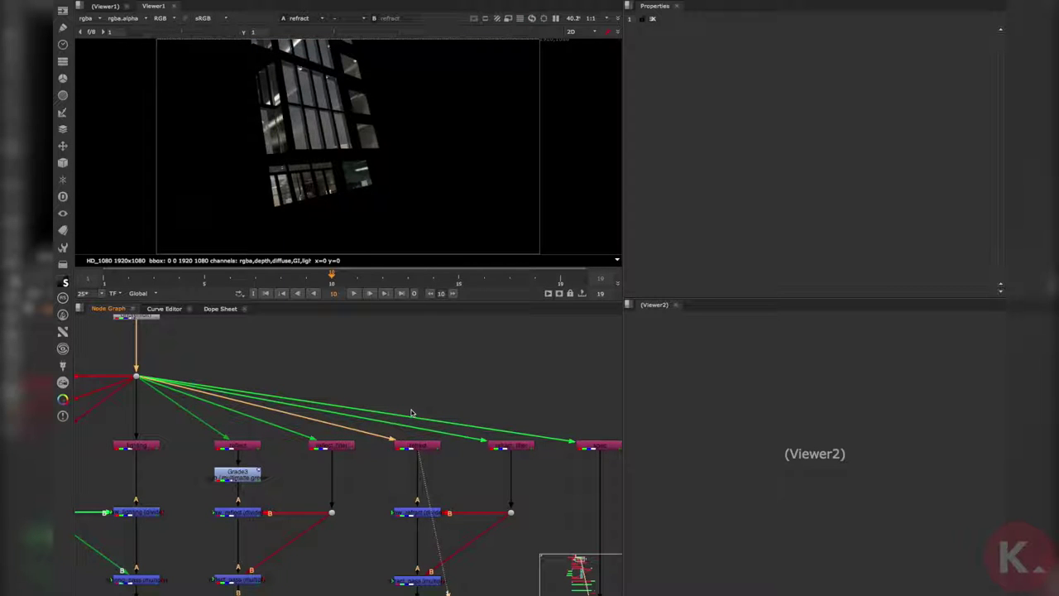
{"action": "scroll", "coordinate": [352, 452], "scroll_direction": "up", "scroll_amount": 3}
{"action": "scroll", "coordinate": [356, 455], "scroll_direction": "down", "scroll_amount": 4}
{"action": "scroll", "coordinate": [315, 450], "scroll_direction": "up", "scroll_amount": 4}
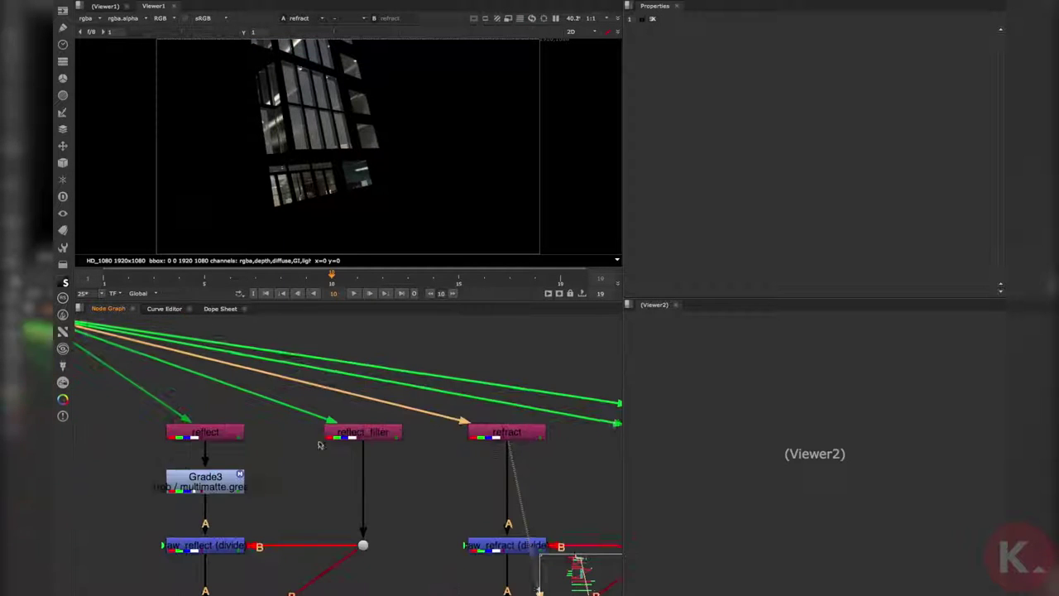
Step: View the reflect pass again and step through the neighbouring reflection and refraction Shuffles
{"action": "left_click", "coordinate": [287, 445]}
{"action": "key", "text": "1"}
{"action": "middle_click_drag", "start_coordinate": [491, 478], "coordinate": [424, 469]}
{"action": "left_click", "coordinate": [427, 439]}
{"action": "key", "text": "1"}
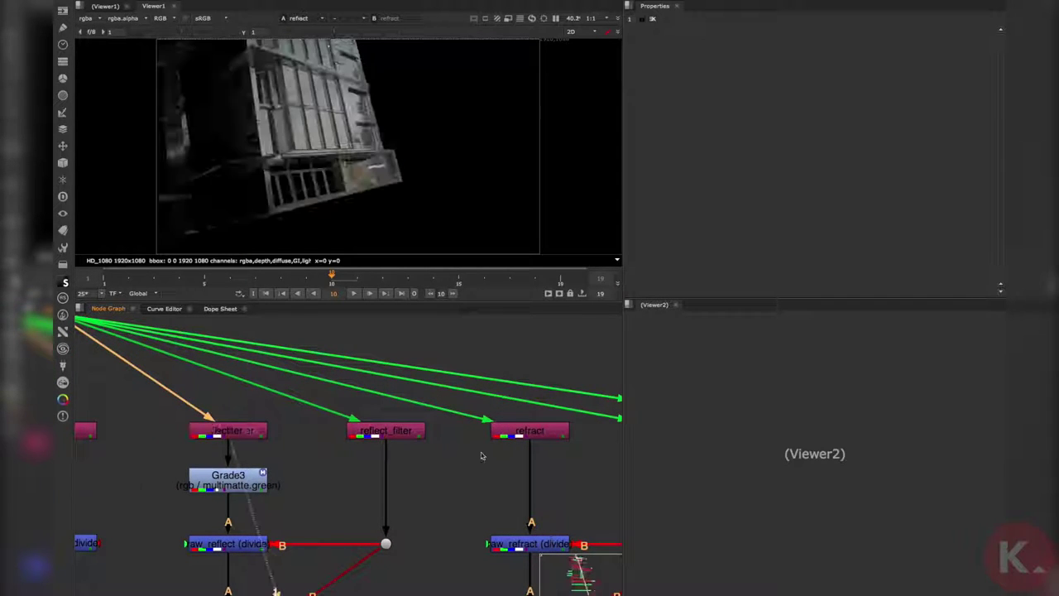
{"action": "middle_click_drag", "start_coordinate": [485, 456], "coordinate": [364, 440]}
{"action": "left_click", "coordinate": [366, 436]}
{"action": "key", "text": "1"}
Step: View the spec Shuffle output at the end of the row
{"action": "middle_click_drag", "start_coordinate": [523, 461], "coordinate": [300, 460]}
{"action": "scroll", "coordinate": [300, 460], "scroll_direction": "down", "scroll_amount": 3}
{"action": "left_click", "coordinate": [383, 446]}
{"action": "key", "text": "1"}
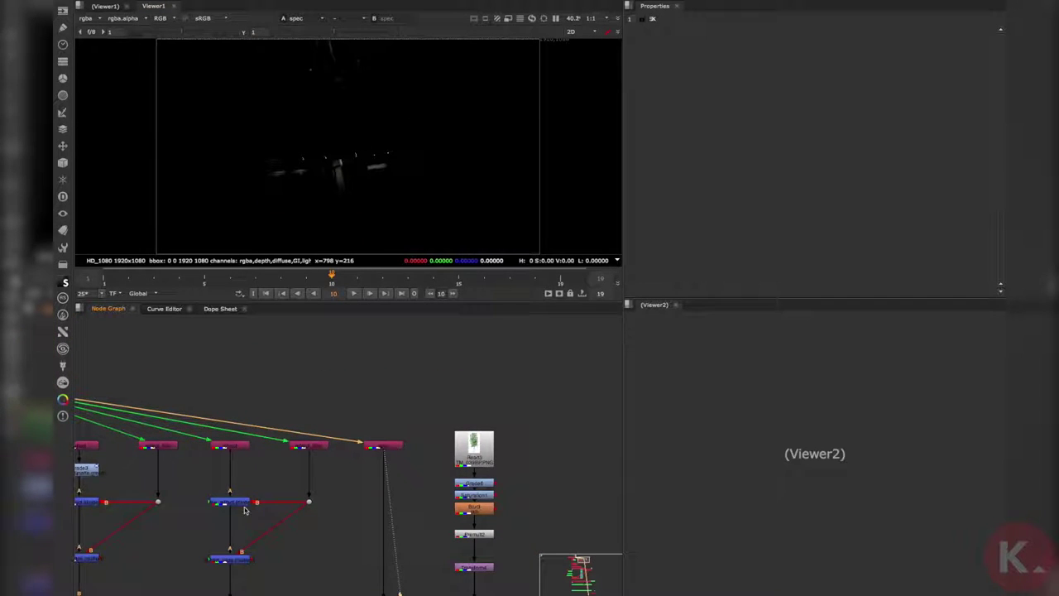
Step: View the raw_gi divide Merge, where the gi pass is divided by the diffuse pass
{"action": "scroll", "coordinate": [277, 480], "scroll_direction": "down", "scroll_amount": 4}
{"action": "middle_click_drag", "start_coordinate": [234, 483], "coordinate": [468, 408]}
{"action": "scroll", "coordinate": [300, 389], "scroll_direction": "up", "scroll_amount": 7}
{"action": "scroll", "coordinate": [309, 406], "scroll_direction": "down", "scroll_amount": 3}
{"action": "scroll", "coordinate": [303, 385], "scroll_direction": "up", "scroll_amount": 3}
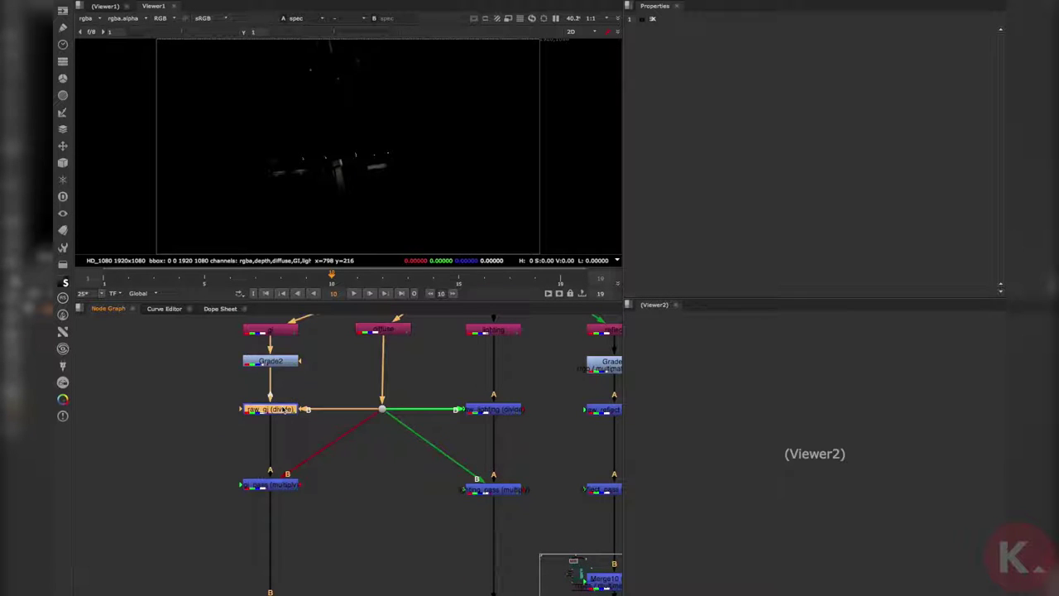
{"action": "key", "text": "1"}
{"action": "scroll", "coordinate": [294, 459], "scroll_direction": "down", "scroll_amount": 4}
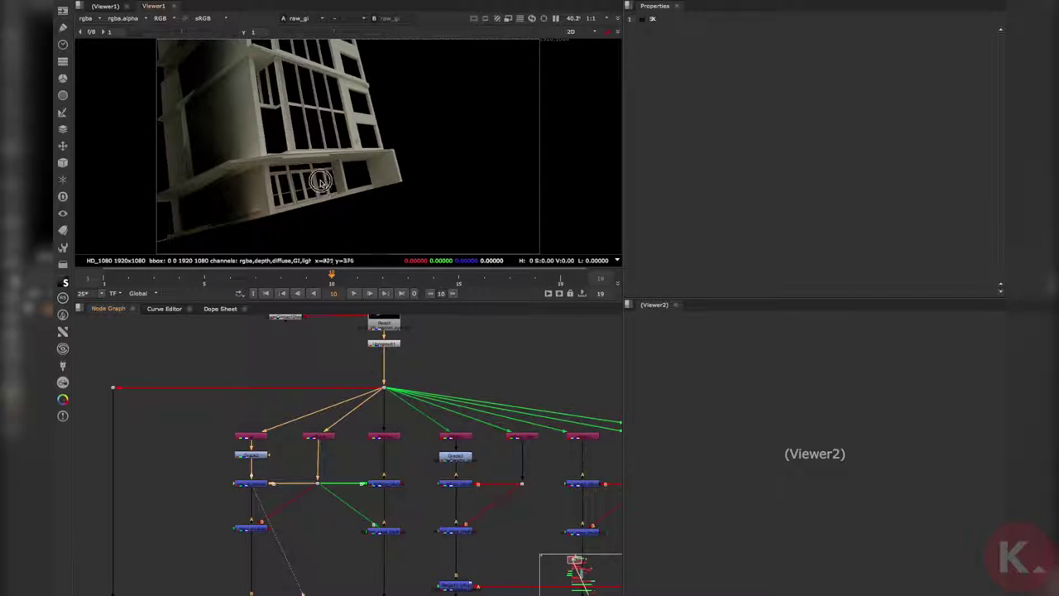
{"action": "scroll", "coordinate": [331, 390], "scroll_direction": "up", "scroll_amount": 5}
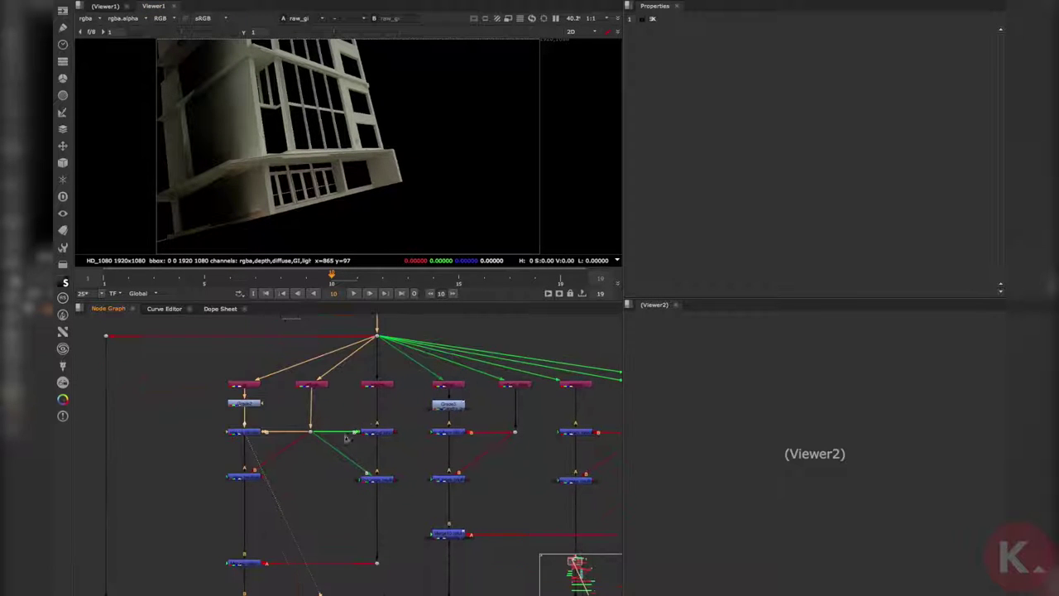
Step: Step through the divide and multiply Merges of the rebuilt passes, on to Merge10 in the reflect branch
{"action": "middle_click_drag", "start_coordinate": [333, 392], "coordinate": [321, 384]}
{"action": "left_click", "coordinate": [203, 399], "text": "ctrl+shift"}
{"action": "left_click", "coordinate": [206, 485], "text": "ctrl+shift"}
{"action": "middle_click_drag", "start_coordinate": [427, 480], "coordinate": [295, 479]}
{"action": "left_click", "coordinate": [273, 456], "text": "ctrl+shift"}
{"action": "scroll", "coordinate": [423, 473], "scroll_direction": "down", "scroll_amount": 5}
{"action": "middle_click_drag", "start_coordinate": [421, 472], "coordinate": [404, 424]}
{"action": "scroll", "coordinate": [414, 392], "scroll_direction": "up", "scroll_amount": 5}
{"action": "middle_click_drag", "start_coordinate": [434, 387], "coordinate": [465, 402]}
{"action": "middle_click_drag", "start_coordinate": [329, 460], "coordinate": [383, 414]}
Step: View the beauty node where all the rebuilt passes are added together
{"action": "scroll", "coordinate": [331, 434], "scroll_direction": "down", "scroll_amount": 4}
{"action": "scroll", "coordinate": [319, 431], "scroll_direction": "up", "scroll_amount": 3}
{"action": "scroll", "coordinate": [322, 432], "scroll_direction": "down", "scroll_amount": 3}
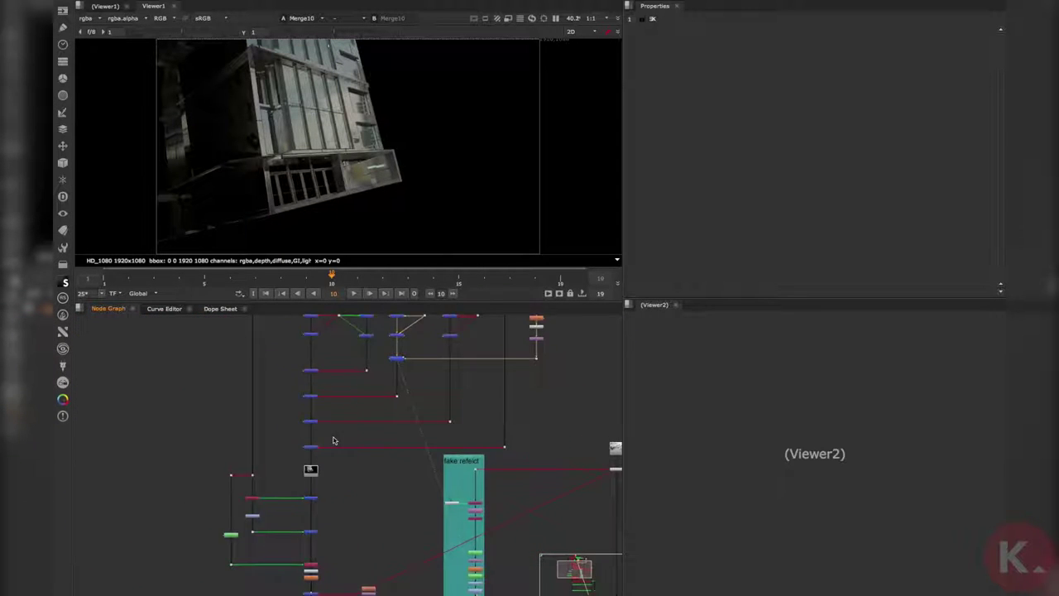
{"action": "scroll", "coordinate": [327, 432], "scroll_direction": "up", "scroll_amount": 5}
{"action": "key", "text": "1"}
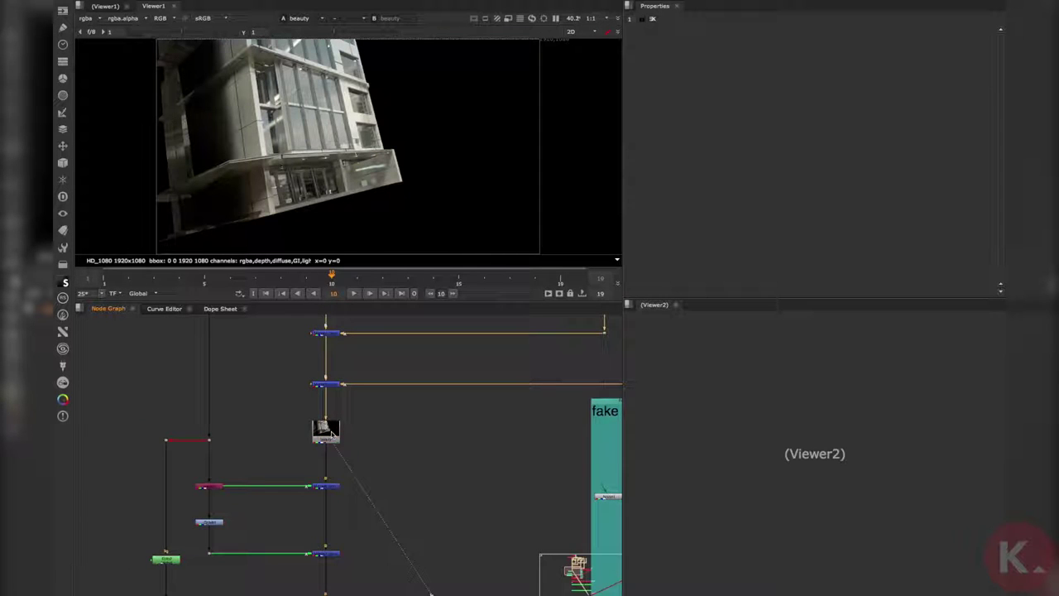
Step: Disable Grade3 and Merge10 on the reflect branch
{"action": "scroll", "coordinate": [348, 478], "scroll_direction": "down", "scroll_amount": 4}
{"action": "scroll", "coordinate": [348, 478], "scroll_direction": "up", "scroll_amount": 5}
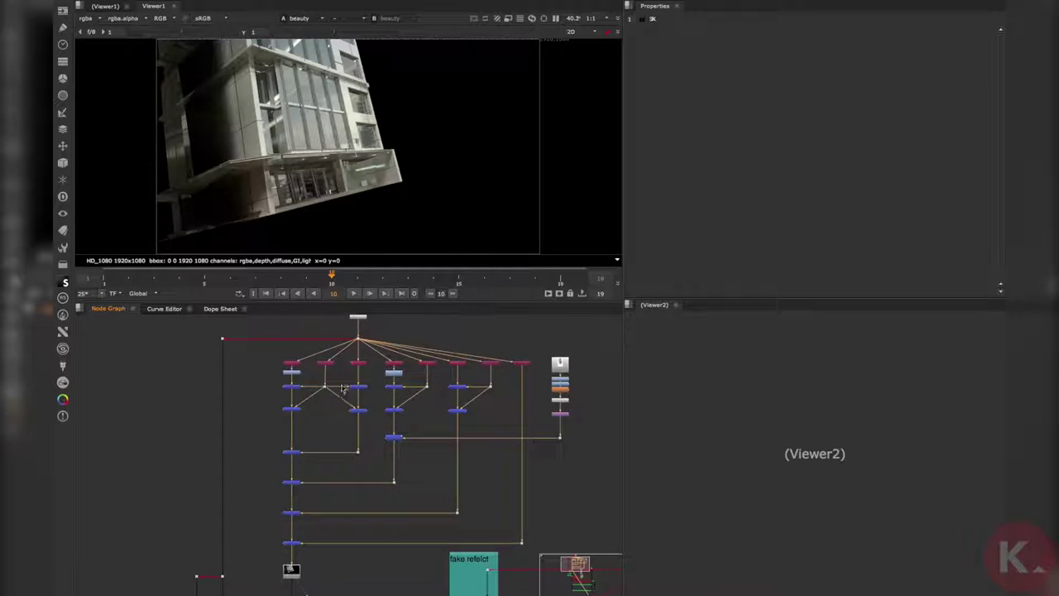
{"action": "scroll", "coordinate": [391, 387], "scroll_direction": "up", "scroll_amount": 5}
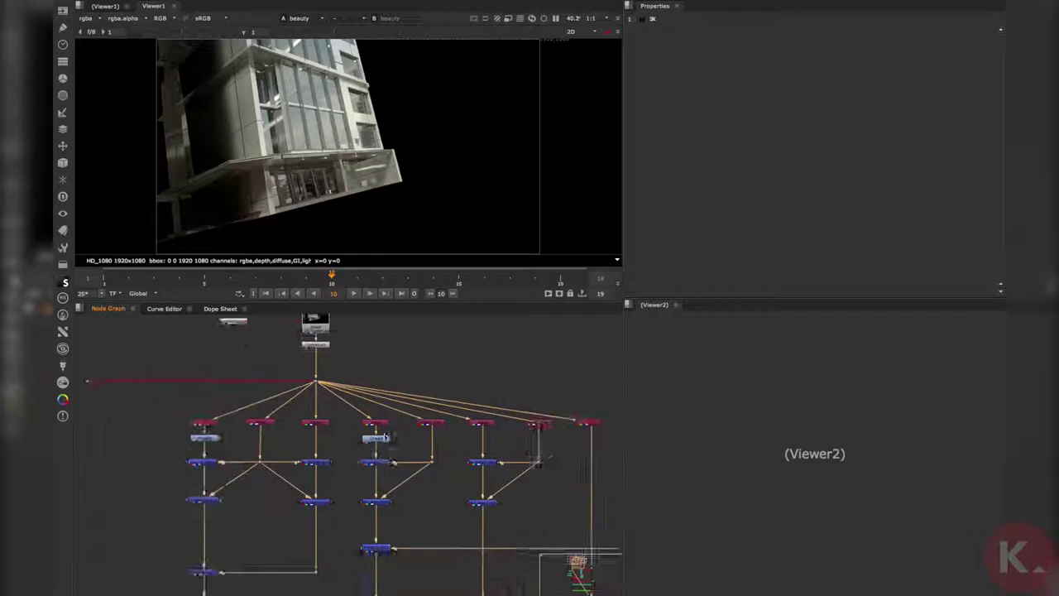
{"action": "scroll", "coordinate": [362, 447], "scroll_direction": "down", "scroll_amount": 5}
{"action": "scroll", "coordinate": [361, 446], "scroll_direction": "up", "scroll_amount": 2}
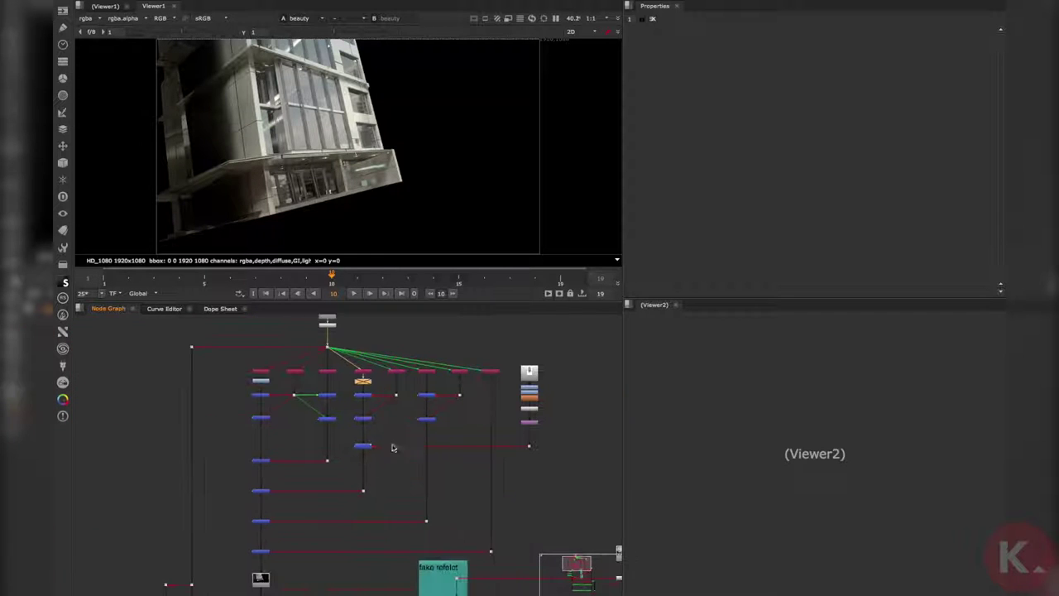
{"action": "scroll", "coordinate": [397, 472], "scroll_direction": "down", "scroll_amount": 3}
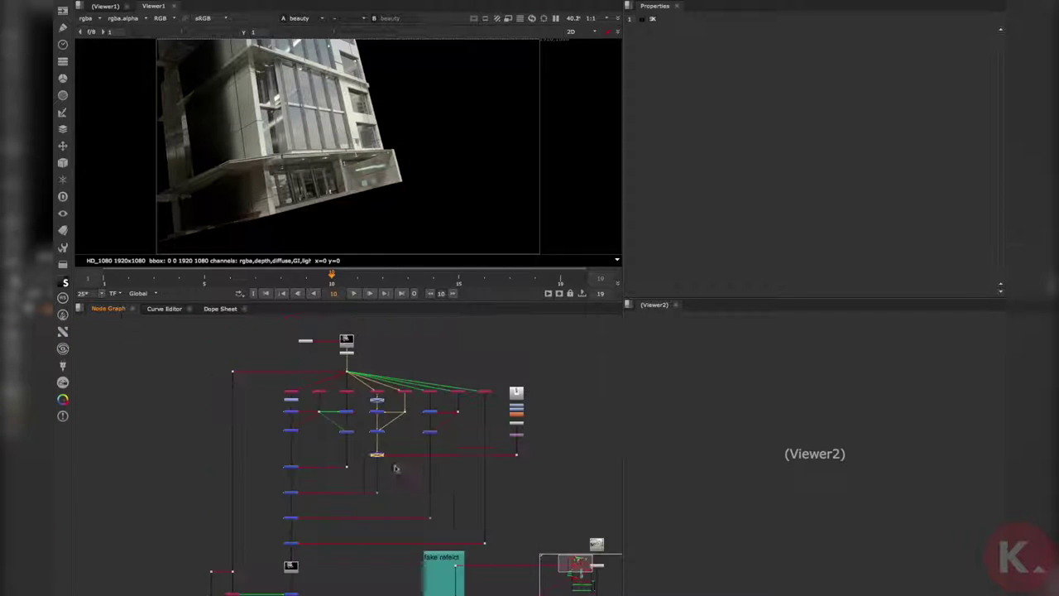
{"action": "scroll", "coordinate": [366, 329], "scroll_direction": "up", "scroll_amount": 4}
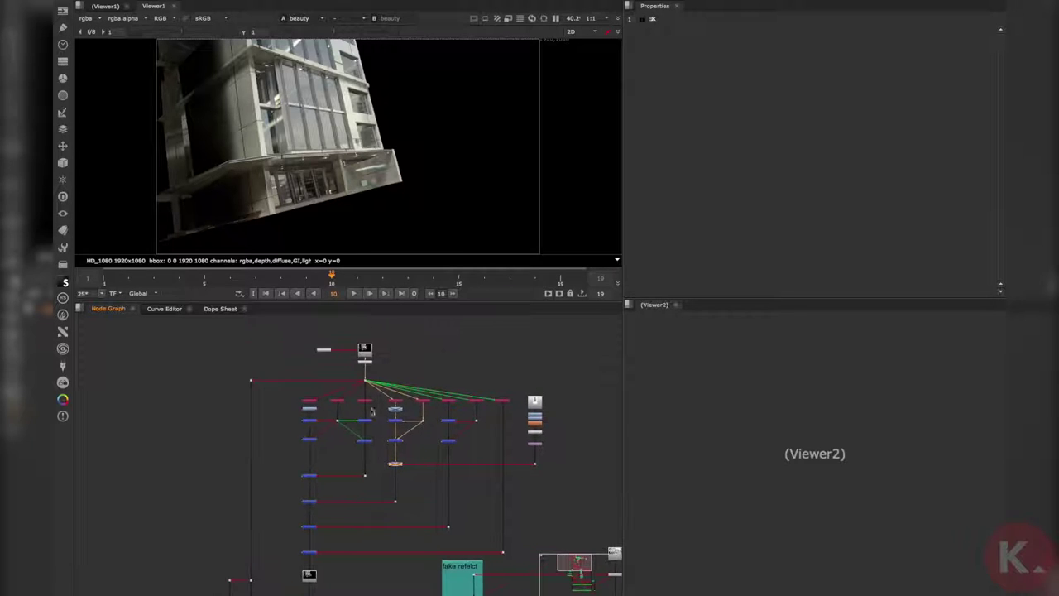
Step: Compare the Read1 render with the rebuilt beauty, and disable Grade2 on the gi branch
{"action": "left_click", "coordinate": [365, 329]}
{"action": "key", "text": "1"}
{"action": "key", "text": "2"}
{"action": "left_click", "coordinate": [259, 444]}
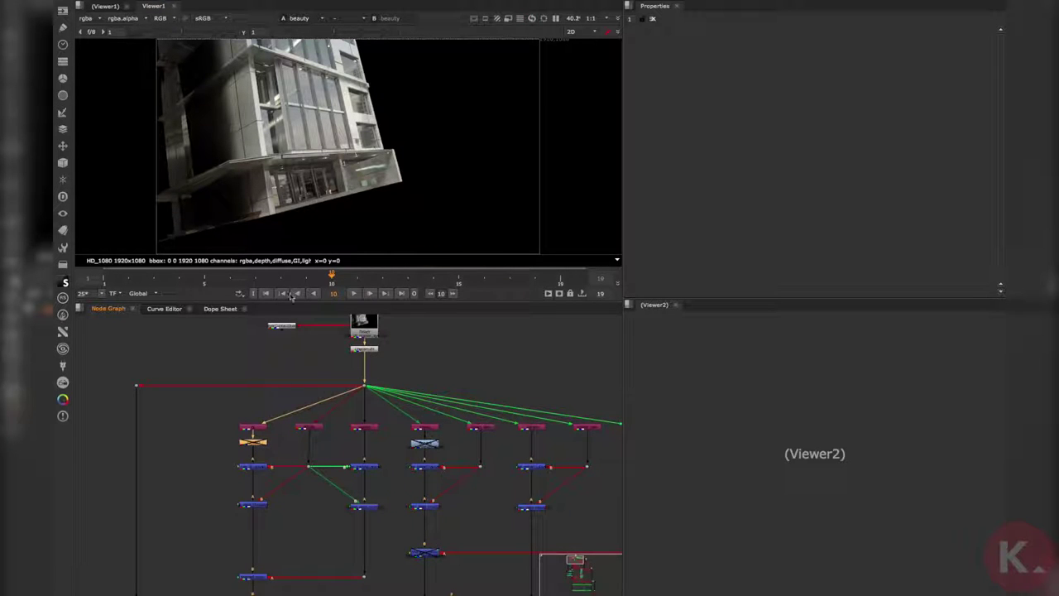
Step: Display the original Read1 render to check it against the rebuilt beauty without the grades
{"action": "middle_click_drag", "start_coordinate": [311, 354], "coordinate": [312, 384]}
{"action": "left_click", "coordinate": [311, 383]}
{"action": "left_click", "coordinate": [364, 351]}
{"action": "key", "text": "1"}
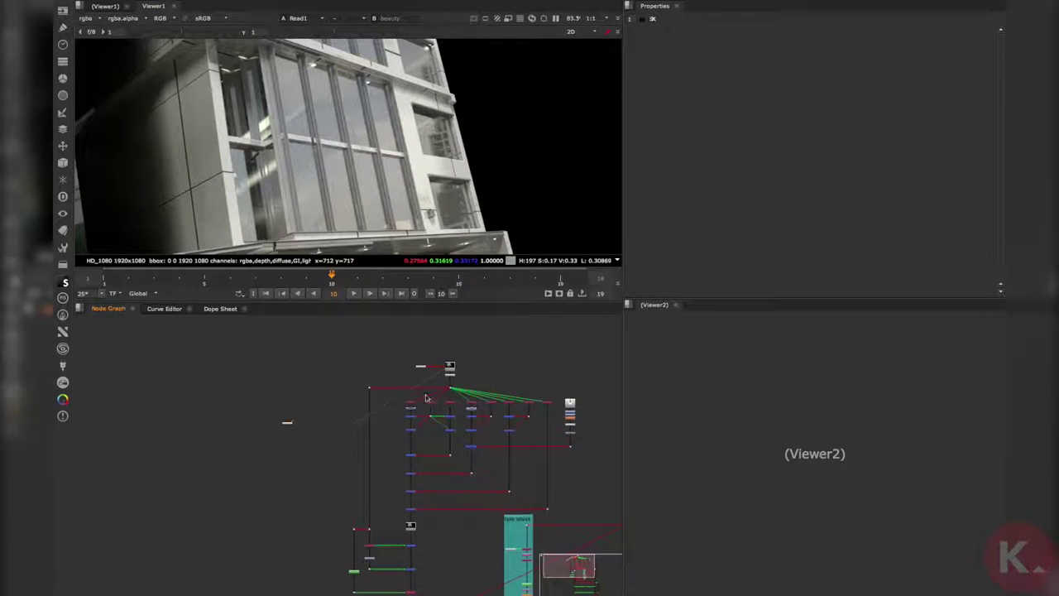
Step: Examine the start of the pass tree around Read1 and Unpremult1, where the render splits into its pass branches
{"action": "scroll", "coordinate": [429, 394], "scroll_direction": "up", "scroll_amount": 5}
{"action": "middle_click_drag", "start_coordinate": [427, 397], "coordinate": [496, 362]}
{"action": "scroll", "coordinate": [282, 406], "scroll_direction": "down", "scroll_amount": 3}
{"action": "middle_click_drag", "start_coordinate": [250, 429], "coordinate": [267, 406]}
{"action": "scroll", "coordinate": [184, 423], "scroll_direction": "up", "scroll_amount": 5}
{"action": "scroll", "coordinate": [443, 392], "scroll_direction": "down", "scroll_amount": 5}
{"action": "middle_click_drag", "start_coordinate": [507, 394], "coordinate": [267, 470]}
{"action": "scroll", "coordinate": [504, 363], "scroll_direction": "up", "scroll_amount": 3}
{"action": "left_click", "coordinate": [500, 357]}
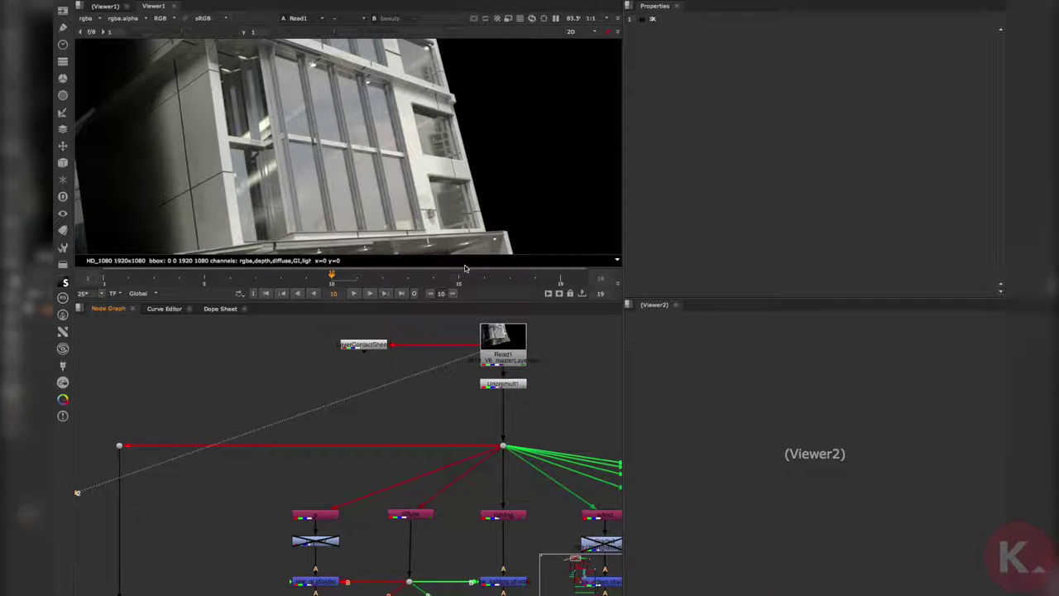
Step: Trace the chain of merges that adds the pass branches together down to the beauty node
{"action": "scroll", "coordinate": [220, 367], "scroll_direction": "down", "scroll_amount": 3}
{"action": "scroll", "coordinate": [220, 366], "scroll_direction": "up", "scroll_amount": 6}
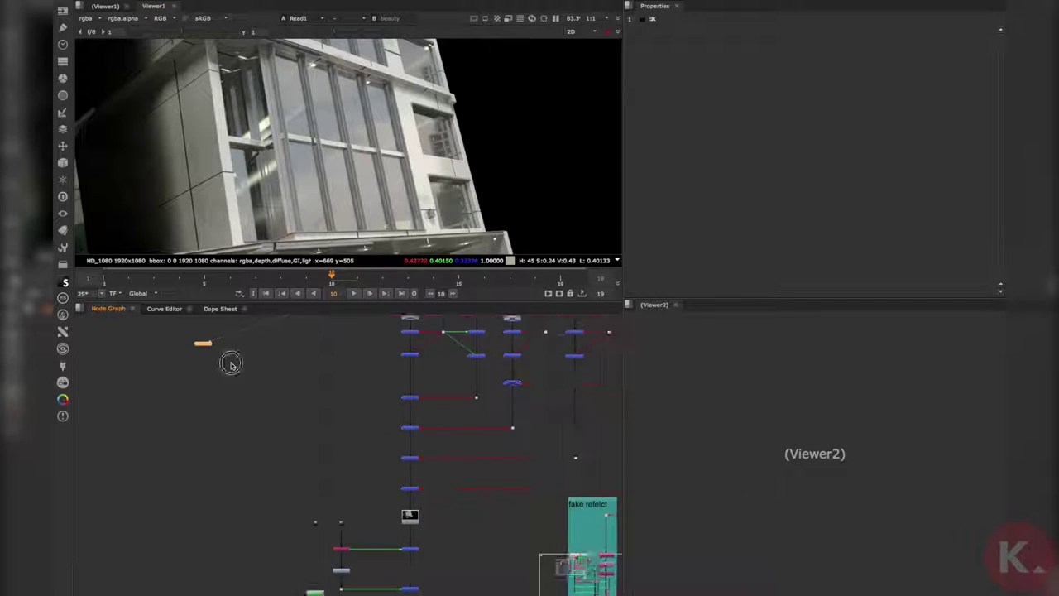
{"action": "scroll", "coordinate": [296, 403], "scroll_direction": "down", "scroll_amount": 5}
{"action": "middle_click_drag", "start_coordinate": [473, 581], "coordinate": [349, 382]}
{"action": "scroll", "coordinate": [364, 378], "scroll_direction": "up", "scroll_amount": 5}
{"action": "scroll", "coordinate": [428, 372], "scroll_direction": "down", "scroll_amount": 4}
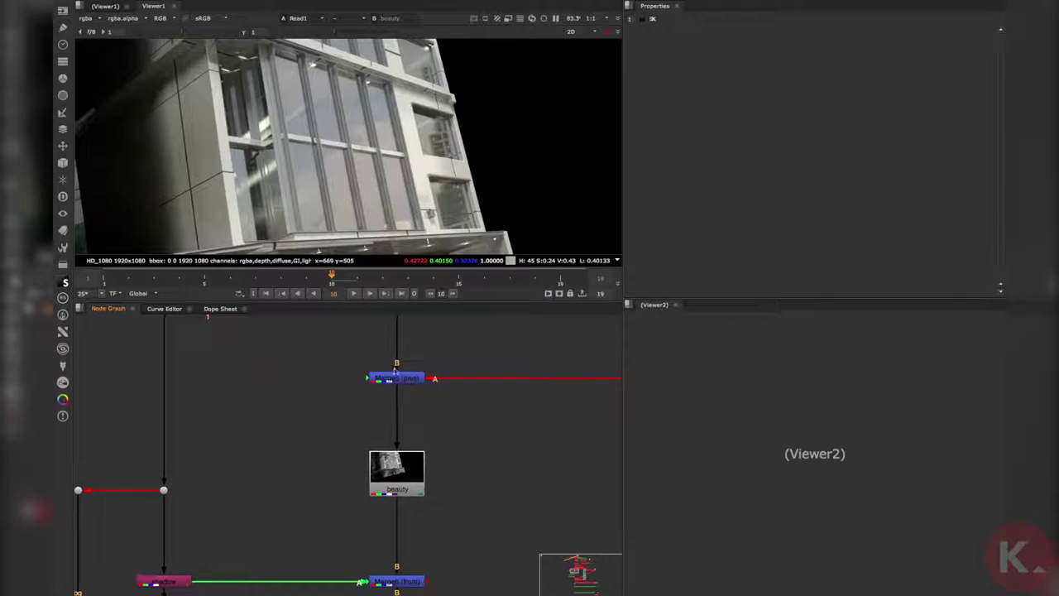
{"action": "middle_click_drag", "start_coordinate": [433, 347], "coordinate": [422, 447]}
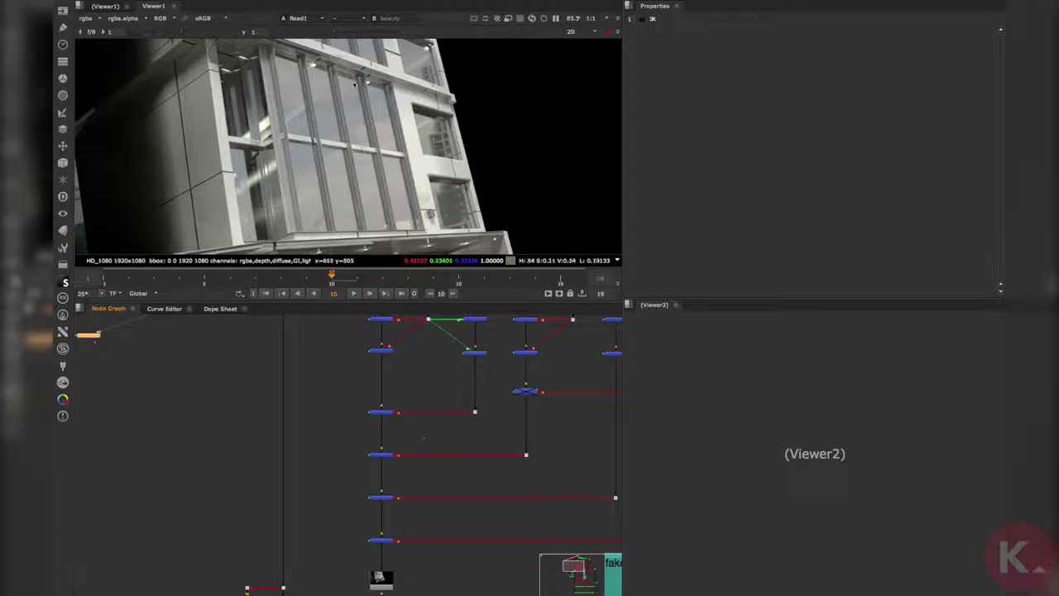
Step: Inspect the original Read1 render enlarged to full screen, both in close-up and as the whole frame
{"action": "scroll", "coordinate": [355, 103], "scroll_direction": "down", "scroll_amount": 3}
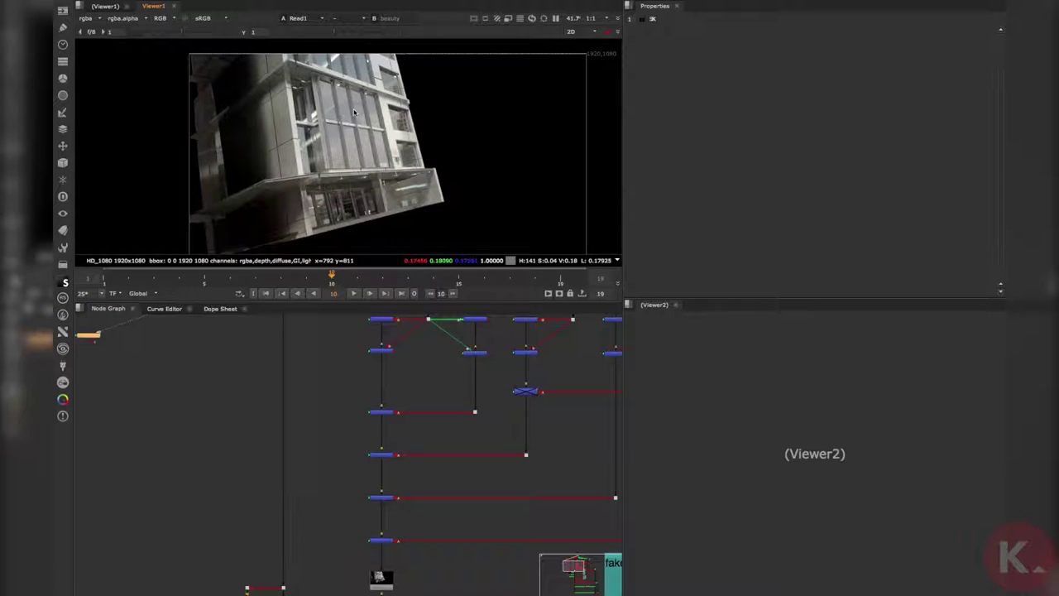
{"action": "key", "text": "space"}
{"action": "scroll", "coordinate": [275, 337], "scroll_direction": "up", "scroll_amount": 4}
{"action": "scroll", "coordinate": [277, 343], "scroll_direction": "up", "scroll_amount": 4}
{"action": "middle_click_drag", "start_coordinate": [319, 402], "coordinate": [316, 102]}
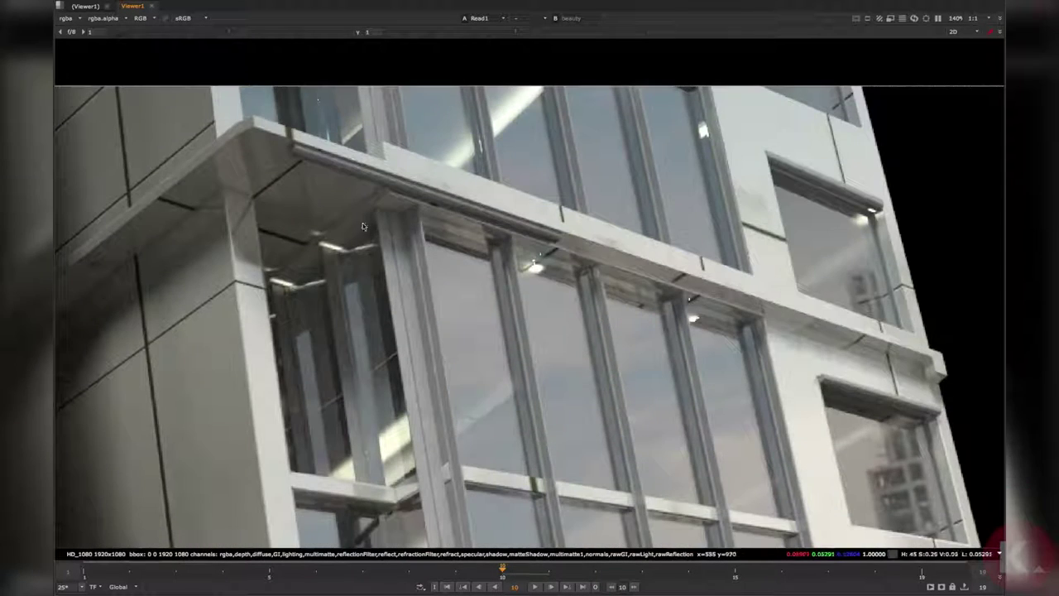
{"action": "scroll", "coordinate": [364, 226], "scroll_direction": "down", "scroll_amount": 1}
{"action": "key", "text": "f"}
{"action": "key", "text": "1"}
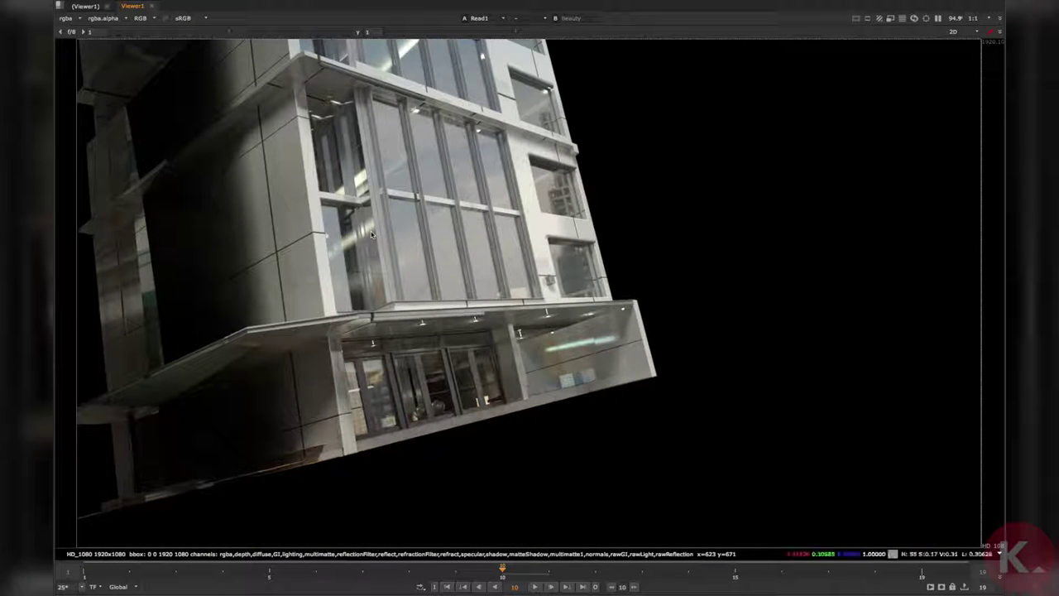
{"action": "key", "text": "space"}
Step: Re-enable Grade2 on the gi branch and open its properties
{"action": "scroll", "coordinate": [412, 409], "scroll_direction": "up", "scroll_amount": 8}
{"action": "scroll", "coordinate": [394, 405], "scroll_direction": "up", "scroll_amount": 2}
{"action": "left_click", "coordinate": [426, 441]}
{"action": "key", "text": "d"}
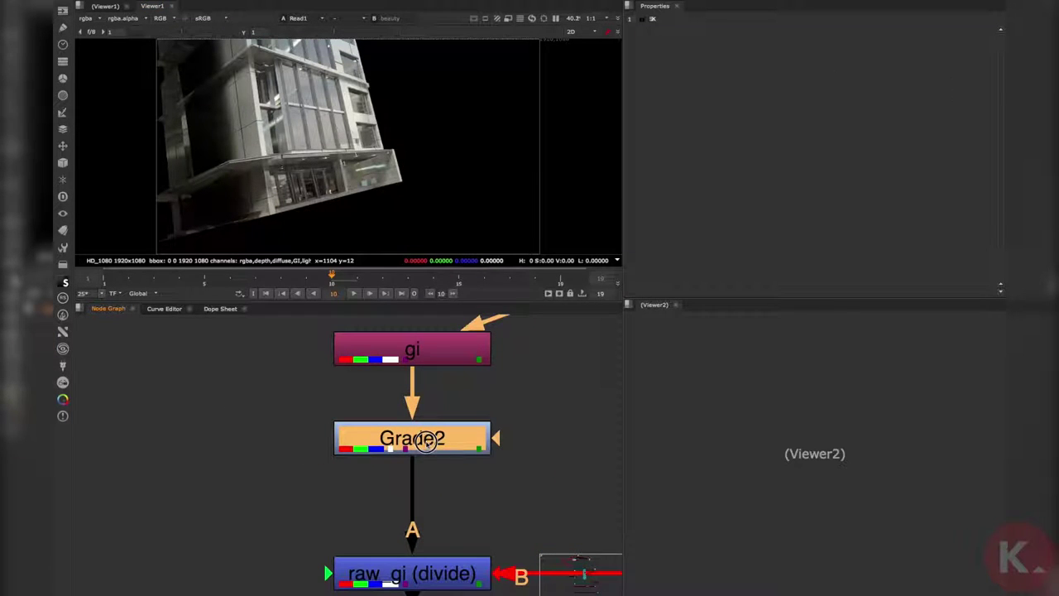
{"action": "double_click", "coordinate": [428, 443]}
Step: Tint Grade2's gain warm yellow, with red 1, green 0.814123 and blue 0.252241
{"action": "middle_click_drag", "start_coordinate": [346, 159], "coordinate": [399, 187]}
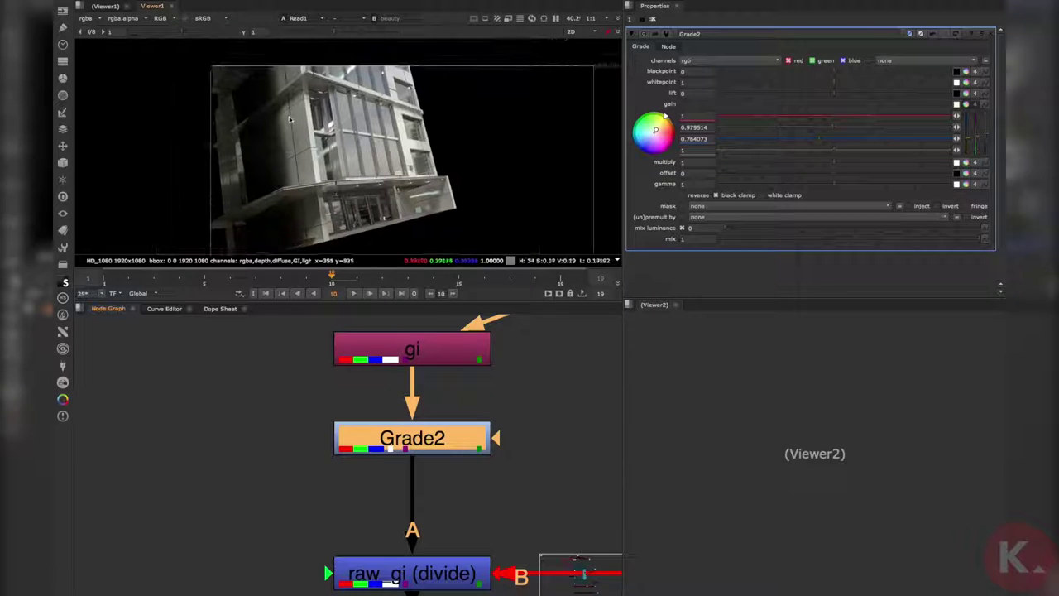
{"action": "middle_click_drag", "start_coordinate": [287, 112], "coordinate": [348, 144], "text": "alt"}
{"action": "scroll", "coordinate": [422, 149], "scroll_direction": "down", "scroll_amount": 3}
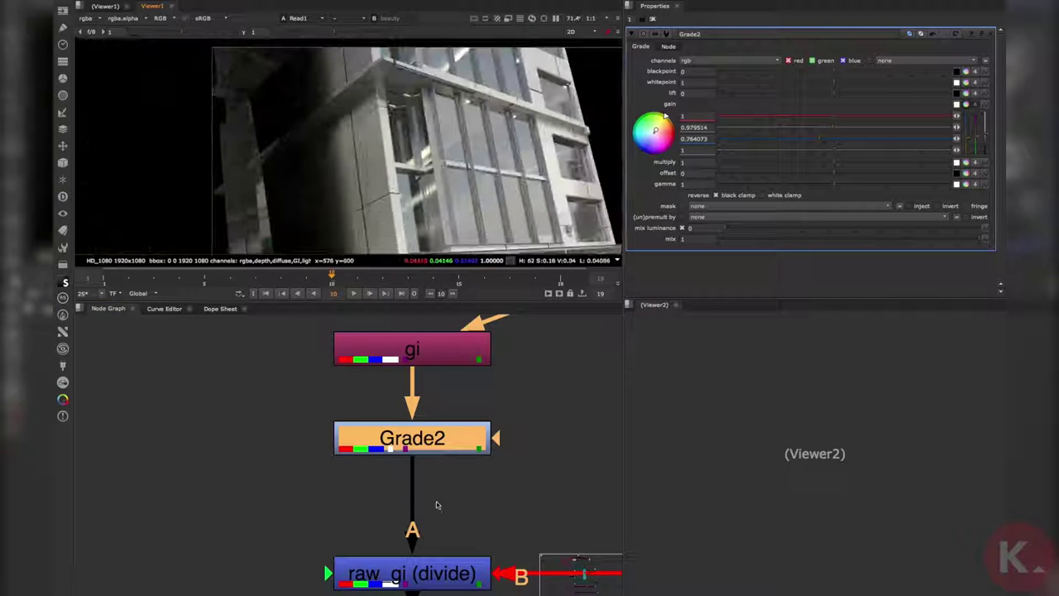
{"action": "middle_click_drag", "start_coordinate": [425, 448], "coordinate": [370, 465]}
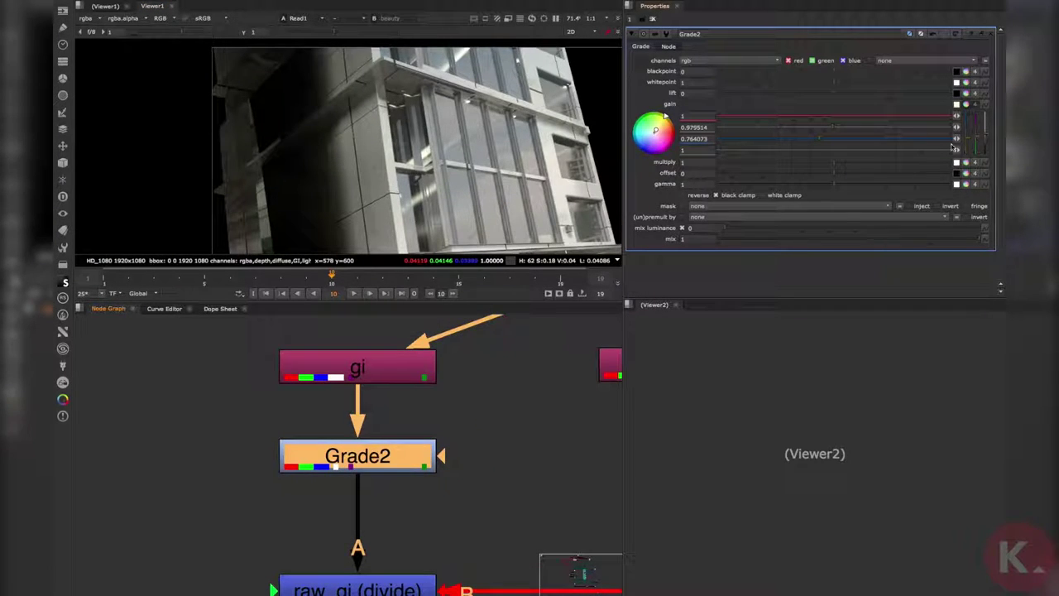
{"action": "left_click_drag", "start_coordinate": [656, 132], "coordinate": [676, 120]}
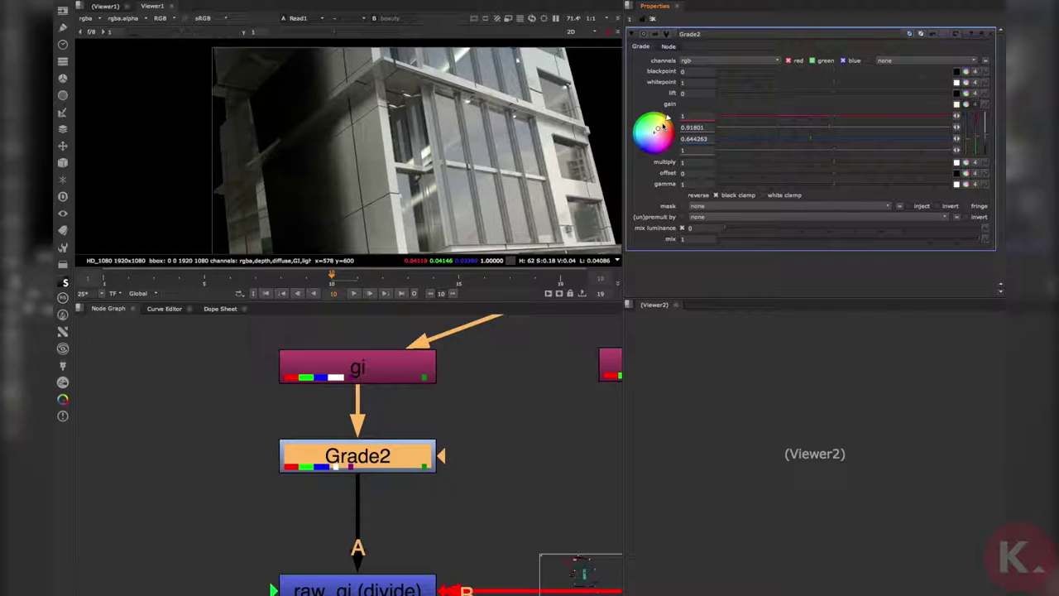
{"action": "left_click_drag", "start_coordinate": [679, 101], "coordinate": [704, 78]}
Step: Display the rebuilt beauty node to check how the gi grade affects the building
{"action": "scroll", "coordinate": [513, 371], "scroll_direction": "down", "scroll_amount": 6}
{"action": "middle_click_drag", "start_coordinate": [523, 414], "coordinate": [450, 333]}
{"action": "scroll", "coordinate": [449, 333], "scroll_direction": "down", "scroll_amount": 6}
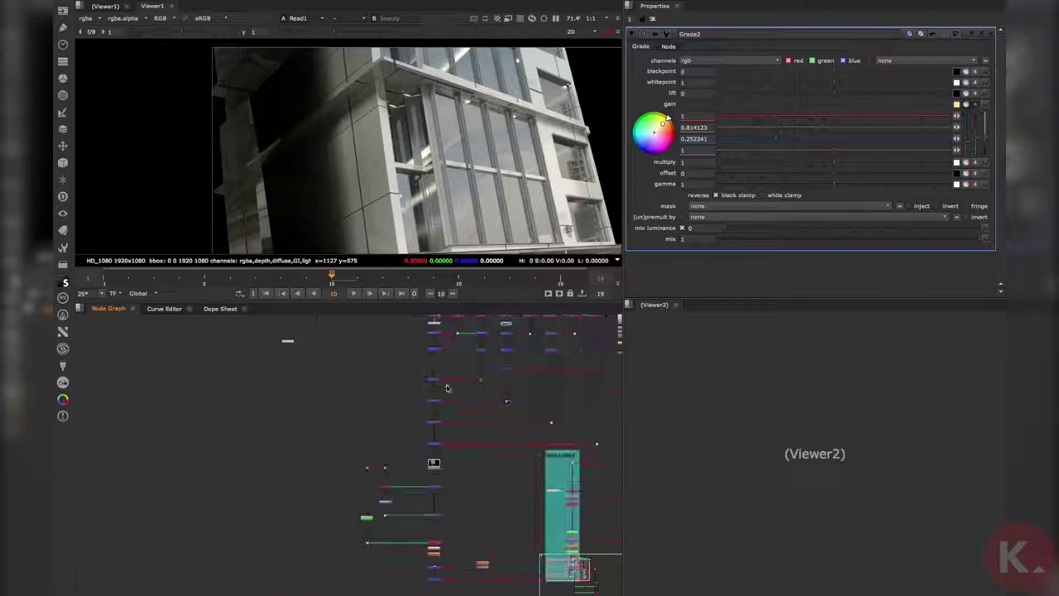
{"action": "key", "text": "1"}
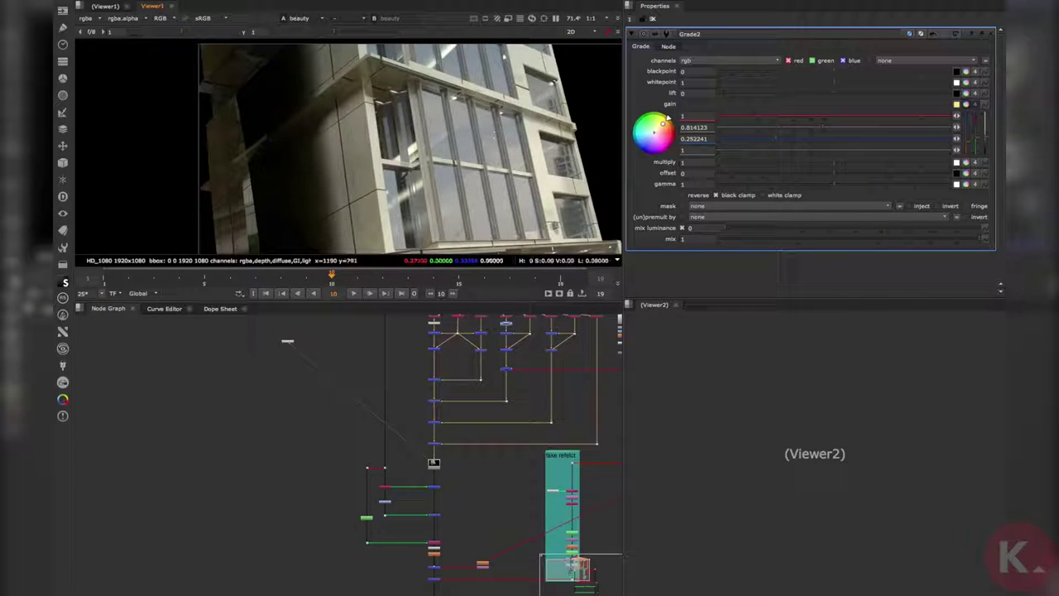
Step: Shift Grade2's gain to a blue-violet tint, red 0.338988, green 0.252241 and blue 1, and set multiply to 1.1
{"action": "left_click_drag", "start_coordinate": [672, 122], "coordinate": [643, 154]}
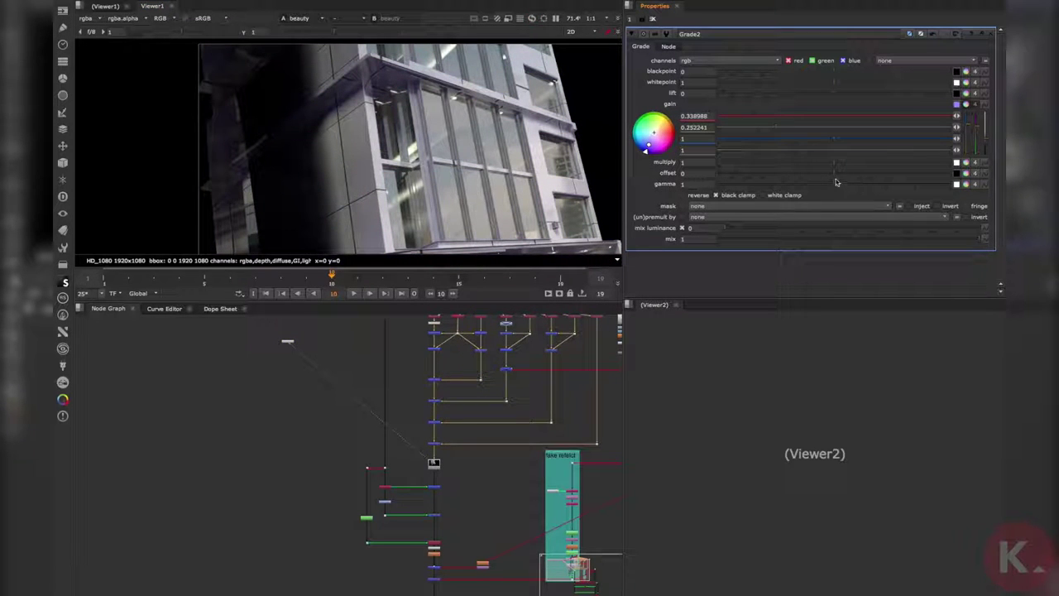
{"action": "left_click_drag", "start_coordinate": [775, 167], "coordinate": [835, 165]}
{"action": "scroll", "coordinate": [480, 394], "scroll_direction": "down", "scroll_amount": 5}
{"action": "scroll", "coordinate": [427, 406], "scroll_direction": "up", "scroll_amount": 5}
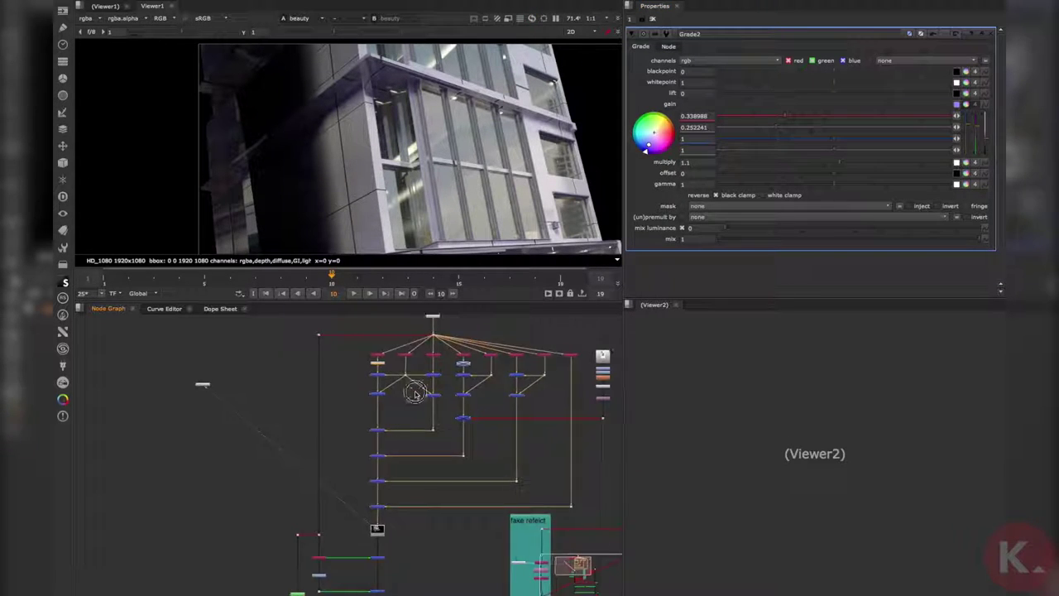
Step: Disable Grade2 on the gi branch so the beauty is rebuilt without the tint
{"action": "scroll", "coordinate": [450, 448], "scroll_direction": "up", "scroll_amount": 8}
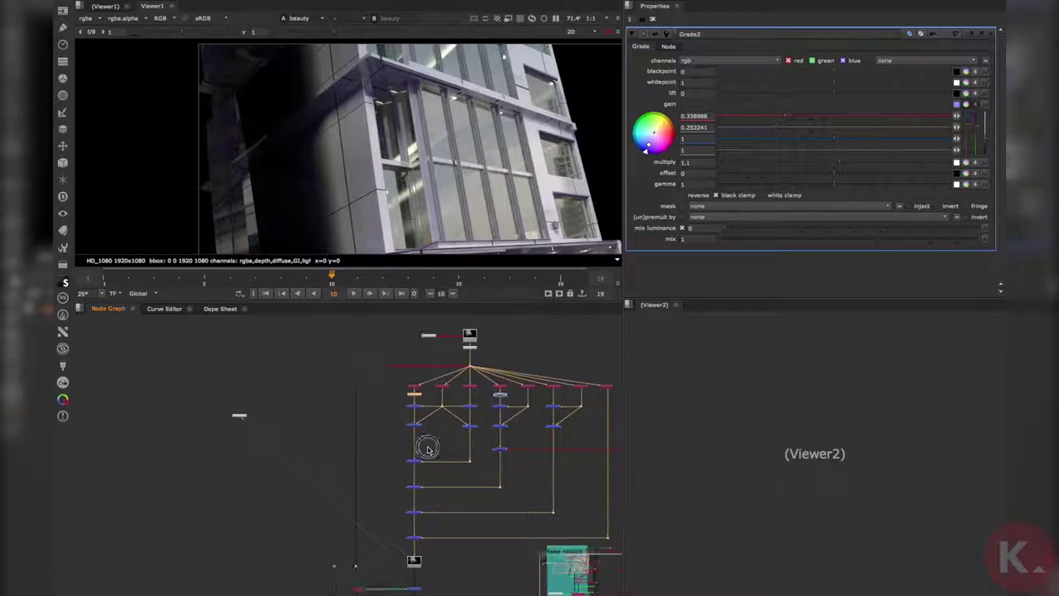
{"action": "scroll", "coordinate": [405, 395], "scroll_direction": "down", "scroll_amount": 5}
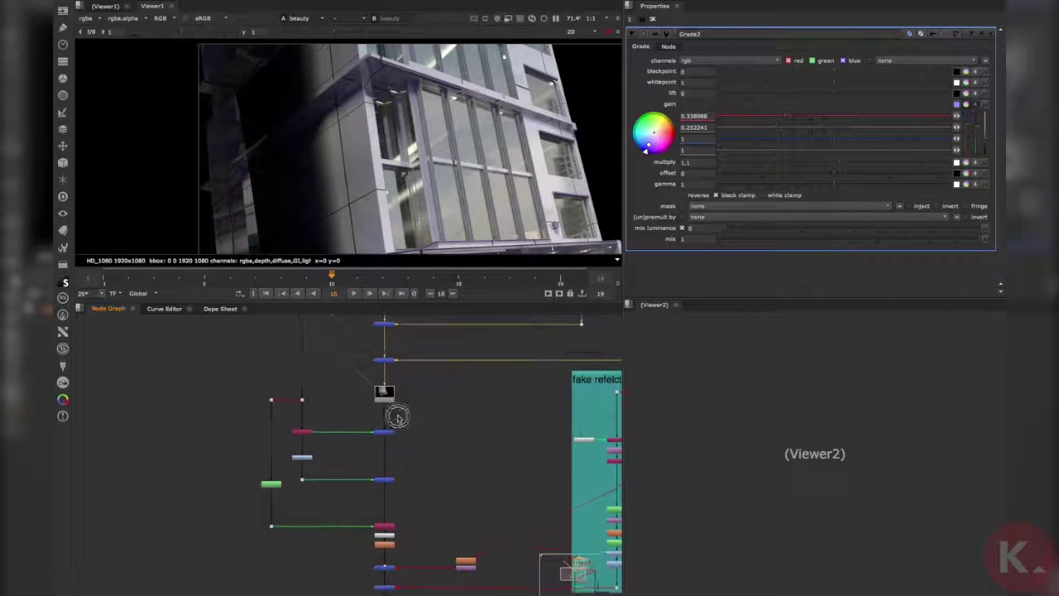
{"action": "scroll", "coordinate": [280, 418], "scroll_direction": "up", "scroll_amount": 8}
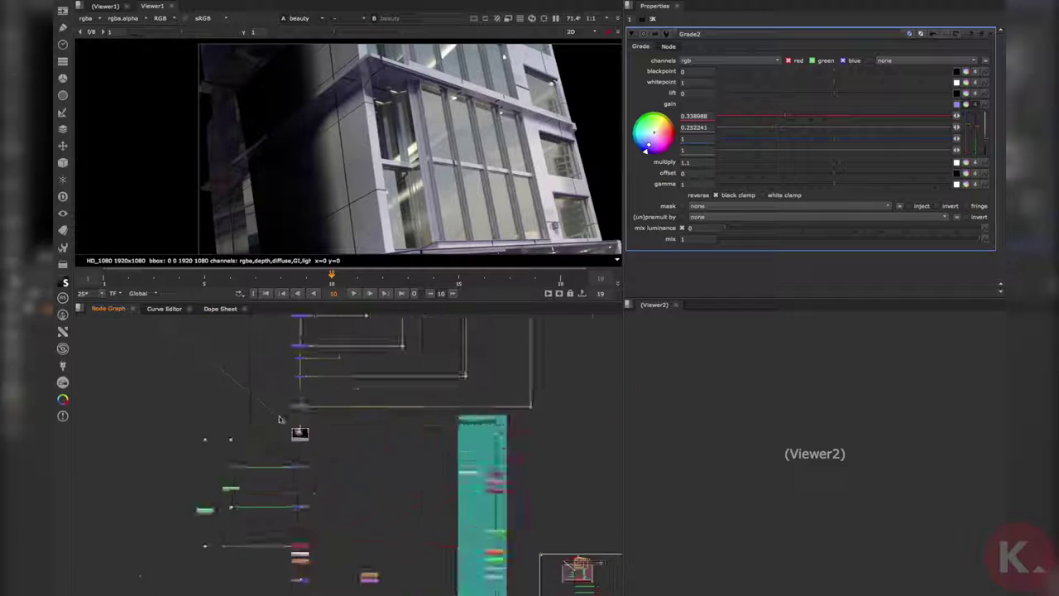
{"action": "scroll", "coordinate": [345, 466], "scroll_direction": "down", "scroll_amount": 10}
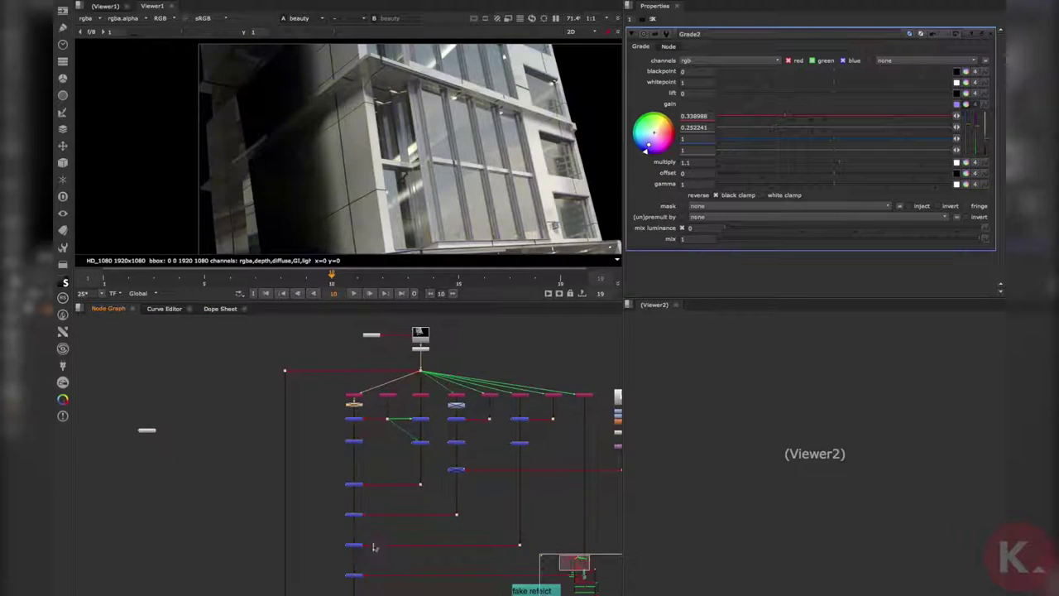
Step: Follow the tree from the beauty node down to its end and display the final Merge9 composite
{"action": "scroll", "coordinate": [376, 461], "scroll_direction": "up", "scroll_amount": 8}
{"action": "scroll", "coordinate": [377, 461], "scroll_direction": "down", "scroll_amount": 5}
{"action": "middle_click_drag", "start_coordinate": [394, 522], "coordinate": [389, 425]}
{"action": "middle_click_drag", "start_coordinate": [448, 450], "coordinate": [272, 352]}
{"action": "scroll", "coordinate": [379, 172], "scroll_direction": "down", "scroll_amount": 7}
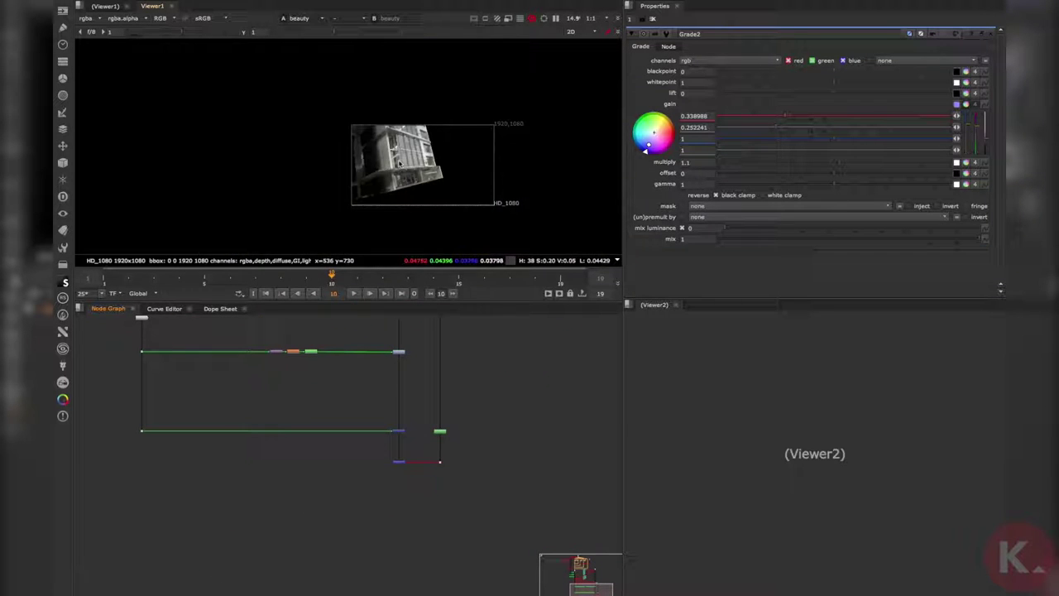
{"action": "scroll", "coordinate": [383, 176], "scroll_direction": "up", "scroll_amount": 5}
{"action": "scroll", "coordinate": [386, 433], "scroll_direction": "up", "scroll_amount": 6}
{"action": "scroll", "coordinate": [367, 473], "scroll_direction": "down", "scroll_amount": 5}
{"action": "middle_click_drag", "start_coordinate": [357, 144], "coordinate": [364, 166]}
Step: Check the final composite at frame 13 and at the last frame, 19
{"action": "left_click", "coordinate": [414, 277]}
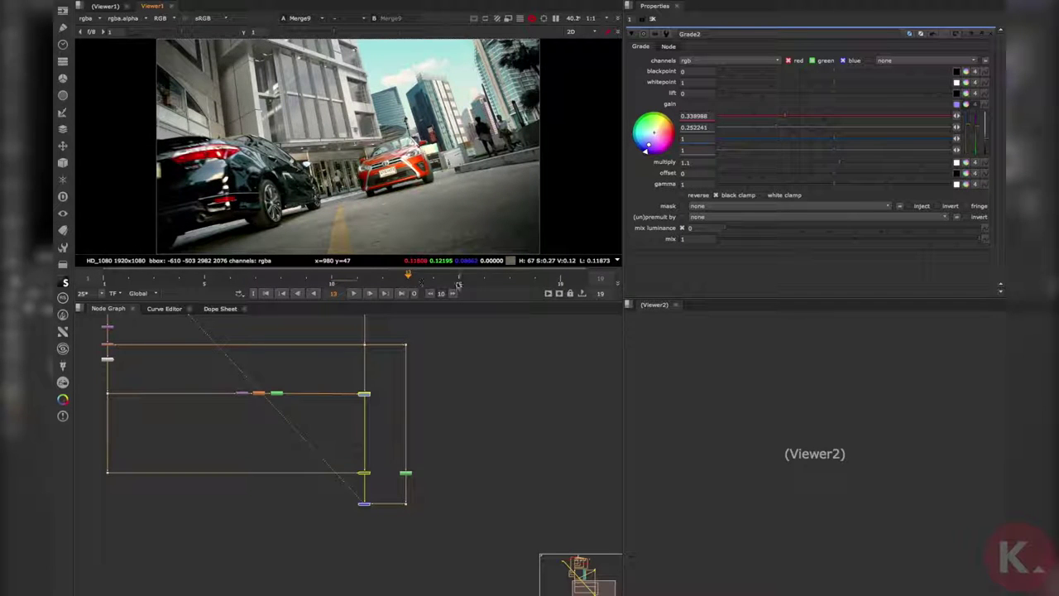
{"action": "left_click", "coordinate": [559, 293]}
{"action": "left_click", "coordinate": [554, 330]}
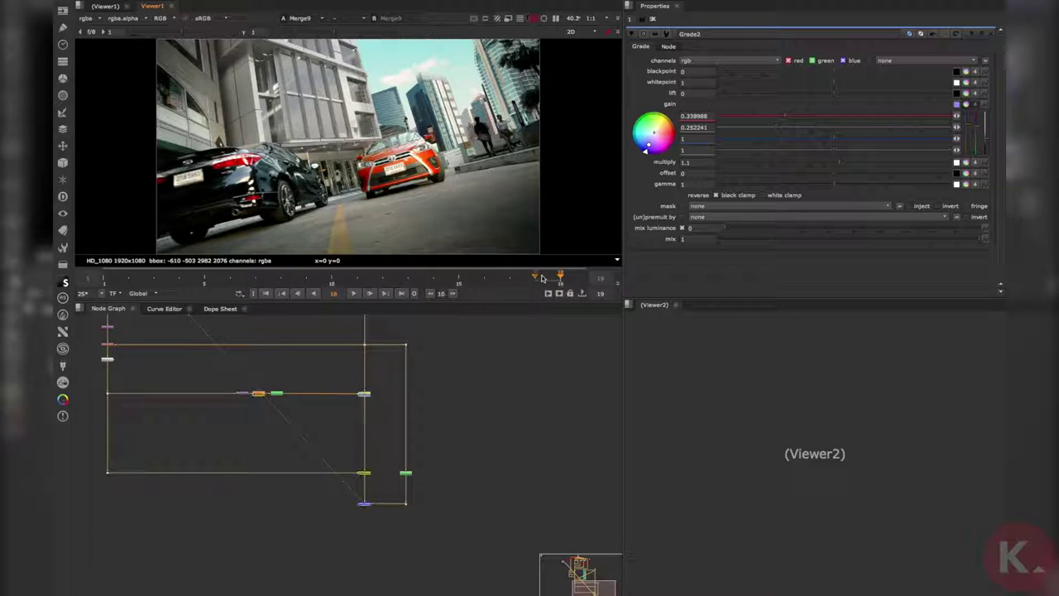
Step: Return to the start of the tree and examine the Unpremult1 node directly below Read1
{"action": "middle_click_drag", "start_coordinate": [458, 402], "coordinate": [470, 419]}
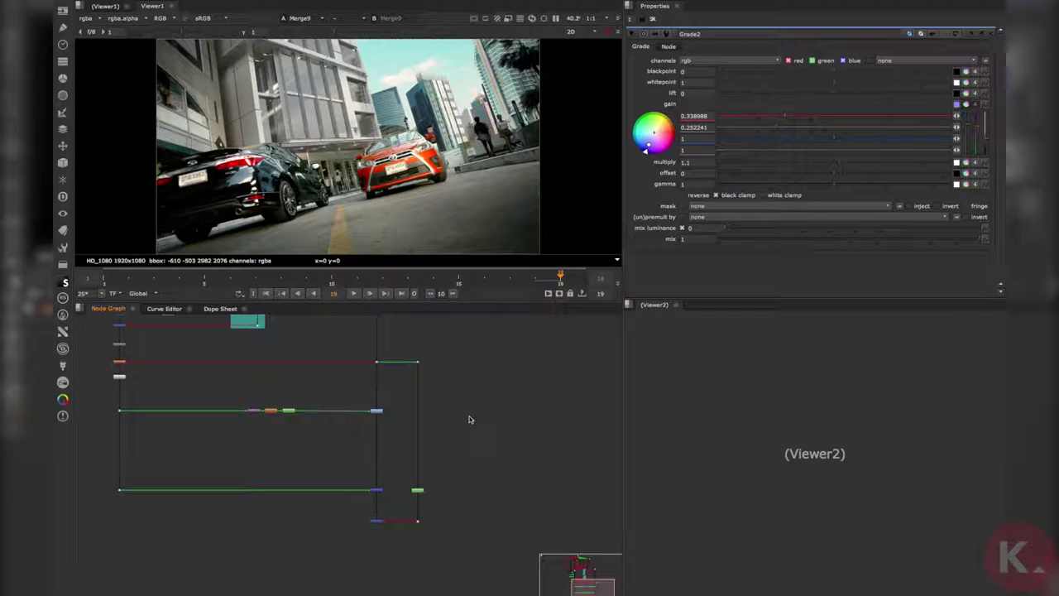
{"action": "scroll", "coordinate": [360, 427], "scroll_direction": "down", "scroll_amount": 5}
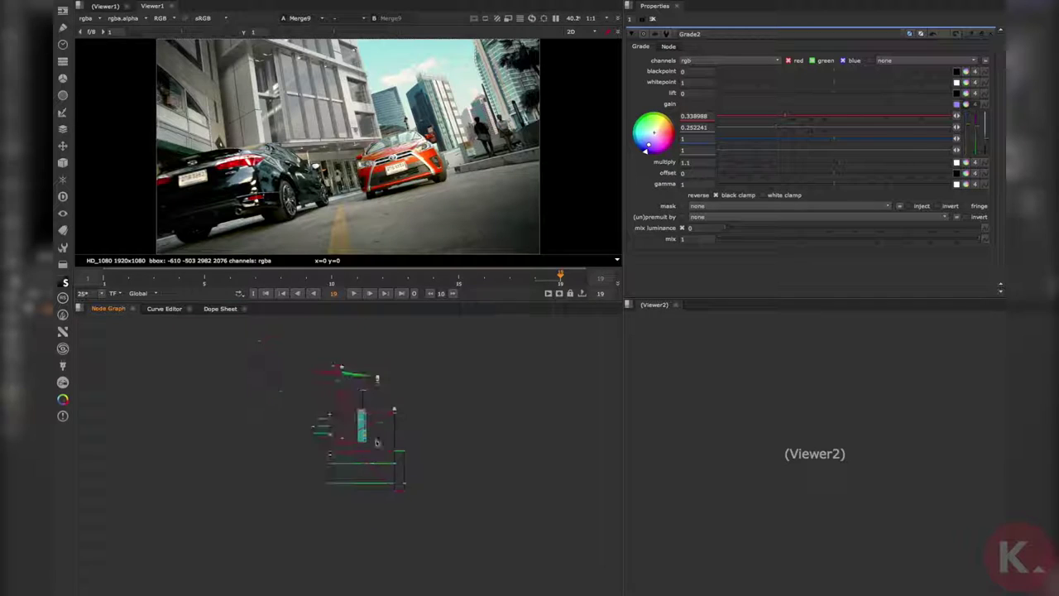
{"action": "scroll", "coordinate": [397, 409], "scroll_direction": "up", "scroll_amount": 3}
{"action": "scroll", "coordinate": [402, 408], "scroll_direction": "up", "scroll_amount": 4}
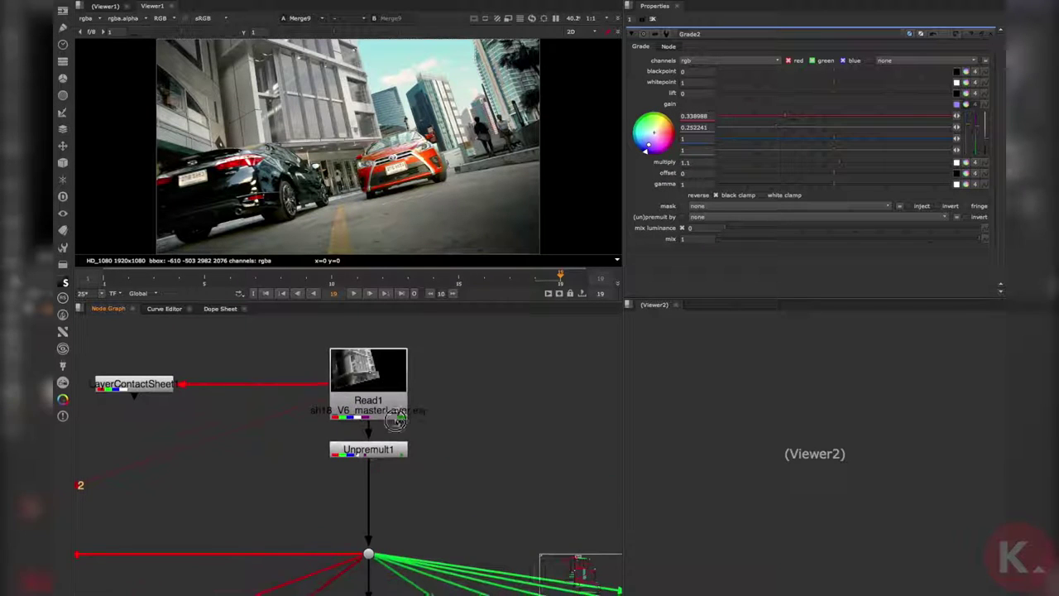
{"action": "left_click", "coordinate": [419, 410]}
{"action": "left_click_drag", "start_coordinate": [420, 414], "coordinate": [424, 416]}
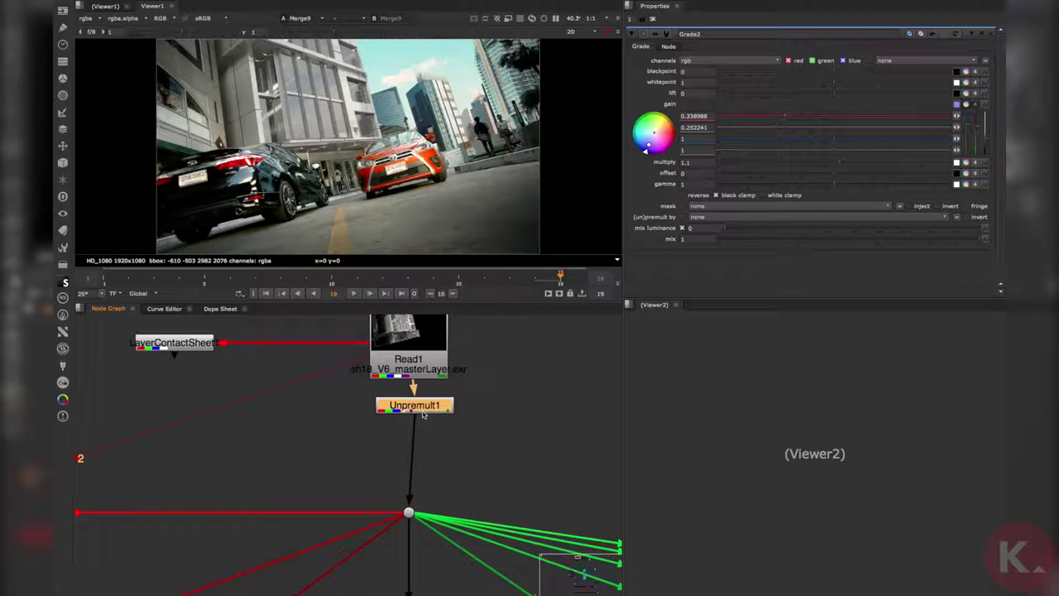
{"action": "middle_click_drag", "start_coordinate": [419, 370], "coordinate": [423, 397]}
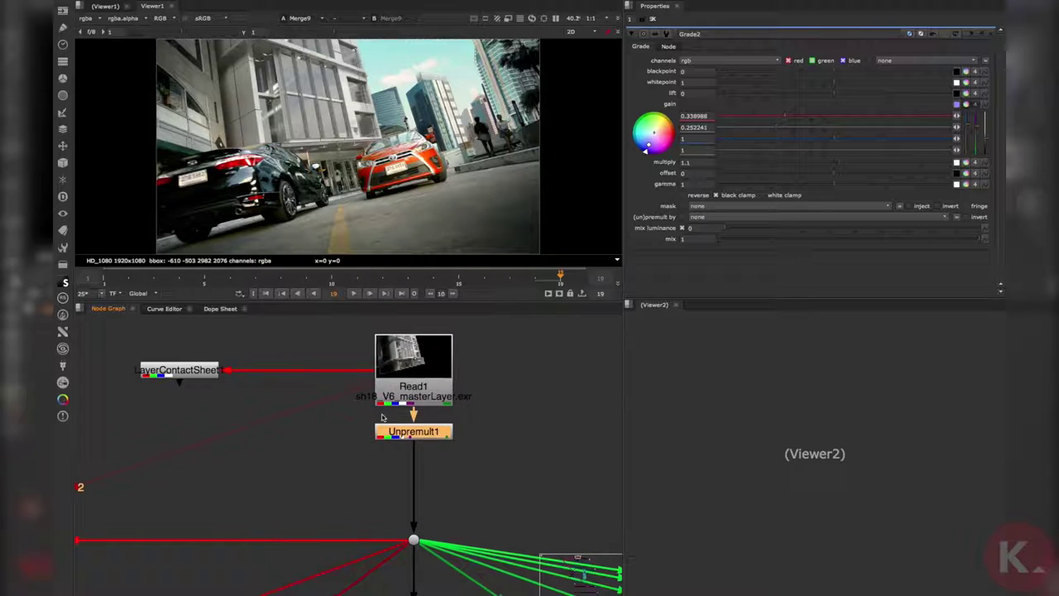
{"action": "left_click", "coordinate": [424, 397]}
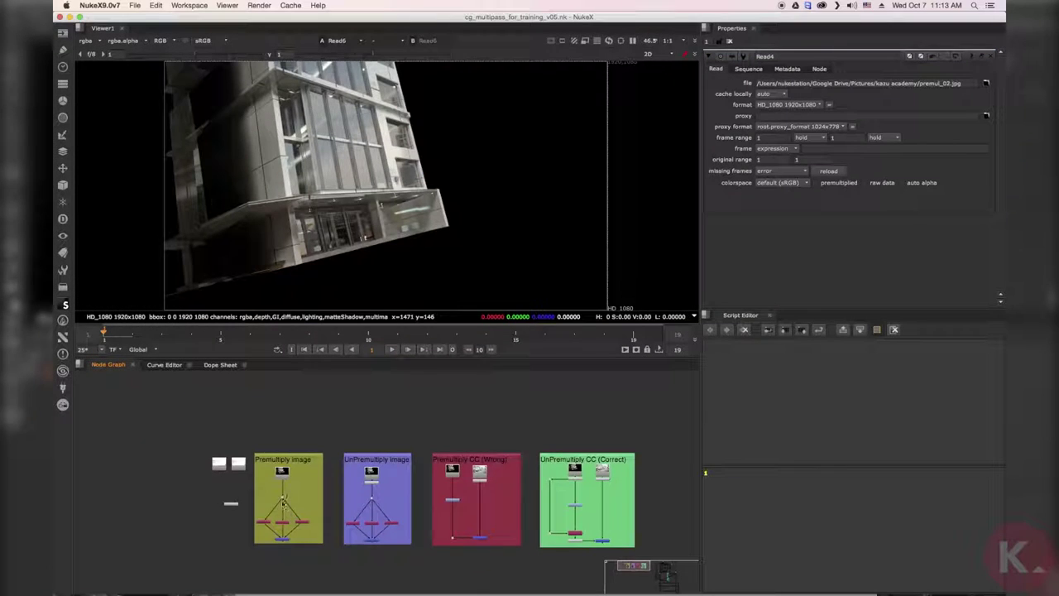
Step: In the cg_multipass_for_training_v05.nk script, move the Viewer1 node closer to the Premultiply image group
{"action": "scroll", "coordinate": [306, 496], "scroll_direction": "up", "scroll_amount": 3}
{"action": "middle_click_drag", "start_coordinate": [306, 496], "coordinate": [358, 503]}
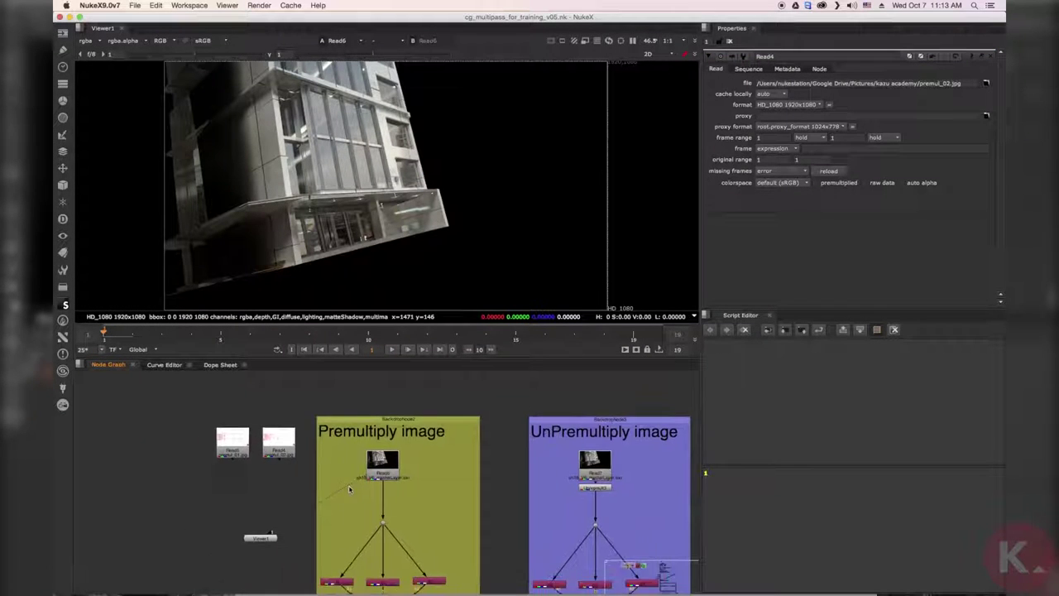
{"action": "scroll", "coordinate": [330, 483], "scroll_direction": "up", "scroll_amount": 5}
{"action": "middle_click_drag", "start_coordinate": [287, 568], "coordinate": [299, 547]}
{"action": "scroll", "coordinate": [313, 515], "scroll_direction": "down", "scroll_amount": 5}
{"action": "left_click_drag", "start_coordinate": [250, 560], "coordinate": [292, 522]}
{"action": "middle_click_drag", "start_coordinate": [322, 515], "coordinate": [316, 524]}
{"action": "scroll", "coordinate": [331, 521], "scroll_direction": "up", "scroll_amount": 2}
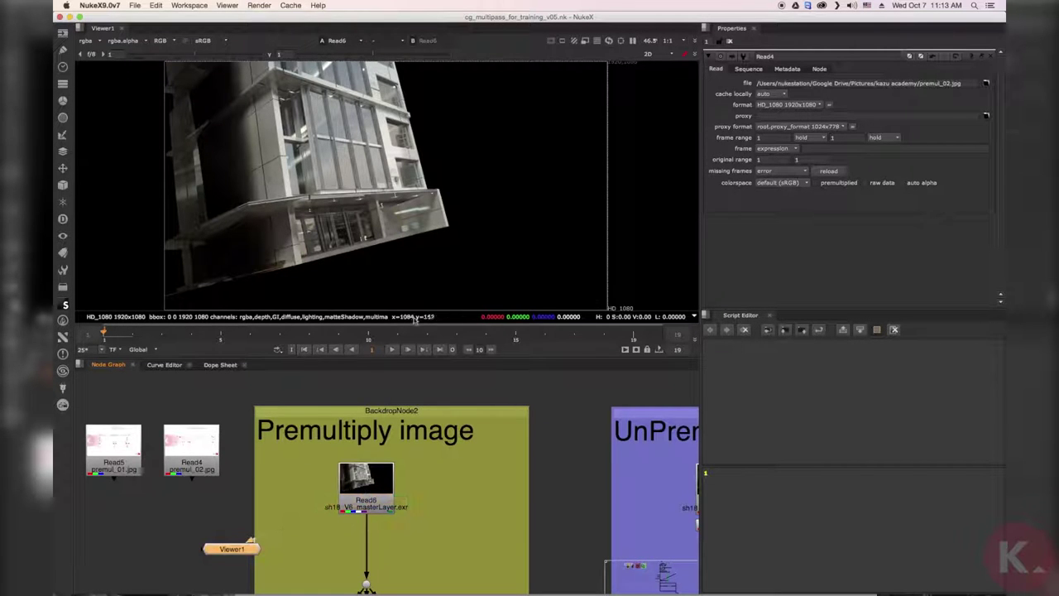
Step: Examine the Read6 node holding the masterLayer EXR in the Premultiply image group
{"action": "scroll", "coordinate": [333, 472], "scroll_direction": "up", "scroll_amount": 3}
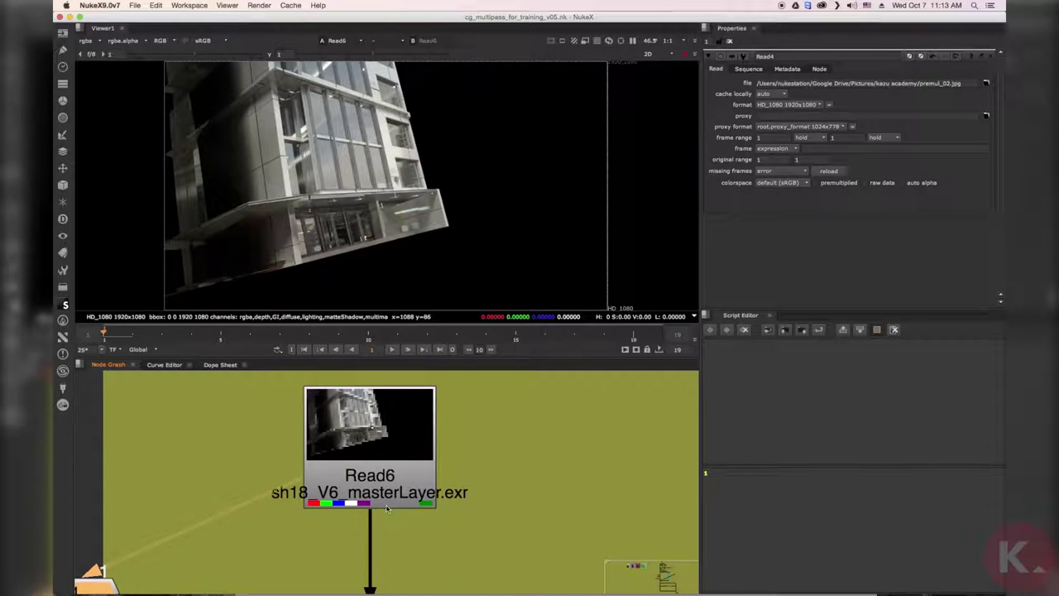
{"action": "scroll", "coordinate": [386, 504], "scroll_direction": "down", "scroll_amount": 3}
{"action": "scroll", "coordinate": [373, 484], "scroll_direction": "down", "scroll_amount": 2}
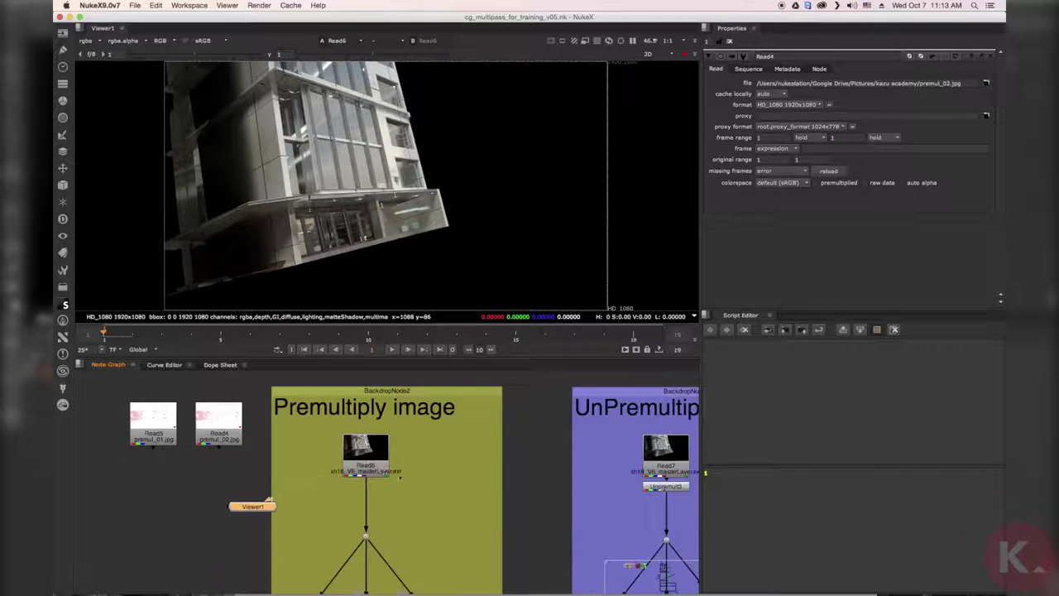
{"action": "scroll", "coordinate": [367, 476], "scroll_direction": "up", "scroll_amount": 3}
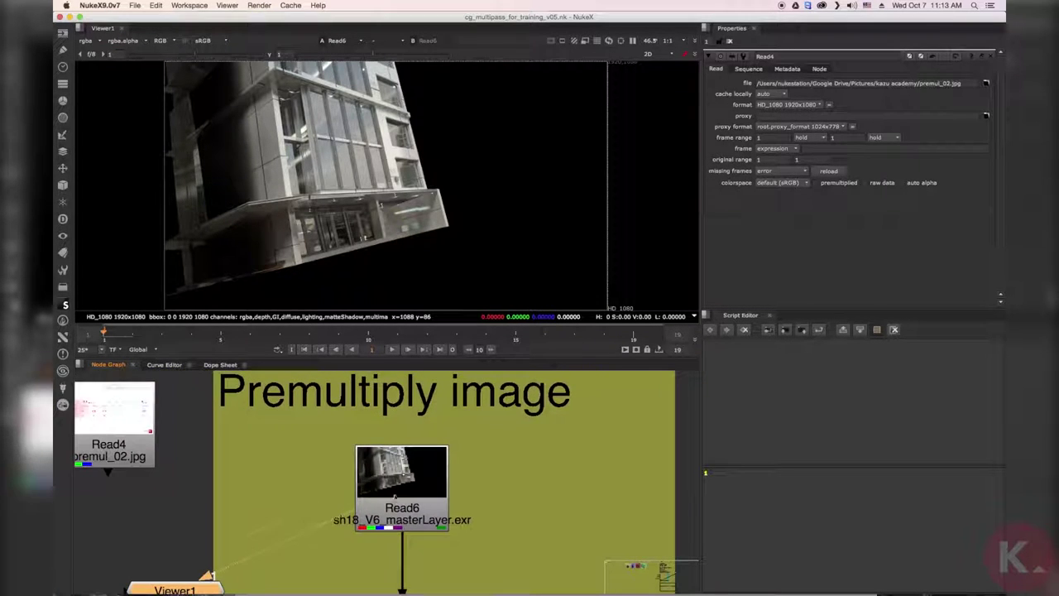
{"action": "scroll", "coordinate": [393, 495], "scroll_direction": "down", "scroll_amount": 3}
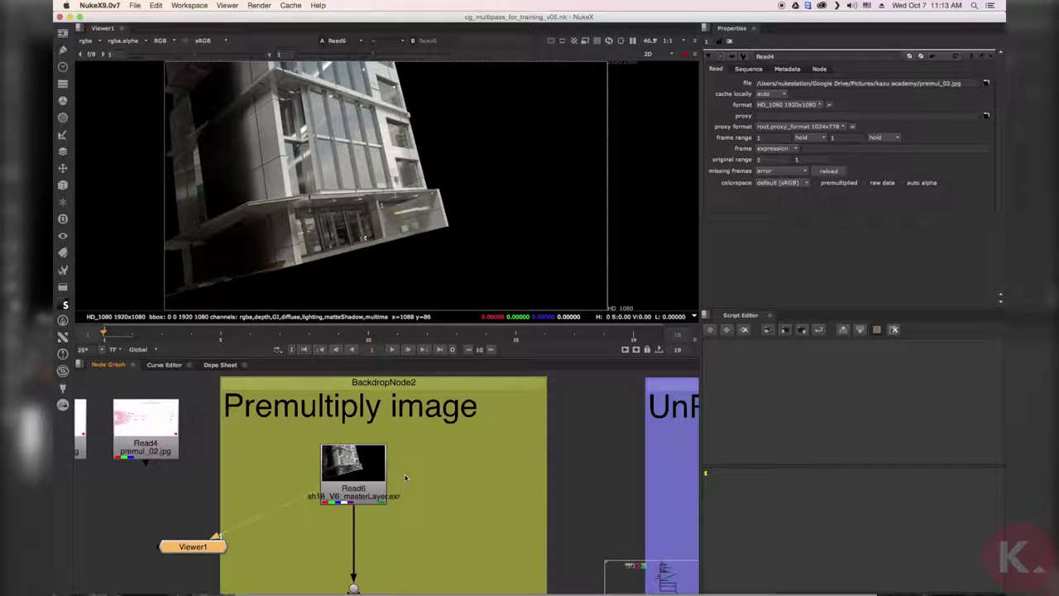
{"action": "middle_click_drag", "start_coordinate": [432, 500], "coordinate": [432, 476]}
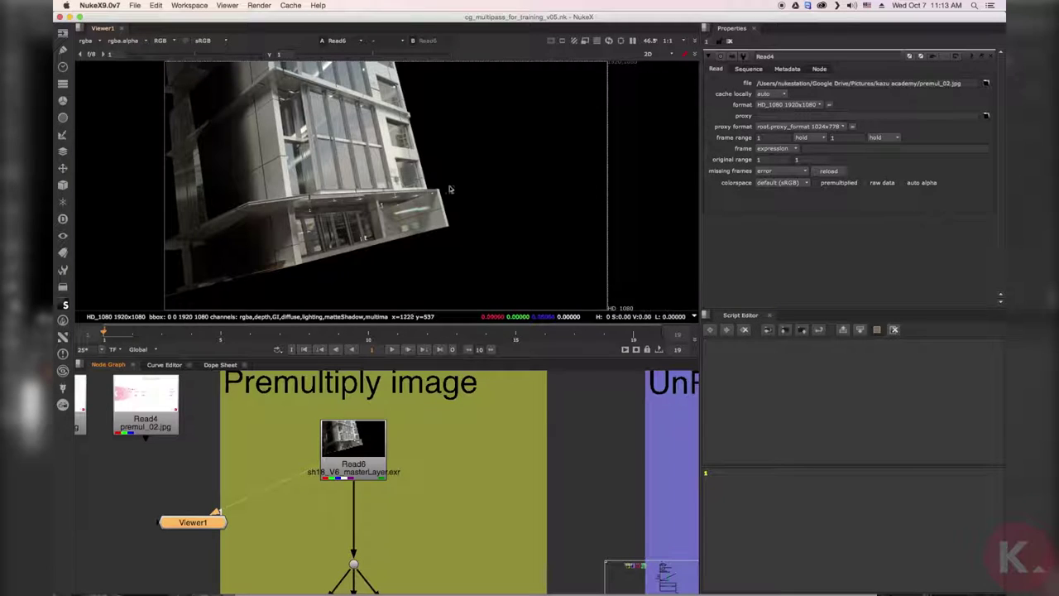
Step: Display Read6's alpha channel and examine the building's matte, both whole and close up along its outer edge
{"action": "scroll", "coordinate": [444, 194], "scroll_direction": "up", "scroll_amount": 6}
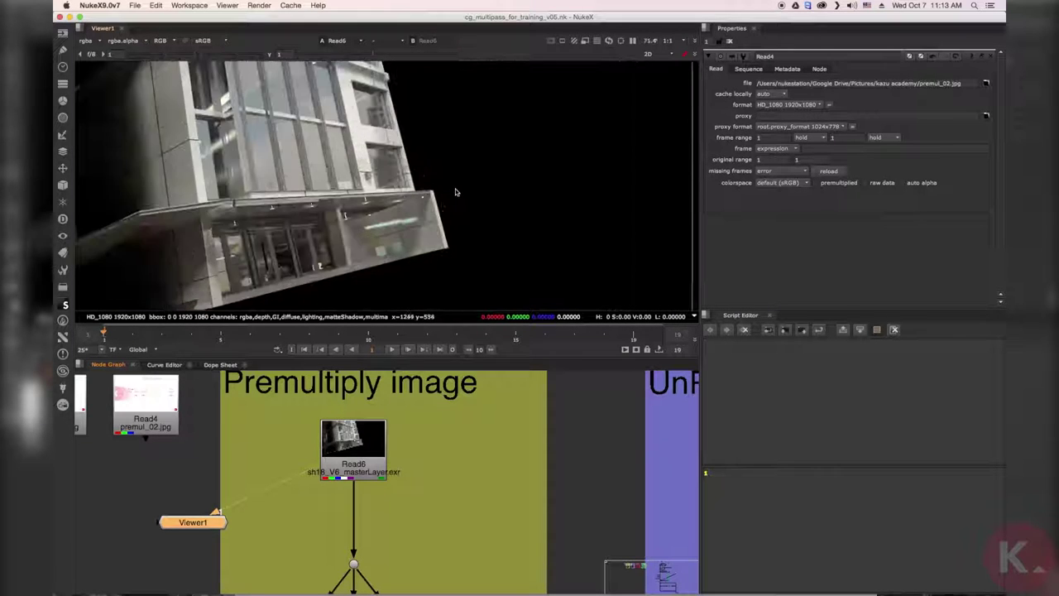
{"action": "scroll", "coordinate": [448, 214], "scroll_direction": "down", "scroll_amount": 4}
{"action": "key", "text": "a"}
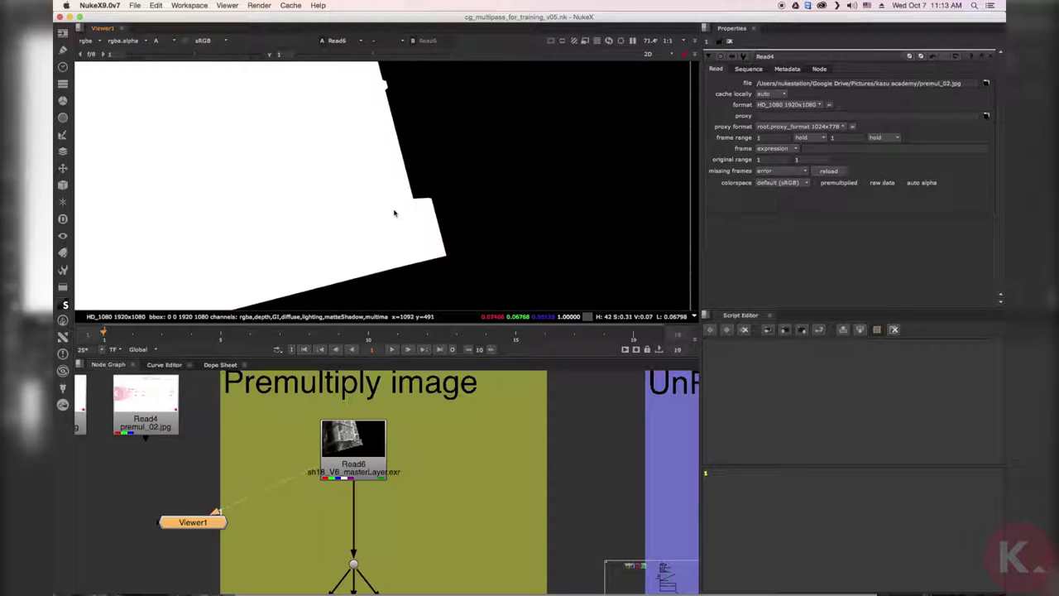
{"action": "scroll", "coordinate": [400, 215], "scroll_direction": "down", "scroll_amount": 3}
{"action": "middle_click_drag", "start_coordinate": [321, 156], "coordinate": [333, 174]}
{"action": "scroll", "coordinate": [334, 175], "scroll_direction": "up", "scroll_amount": 3}
{"action": "middle_click_drag", "start_coordinate": [477, 193], "coordinate": [334, 188]}
{"action": "scroll", "coordinate": [406, 192], "scroll_direction": "down", "scroll_amount": 4}
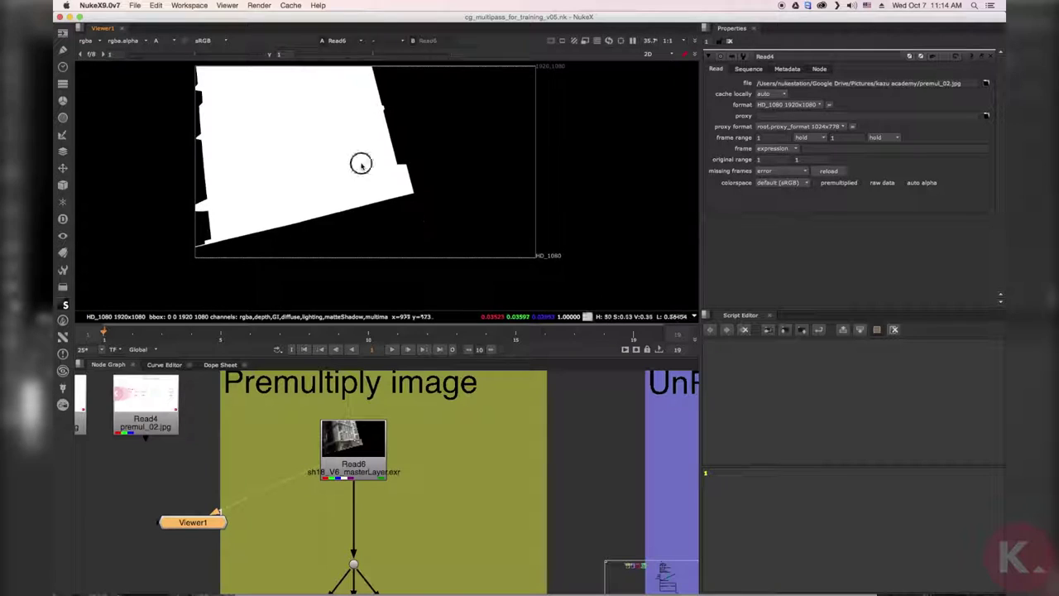
{"action": "scroll", "coordinate": [389, 174], "scroll_direction": "up", "scroll_amount": 5}
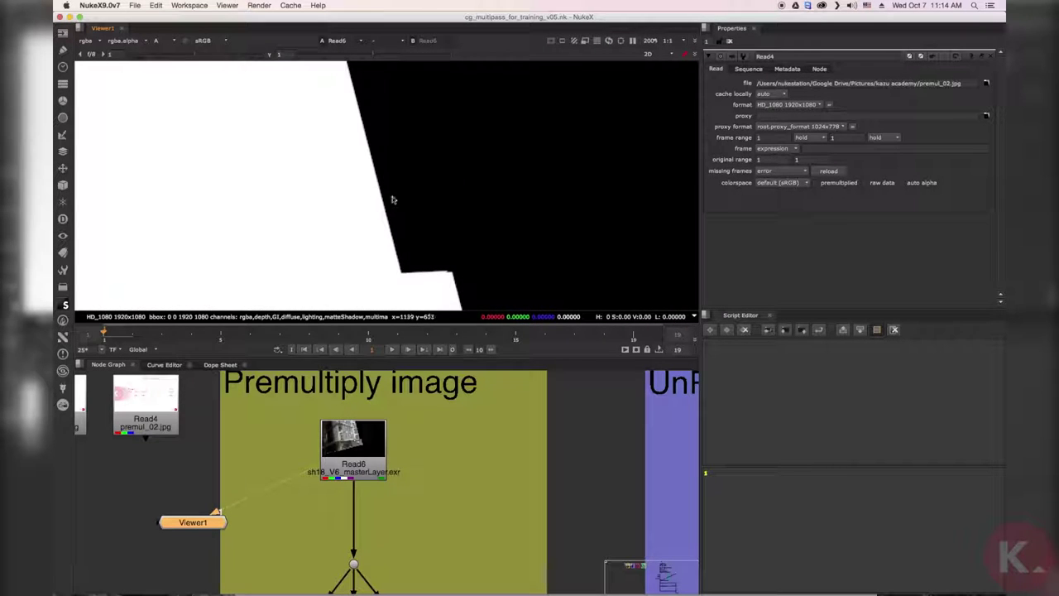
{"action": "scroll", "coordinate": [389, 202], "scroll_direction": "down", "scroll_amount": 6}
Step: Switch Read6 back to full colour and inspect the building's edge against the black background at pixel level
{"action": "key", "text": "a"}
{"action": "scroll", "coordinate": [356, 213], "scroll_direction": "up", "scroll_amount": 2}
{"action": "scroll", "coordinate": [395, 205], "scroll_direction": "down", "scroll_amount": 2}
{"action": "scroll", "coordinate": [396, 205], "scroll_direction": "up", "scroll_amount": 10}
{"action": "scroll", "coordinate": [374, 196], "scroll_direction": "down", "scroll_amount": 2}
{"action": "scroll", "coordinate": [394, 199], "scroll_direction": "up", "scroll_amount": 5}
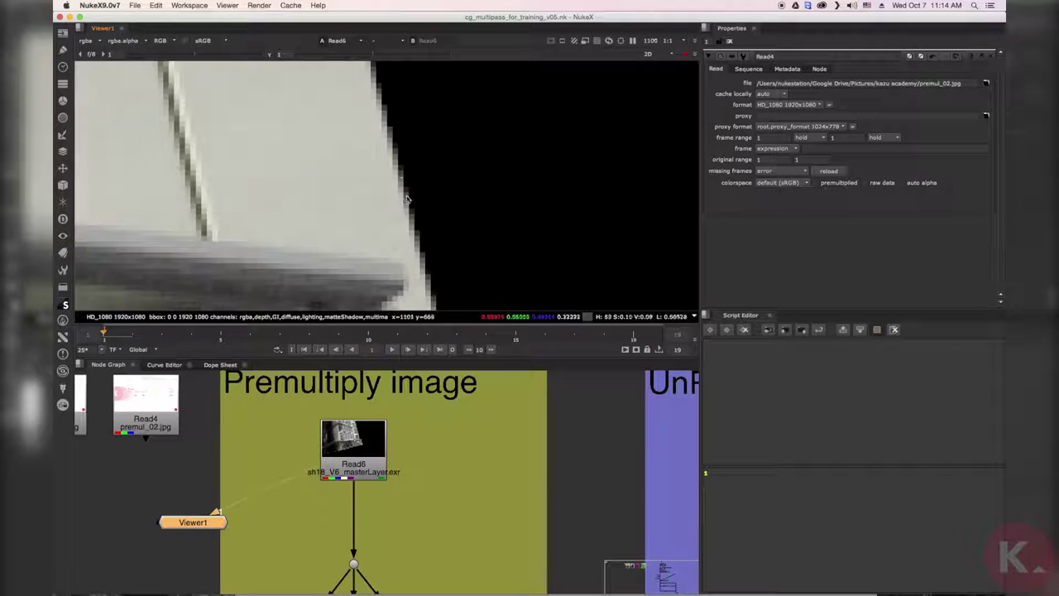
{"action": "scroll", "coordinate": [393, 178], "scroll_direction": "down", "scroll_amount": 4}
{"action": "scroll", "coordinate": [405, 198], "scroll_direction": "up", "scroll_amount": 4}
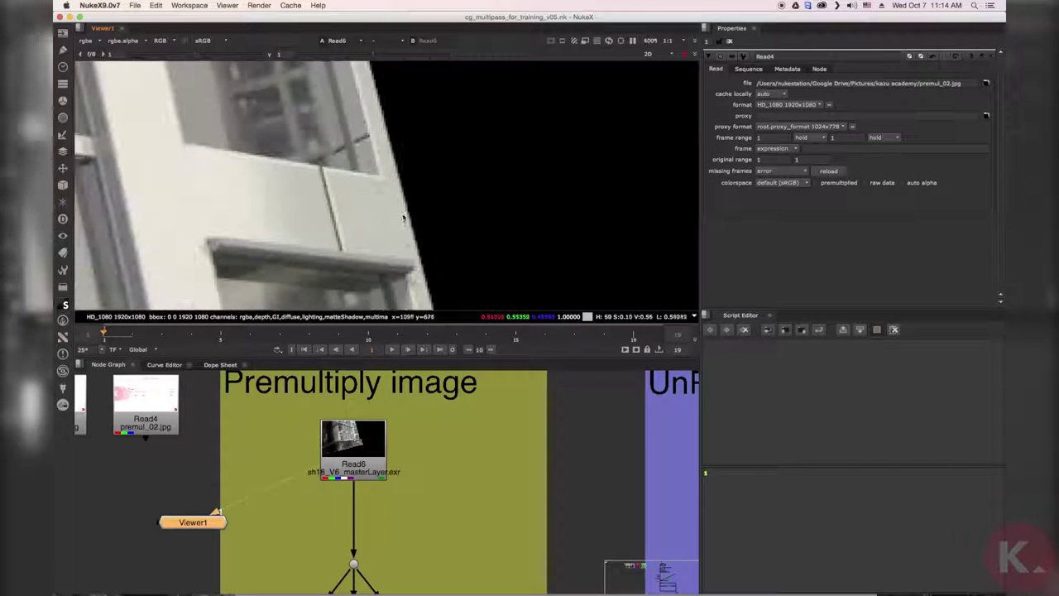
Step: Compare the semi-transparent edge pixels in Read6's alpha channel with the same edge in colour
{"action": "key", "text": "a"}
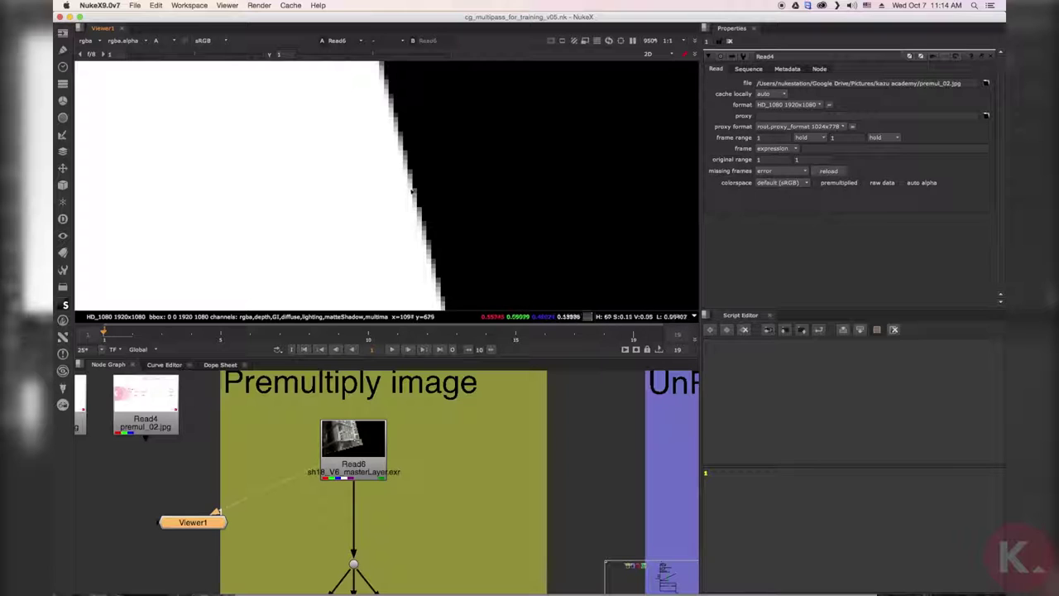
{"action": "key", "text": "a"}
{"action": "scroll", "coordinate": [405, 199], "scroll_direction": "down", "scroll_amount": 5}
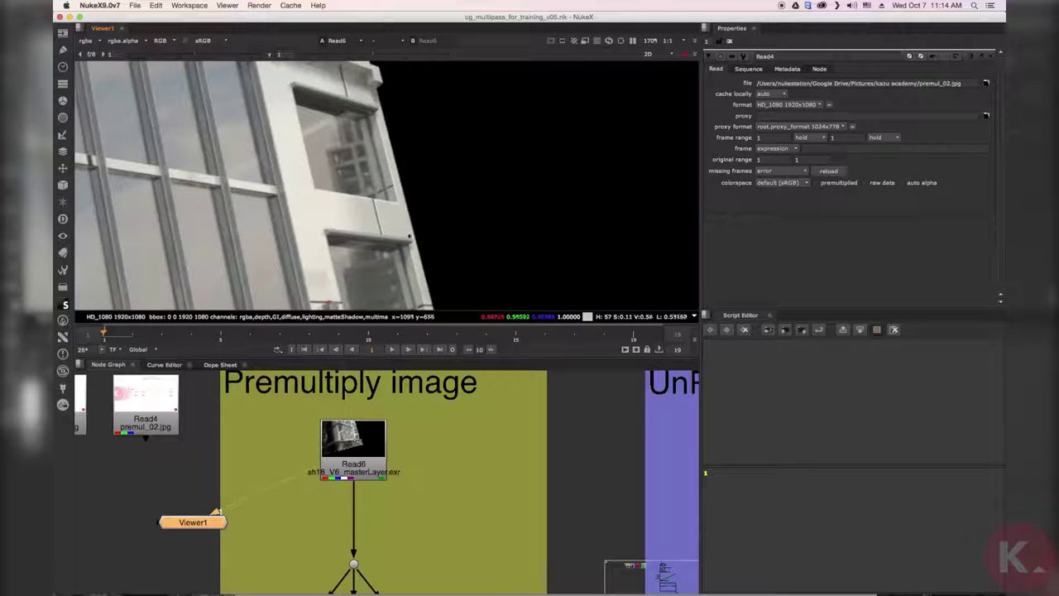
{"action": "scroll", "coordinate": [392, 191], "scroll_direction": "up", "scroll_amount": 2}
{"action": "scroll", "coordinate": [393, 191], "scroll_direction": "down", "scroll_amount": 5}
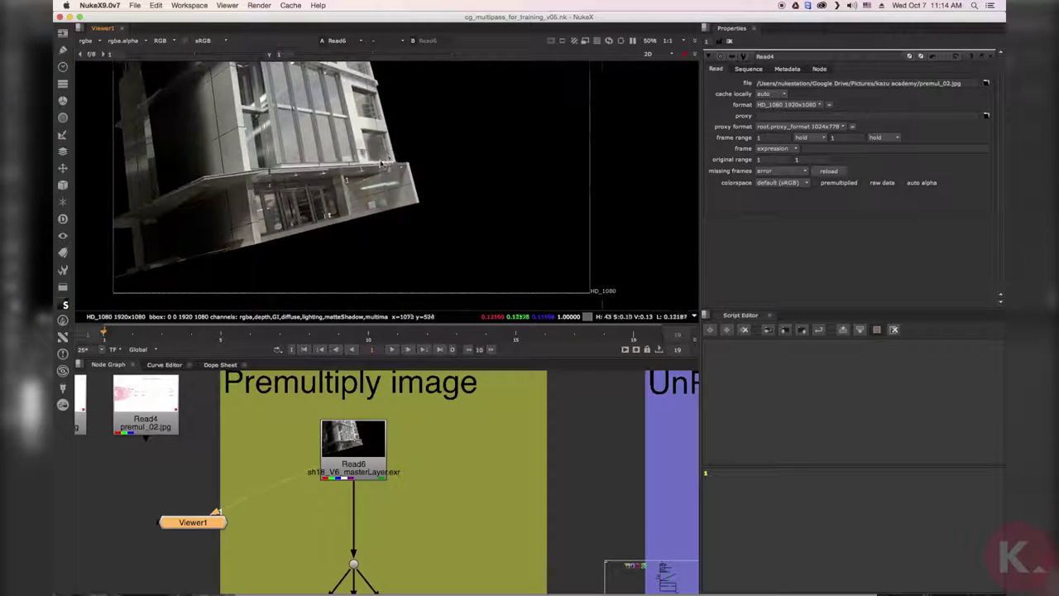
Step: Examine the premultiplied building in colour, from the whole frame down to the wall edge beside the windows
{"action": "middle_click_drag", "start_coordinate": [377, 182], "coordinate": [392, 203]}
{"action": "scroll", "coordinate": [393, 208], "scroll_direction": "down", "scroll_amount": 3}
{"action": "scroll", "coordinate": [392, 210], "scroll_direction": "up", "scroll_amount": 6}
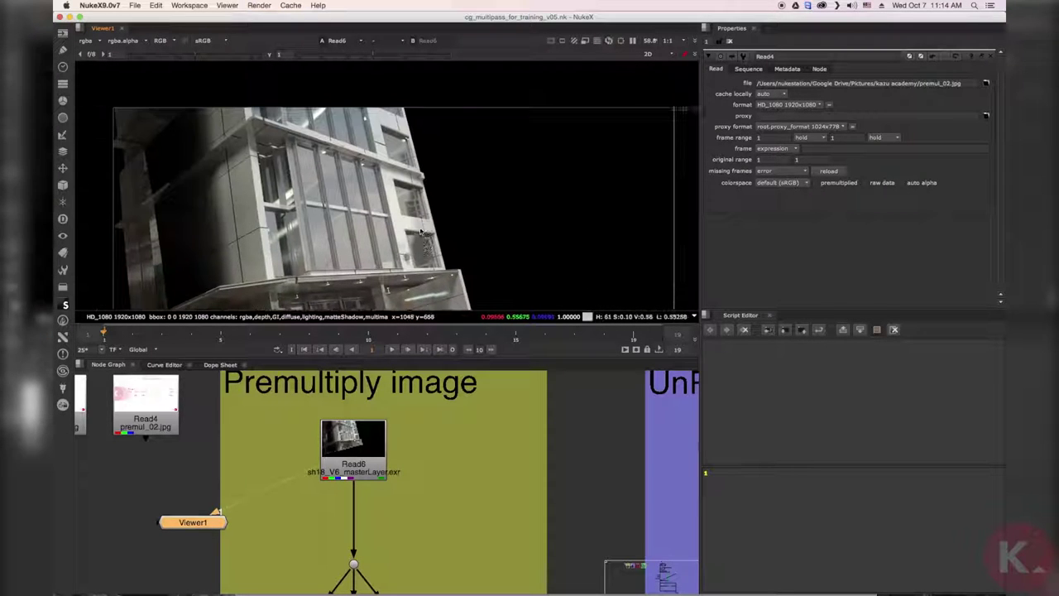
{"action": "scroll", "coordinate": [421, 231], "scroll_direction": "down", "scroll_amount": 3}
{"action": "scroll", "coordinate": [392, 183], "scroll_direction": "up", "scroll_amount": 2}
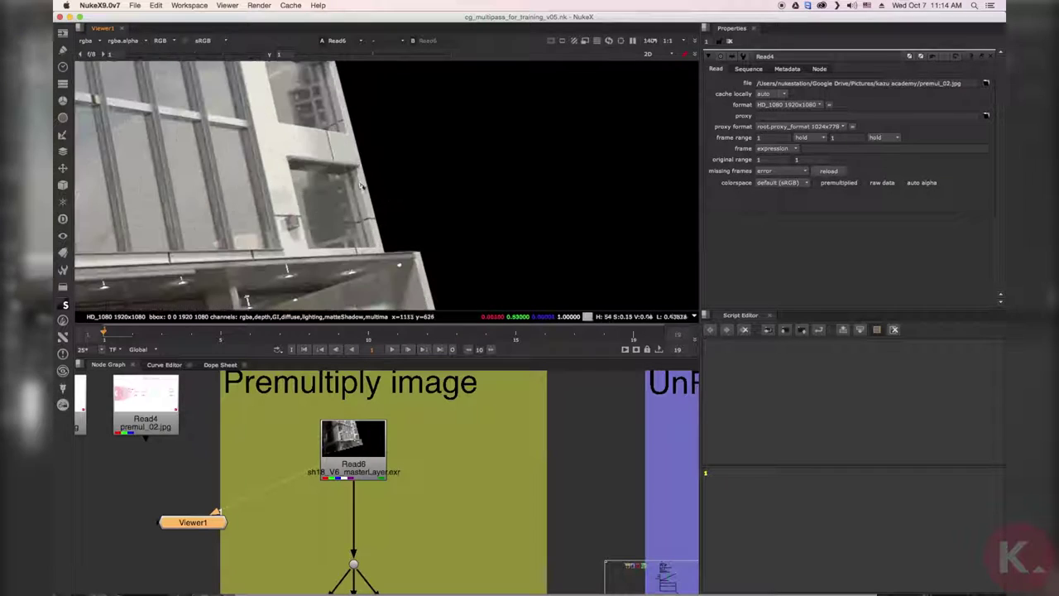
{"action": "middle_click_drag", "start_coordinate": [393, 183], "coordinate": [437, 246]}
{"action": "scroll", "coordinate": [440, 239], "scroll_direction": "down", "scroll_amount": 4}
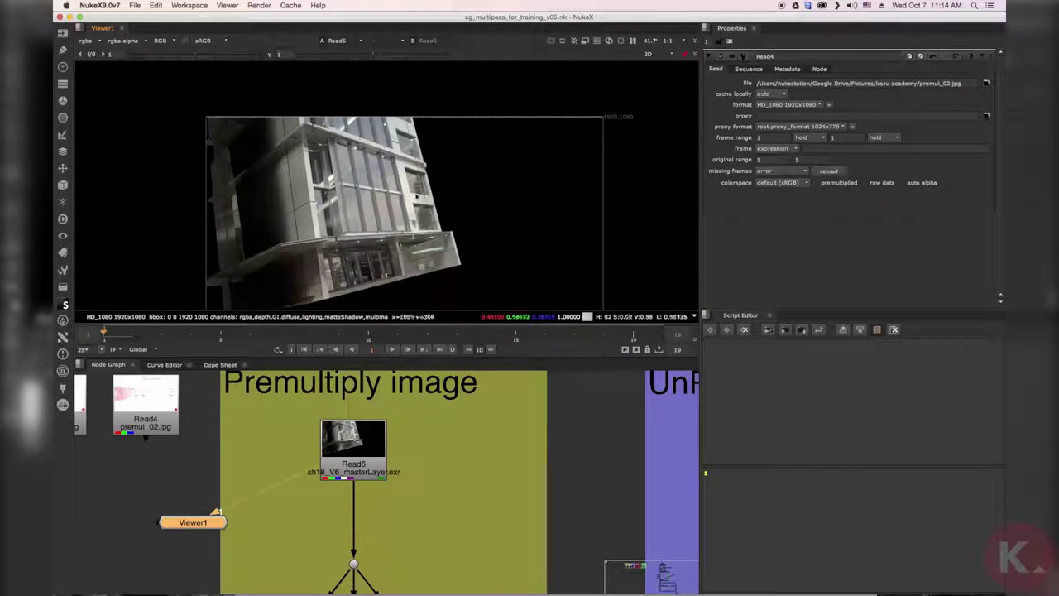
{"action": "scroll", "coordinate": [409, 219], "scroll_direction": "up", "scroll_amount": 5}
{"action": "scroll", "coordinate": [418, 227], "scroll_direction": "up", "scroll_amount": 3}
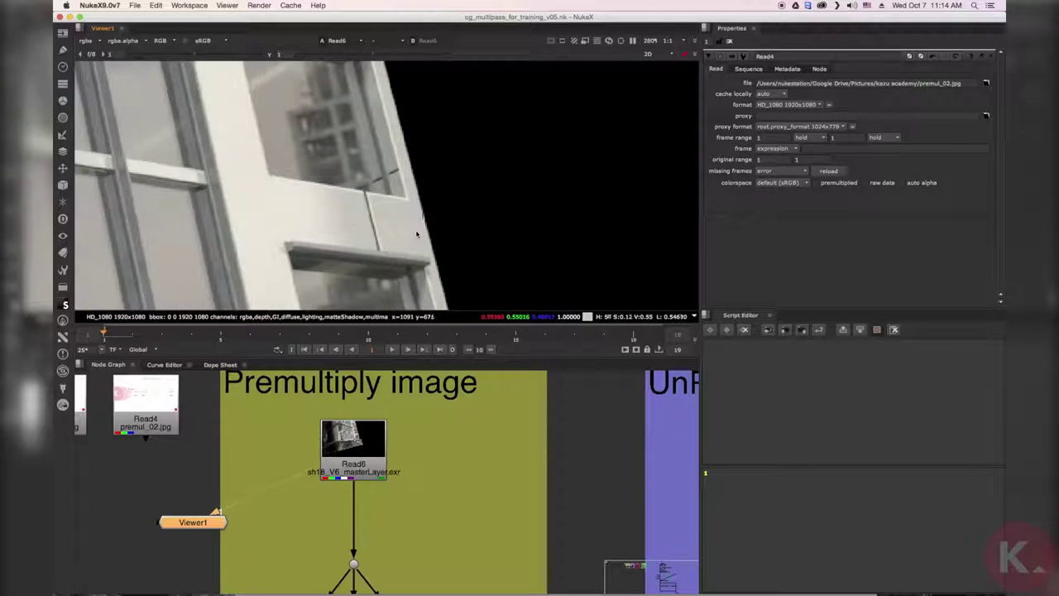
{"action": "scroll", "coordinate": [402, 198], "scroll_direction": "down", "scroll_amount": 2}
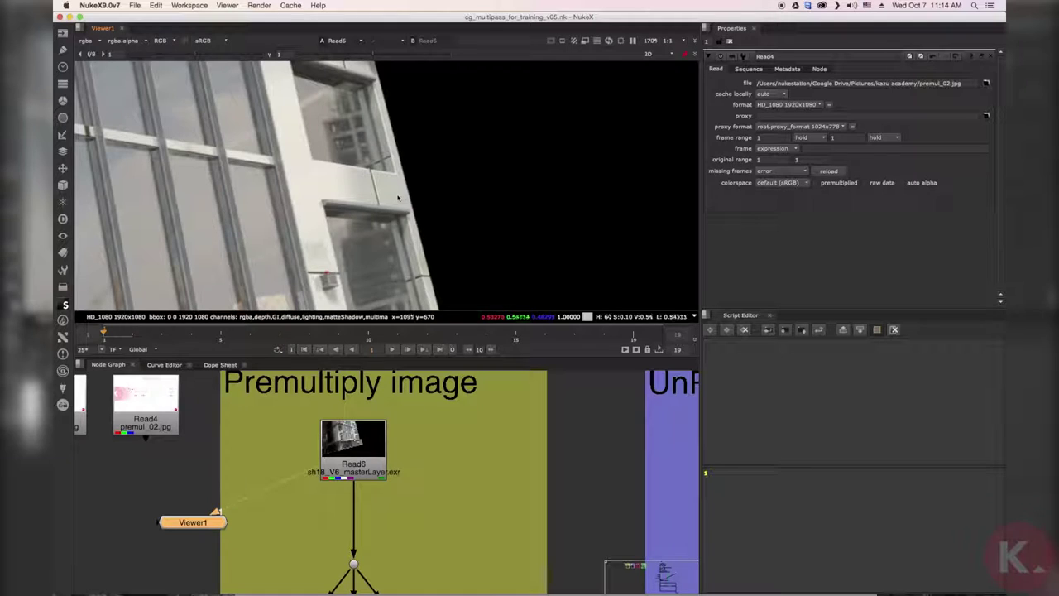
{"action": "scroll", "coordinate": [394, 204], "scroll_direction": "up", "scroll_amount": 4}
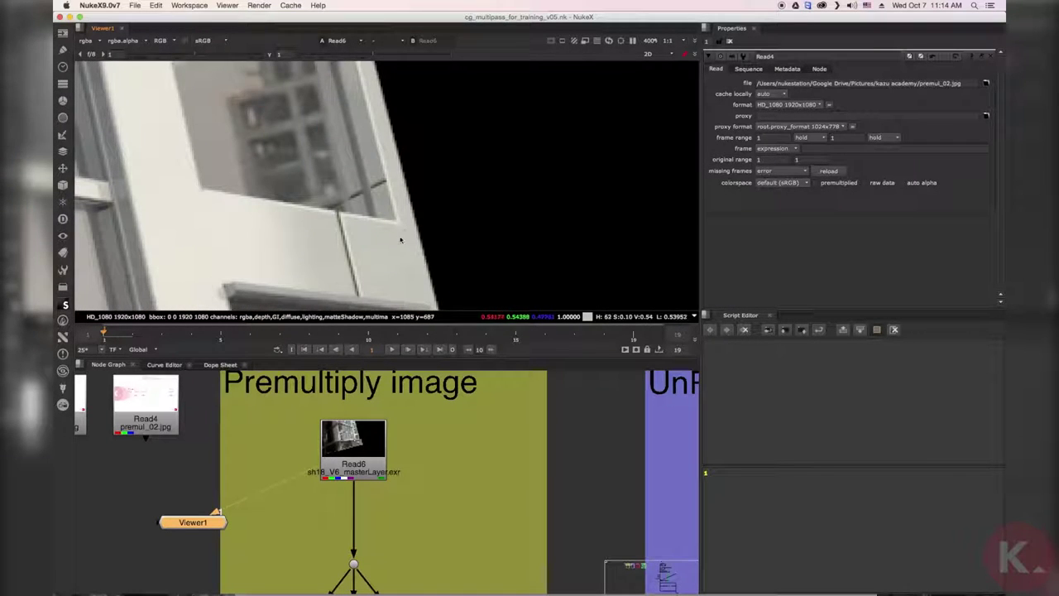
Step: Look over the glass facade and window frames of the premultiplied image, including the dark area outside the wall
{"action": "scroll", "coordinate": [401, 240], "scroll_direction": "down", "scroll_amount": 4}
{"action": "scroll", "coordinate": [410, 204], "scroll_direction": "up", "scroll_amount": 2}
{"action": "scroll", "coordinate": [409, 204], "scroll_direction": "down", "scroll_amount": 3}
{"action": "middle_click_drag", "start_coordinate": [409, 216], "coordinate": [426, 190]}
{"action": "middle_click_drag", "start_coordinate": [348, 182], "coordinate": [359, 212]}
{"action": "middle_click_drag", "start_coordinate": [504, 219], "coordinate": [423, 259]}
{"action": "scroll", "coordinate": [422, 259], "scroll_direction": "down", "scroll_amount": 3}
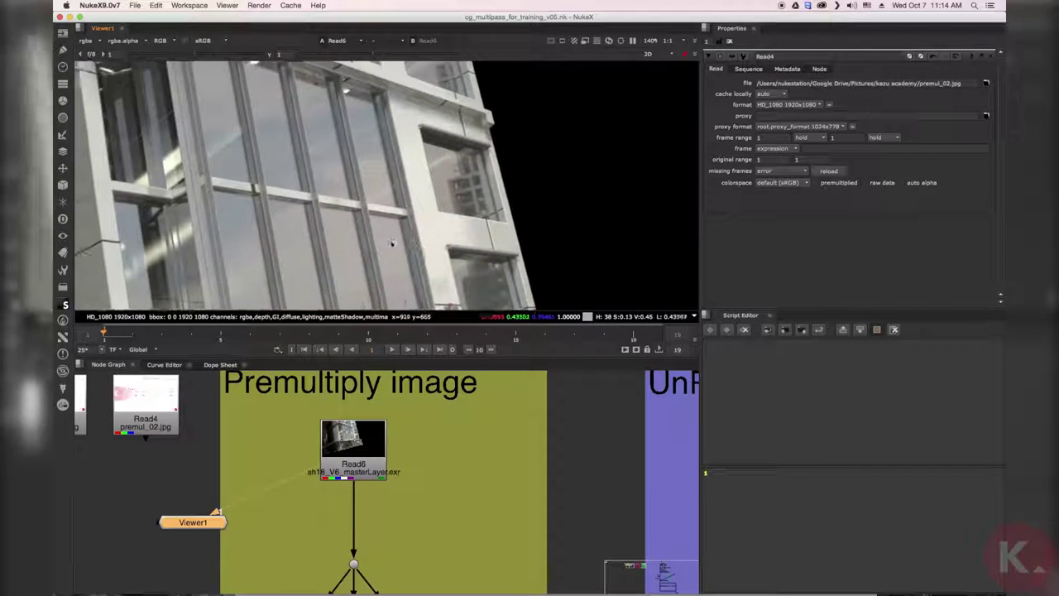
{"action": "scroll", "coordinate": [390, 226], "scroll_direction": "right", "scroll_amount": 6}
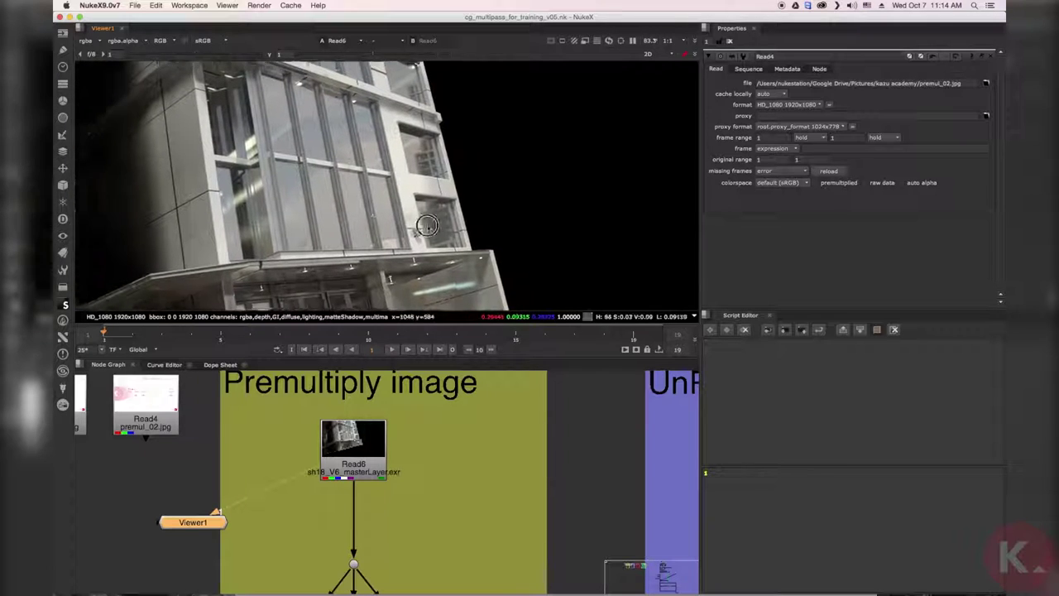
Step: Sample the darkened colour and alpha values along the premultiplied wall edge beside the window ledge
{"action": "scroll", "coordinate": [419, 238], "scroll_direction": "up", "scroll_amount": 4}
{"action": "scroll", "coordinate": [419, 188], "scroll_direction": "up", "scroll_amount": 4}
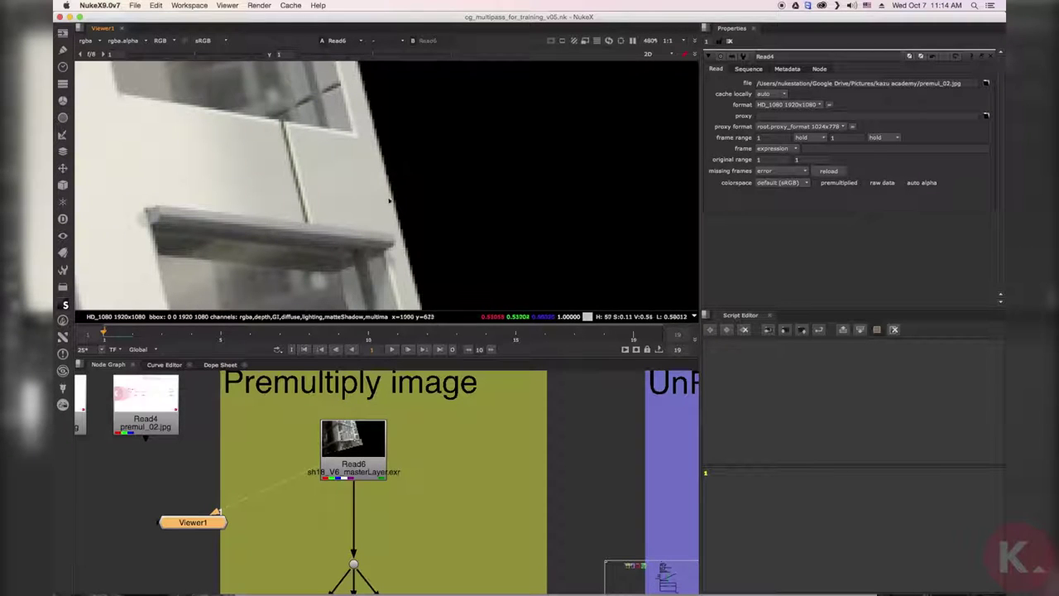
{"action": "scroll", "coordinate": [388, 180], "scroll_direction": "down", "scroll_amount": 3}
{"action": "middle_click_drag", "start_coordinate": [390, 180], "coordinate": [417, 209]}
{"action": "scroll", "coordinate": [414, 194], "scroll_direction": "up", "scroll_amount": 4}
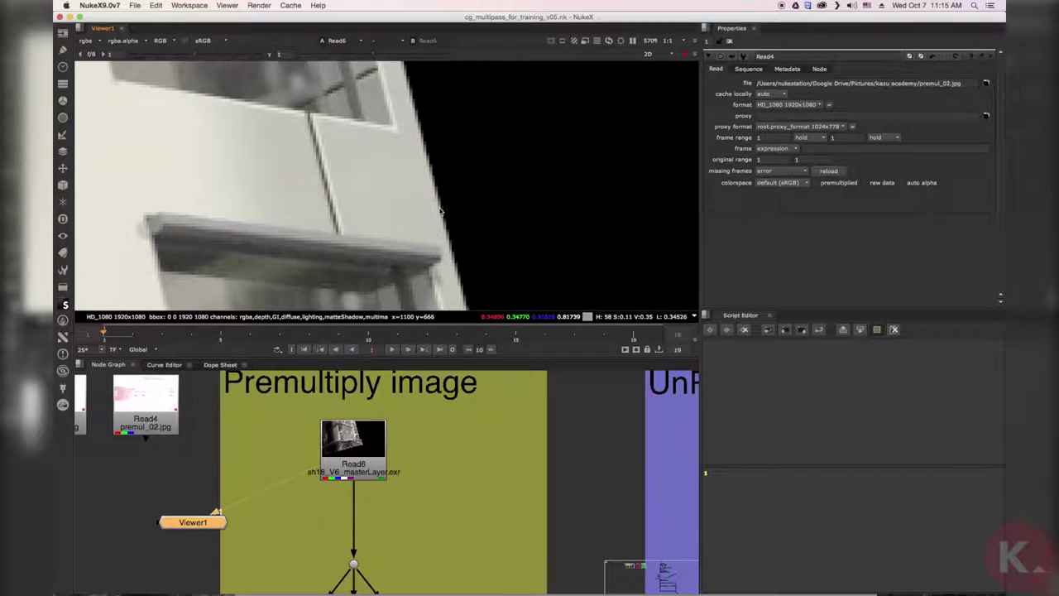
{"action": "scroll", "coordinate": [428, 222], "scroll_direction": "down", "scroll_amount": 3}
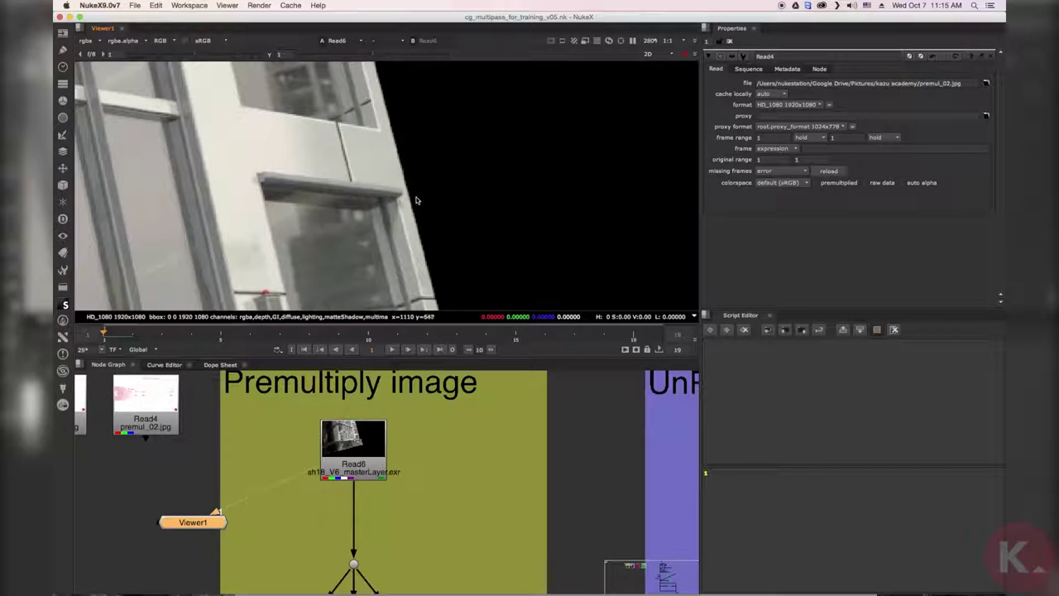
Step: Go to the UnPremultiply image group and display the Read7 node
{"action": "middle_click_drag", "start_coordinate": [554, 442], "coordinate": [286, 437]}
{"action": "scroll", "coordinate": [430, 430], "scroll_direction": "down", "scroll_amount": 1}
{"action": "middle_click_drag", "start_coordinate": [509, 439], "coordinate": [392, 427]}
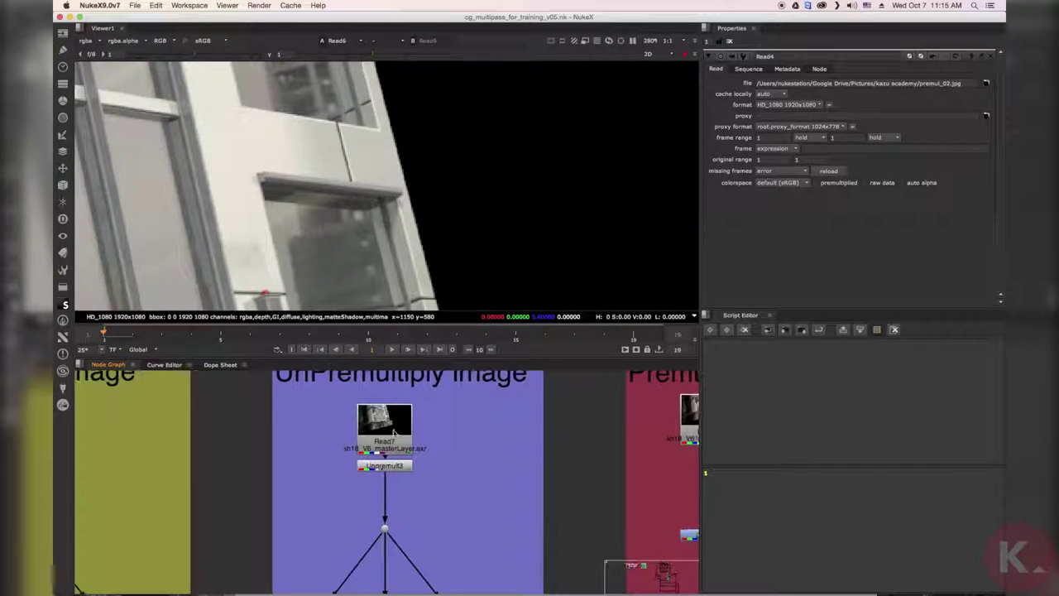
{"action": "scroll", "coordinate": [392, 427], "scroll_direction": "up", "scroll_amount": 2}
{"action": "left_click", "coordinate": [394, 445]}
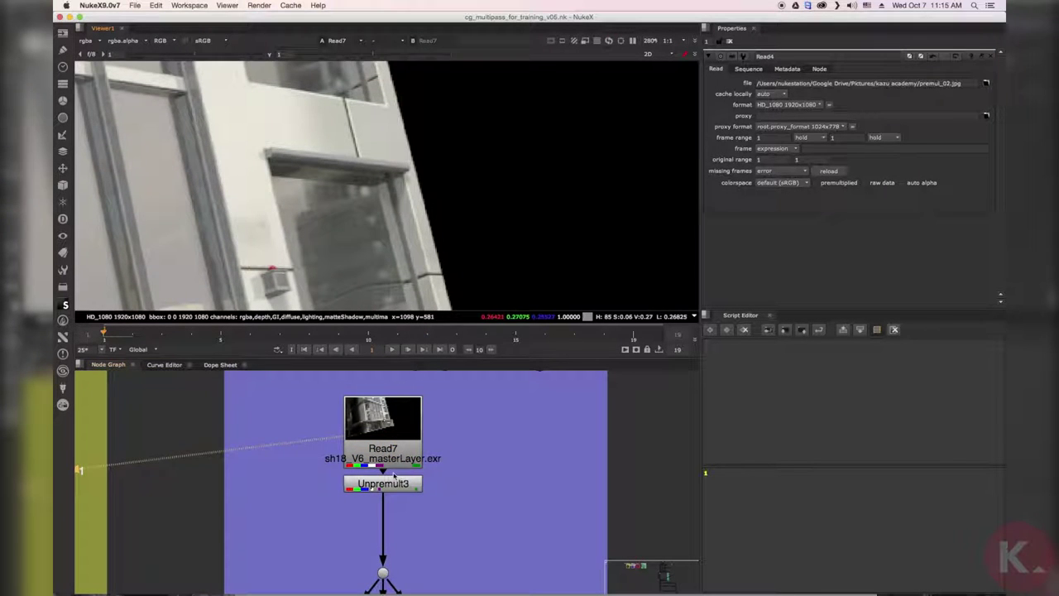
Step: Move the Unpremult3 node slightly away from Read7 and display its output in the viewer
{"action": "left_click", "coordinate": [389, 495]}
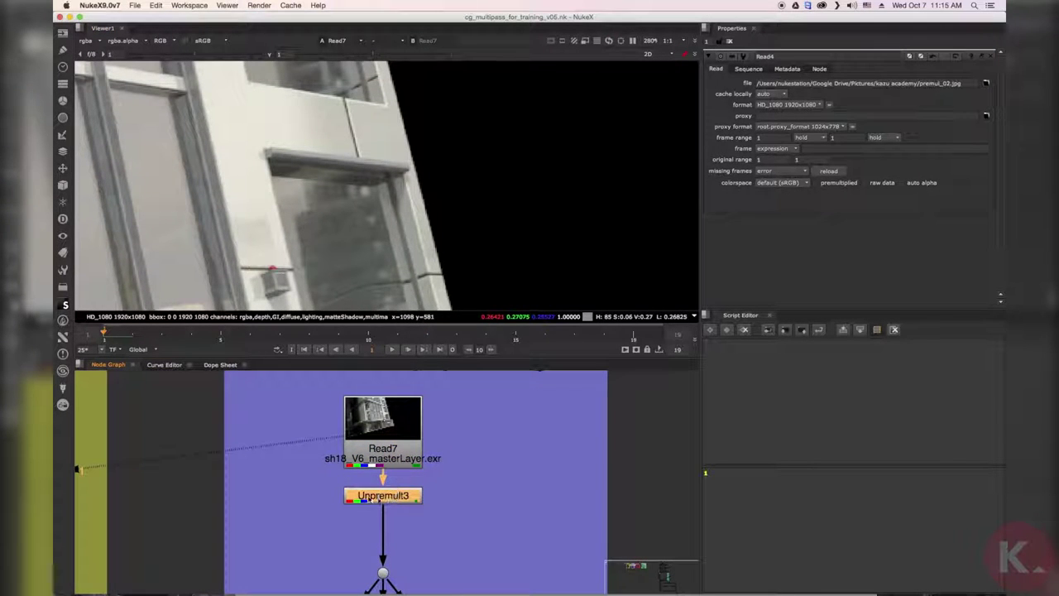
{"action": "scroll", "coordinate": [369, 499], "scroll_direction": "up", "scroll_amount": 3}
{"action": "scroll", "coordinate": [428, 501], "scroll_direction": "down", "scroll_amount": 3}
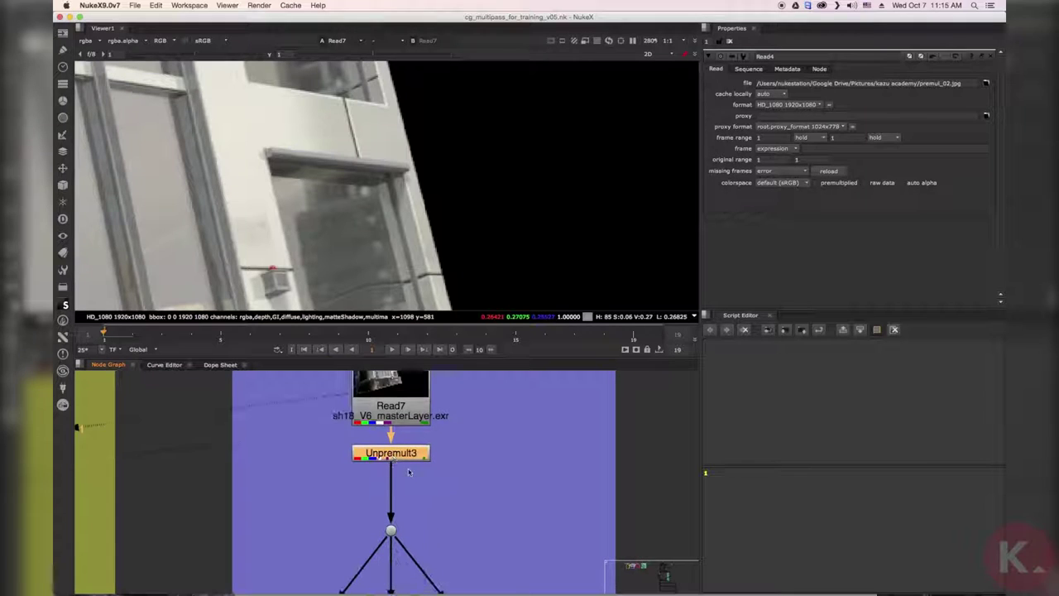
{"action": "key", "text": "1"}
Step: Inspect the unpremultiplied building's stair-stepped edge pixels up close and in context
{"action": "scroll", "coordinate": [405, 223], "scroll_direction": "up", "scroll_amount": 5}
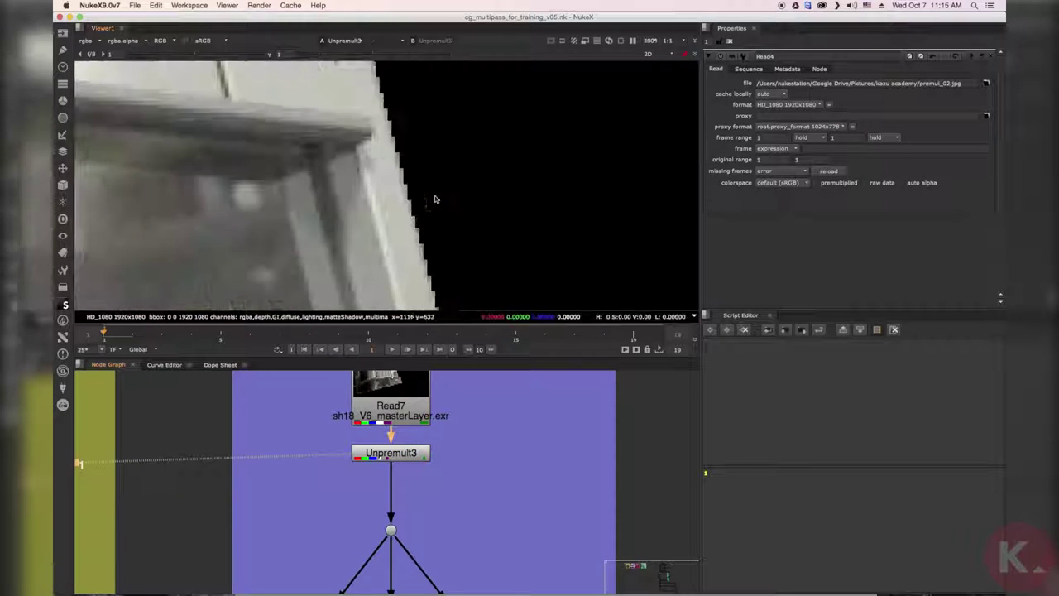
{"action": "scroll", "coordinate": [390, 226], "scroll_direction": "down", "scroll_amount": 5}
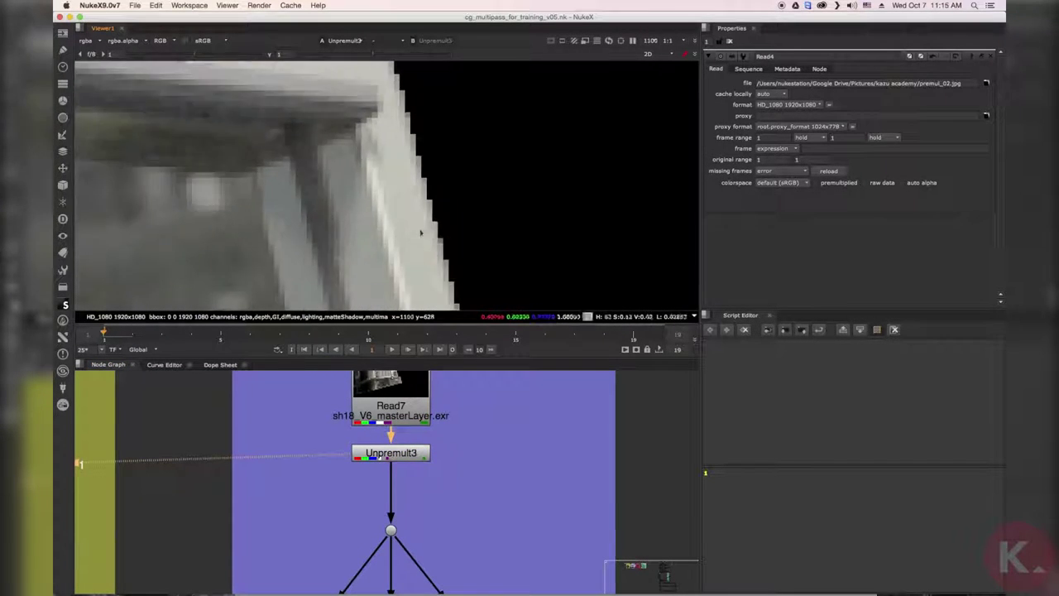
{"action": "scroll", "coordinate": [431, 235], "scroll_direction": "down", "scroll_amount": 5}
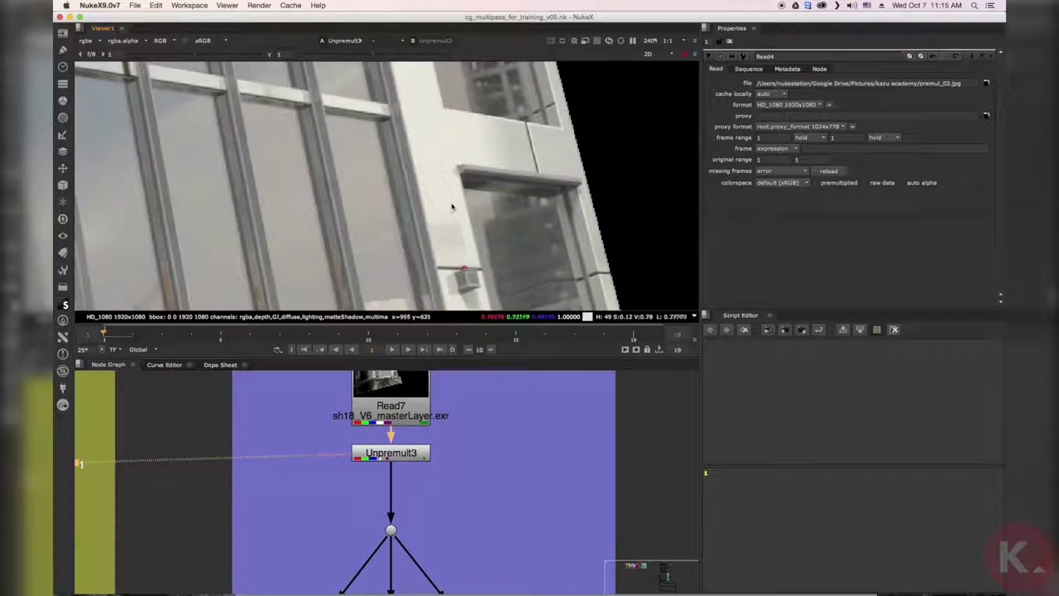
{"action": "scroll", "coordinate": [497, 216], "scroll_direction": "down", "scroll_amount": 2}
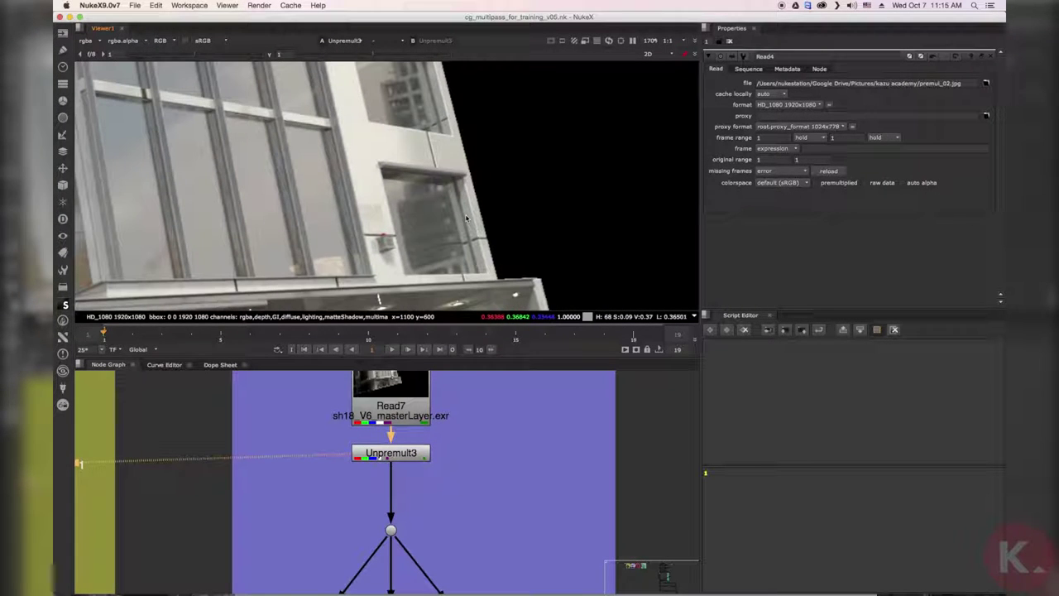
{"action": "scroll", "coordinate": [476, 222], "scroll_direction": "up", "scroll_amount": 8}
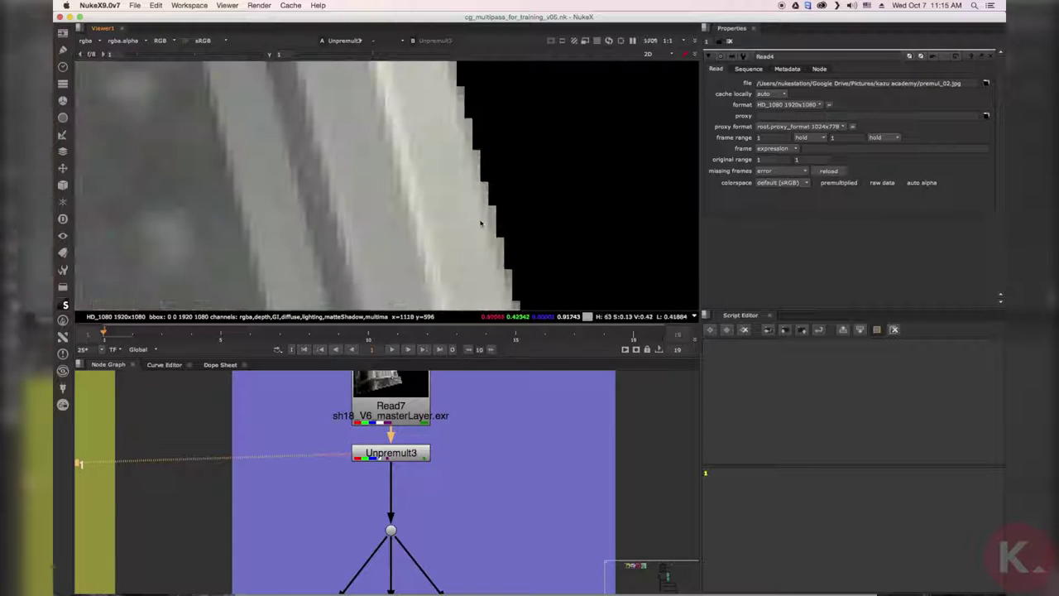
Step: Toggle repeatedly between Unpremult3's colour and alpha at the building's edge, ending on the alpha channel
{"action": "key", "text": "a"}
{"action": "key", "text": "a"}
{"action": "key", "text": "a"}
{"action": "key", "text": "a"}
{"action": "key", "text": "a"}
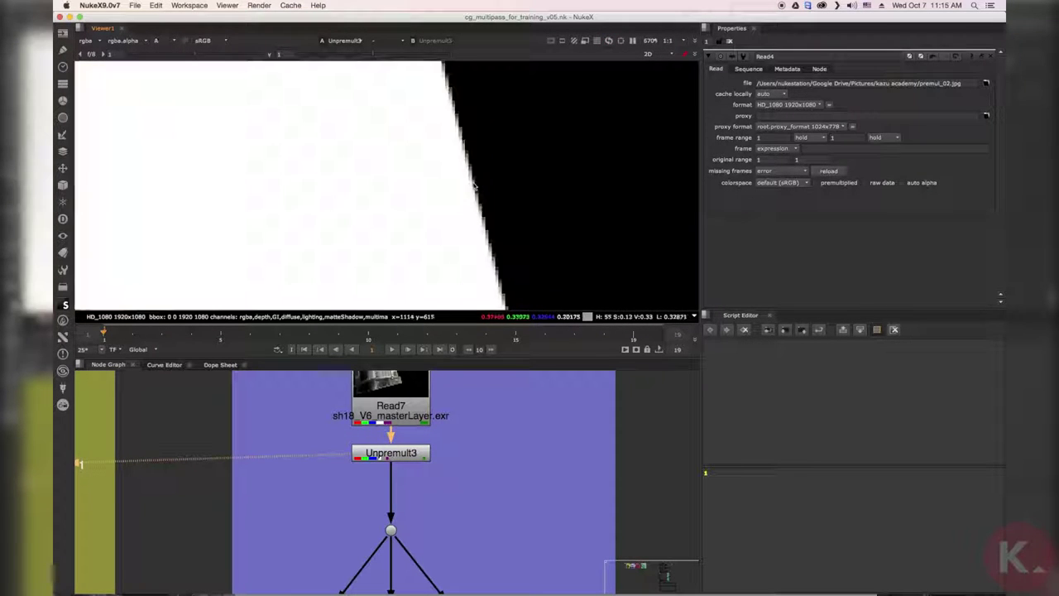
Step: Return the viewer to Unpremult3's colour image and inspect the building's edge pixels close up and in context
{"action": "key", "text": "a"}
{"action": "key", "text": "a"}
{"action": "key", "text": "a"}
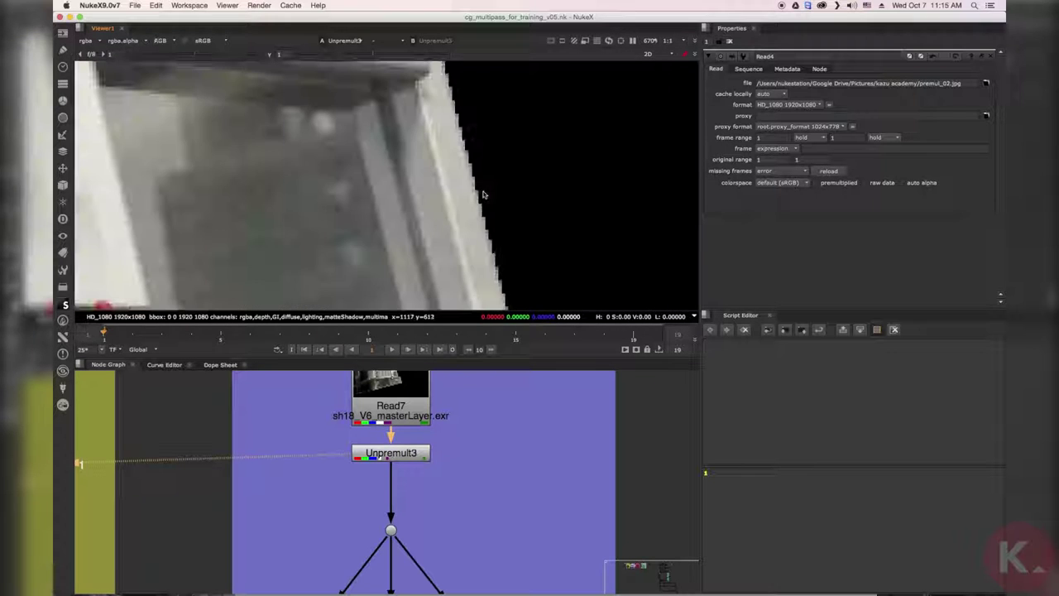
{"action": "scroll", "coordinate": [478, 234], "scroll_direction": "down", "scroll_amount": 7}
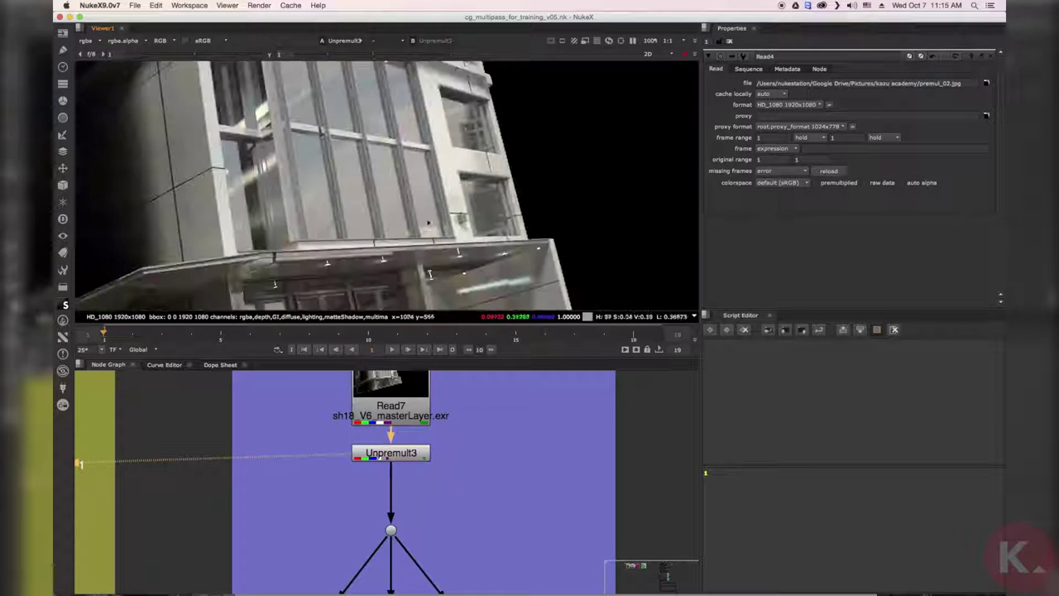
{"action": "scroll", "coordinate": [402, 213], "scroll_direction": "down", "scroll_amount": 3}
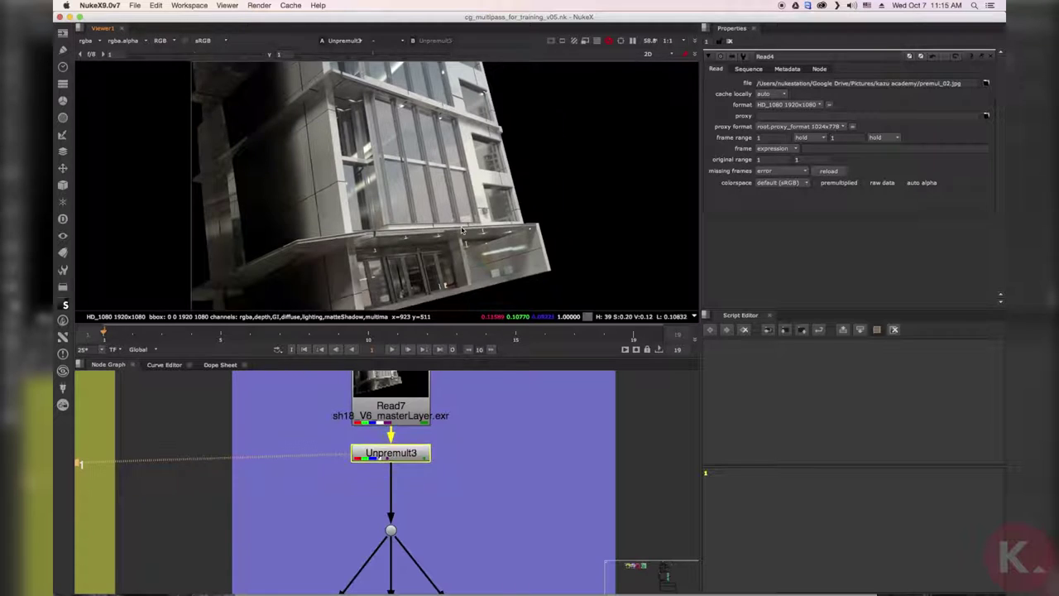
{"action": "scroll", "coordinate": [433, 237], "scroll_direction": "up", "scroll_amount": 6}
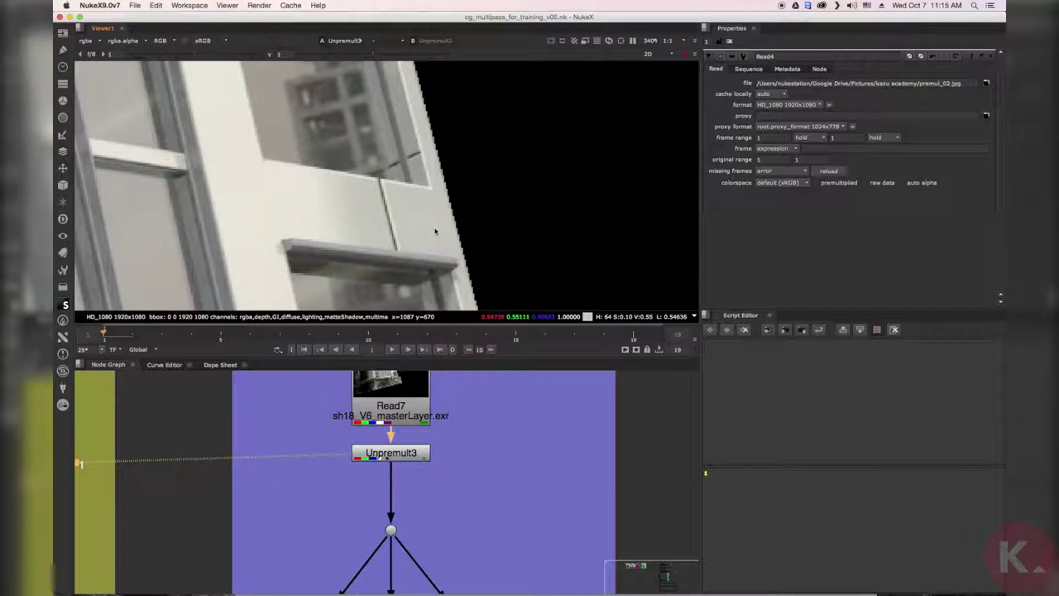
{"action": "middle_click_drag", "start_coordinate": [437, 231], "coordinate": [443, 212]}
{"action": "scroll", "coordinate": [466, 222], "scroll_direction": "down", "scroll_amount": 8}
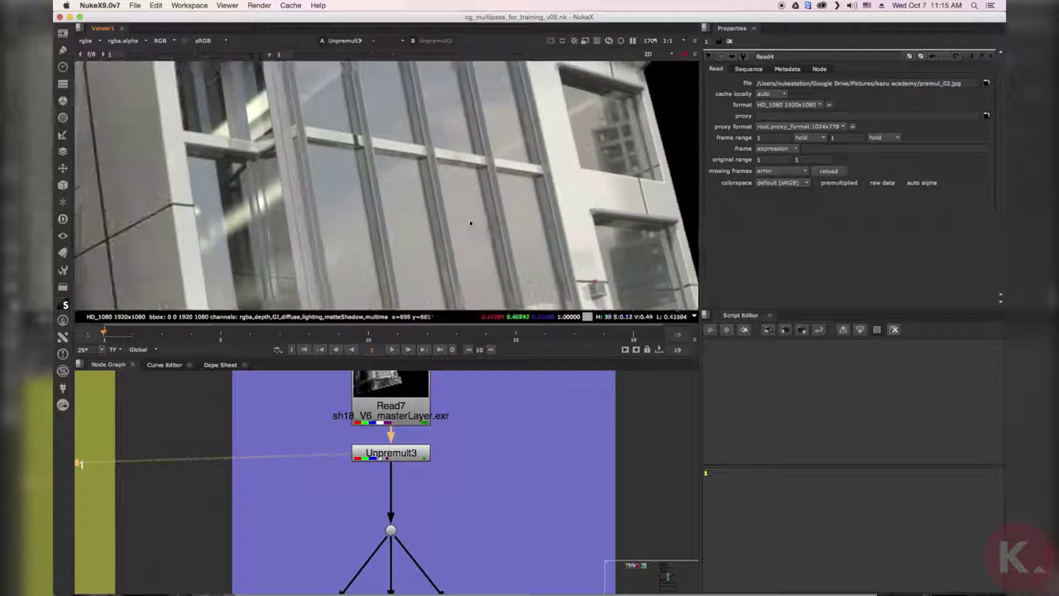
{"action": "scroll", "coordinate": [438, 242], "scroll_direction": "up", "scroll_amount": 7}
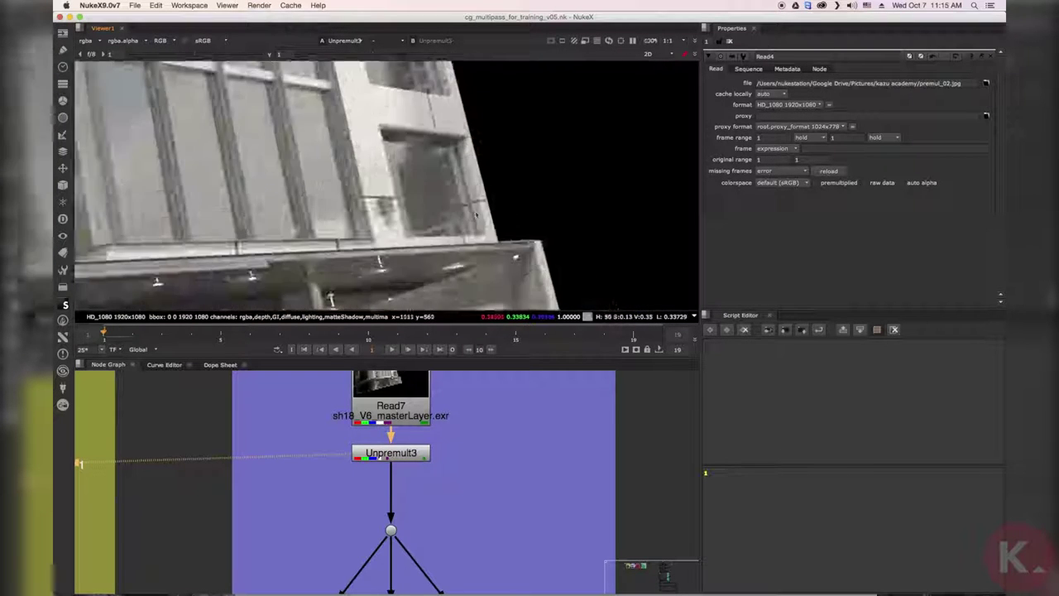
{"action": "scroll", "coordinate": [418, 523], "scroll_direction": "down", "scroll_amount": 5}
Step: Display the premul_02.jpg slide from Read4, then show premul_01.jpg from Read5 fitted in a maximised viewer
{"action": "middle_click_drag", "start_coordinate": [210, 490], "coordinate": [390, 495]}
{"action": "scroll", "coordinate": [380, 487], "scroll_direction": "up", "scroll_amount": 3}
{"action": "scroll", "coordinate": [380, 487], "scroll_direction": "up", "scroll_amount": 4}
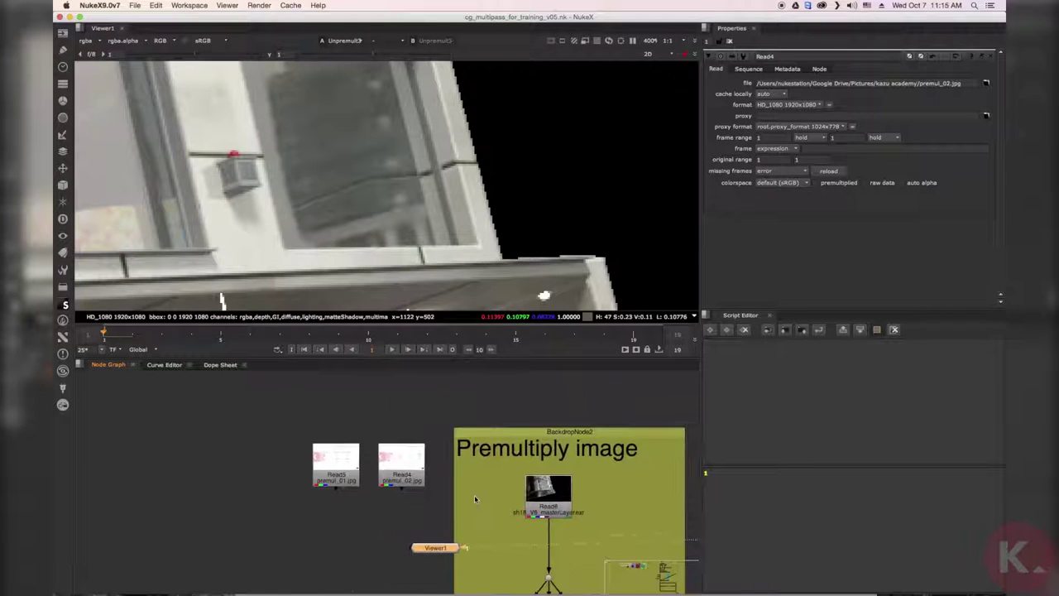
{"action": "left_click", "coordinate": [321, 489], "text": "shift+super"}
{"action": "left_click", "coordinate": [455, 486], "text": "shift+super"}
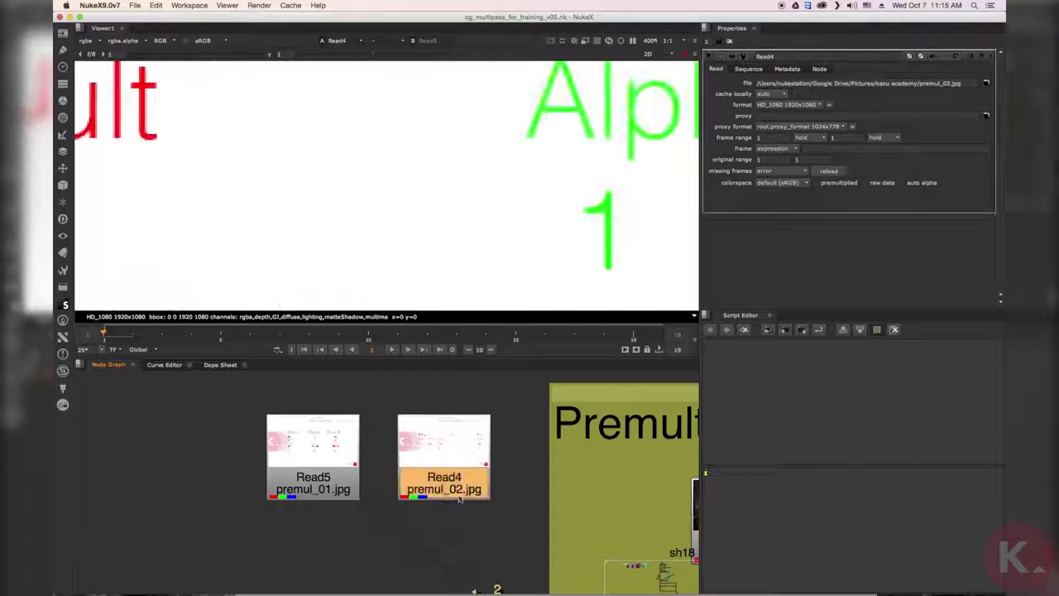
{"action": "left_click", "coordinate": [315, 475]}
{"action": "key", "text": "1"}
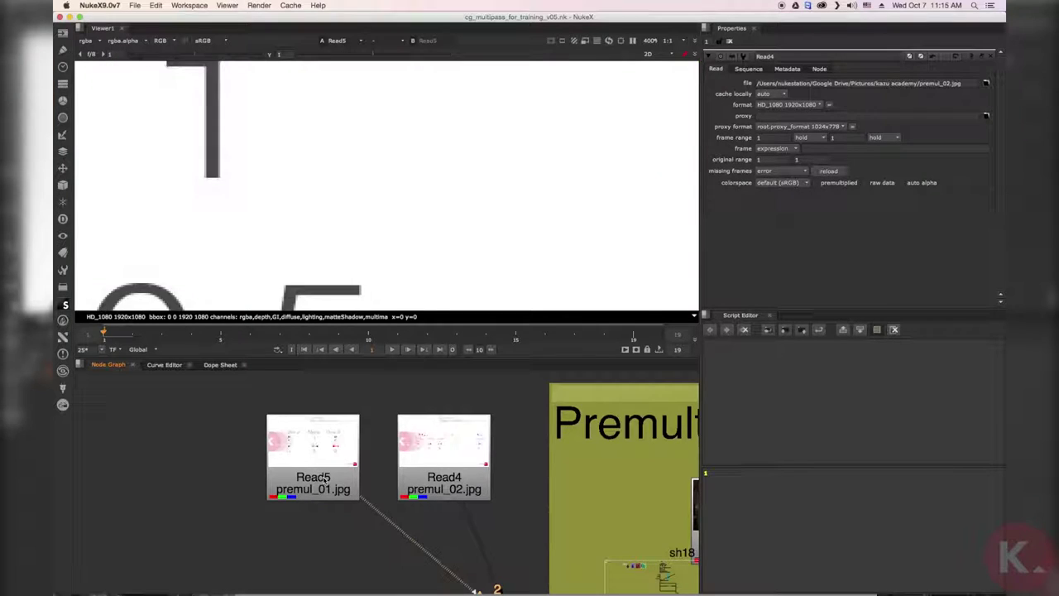
{"action": "scroll", "coordinate": [335, 244], "scroll_direction": "down", "scroll_amount": 2}
{"action": "key", "text": "space"}
{"action": "key", "text": "f"}
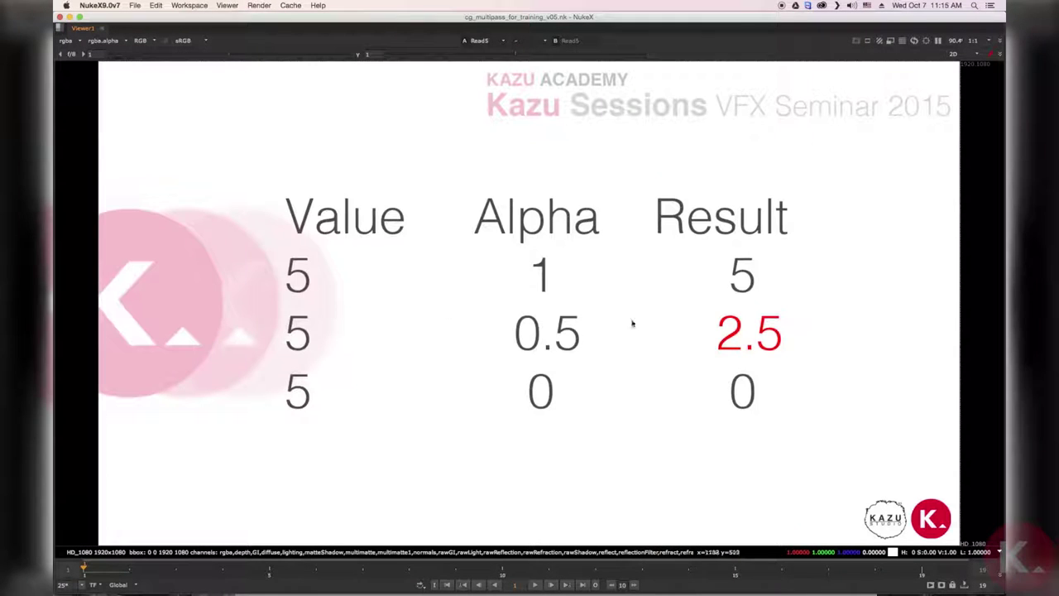
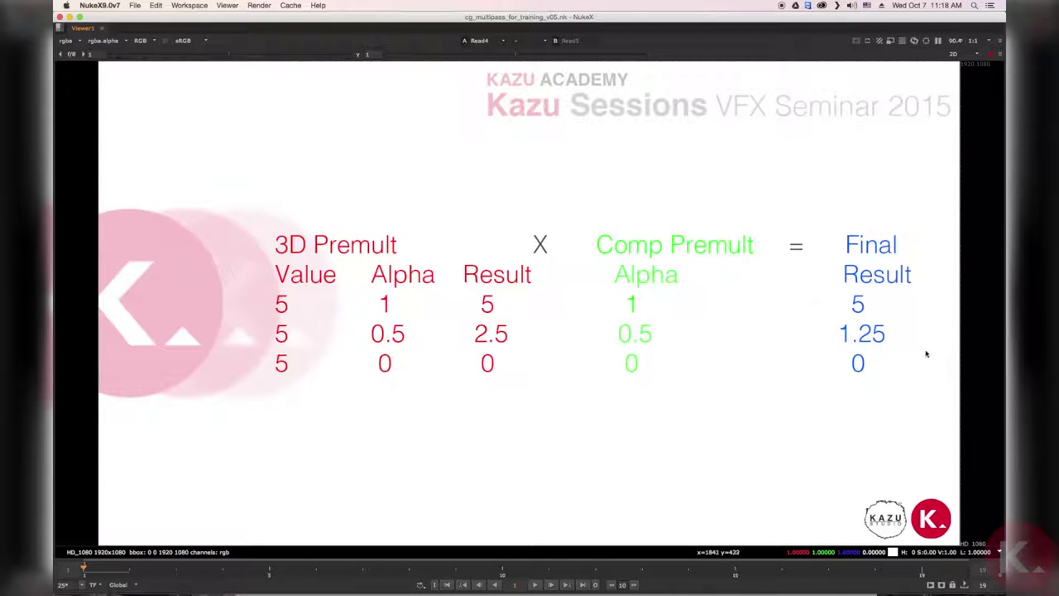
Step: Examine the Final Result column of the premul_02.jpg slide and restore the normal multi-pane layout
{"action": "left_click_drag", "start_coordinate": [805, 212], "coordinate": [945, 394], "text": "shift+super"}
{"action": "right_click", "coordinate": [951, 434], "text": "super"}
{"action": "left_click_drag", "start_coordinate": [831, 213], "coordinate": [920, 403], "text": "shift+super"}
{"action": "left_click", "coordinate": [889, 433], "text": "ctrl"}
{"action": "key", "text": "space"}
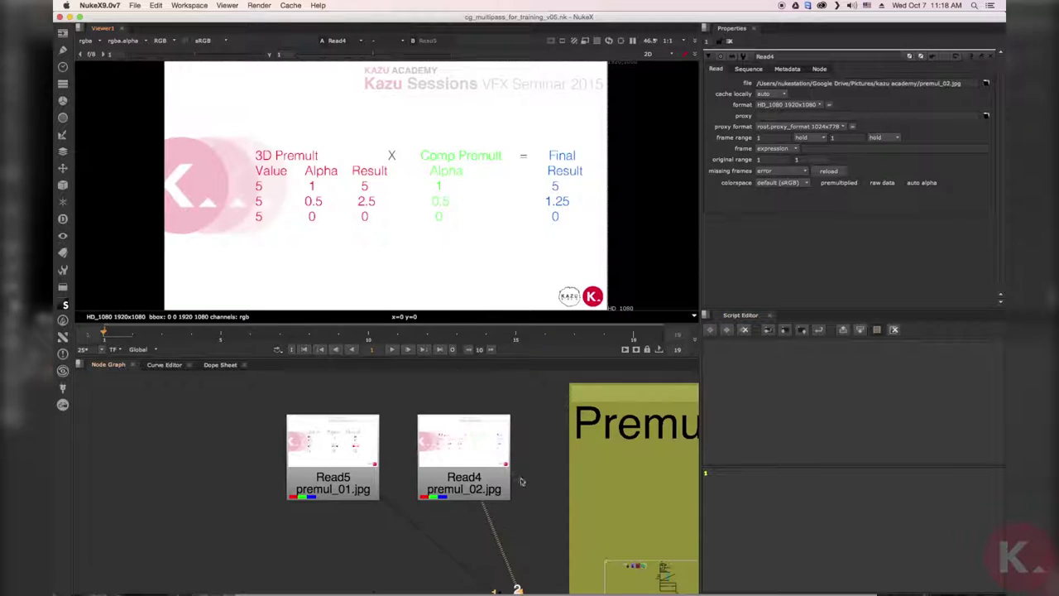
{"action": "middle_click_drag", "start_coordinate": [535, 451], "coordinate": [428, 417]}
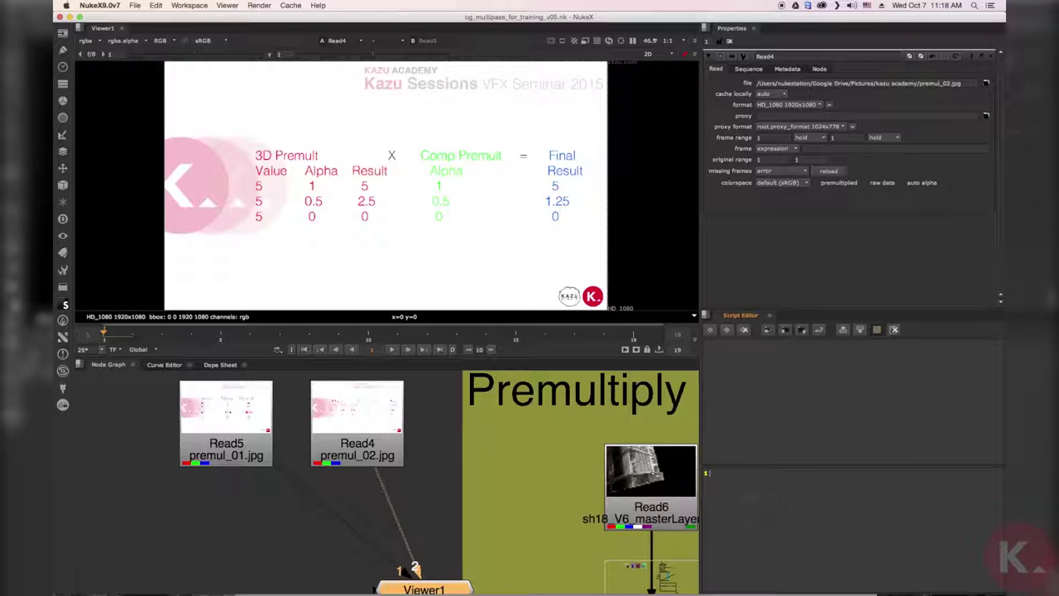
Step: Evaluate (2*3)*4 and the reordered product (2*4)*3 in the Script Editor
{"action": "left_click", "coordinate": [732, 495]}
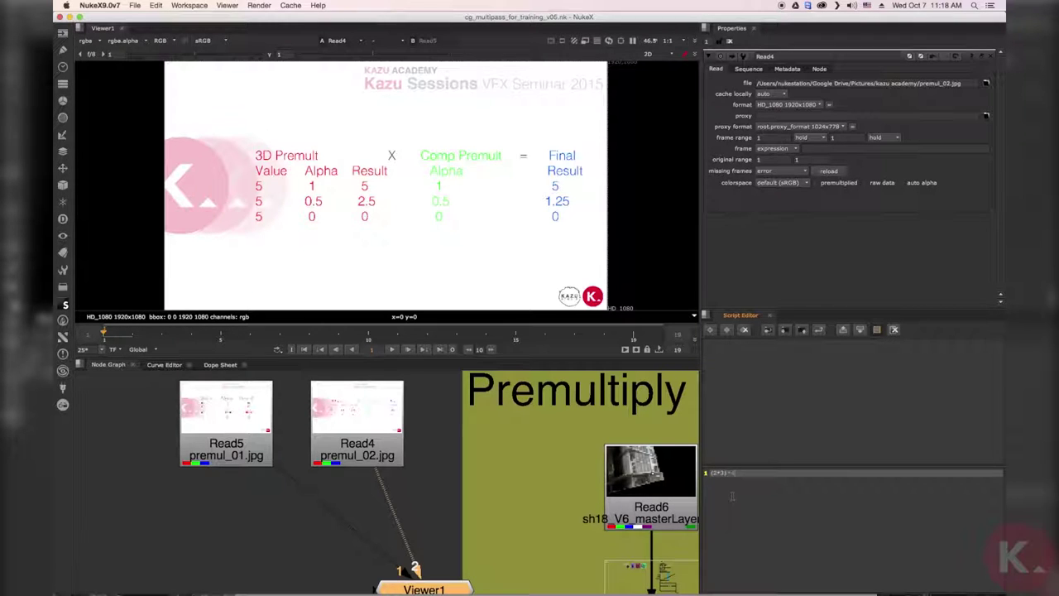
{"action": "left_click", "coordinate": [818, 330]}
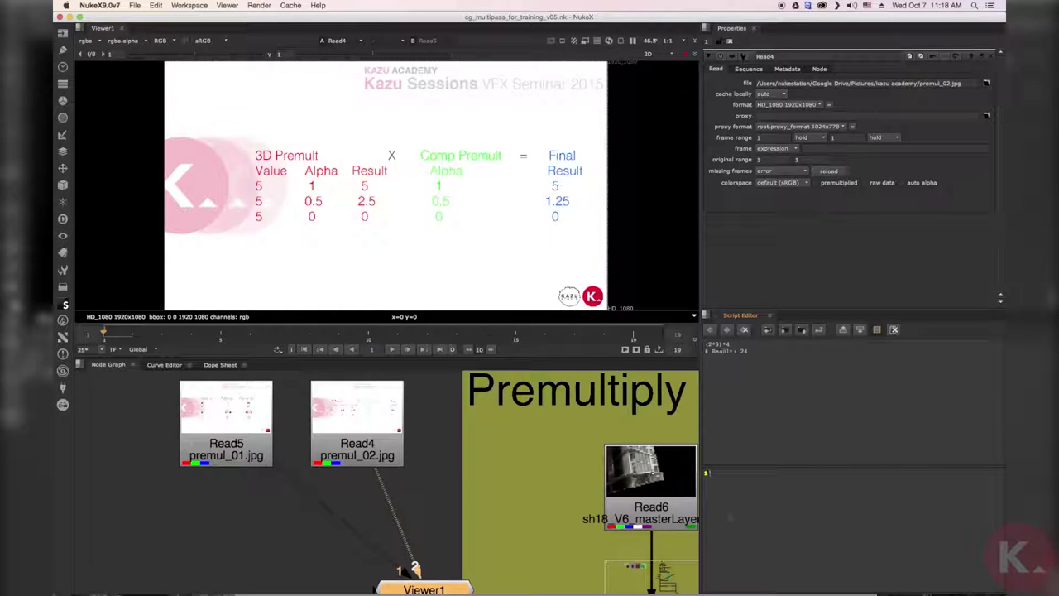
{"action": "left_click_drag", "start_coordinate": [731, 344], "coordinate": [703, 344]}
{"action": "left_click", "coordinate": [722, 485]}
{"action": "type", "text": "(2*3)*4"}
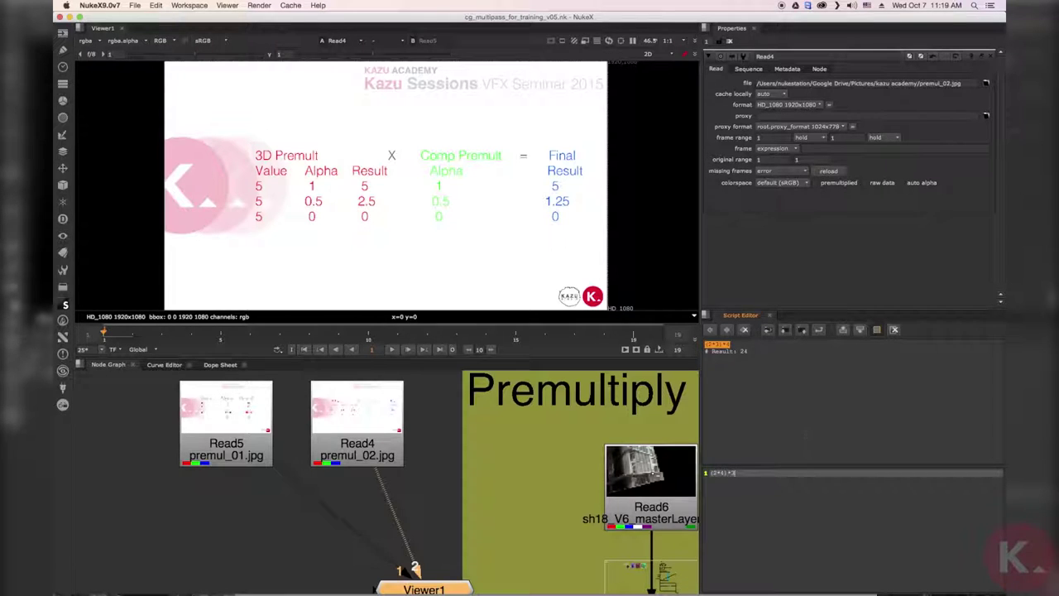
{"action": "left_click", "coordinate": [819, 329]}
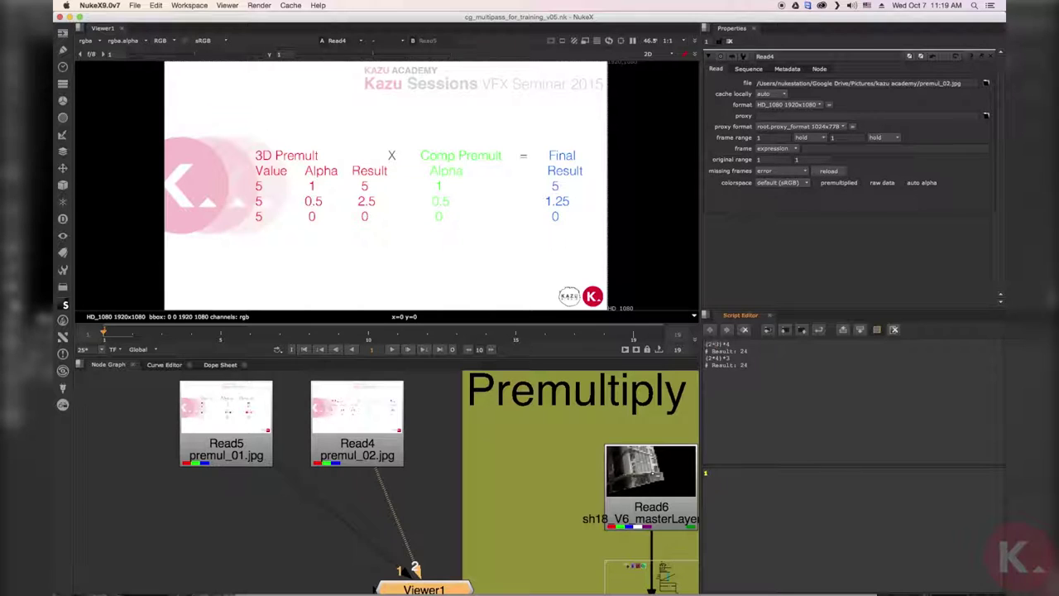
Step: Evaluate (2*3)+4 and the reordered expression (2*4)+3 in the Script Editor
{"action": "left_click_drag", "start_coordinate": [722, 344], "coordinate": [726, 358]}
{"action": "left_click_drag", "start_coordinate": [731, 359], "coordinate": [703, 359]}
{"action": "type", "text": "(2*4)*3"}
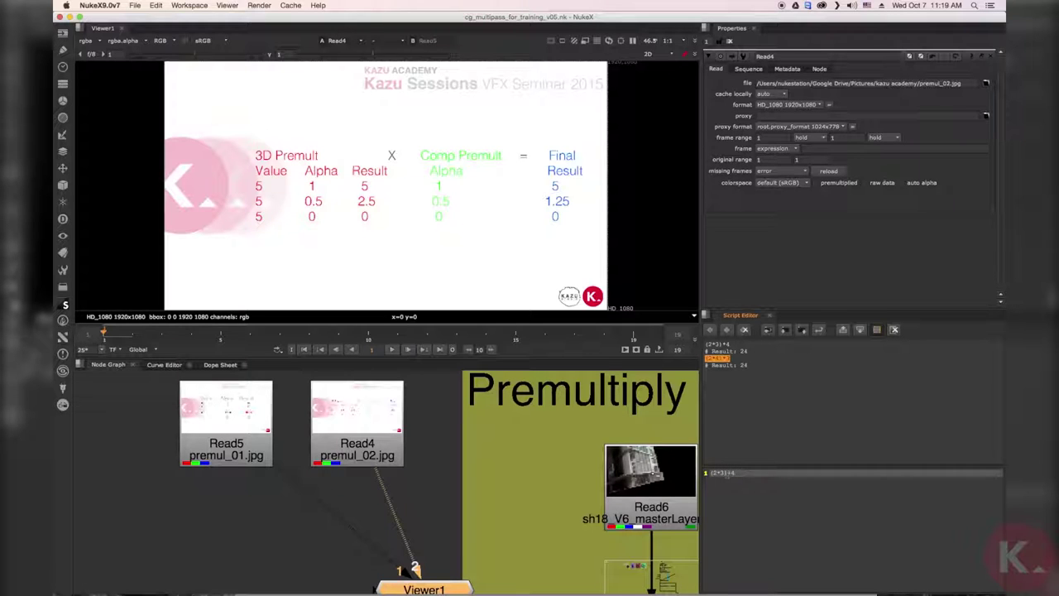
{"action": "left_click", "coordinate": [819, 329]}
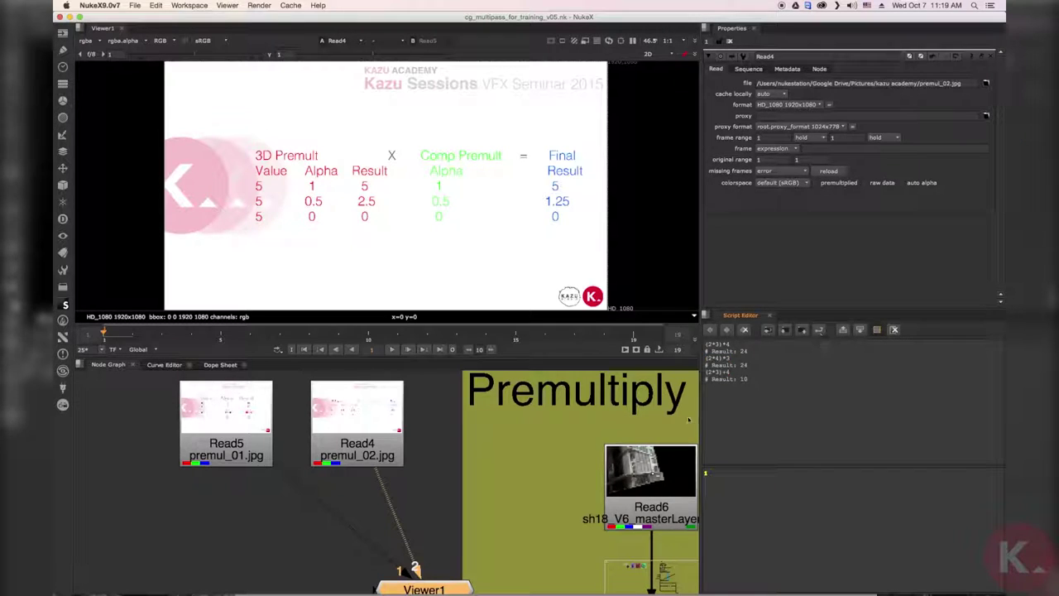
{"action": "left_click_drag", "start_coordinate": [733, 373], "coordinate": [703, 374]}
{"action": "type", "text": "(2*3)+4"}
{"action": "double_click", "coordinate": [722, 473]}
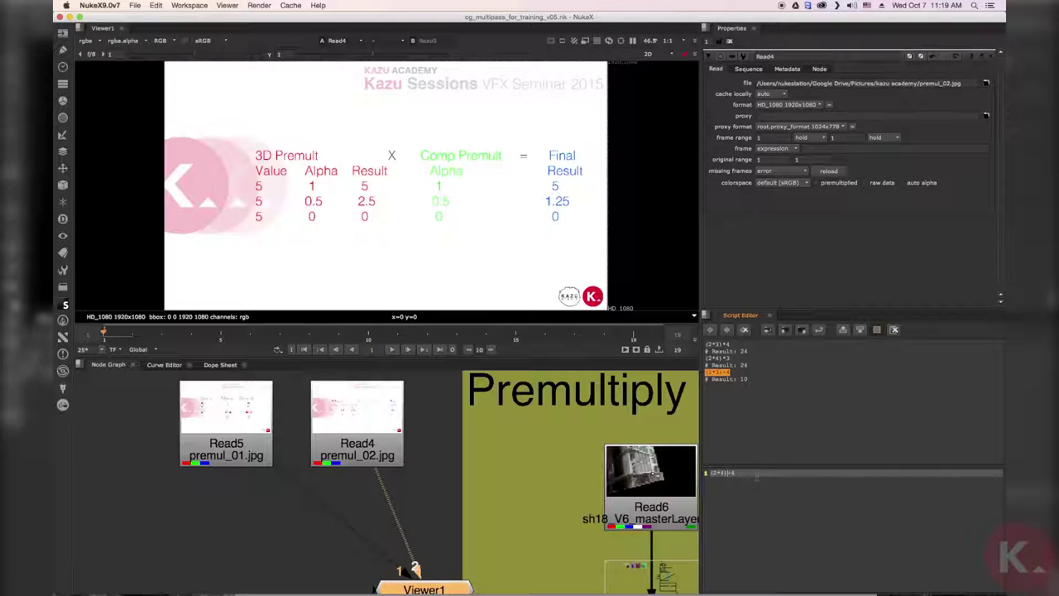
{"action": "left_click", "coordinate": [820, 330]}
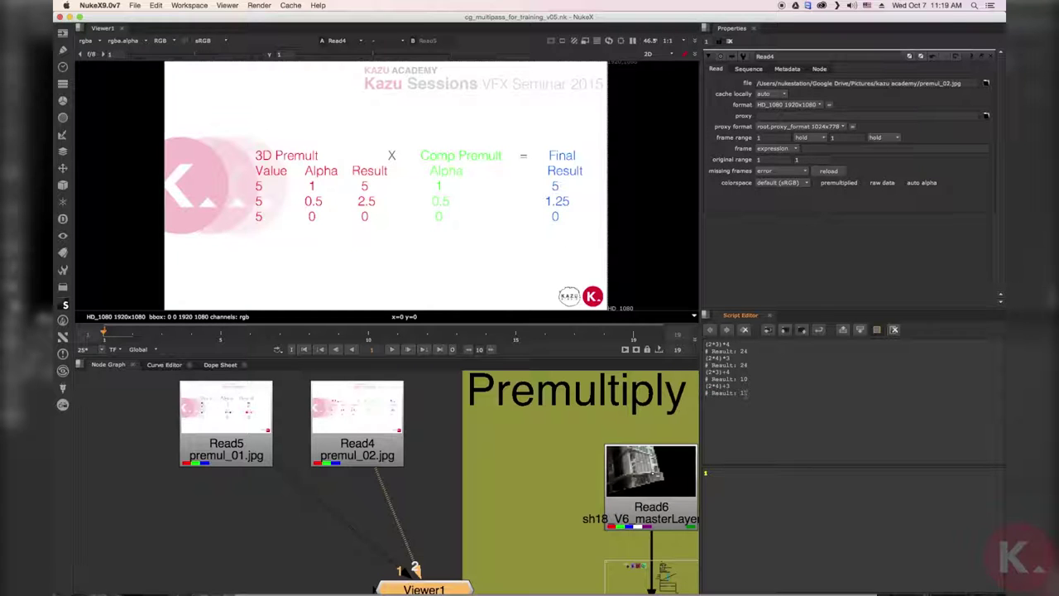
{"action": "left_click_drag", "start_coordinate": [748, 393], "coordinate": [743, 393]}
Step: Reposition the Viewer1 node so it sits beneath the Read5 and Read4 slide nodes
{"action": "left_click", "coordinate": [448, 508]}
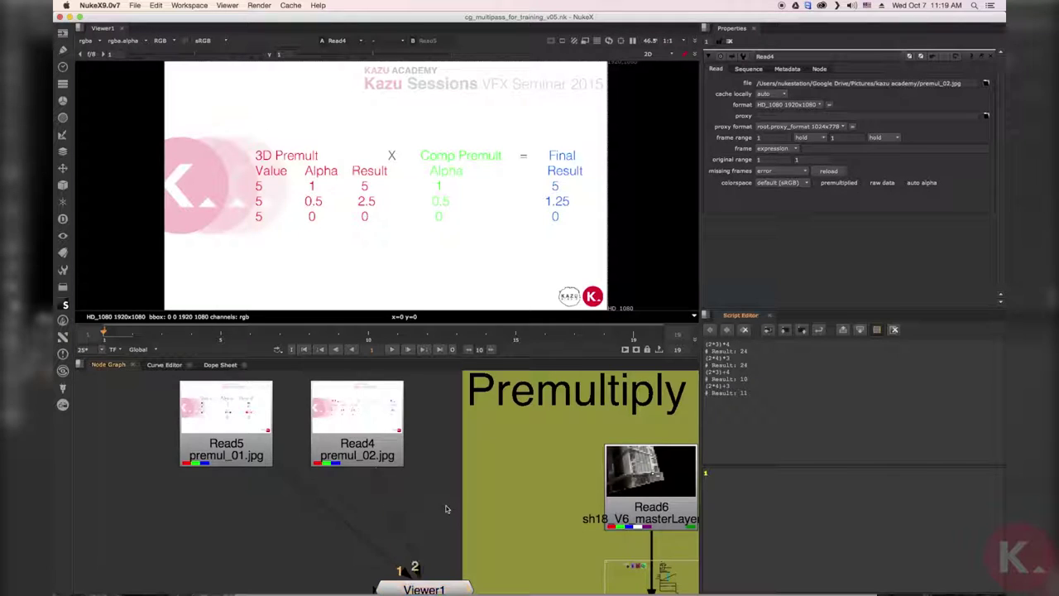
{"action": "scroll", "coordinate": [447, 510], "scroll_direction": "down", "scroll_amount": 5}
{"action": "middle_click_drag", "start_coordinate": [499, 534], "coordinate": [396, 415]}
{"action": "scroll", "coordinate": [426, 472], "scroll_direction": "down", "scroll_amount": 5}
{"action": "scroll", "coordinate": [400, 461], "scroll_direction": "up", "scroll_amount": 5}
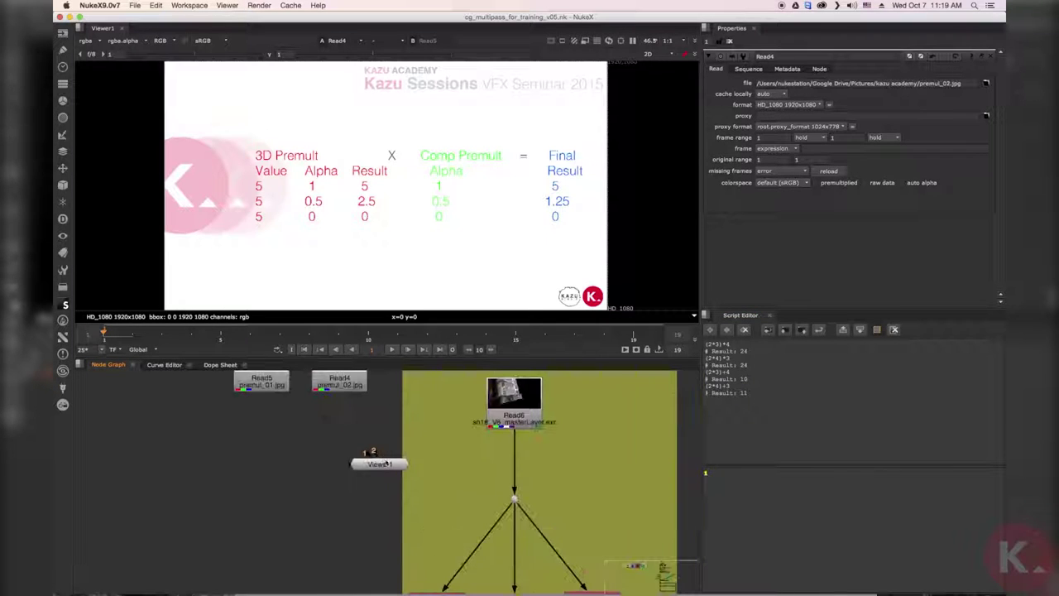
{"action": "scroll", "coordinate": [389, 464], "scroll_direction": "down", "scroll_amount": 5}
{"action": "scroll", "coordinate": [418, 511], "scroll_direction": "up", "scroll_amount": 2}
{"action": "left_click_drag", "start_coordinate": [409, 503], "coordinate": [362, 503]}
{"action": "scroll", "coordinate": [365, 432], "scroll_direction": "up", "scroll_amount": 5}
{"action": "left_click", "coordinate": [314, 469]}
{"action": "left_click_drag", "start_coordinate": [314, 469], "coordinate": [312, 469]}
{"action": "left_click_drag", "start_coordinate": [392, 474], "coordinate": [394, 474]}
{"action": "middle_click_drag", "start_coordinate": [356, 565], "coordinate": [367, 538]}
{"action": "left_click_drag", "start_coordinate": [365, 527], "coordinate": [359, 547]}
{"action": "middle_click_drag", "start_coordinate": [423, 491], "coordinate": [327, 495]}
{"action": "left_click", "coordinate": [365, 490]}
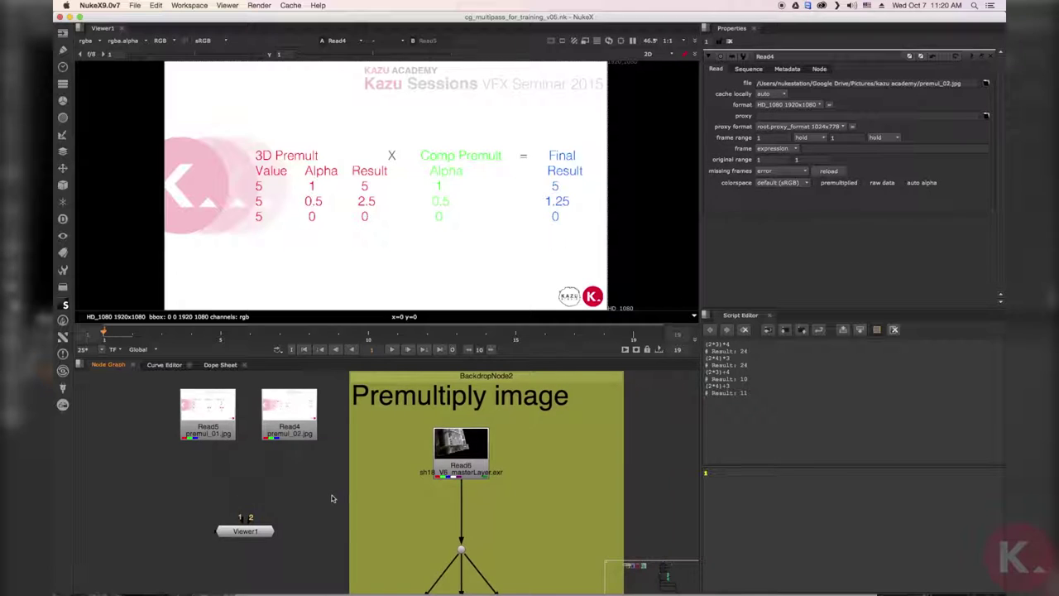
Step: Disconnect the Viewer1 node from the slide nodes and bring all four backdrop groups into view
{"action": "scroll", "coordinate": [326, 495], "scroll_direction": "down", "scroll_amount": 3}
{"action": "middle_click_drag", "start_coordinate": [468, 521], "coordinate": [394, 491]}
{"action": "middle_click_drag", "start_coordinate": [166, 460], "coordinate": [239, 485]}
{"action": "scroll", "coordinate": [201, 475], "scroll_direction": "up", "scroll_amount": 3}
{"action": "left_click_drag", "start_coordinate": [178, 476], "coordinate": [204, 489]}
{"action": "scroll", "coordinate": [204, 489], "scroll_direction": "down", "scroll_amount": 5}
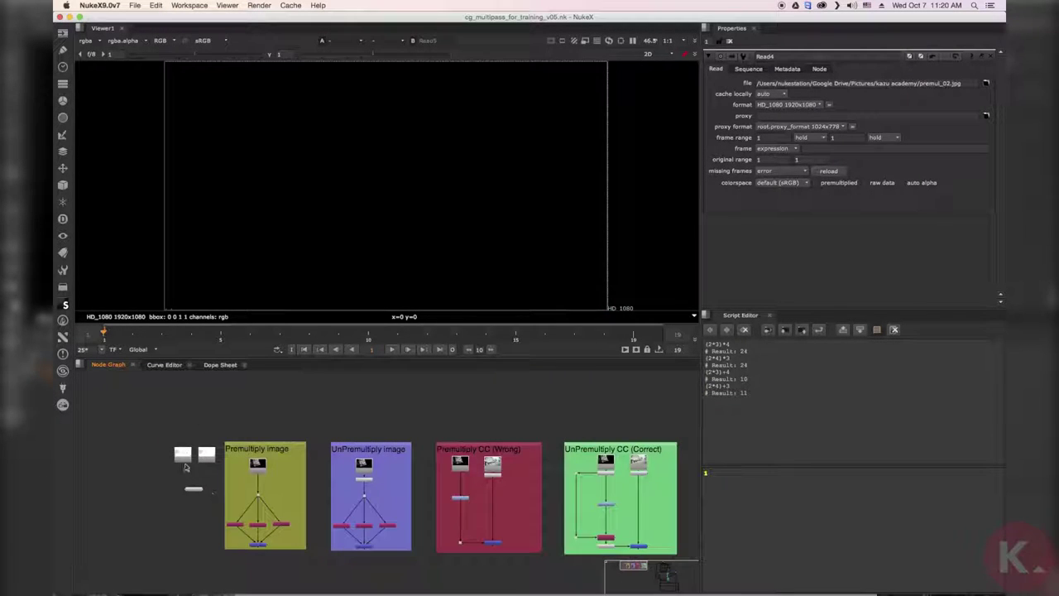
Step: Go to the Premultiply CC (Wrong) group, display its building Read node and toggle between alpha and colour
{"action": "middle_click_drag", "start_coordinate": [501, 514], "coordinate": [386, 504]}
{"action": "scroll", "coordinate": [389, 496], "scroll_direction": "up", "scroll_amount": 5}
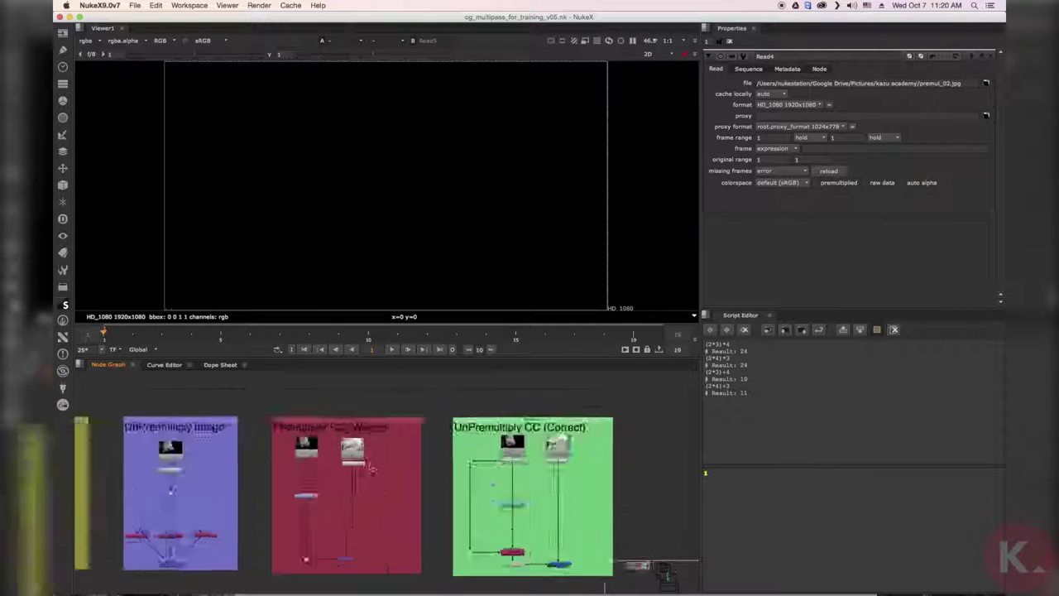
{"action": "left_click", "coordinate": [339, 404]}
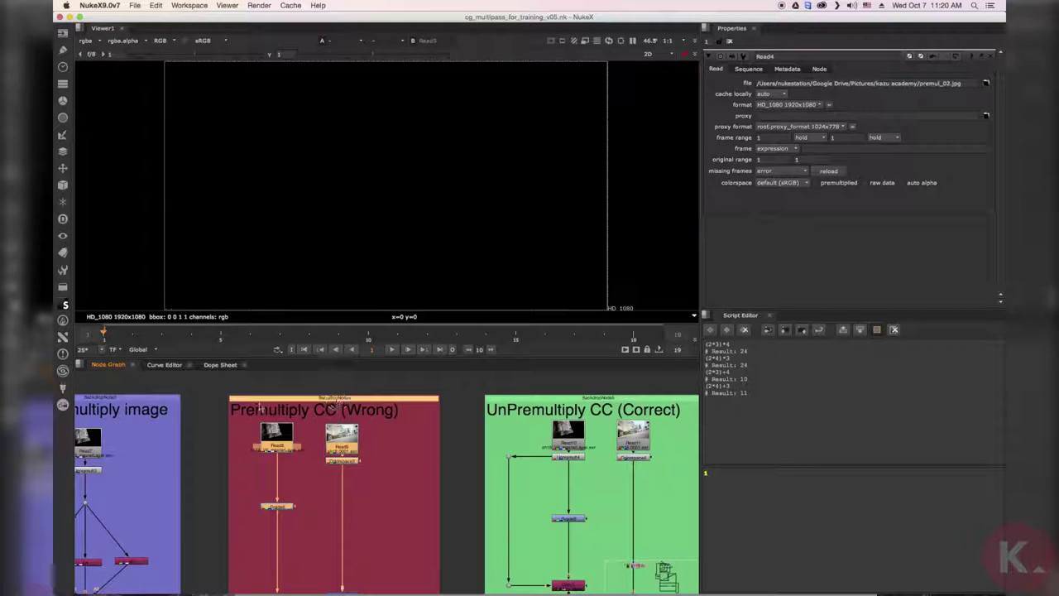
{"action": "left_click", "coordinate": [310, 466]}
{"action": "left_click", "coordinate": [278, 447]}
{"action": "key", "text": "1"}
{"action": "left_click", "coordinate": [308, 465]}
{"action": "key", "text": "a"}
{"action": "key", "text": "a"}
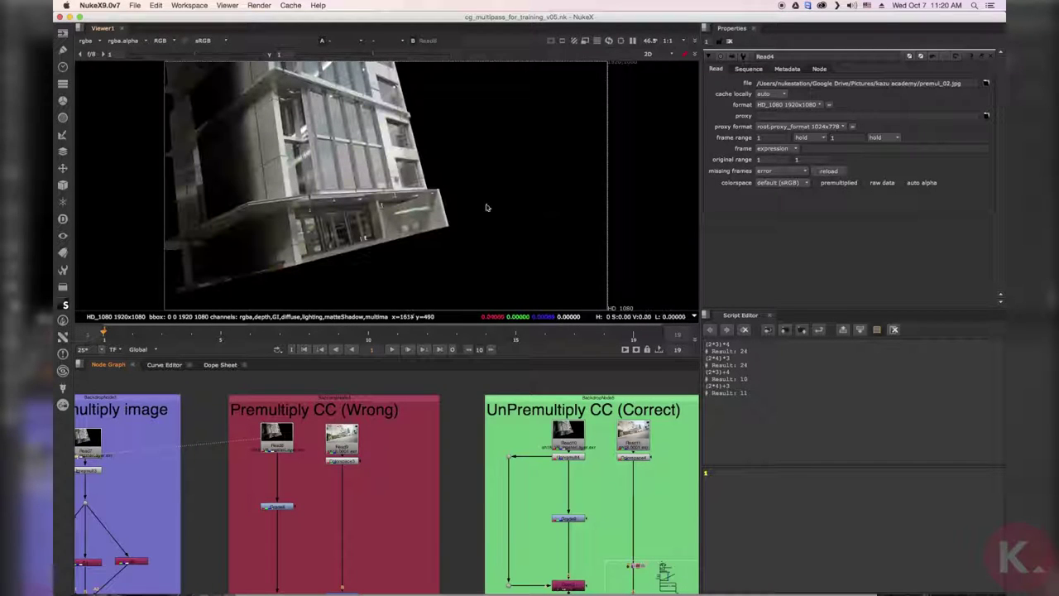
{"action": "left_click", "coordinate": [638, 206], "text": "super"}
Step: Display the street plate's Colorspace node, then the Merge16 composite in the Premultiply CC (Wrong) group
{"action": "left_click", "coordinate": [342, 460]}
{"action": "key", "text": "1"}
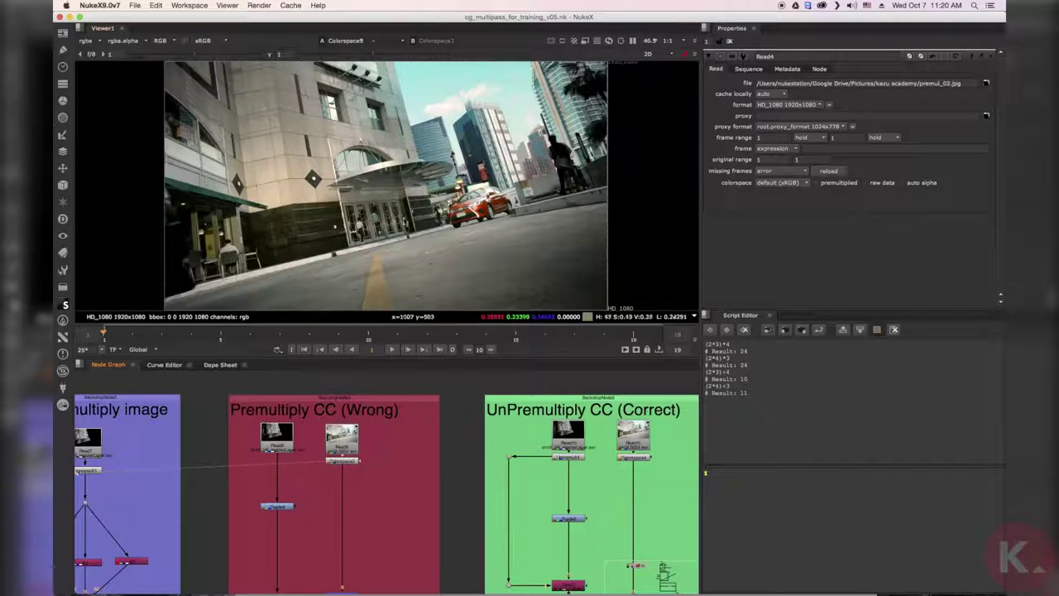
{"action": "left_click", "coordinate": [370, 527]}
{"action": "middle_click_drag", "start_coordinate": [370, 528], "coordinate": [374, 479]}
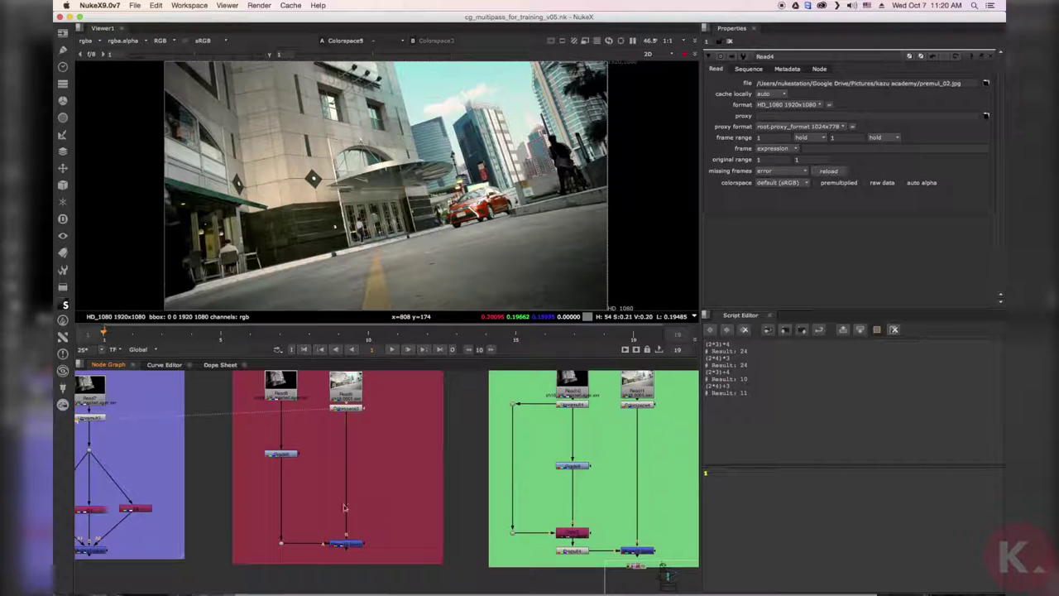
{"action": "left_click", "coordinate": [348, 544]}
{"action": "key", "text": "1"}
Step: Open the Grade8 node's properties and inspect the building's edge pixels against the sky in the Merge16 composite
{"action": "scroll", "coordinate": [273, 452], "scroll_direction": "up", "scroll_amount": 6}
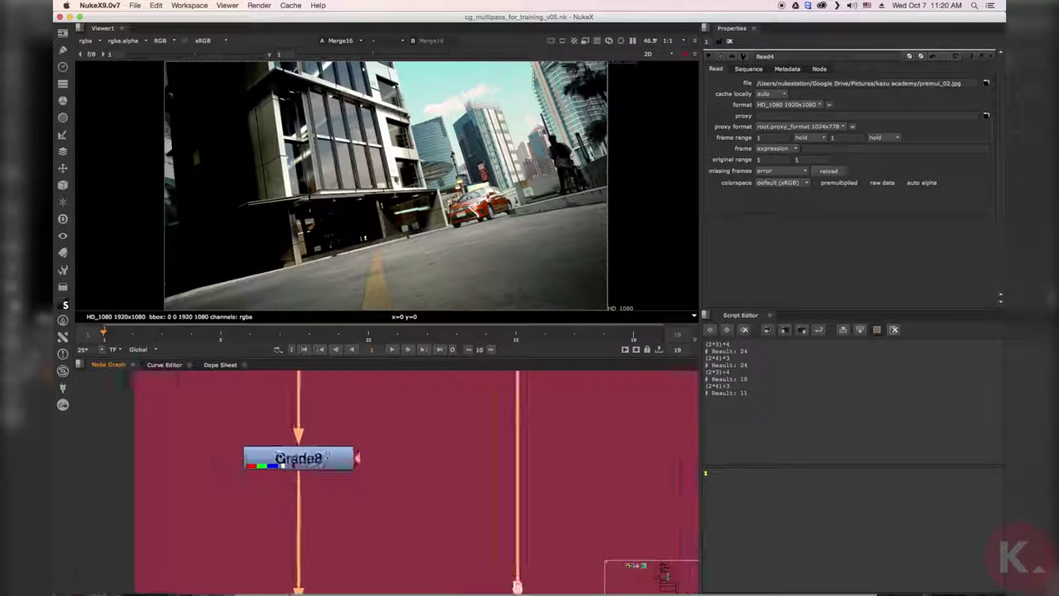
{"action": "left_click", "coordinate": [315, 480]}
{"action": "double_click", "coordinate": [315, 479]}
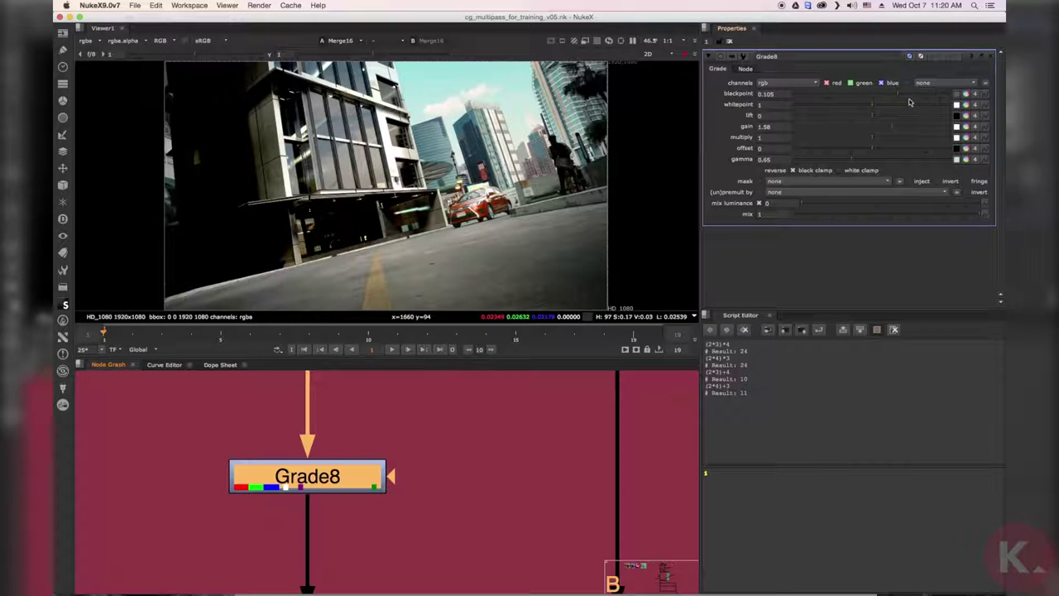
{"action": "scroll", "coordinate": [414, 184], "scroll_direction": "up", "scroll_amount": 5}
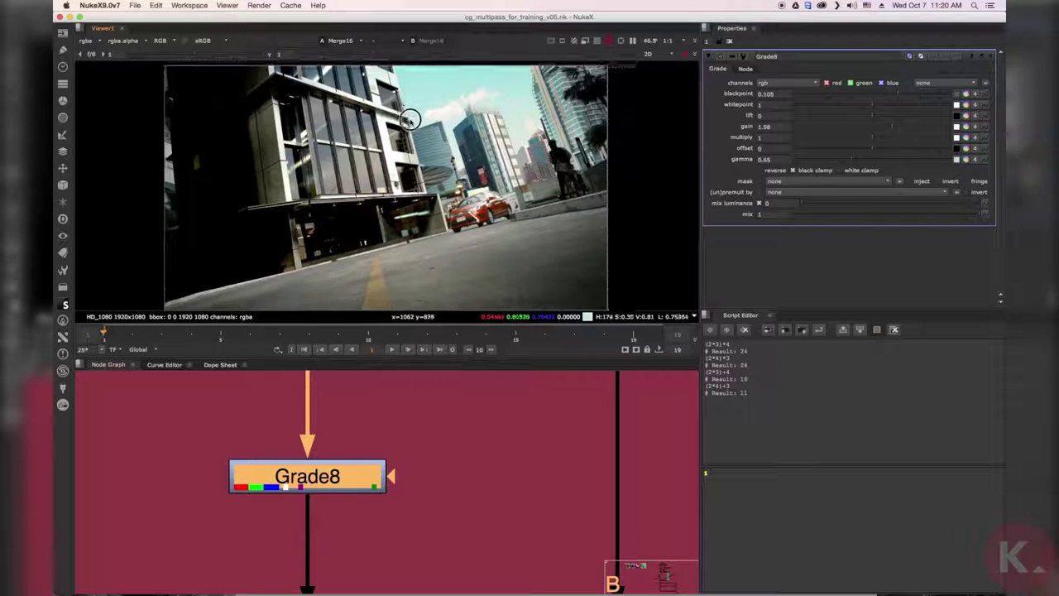
{"action": "scroll", "coordinate": [414, 183], "scroll_direction": "up", "scroll_amount": 10}
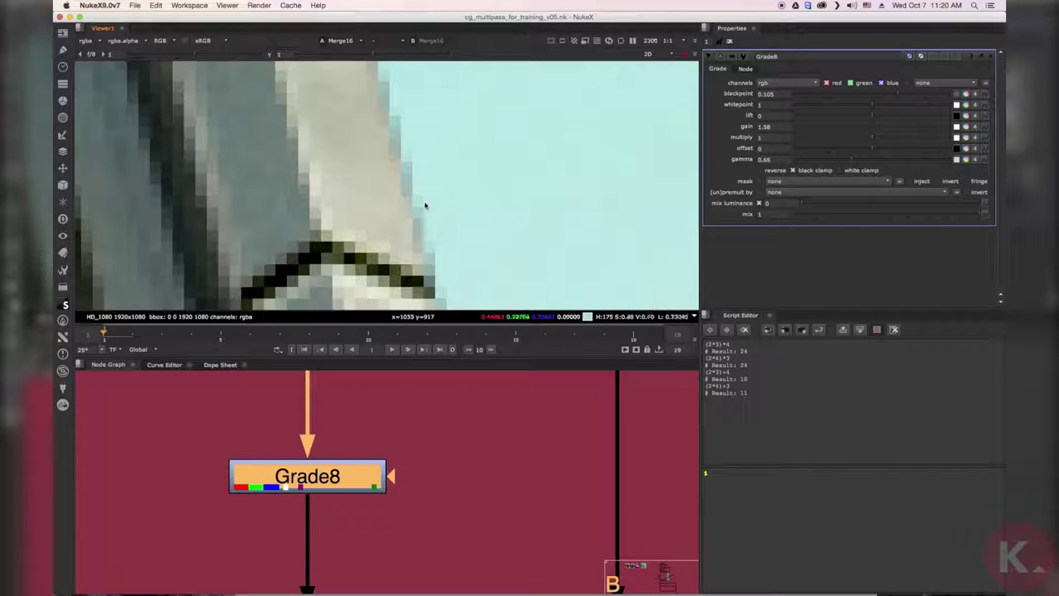
{"action": "scroll", "coordinate": [407, 221], "scroll_direction": "down", "scroll_amount": 10}
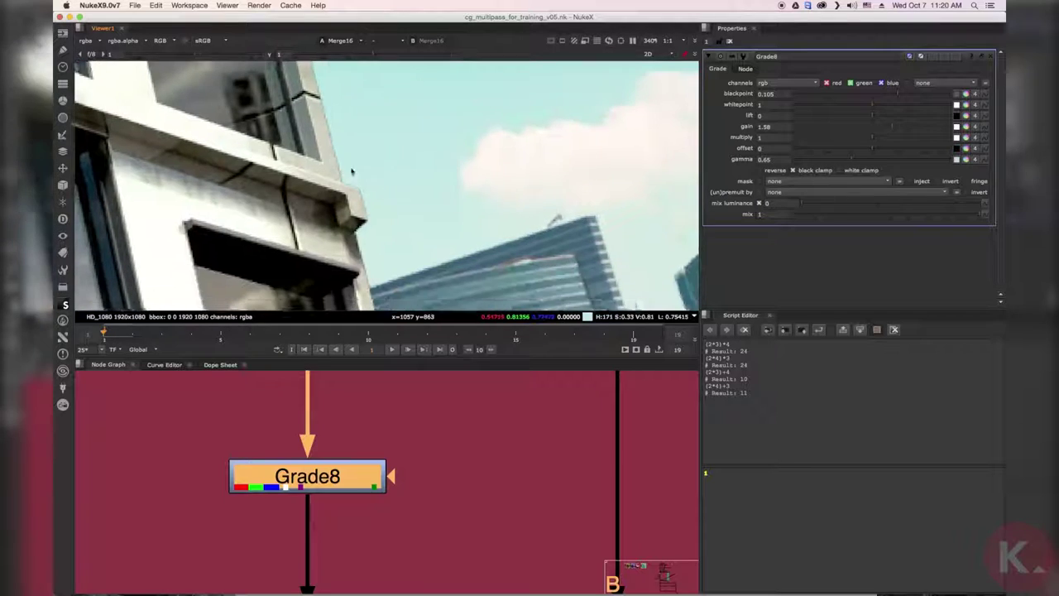
Step: Examine the building's roof ledge and window frame edges against the sky at several magnifications in the Merge16 composite
{"action": "scroll", "coordinate": [336, 180], "scroll_direction": "down", "scroll_amount": 5}
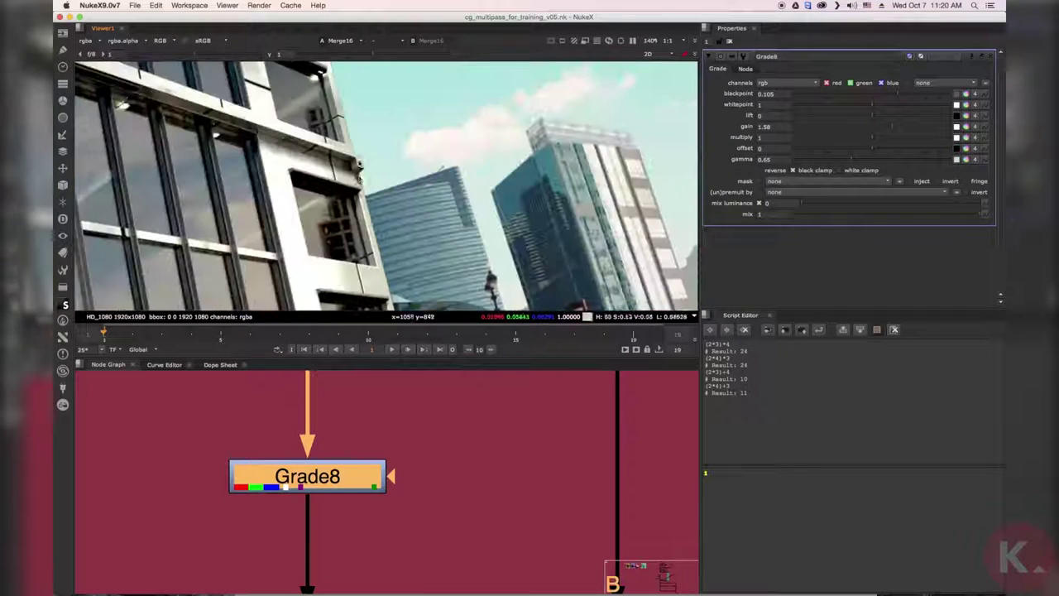
{"action": "scroll", "coordinate": [445, 224], "scroll_direction": "up", "scroll_amount": 5}
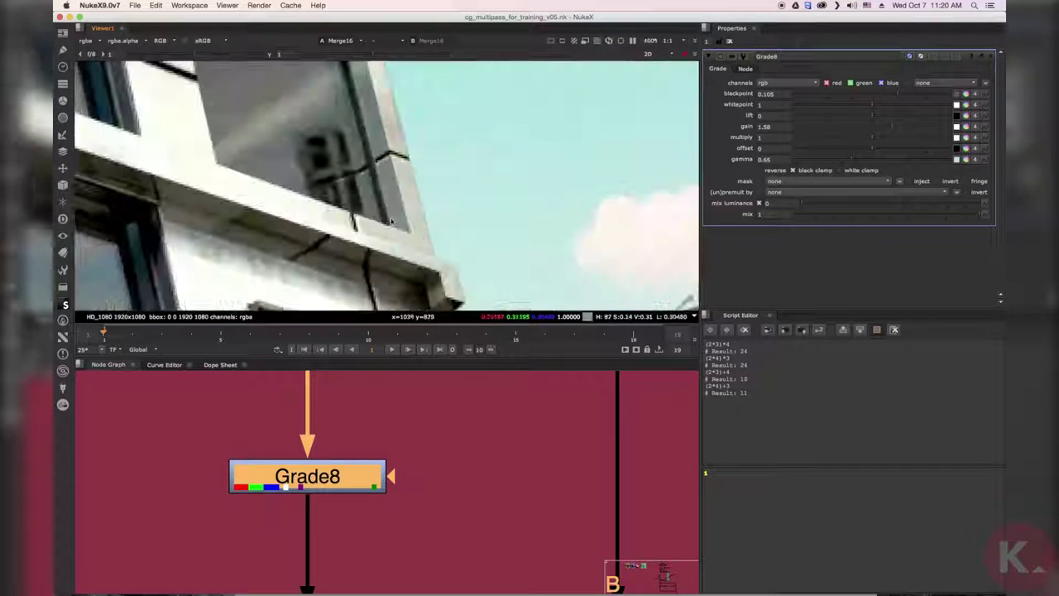
{"action": "middle_click_drag", "start_coordinate": [445, 224], "coordinate": [392, 210]}
{"action": "scroll", "coordinate": [388, 236], "scroll_direction": "up", "scroll_amount": 3}
{"action": "scroll", "coordinate": [390, 242], "scroll_direction": "down", "scroll_amount": 3}
{"action": "scroll", "coordinate": [394, 190], "scroll_direction": "down", "scroll_amount": 3}
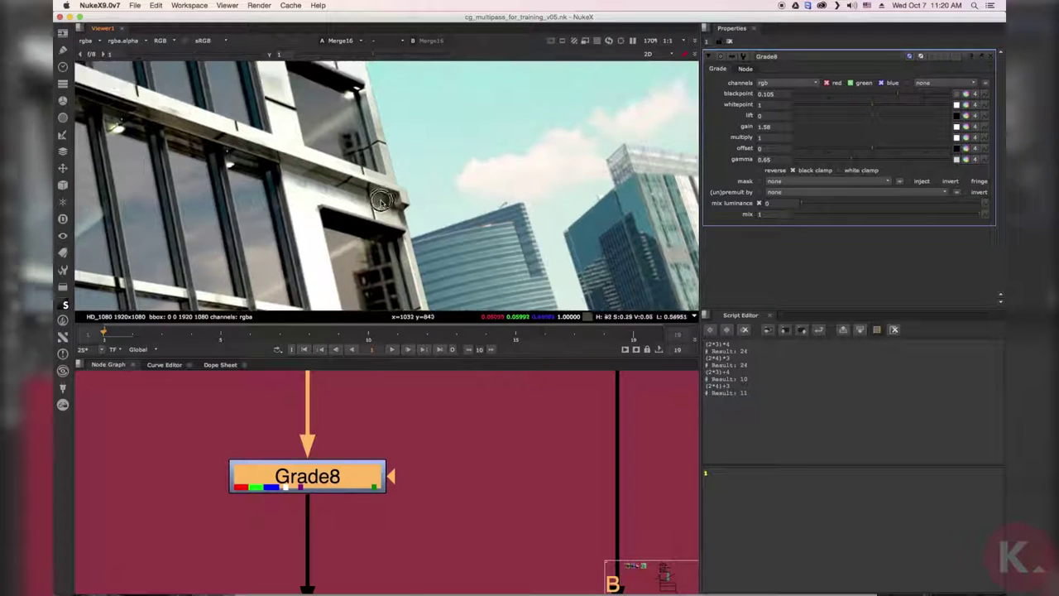
{"action": "scroll", "coordinate": [401, 182], "scroll_direction": "up", "scroll_amount": 10}
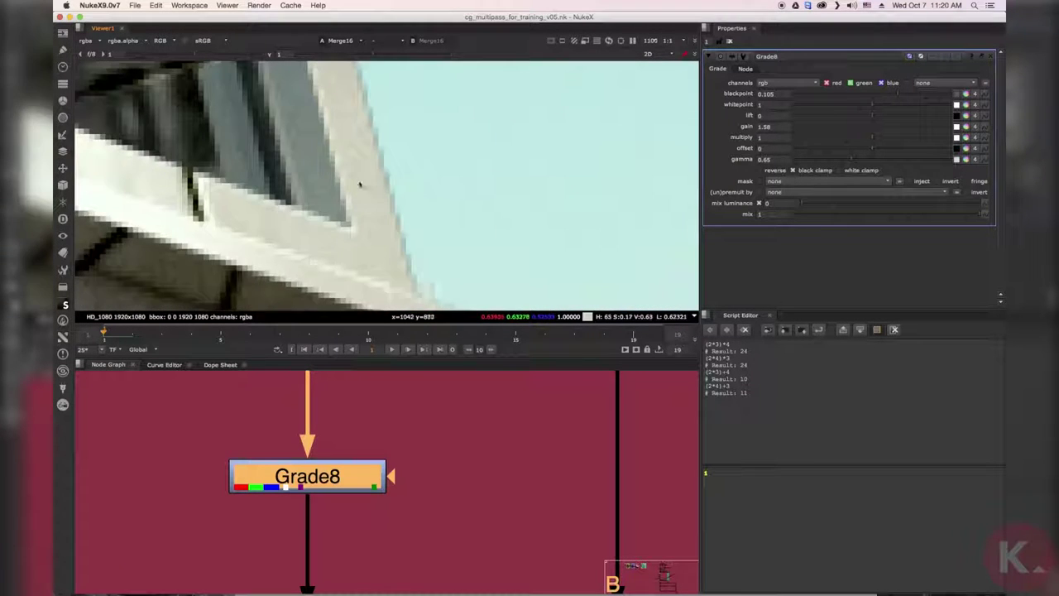
{"action": "middle_click_drag", "start_coordinate": [367, 133], "coordinate": [386, 241]}
{"action": "middle_click_drag", "start_coordinate": [386, 170], "coordinate": [348, 247]}
{"action": "scroll", "coordinate": [347, 245], "scroll_direction": "down", "scroll_amount": 6}
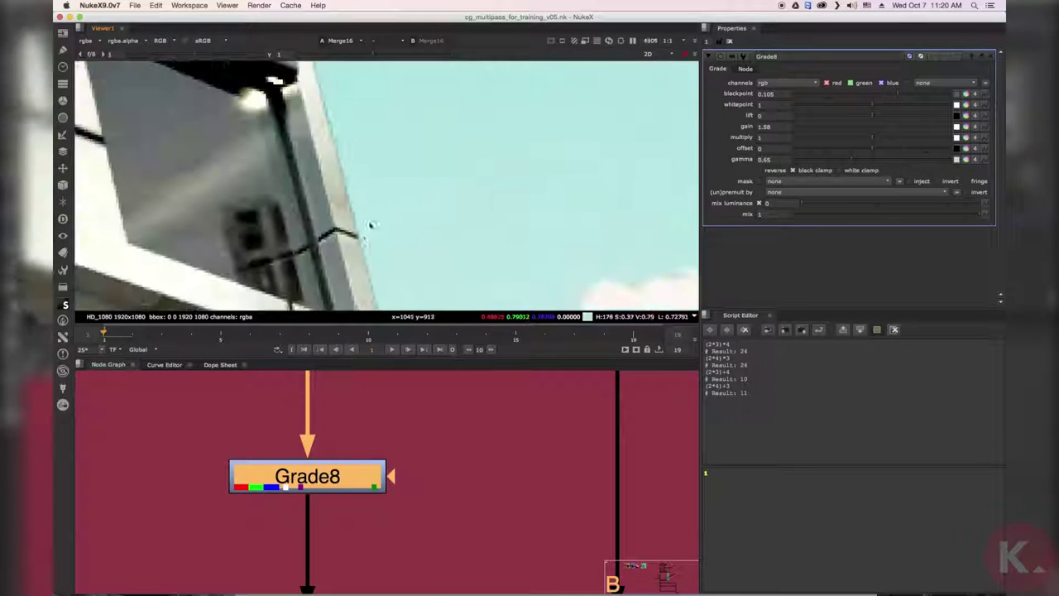
{"action": "scroll", "coordinate": [367, 208], "scroll_direction": "up", "scroll_amount": 4}
{"action": "middle_click_drag", "start_coordinate": [404, 205], "coordinate": [391, 179]}
{"action": "scroll", "coordinate": [384, 189], "scroll_direction": "up", "scroll_amount": 3}
{"action": "scroll", "coordinate": [391, 179], "scroll_direction": "down", "scroll_amount": 3}
{"action": "scroll", "coordinate": [391, 180], "scroll_direction": "down", "scroll_amount": 6}
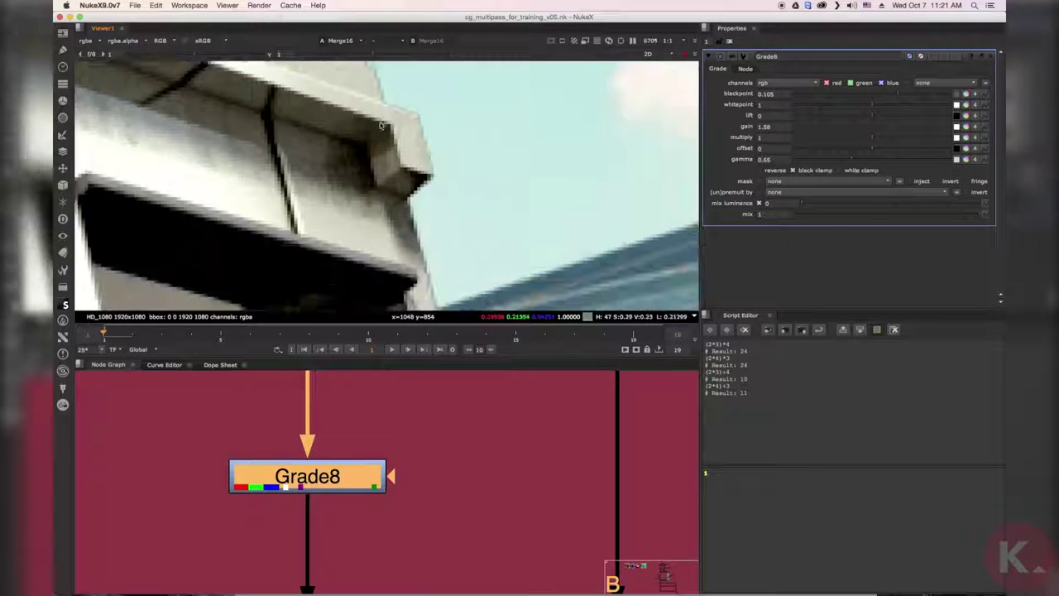
{"action": "scroll", "coordinate": [404, 231], "scroll_direction": "down", "scroll_amount": 5}
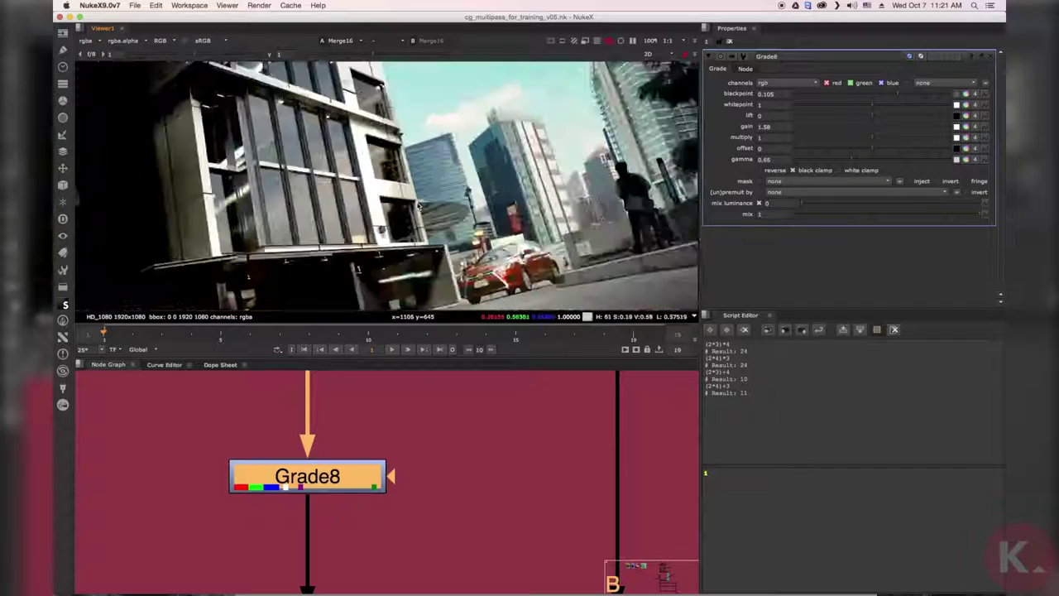
Step: Show the whole composite frame, go to the UnPremultiply CC (Correct) group and display its Unpremult4 node
{"action": "key", "text": "f"}
{"action": "middle_click_drag", "start_coordinate": [584, 483], "coordinate": [229, 466]}
{"action": "scroll", "coordinate": [229, 466], "scroll_direction": "down", "scroll_amount": 8}
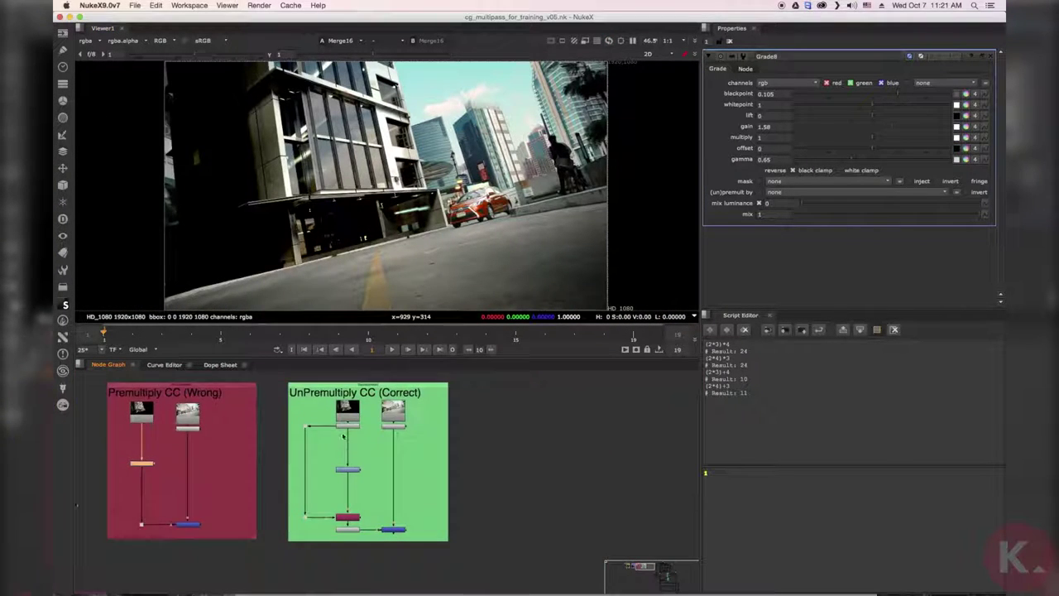
{"action": "scroll", "coordinate": [381, 463], "scroll_direction": "up", "scroll_amount": 4}
{"action": "scroll", "coordinate": [376, 447], "scroll_direction": "up", "scroll_amount": 2}
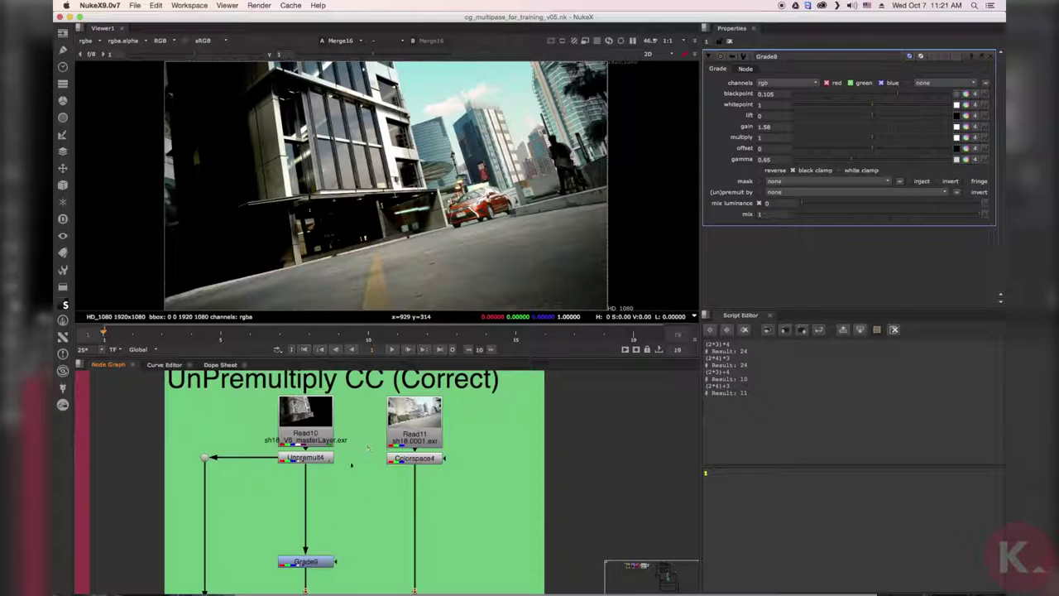
{"action": "left_click", "coordinate": [310, 457]}
{"action": "key", "text": "1"}
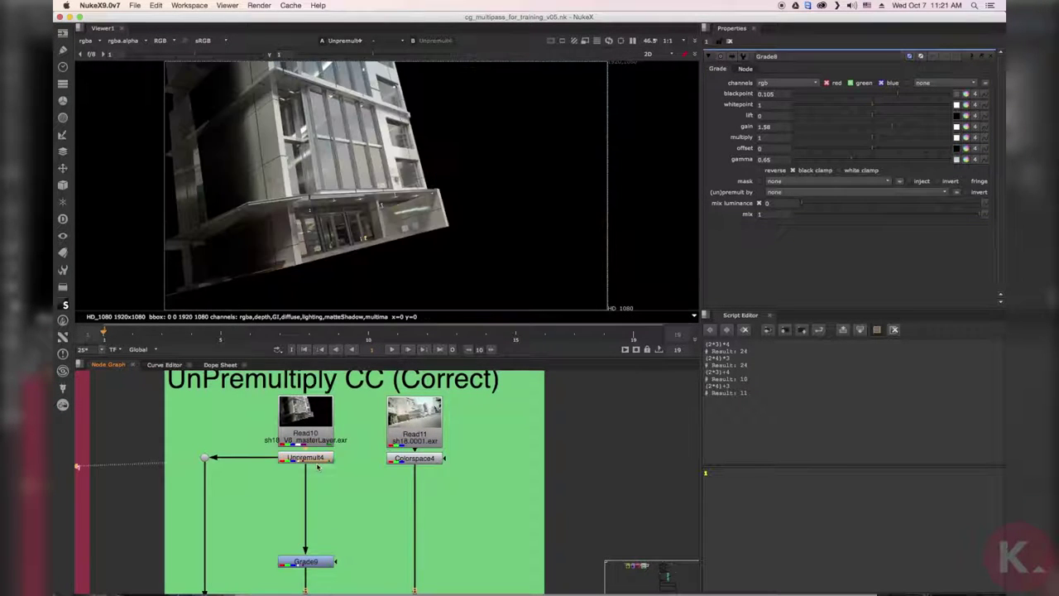
{"action": "scroll", "coordinate": [308, 462], "scroll_direction": "up", "scroll_amount": 3}
{"action": "scroll", "coordinate": [307, 461], "scroll_direction": "up", "scroll_amount": 2}
{"action": "left_click", "coordinate": [308, 461]}
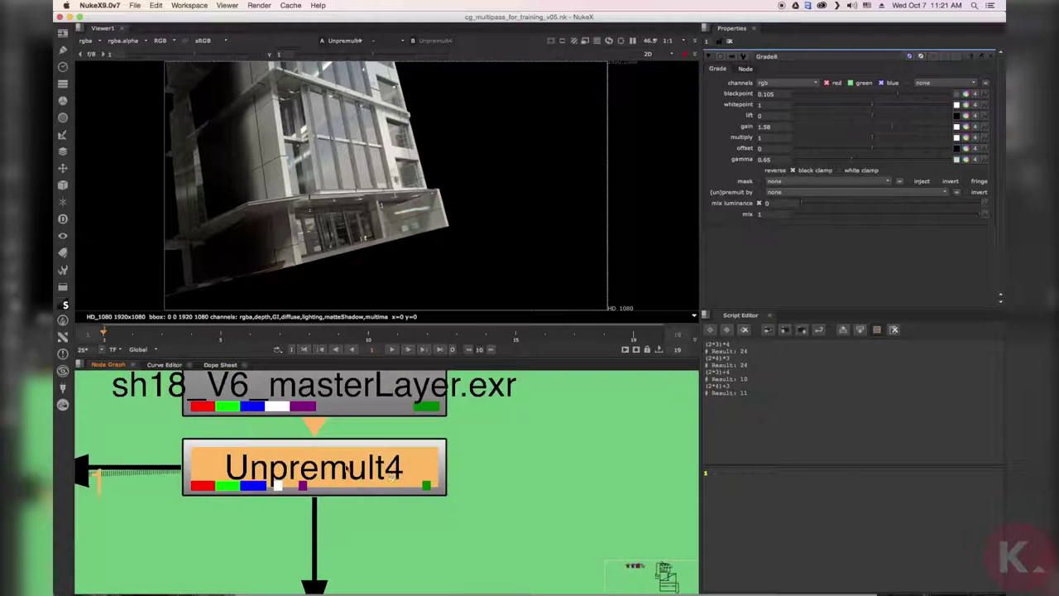
{"action": "scroll", "coordinate": [343, 446], "scroll_direction": "down", "scroll_amount": 5}
{"action": "scroll", "coordinate": [346, 476], "scroll_direction": "down", "scroll_amount": 3}
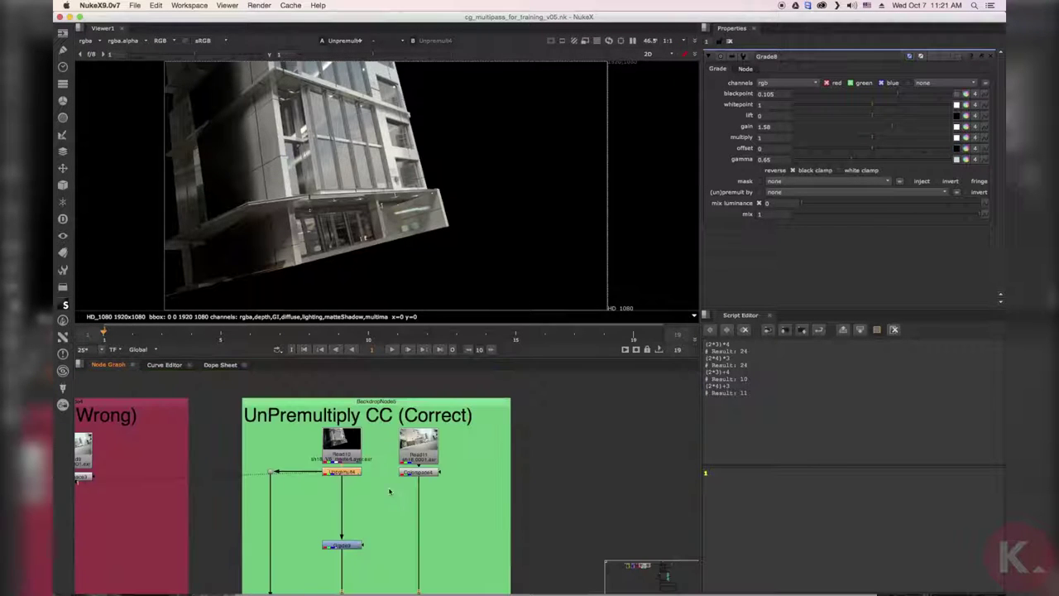
Step: Inspect the building's jagged outer edge in the Unpremult4 result, then display the Grade9 node over the same area
{"action": "scroll", "coordinate": [469, 241], "scroll_direction": "up", "scroll_amount": 8}
{"action": "middle_click_drag", "start_coordinate": [469, 242], "coordinate": [463, 236]}
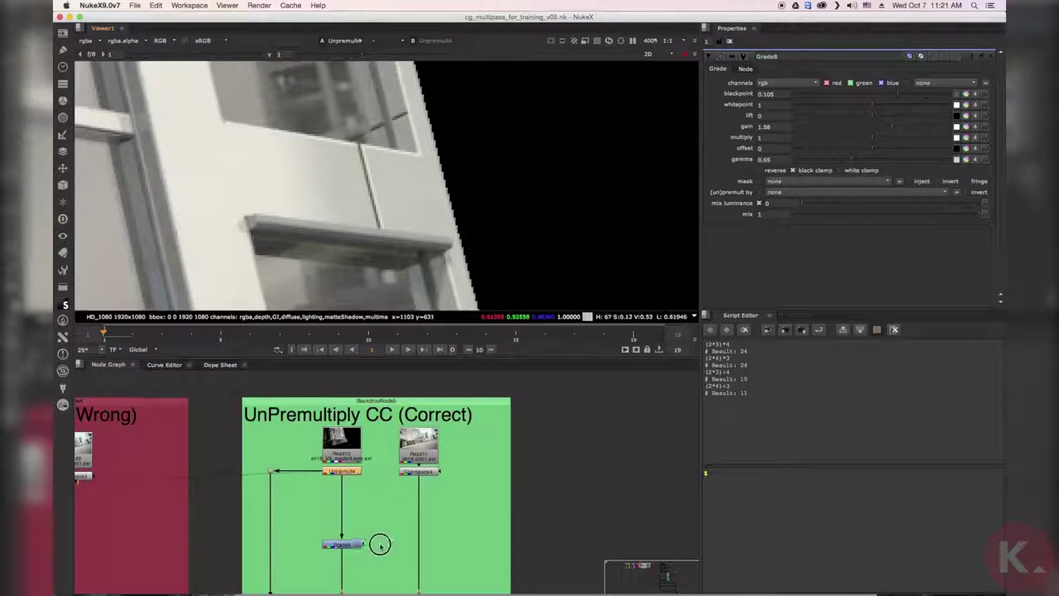
{"action": "middle_click_drag", "start_coordinate": [378, 546], "coordinate": [430, 445]}
{"action": "scroll", "coordinate": [405, 447], "scroll_direction": "up", "scroll_amount": 4}
{"action": "left_click", "coordinate": [400, 445]}
{"action": "key", "text": "1"}
{"action": "scroll", "coordinate": [438, 186], "scroll_direction": "down", "scroll_amount": 4}
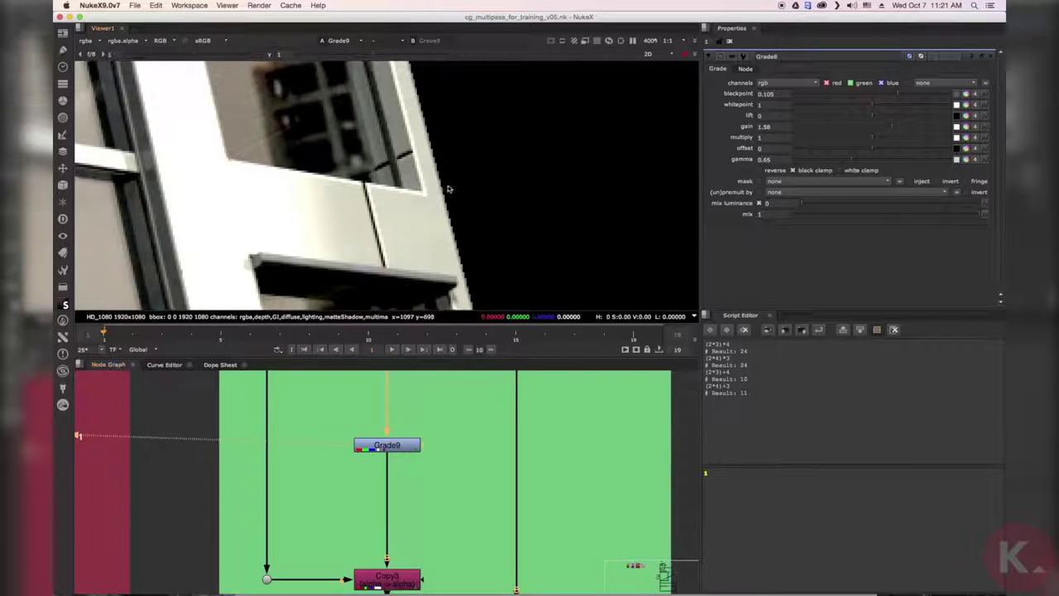
{"action": "scroll", "coordinate": [430, 194], "scroll_direction": "down", "scroll_amount": 4}
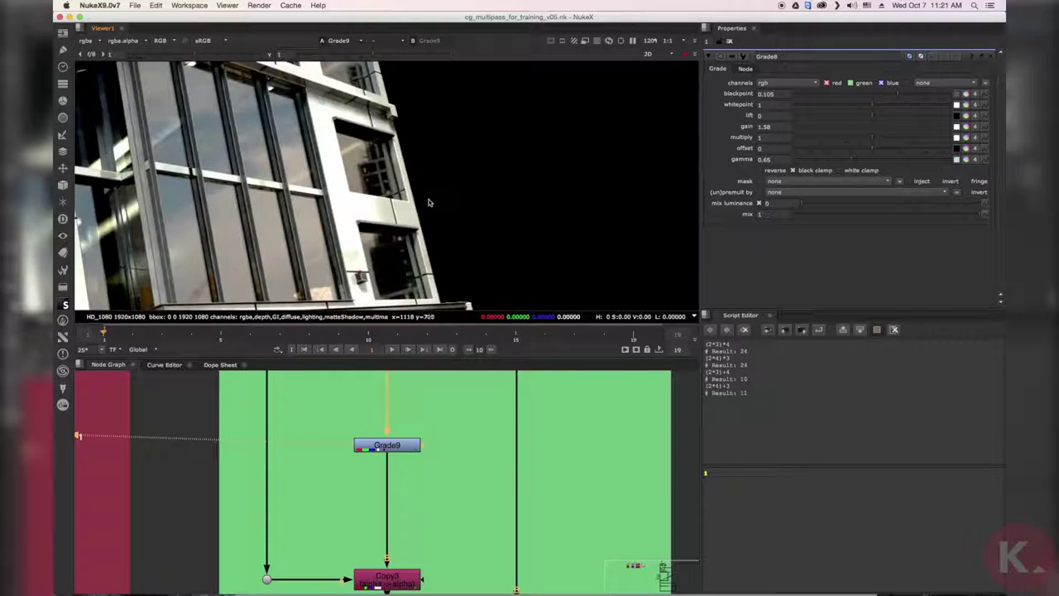
{"action": "scroll", "coordinate": [463, 466], "scroll_direction": "down", "scroll_amount": 3}
Step: Display the Copy3 node's output, then the Premult4 node's output, at the building's edge
{"action": "middle_click_drag", "start_coordinate": [454, 474], "coordinate": [437, 459]}
{"action": "scroll", "coordinate": [436, 458], "scroll_direction": "up", "scroll_amount": 3}
{"action": "left_click", "coordinate": [445, 478]}
{"action": "key", "text": "1"}
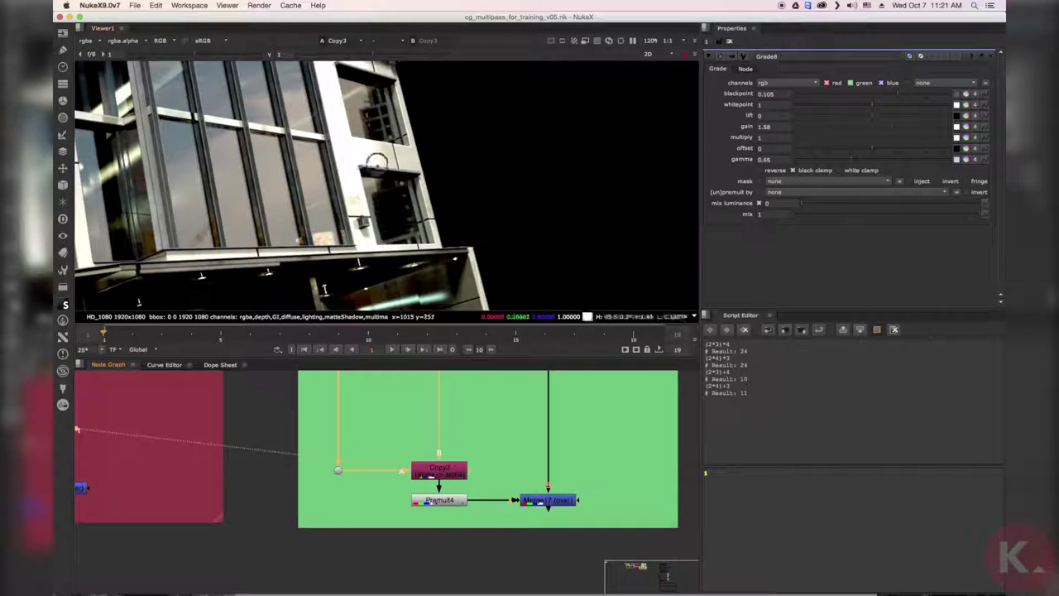
{"action": "scroll", "coordinate": [411, 147], "scroll_direction": "up", "scroll_amount": 5}
{"action": "middle_click_drag", "start_coordinate": [406, 460], "coordinate": [404, 547]}
{"action": "middle_click_drag", "start_coordinate": [409, 378], "coordinate": [385, 400]}
{"action": "scroll", "coordinate": [407, 463], "scroll_direction": "up", "scroll_amount": 3}
{"action": "left_click", "coordinate": [416, 486]}
{"action": "key", "text": "1"}
Step: Review the start of the correct branch, from the building Read node through Unpremult4 towards Grade9
{"action": "left_click", "coordinate": [485, 428]}
{"action": "middle_click_drag", "start_coordinate": [478, 374], "coordinate": [463, 582]}
{"action": "scroll", "coordinate": [428, 498], "scroll_direction": "down", "scroll_amount": 1}
{"action": "scroll", "coordinate": [428, 496], "scroll_direction": "down", "scroll_amount": 3}
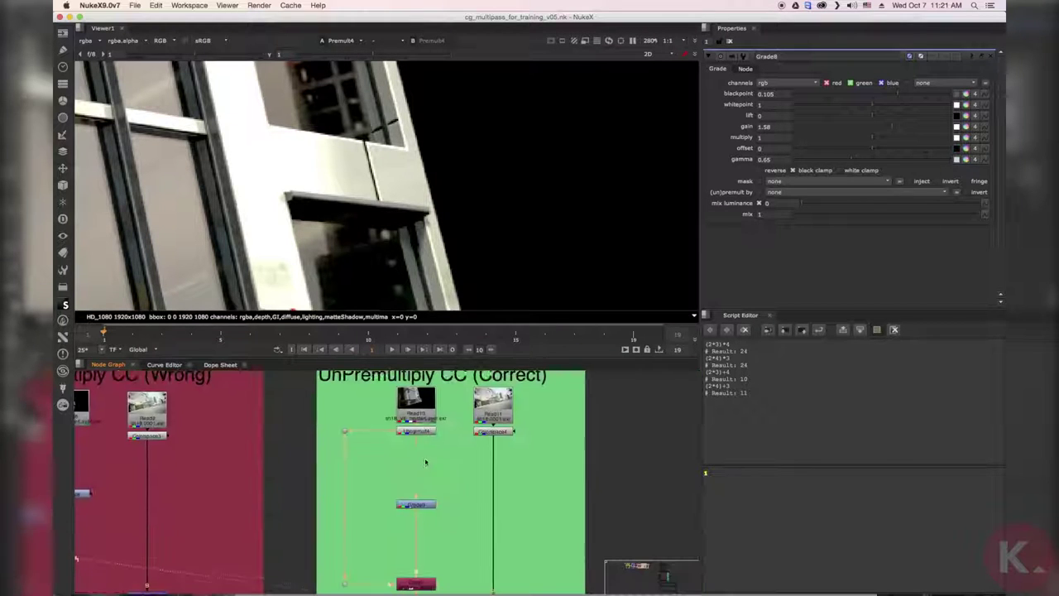
{"action": "left_click_drag", "start_coordinate": [388, 420], "coordinate": [456, 456]}
{"action": "middle_click_drag", "start_coordinate": [443, 503], "coordinate": [440, 533]}
{"action": "scroll", "coordinate": [430, 491], "scroll_direction": "up", "scroll_amount": 5}
{"action": "left_click", "coordinate": [433, 504]}
{"action": "scroll", "coordinate": [436, 507], "scroll_direction": "down", "scroll_amount": 5}
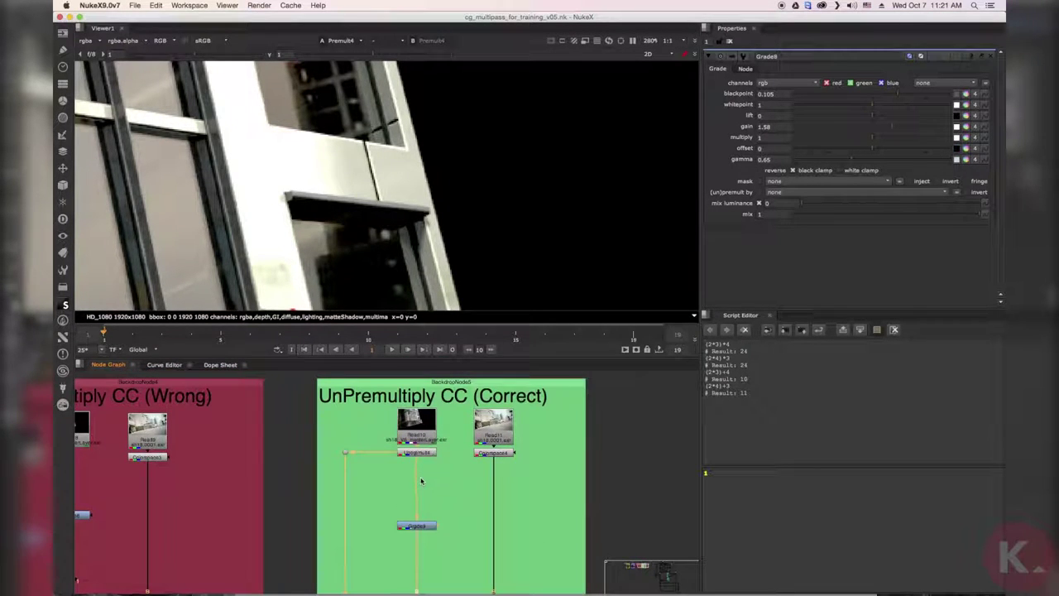
{"action": "scroll", "coordinate": [418, 467], "scroll_direction": "up", "scroll_amount": 5}
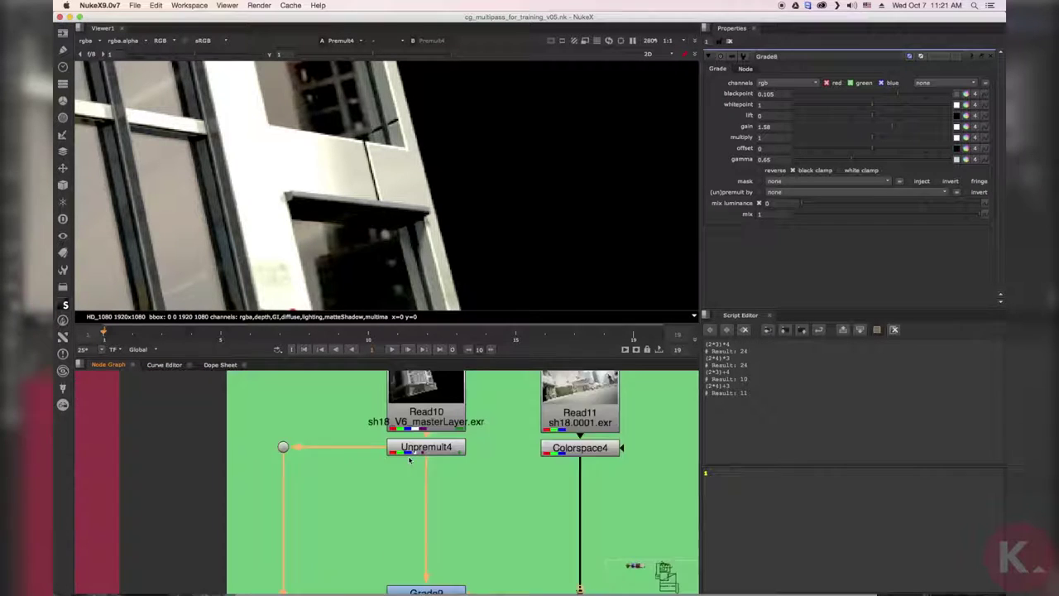
{"action": "left_click", "coordinate": [476, 527]}
Step: Follow the correct branch through Copy3 and Premult4 down to Merge17 and display the Merge17 composite
{"action": "scroll", "coordinate": [464, 530], "scroll_direction": "down", "scroll_amount": 5}
{"action": "middle_click_drag", "start_coordinate": [460, 532], "coordinate": [433, 384]}
{"action": "scroll", "coordinate": [418, 499], "scroll_direction": "up", "scroll_amount": 5}
{"action": "left_click_drag", "start_coordinate": [424, 527], "coordinate": [358, 494]}
{"action": "left_click", "coordinate": [602, 512]}
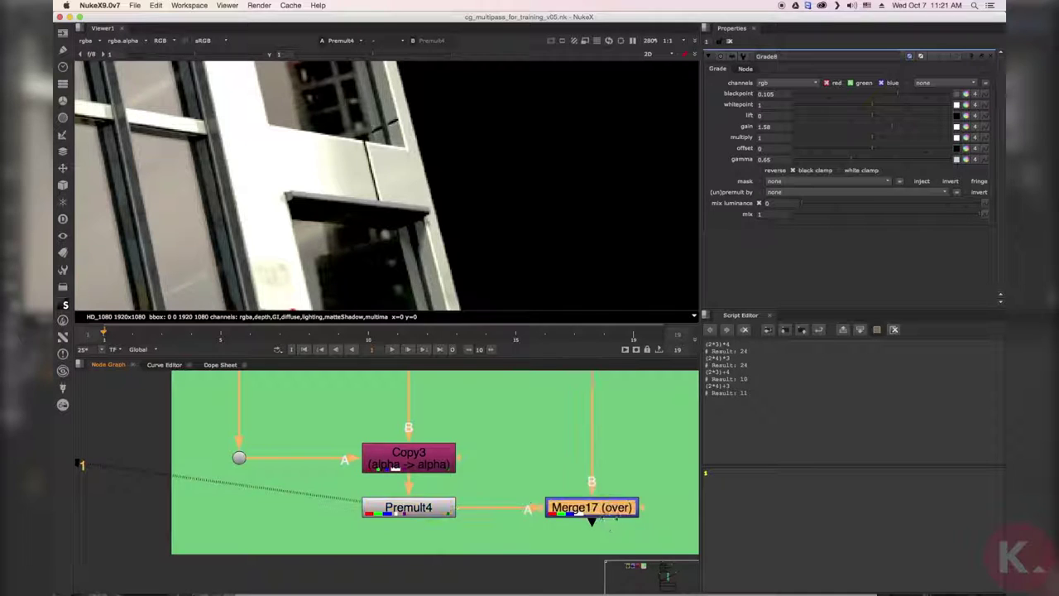
{"action": "scroll", "coordinate": [592, 509], "scroll_direction": "down", "scroll_amount": 5}
{"action": "scroll", "coordinate": [546, 504], "scroll_direction": "up", "scroll_amount": 2}
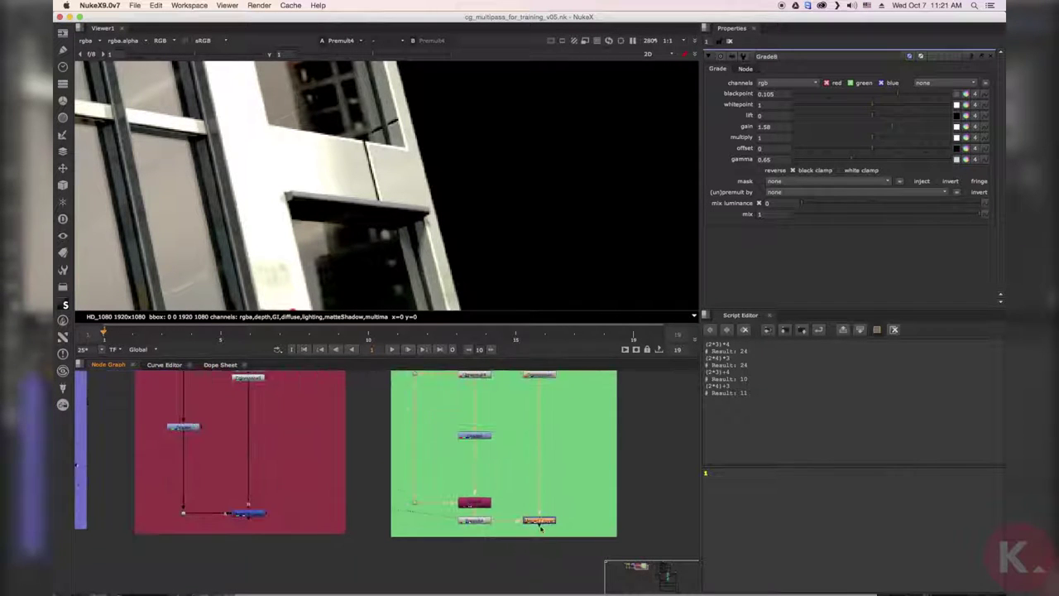
{"action": "key", "text": "1"}
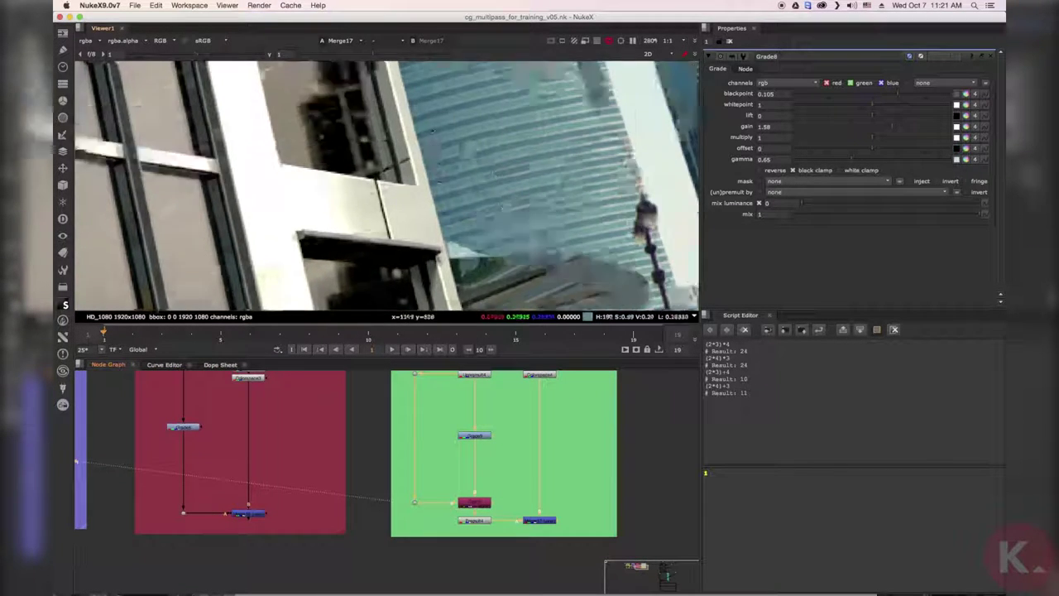
Step: Compare the building's edge pixels against the sky by switching the viewer between the Merge17 and Merge16 composites
{"action": "scroll", "coordinate": [457, 211], "scroll_direction": "up", "scroll_amount": 6}
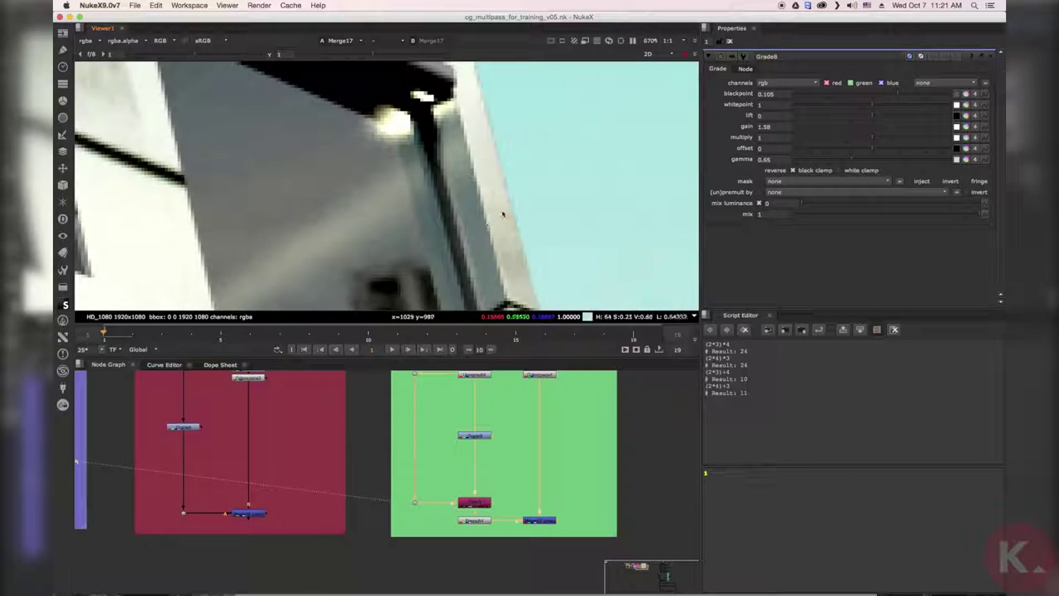
{"action": "scroll", "coordinate": [460, 218], "scroll_direction": "down", "scroll_amount": 5}
{"action": "middle_click_drag", "start_coordinate": [430, 172], "coordinate": [440, 219]}
{"action": "scroll", "coordinate": [440, 218], "scroll_direction": "up", "scroll_amount": 6}
{"action": "left_click", "coordinate": [248, 513]}
{"action": "key", "text": "1"}
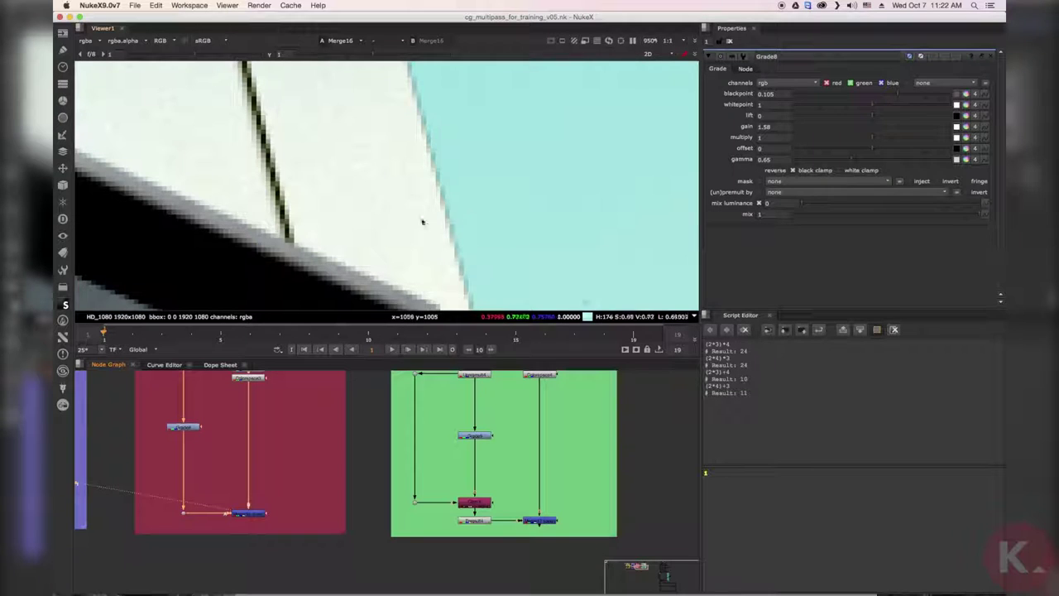
{"action": "left_click", "coordinate": [541, 522]}
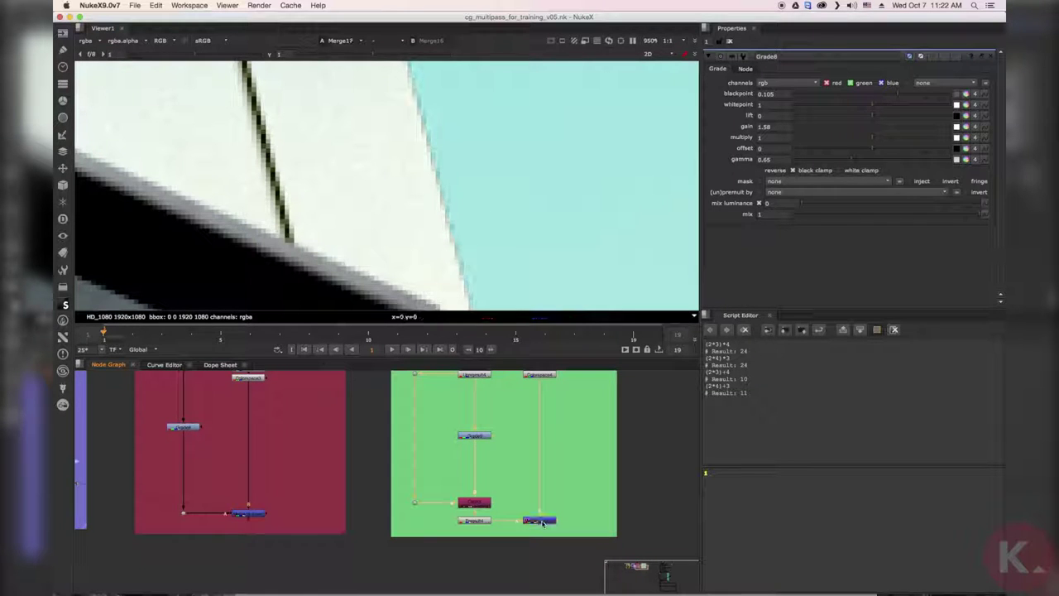
Step: Fit the Merge17 composite to the viewer and review the node chain in the UnPremultiply CC (Correct) group
{"action": "scroll", "coordinate": [538, 522], "scroll_direction": "down", "scroll_amount": 5}
{"action": "scroll", "coordinate": [380, 256], "scroll_direction": "down", "scroll_amount": 5}
{"action": "middle_click_drag", "start_coordinate": [380, 252], "coordinate": [407, 194]}
{"action": "middle_click_drag", "start_coordinate": [373, 225], "coordinate": [428, 192]}
{"action": "scroll", "coordinate": [427, 191], "scroll_direction": "down", "scroll_amount": 2}
{"action": "key", "text": "f"}
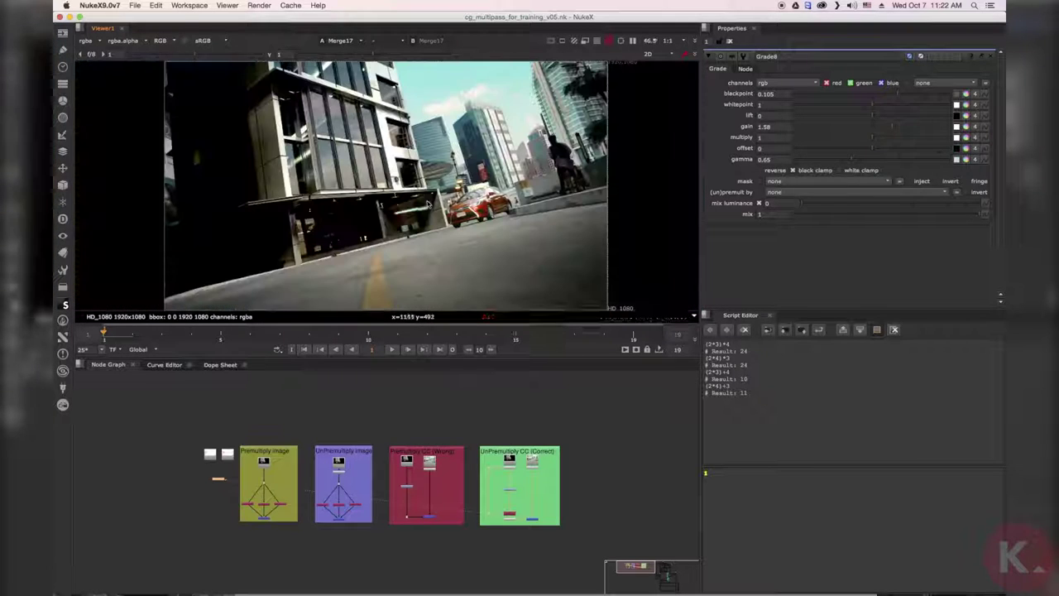
{"action": "scroll", "coordinate": [510, 490], "scroll_direction": "up", "scroll_amount": 5}
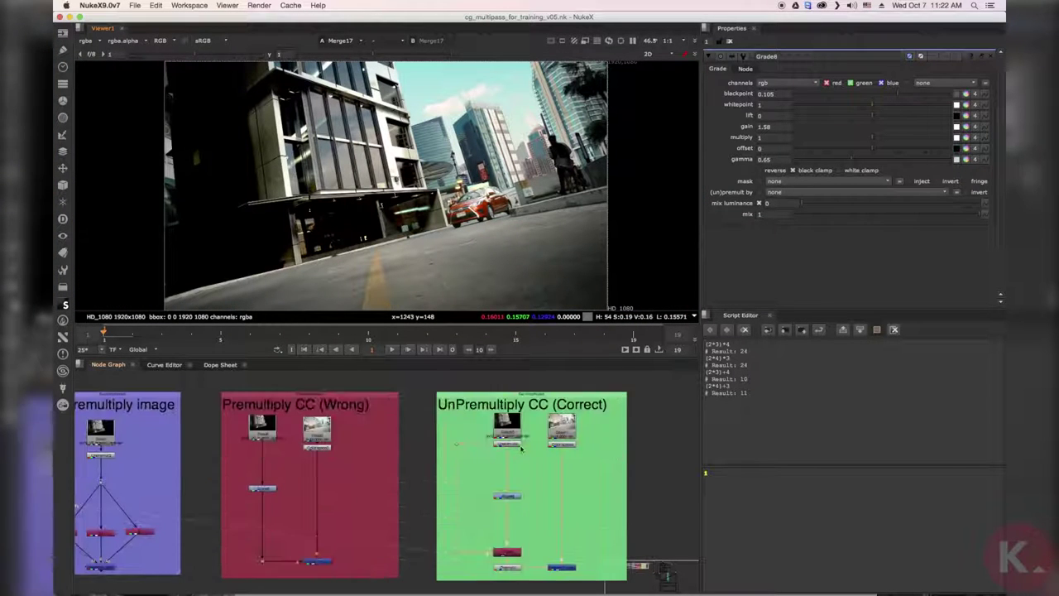
{"action": "scroll", "coordinate": [497, 513], "scroll_direction": "down", "scroll_amount": 2}
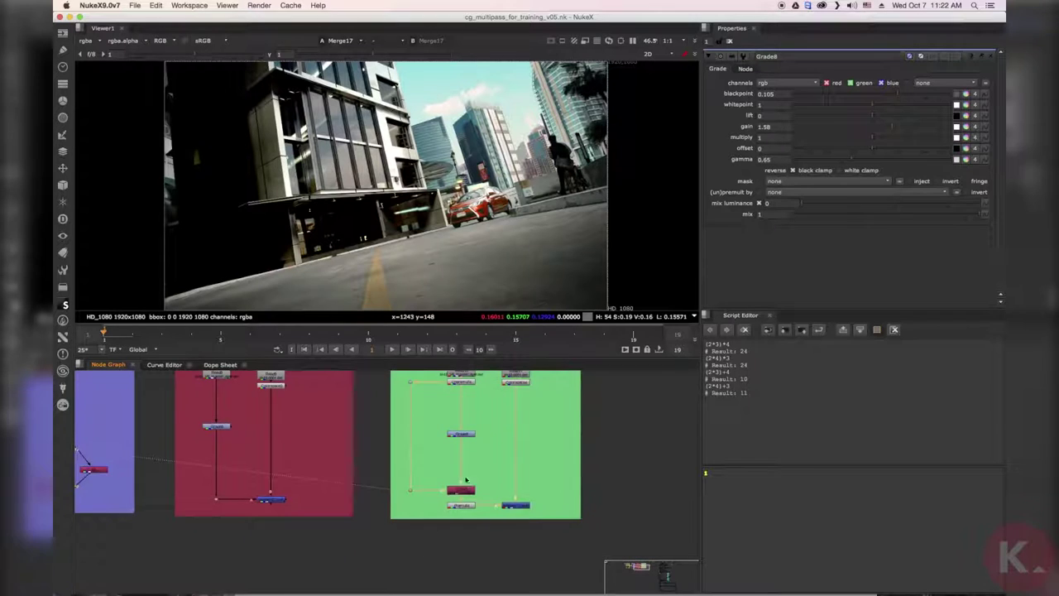
{"action": "scroll", "coordinate": [496, 505], "scroll_direction": "up", "scroll_amount": 5}
{"action": "scroll", "coordinate": [501, 499], "scroll_direction": "down", "scroll_amount": 5}
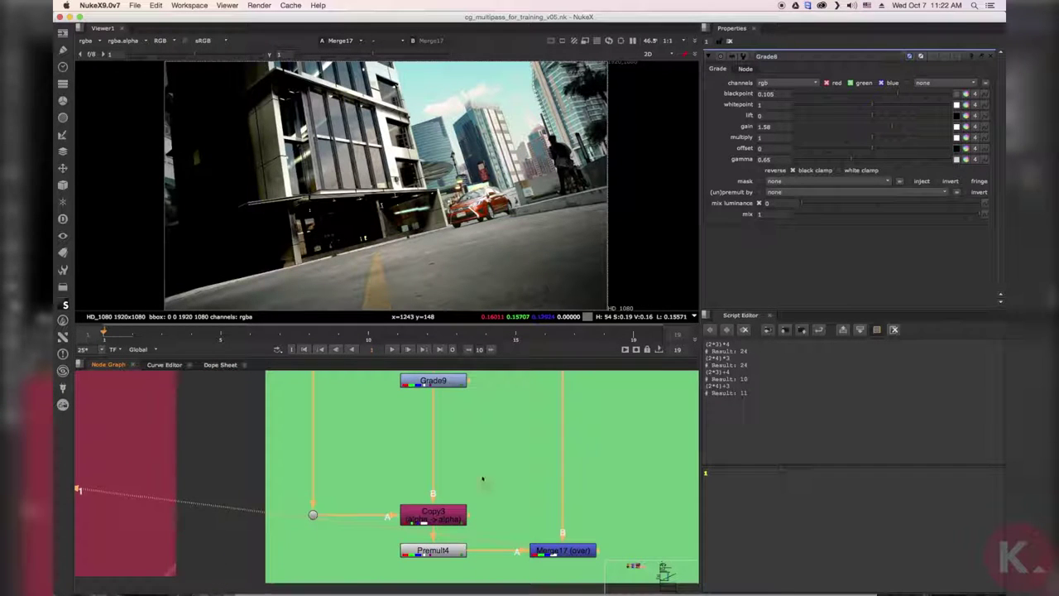
Step: Display the Grade9 result, then return the viewer to the Merge17 composite
{"action": "scroll", "coordinate": [471, 489], "scroll_direction": "up", "scroll_amount": 4}
{"action": "left_click", "coordinate": [428, 439]}
{"action": "key", "text": "1"}
{"action": "scroll", "coordinate": [452, 460], "scroll_direction": "down", "scroll_amount": 5}
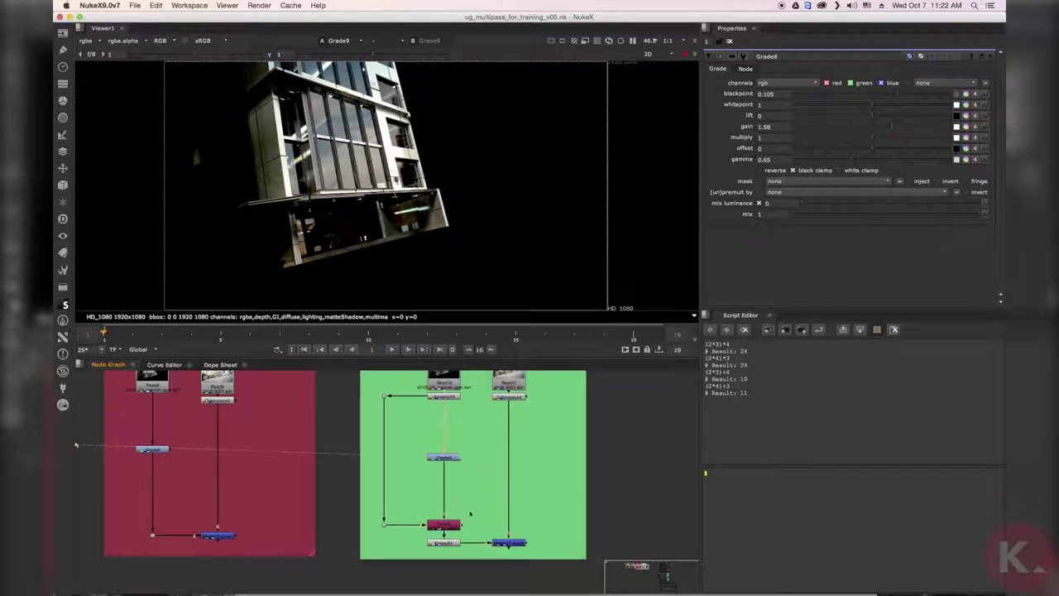
{"action": "scroll", "coordinate": [469, 513], "scroll_direction": "down", "scroll_amount": 3}
{"action": "left_click", "coordinate": [489, 480]}
{"action": "key", "text": "1"}
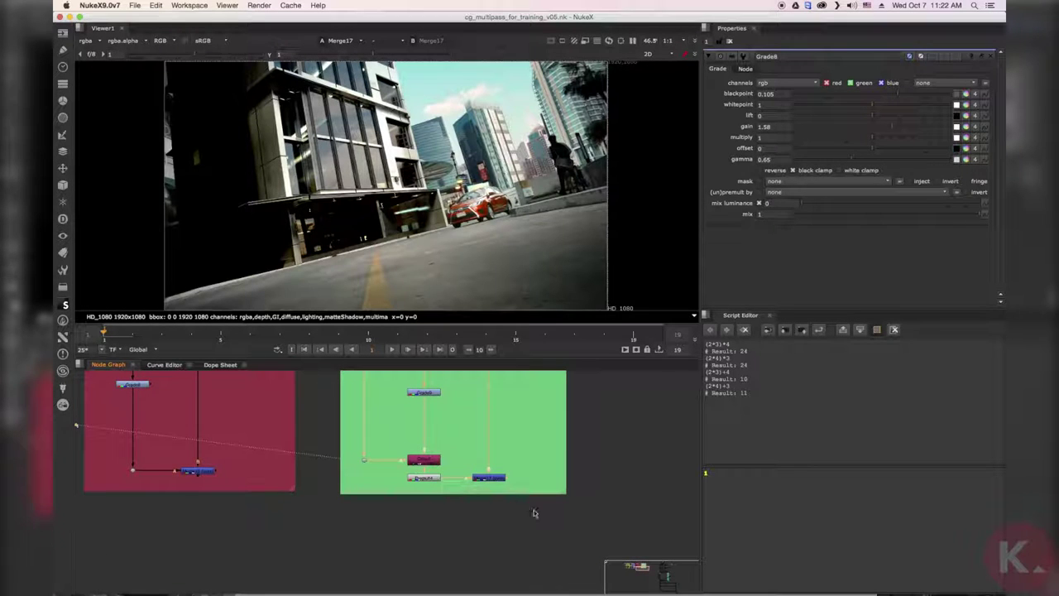
Step: Move the Merge17 node down below the green UnPremultiply CC (Correct) backdrop, keeping its connections
{"action": "scroll", "coordinate": [466, 480], "scroll_direction": "up", "scroll_amount": 3}
{"action": "left_click_drag", "start_coordinate": [503, 476], "coordinate": [506, 553]}
{"action": "scroll", "coordinate": [504, 551], "scroll_direction": "down", "scroll_amount": 3}
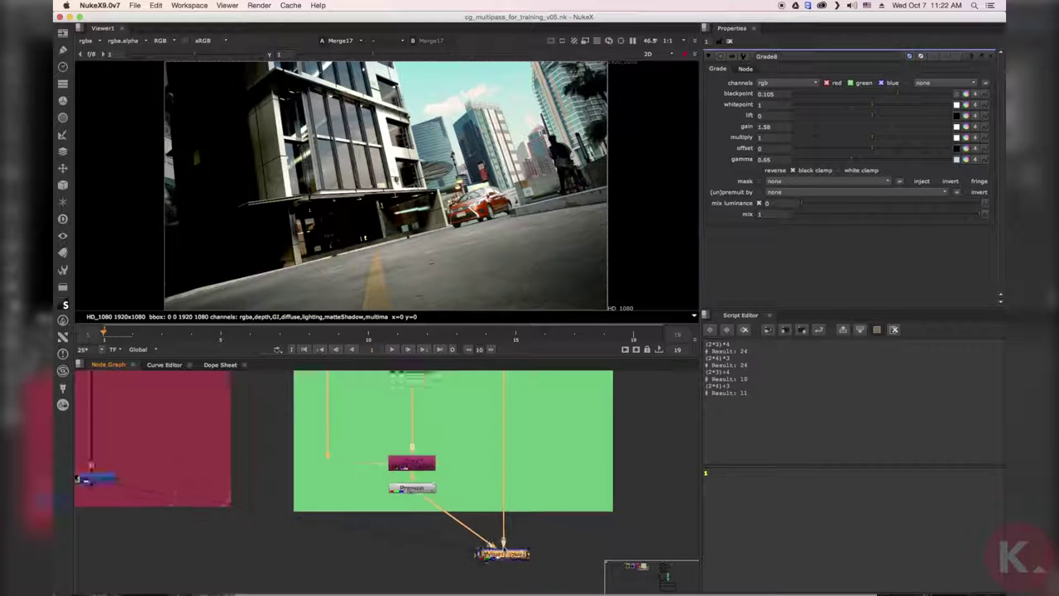
Step: Display the Grade9 node and insert a Glow node directly after it in the correct branch
{"action": "middle_click_drag", "start_coordinate": [465, 499], "coordinate": [472, 546]}
{"action": "scroll", "coordinate": [453, 471], "scroll_direction": "up", "scroll_amount": 3}
{"action": "left_click", "coordinate": [469, 471]}
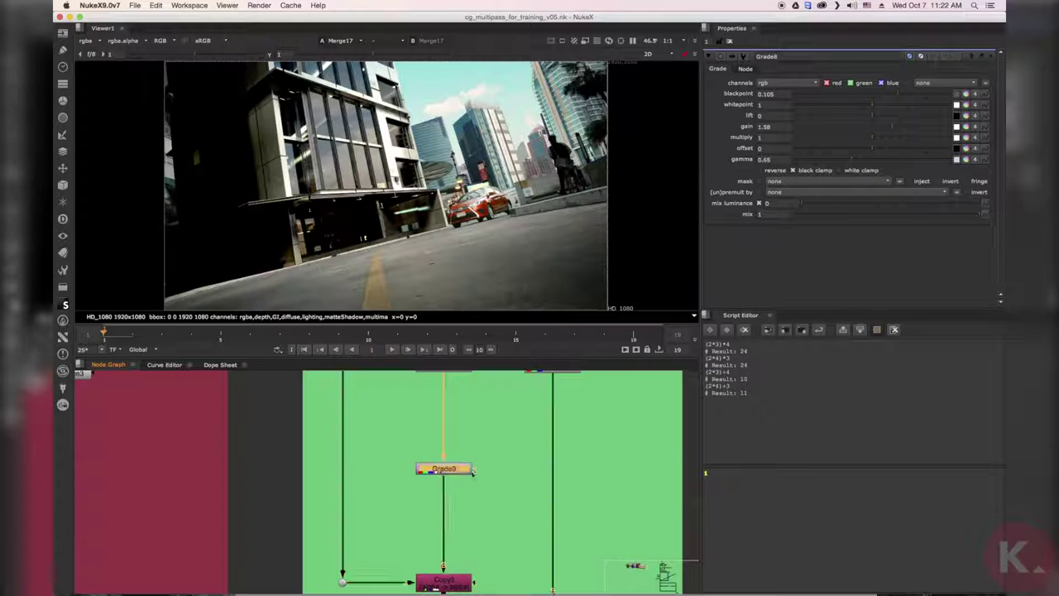
{"action": "key", "text": "1"}
{"action": "scroll", "coordinate": [440, 447], "scroll_direction": "up", "scroll_amount": 4}
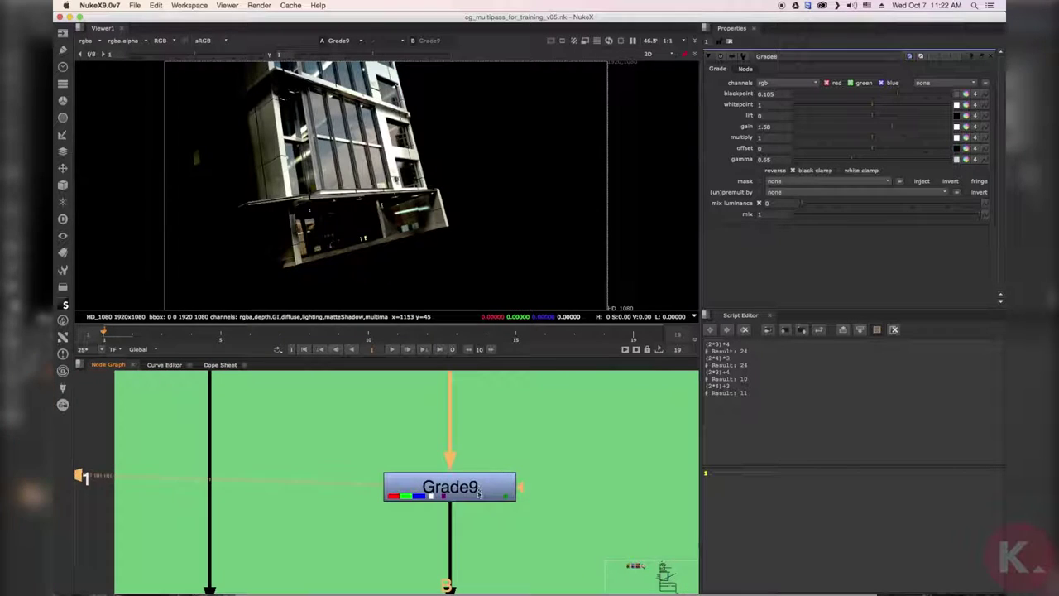
{"action": "key", "text": "Tab"}
{"action": "type", "text": "gl"}
{"action": "key", "text": "Return"}
{"action": "scroll", "coordinate": [475, 519], "scroll_direction": "down", "scroll_amount": 3}
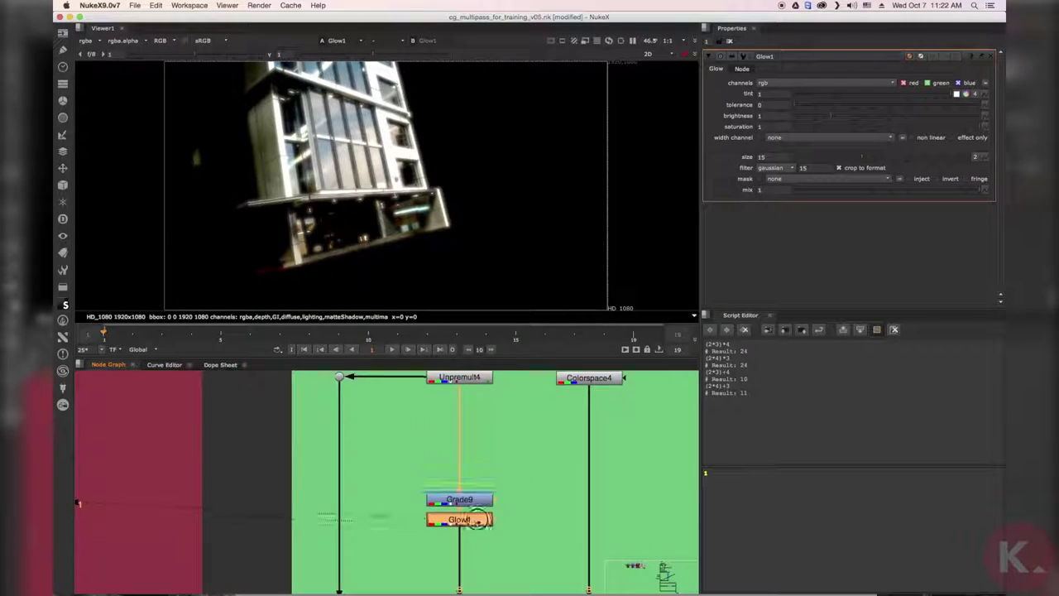
Step: Display the Premult4 output, then the Merge17 composite, and inspect the glow along the building's edge
{"action": "middle_click_drag", "start_coordinate": [477, 521], "coordinate": [474, 435]}
{"action": "left_click", "coordinate": [451, 501]}
{"action": "key", "text": "1"}
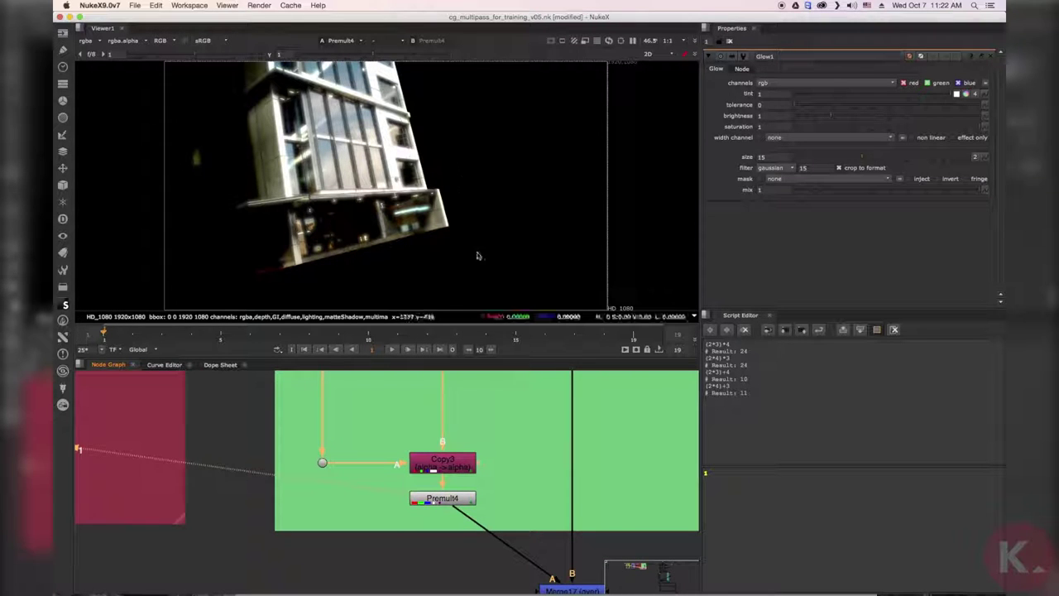
{"action": "middle_click_drag", "start_coordinate": [577, 576], "coordinate": [553, 507]}
{"action": "left_click", "coordinate": [554, 522]}
{"action": "key", "text": "1"}
{"action": "scroll", "coordinate": [406, 151], "scroll_direction": "up", "scroll_amount": 4}
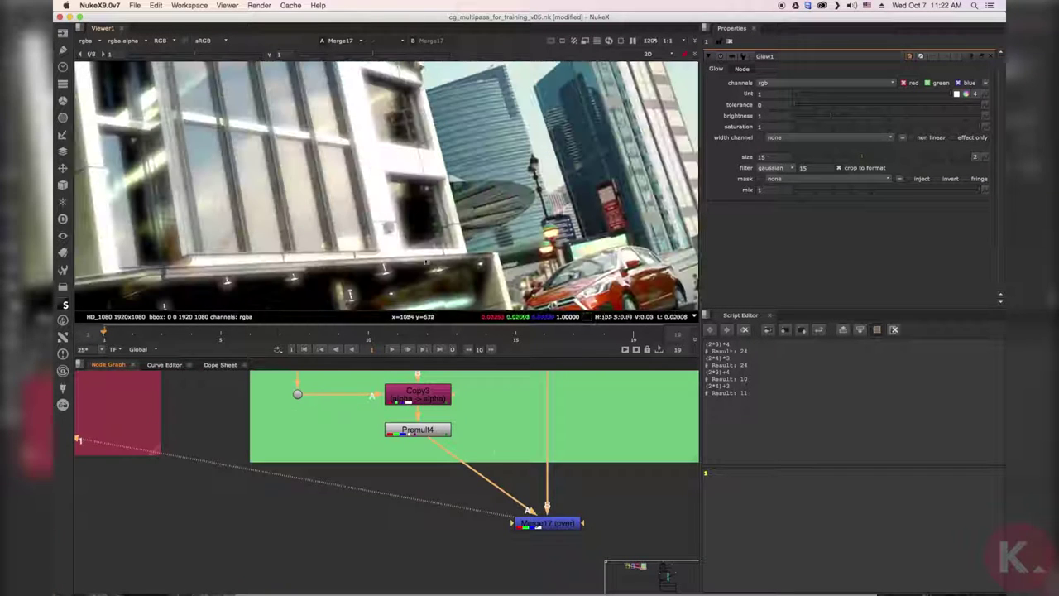
Step: Extract the Glow1 node from after Grade9 and insert it between Premult4 and Merge17
{"action": "middle_click_drag", "start_coordinate": [401, 435], "coordinate": [407, 496]}
{"action": "middle_click_drag", "start_coordinate": [442, 397], "coordinate": [437, 444]}
{"action": "scroll", "coordinate": [433, 484], "scroll_direction": "down", "scroll_amount": 3}
{"action": "scroll", "coordinate": [437, 444], "scroll_direction": "up", "scroll_amount": 3}
{"action": "left_click", "coordinate": [446, 436]}
{"action": "key", "text": "super+shift+x"}
{"action": "left_click_drag", "start_coordinate": [482, 439], "coordinate": [512, 531]}
{"action": "middle_click_drag", "start_coordinate": [511, 507], "coordinate": [526, 377]}
{"action": "left_click_drag", "start_coordinate": [525, 404], "coordinate": [449, 464]}
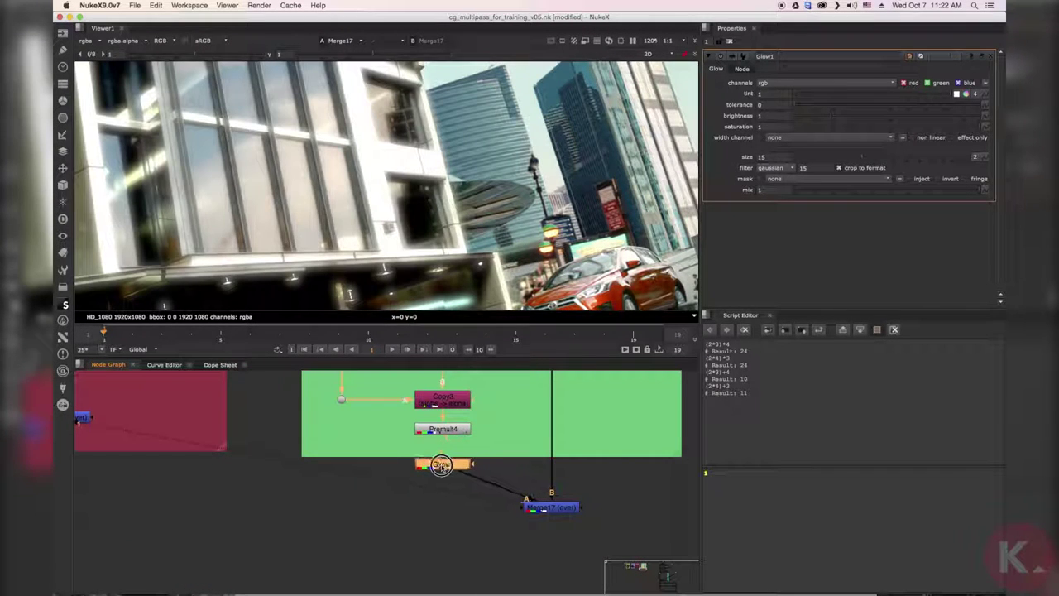
Step: Move the Glow1 and Merge17 nodes further down below the green backdrop, side by side, keeping their connections
{"action": "scroll", "coordinate": [445, 467], "scroll_direction": "down", "scroll_amount": 4}
{"action": "middle_click_drag", "start_coordinate": [470, 486], "coordinate": [465, 442]}
{"action": "left_click_drag", "start_coordinate": [493, 446], "coordinate": [493, 456]}
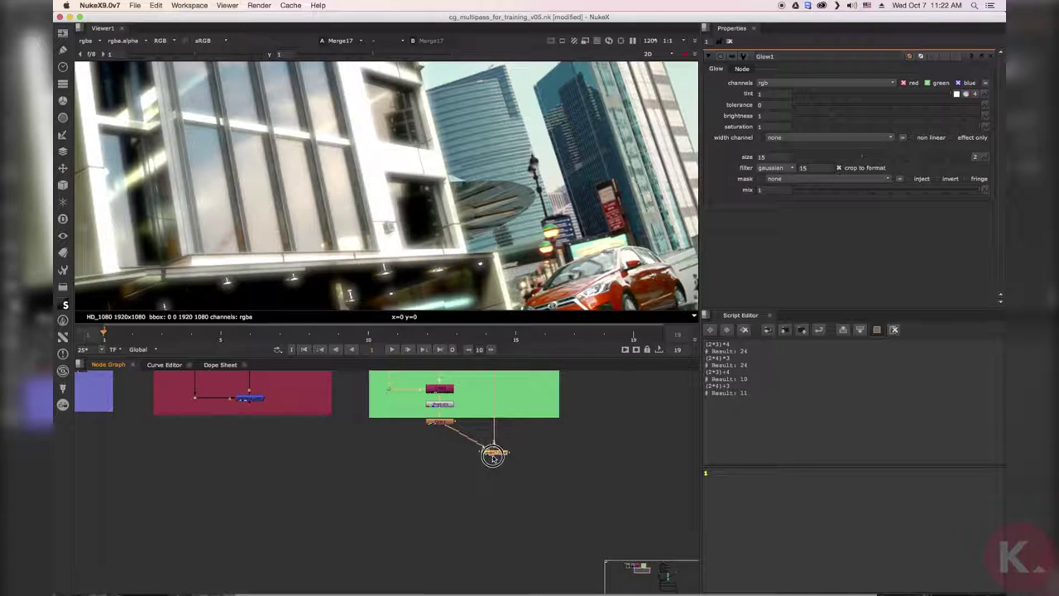
{"action": "scroll", "coordinate": [493, 462], "scroll_direction": "up", "scroll_amount": 2}
{"action": "left_click", "coordinate": [448, 447]}
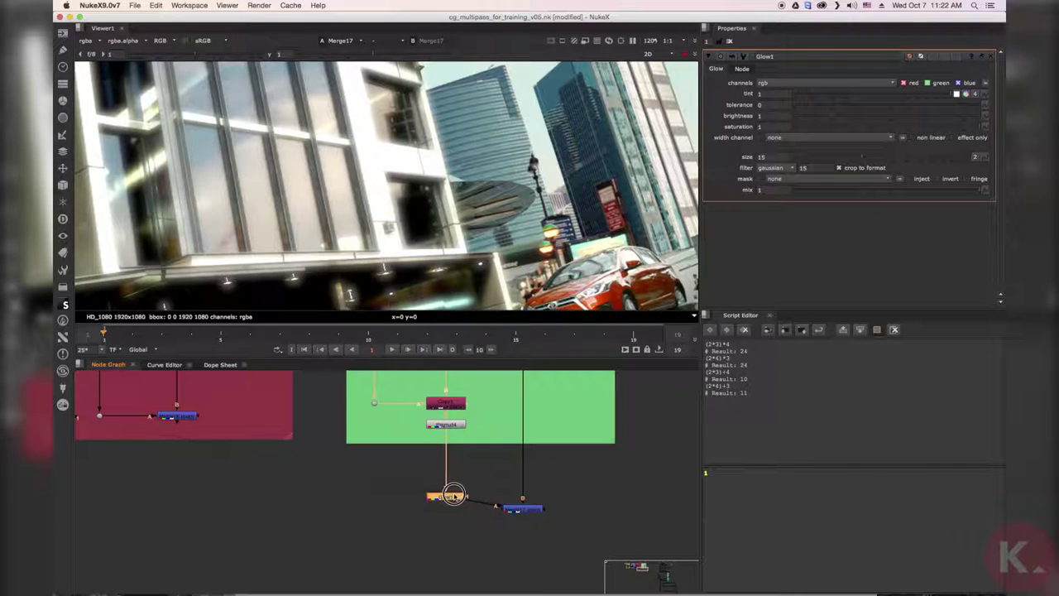
{"action": "scroll", "coordinate": [450, 430], "scroll_direction": "up", "scroll_amount": 2}
{"action": "left_click", "coordinate": [453, 418]}
Step: Inspect the glow around the building's edge in the Merge17 composite and save the script
{"action": "scroll", "coordinate": [394, 161], "scroll_direction": "down", "scroll_amount": 5}
{"action": "scroll", "coordinate": [422, 161], "scroll_direction": "up", "scroll_amount": 8}
{"action": "mouse_move", "coordinate": [408, 111]}
{"action": "middle_mouse_down"}
{"action": "mouse_move", "coordinate": [421, 160]}
{"action": "mouse_move", "coordinate": [415, 121]}
{"action": "middle_mouse_up"}
{"action": "mouse_move", "coordinate": [501, 519]}
{"action": "middle_mouse_down"}
{"action": "mouse_move", "coordinate": [499, 452]}
{"action": "mouse_move", "coordinate": [530, 460]}
{"action": "mouse_move", "coordinate": [515, 512]}
{"action": "middle_mouse_up"}
{"action": "key", "text": "ctrl+s"}
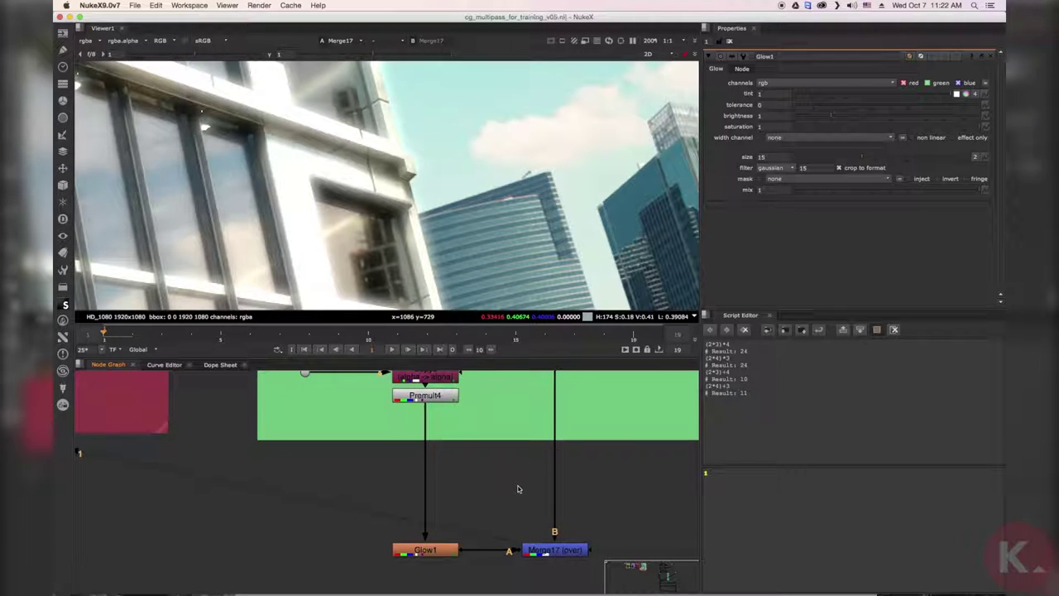
Step: Switch the window to full screen and display the CG render of the Premultiply image group
{"action": "scroll", "coordinate": [524, 489], "scroll_direction": "down", "scroll_amount": 5}
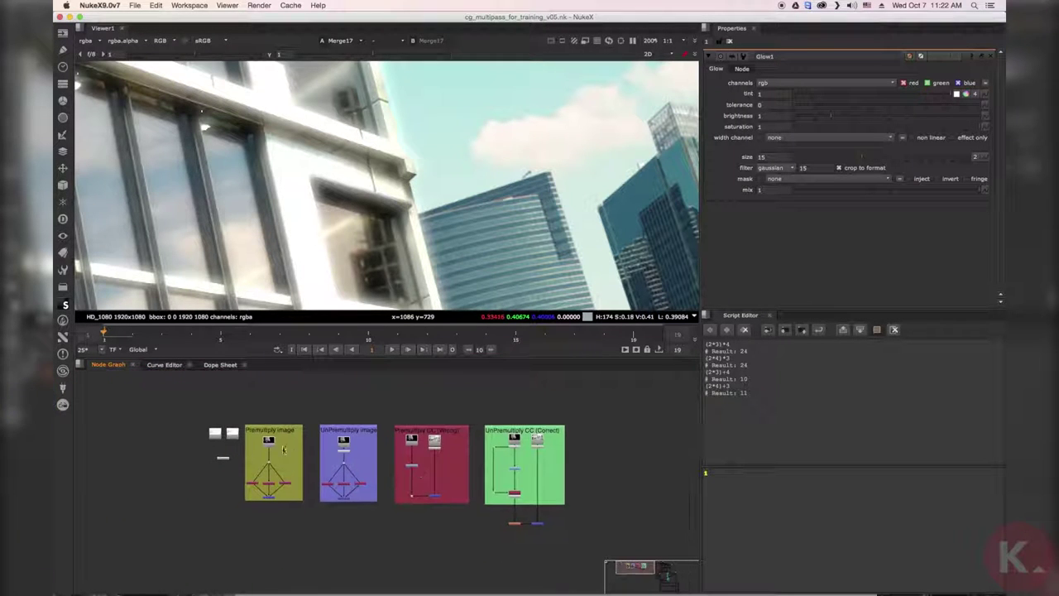
{"action": "scroll", "coordinate": [245, 440], "scroll_direction": "up", "scroll_amount": 5}
{"action": "middle_click_drag", "start_coordinate": [308, 461], "coordinate": [244, 436]}
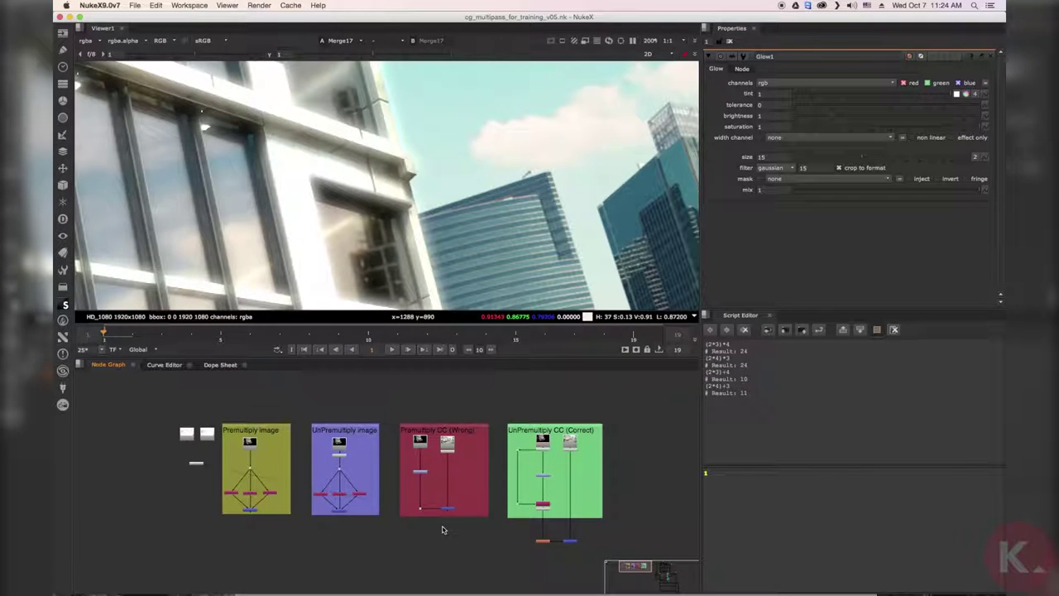
{"action": "key", "text": "alt+s"}
{"action": "scroll", "coordinate": [169, 418], "scroll_direction": "up", "scroll_amount": 4}
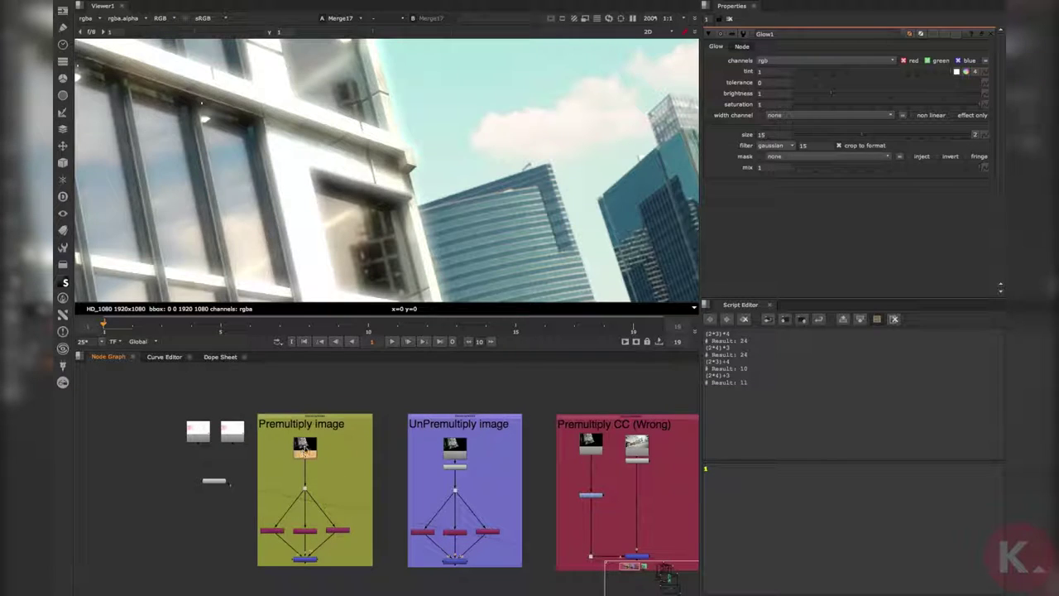
{"action": "key", "text": "1"}
Step: Disable the Grade node in the Premultiply CC (Wrong) group and display the Merge16 composite
{"action": "middle_click_drag", "start_coordinate": [379, 473], "coordinate": [360, 462]}
{"action": "middle_click_drag", "start_coordinate": [471, 485], "coordinate": [435, 466]}
{"action": "left_click_drag", "start_coordinate": [452, 447], "coordinate": [511, 477]}
{"action": "key", "text": "d"}
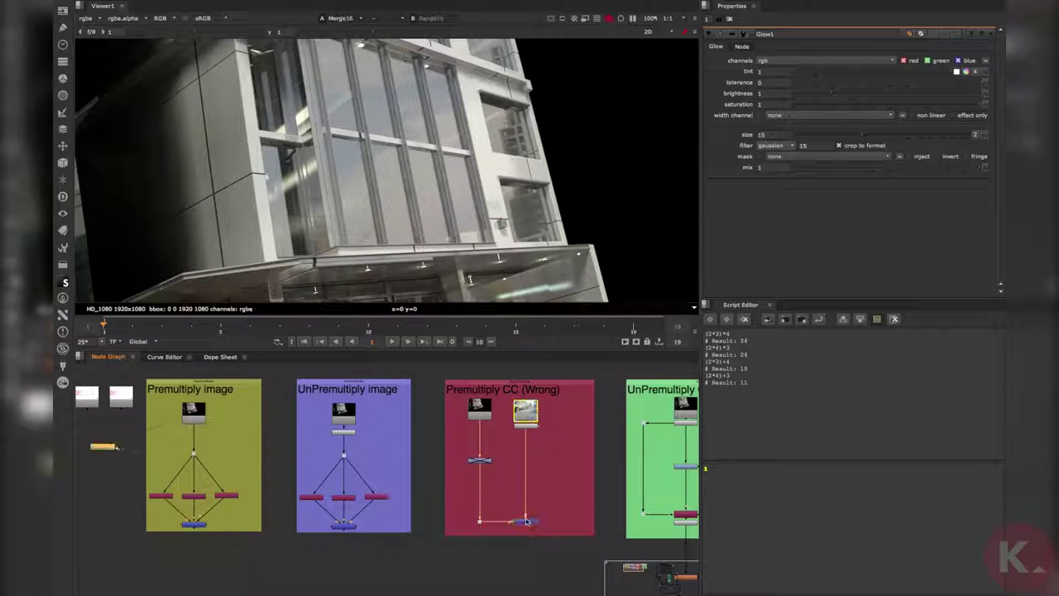
{"action": "key", "text": "1"}
Step: Examine the building's edge pixels in the Merge16 composite and the chain from Read8 through the disabled Grade node
{"action": "scroll", "coordinate": [490, 210], "scroll_direction": "up", "scroll_amount": 4}
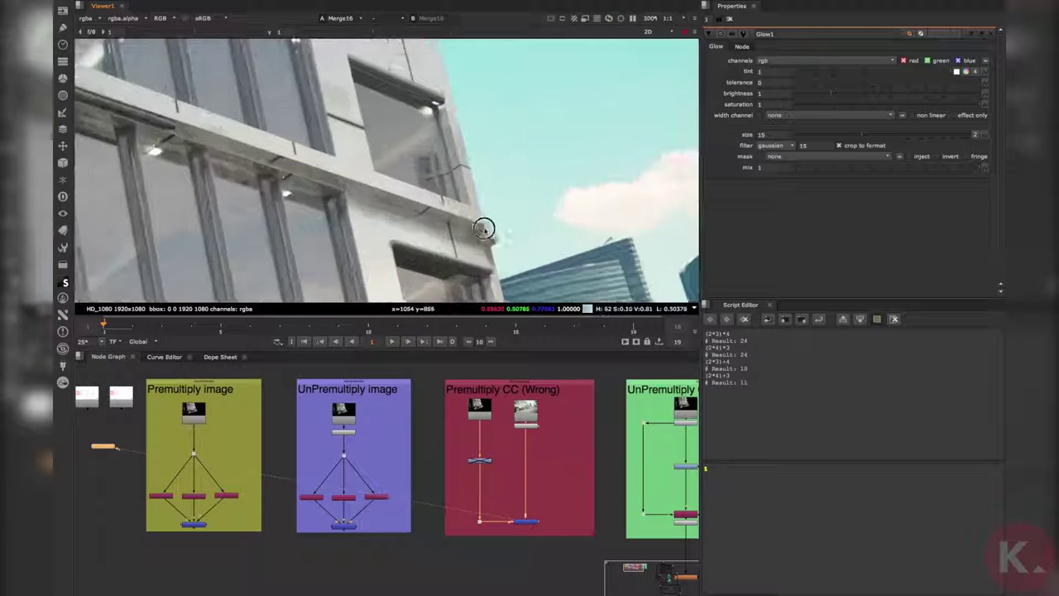
{"action": "scroll", "coordinate": [460, 236], "scroll_direction": "up", "scroll_amount": 3}
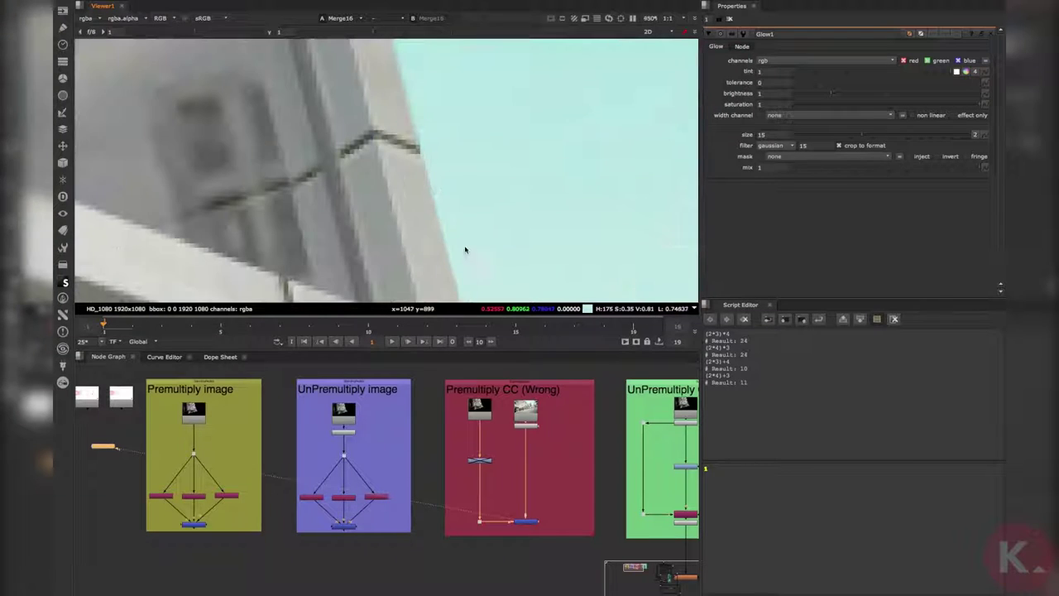
{"action": "scroll", "coordinate": [515, 462], "scroll_direction": "up", "scroll_amount": 6}
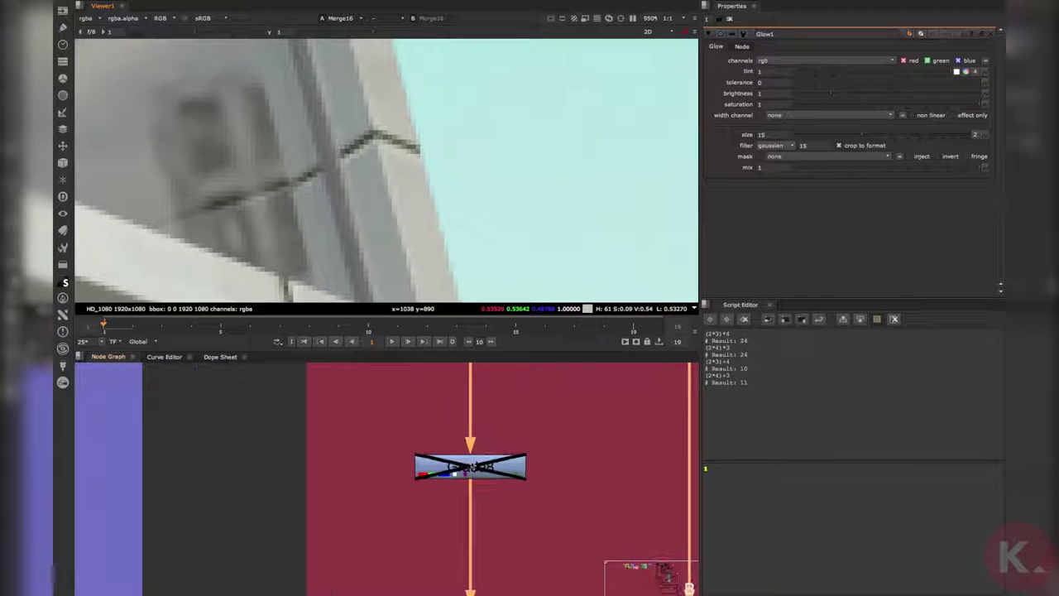
{"action": "scroll", "coordinate": [534, 468], "scroll_direction": "down", "scroll_amount": 8}
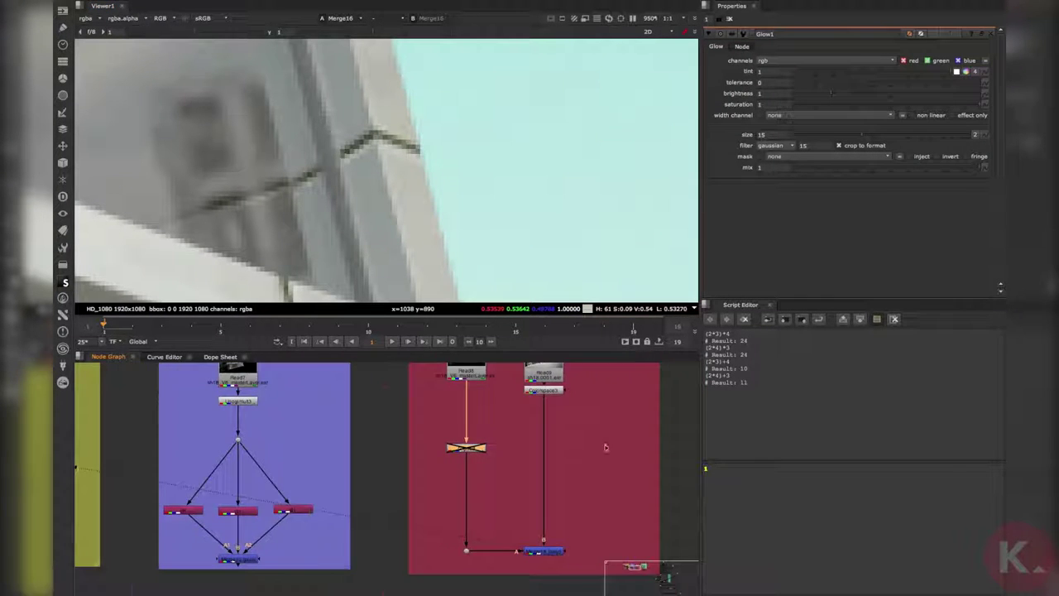
{"action": "scroll", "coordinate": [415, 456], "scroll_direction": "up", "scroll_amount": 3}
{"action": "left_click", "coordinate": [422, 453]}
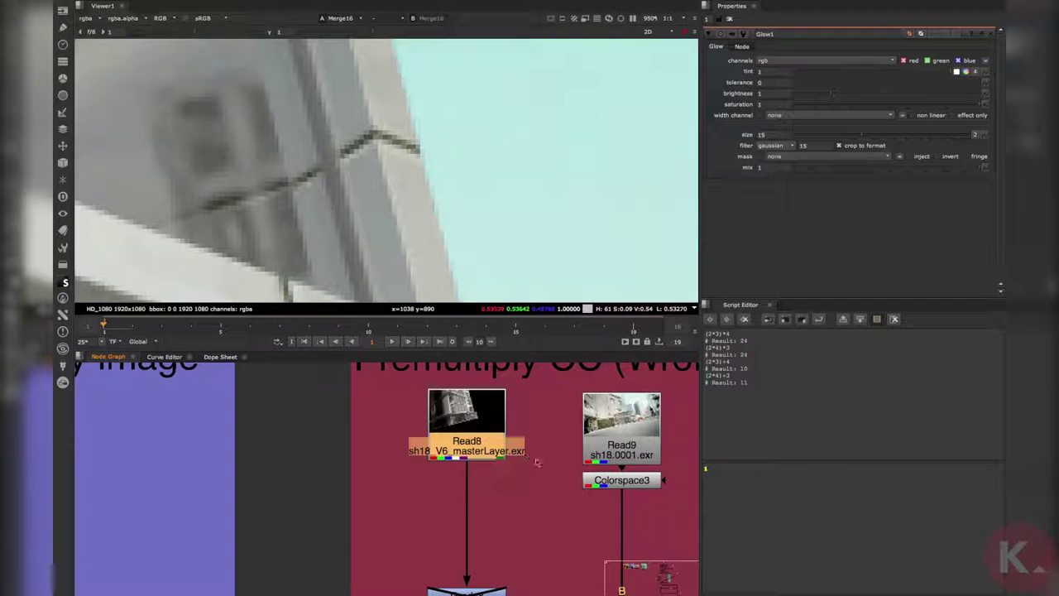
{"action": "scroll", "coordinate": [488, 506], "scroll_direction": "down", "scroll_amount": 5}
{"action": "scroll", "coordinate": [474, 465], "scroll_direction": "up", "scroll_amount": 2}
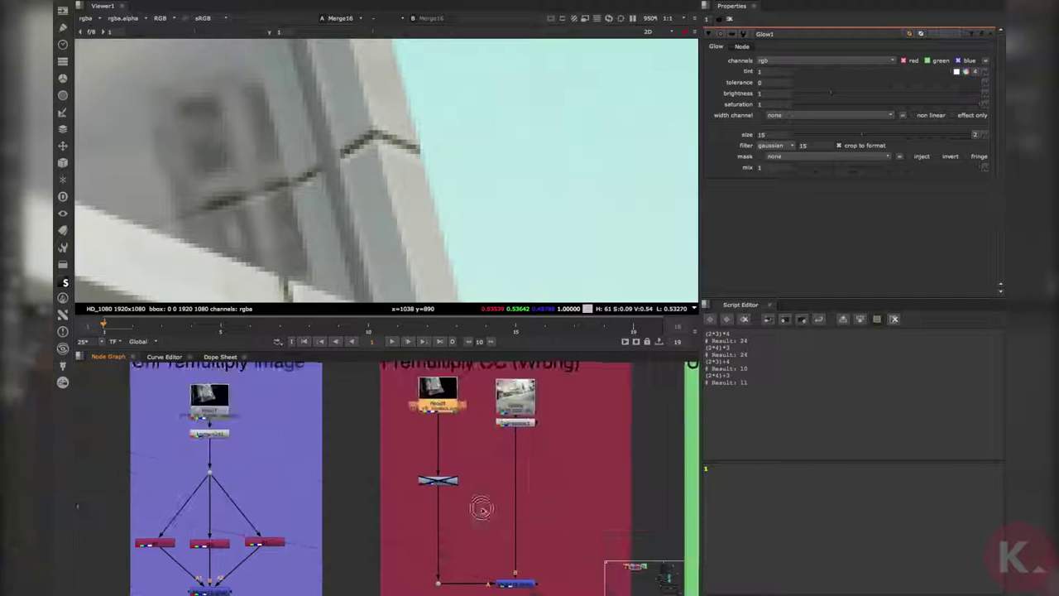
Step: Examine the ungraded building's edges against the sky and background towers in a wider framing of the Merge16 composite
{"action": "scroll", "coordinate": [426, 156], "scroll_direction": "down", "scroll_amount": 4}
{"action": "middle_click_drag", "start_coordinate": [473, 240], "coordinate": [465, 211]}
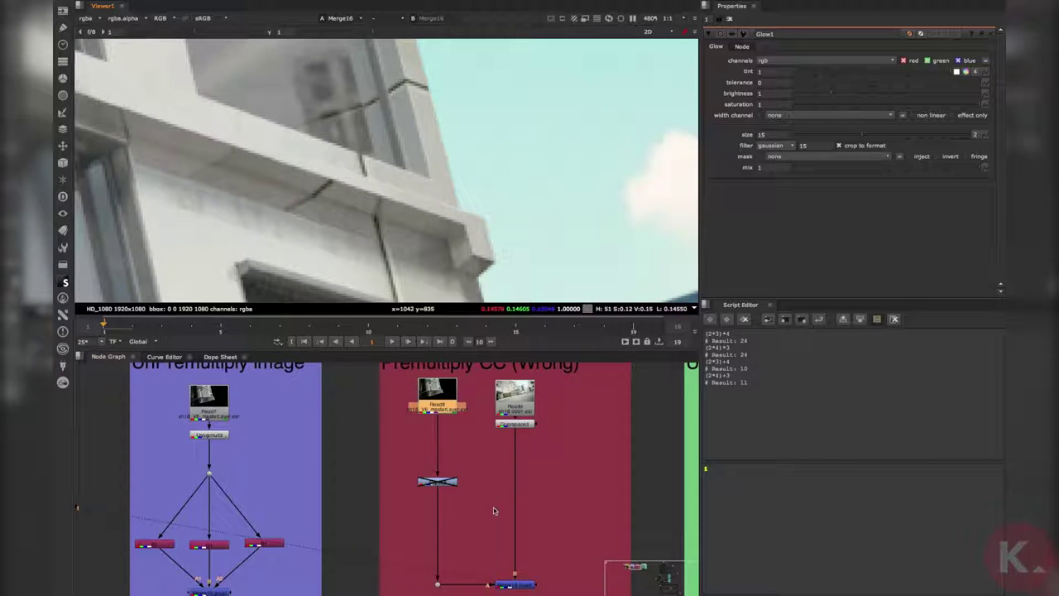
{"action": "middle_click_drag", "start_coordinate": [492, 478], "coordinate": [428, 497]}
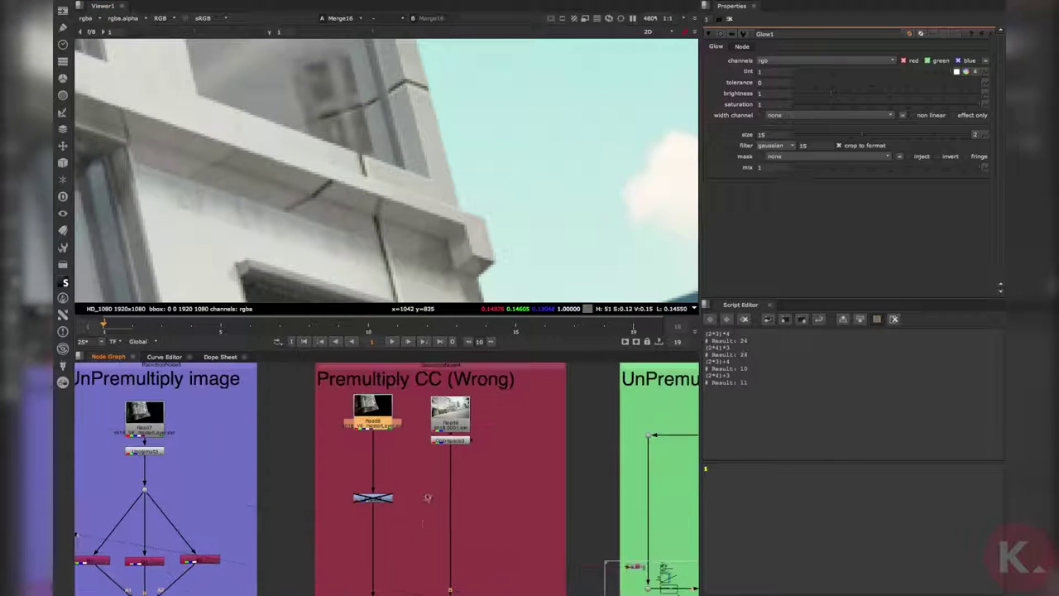
{"action": "scroll", "coordinate": [461, 213], "scroll_direction": "down", "scroll_amount": 5}
{"action": "middle_click_drag", "start_coordinate": [461, 213], "coordinate": [402, 92]}
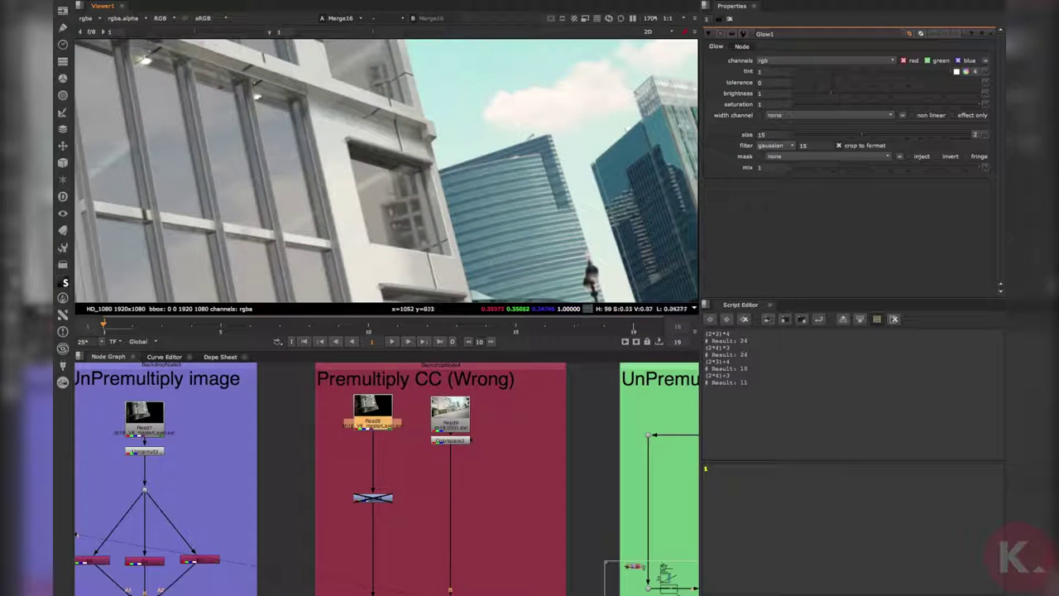
Step: Display the Unpremult4 output in the UnPremultiply CC (Correct) group and examine the building's edges and ceiling lights
{"action": "middle_click_drag", "start_coordinate": [504, 538], "coordinate": [487, 475]}
{"action": "middle_click_drag", "start_coordinate": [581, 474], "coordinate": [470, 490]}
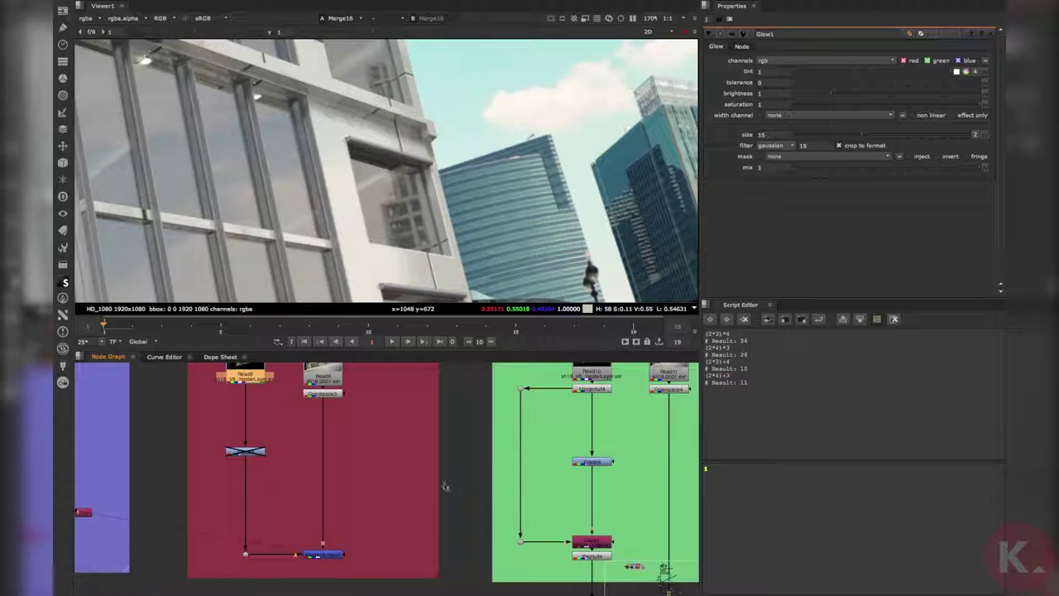
{"action": "scroll", "coordinate": [445, 486], "scroll_direction": "right", "scroll_amount": 5}
{"action": "scroll", "coordinate": [511, 483], "scroll_direction": "up", "scroll_amount": 5}
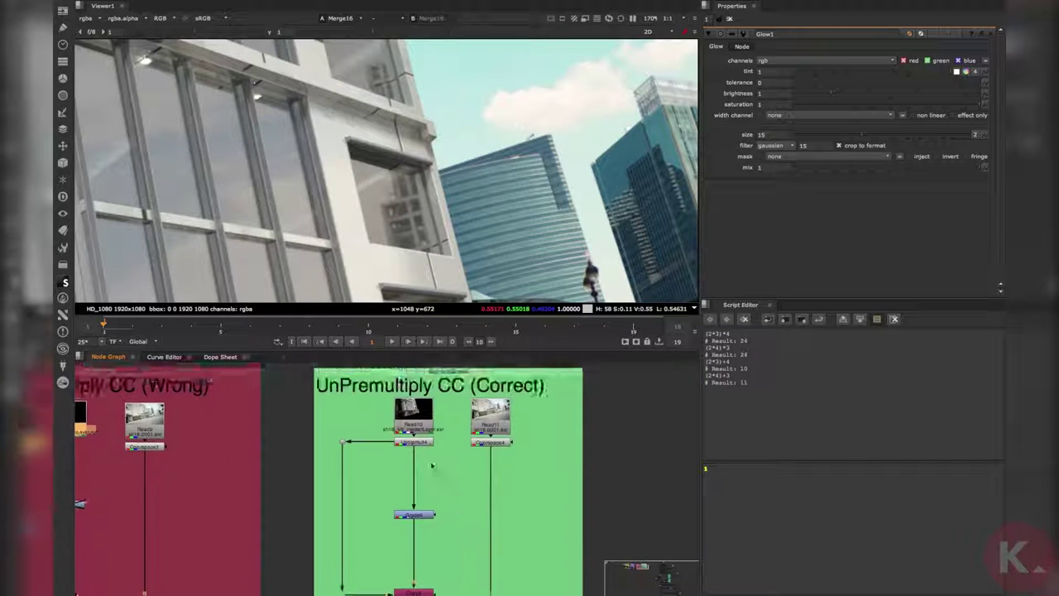
{"action": "key", "text": "1"}
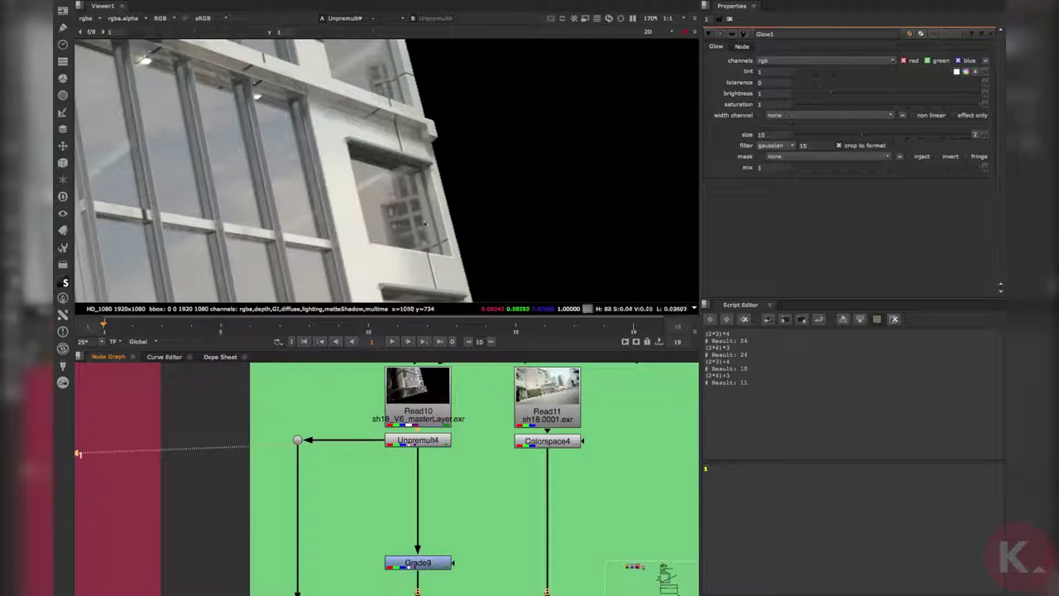
{"action": "scroll", "coordinate": [426, 223], "scroll_direction": "down", "scroll_amount": 3}
{"action": "scroll", "coordinate": [430, 222], "scroll_direction": "up", "scroll_amount": 5}
{"action": "scroll", "coordinate": [434, 220], "scroll_direction": "down", "scroll_amount": 4}
{"action": "scroll", "coordinate": [427, 285], "scroll_direction": "up", "scroll_amount": 6}
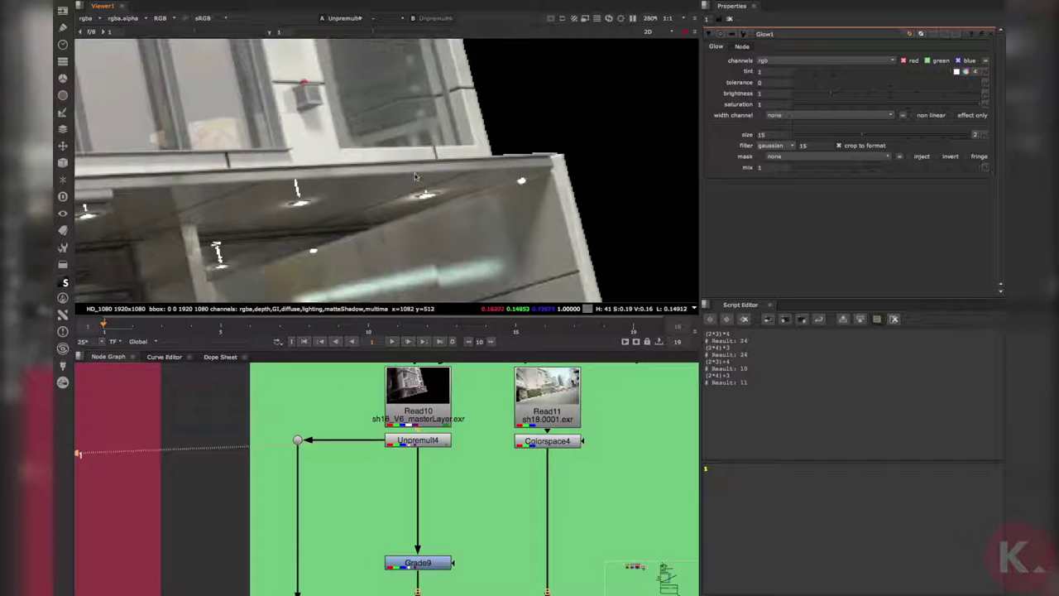
{"action": "scroll", "coordinate": [415, 177], "scroll_direction": "down", "scroll_amount": 10}
{"action": "scroll", "coordinate": [465, 505], "scroll_direction": "down", "scroll_amount": 5}
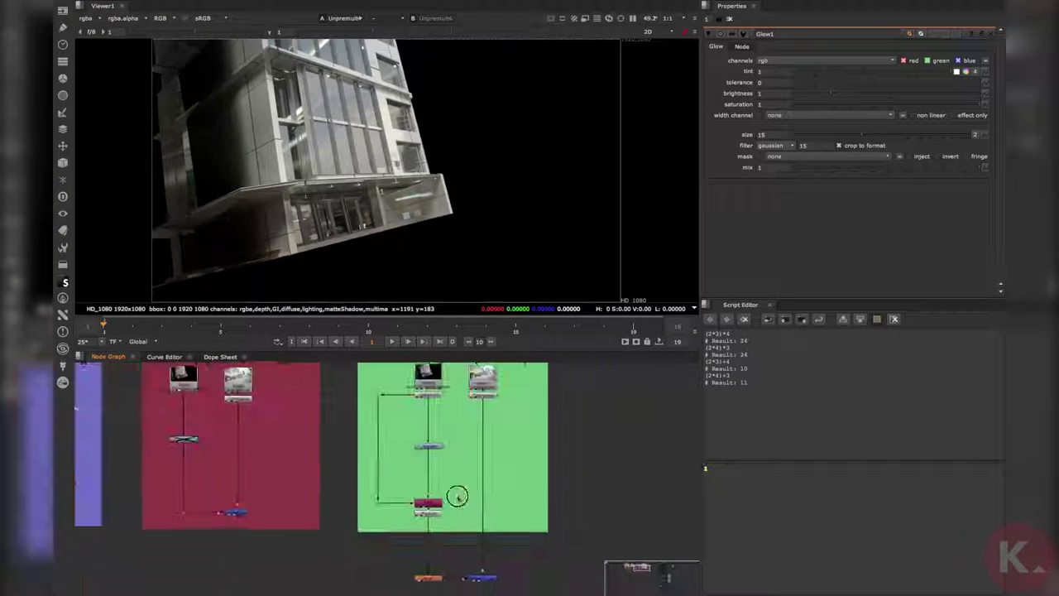
Step: Review the correct branch's node order from Unpremult4 through Grade9, Copy3 and Premult4 to Glow1 and Merge17
{"action": "scroll", "coordinate": [434, 460], "scroll_direction": "up", "scroll_amount": 4}
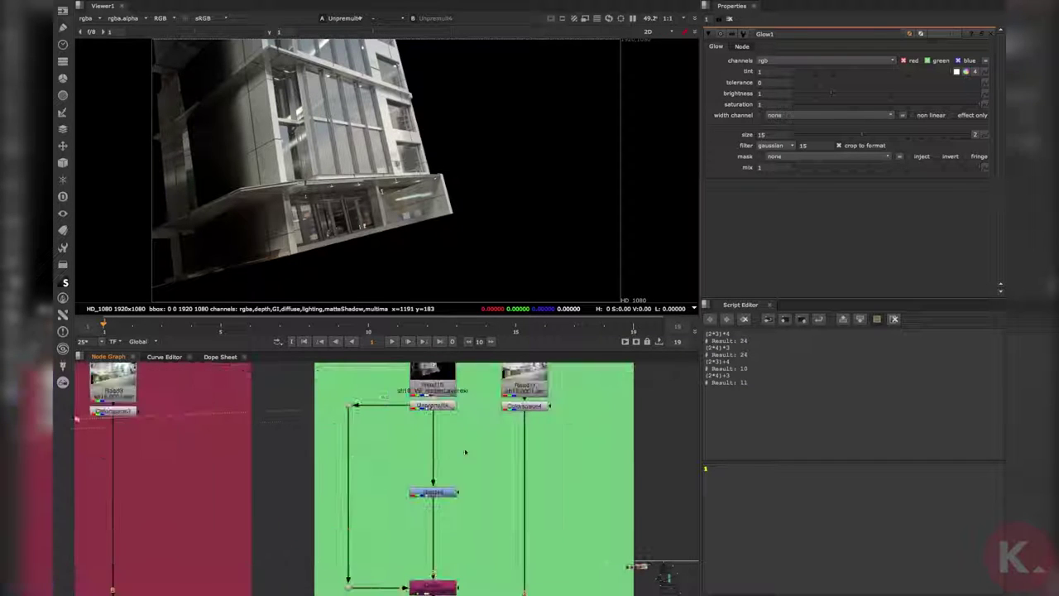
{"action": "left_click_drag", "start_coordinate": [473, 442], "coordinate": [322, 390]}
{"action": "scroll", "coordinate": [452, 447], "scroll_direction": "down", "scroll_amount": 5}
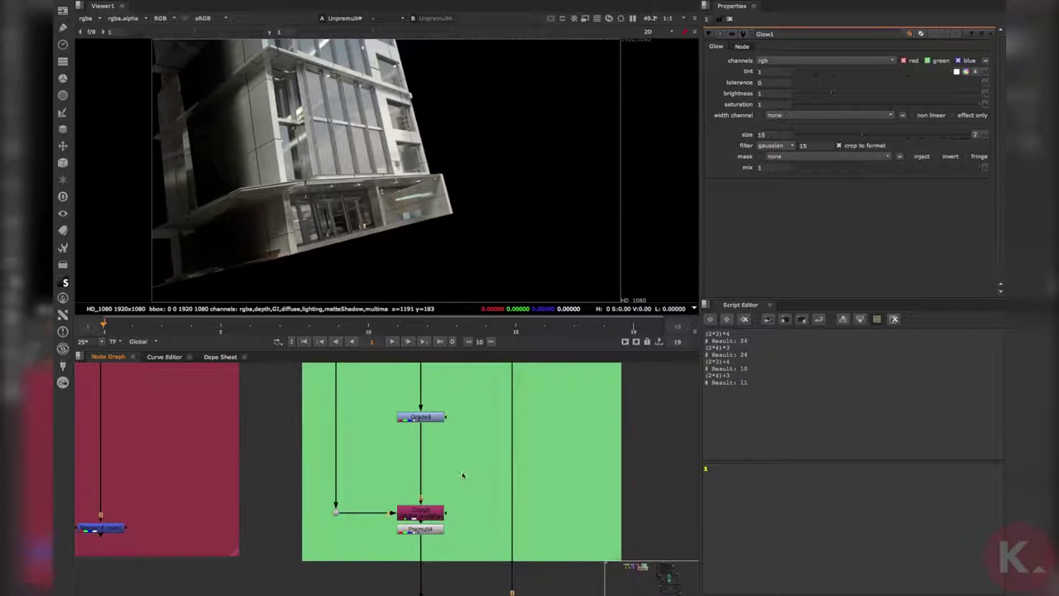
{"action": "middle_click_drag", "start_coordinate": [277, 421], "coordinate": [326, 455]}
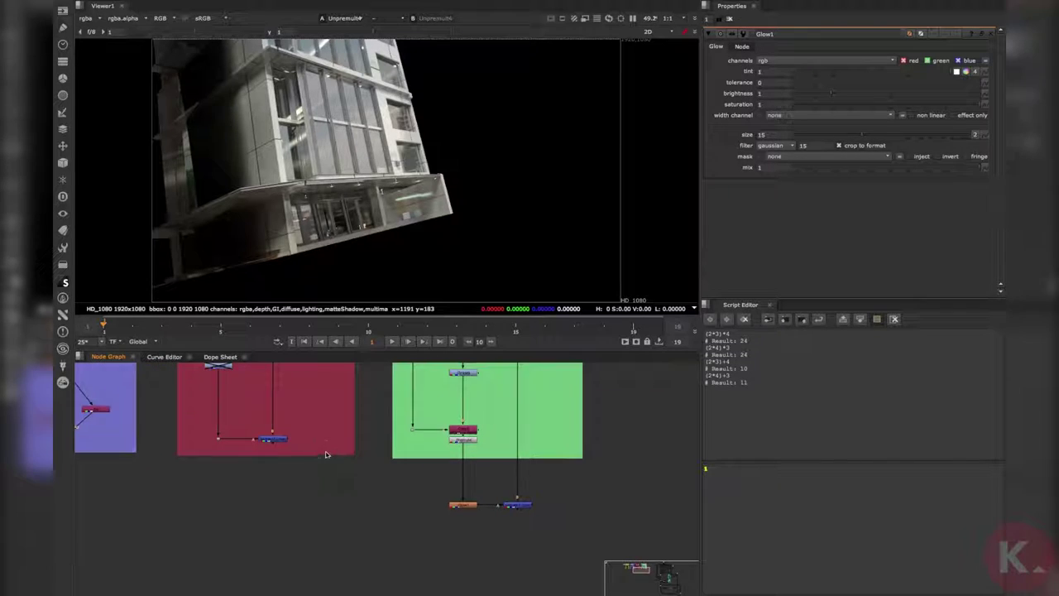